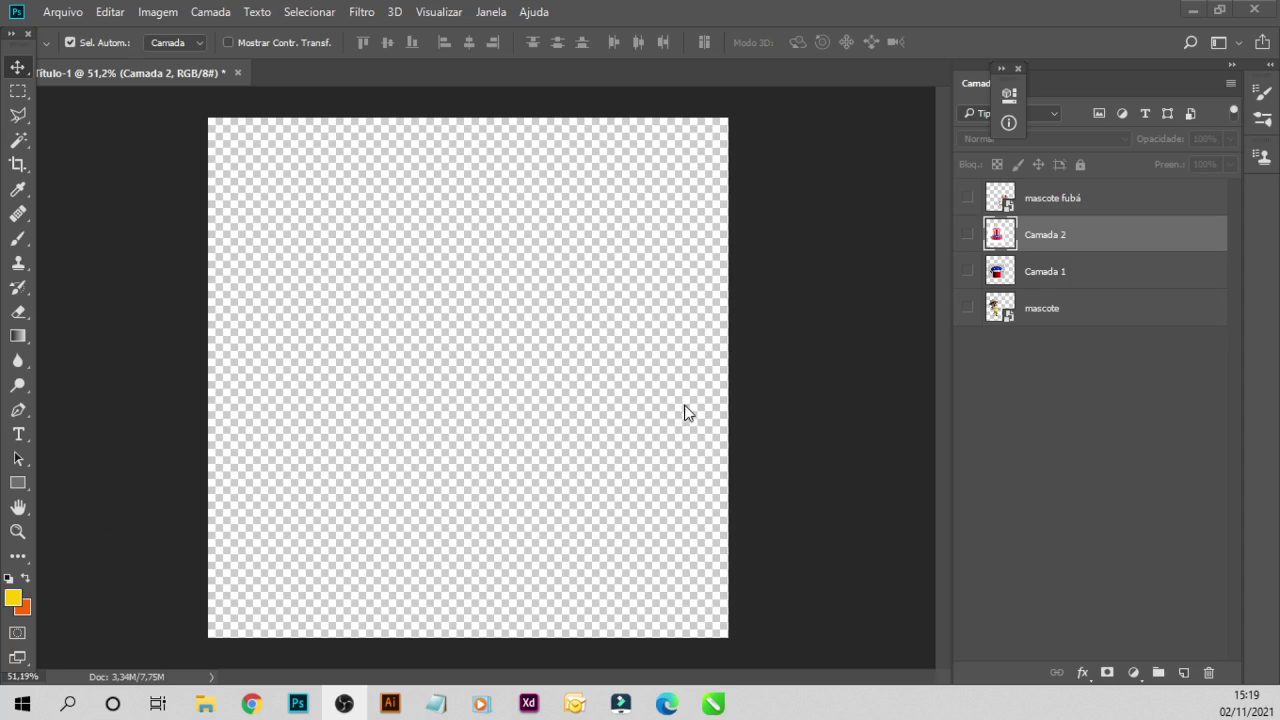
- Place 'mascote fubá' above 'mascote', show both layers, and move the dog beside the boy
drag(1086, 202, 1020, 310)
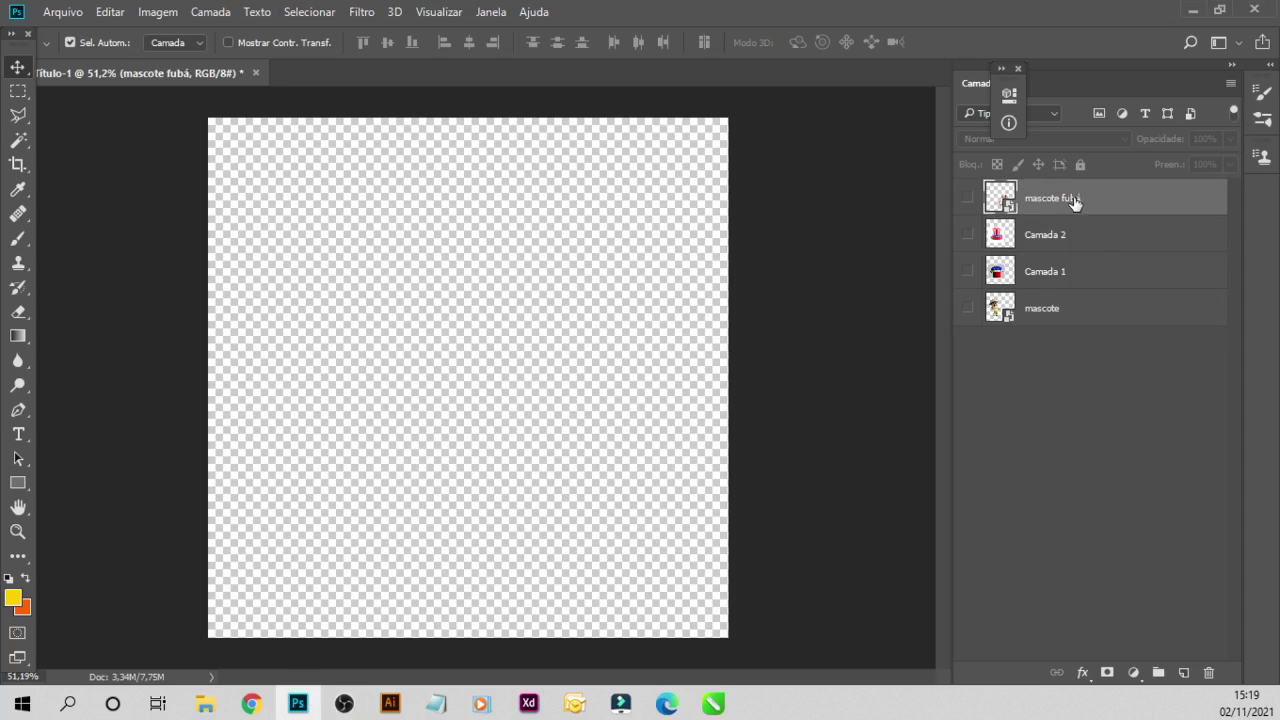
click(967, 308)
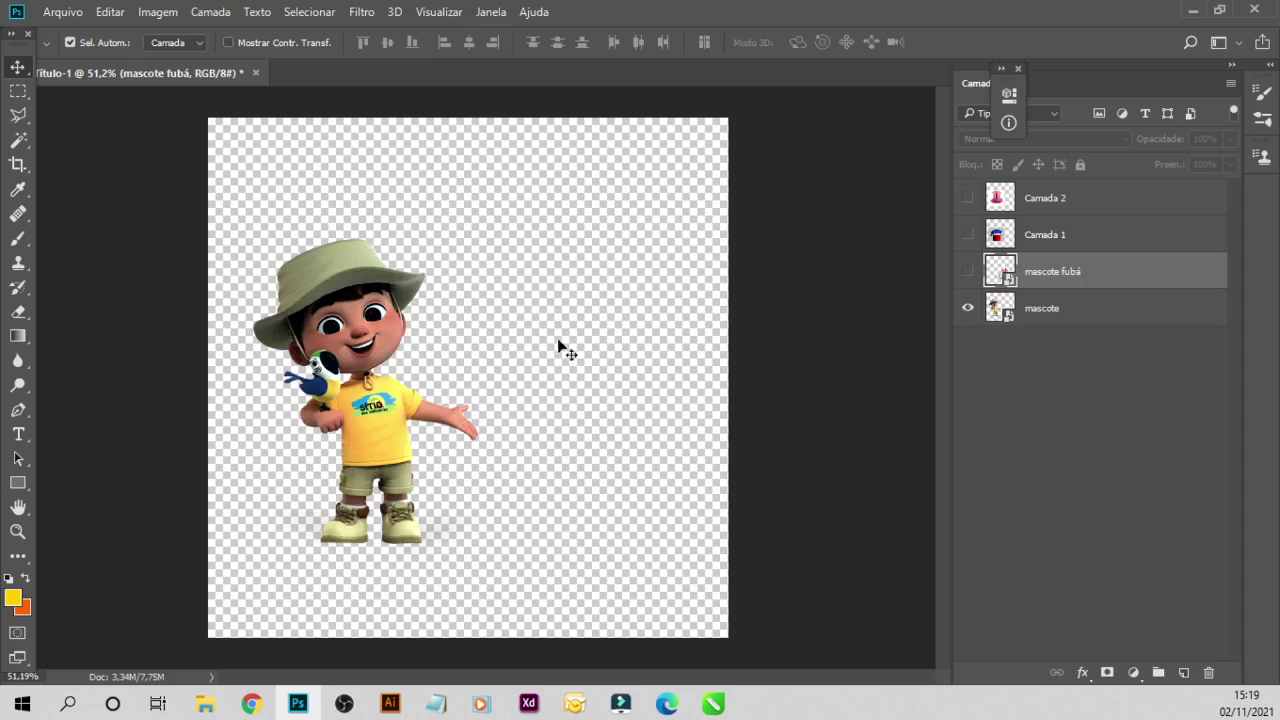
click(967, 271)
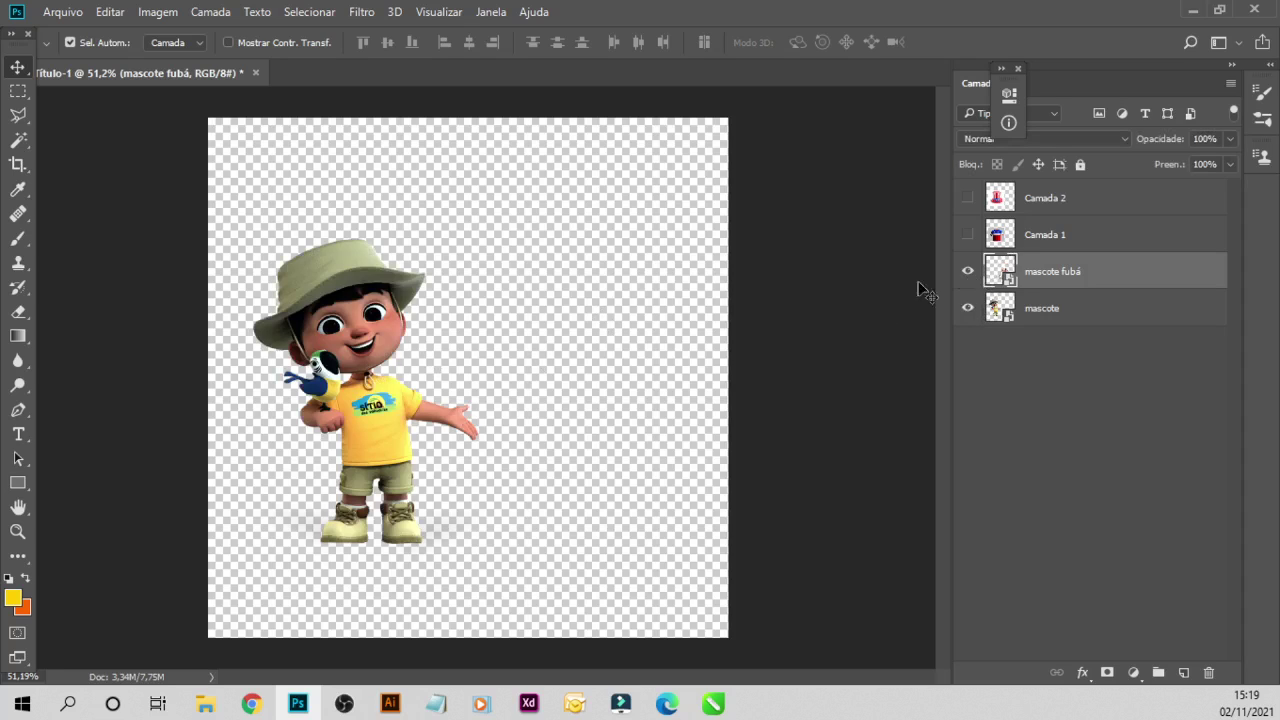
mouse_move(920, 285)
mouse_down()
mouse_move(529, 400)
mouse_move(557, 403)
mouse_up()
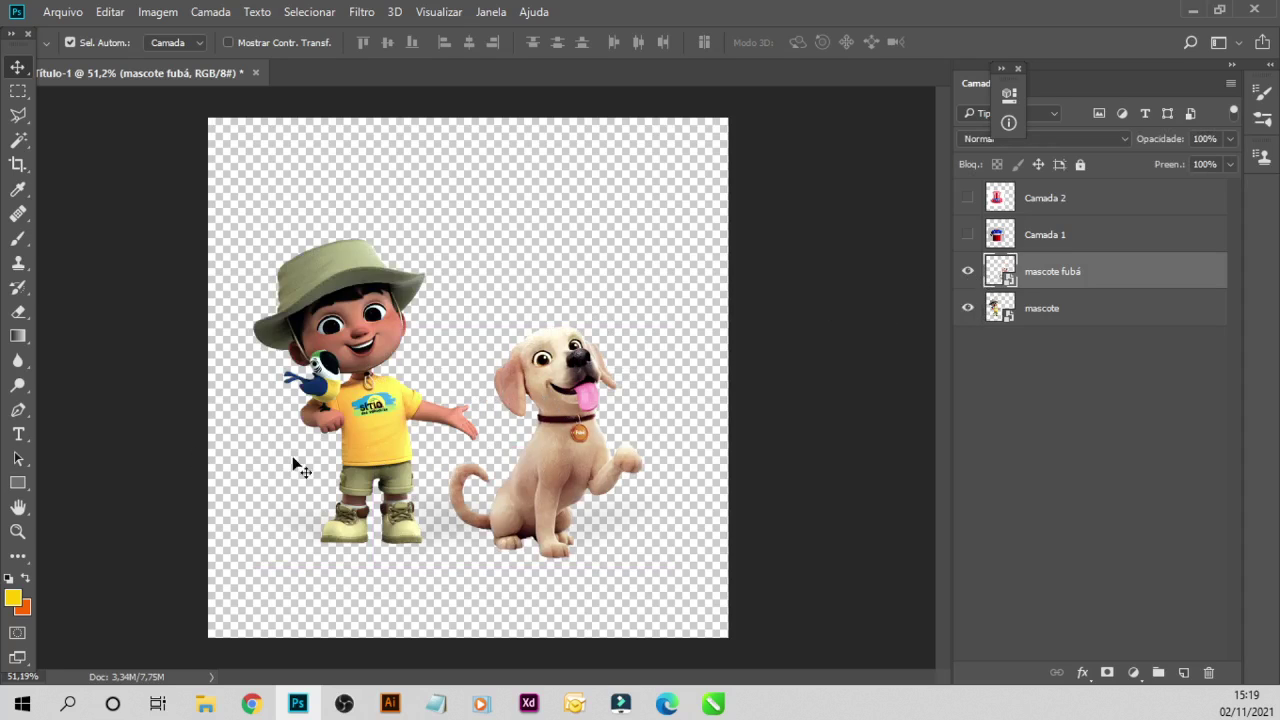
- Preview the USA shirt and top-hat images, leaving Camada 1 and Camada 2 hidden
click(967, 235)
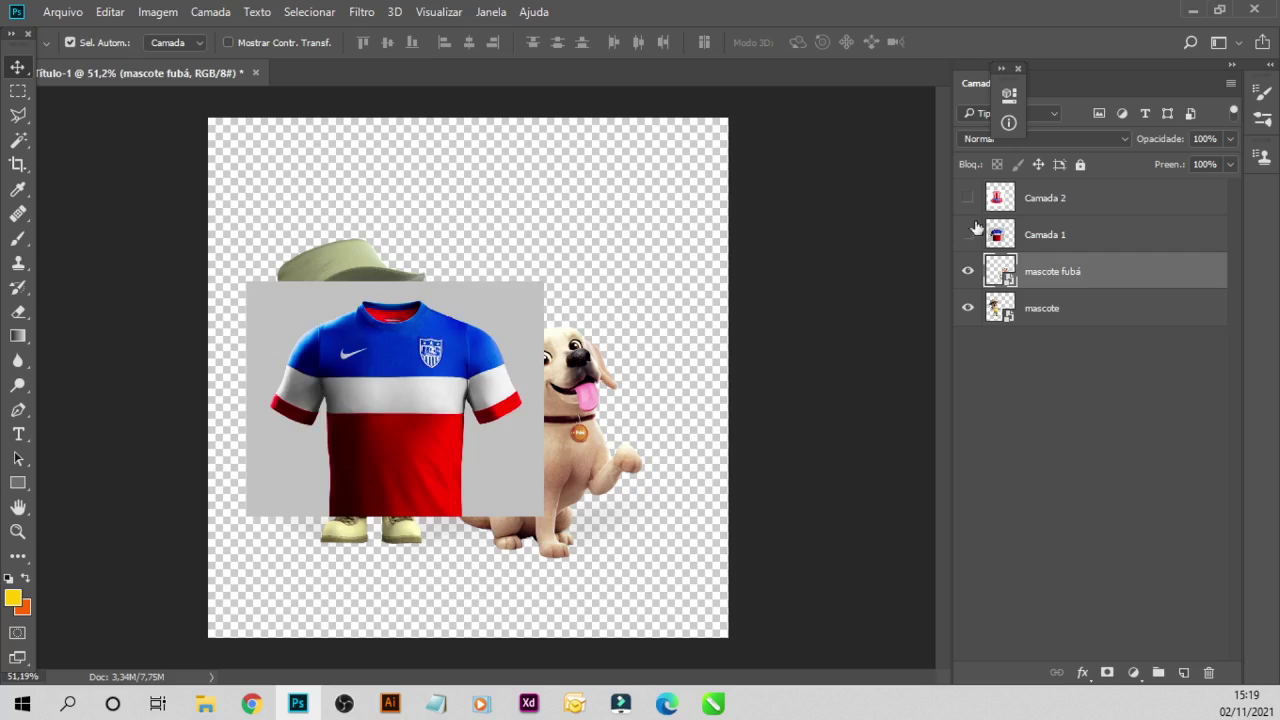
click(967, 235)
click(967, 199)
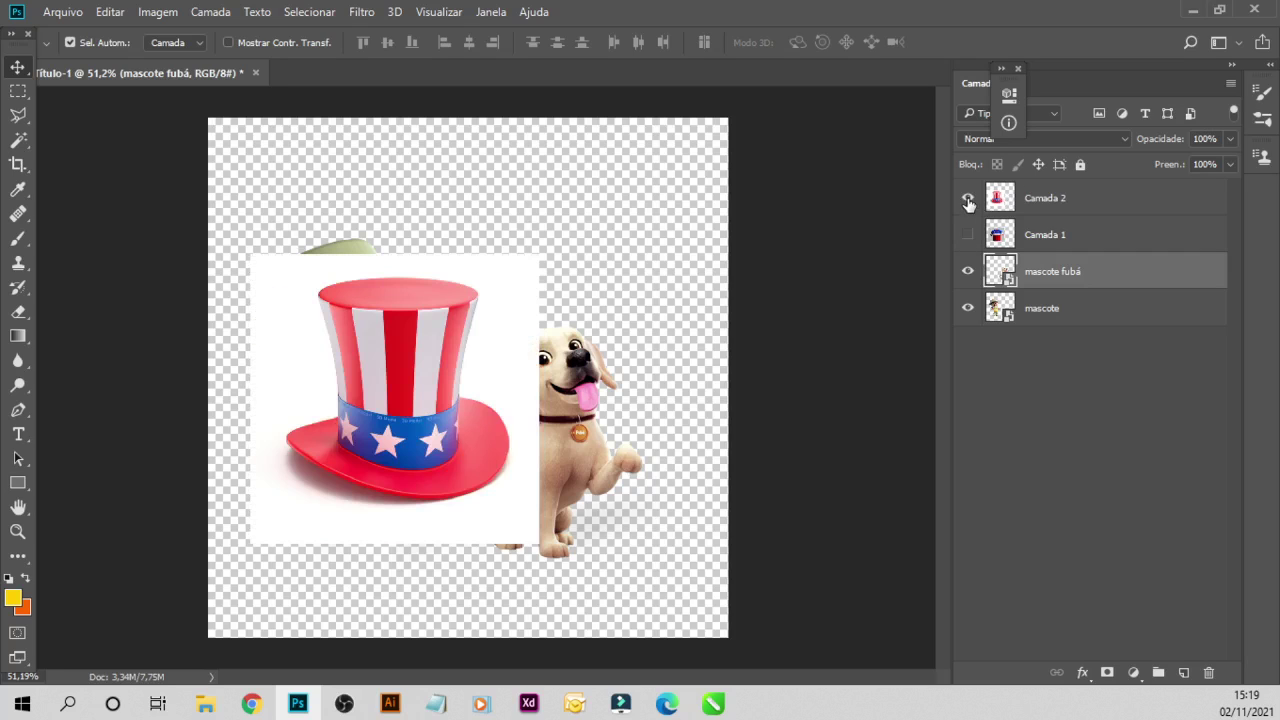
click(967, 199)
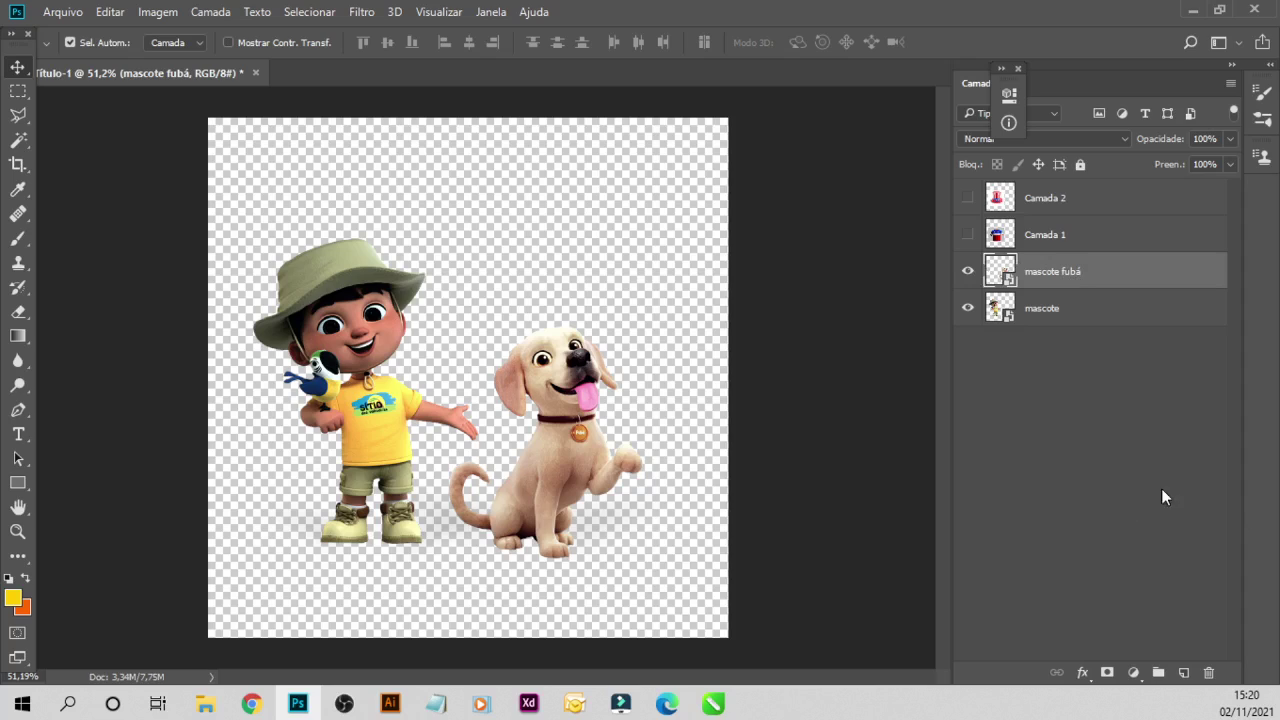
- Show the top-hat image, move it up and right, and zoom in on it
click(1020, 246)
click(966, 236)
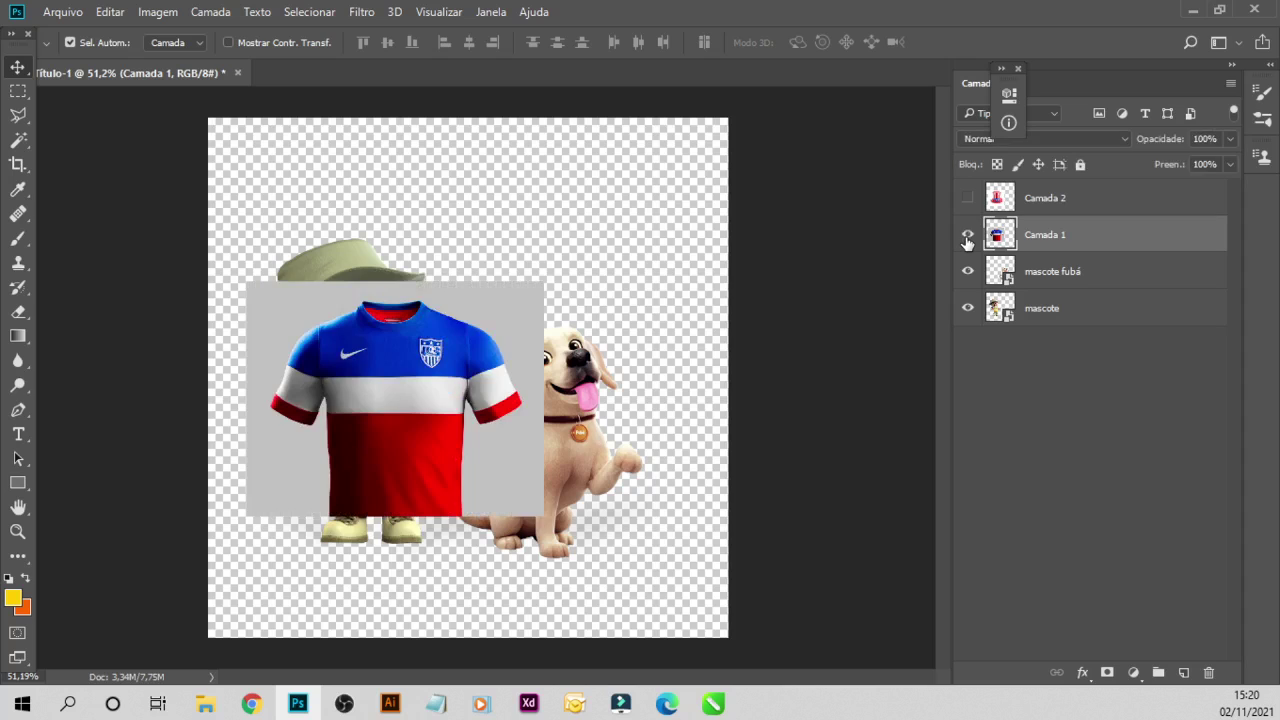
click(966, 236)
click(969, 199)
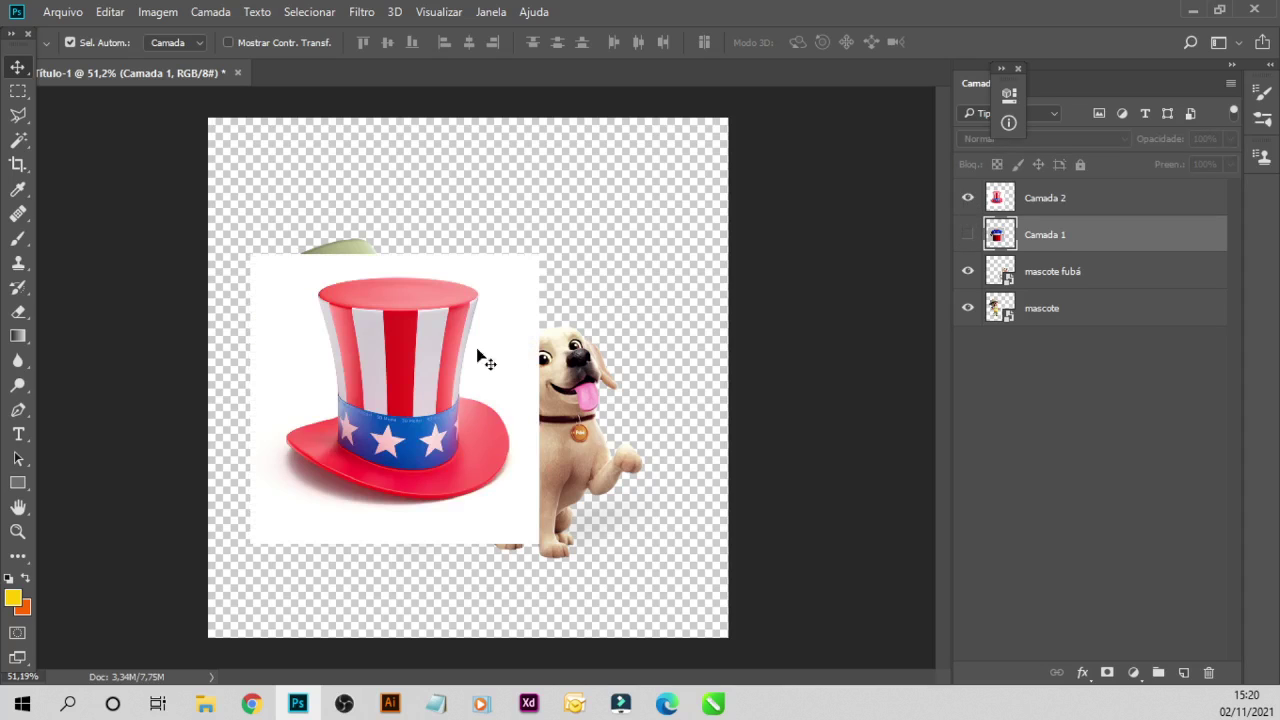
drag(477, 357, 590, 307)
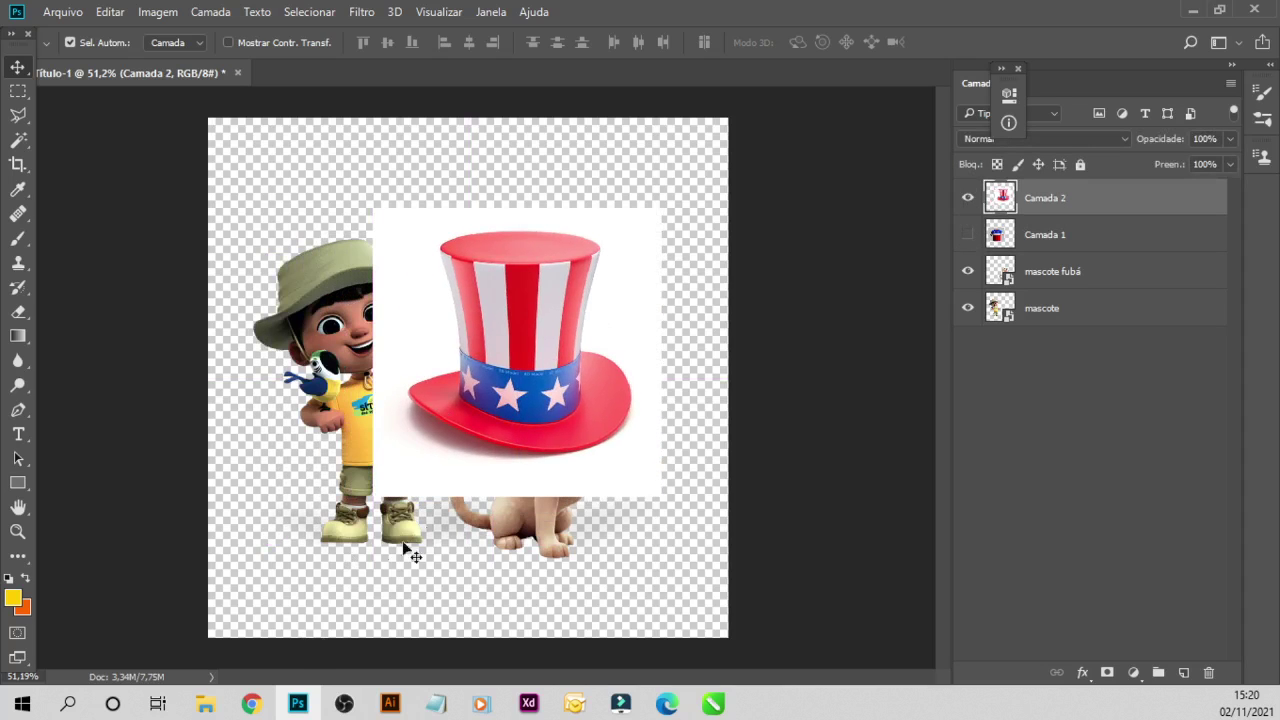
scroll(395, 466, up, 2)
scroll(420, 400, up, 1)
scroll(414, 408, up, 2)
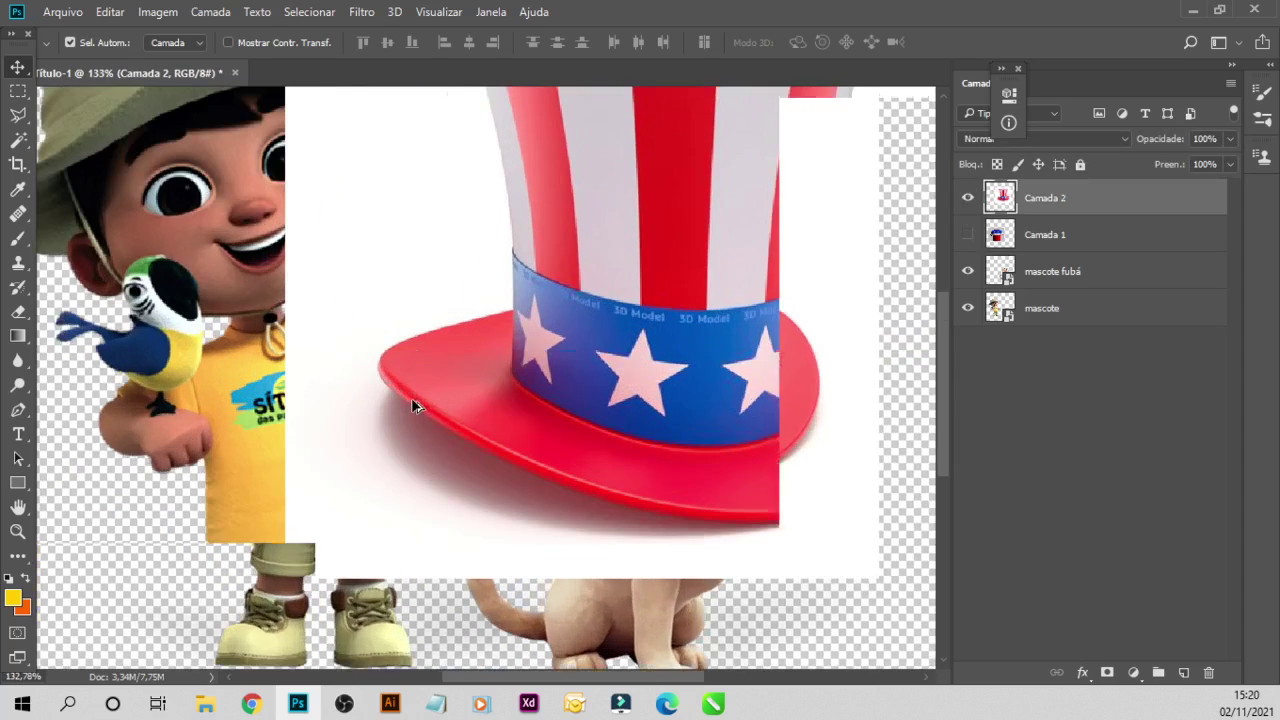
scroll(380, 390, up, 2)
scroll(354, 366, up, 1)
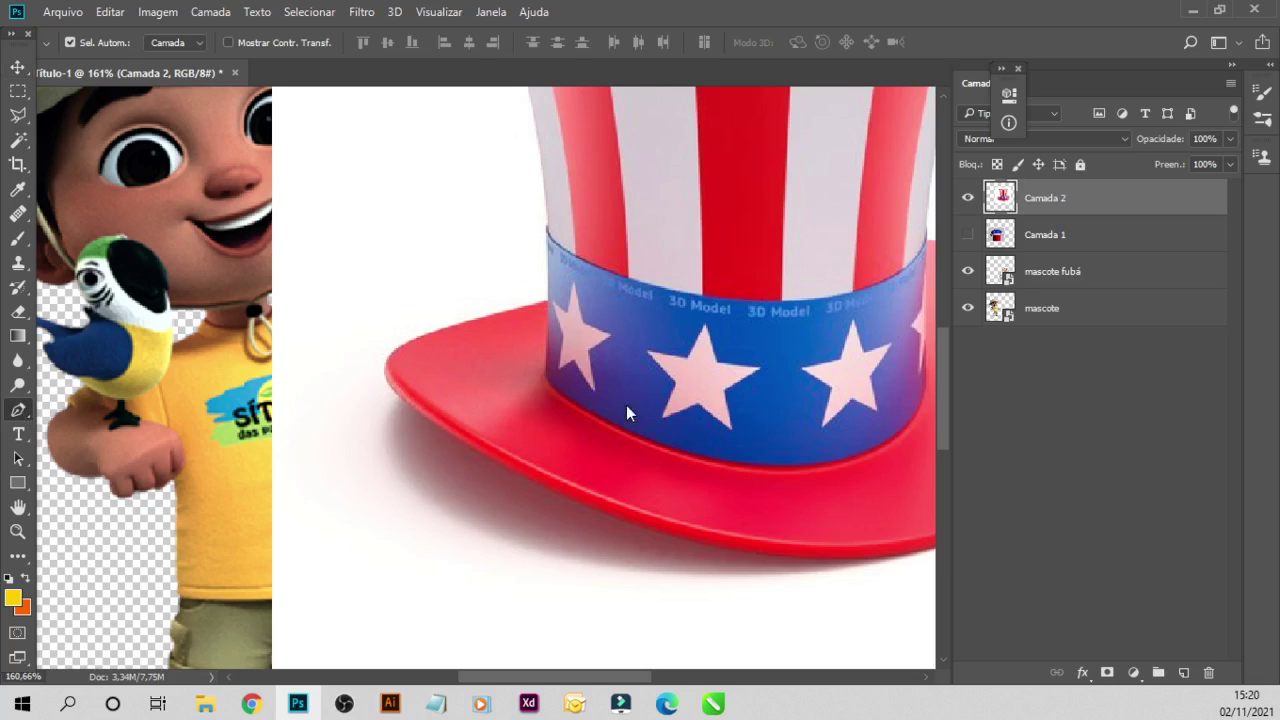
- Start a Pen shape path along the hat's brim up to the band edge
key(p)
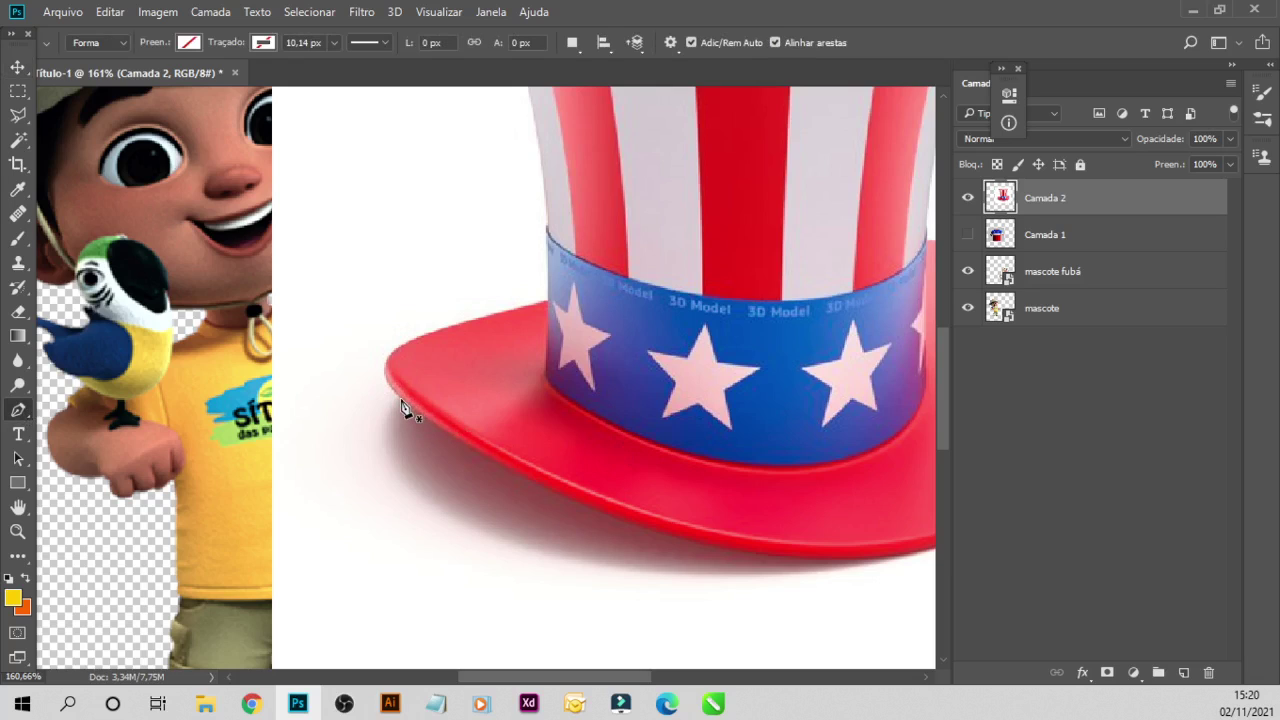
click(401, 398)
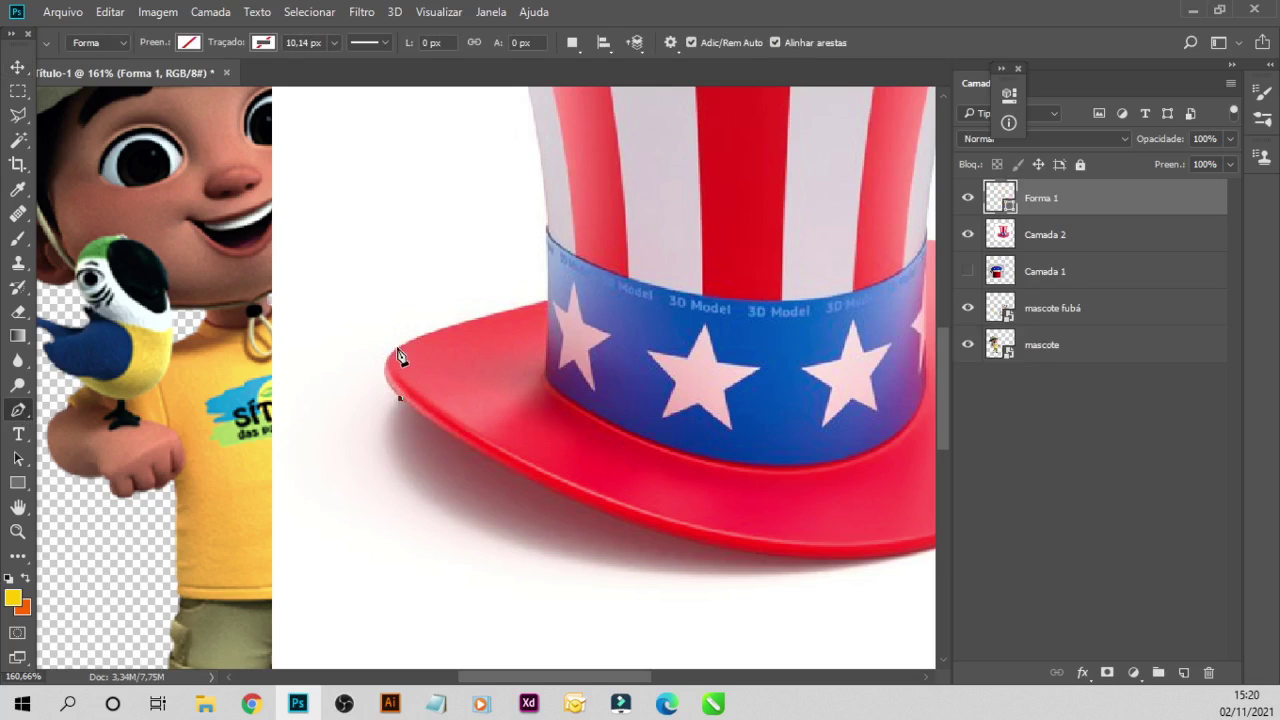
drag(398, 348, 428, 332)
click(548, 301)
click(547, 226)
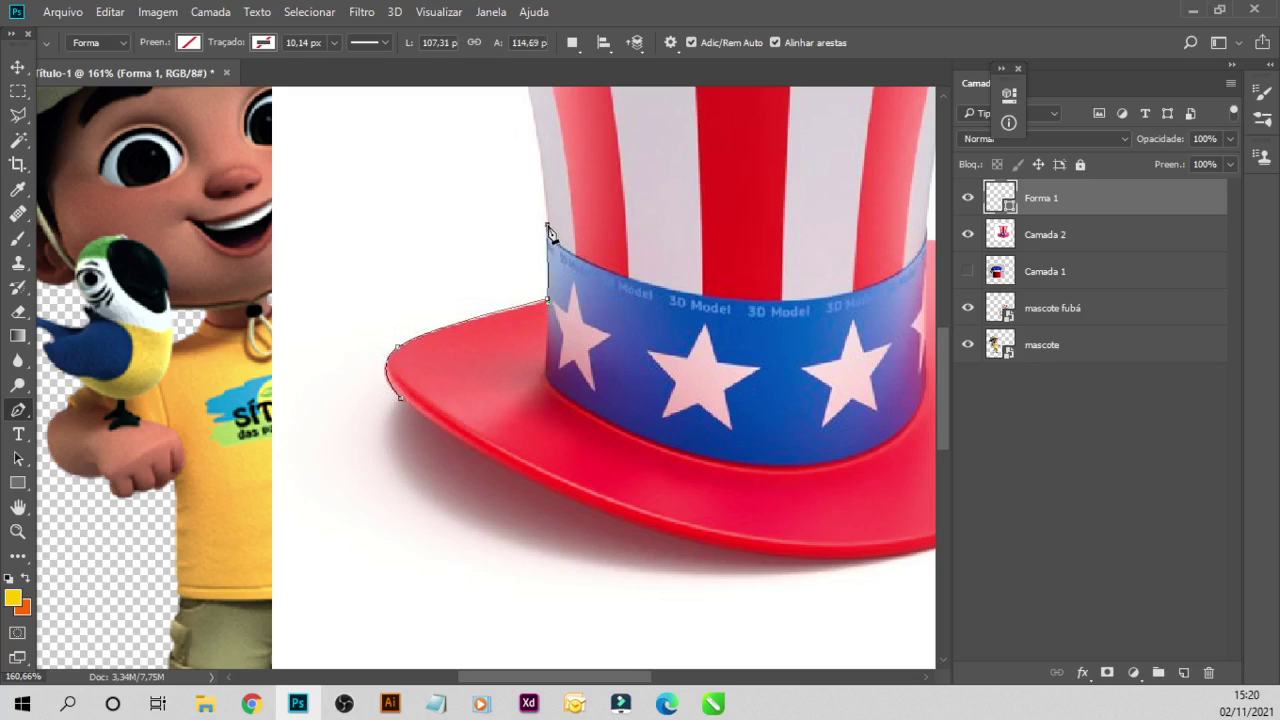
click(511, 309)
click(510, 307)
- Extend the path up the hat's left side and curve it along the top edge
scroll(507, 316, up, 5)
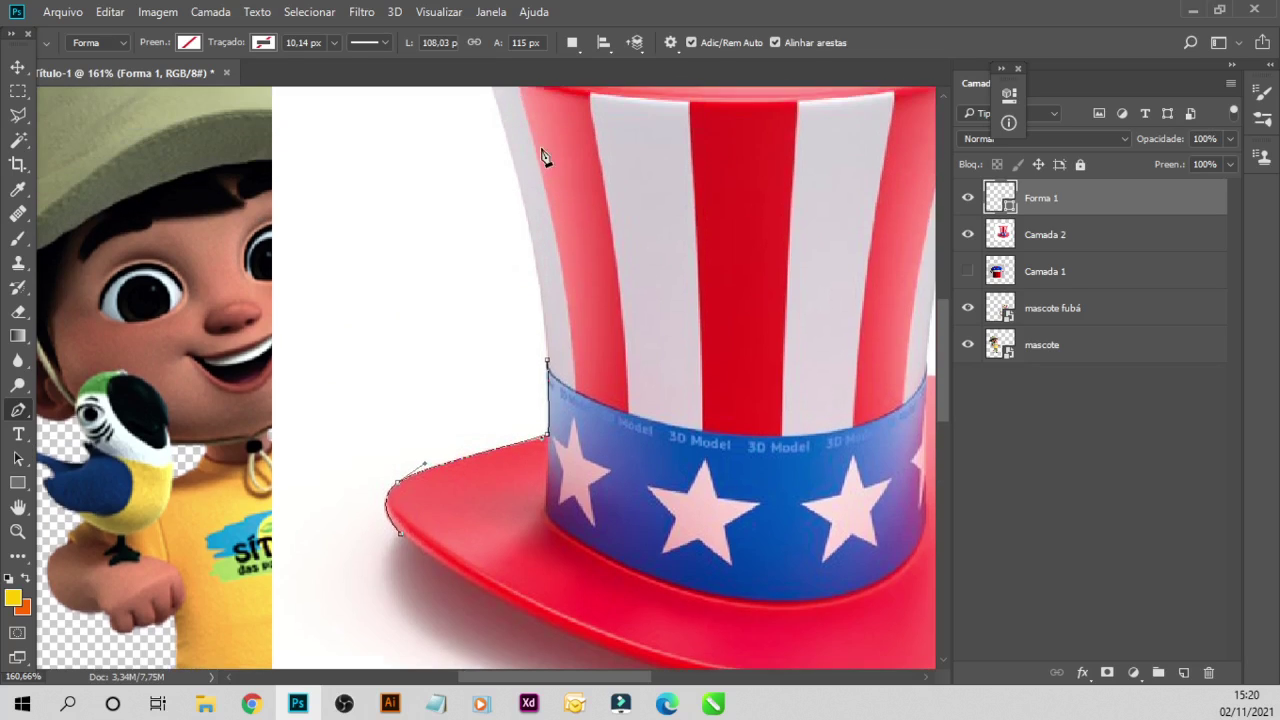
drag(510, 188, 490, 108)
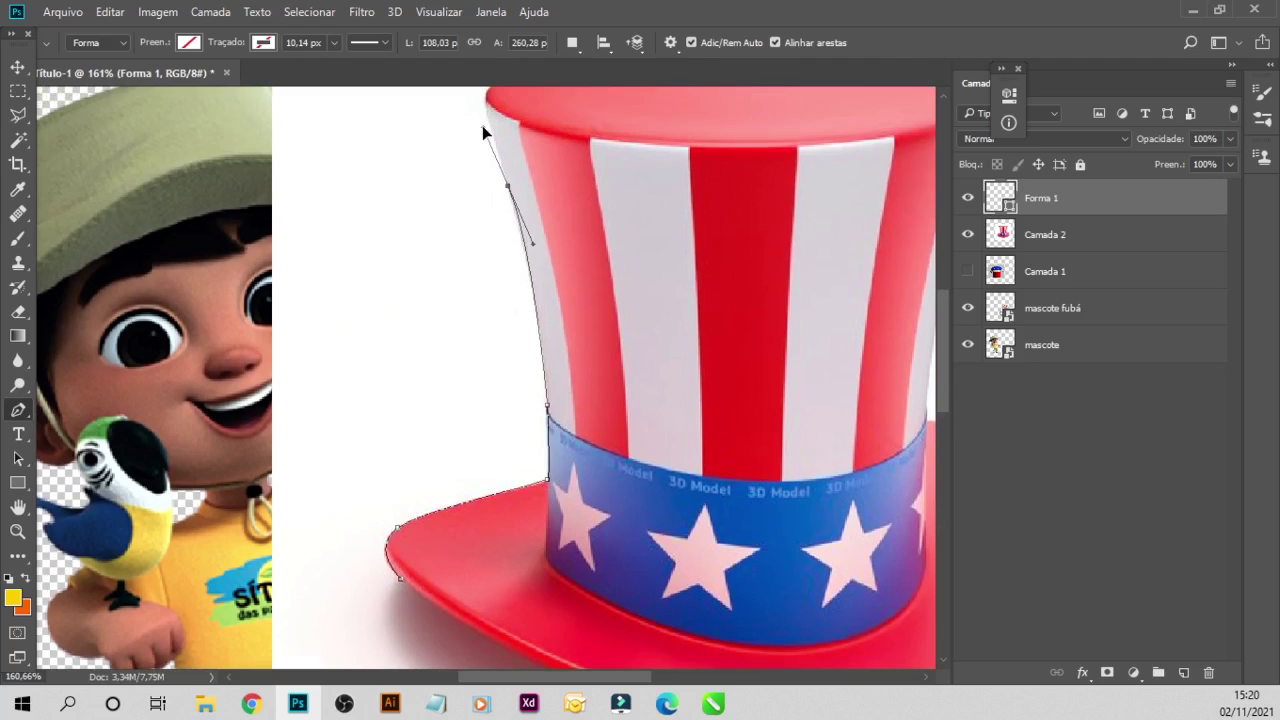
drag(490, 108, 484, 126)
scroll(495, 150, up, 2)
scroll(491, 174, up, 1)
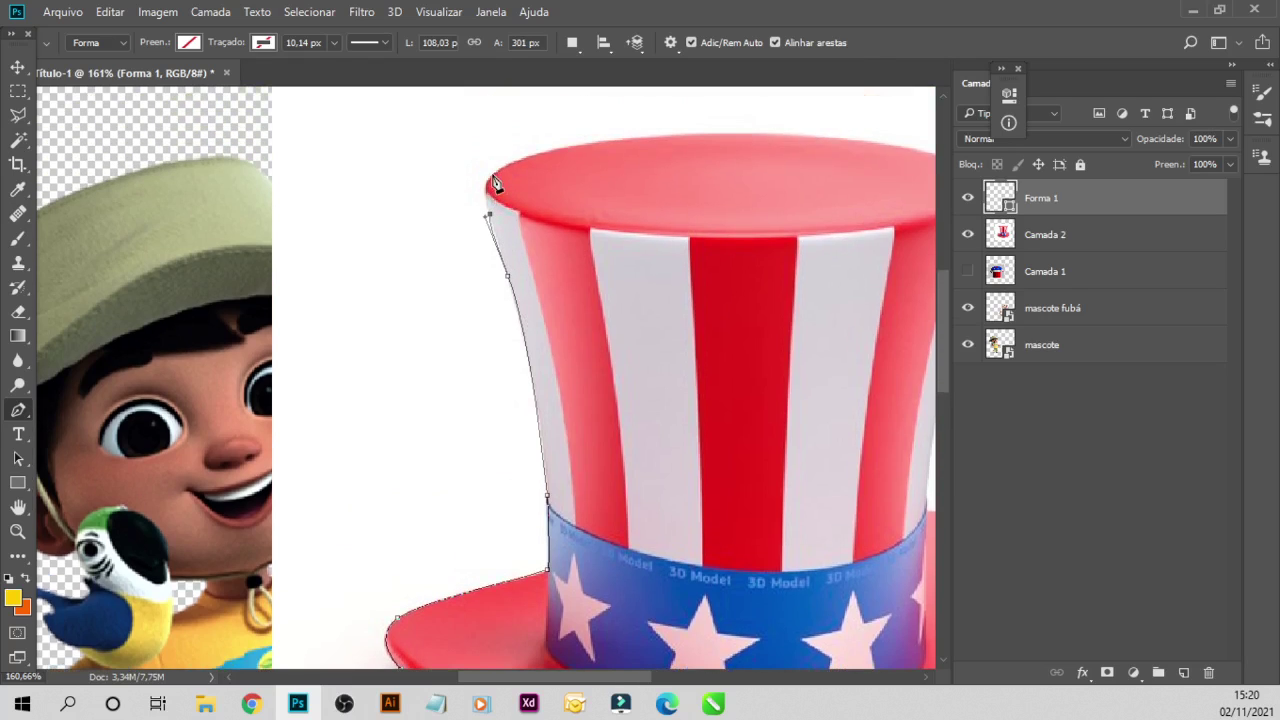
drag(494, 194, 503, 172)
click(716, 135)
drag(718, 140, 859, 131)
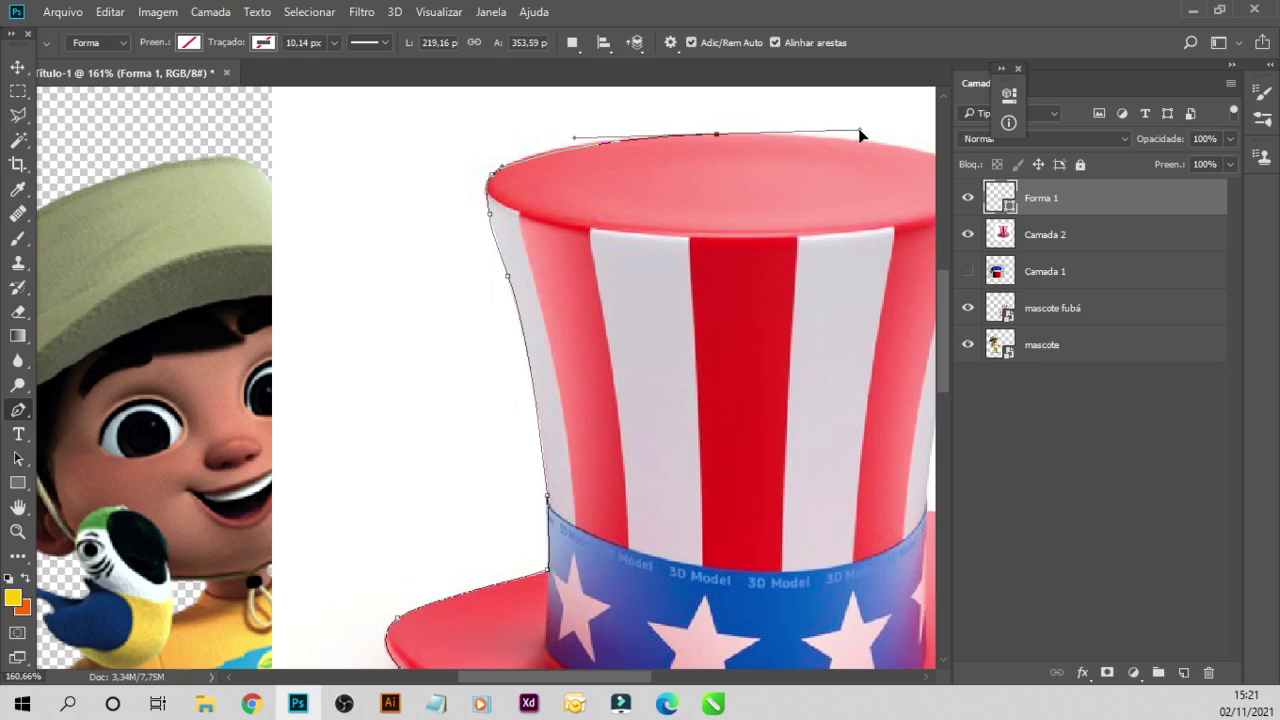
drag(859, 131, 864, 133)
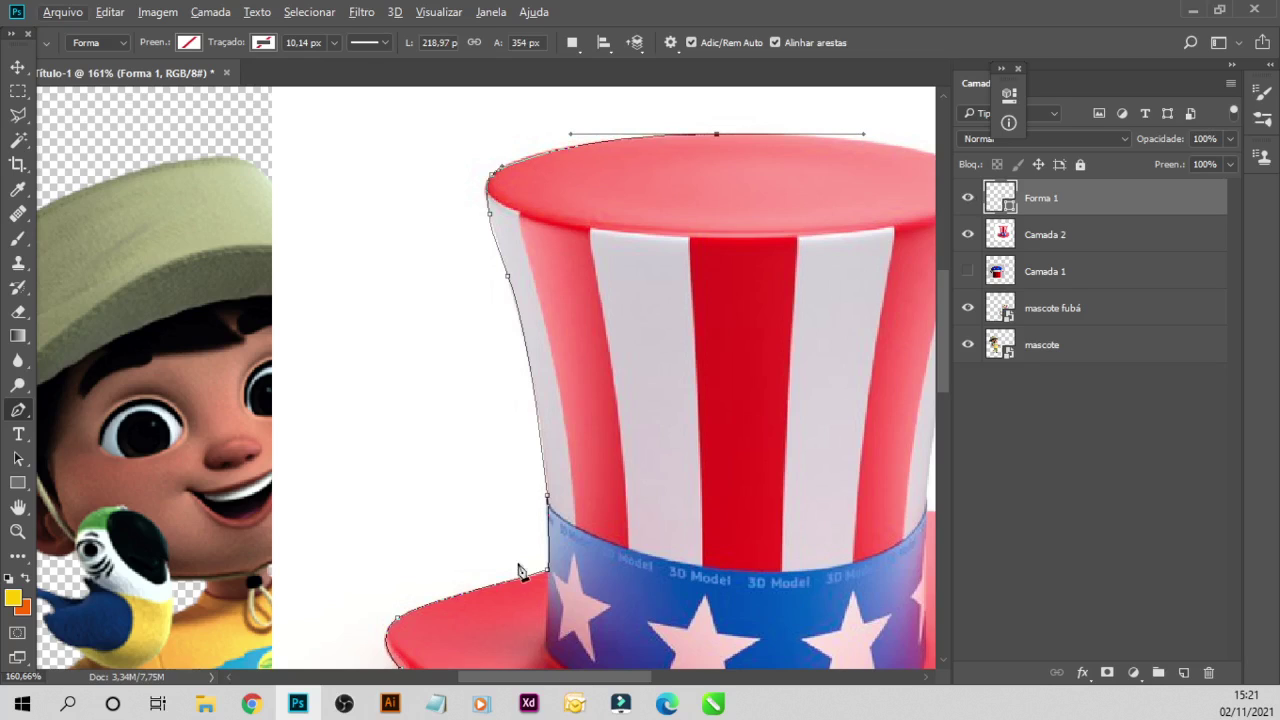
scroll(520, 572, down, 1)
drag(540, 677, 588, 678)
scroll(600, 330, up, 3)
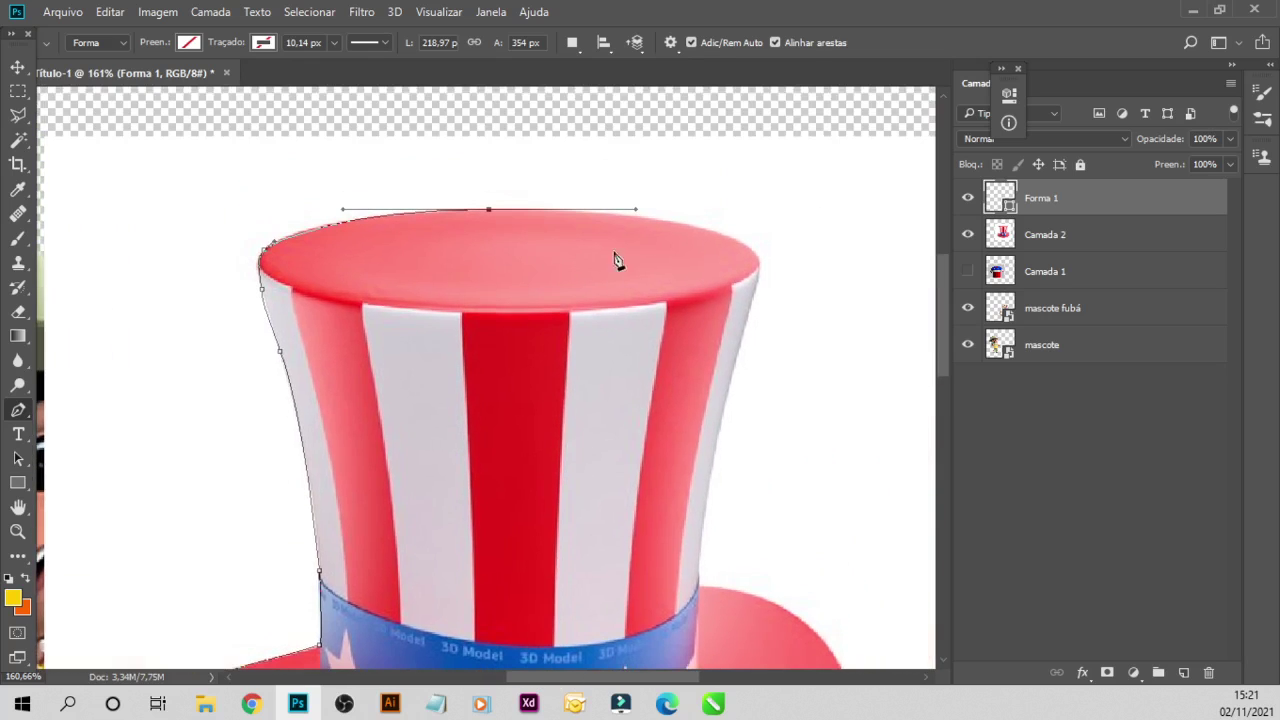
- Trace the path around the top's right rim and down the hat's right side
click(720, 234)
click(760, 270)
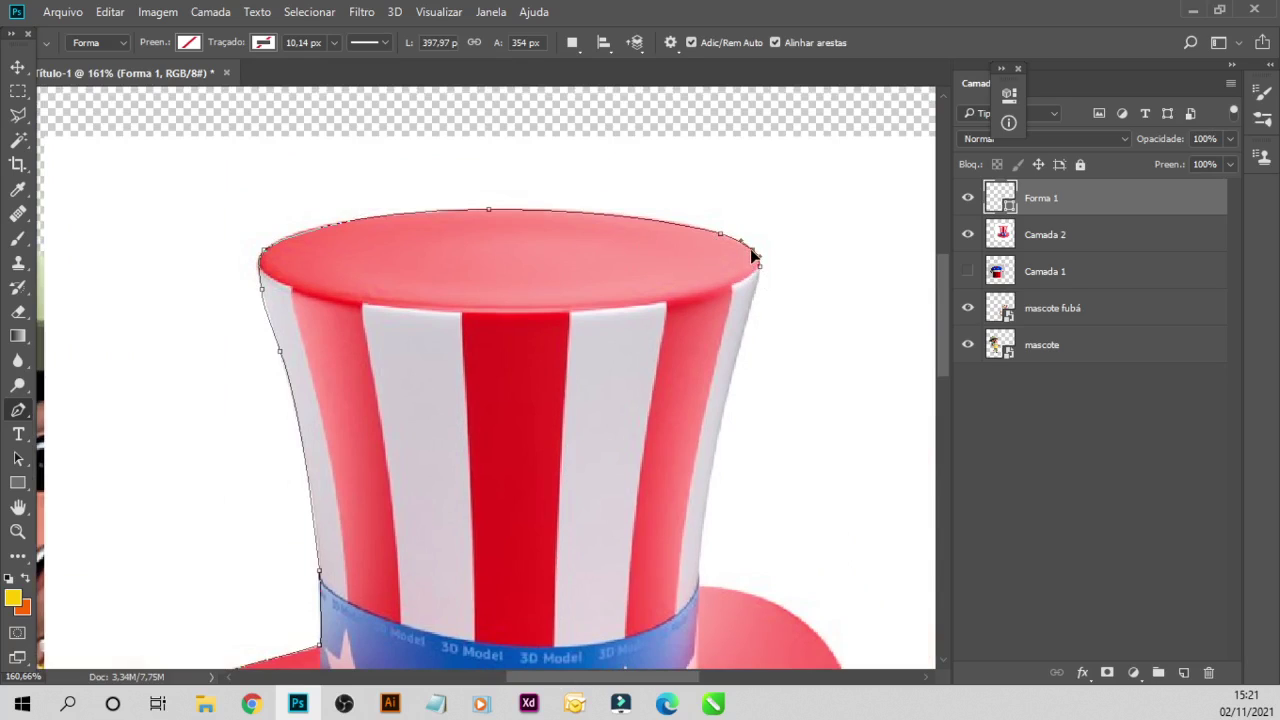
click(751, 250)
drag(741, 334, 732, 362)
drag(698, 576, 703, 597)
scroll(797, 574, down, 2)
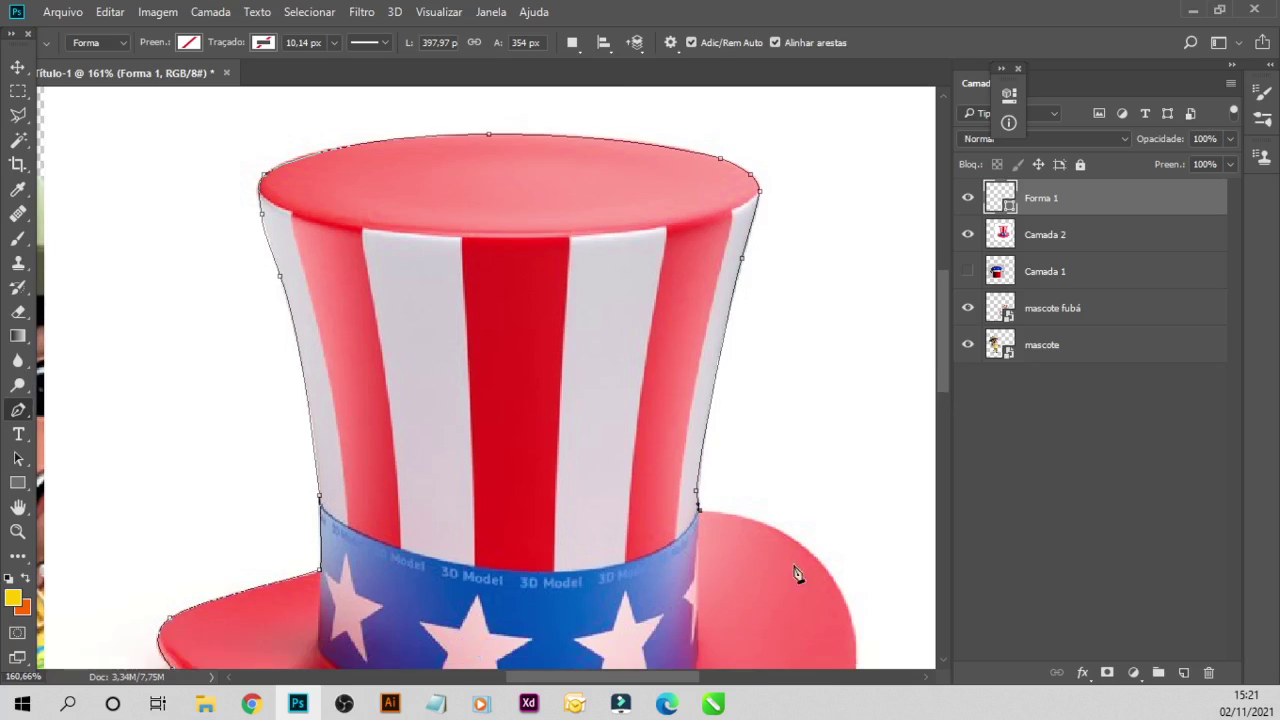
scroll(797, 574, down, 1)
drag(838, 543, 862, 620)
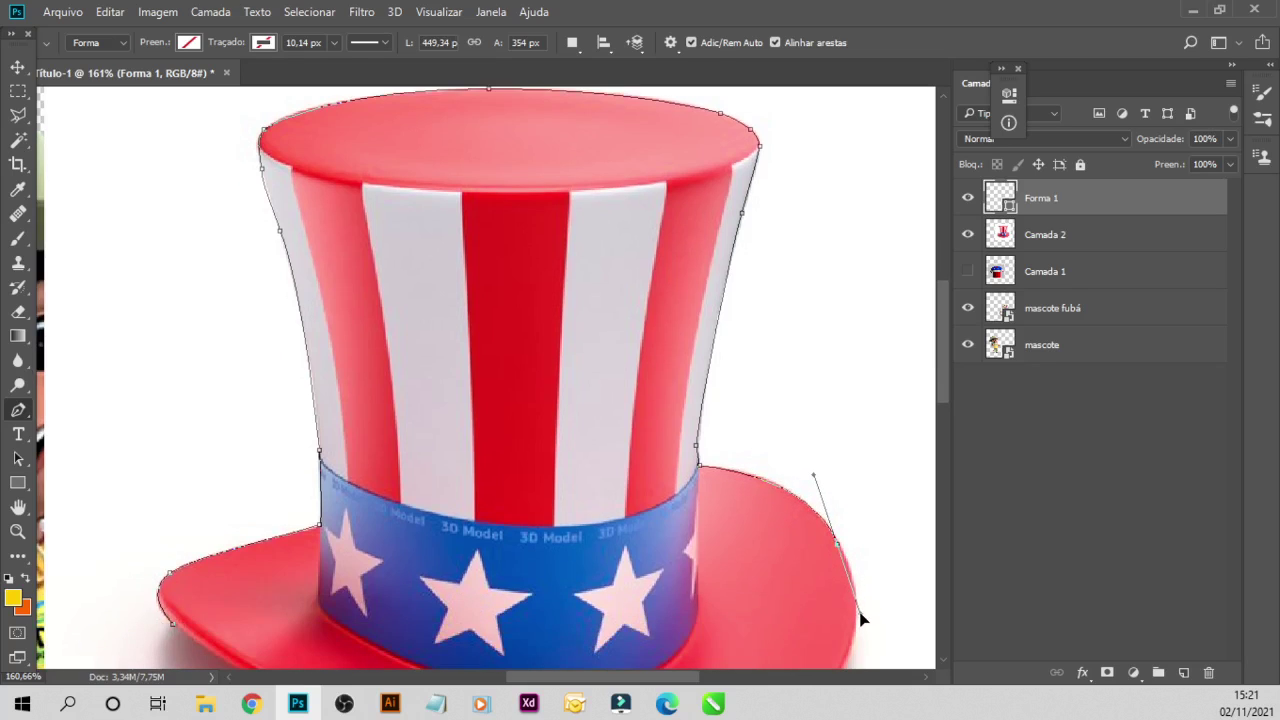
scroll(838, 540, down, 2)
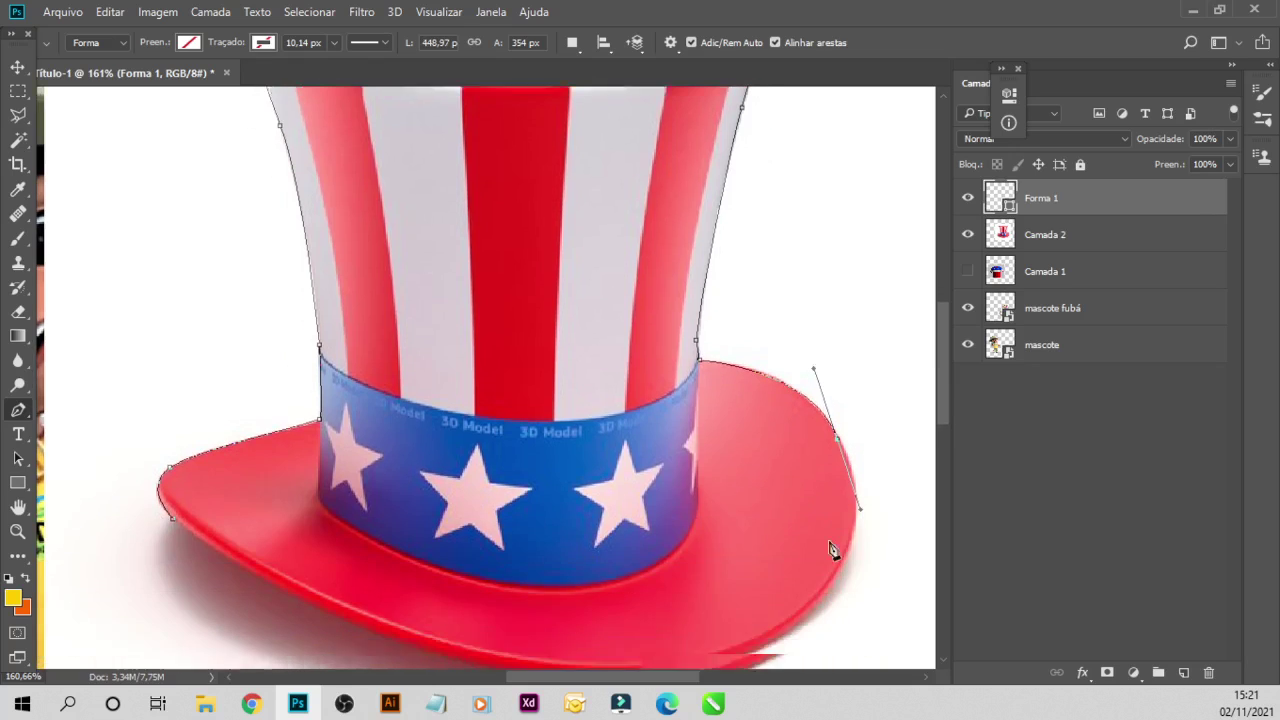
scroll(833, 550, down, 1)
- Curve the path around the right brim and lower brim back to the left tip, then finish it
click(812, 564)
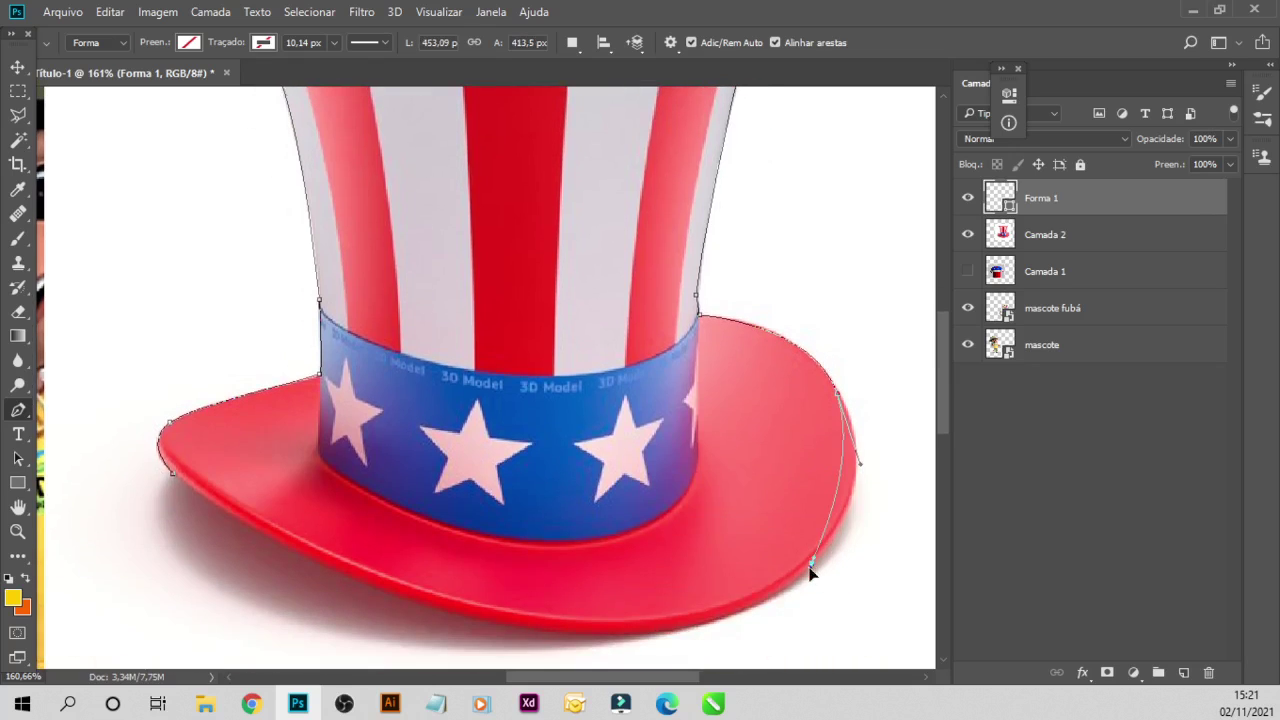
mouse_move(809, 570)
mouse_down()
mouse_move(737, 634)
mouse_move(754, 628)
mouse_up()
drag(754, 628, 757, 632)
drag(867, 474, 863, 449)
scroll(820, 436, down, 1)
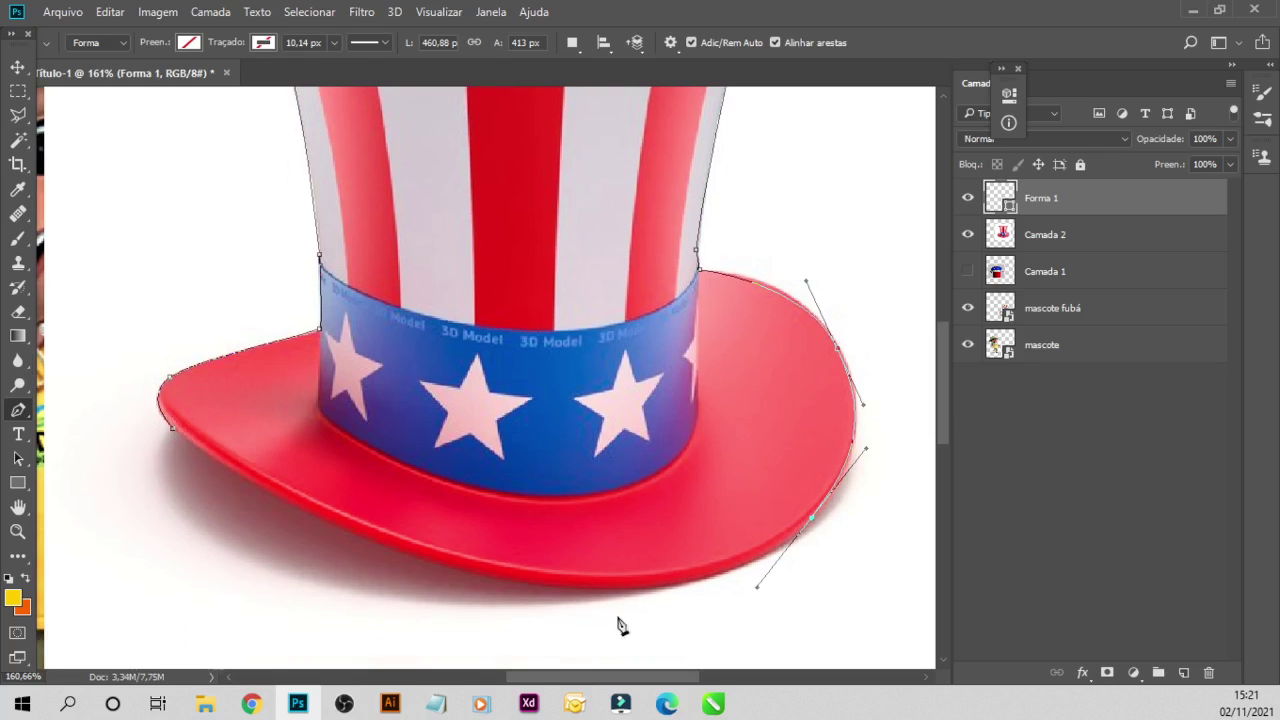
click(633, 590)
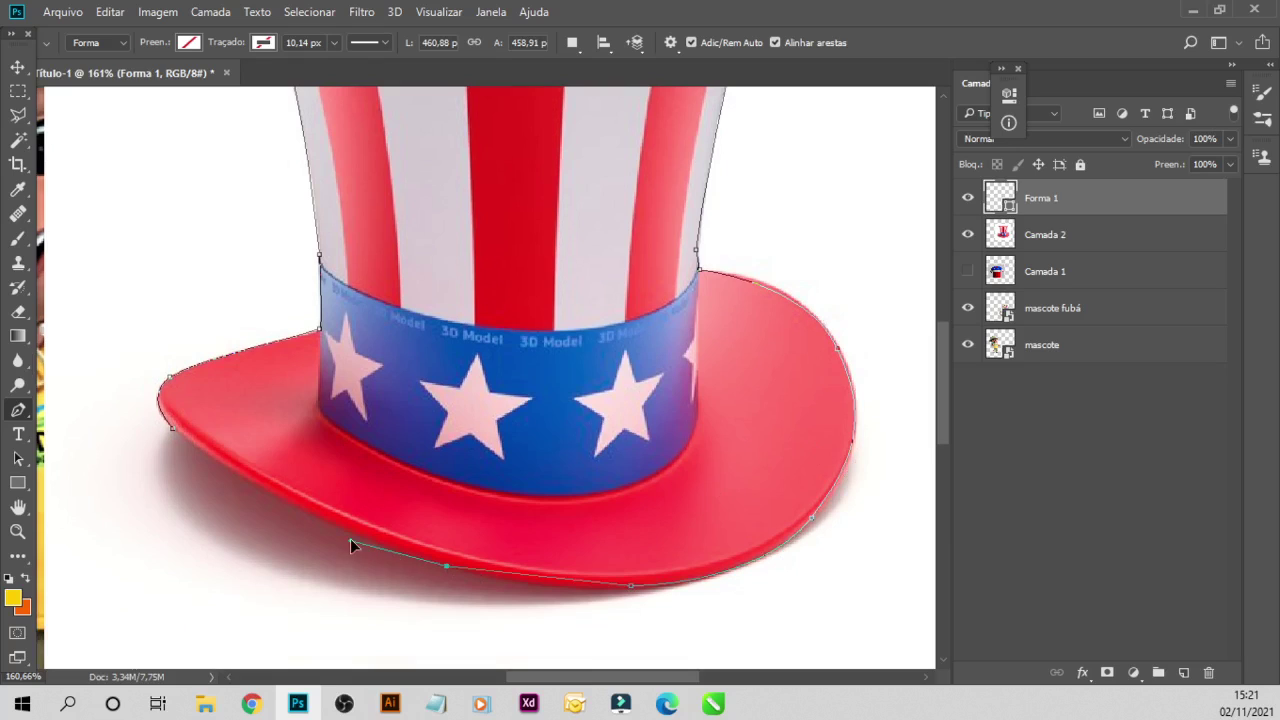
click(175, 428)
drag(295, 505, 341, 512)
key(Return)
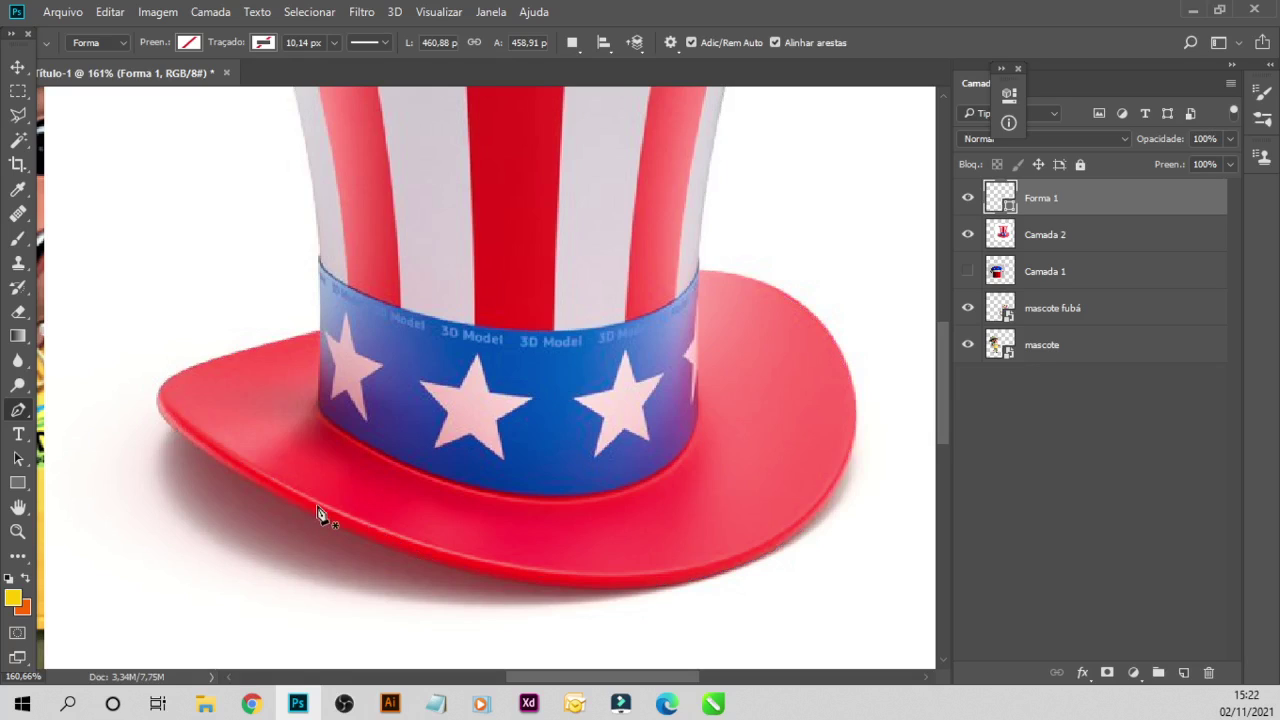
- Select the Forma 1 outline layer and reveal its anchor points
click(1031, 235)
click(1040, 198)
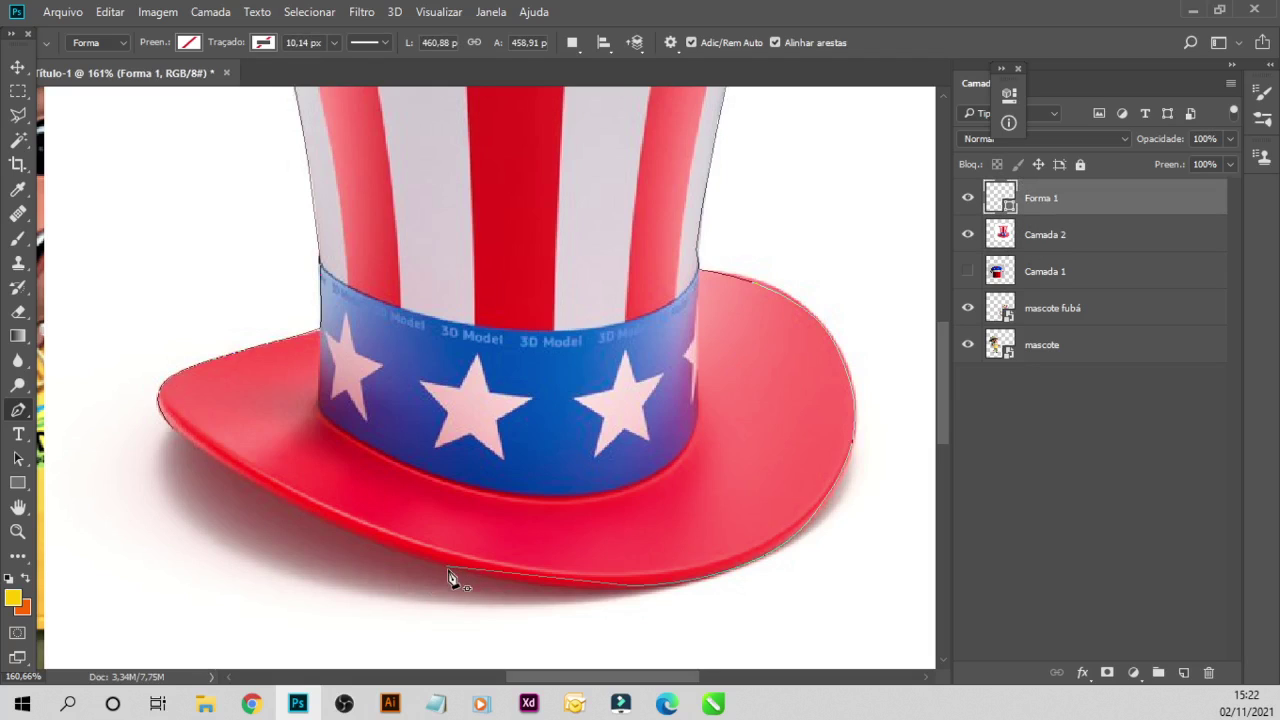
click(550, 587)
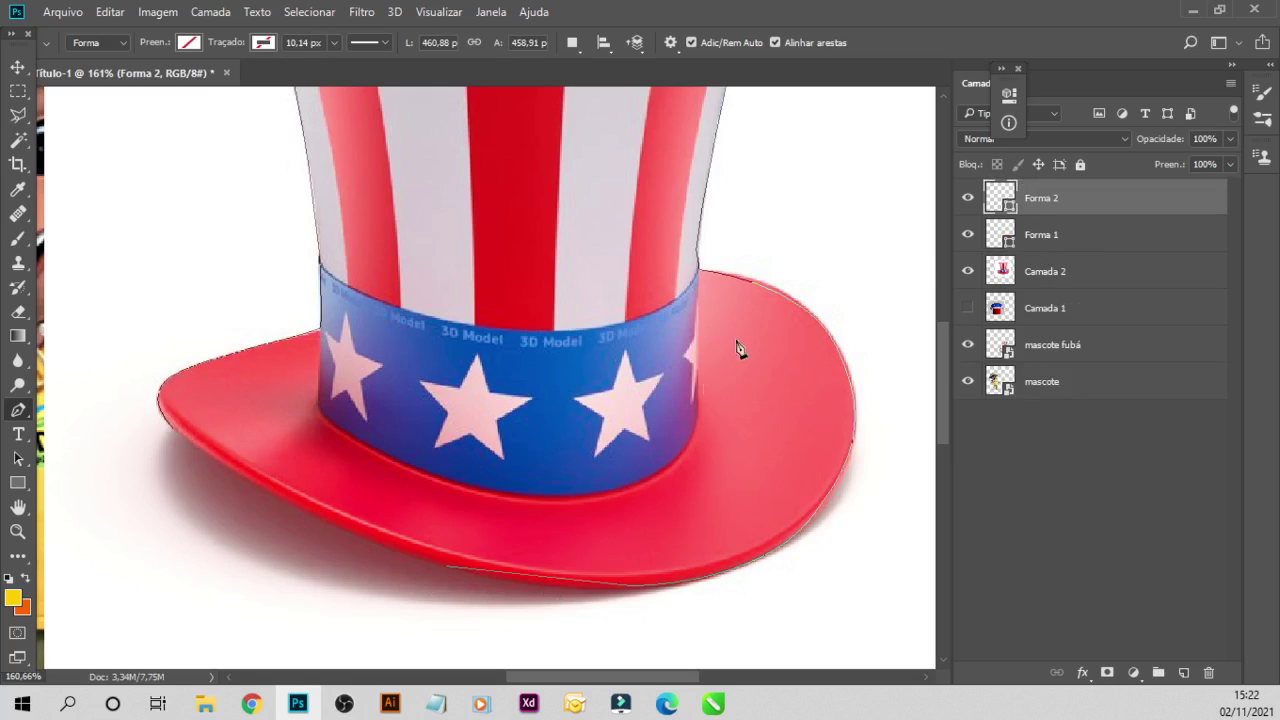
key(alt+bracketleft)
ctrl+click(441, 563)
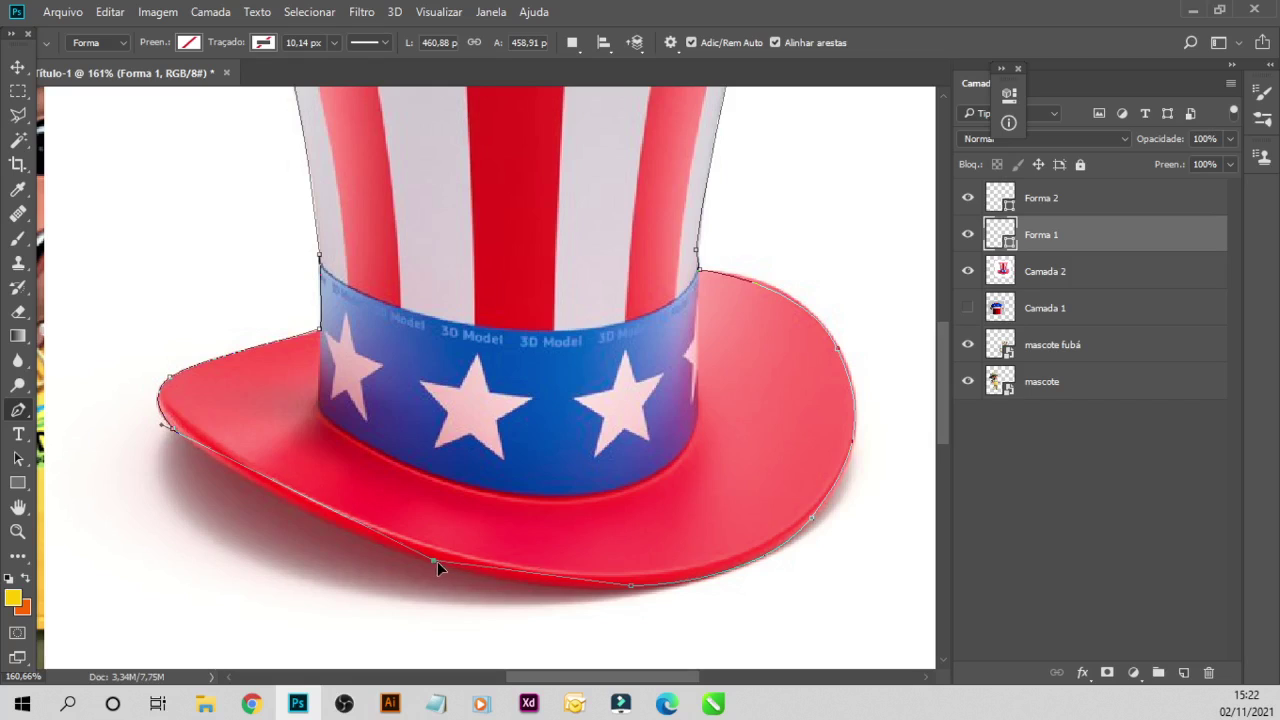
- Reshape the outline's left and lower brim curves, removing an extra anchor
click(174, 430)
drag(238, 478, 271, 492)
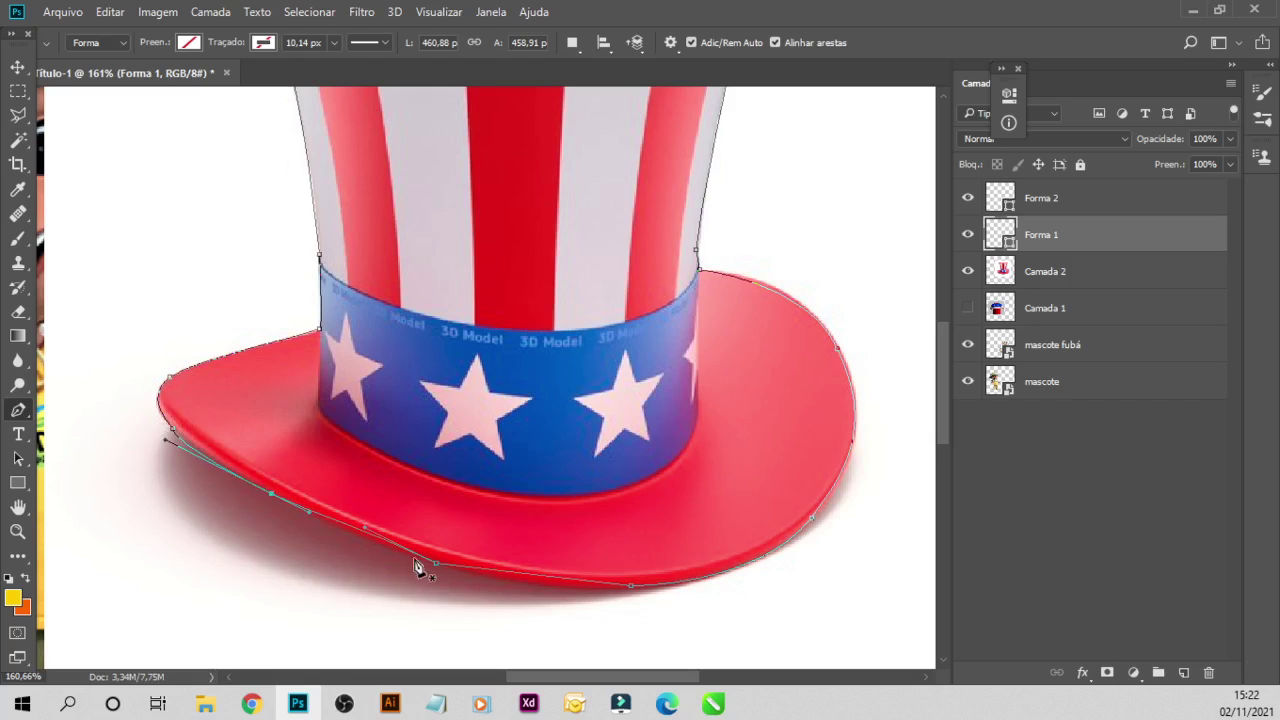
mouse_move(366, 532)
mouse_down()
mouse_move(349, 549)
mouse_move(356, 532)
mouse_up()
drag(510, 574, 514, 580)
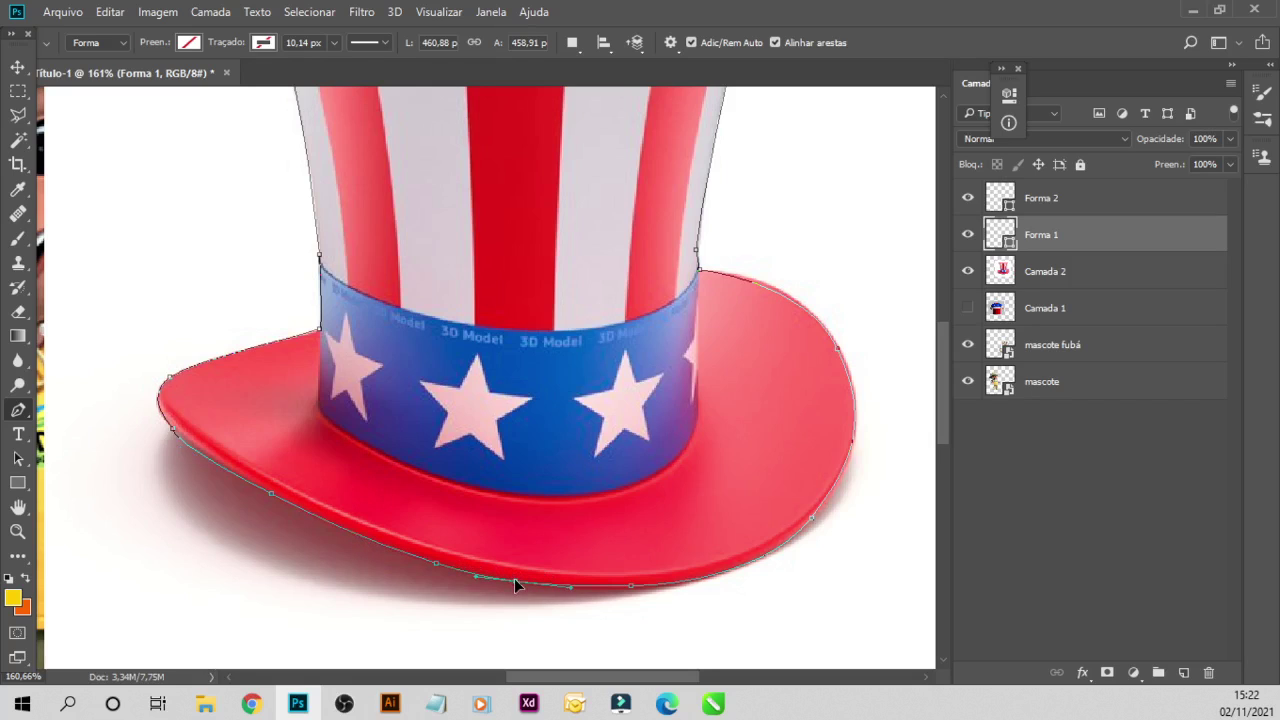
click(630, 588)
scroll(240, 550, up, 2)
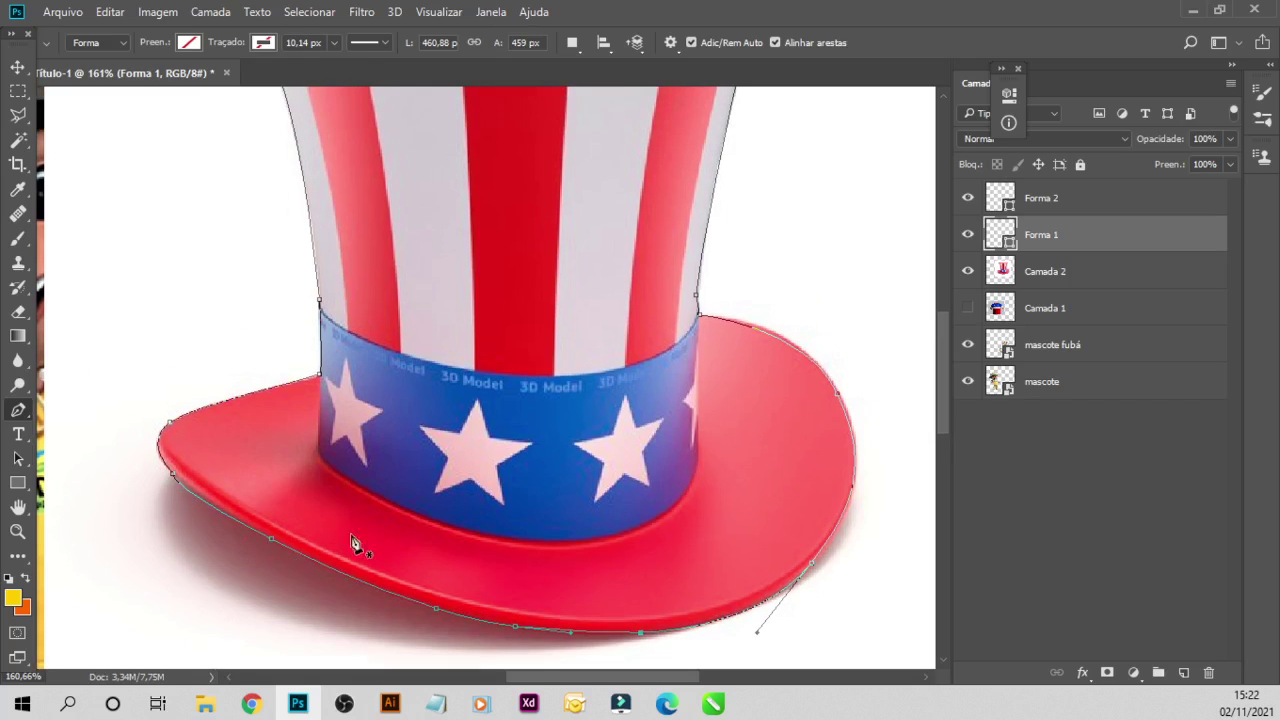
click(270, 540)
drag(296, 555, 281, 541)
drag(160, 472, 193, 490)
drag(329, 578, 518, 637)
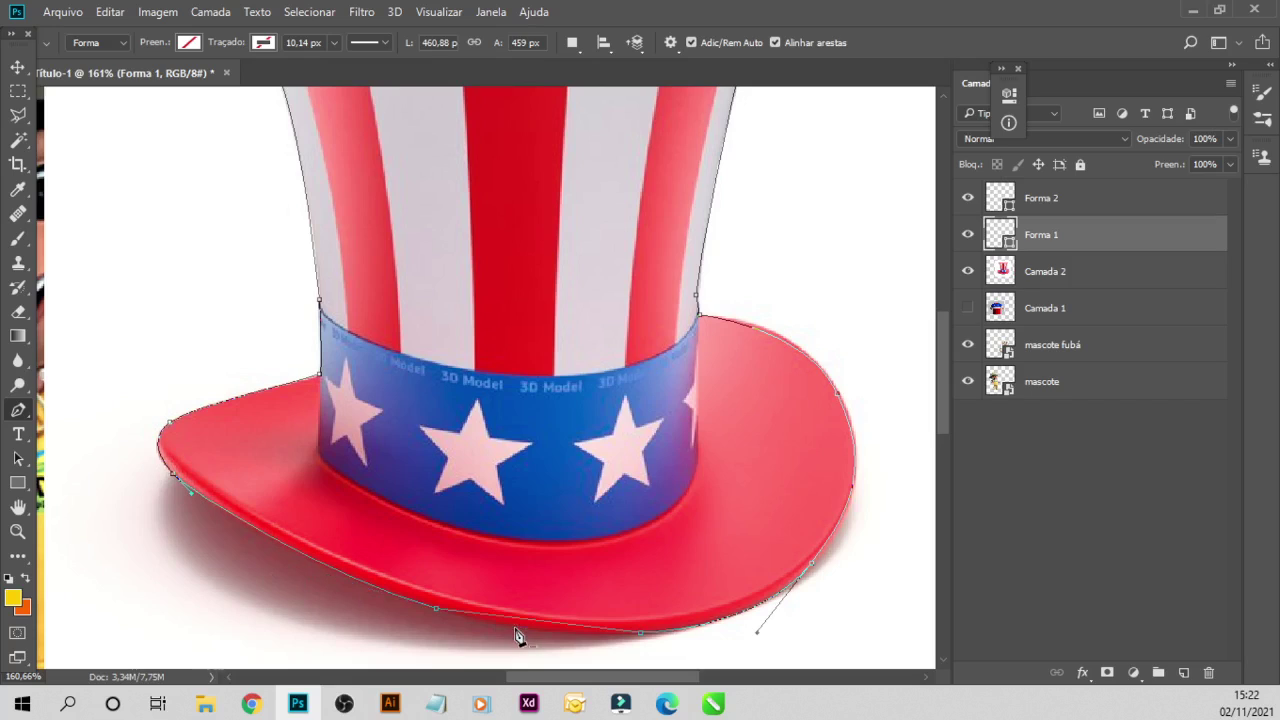
- Add anchors on the lower and right brim, curve around the right brim, and refine the crown curve
click(532, 628)
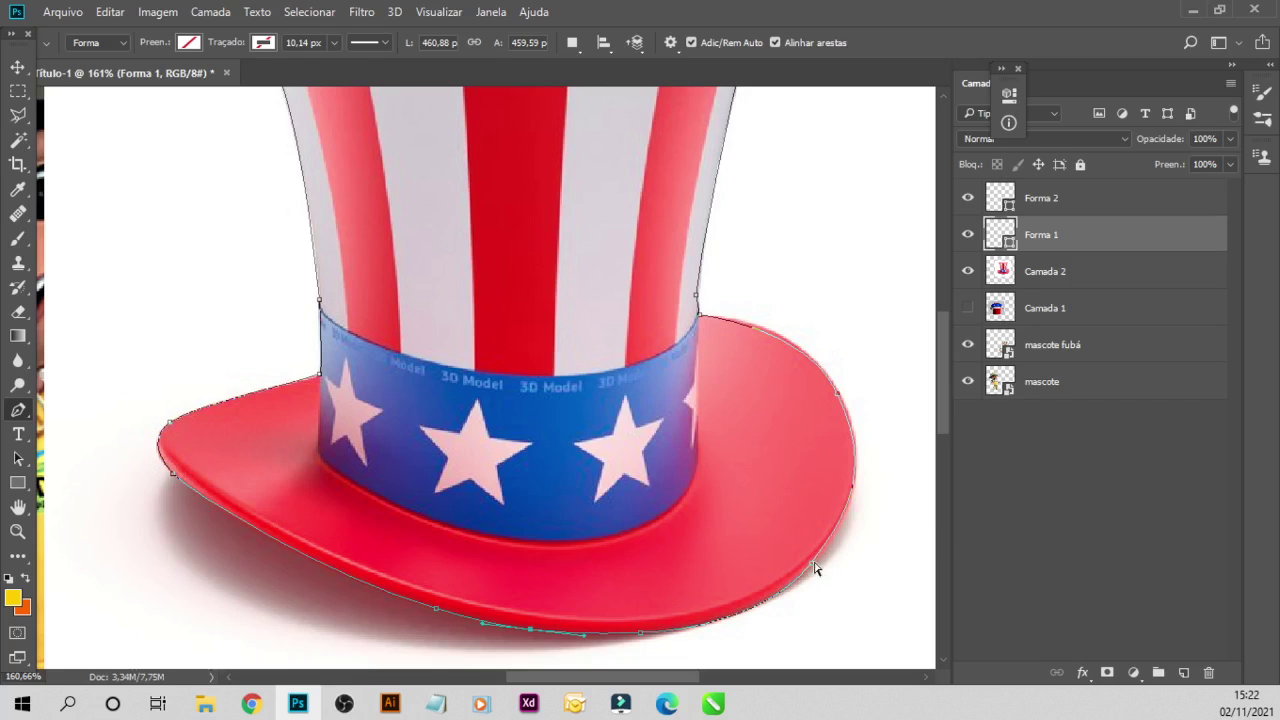
click(817, 554)
drag(819, 551, 816, 551)
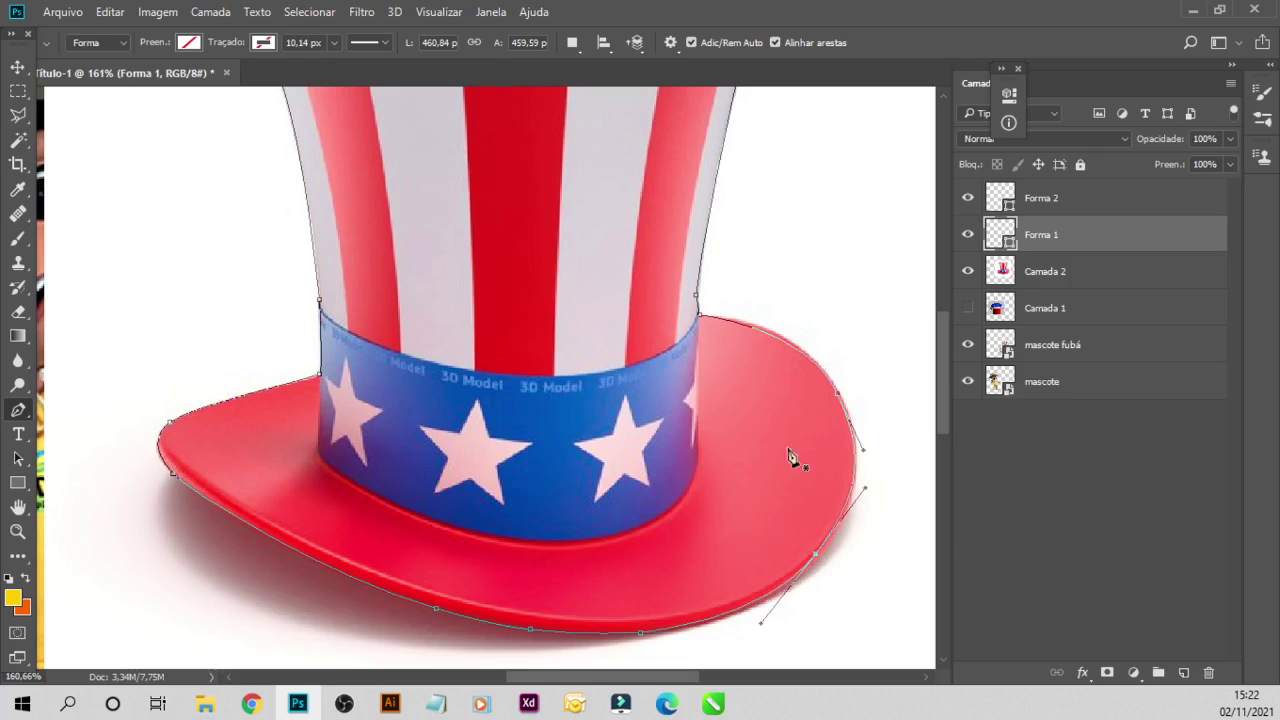
scroll(794, 457, up, 1)
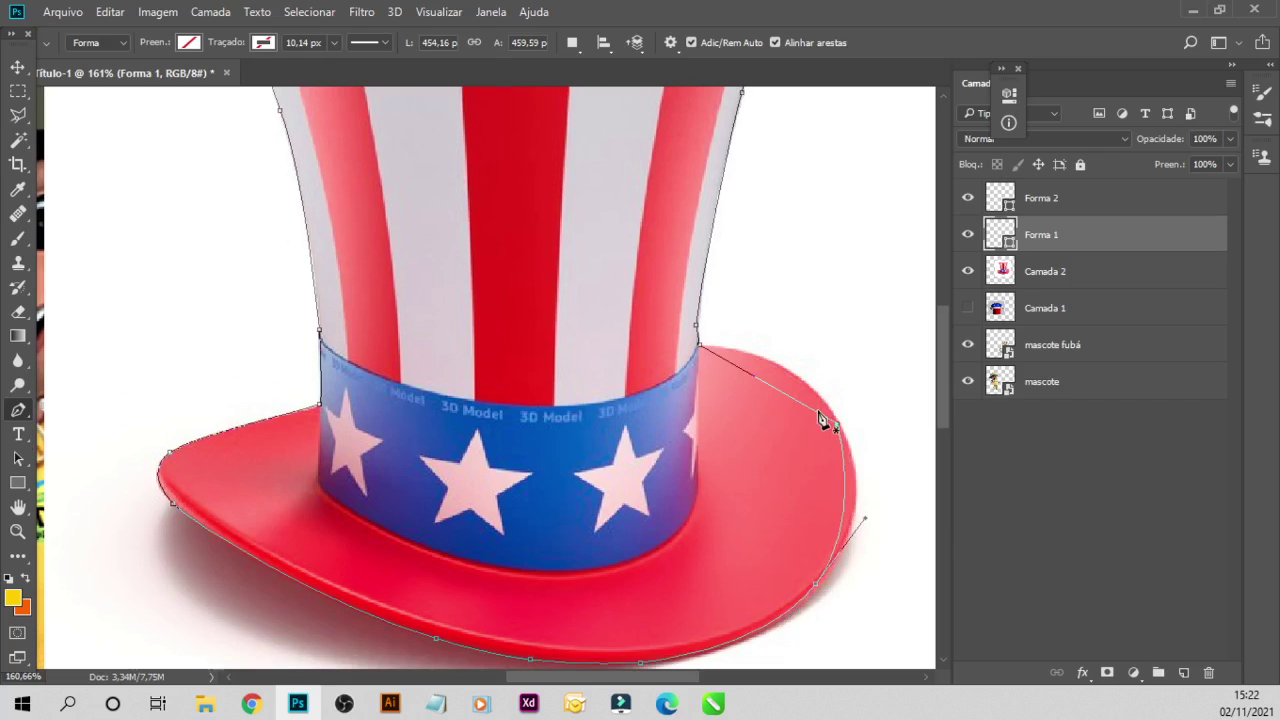
drag(837, 424, 803, 350)
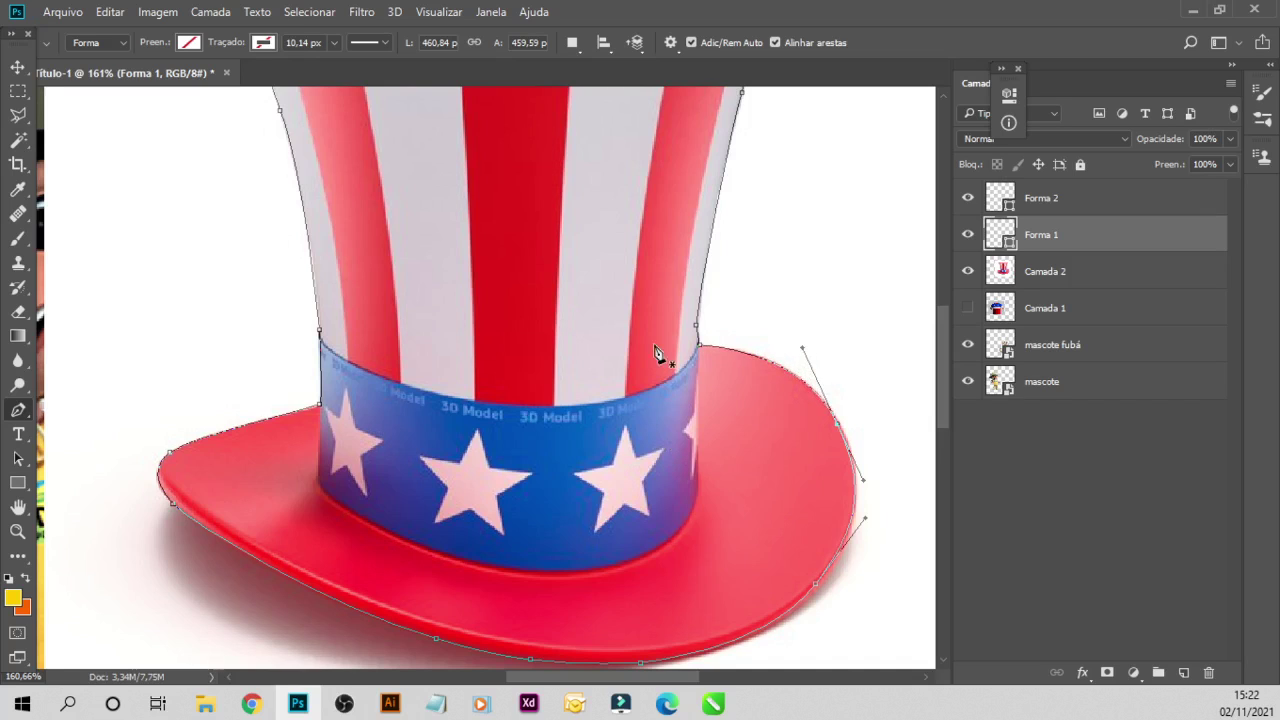
scroll(655, 352, up, 5)
scroll(634, 357, up, 1)
scroll(700, 300, down, 1)
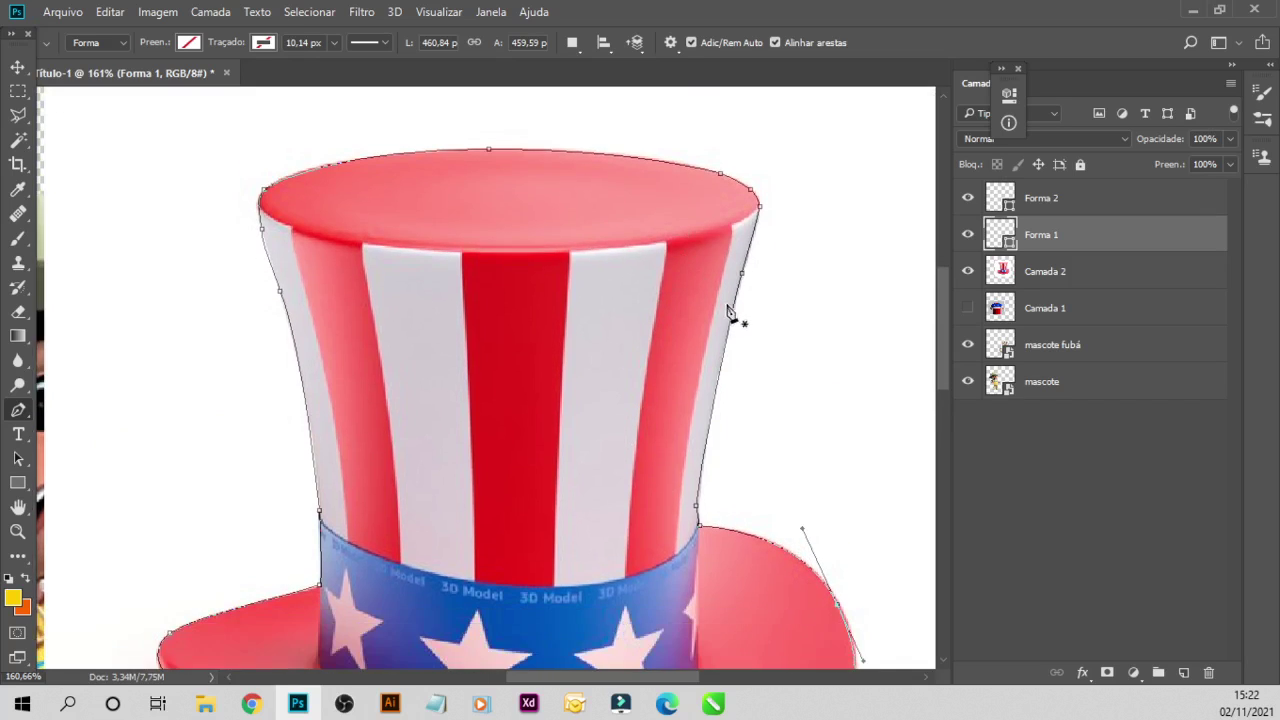
key(Escape)
drag(259, 236, 263, 242)
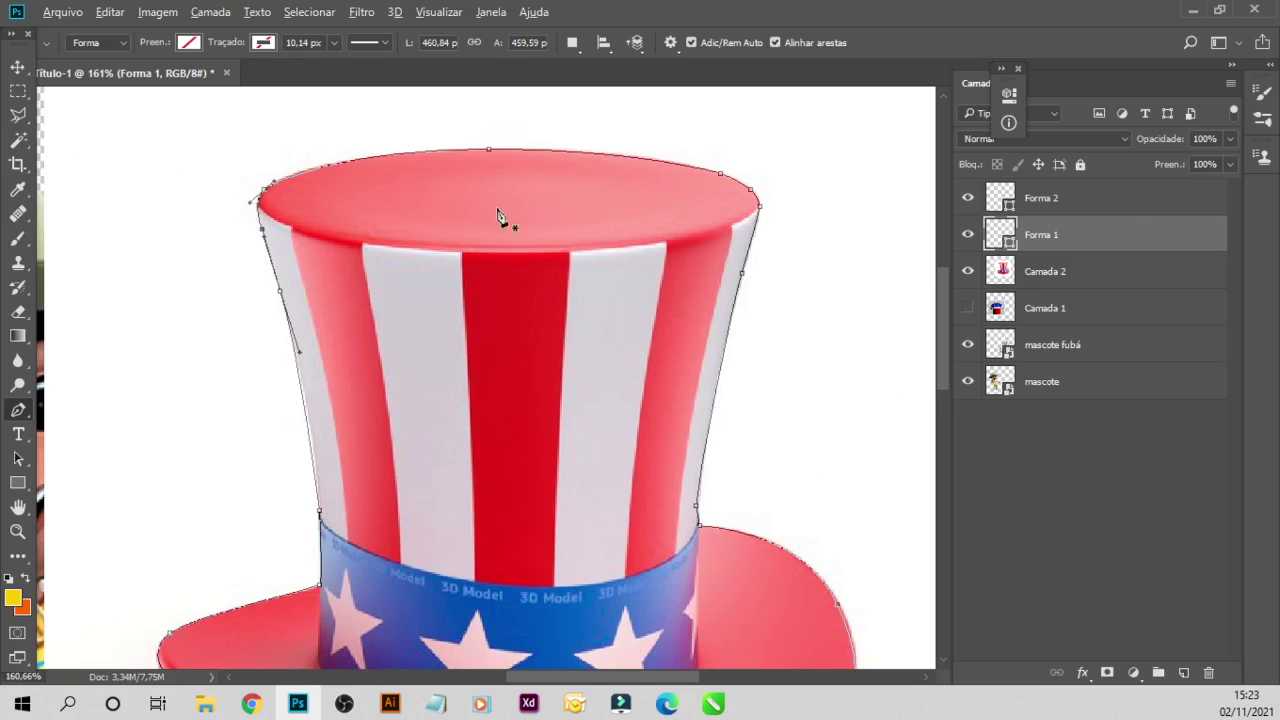
- Load the hat outline as a selection and copy the hat onto a new layer
ctrl+click(1000, 229)
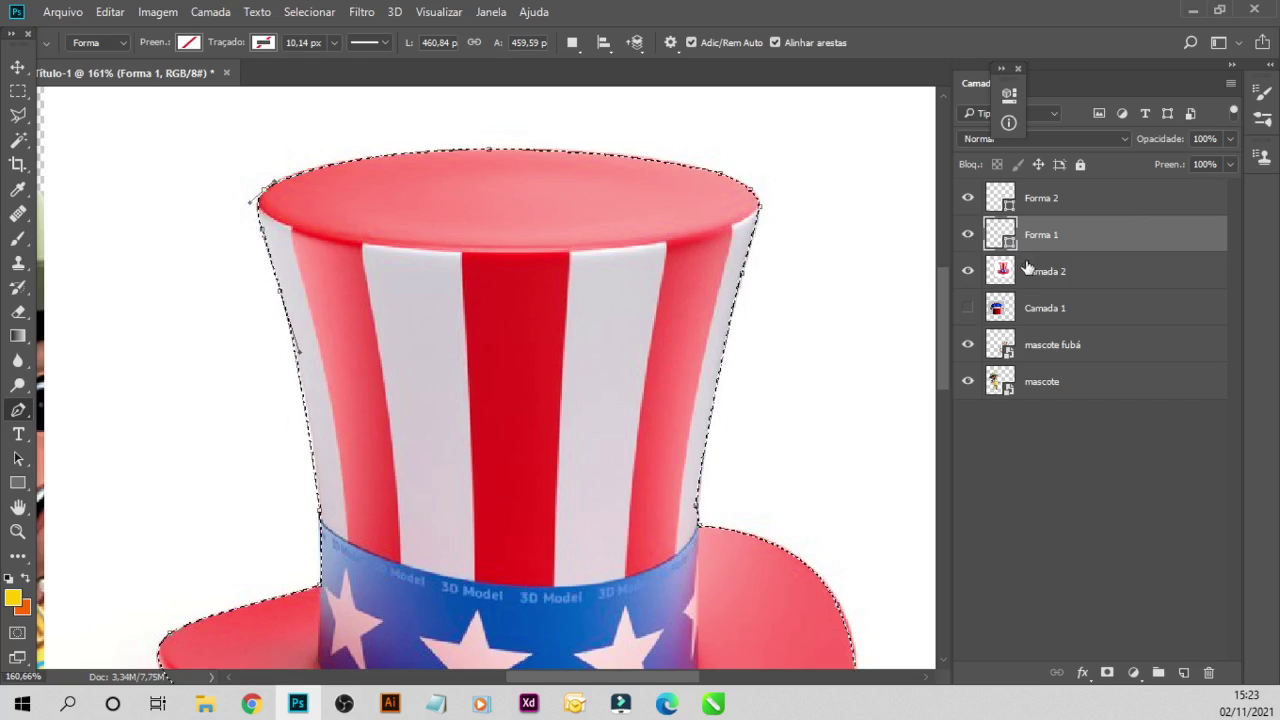
click(1036, 266)
key(ctrl+j)
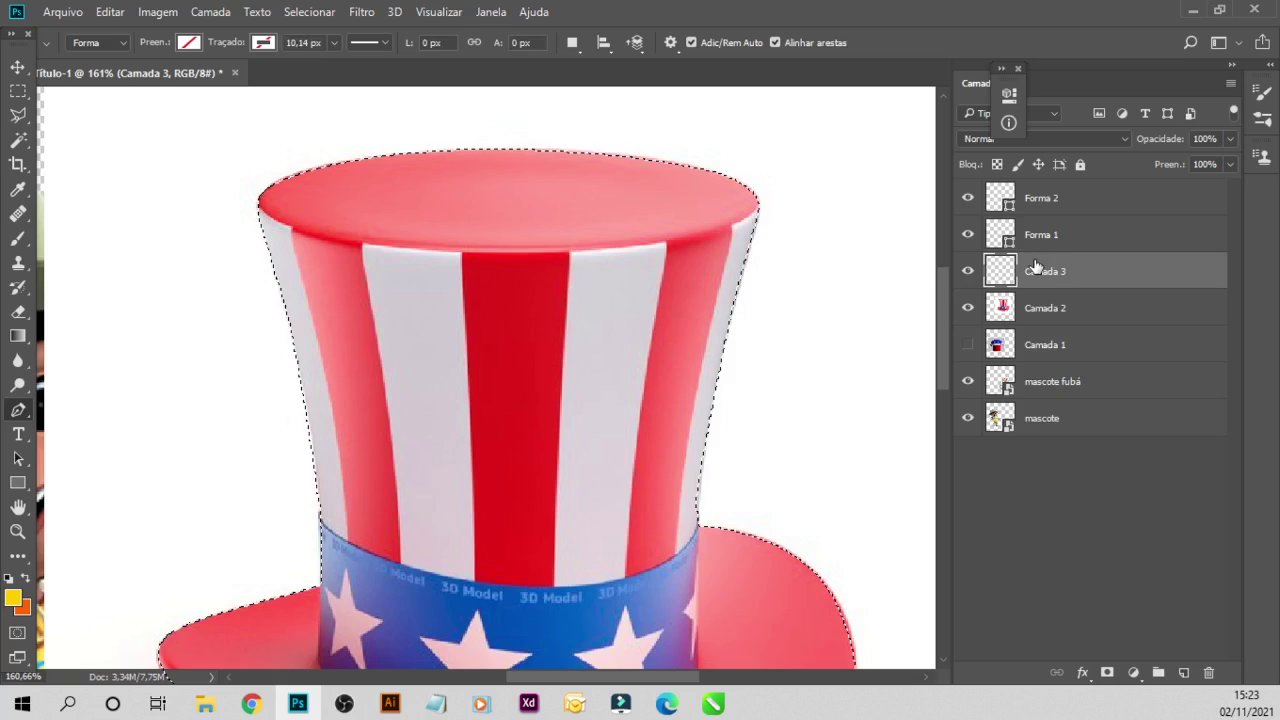
- Delete the Forma 1, Forma 2 and Camada 2 layers
click(1083, 233)
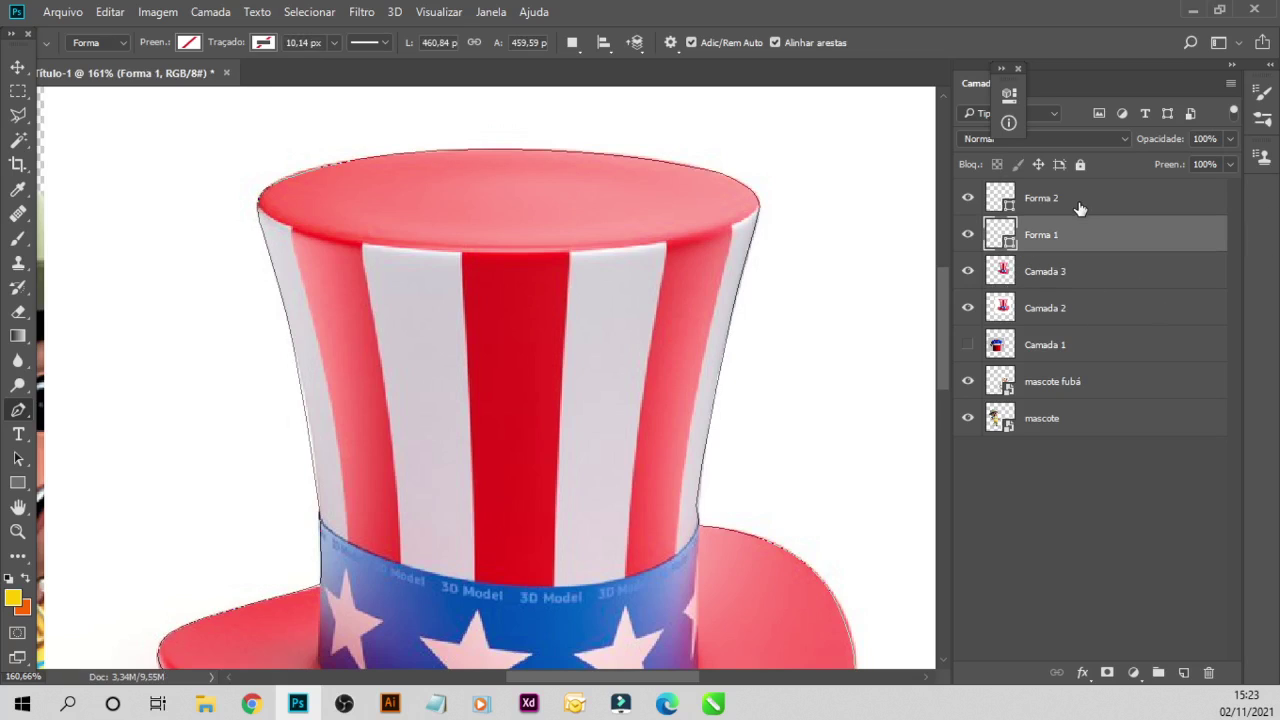
click(1079, 205)
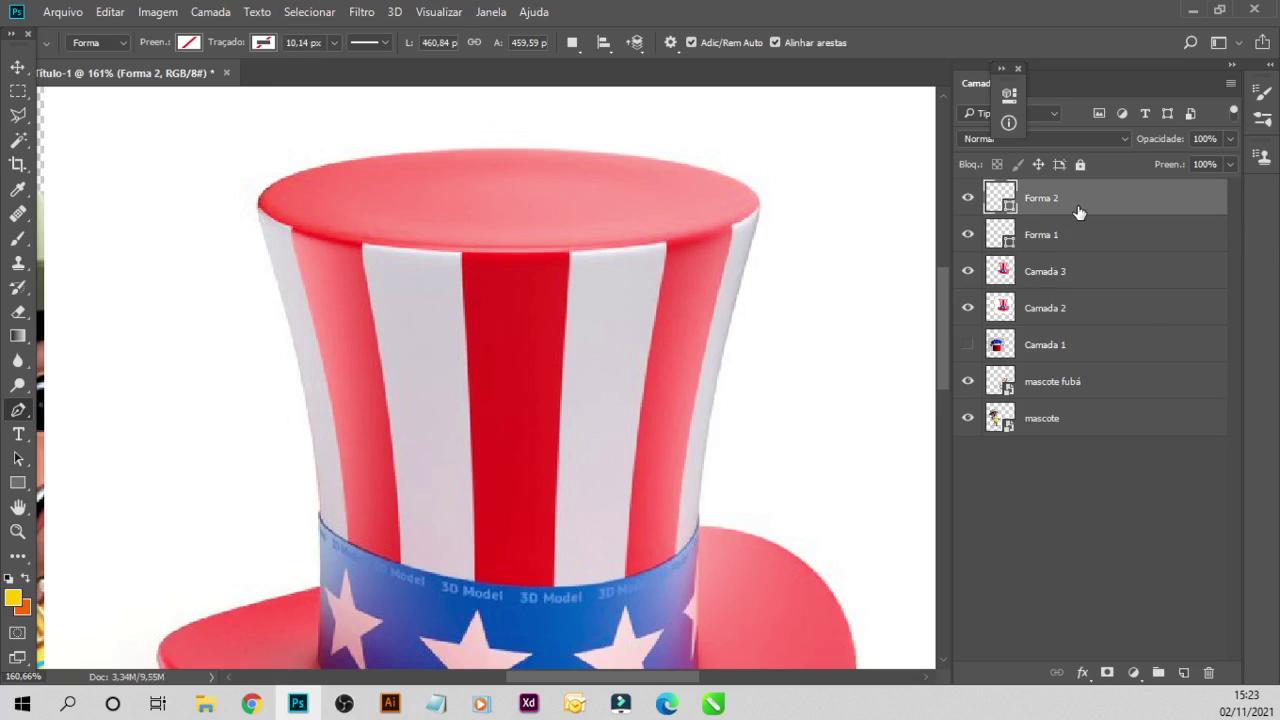
key(Delete)
key(Delete)
click(1071, 249)
key(Delete)
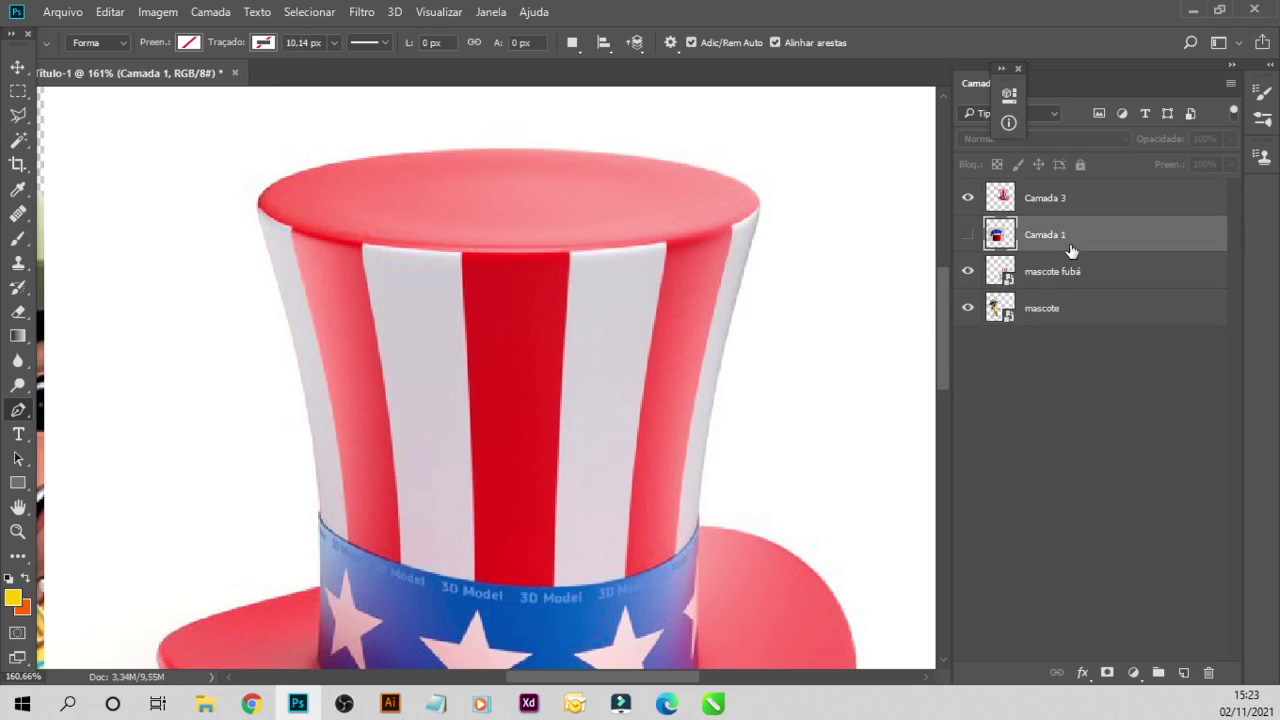
scroll(466, 420, up, 3)
scroll(629, 491, down, 5)
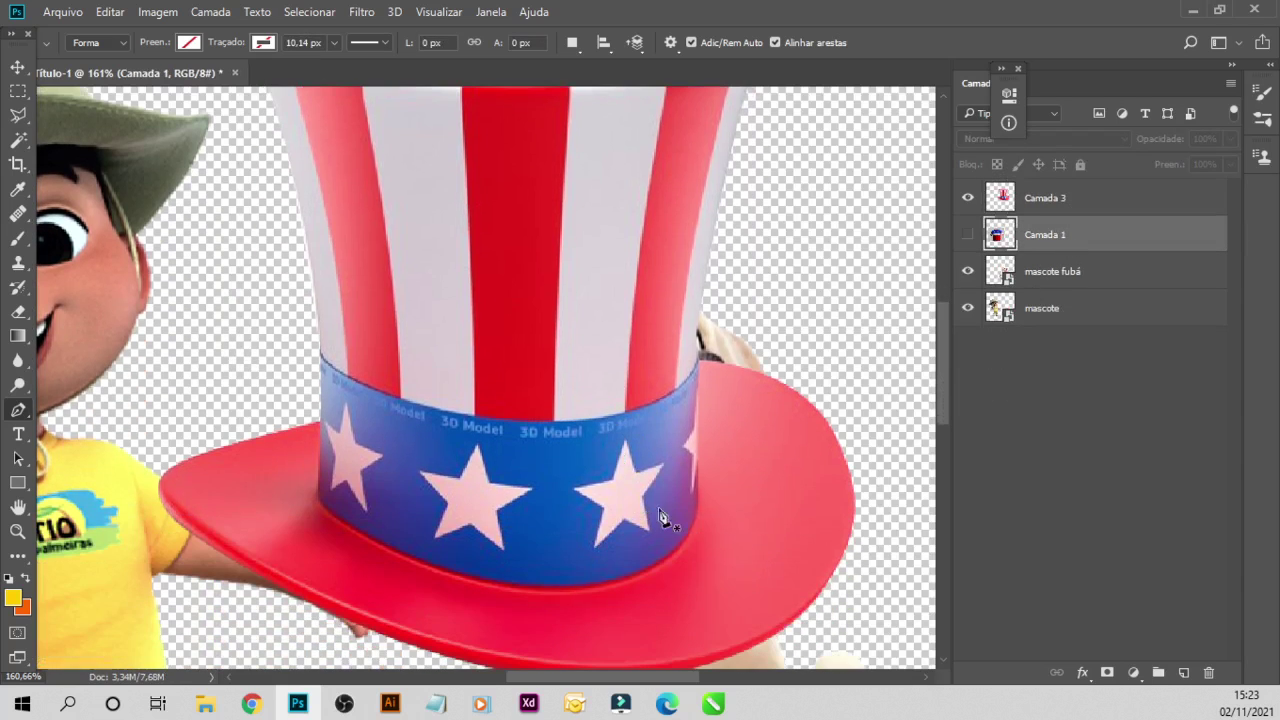
scroll(690, 515, up, 1)
scroll(714, 514, down, 2)
scroll(714, 514, down, 3)
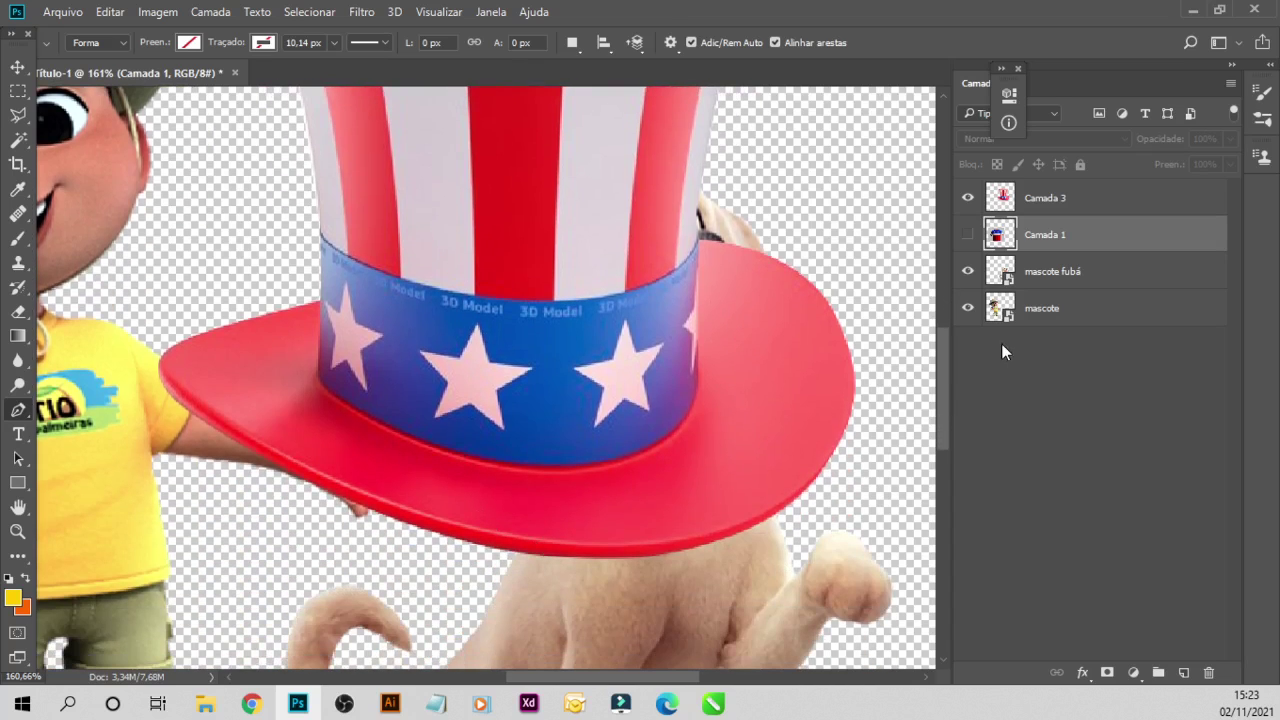
- Hide the 'mascote' boy layer and zoom out
click(967, 308)
scroll(777, 471, up, 1)
scroll(662, 500, up, 2)
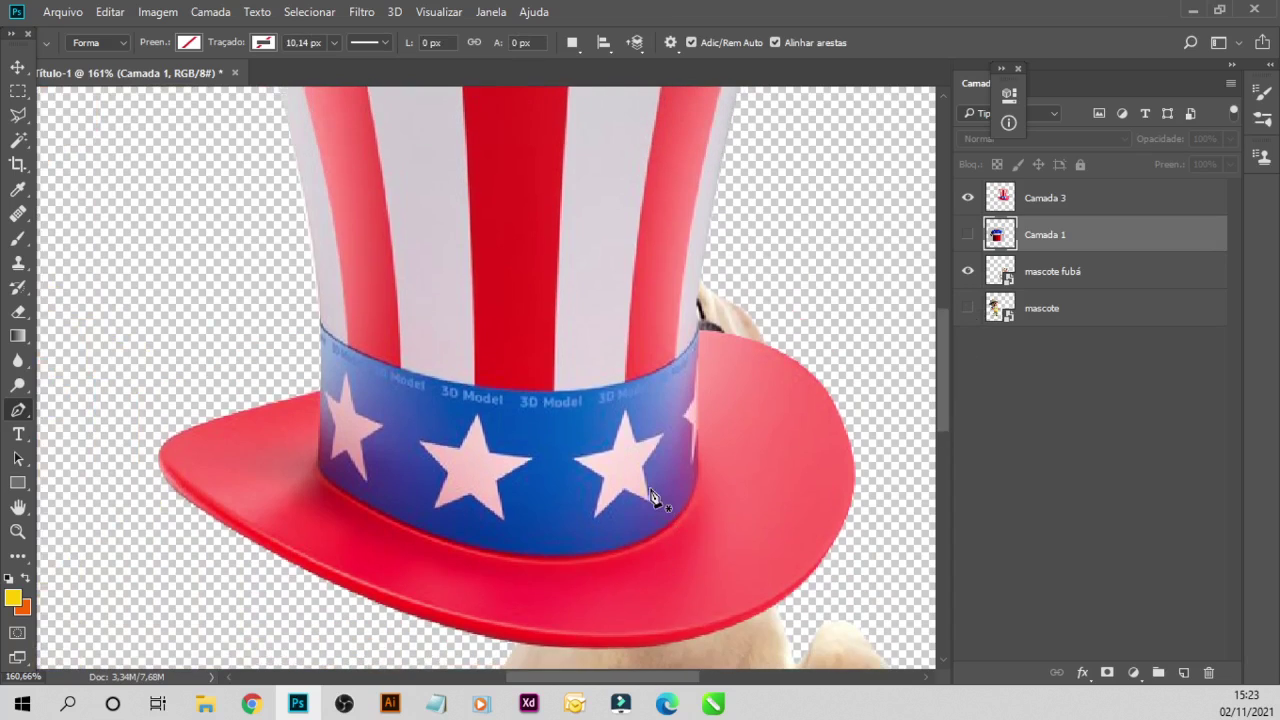
scroll(525, 440, down, 1)
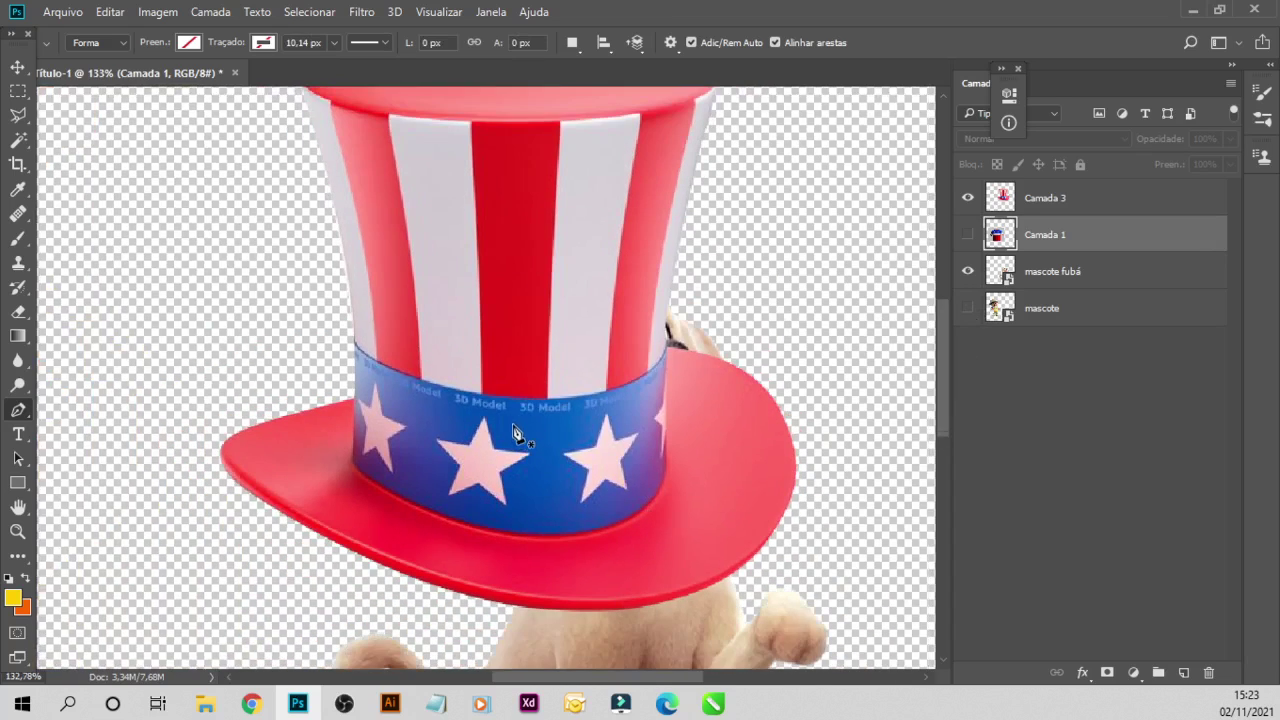
scroll(527, 440, down, 1)
scroll(530, 445, down, 1)
scroll(530, 445, down, 1)
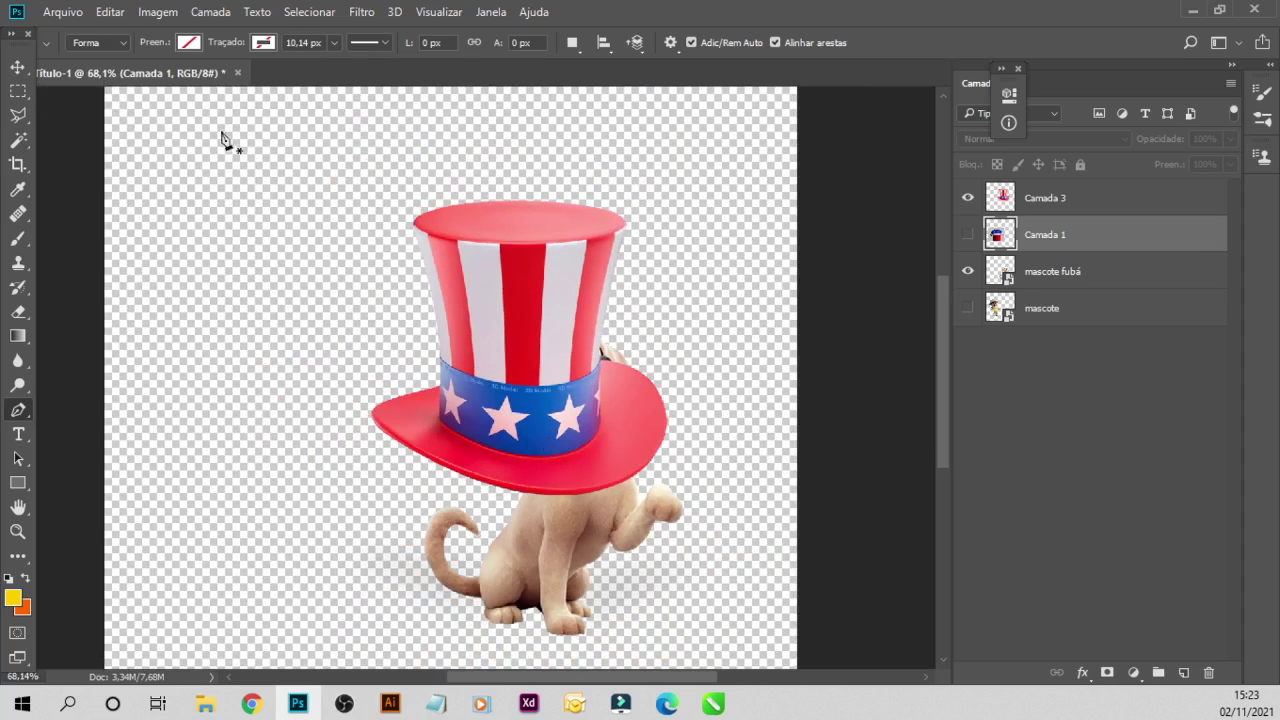
- Free-transform the Camada 3 hat to 57.55% scale and -26.89° rotation on the dog's head
key(v)
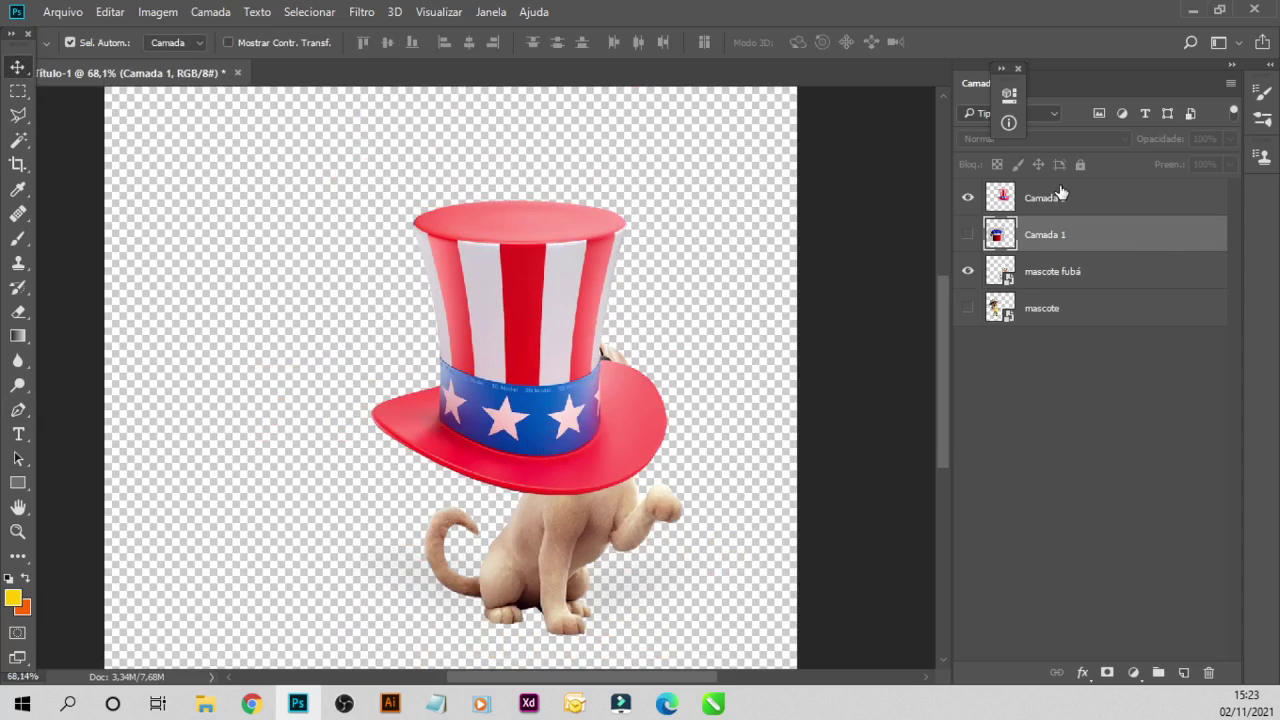
click(1057, 195)
key(ctrl+t)
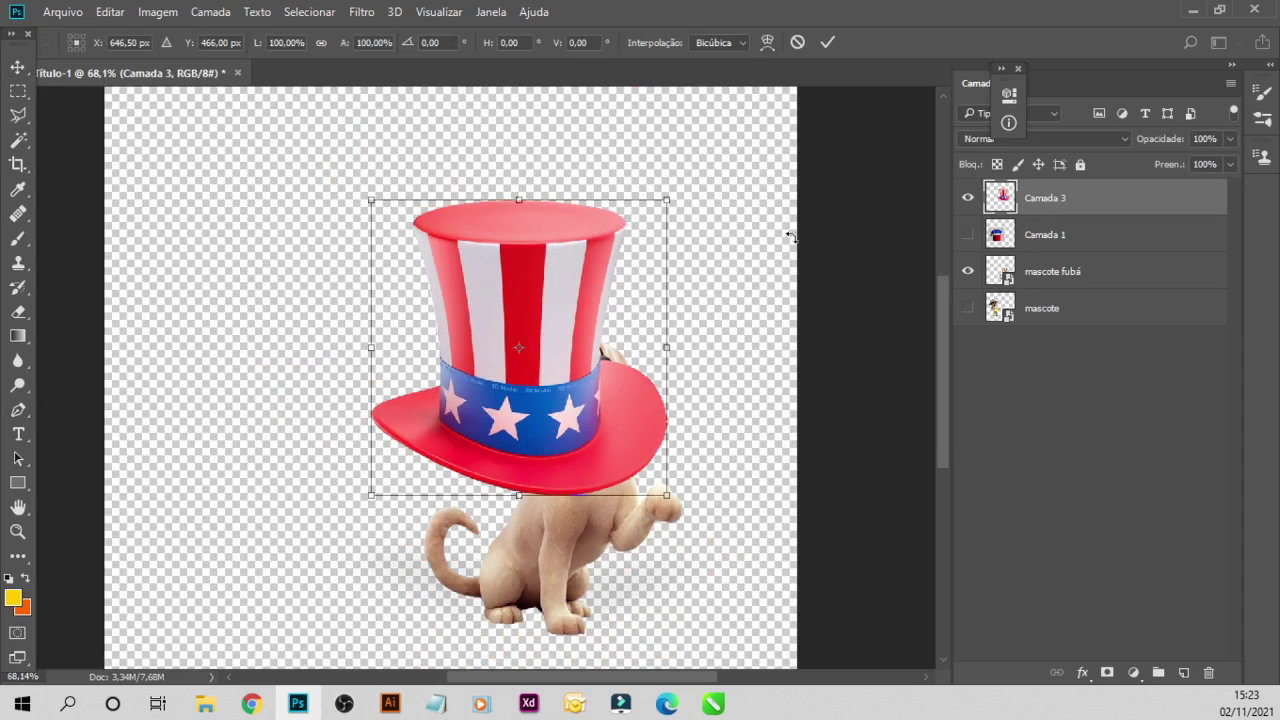
drag(776, 226, 757, 191)
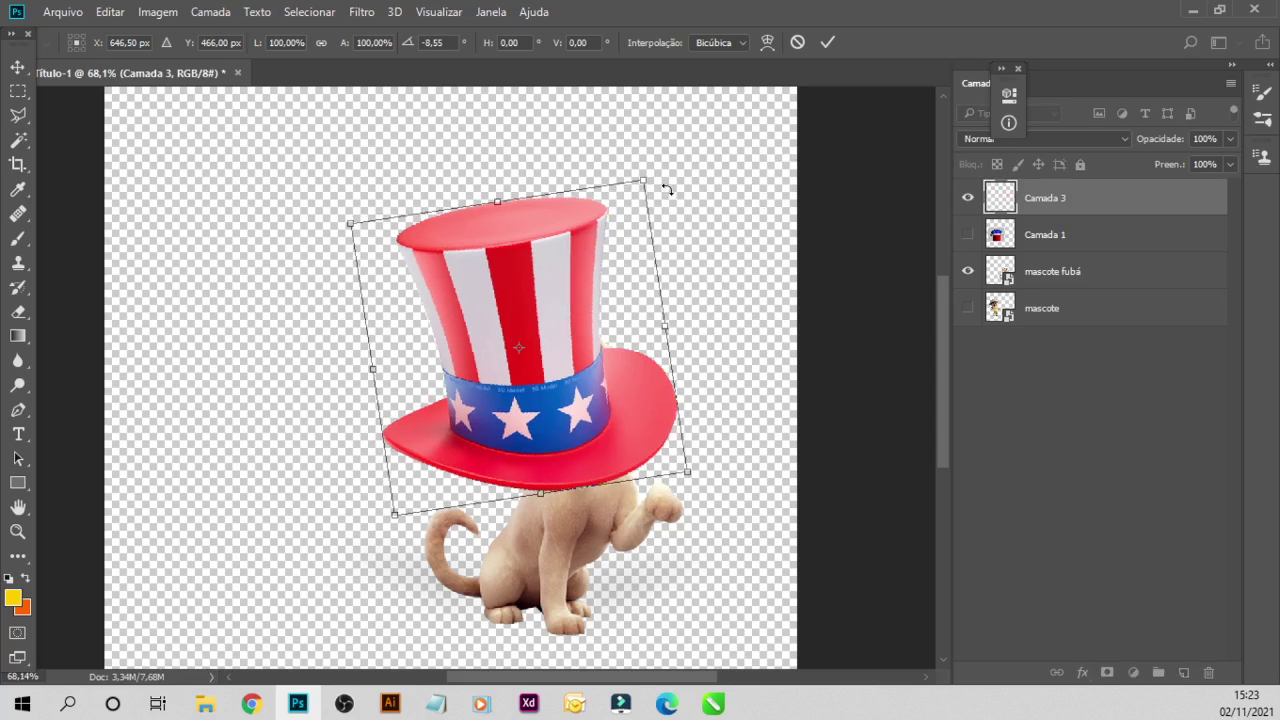
mouse_move(650, 186)
mouse_down()
mouse_move(530, 283)
mouse_move(546, 243)
mouse_up()
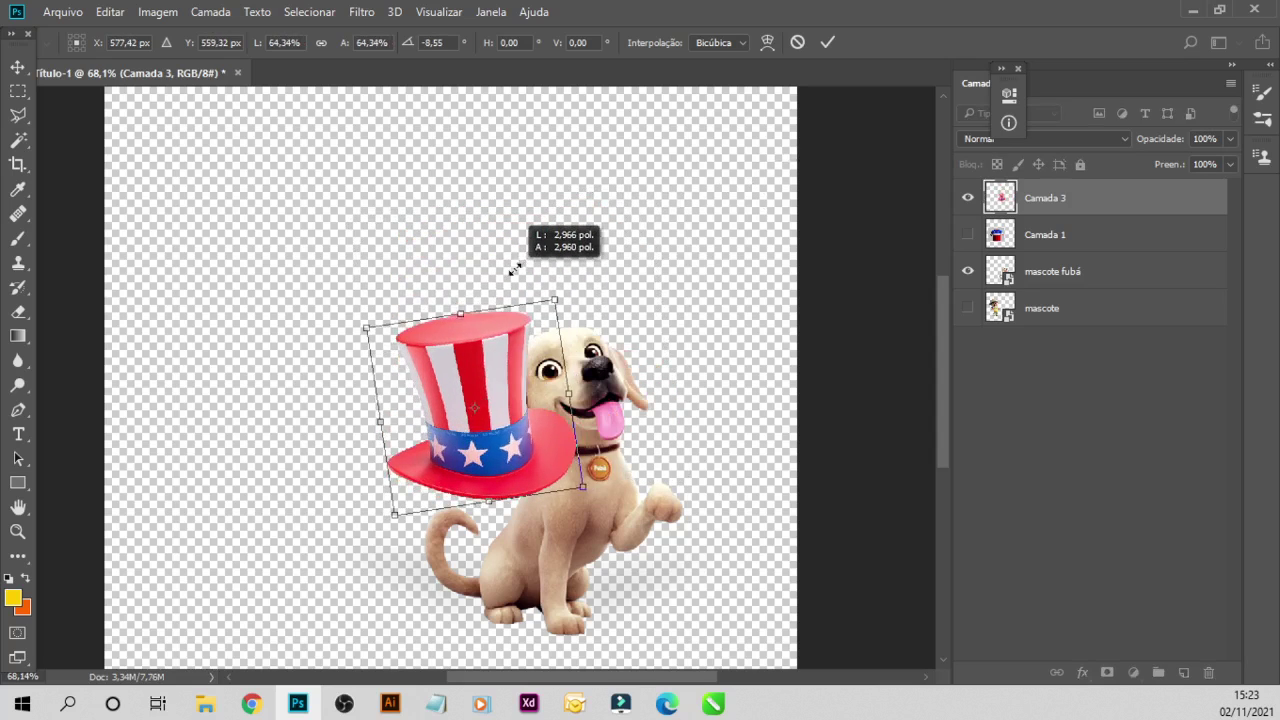
drag(501, 345, 548, 250)
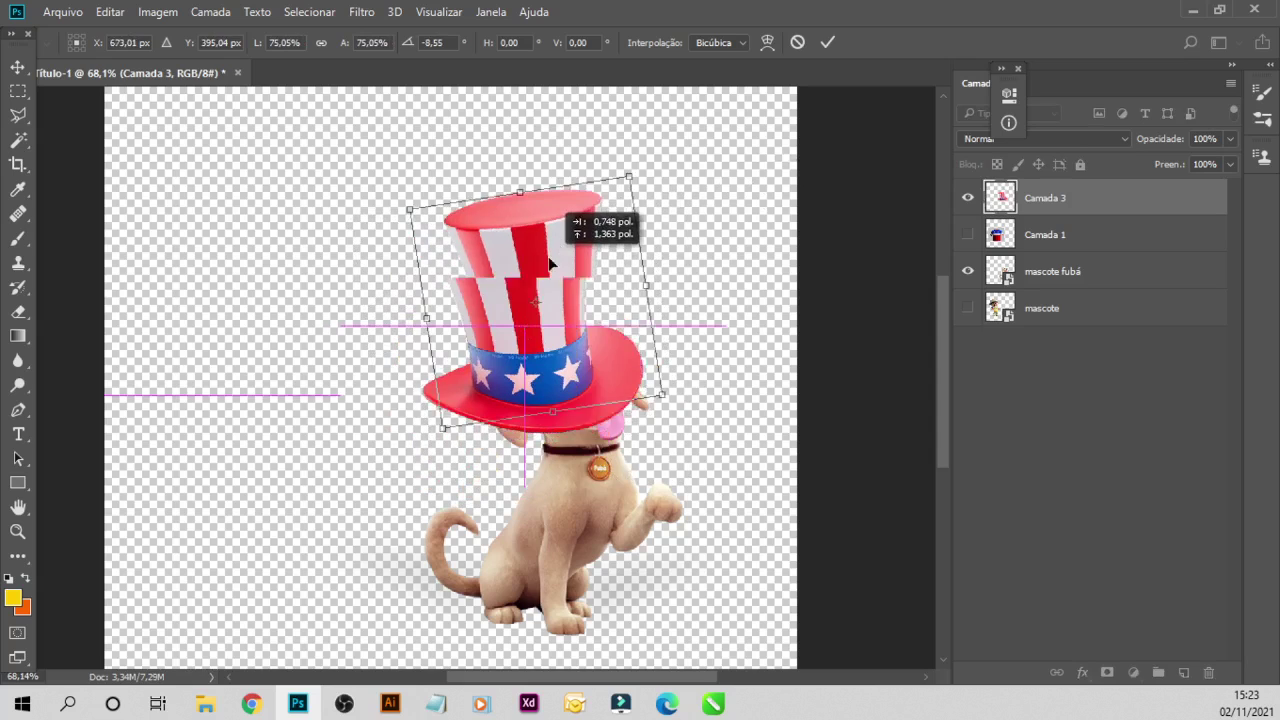
mouse_move(670, 188)
mouse_down()
mouse_move(640, 162)
mouse_move(606, 176)
mouse_up()
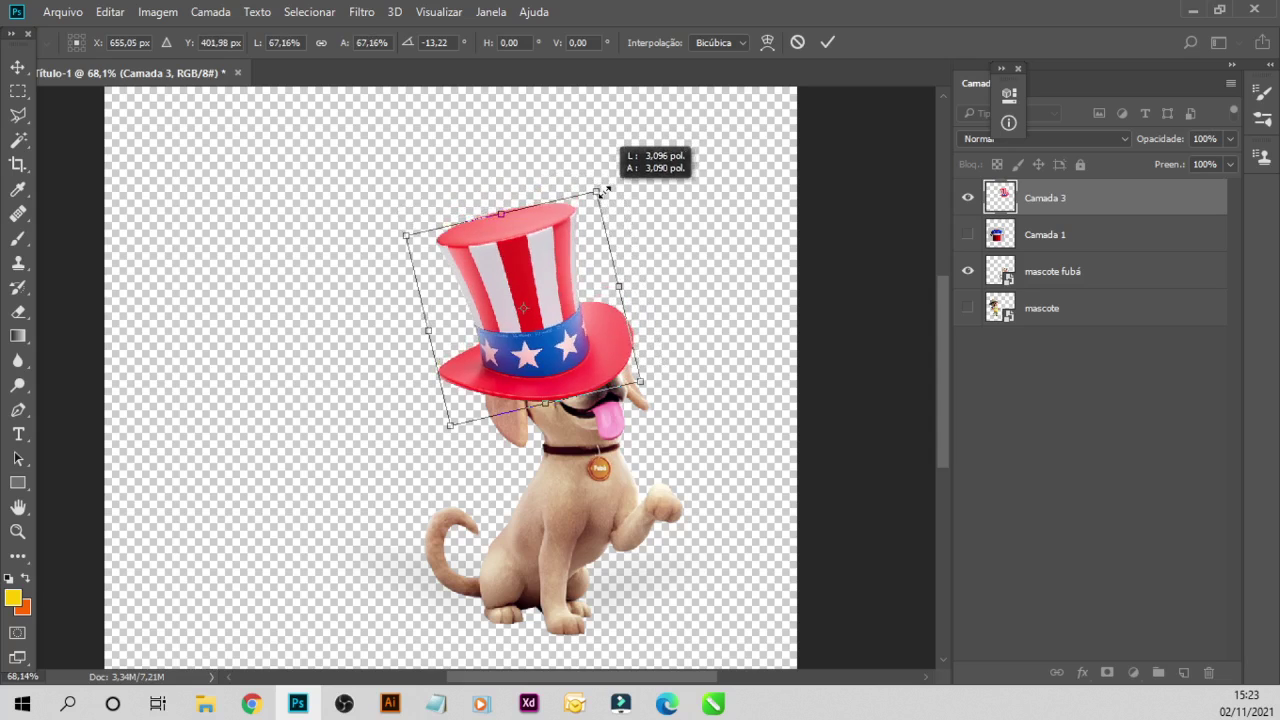
mouse_move(560, 335)
mouse_down()
mouse_move(565, 280)
mouse_move(558, 305)
mouse_up()
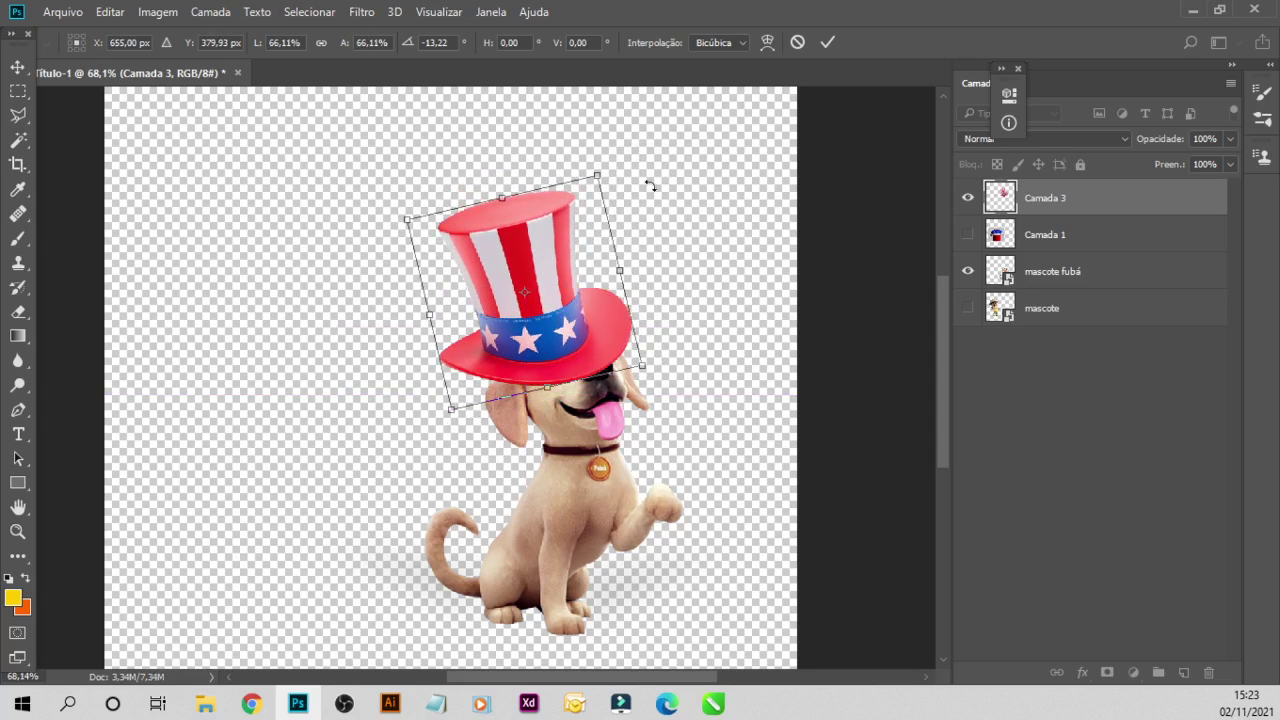
mouse_move(651, 186)
mouse_down()
mouse_move(618, 148)
mouse_move(563, 180)
mouse_up()
drag(556, 285, 523, 271)
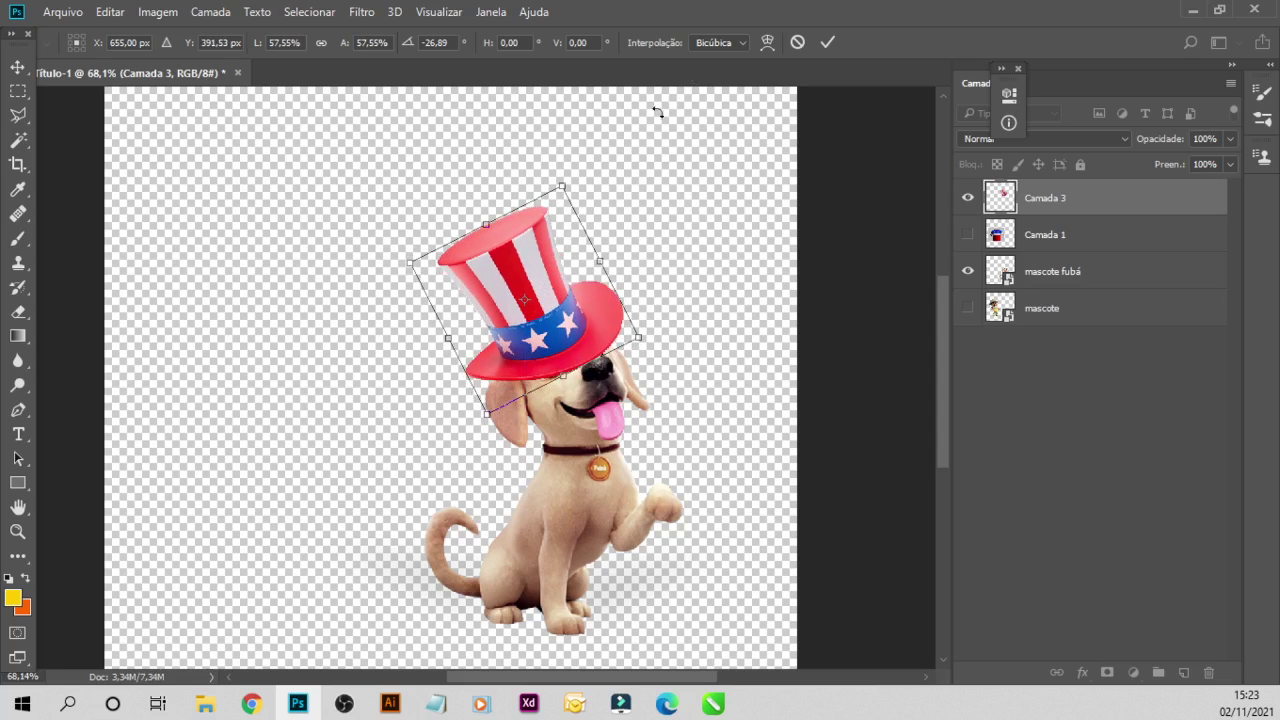
drag(548, 302, 548, 306)
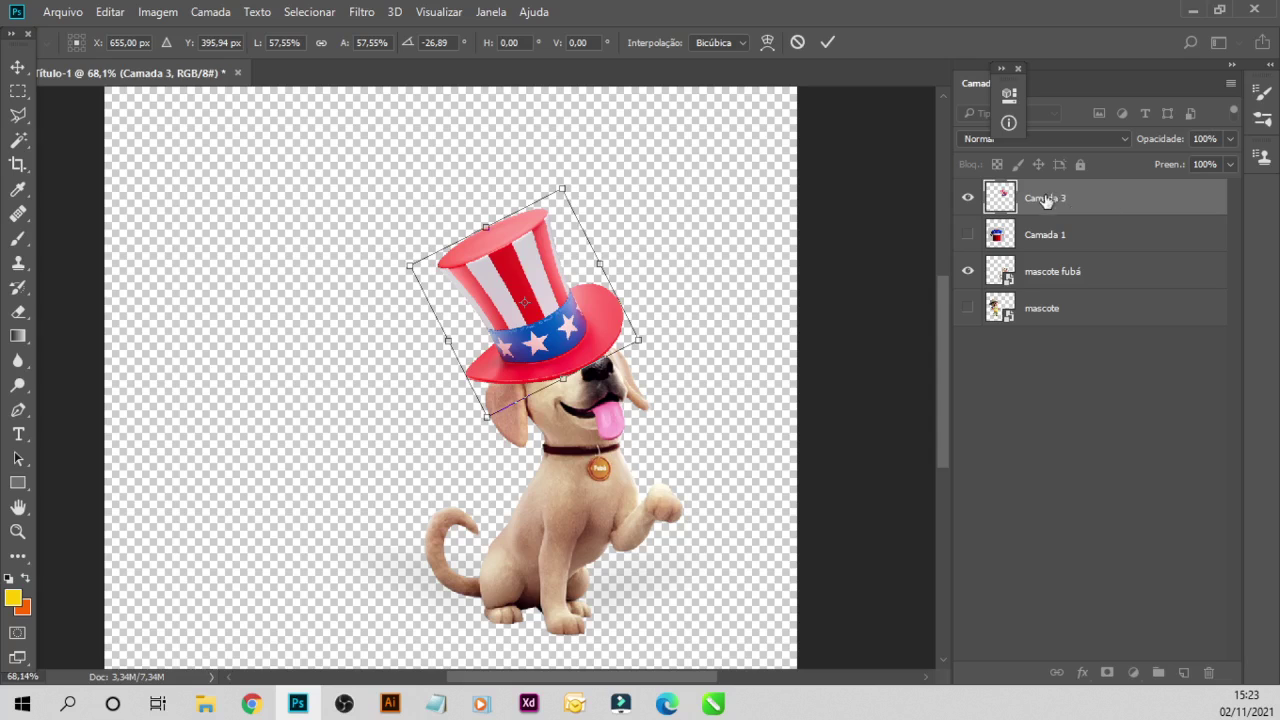
- Commit the transform, convert Camada 3 to a smart object, and widen the hat slightly for warping
key(Return)
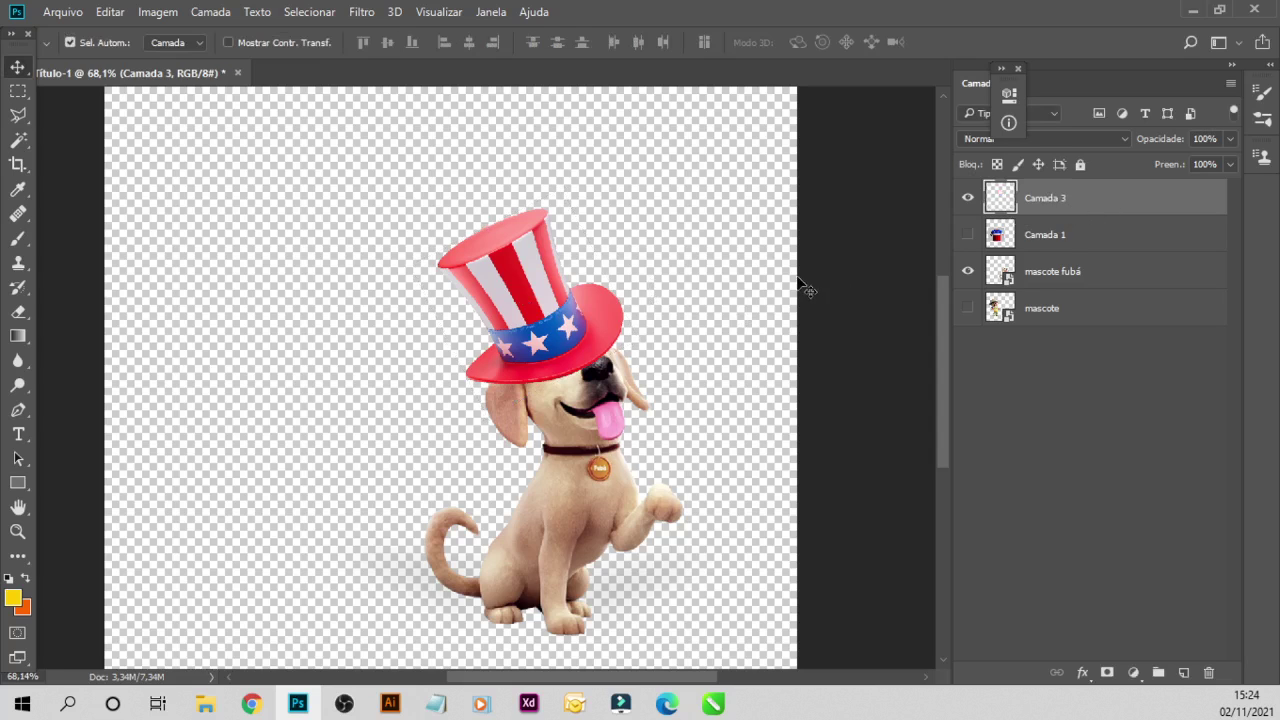
right_click(1000, 197)
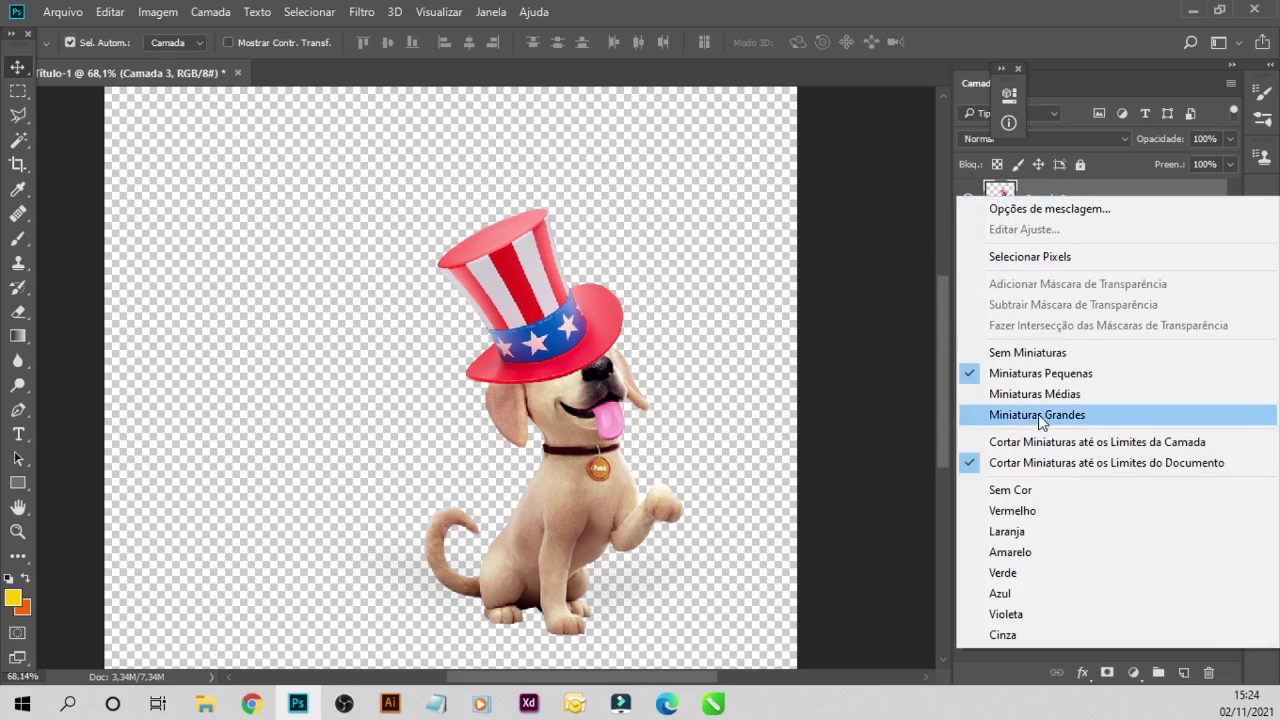
right_click(1062, 200)
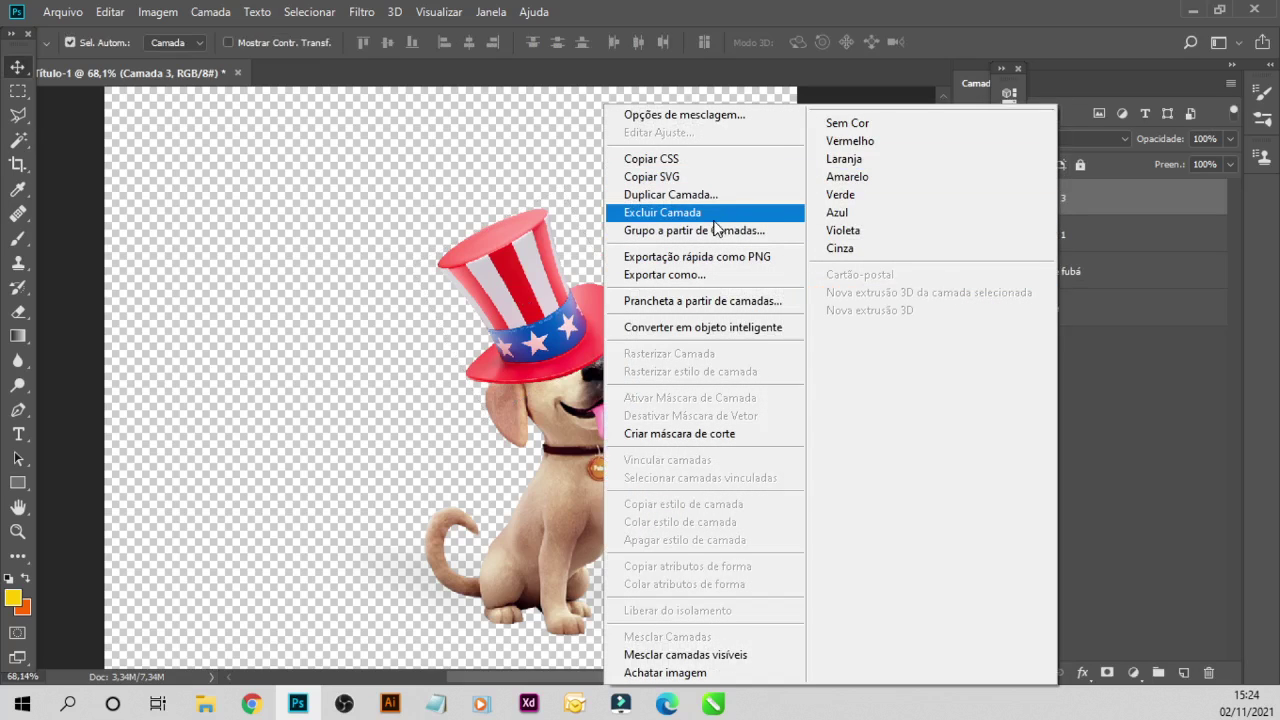
click(671, 328)
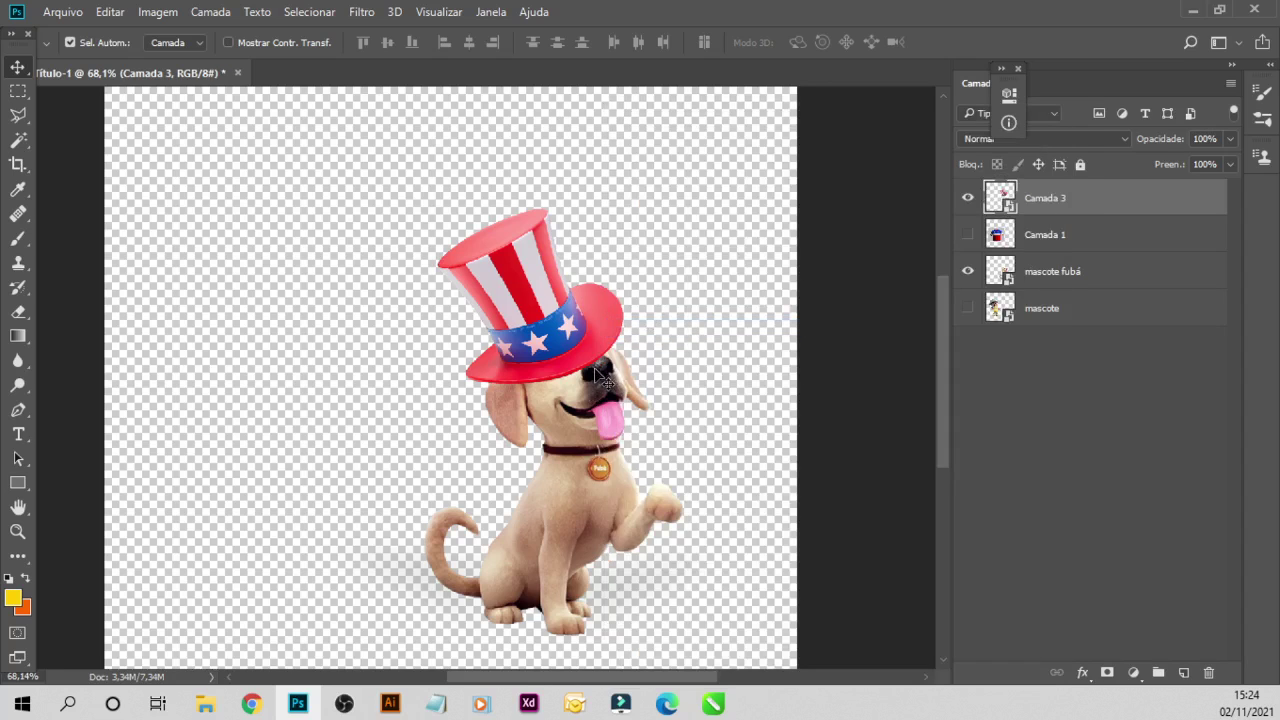
key(ctrl+t)
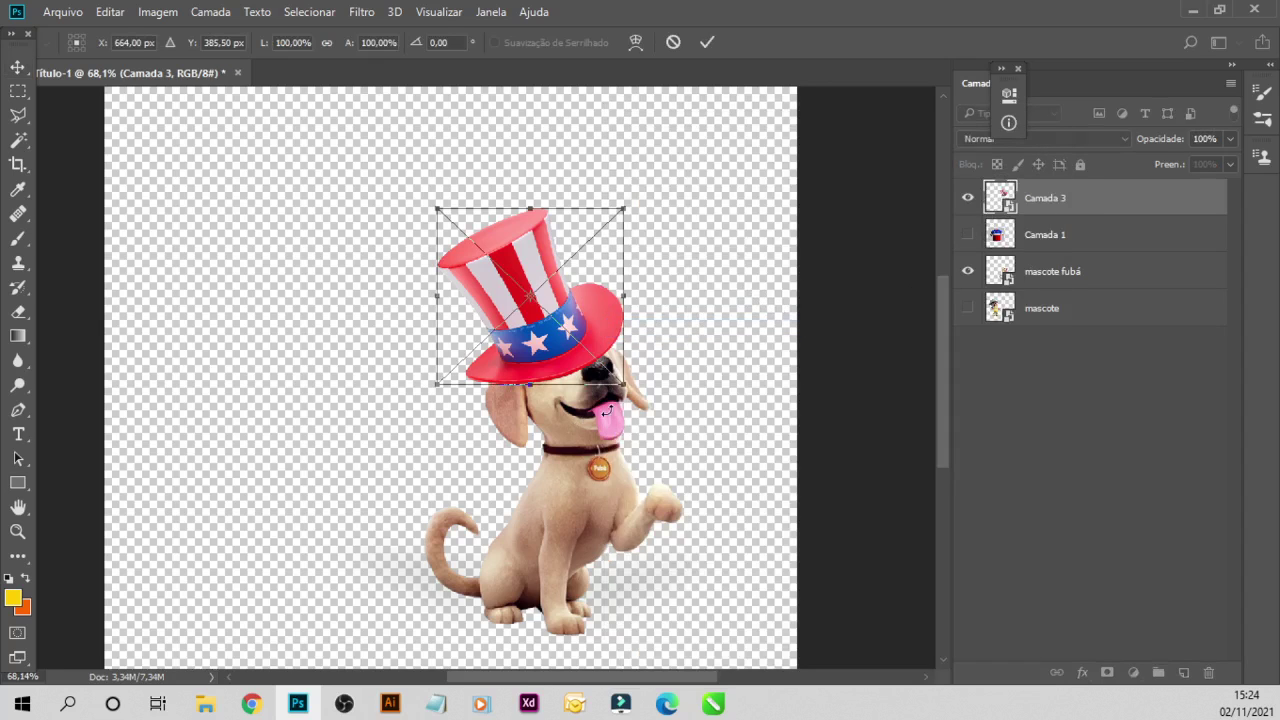
mouse_move(629, 392)
mouse_down()
mouse_move(641, 386)
mouse_move(624, 387)
mouse_up()
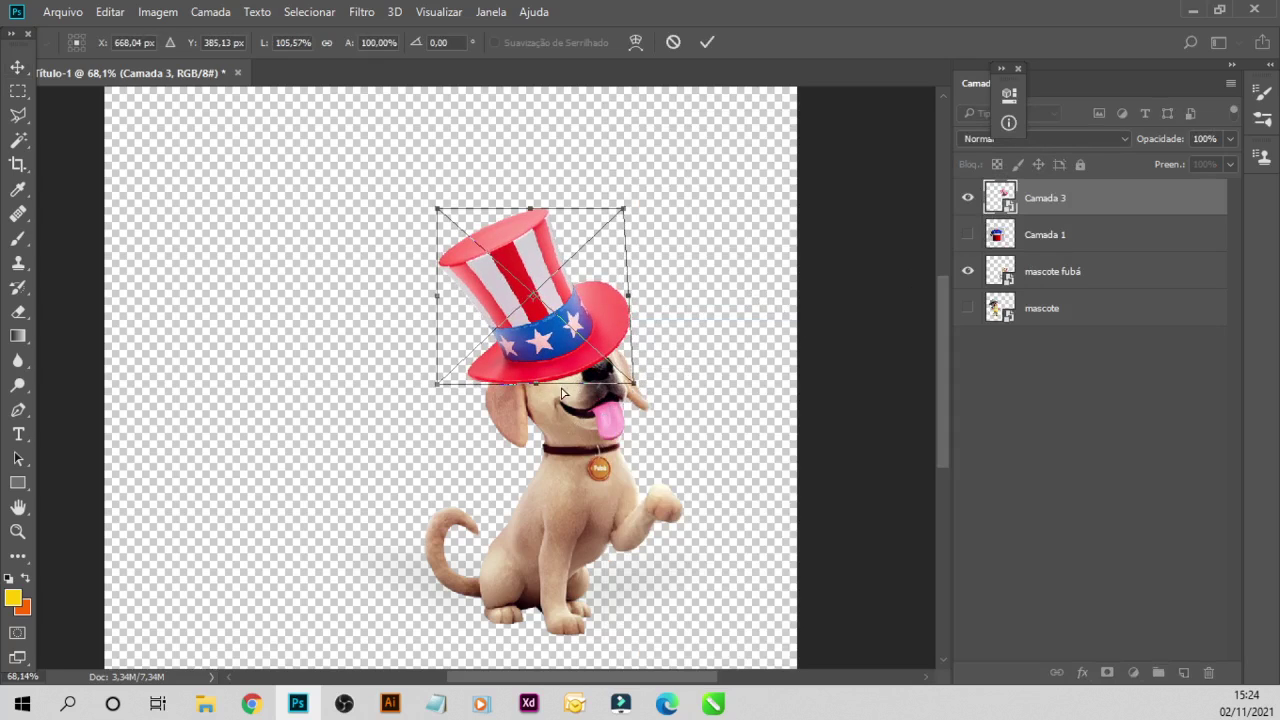
click(635, 42)
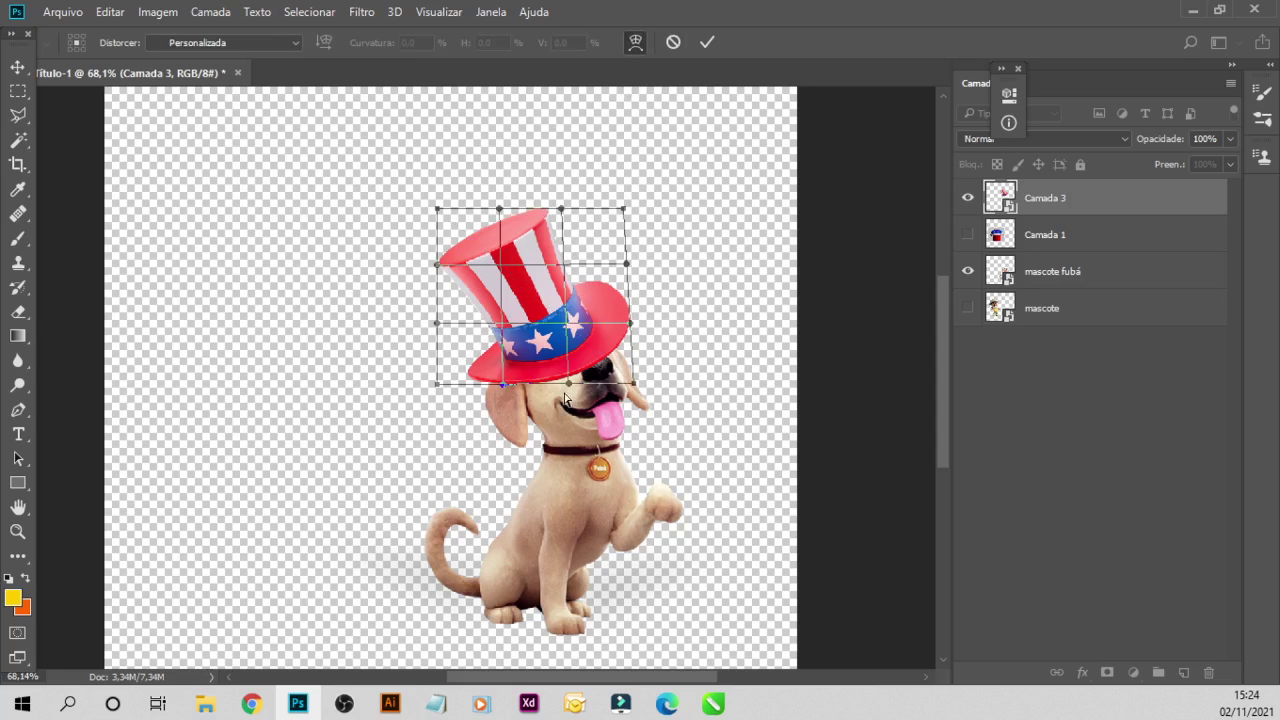
- Warp the hat's lower-left edge, right side and top over the dog's head and apply it
mouse_move(565, 383)
mouse_down()
mouse_move(566, 372)
mouse_move(634, 378)
mouse_up()
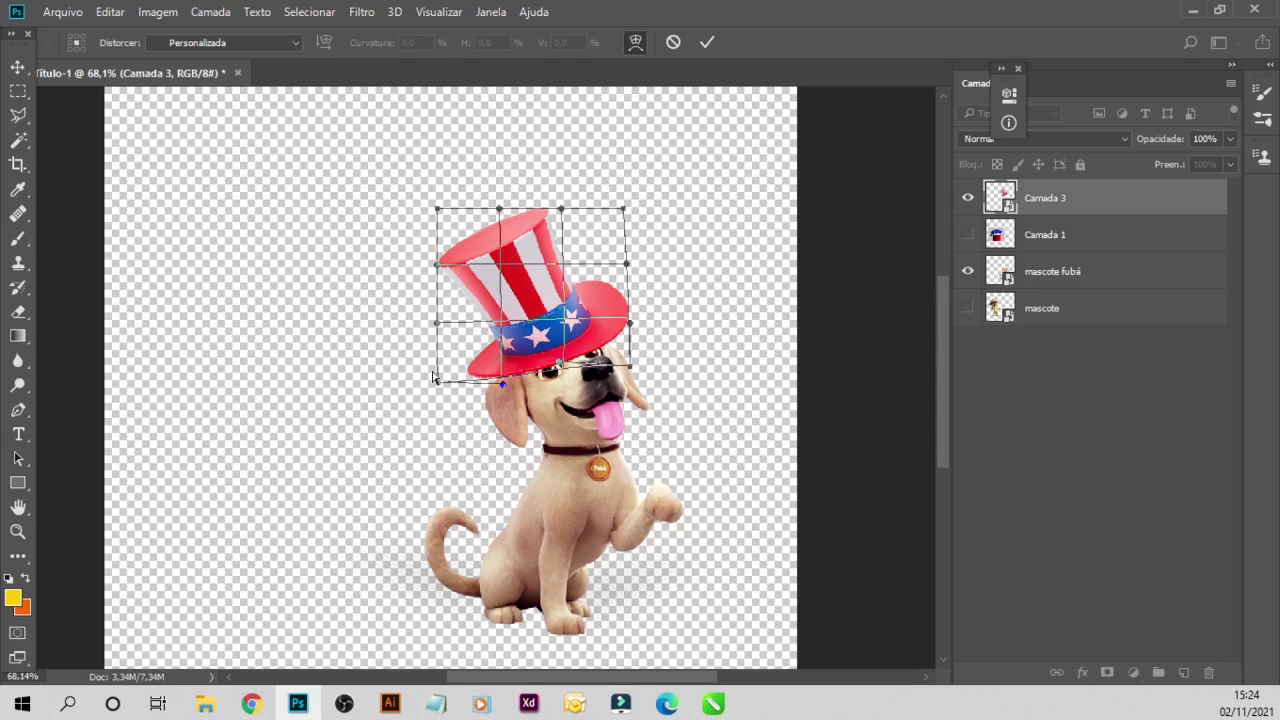
drag(433, 376, 437, 354)
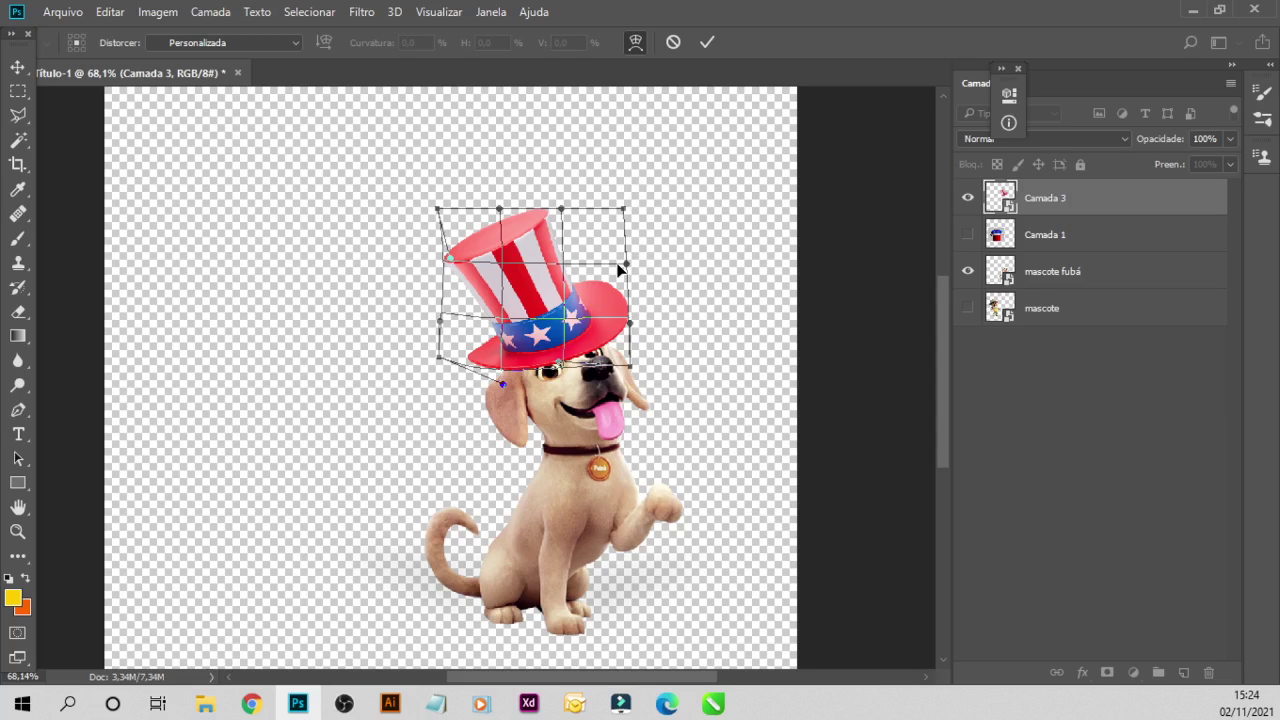
drag(619, 268, 596, 219)
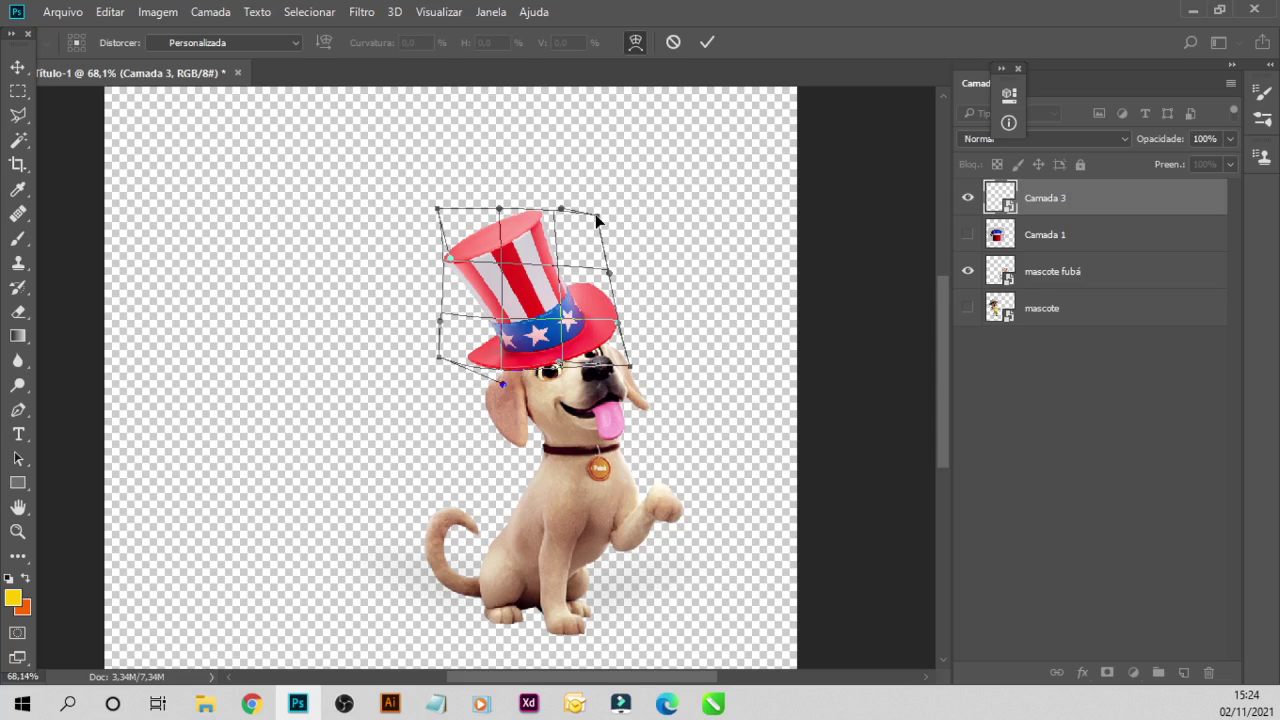
drag(596, 219, 540, 222)
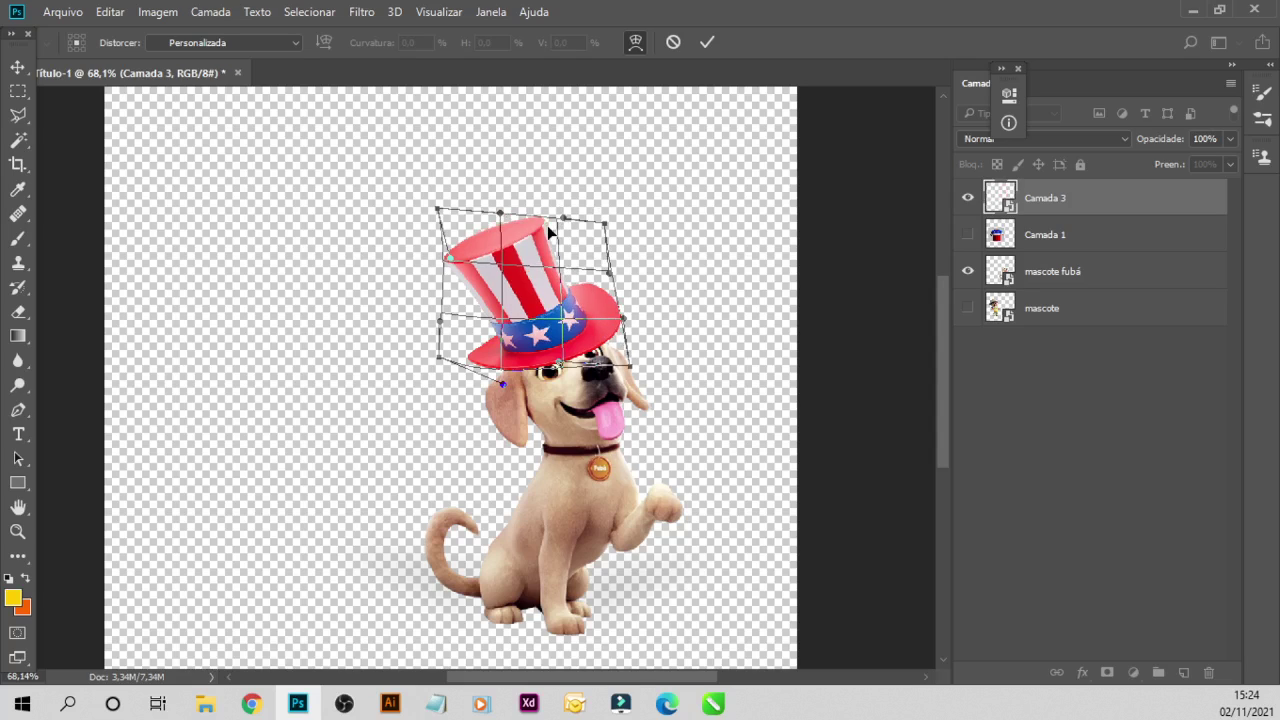
drag(500, 213, 500, 205)
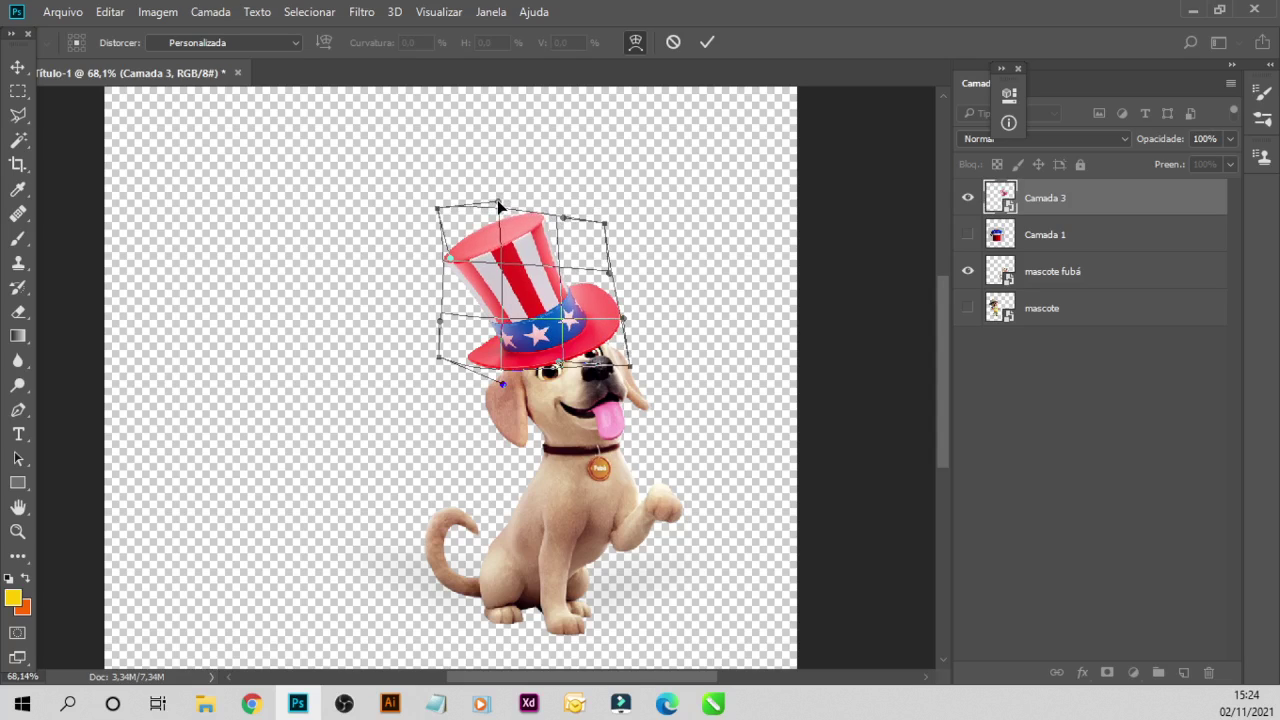
click(18, 66)
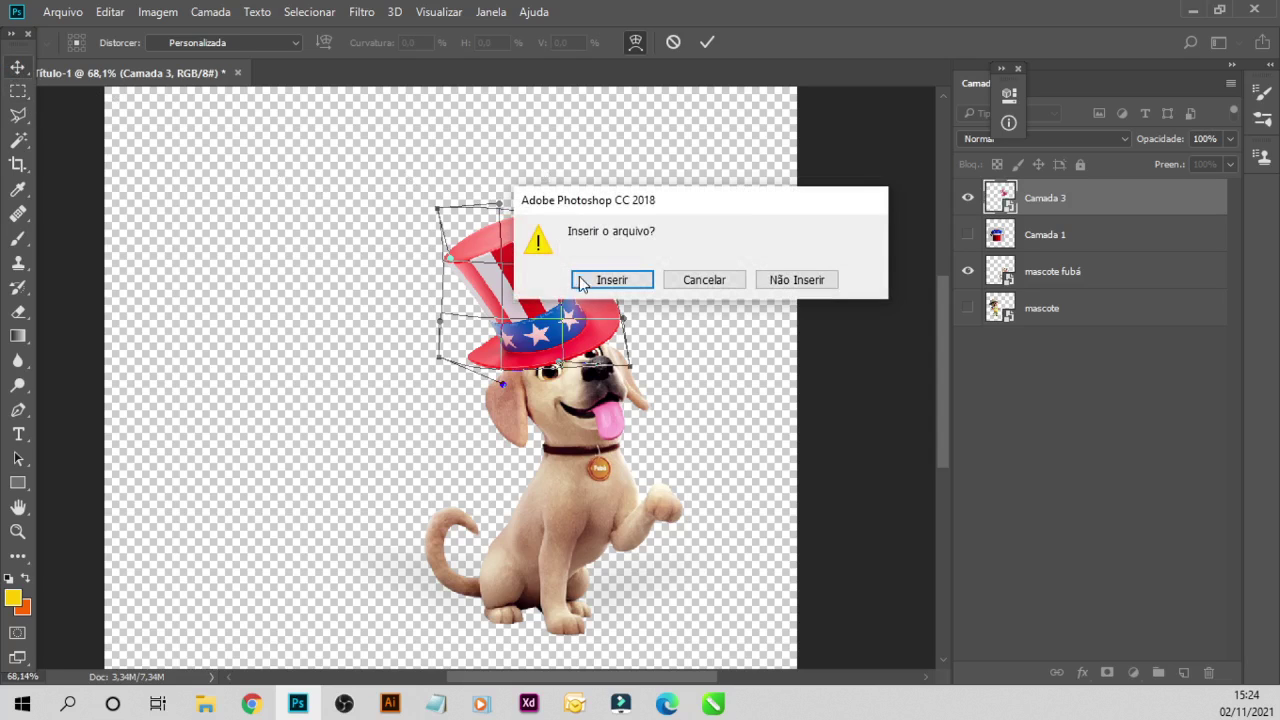
click(581, 281)
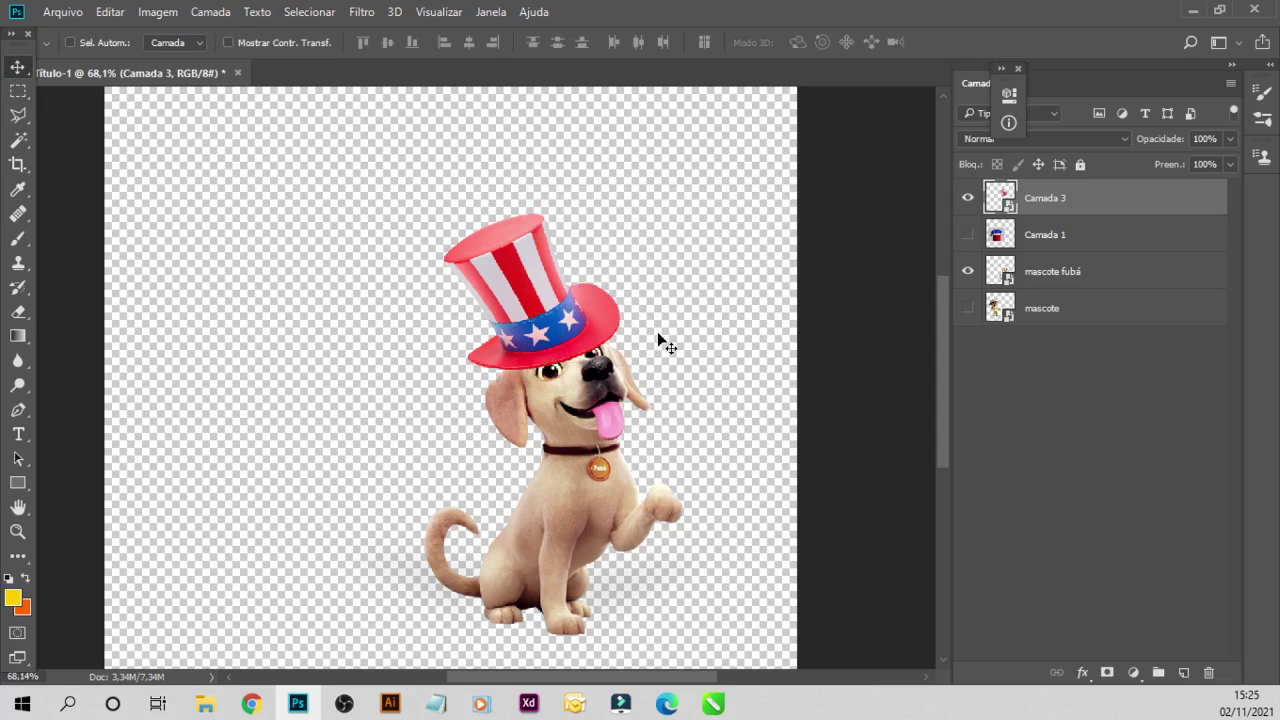
- Scale the hat down, shift it down-right, and apply the resize
key(ctrl+t)
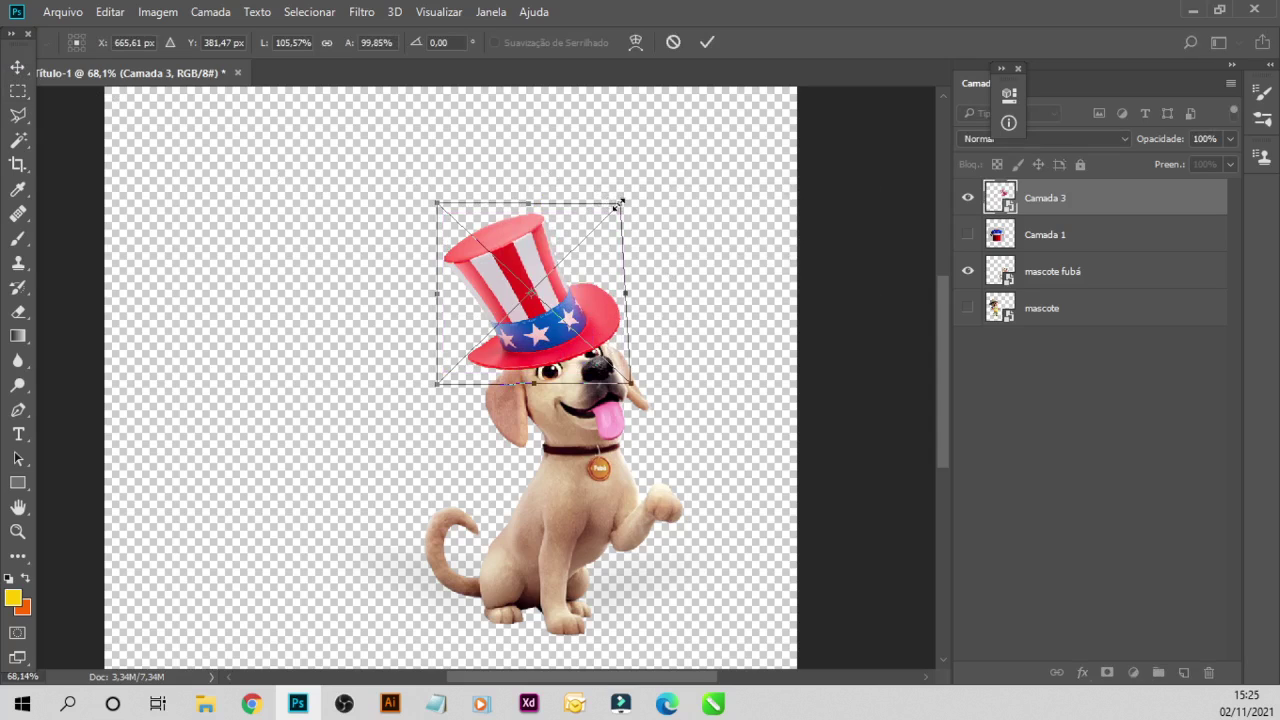
drag(619, 204, 612, 214)
mouse_move(464, 319)
mouse_down()
mouse_move(491, 314)
mouse_move(488, 325)
mouse_up()
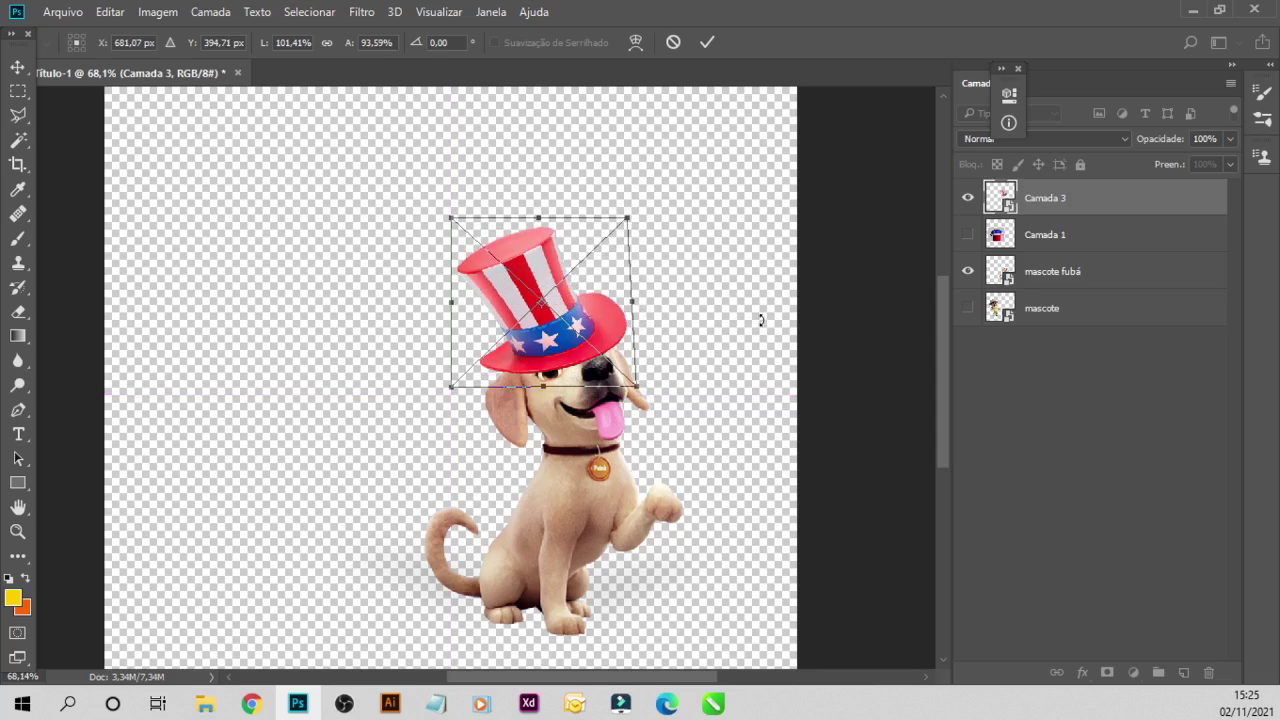
key(Return)
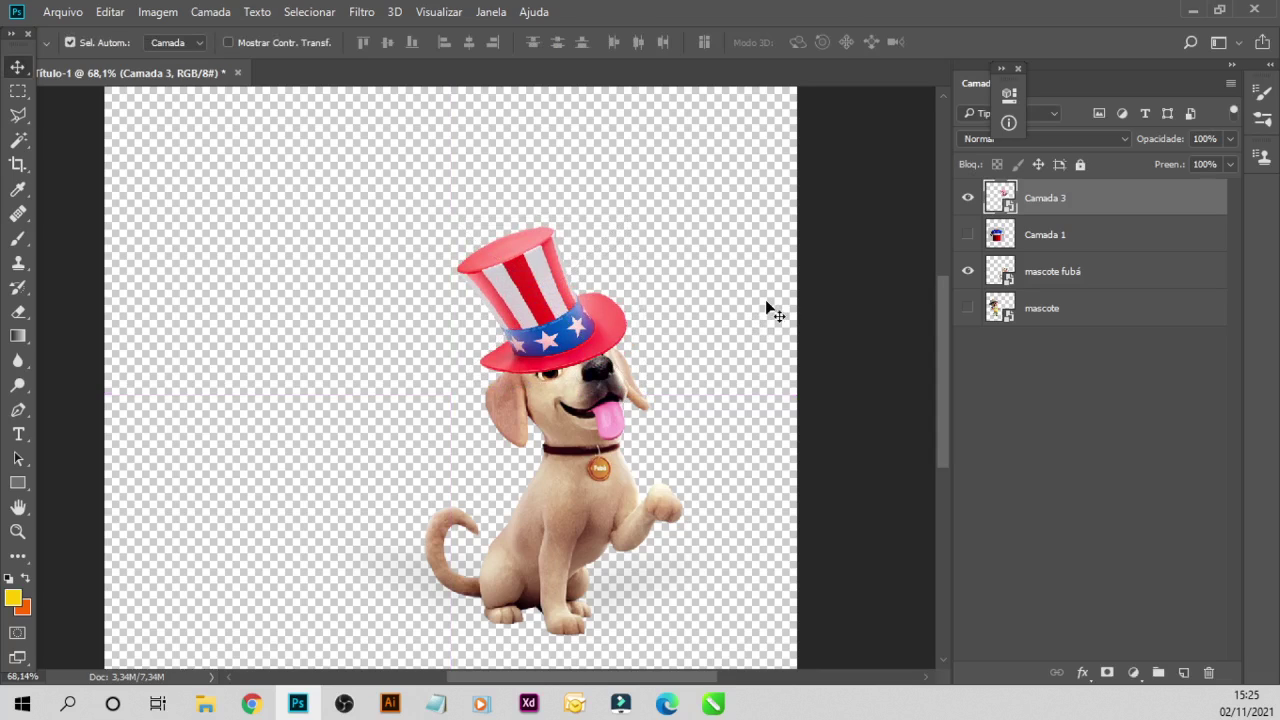
- Warp the hat, bending the brim up off the eyes and reshaping its left side
key(ctrl+t)
click(635, 42)
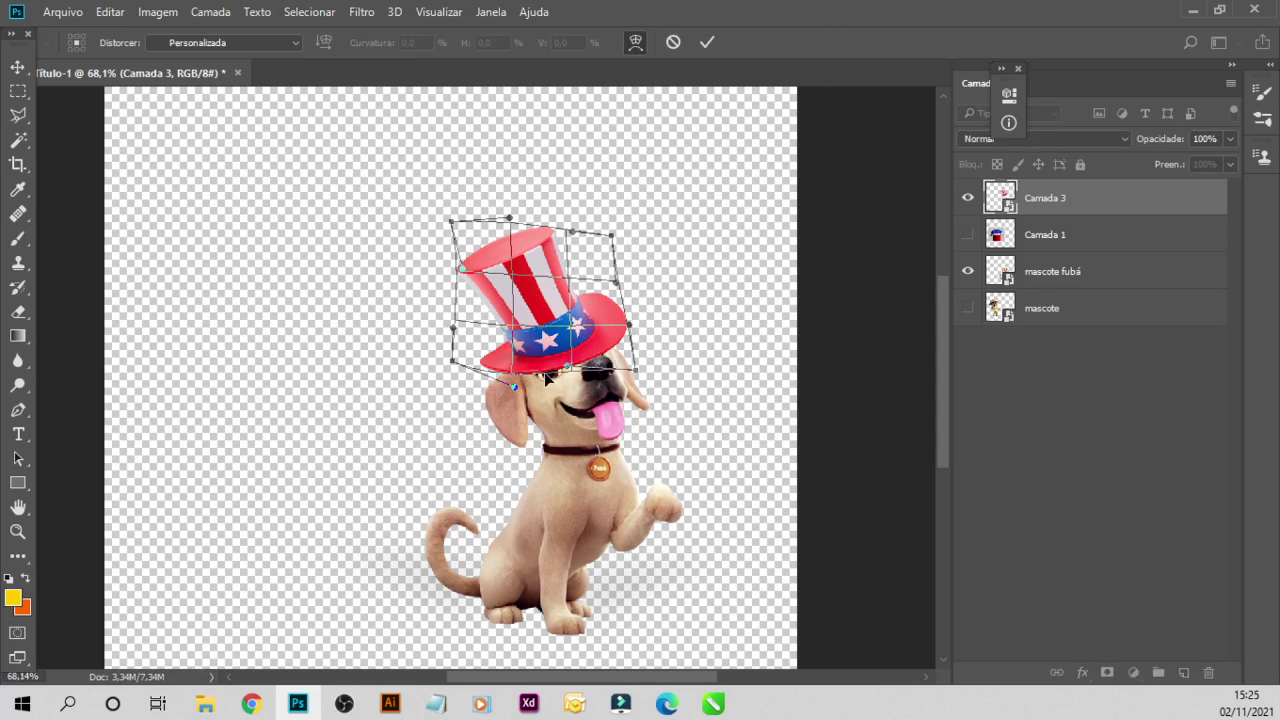
drag(572, 372, 566, 345)
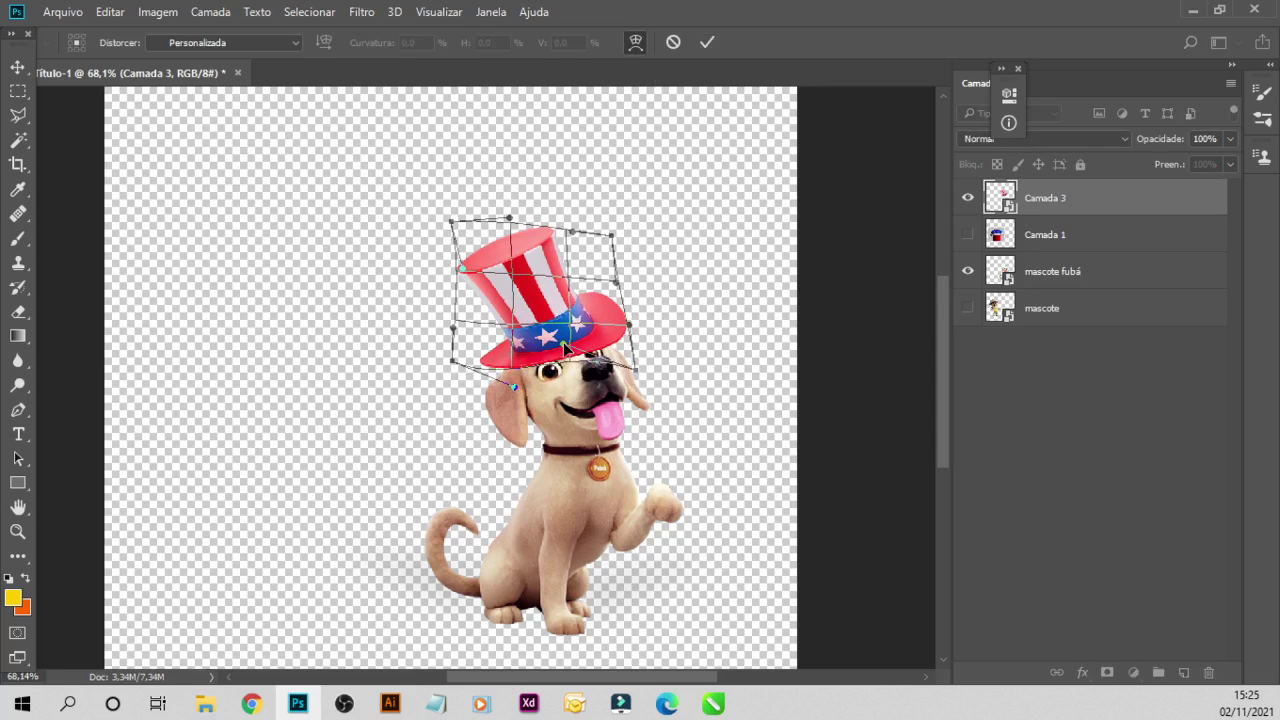
drag(455, 333, 452, 308)
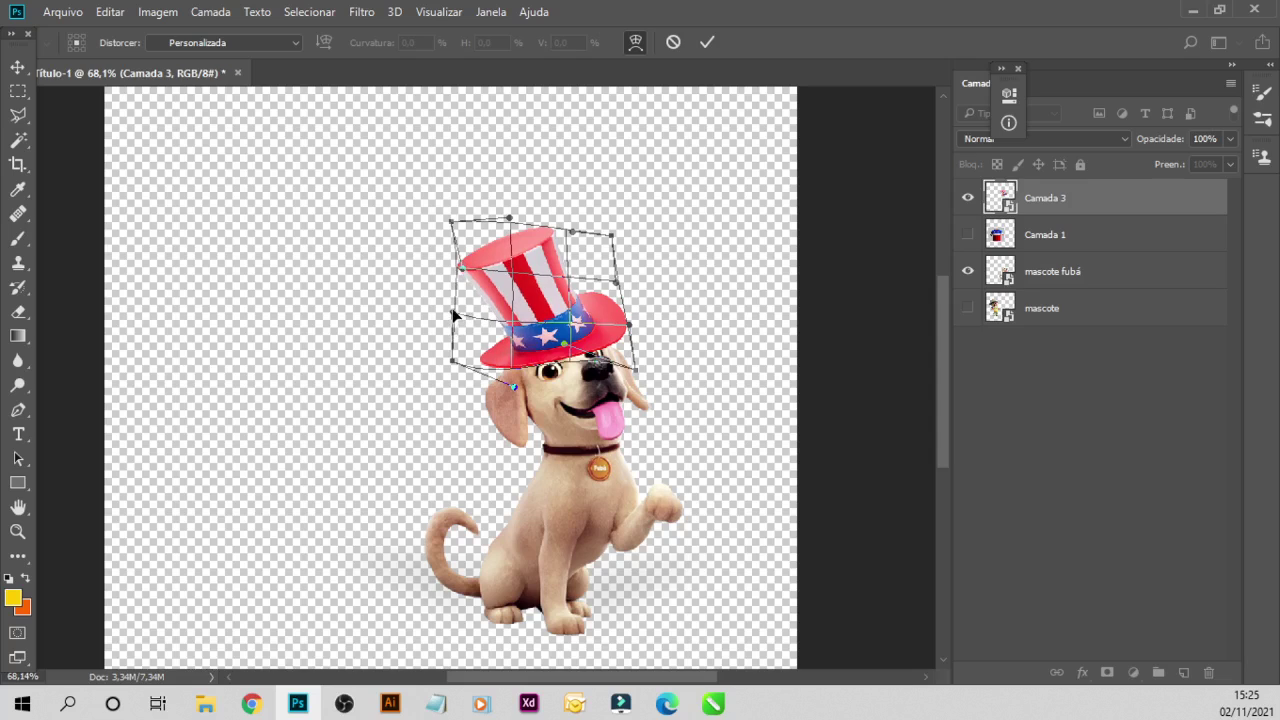
drag(456, 368, 453, 346)
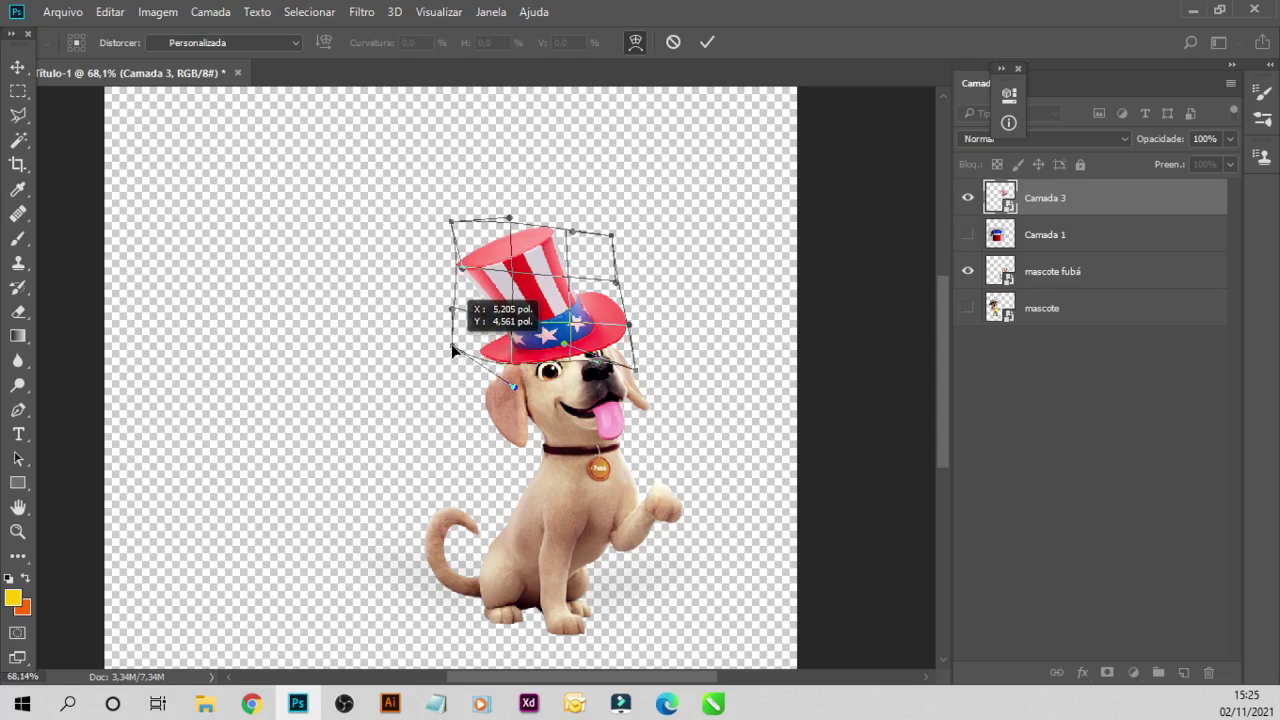
drag(513, 390, 506, 398)
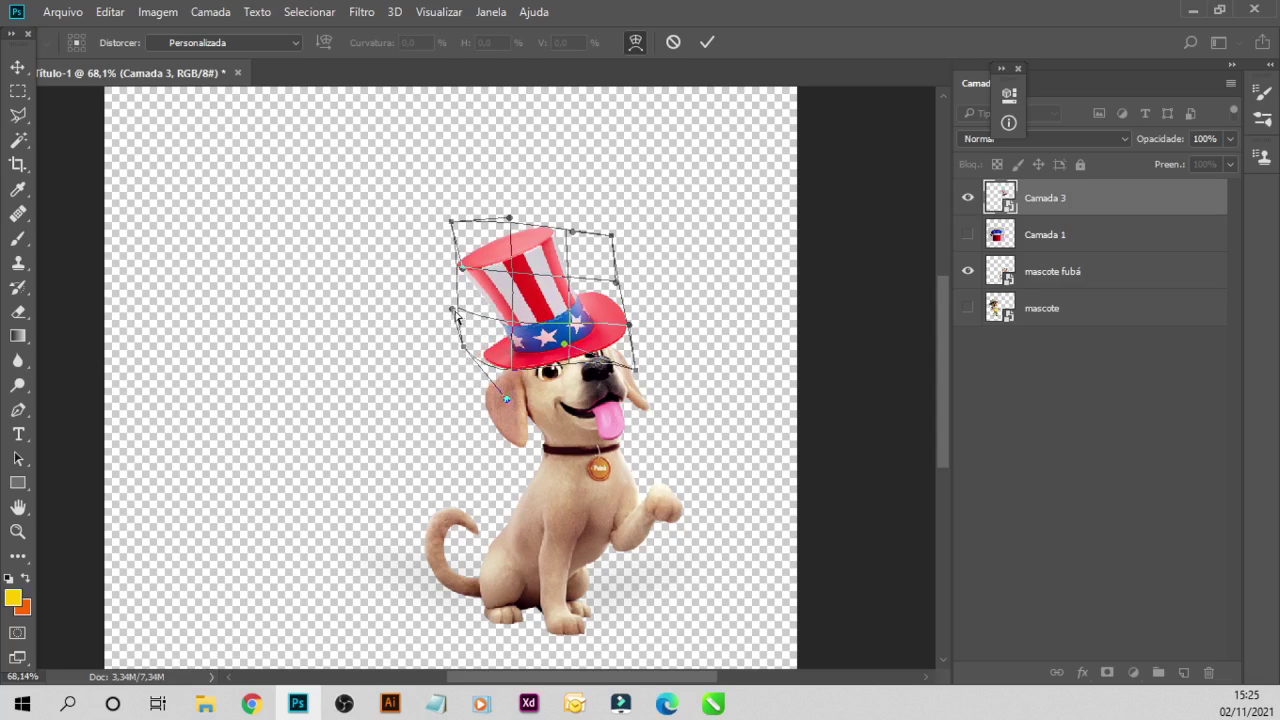
drag(455, 313, 468, 307)
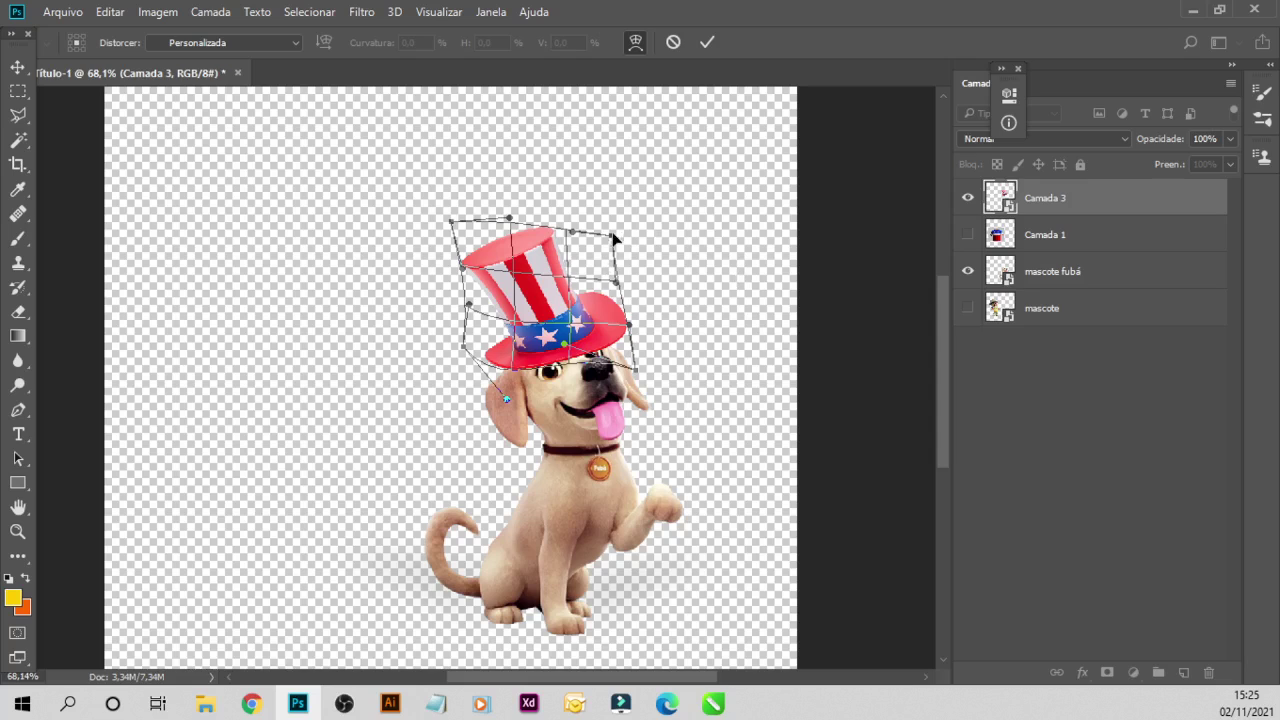
drag(614, 238, 588, 228)
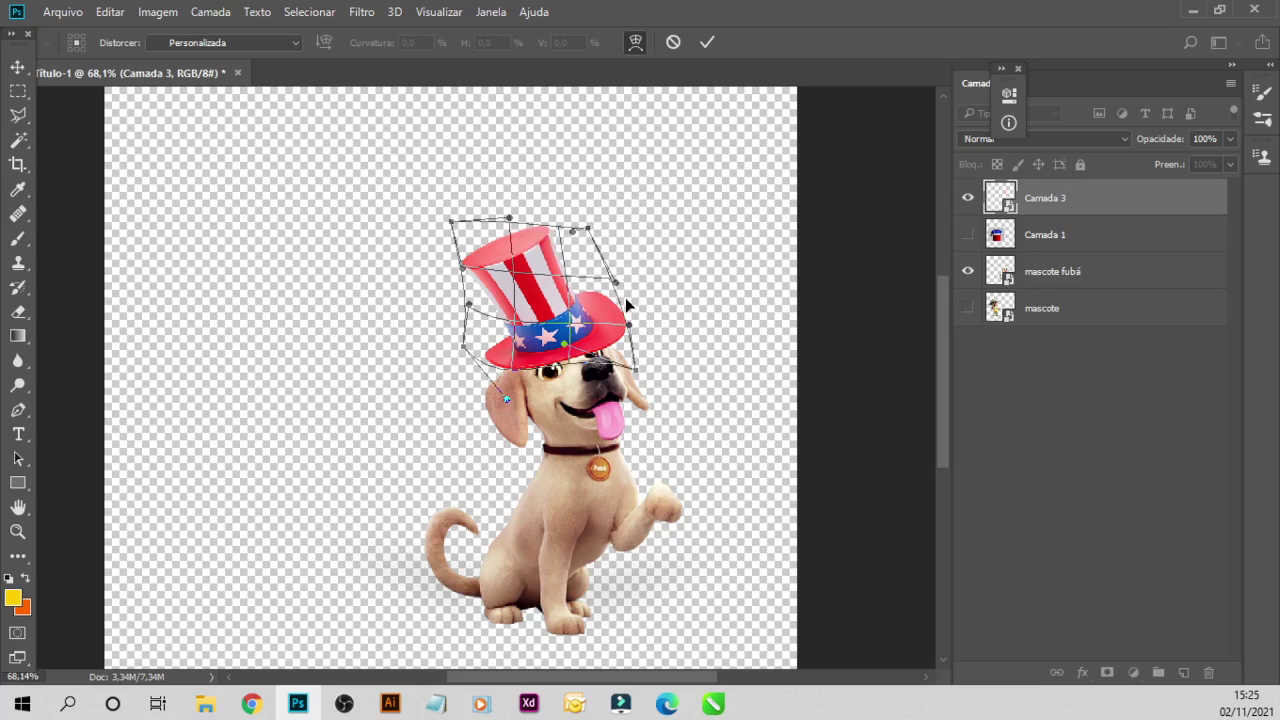
- Reshape the hat's right brim, band and top-right corner with the warp grid, then return to Free Transform
mouse_move(629, 326)
mouse_down()
mouse_move(611, 326)
mouse_move(622, 332)
mouse_move(621, 318)
mouse_up()
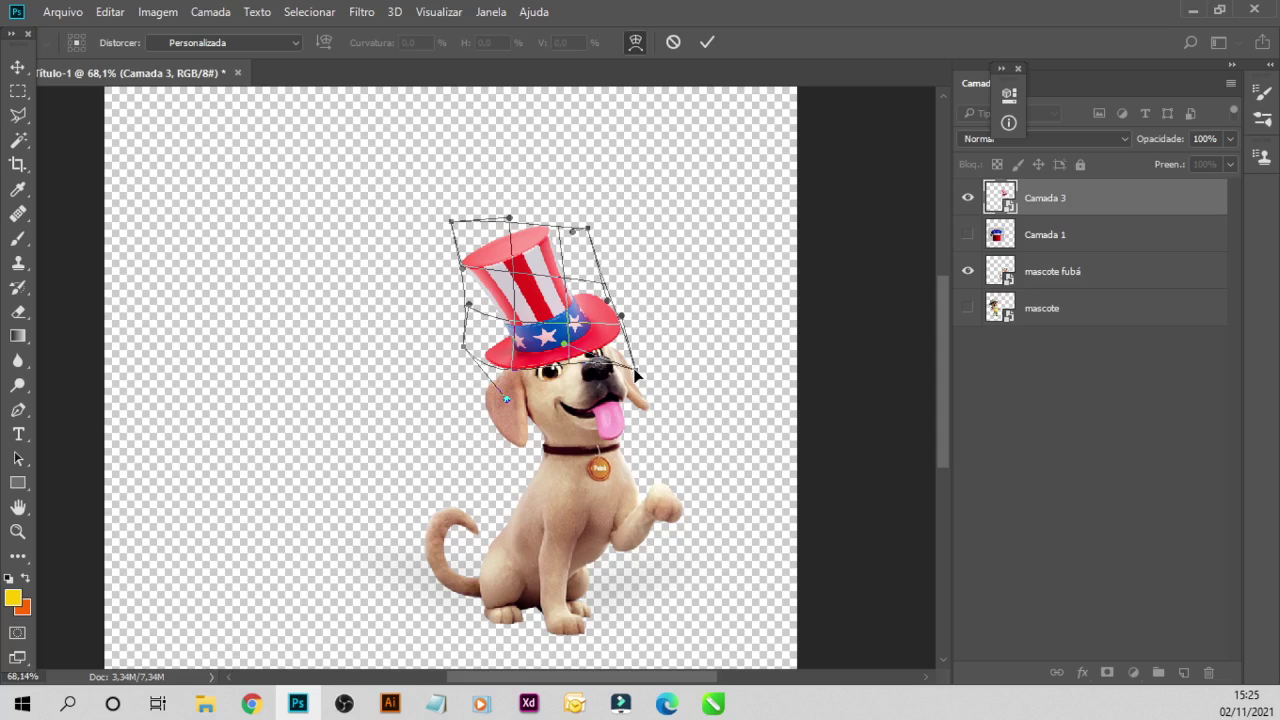
mouse_move(637, 374)
mouse_down()
mouse_move(636, 361)
mouse_move(578, 345)
mouse_up()
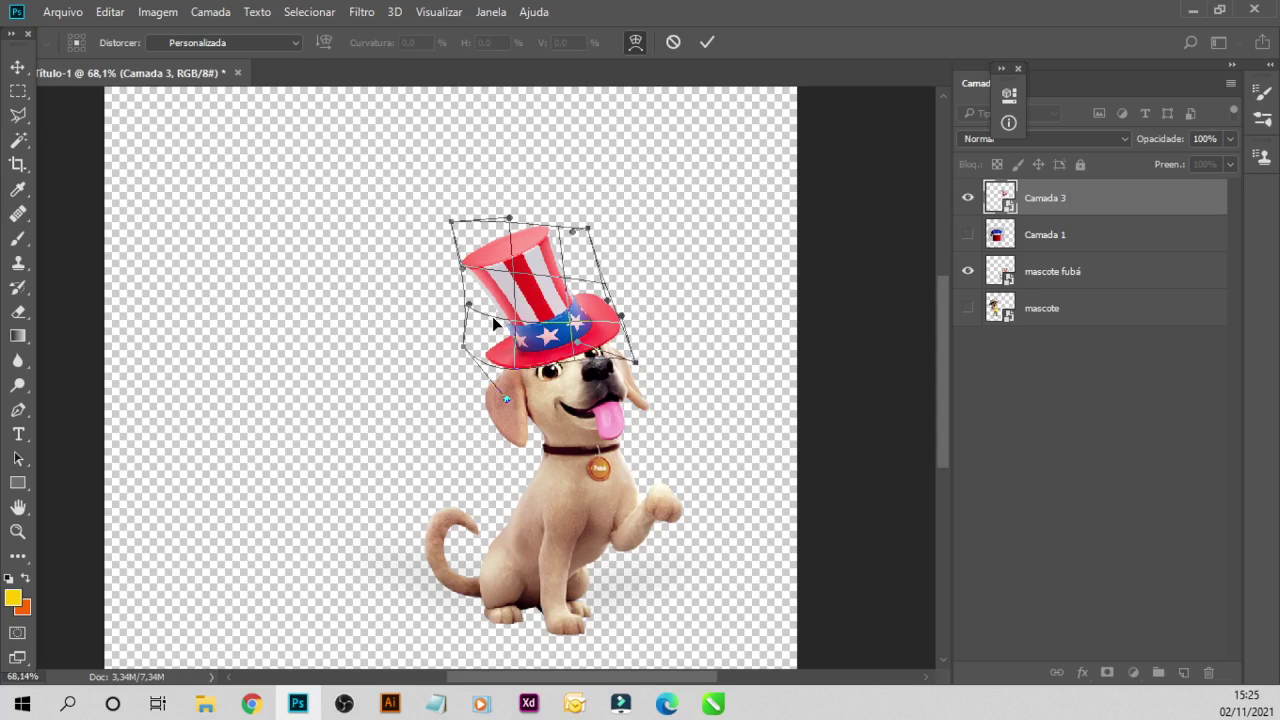
drag(493, 324, 526, 278)
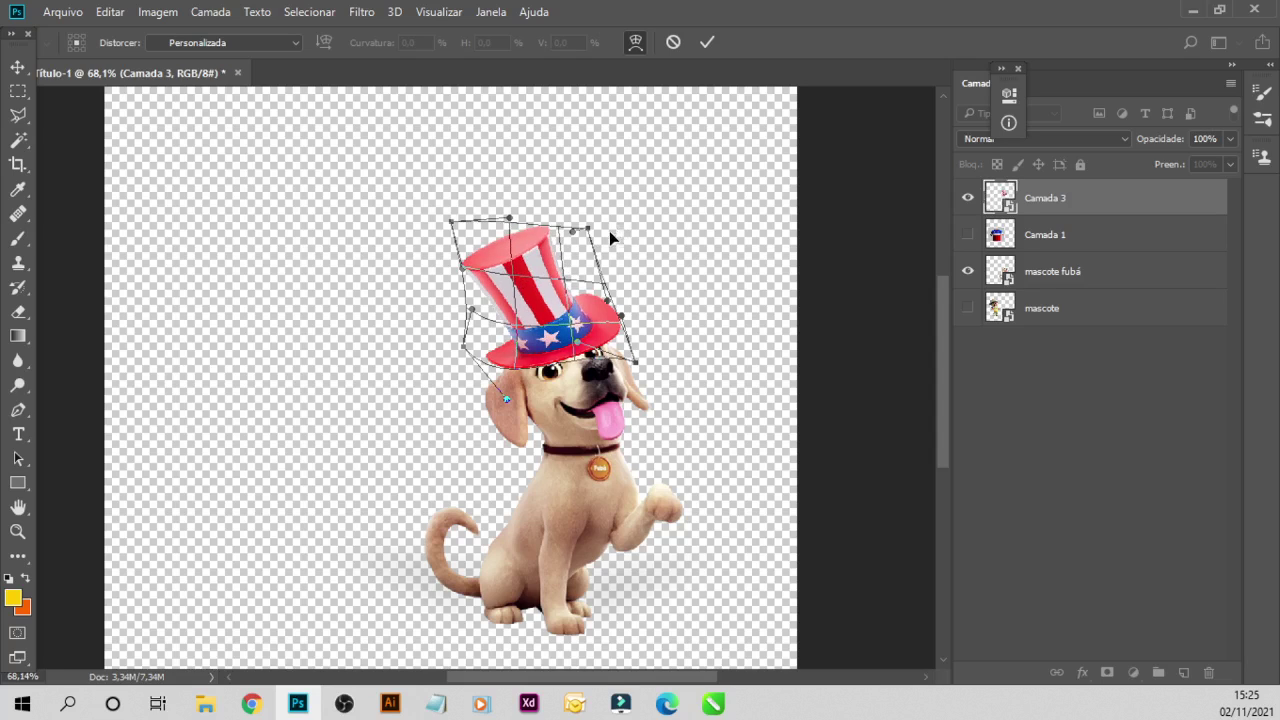
drag(584, 230, 593, 225)
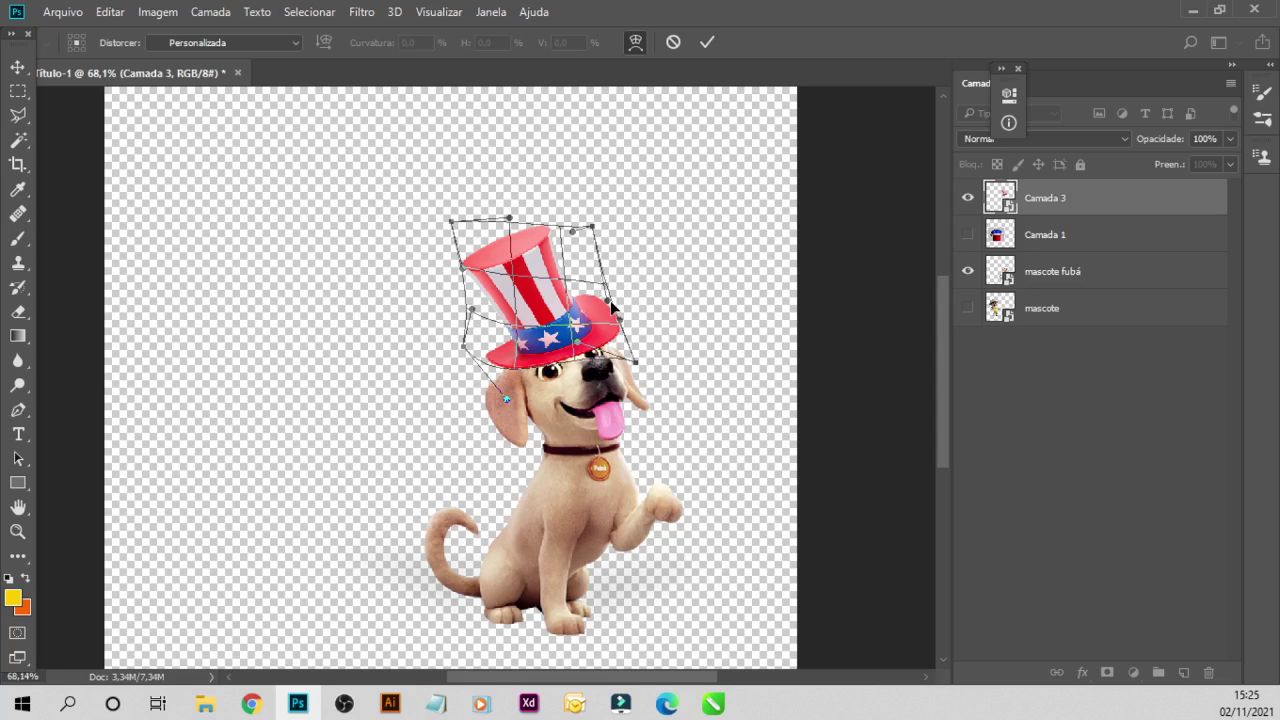
drag(610, 302, 618, 296)
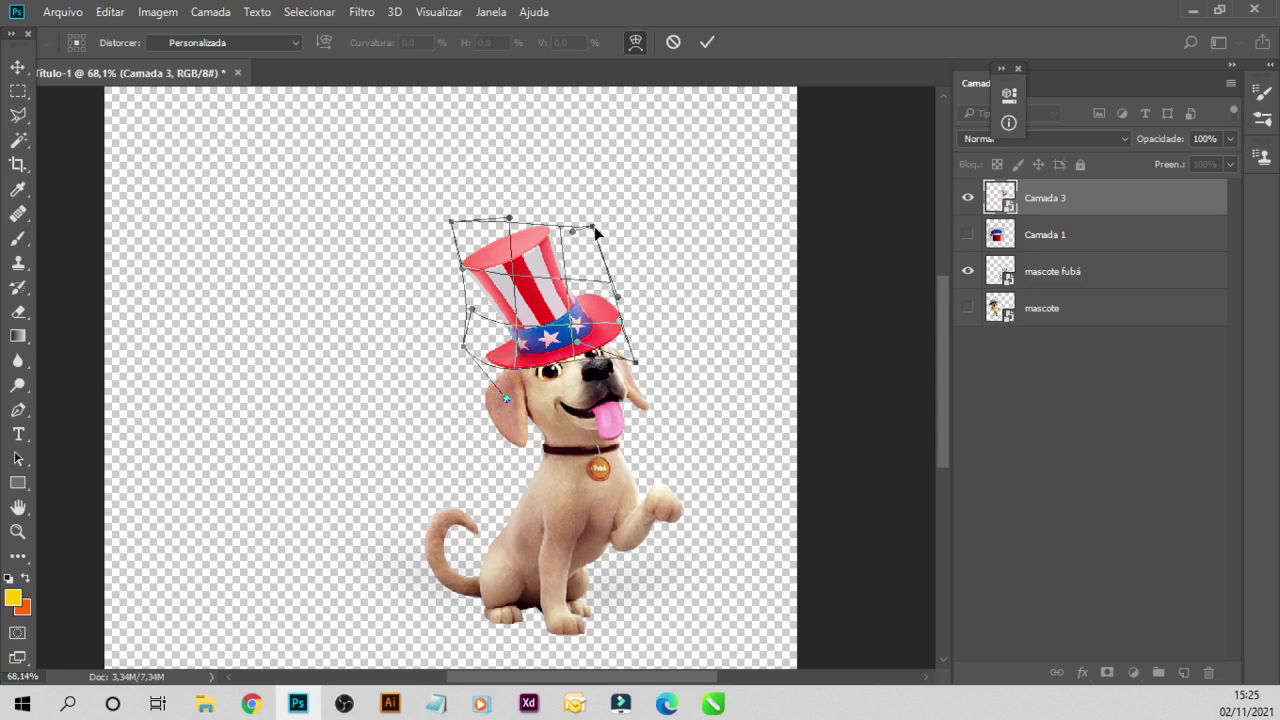
drag(594, 226, 674, 191)
key(ctrl+t)
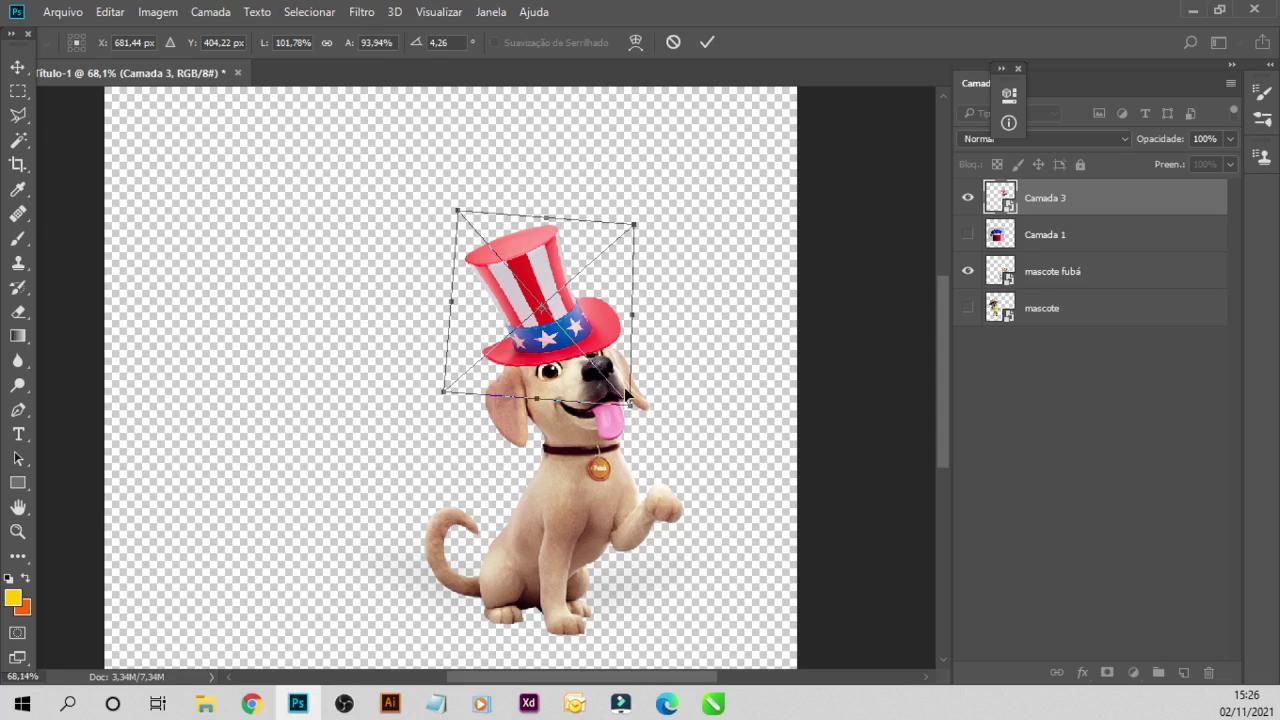
- Commit the hat's rotation, then warp both sides of the brim down onto the dog's head
key(Return)
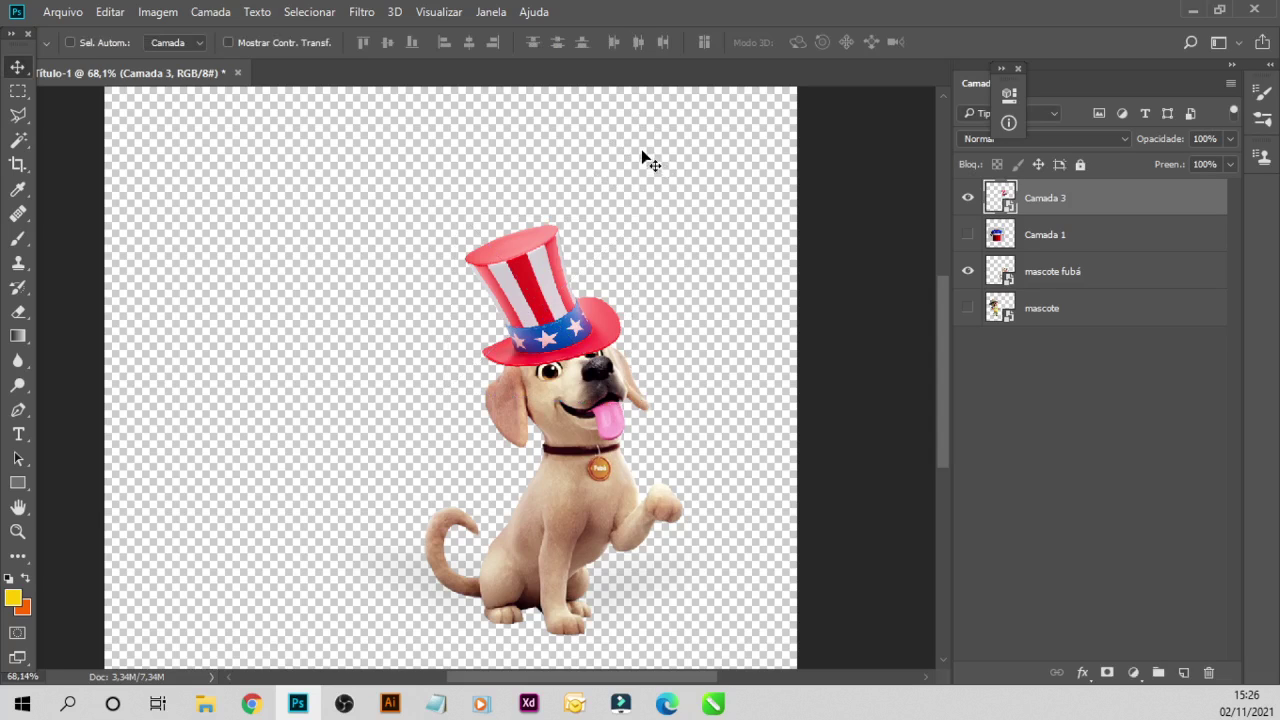
key(ctrl+t)
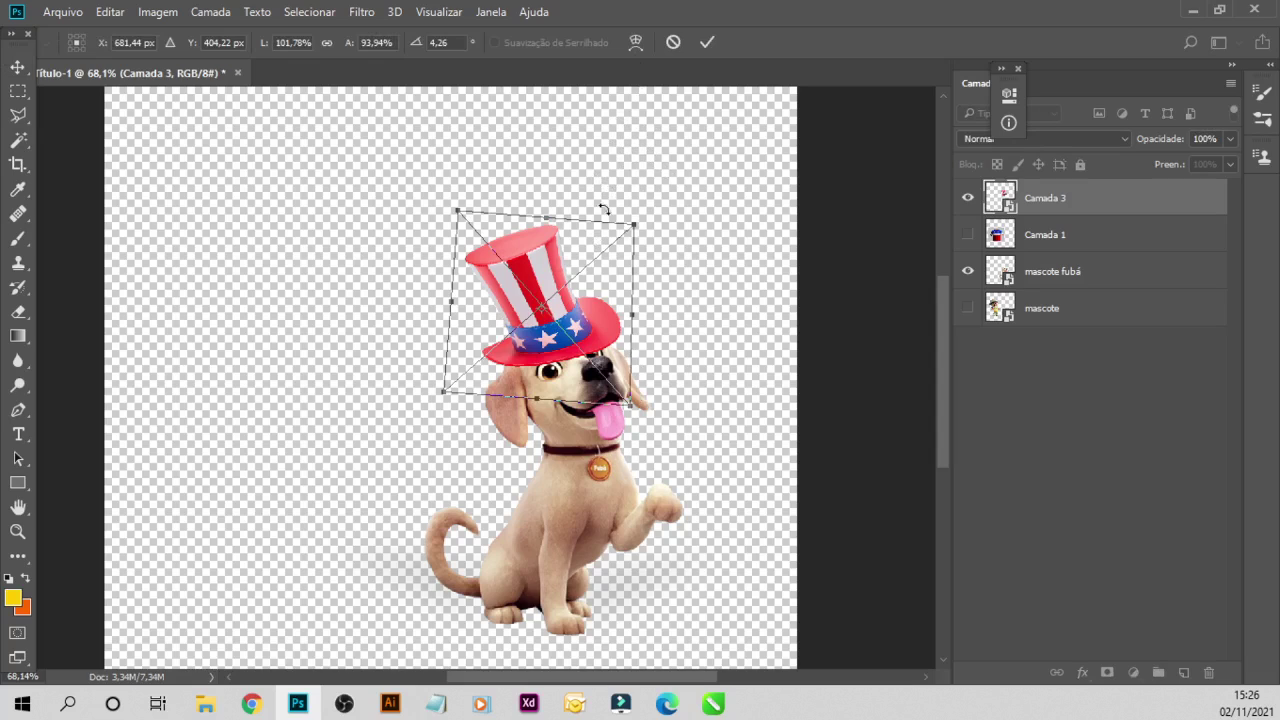
click(634, 42)
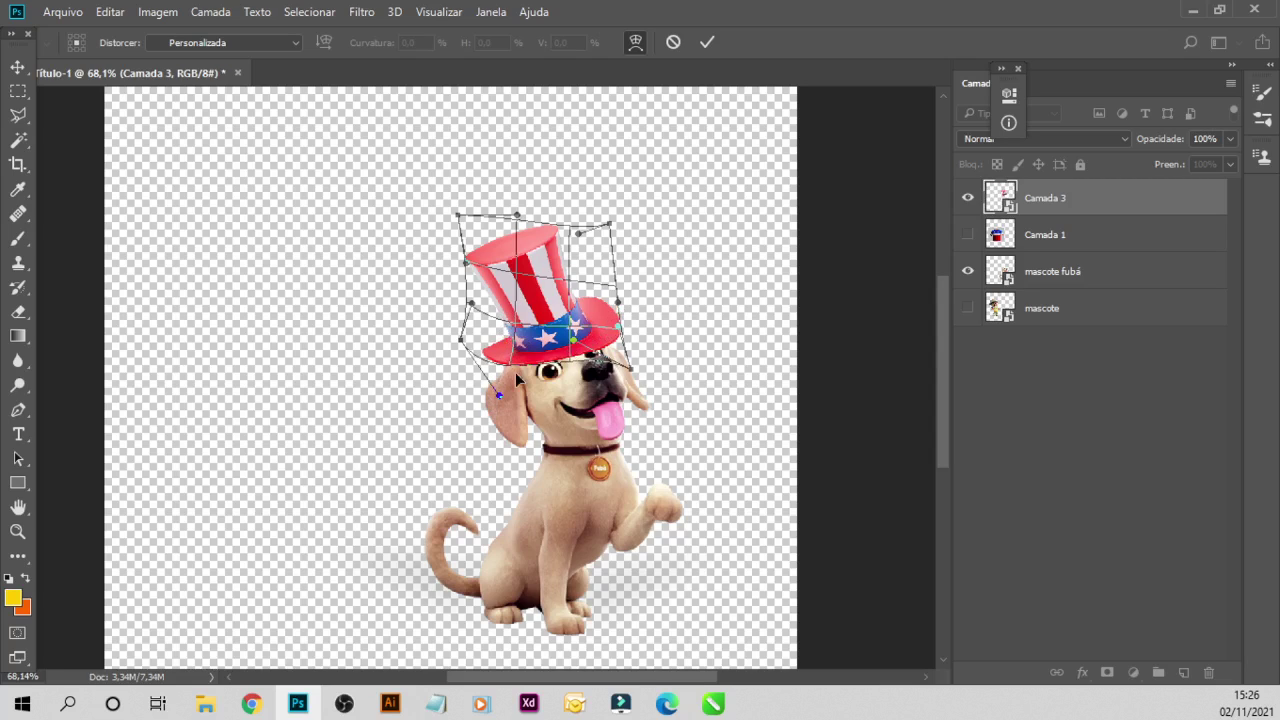
drag(510, 358, 562, 350)
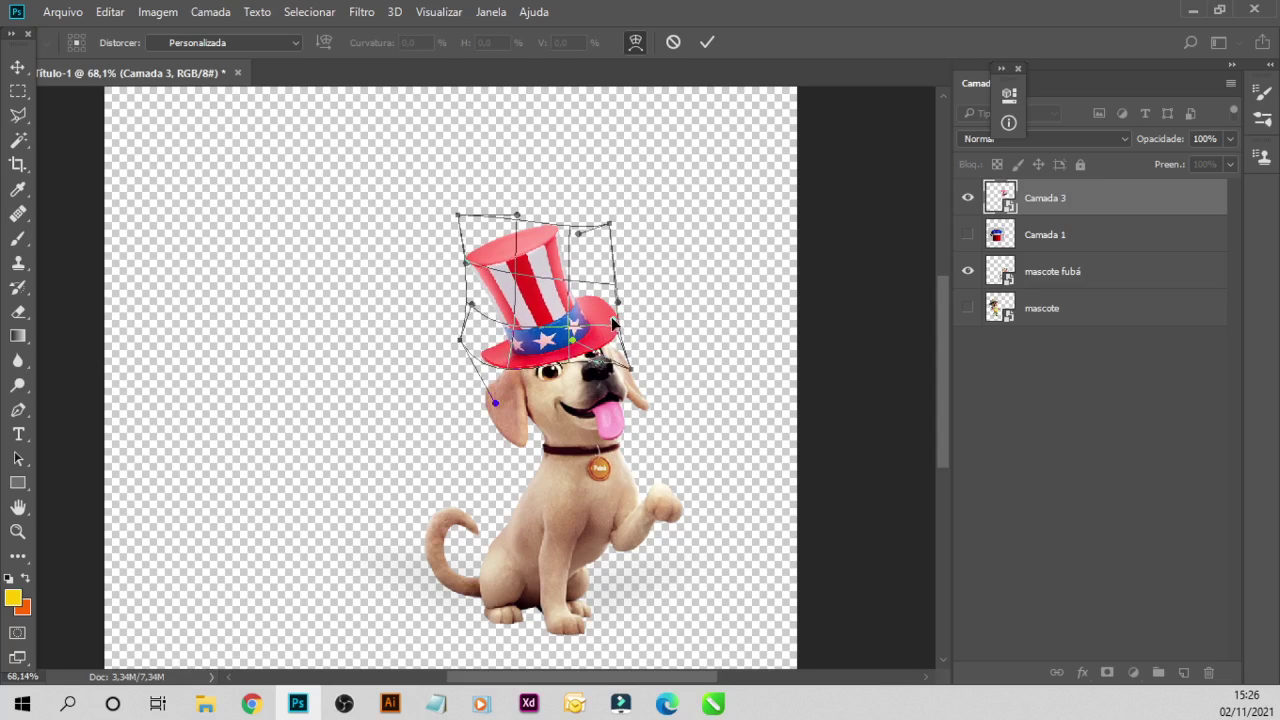
mouse_move(605, 327)
mouse_down()
mouse_move(568, 327)
mouse_move(557, 305)
mouse_up()
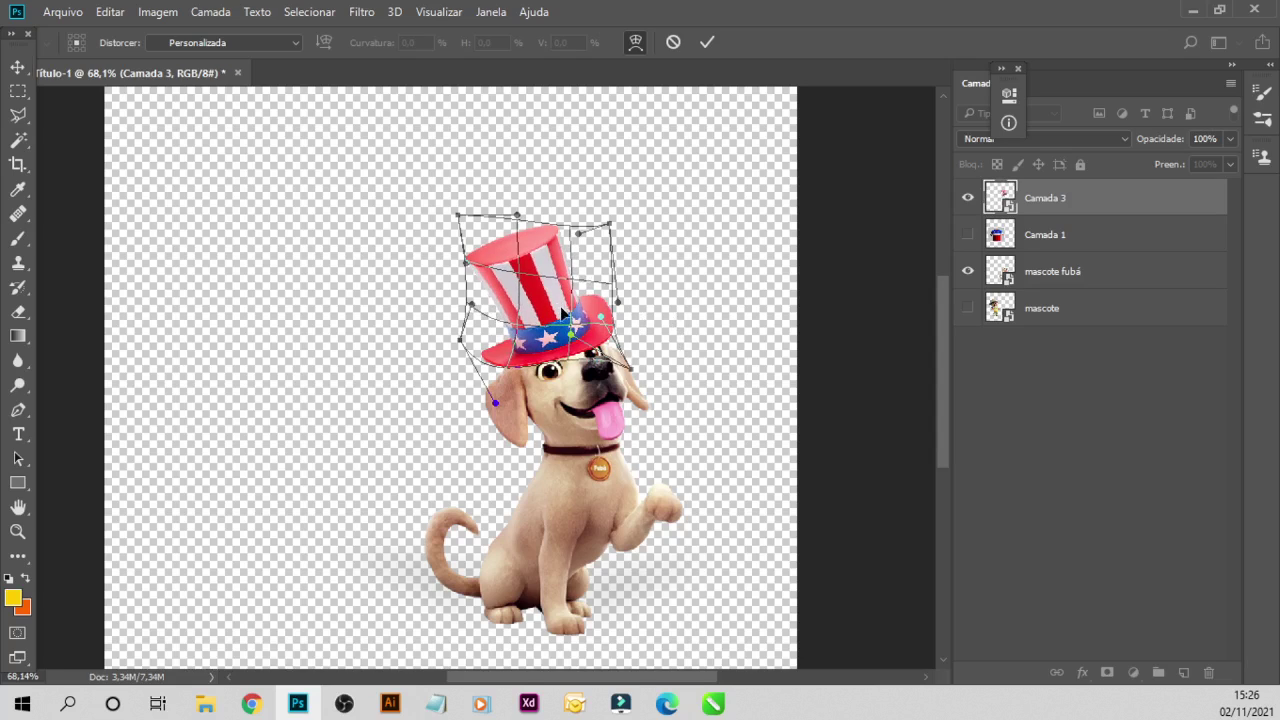
key(Return)
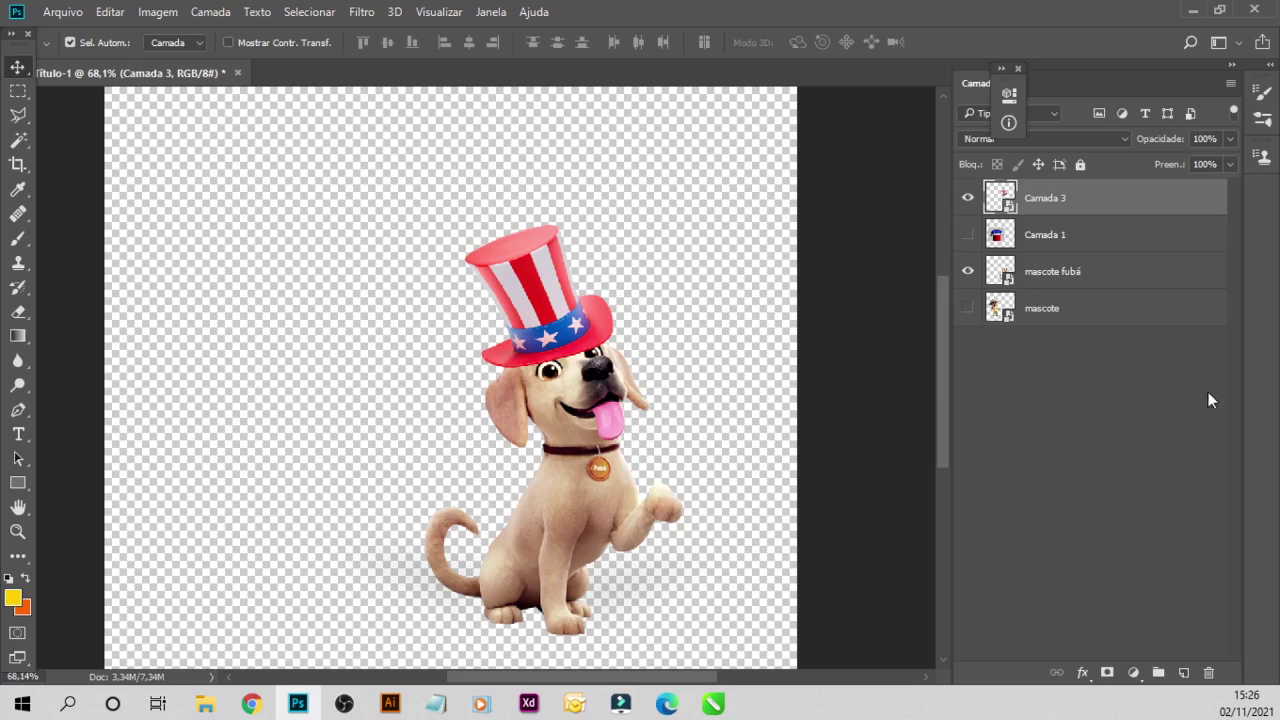
- Add a new layer beneath Camada 3 and brush a black shadow under the hat brim
click(1183, 675)
drag(1046, 206, 1042, 252)
click(18, 240)
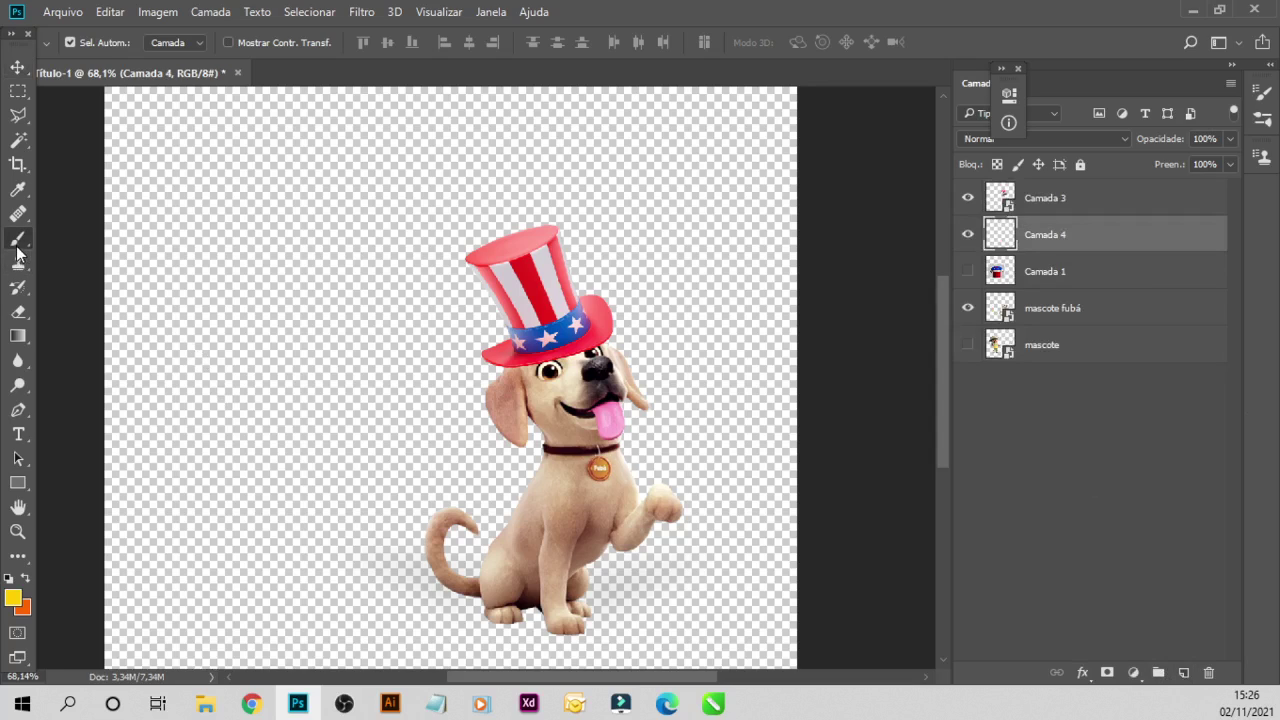
click(25, 579)
click(15, 609)
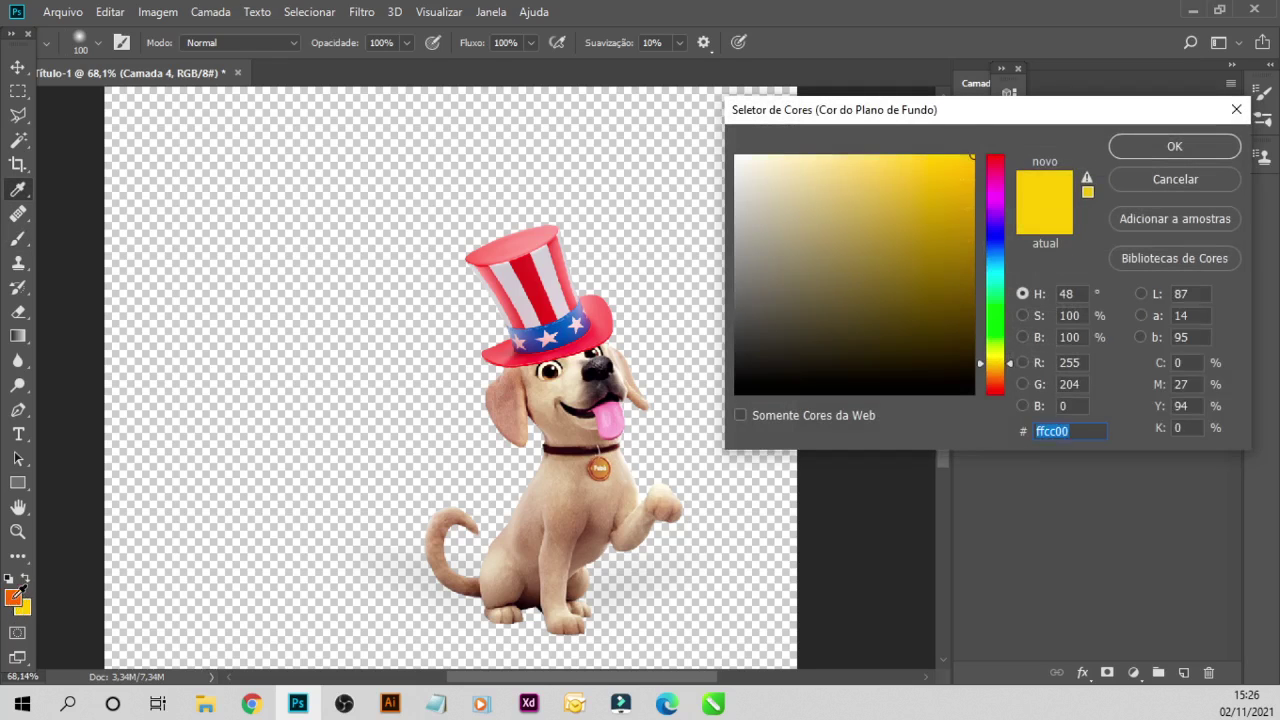
click(1204, 150)
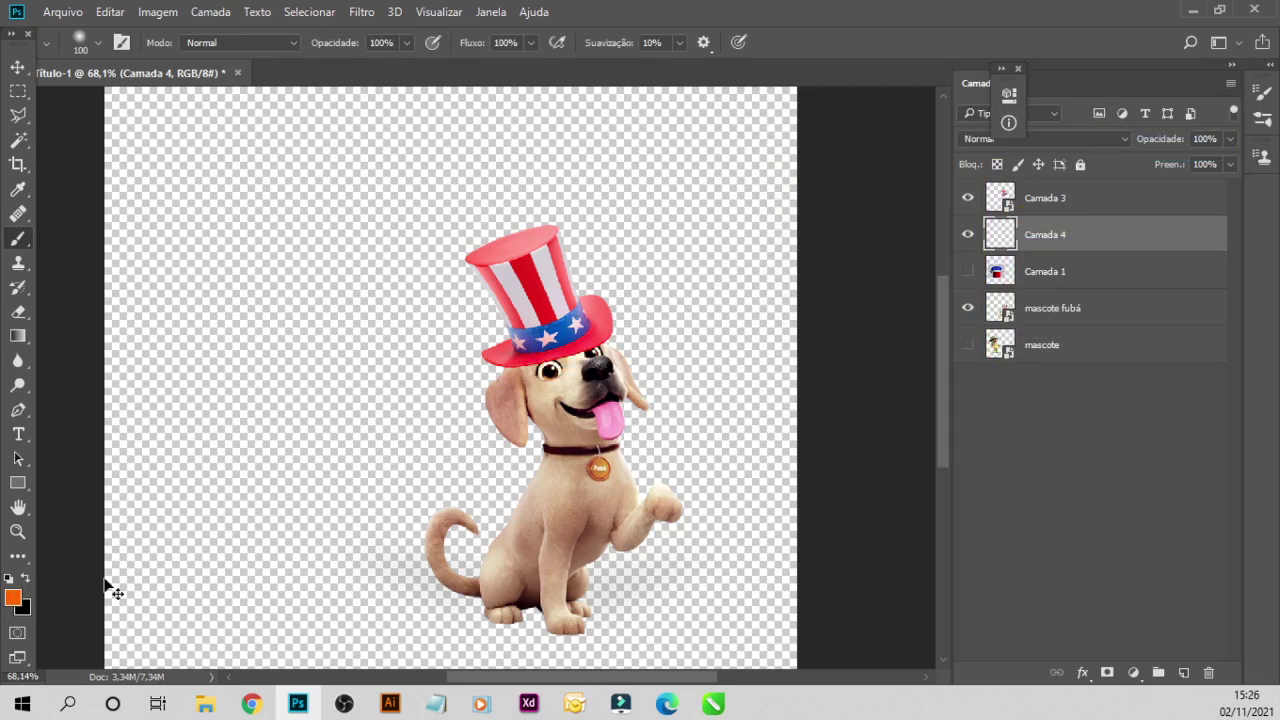
click(26, 580)
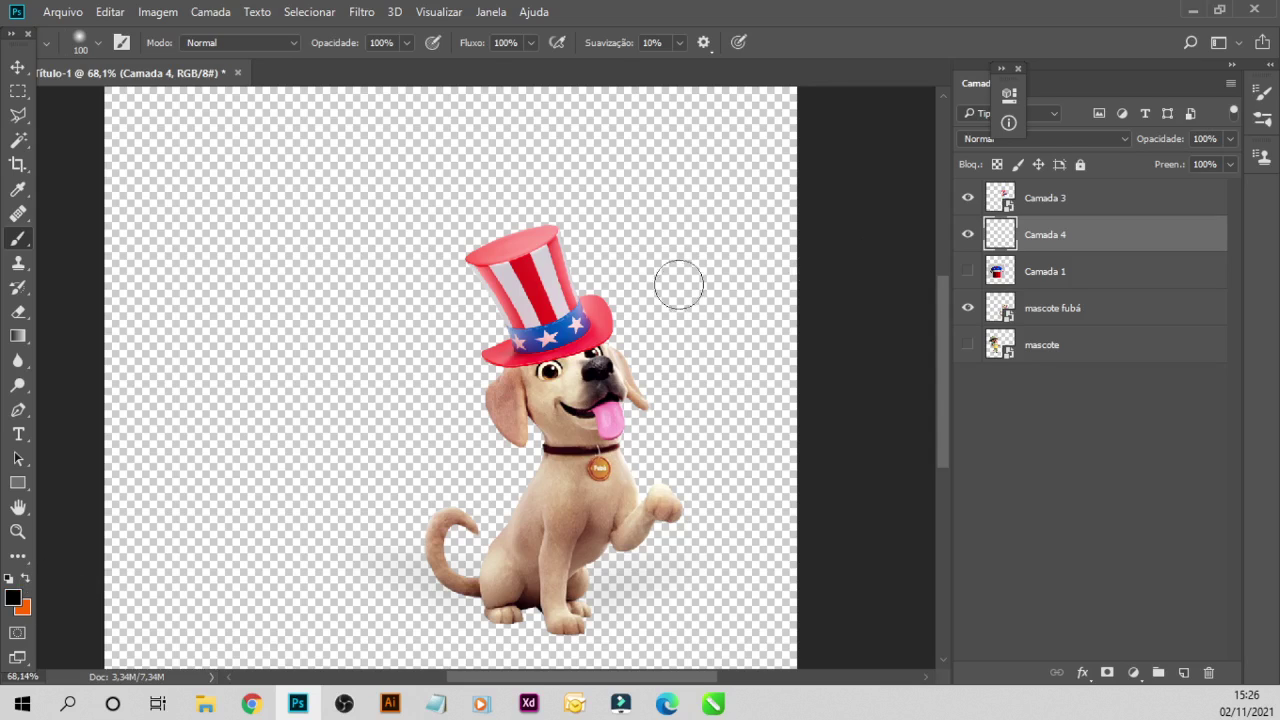
drag(545, 337, 518, 350)
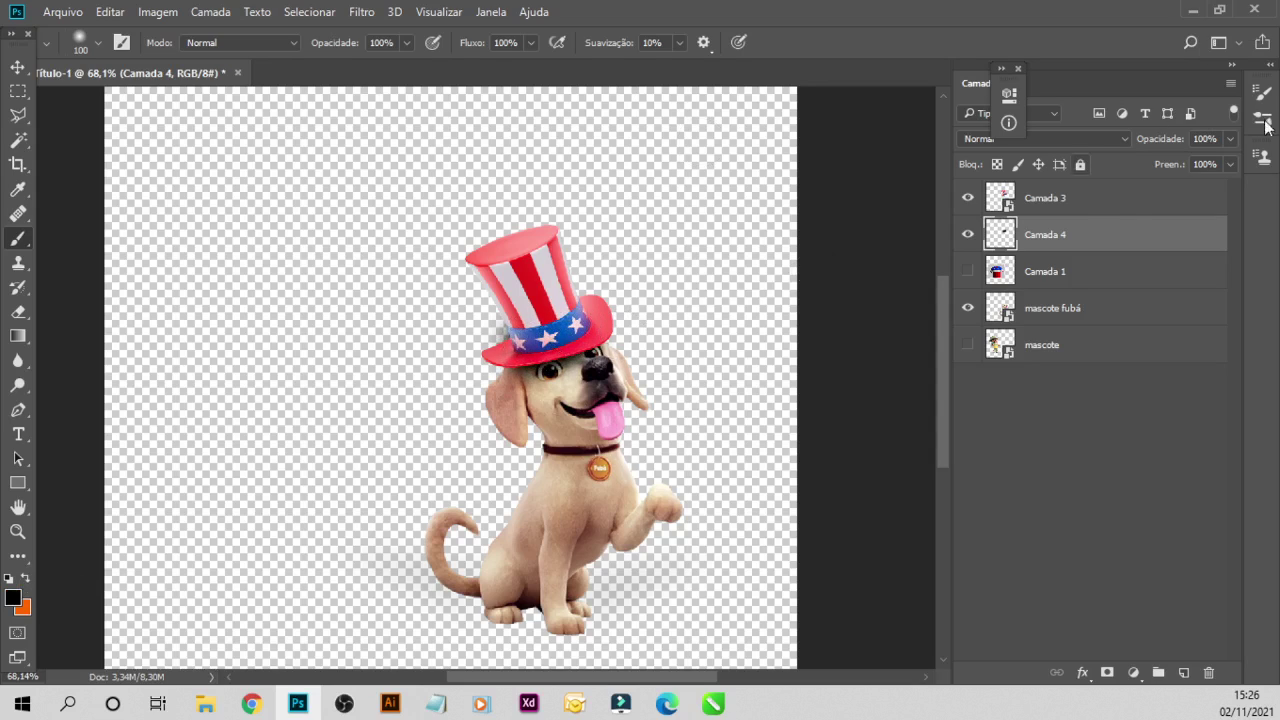
- Try Multiplicação, Sobrepor, Luz Indireta, Luz Direta and Luz Brilhante blend modes on the shadow layer
click(1110, 138)
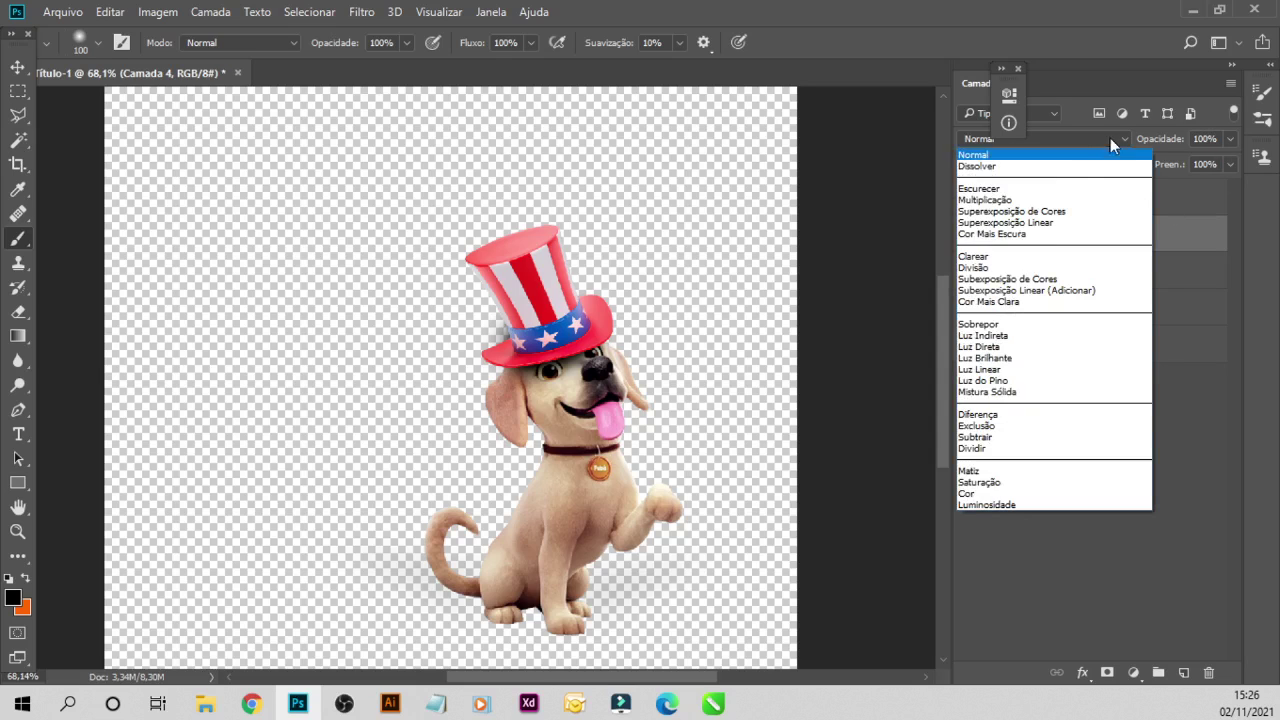
click(1025, 202)
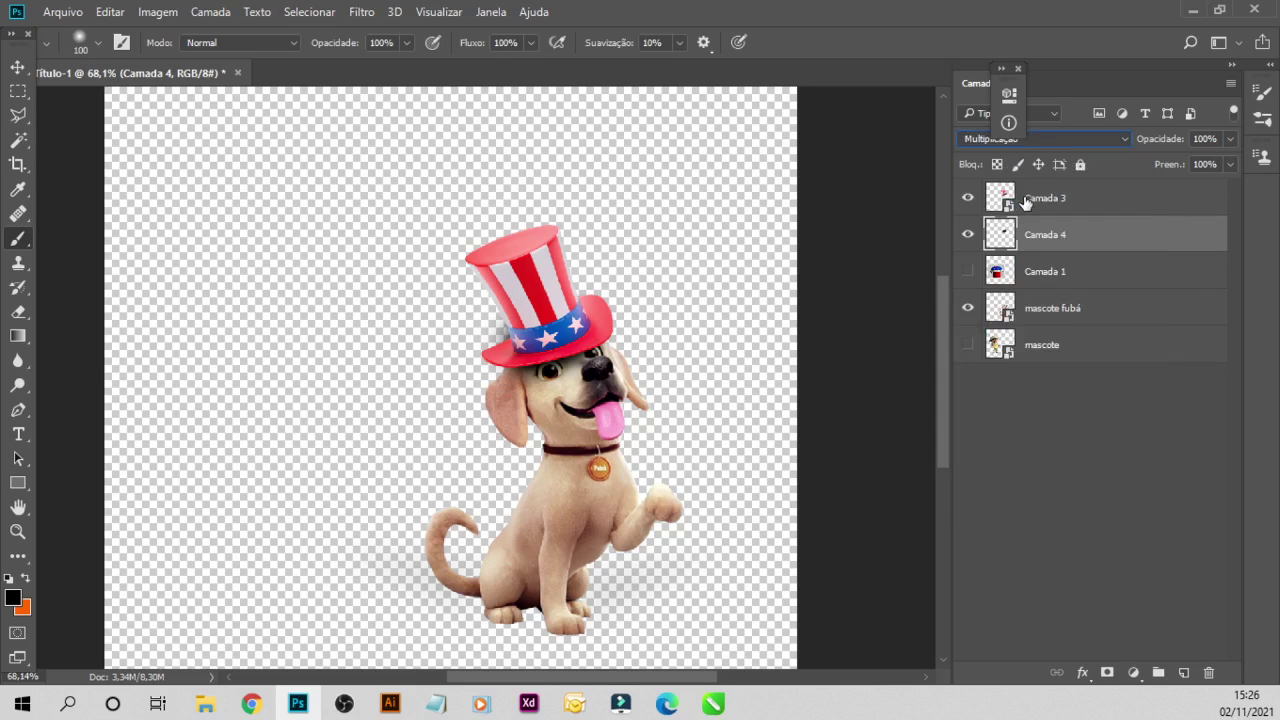
click(1055, 142)
click(995, 326)
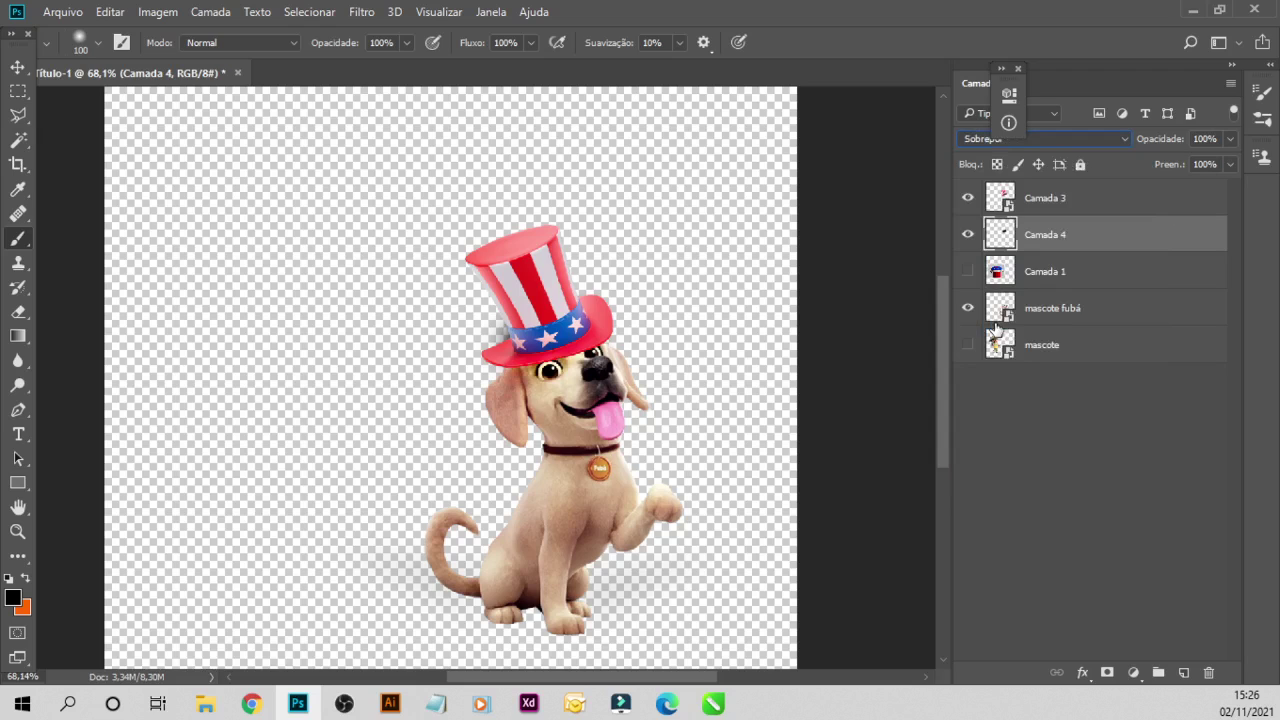
click(1056, 141)
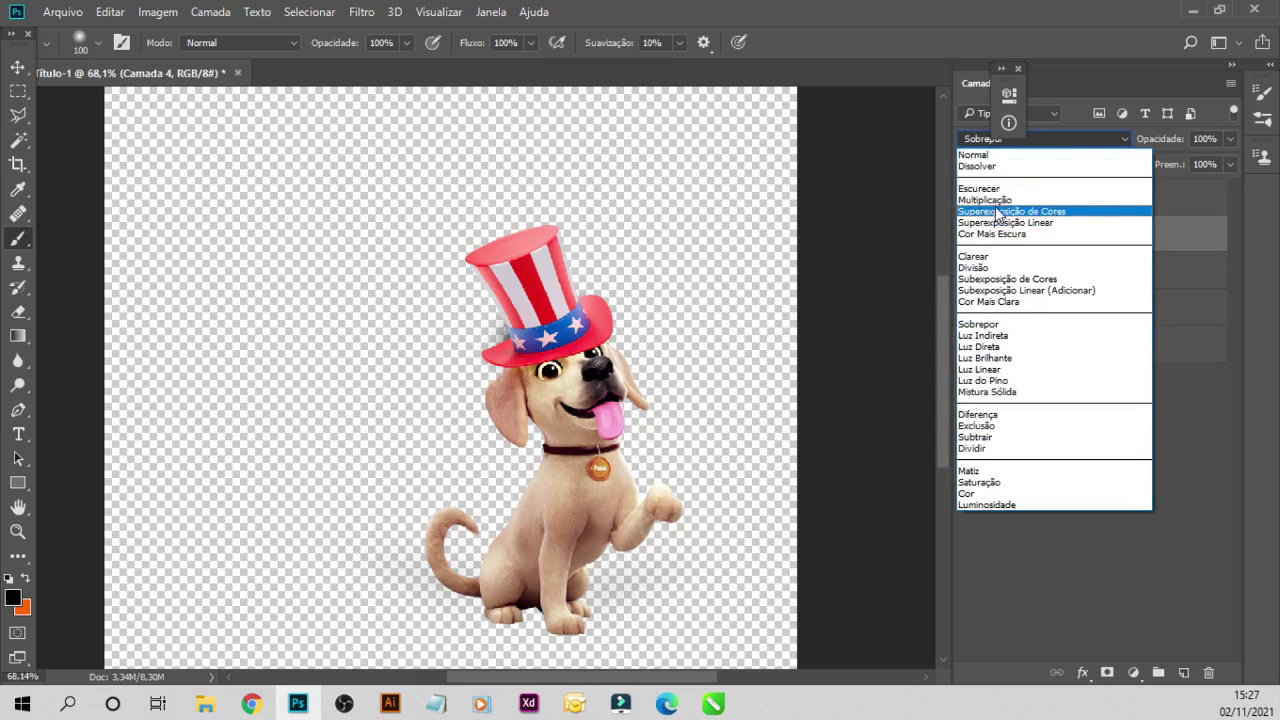
click(1025, 203)
click(1093, 134)
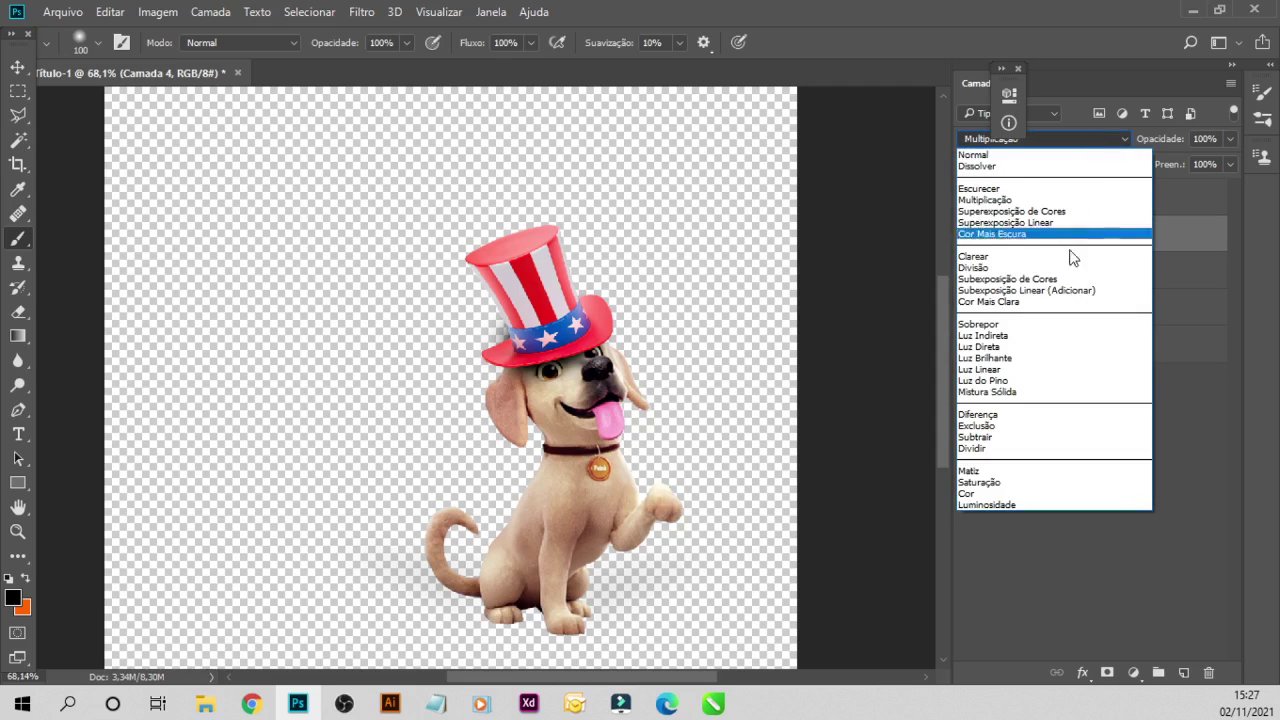
click(1016, 338)
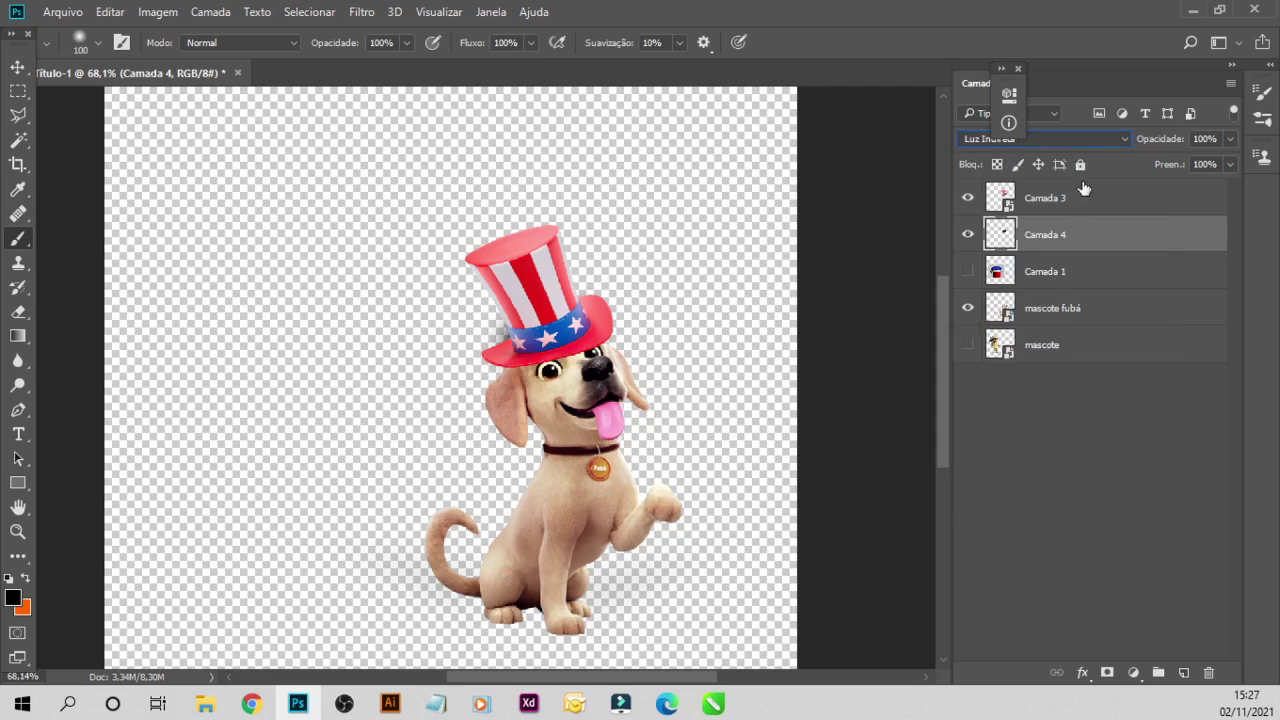
click(1084, 140)
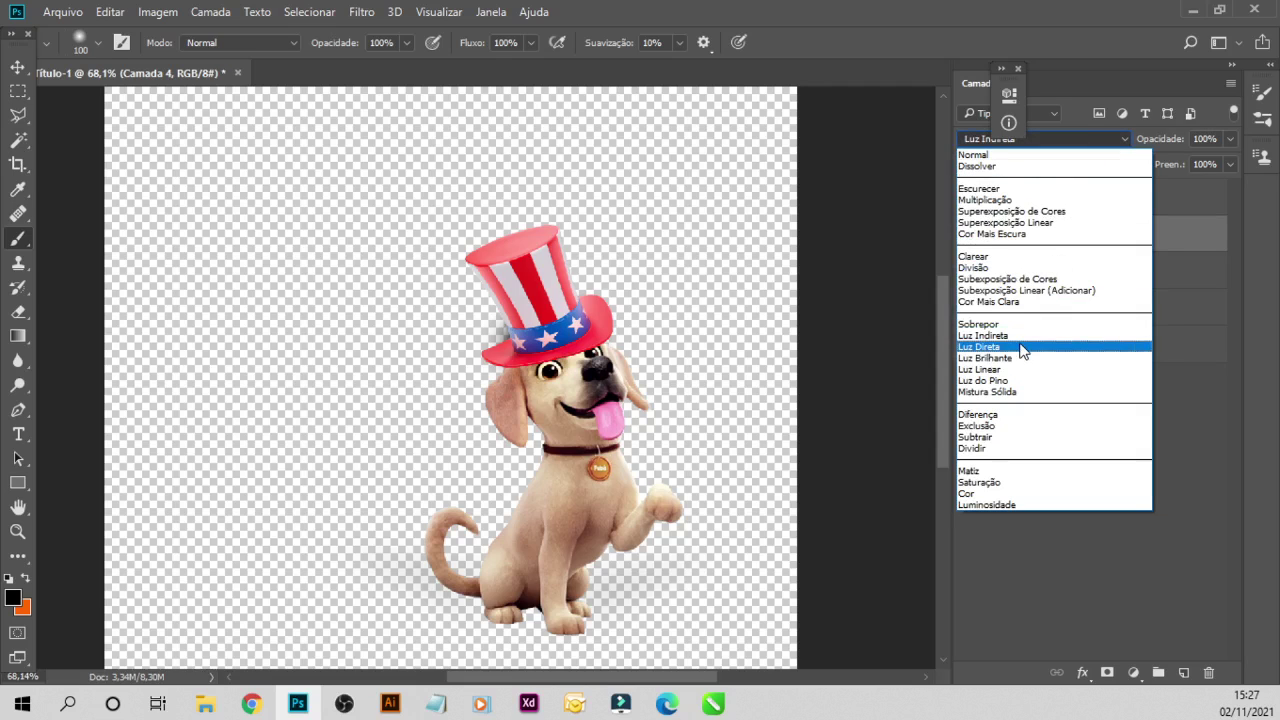
click(1023, 341)
click(1084, 141)
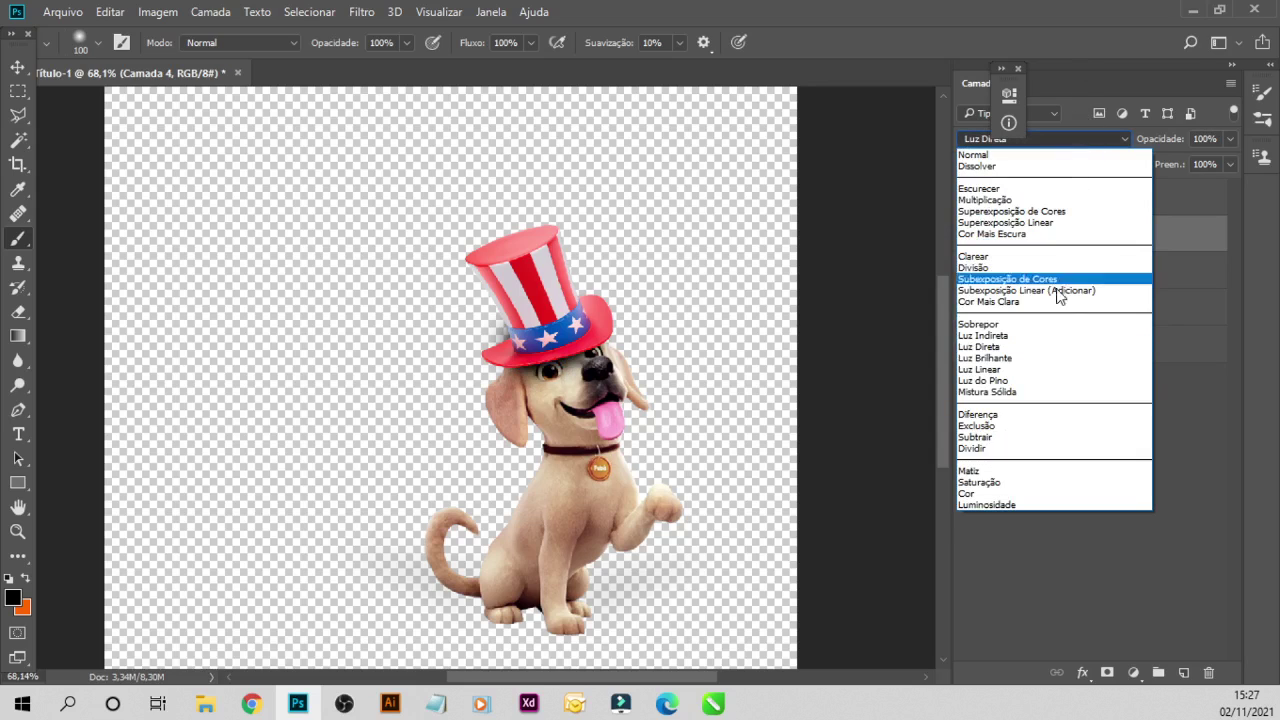
click(1016, 358)
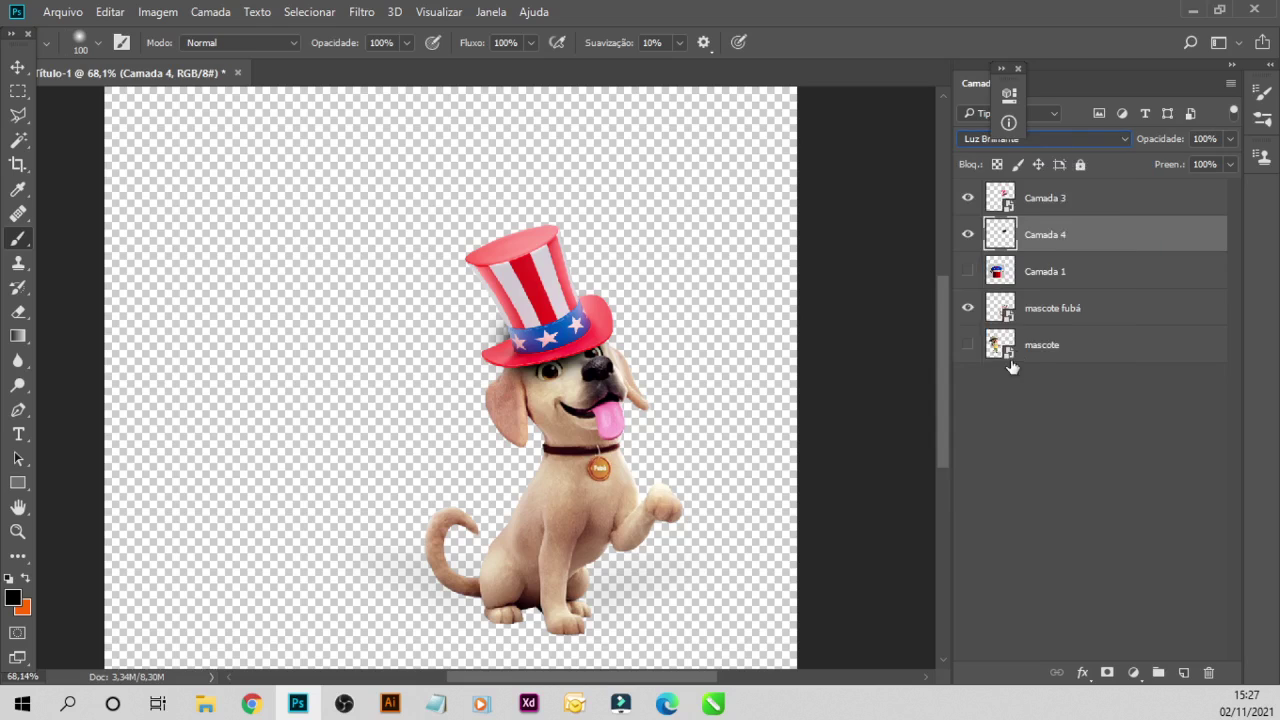
- After trying Luminosidade and Escurecer, settle on Multiplicação and lower opacity to 80%
click(1066, 141)
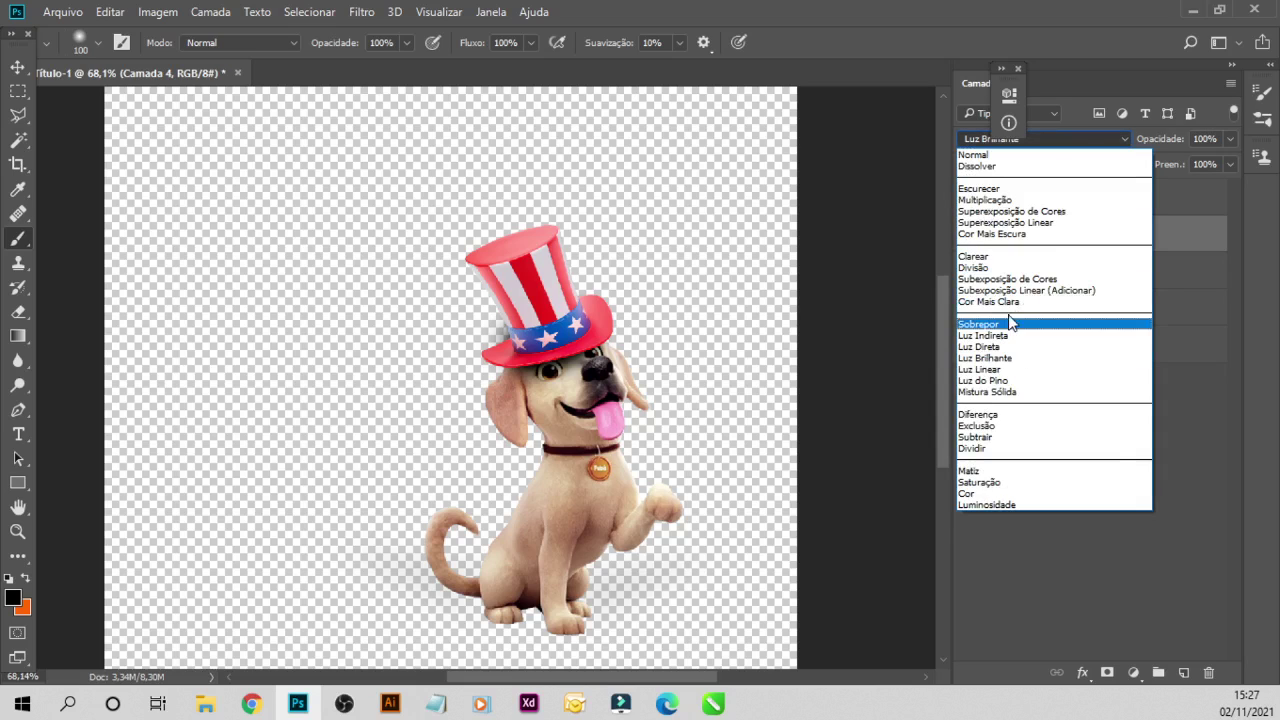
click(992, 503)
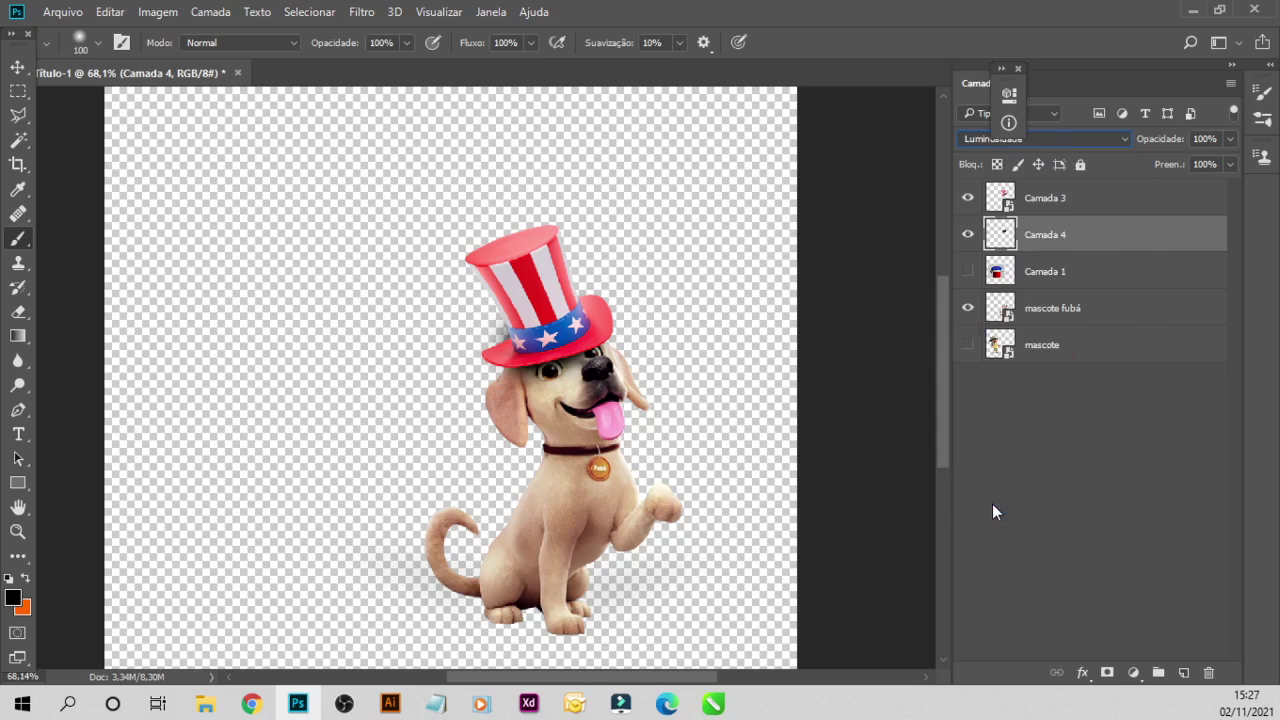
click(1054, 141)
click(993, 197)
click(1075, 139)
click(1024, 202)
click(1230, 139)
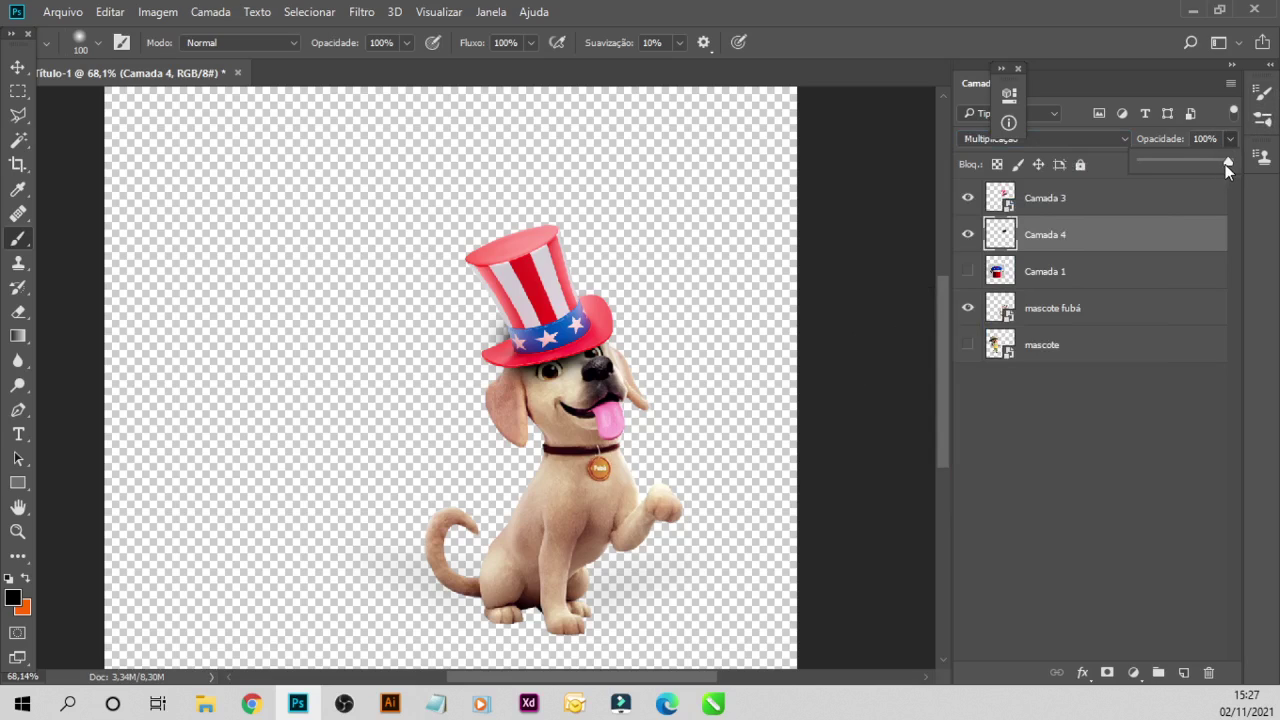
drag(1222, 162, 1205, 160)
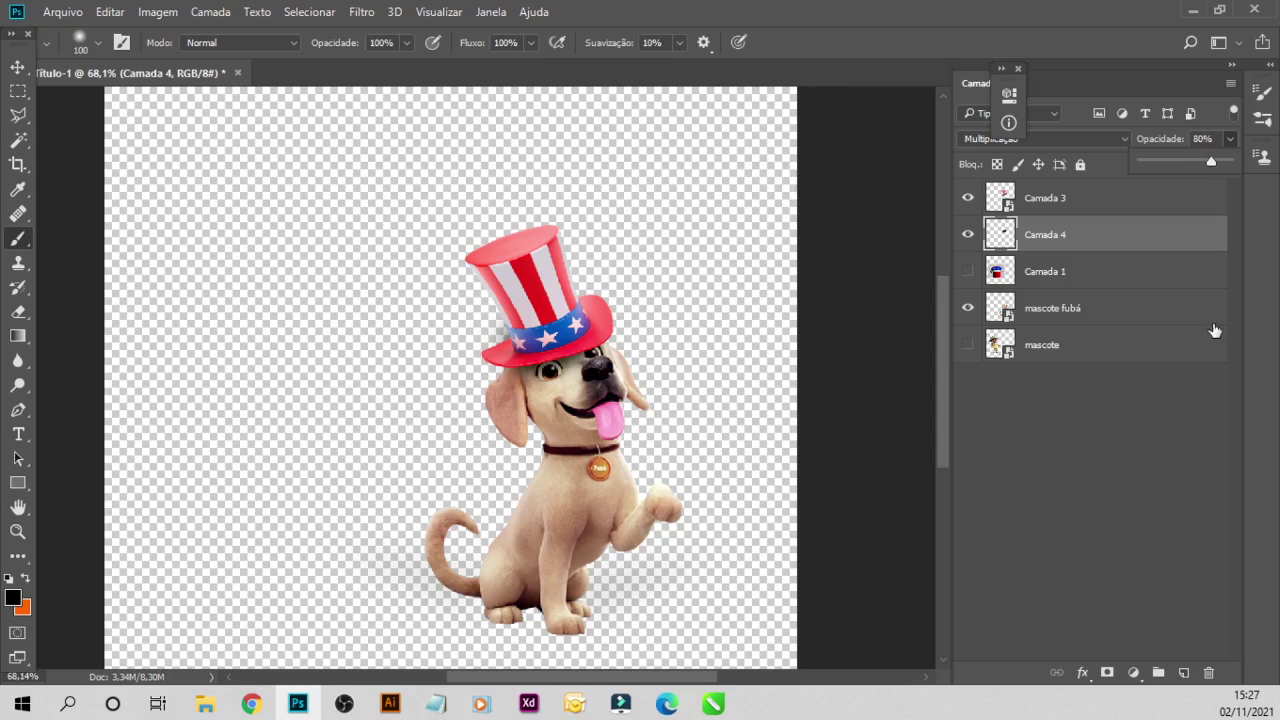
- Erase stray shadow around the brim on Camada 4 with the eraser enlarged to size 30
click(18, 311)
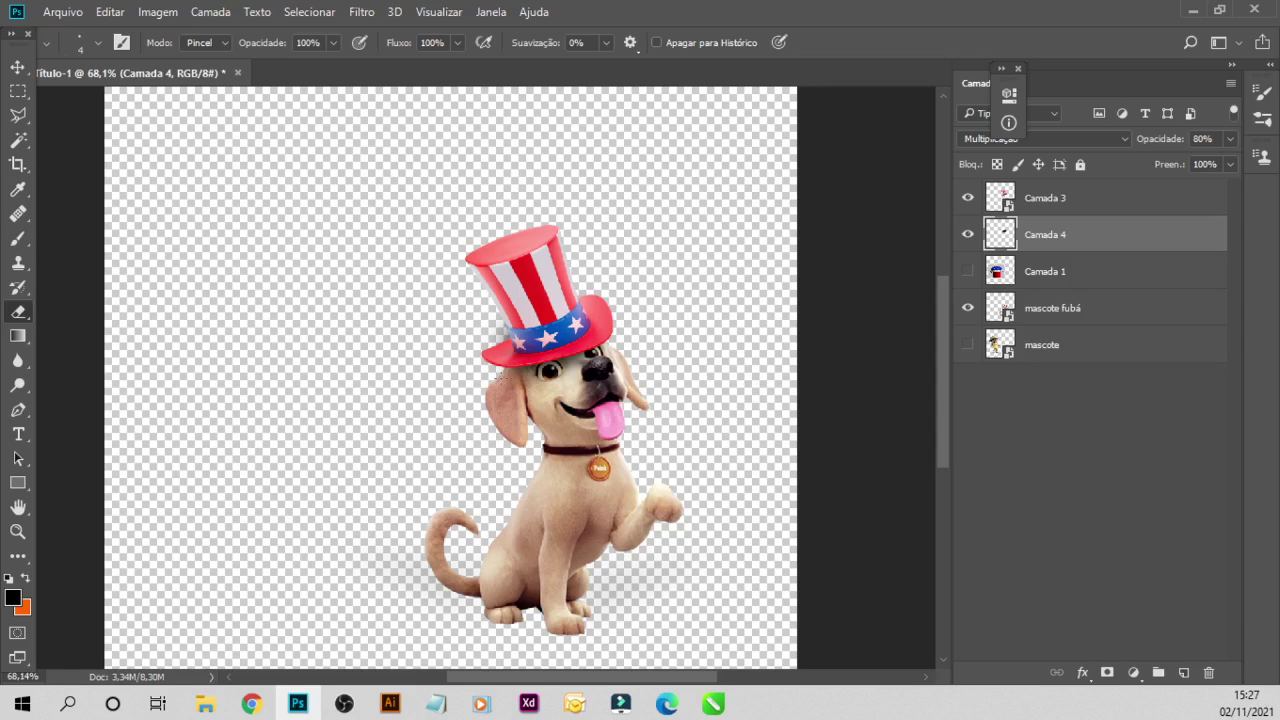
key(bracketright)
key(0)
click(18, 66)
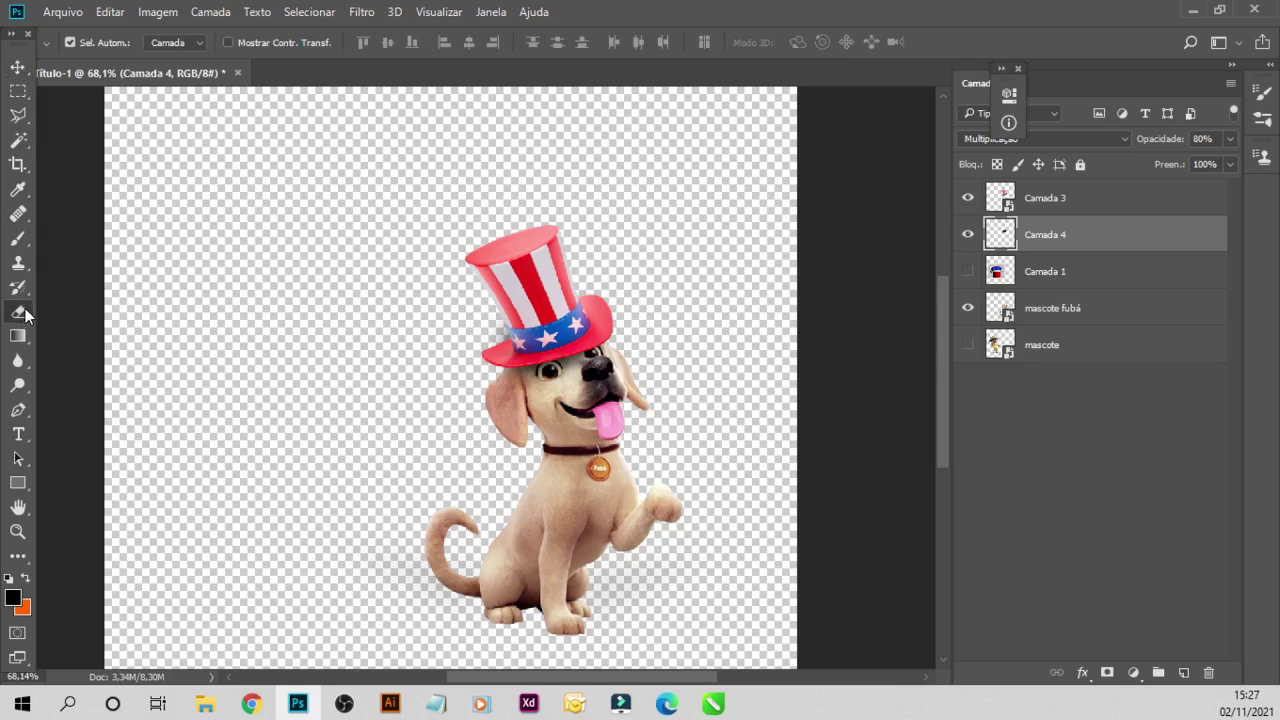
click(18, 312)
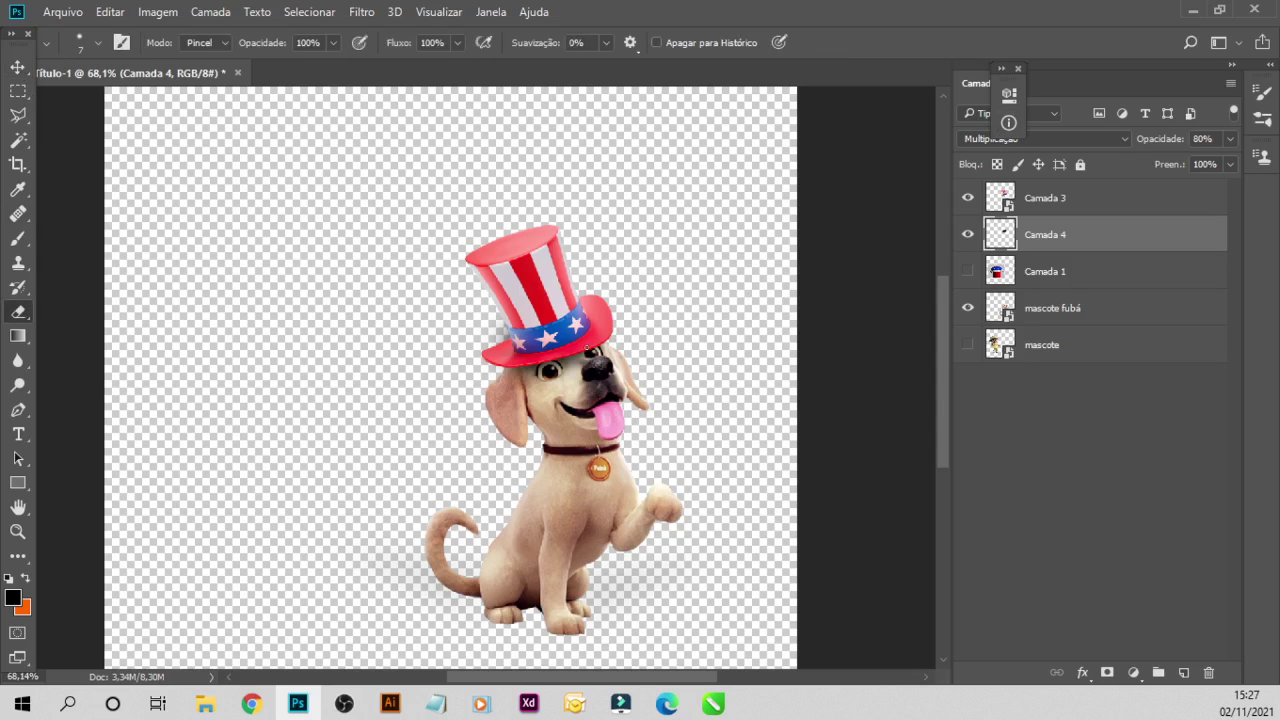
key(bracketright)
key(bracketright)
key(bracketright)
- Select the hat layer Camada 3 together with its shadow Camada 4 for a joint transform
click(18, 66)
scroll(730, 355, down, 1)
scroll(722, 362, down, 1)
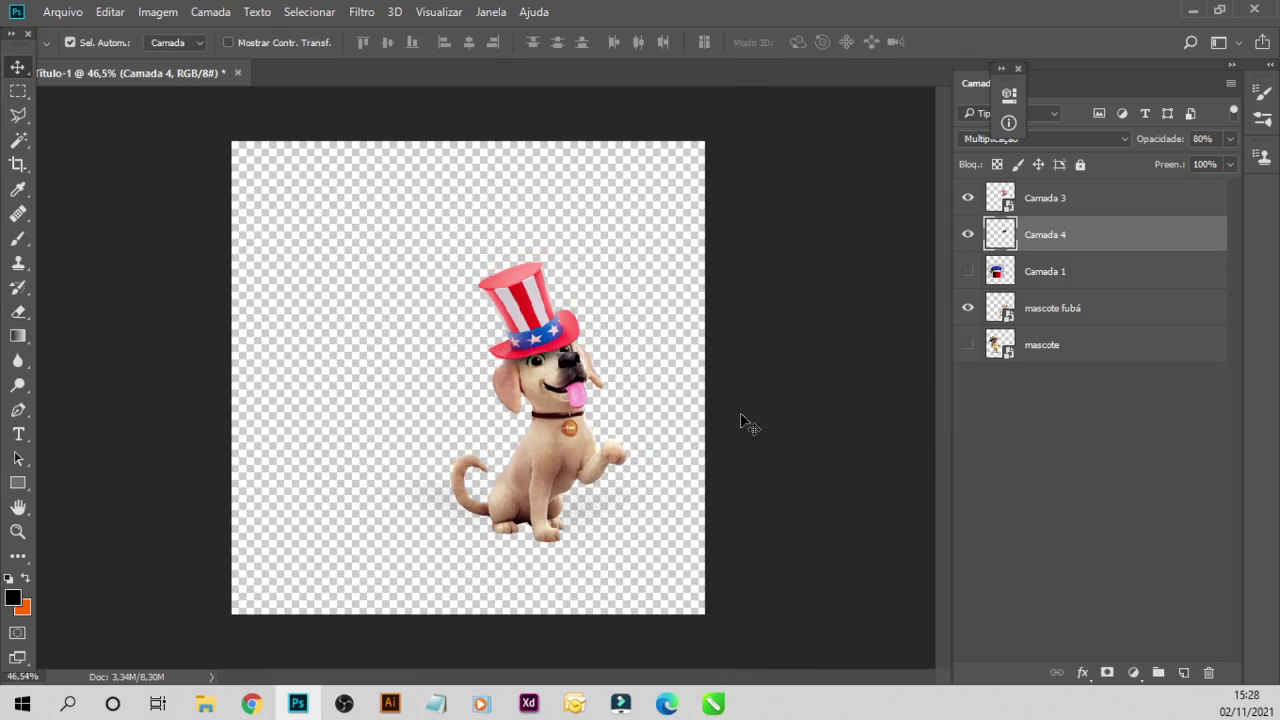
click(1090, 197)
key(ctrl+t)
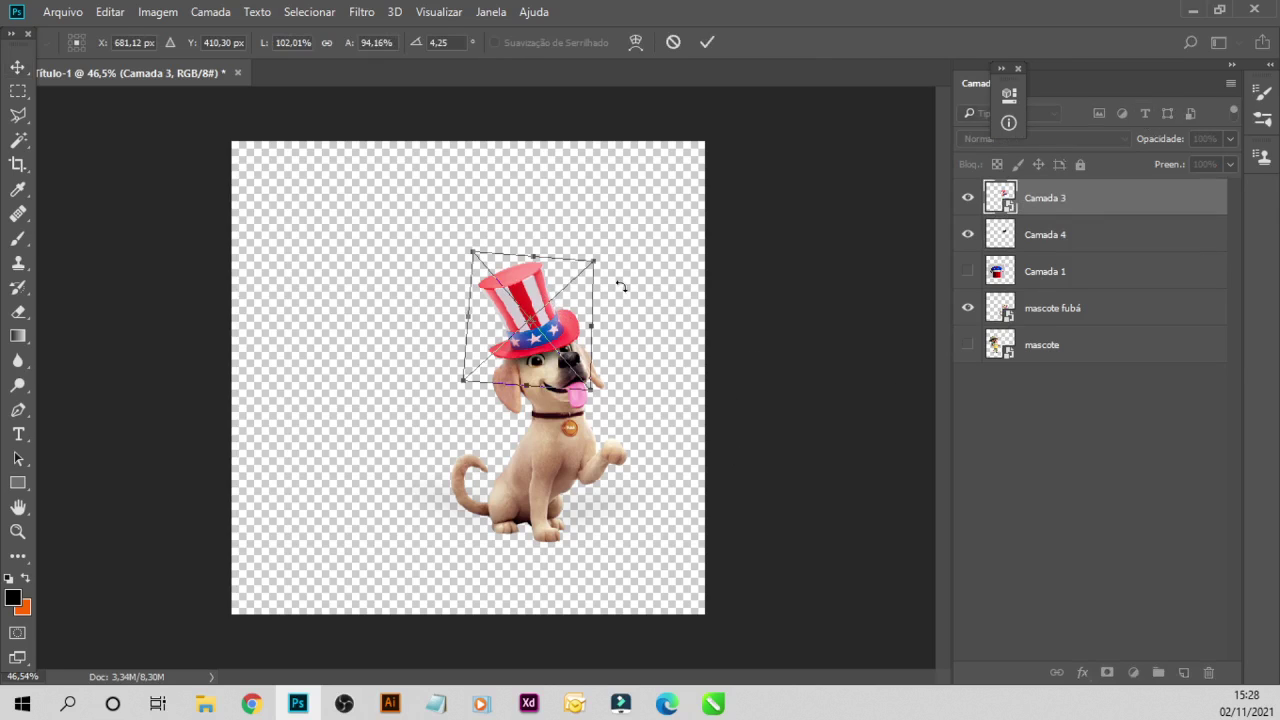
key(Return)
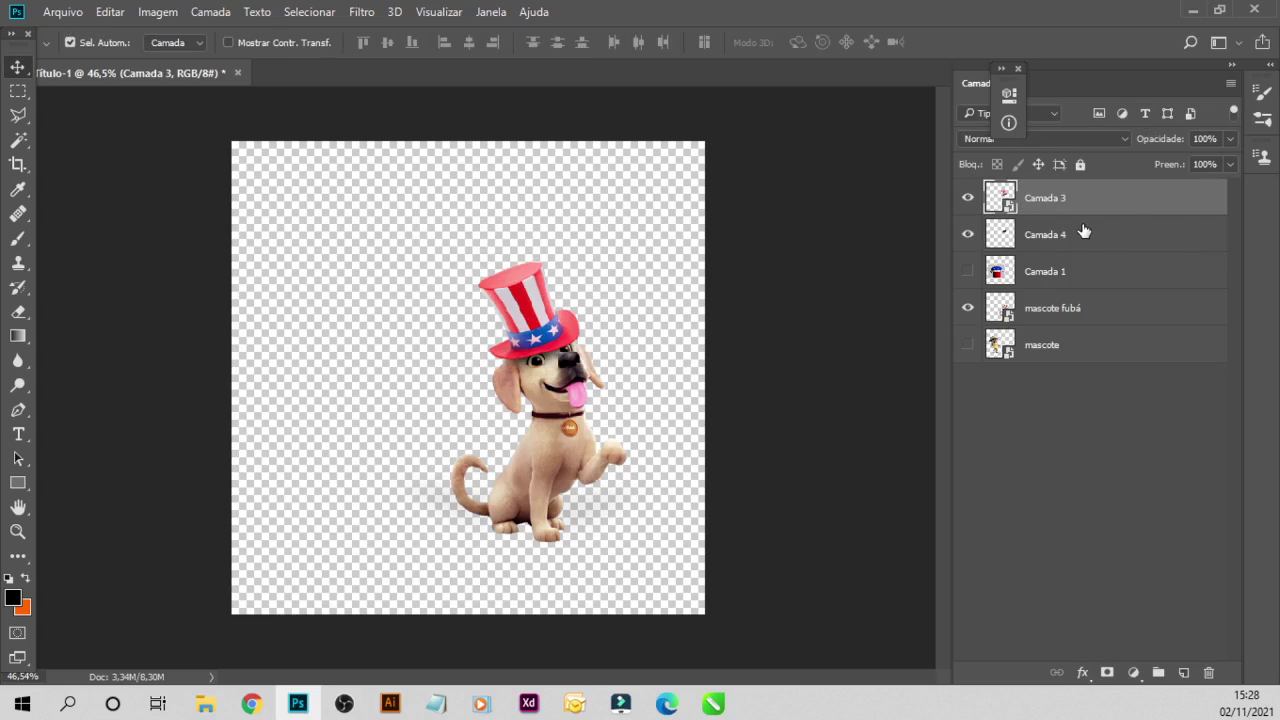
shift+click(1060, 236)
key(ctrl+t)
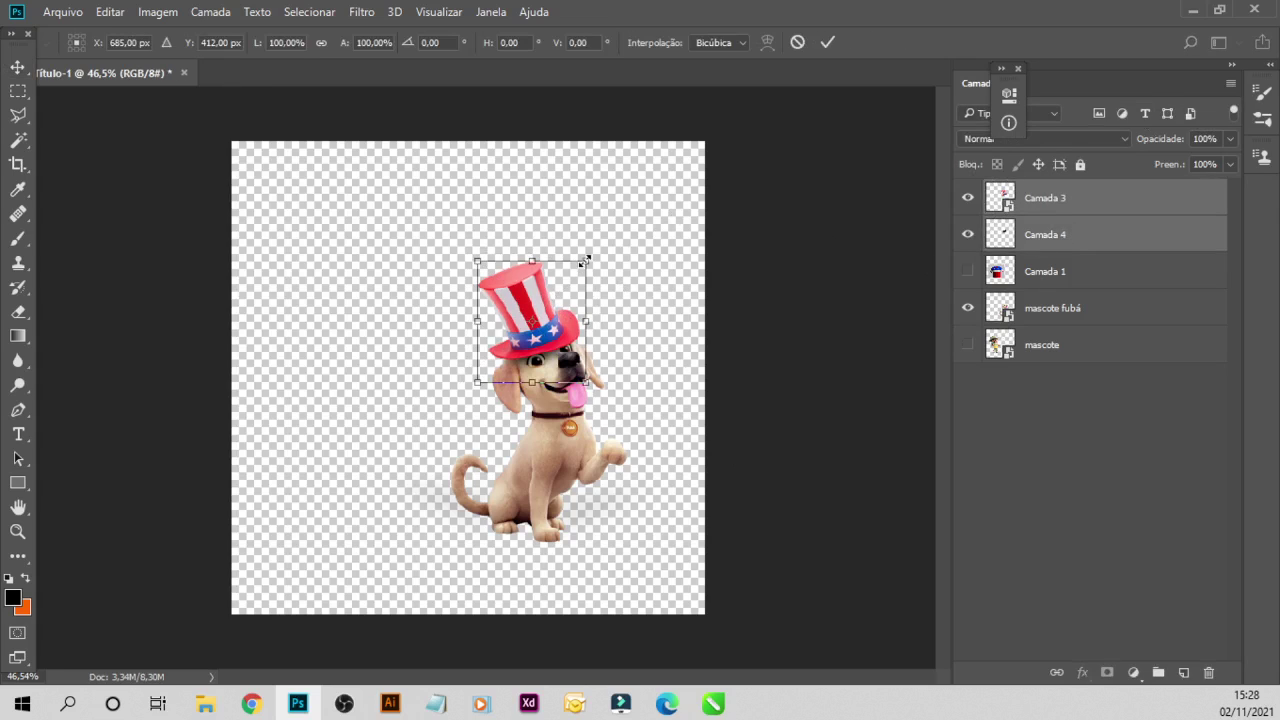
- Resize the hat and shadow to 99.6% width, nudge them into place with arrow keys, and commit
drag(583, 261, 580, 266)
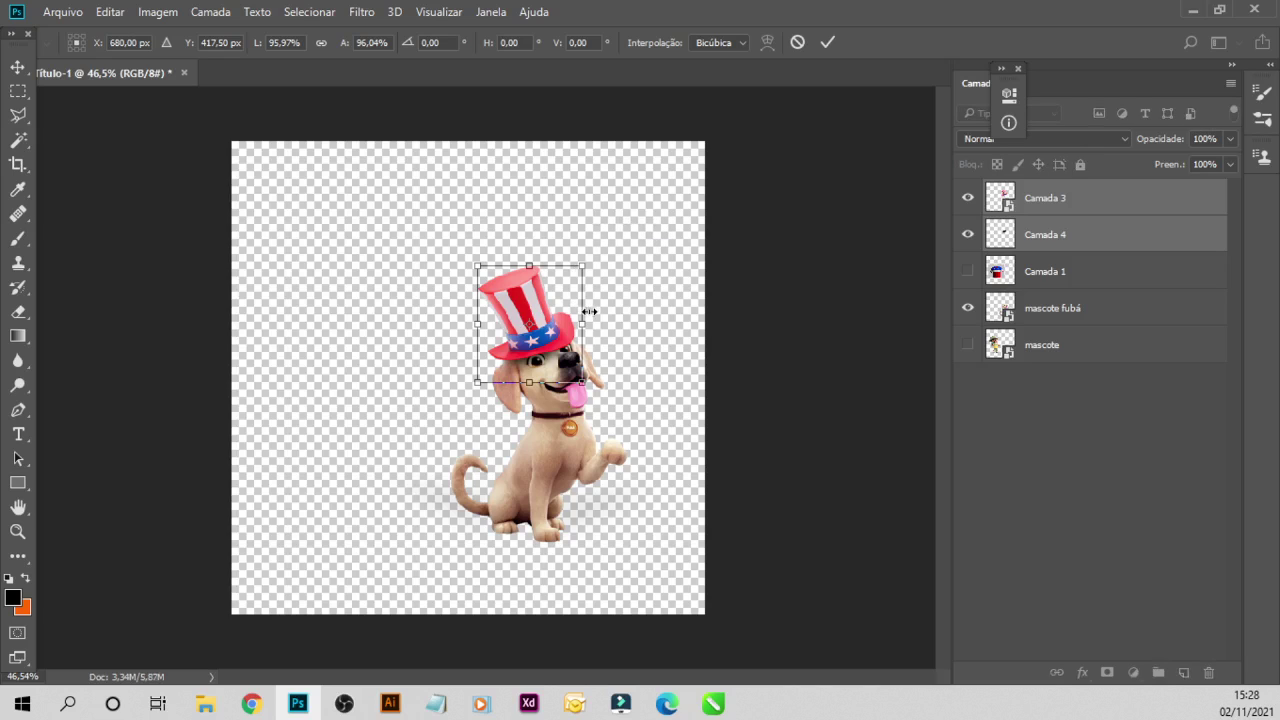
key(Right)
key(Right)
key(Right)
key(Right)
key(Right)
key(Right)
key(Right)
key(Up)
key(Up)
key(Right)
key(Right)
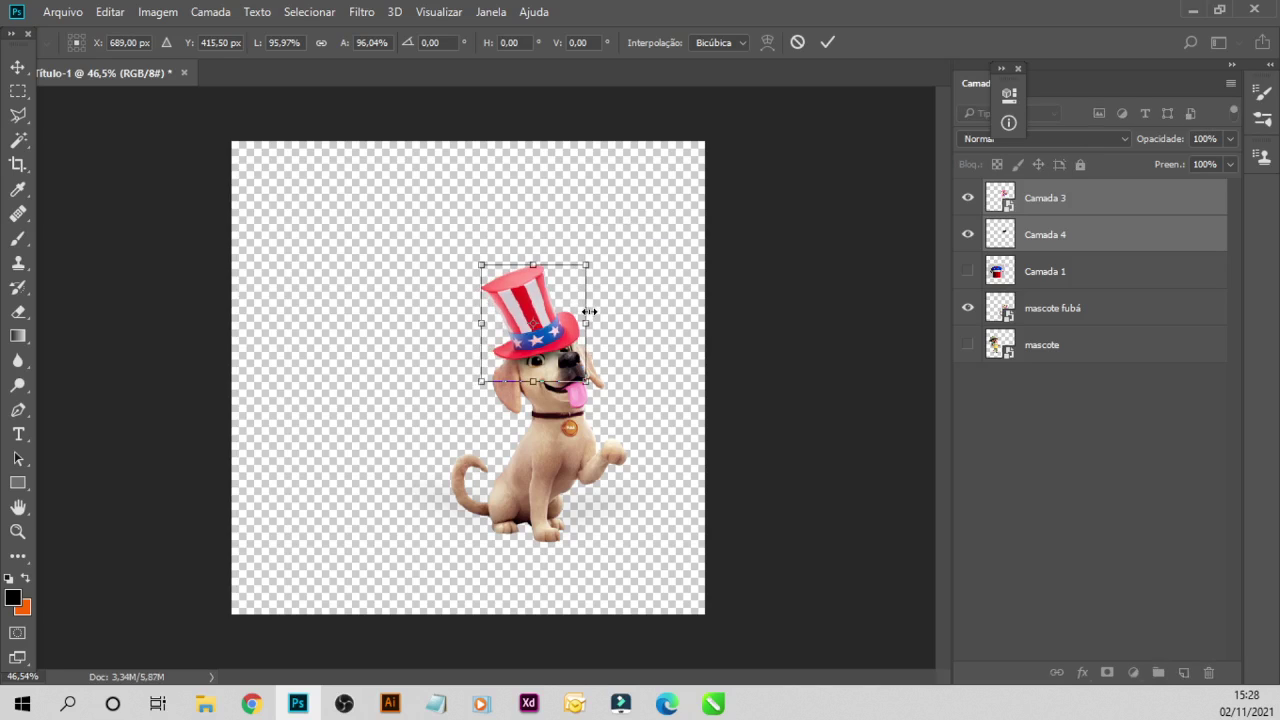
key(Left)
key(Up)
key(Left)
key(Left)
key(Up)
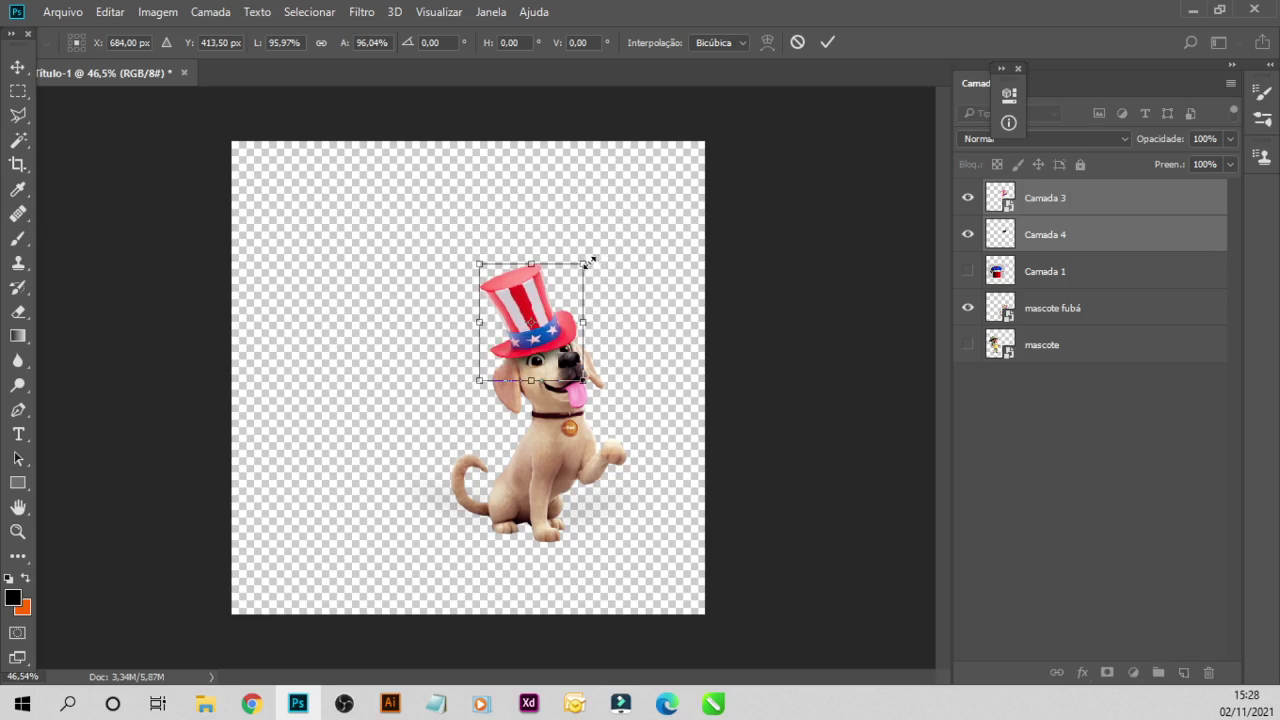
drag(590, 261, 590, 255)
key(Down)
key(Down)
key(Down)
key(Down)
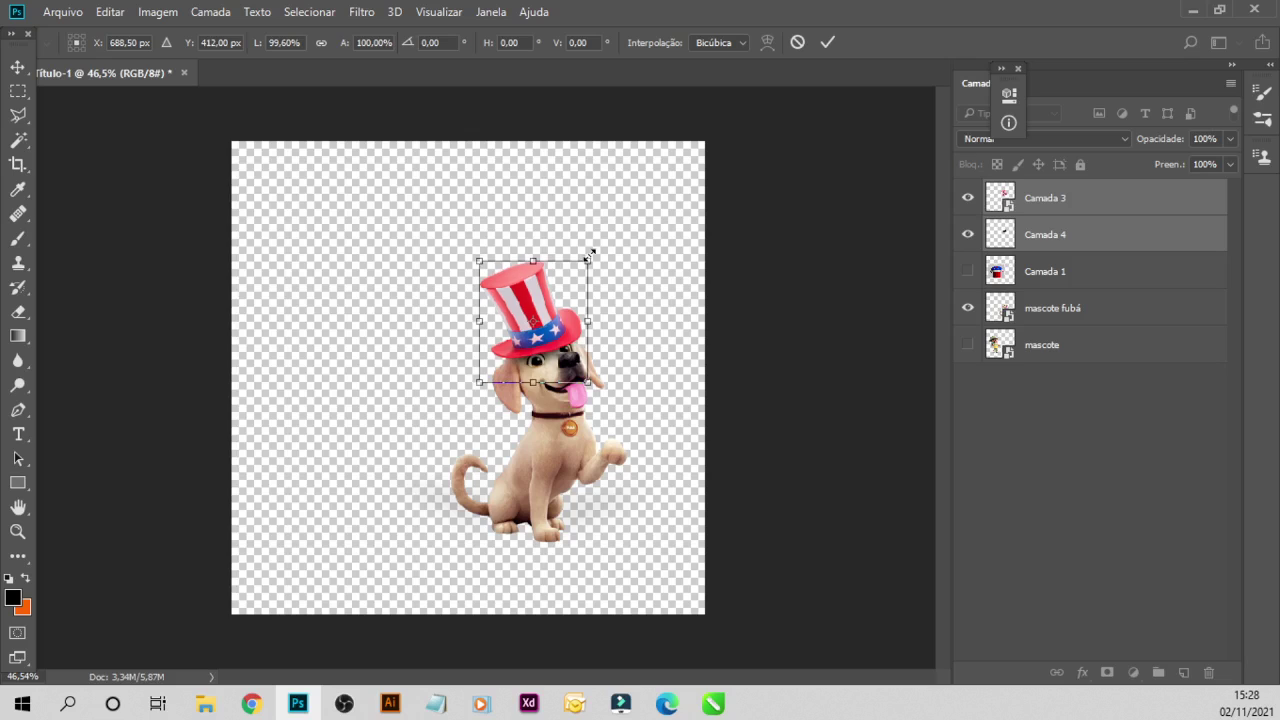
key(Left)
key(Left)
key(Left)
key(Left)
key(Return)
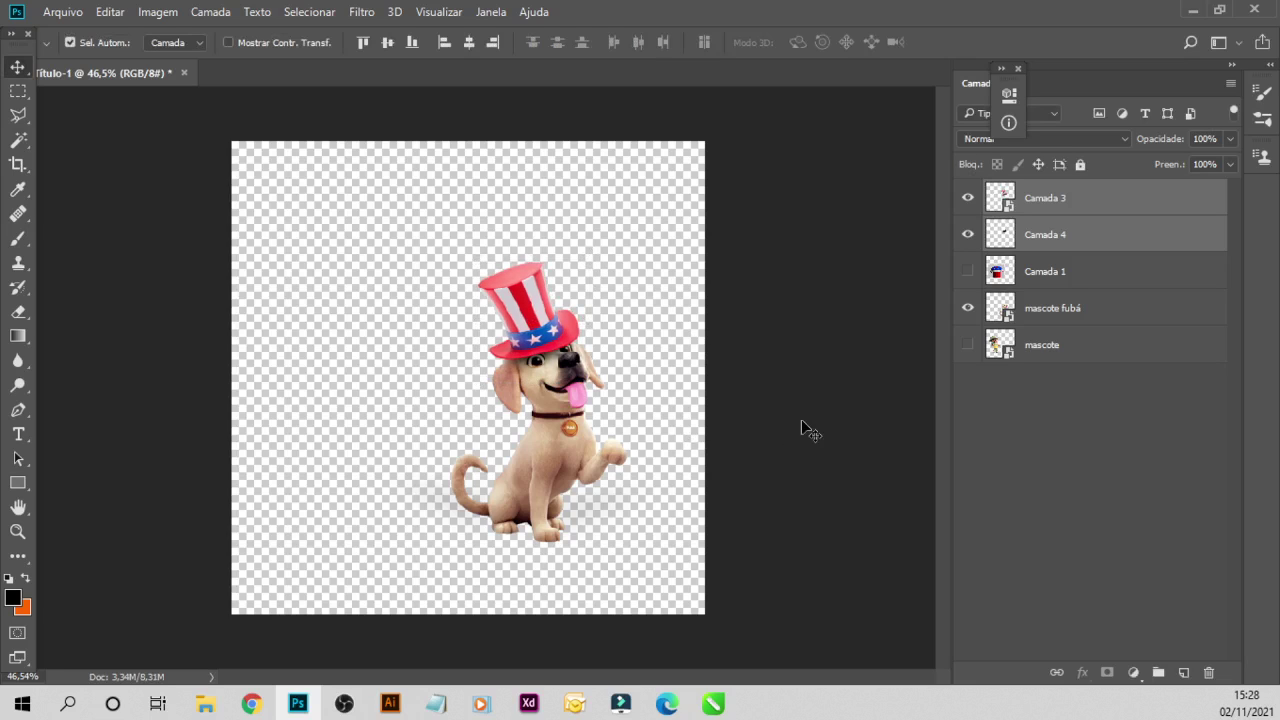
- Move the mascote fubá dog layer above the jersey layer Camada 1
click(967, 272)
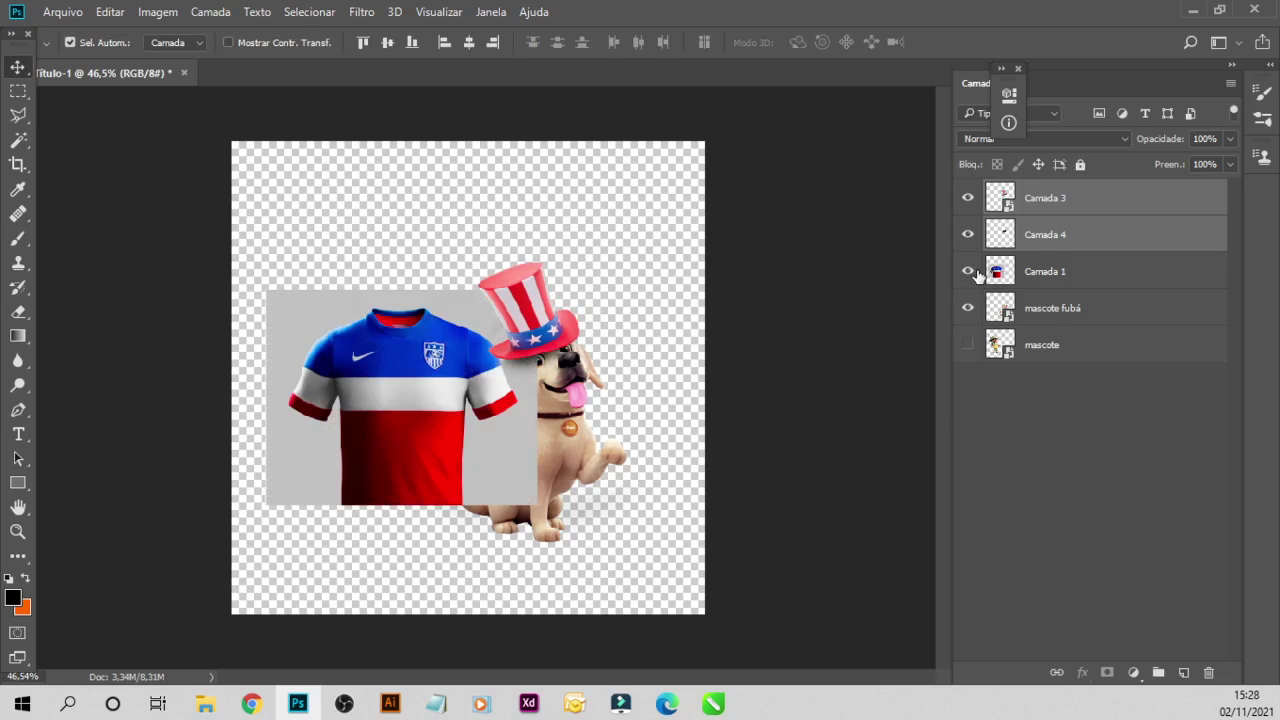
click(967, 271)
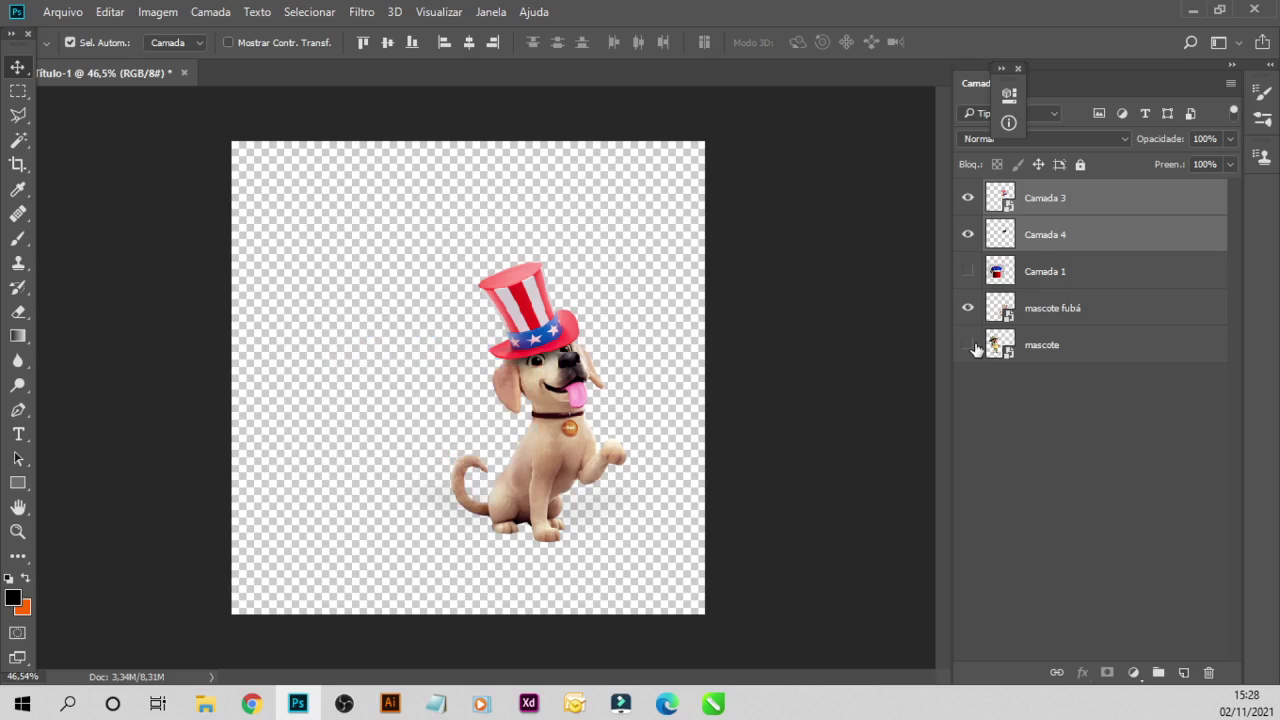
click(1033, 241)
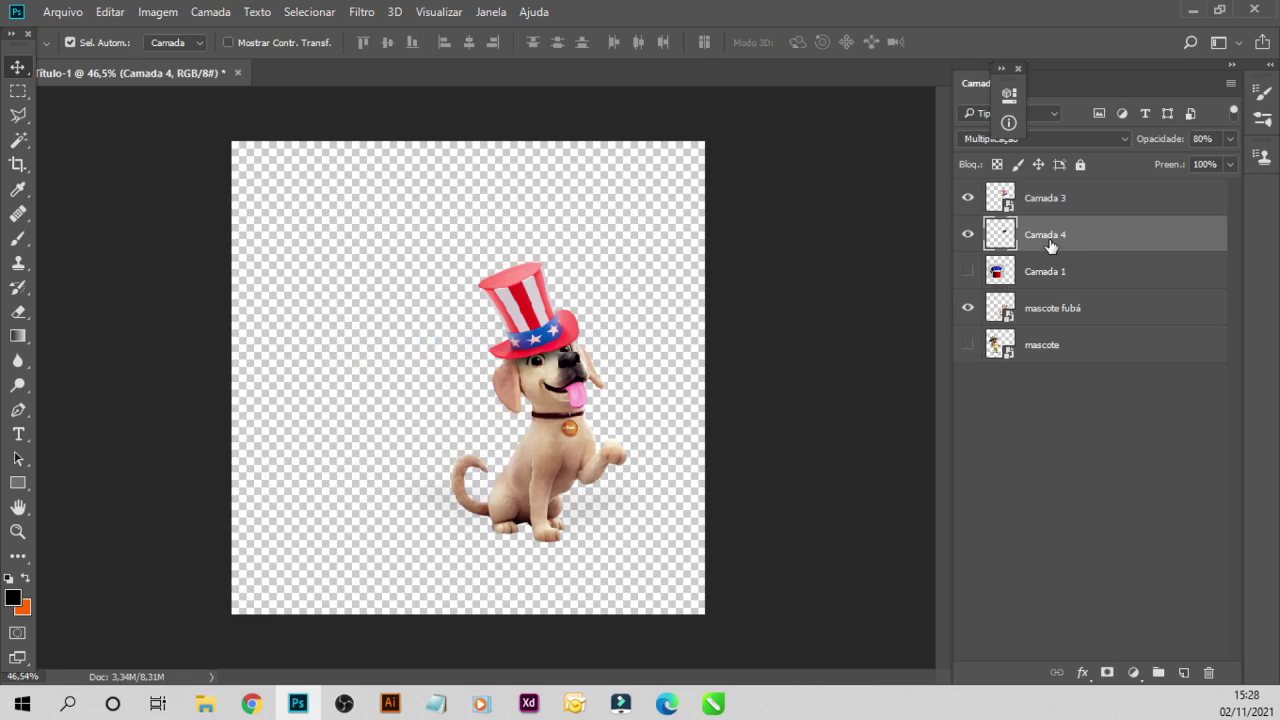
click(1040, 319)
double_click(1040, 312)
click(967, 308)
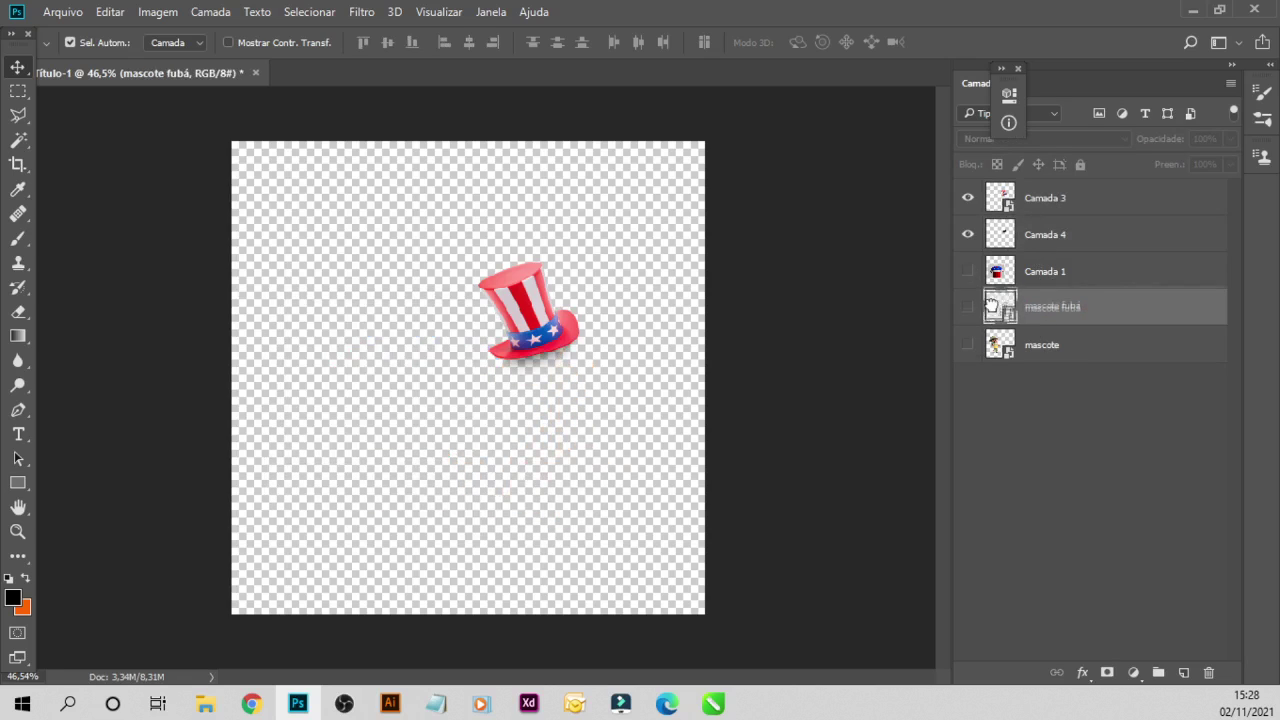
drag(1000, 308, 997, 265)
- Group Camada 3, Camada 4 and mascote fubá into Agrupar 1
click(967, 271)
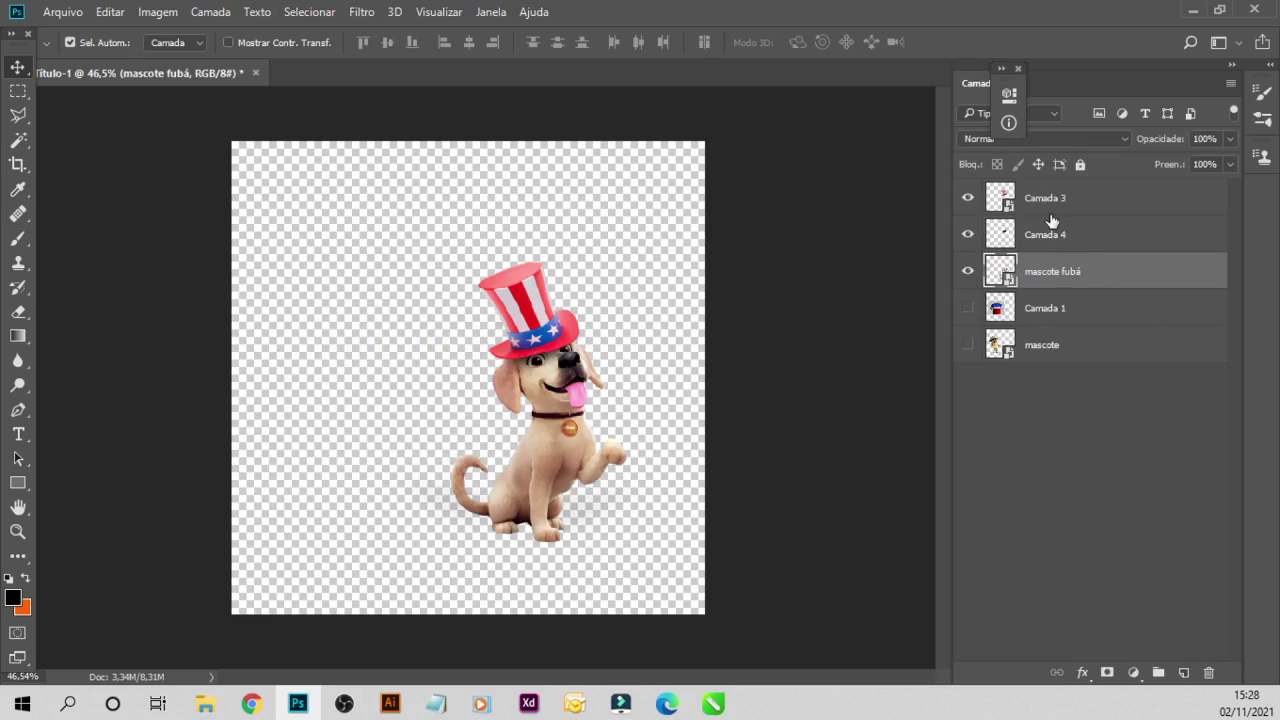
shift+click(1050, 199)
click(1158, 672)
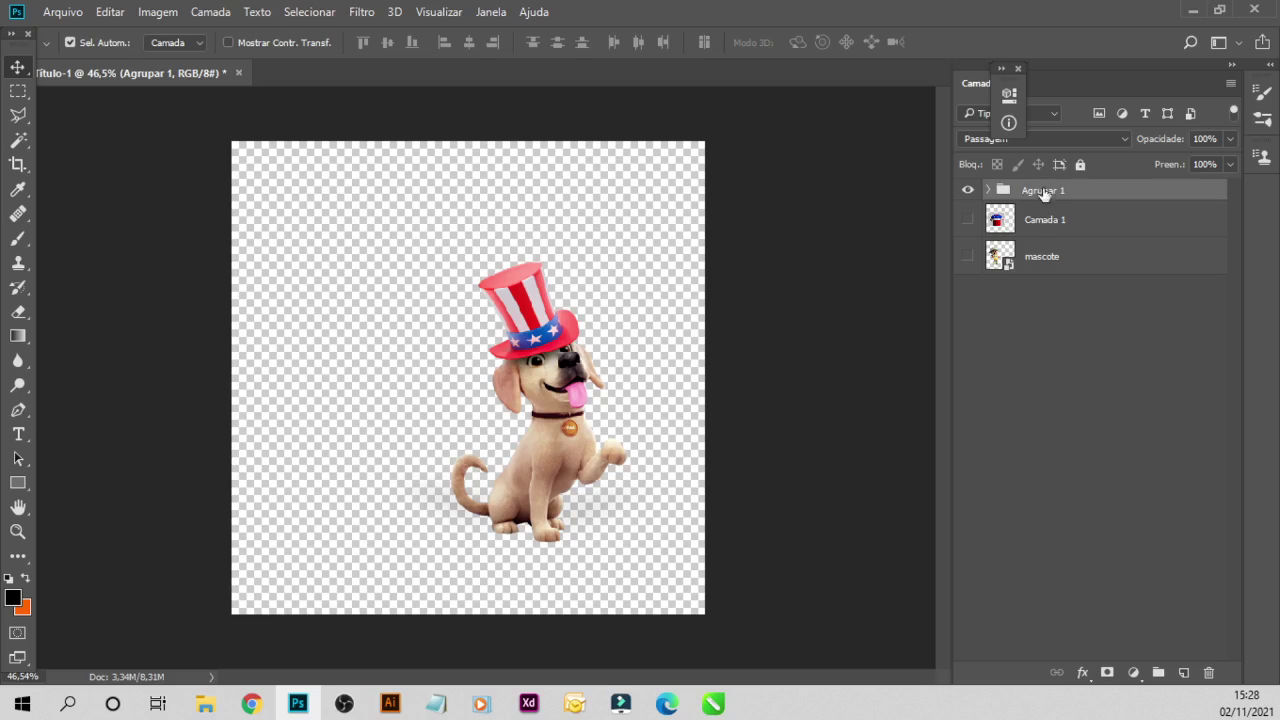
- Rename the group to Fubá, Camada 4 to sombra, and Camada 3 to cartola
double_click(1033, 191)
text(Fubá)
key(Return)
click(988, 190)
double_click(1055, 257)
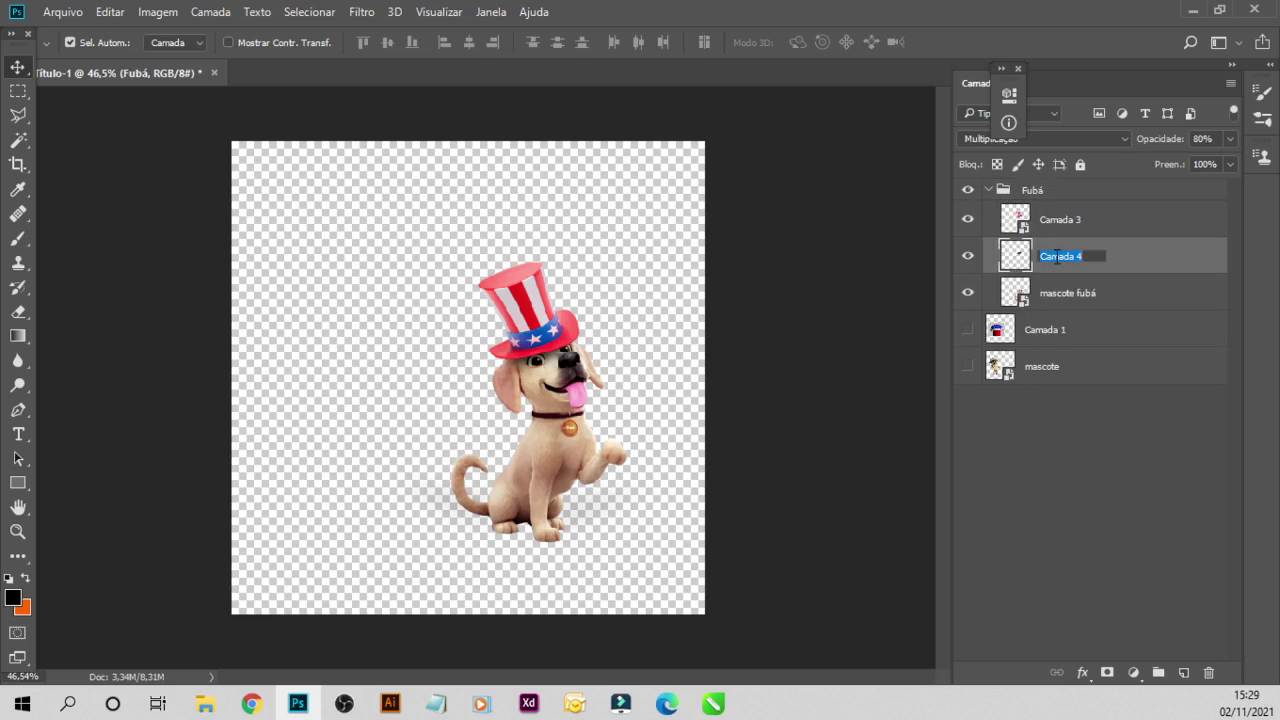
text(sombra)
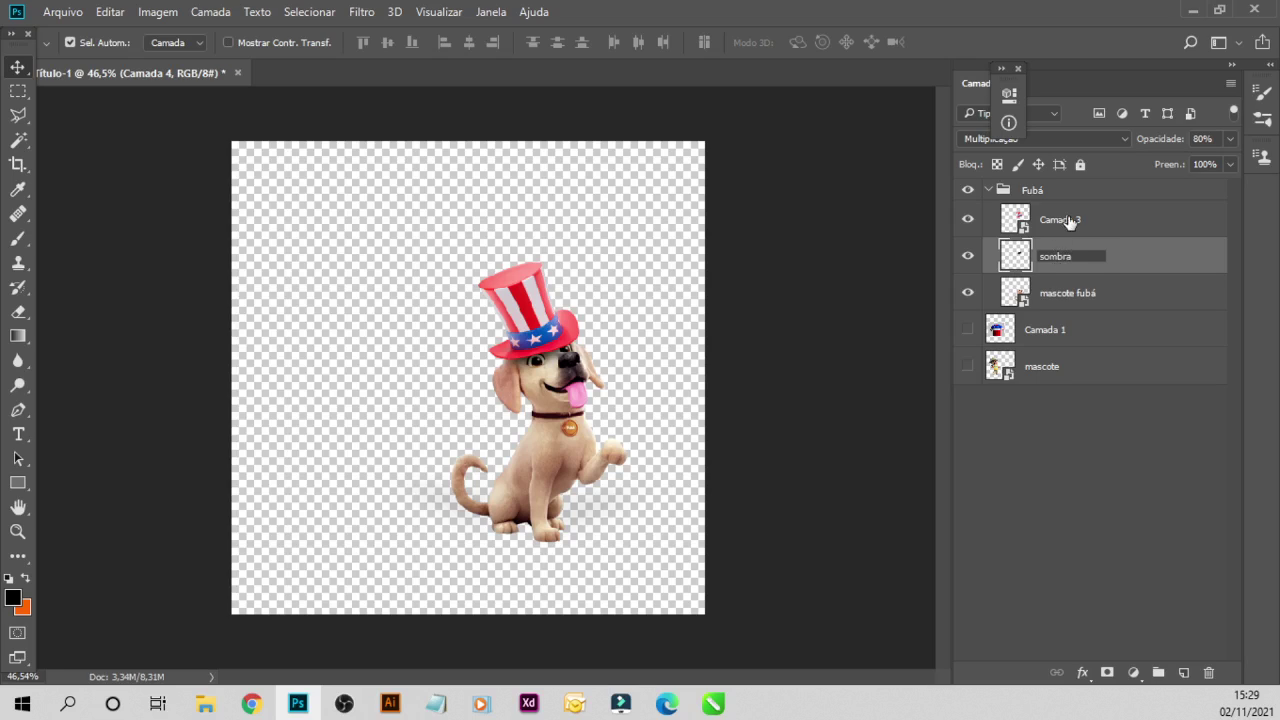
double_click(1068, 220)
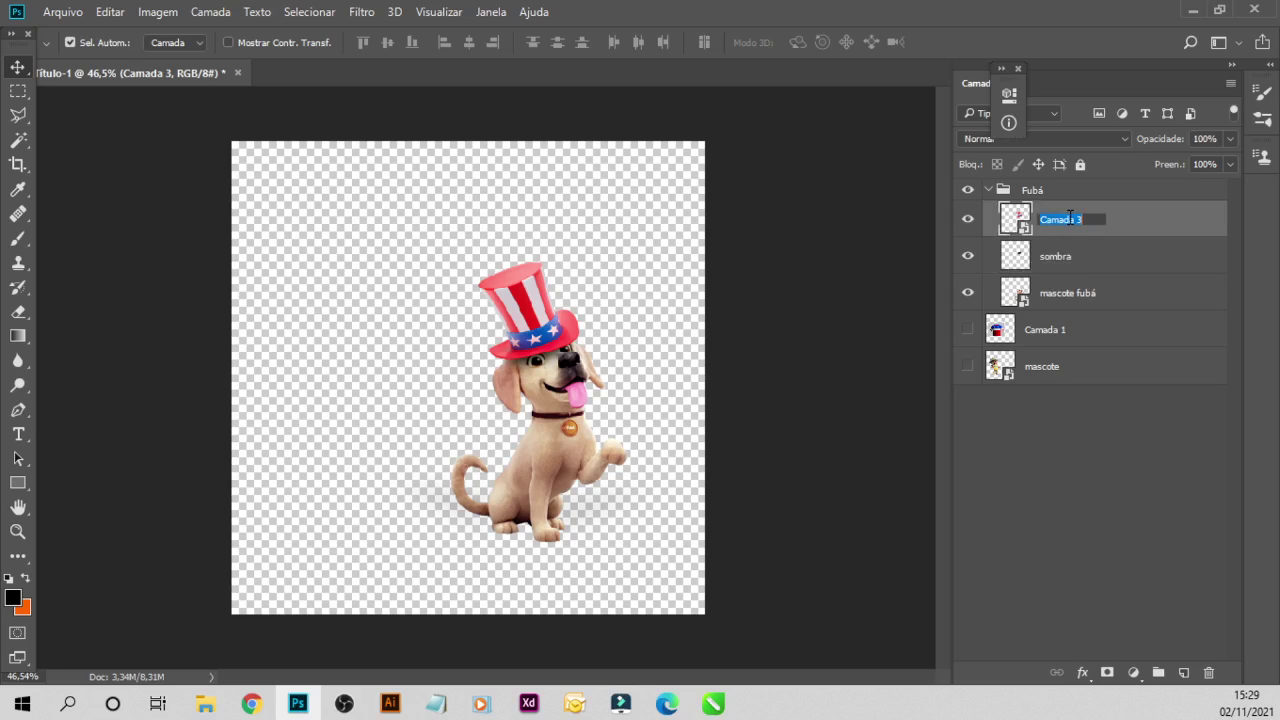
text(cartola)
double_click(1062, 330)
- Name the jersey layer camisa, show camisa and mascote, and hide the Fubá group
text(c)
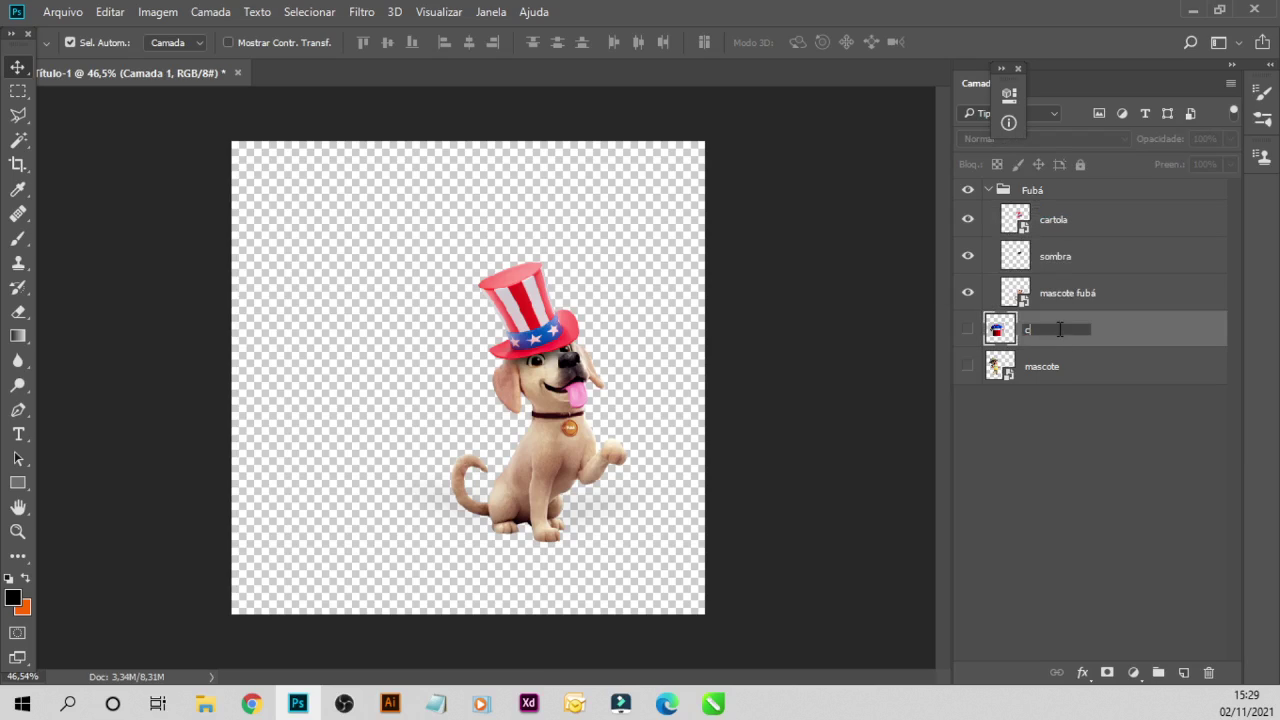
click(1060, 375)
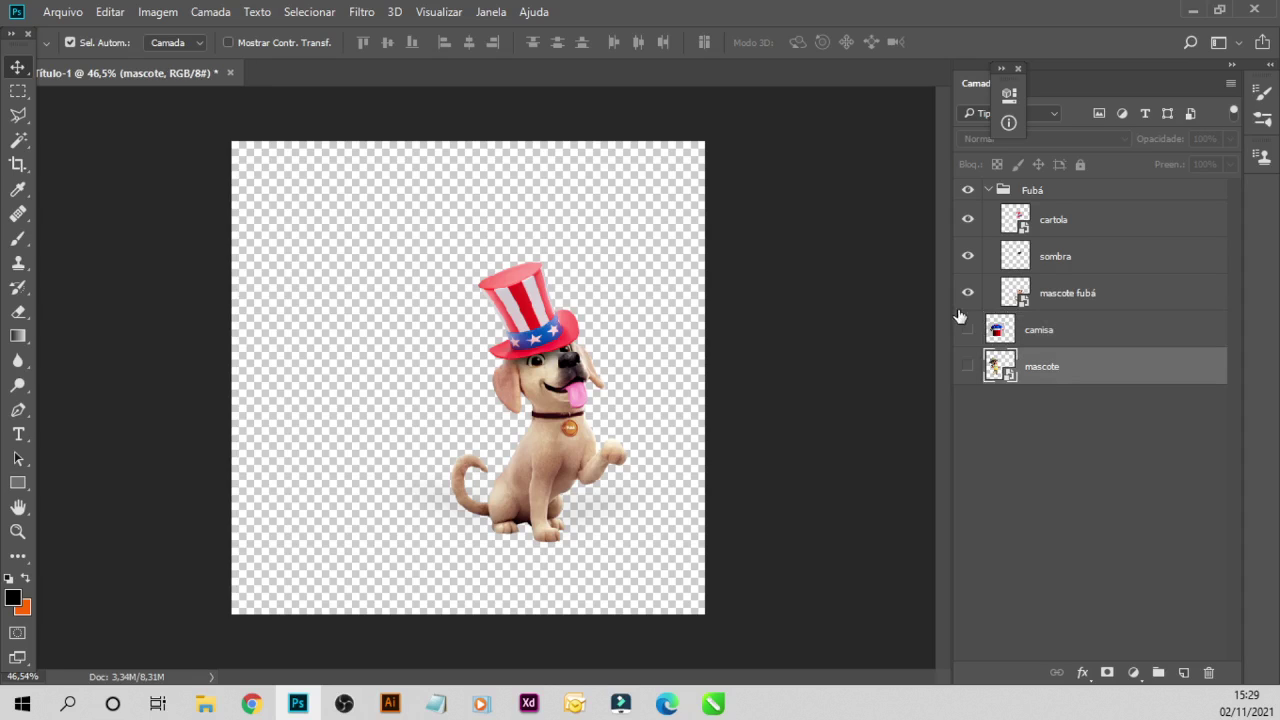
click(967, 329)
click(967, 366)
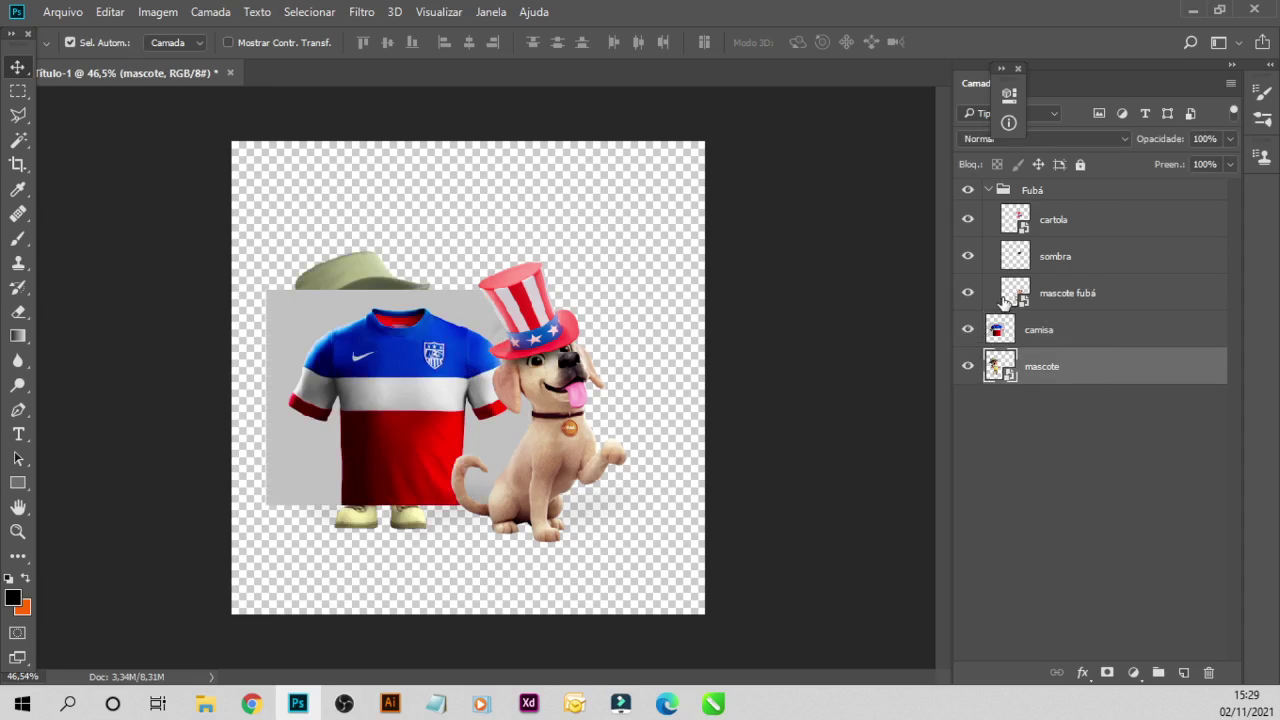
click(988, 190)
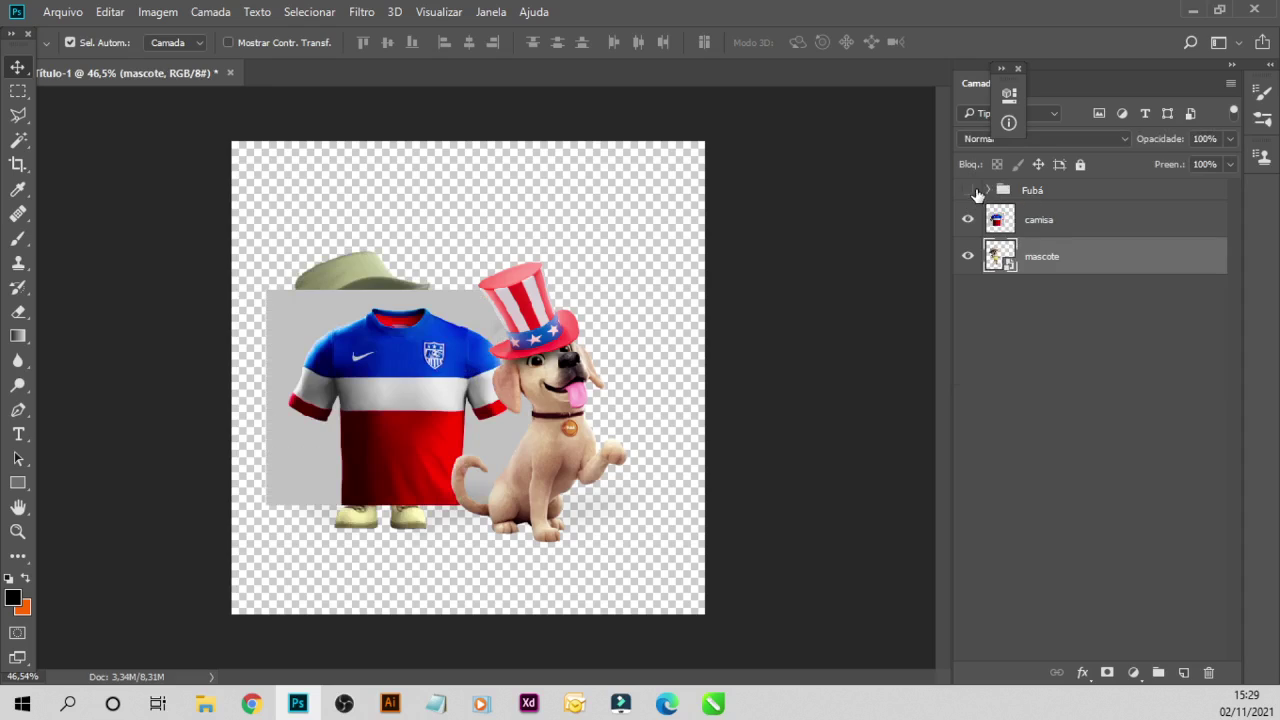
click(967, 190)
- Group the camisa and mascote layers and name the group Mascote
click(1045, 222)
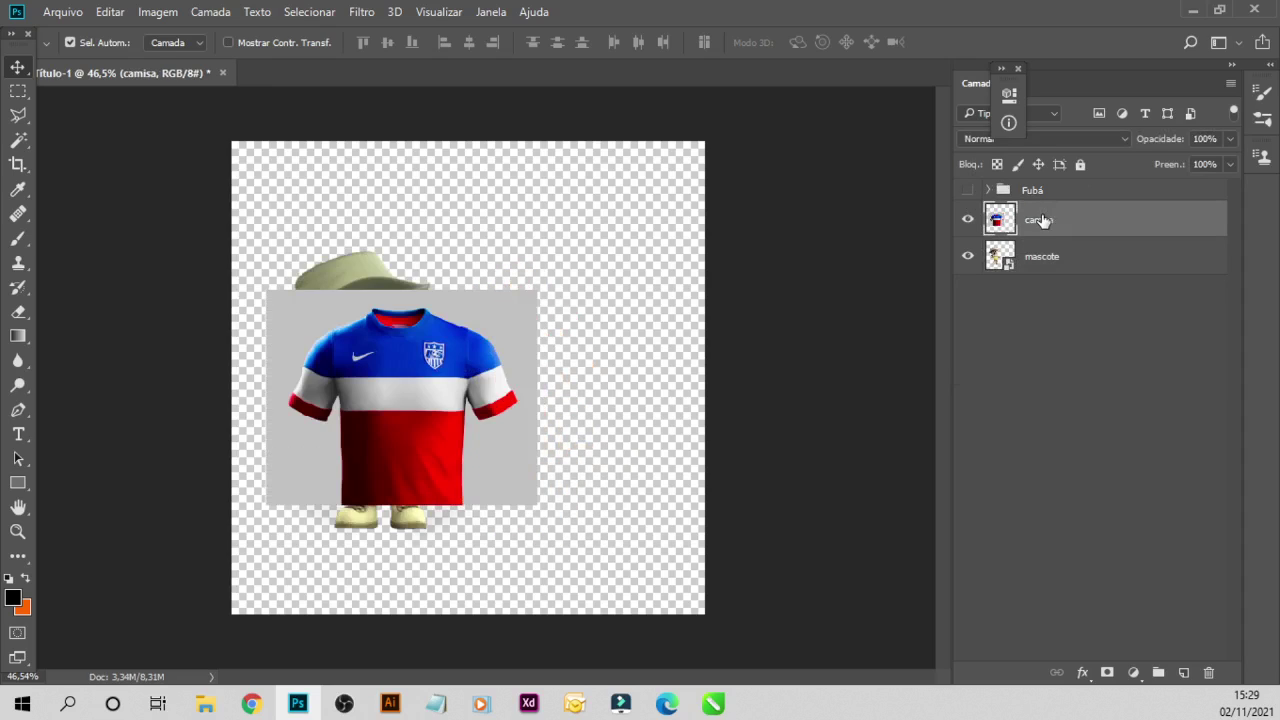
ctrl+click(1050, 252)
click(1156, 659)
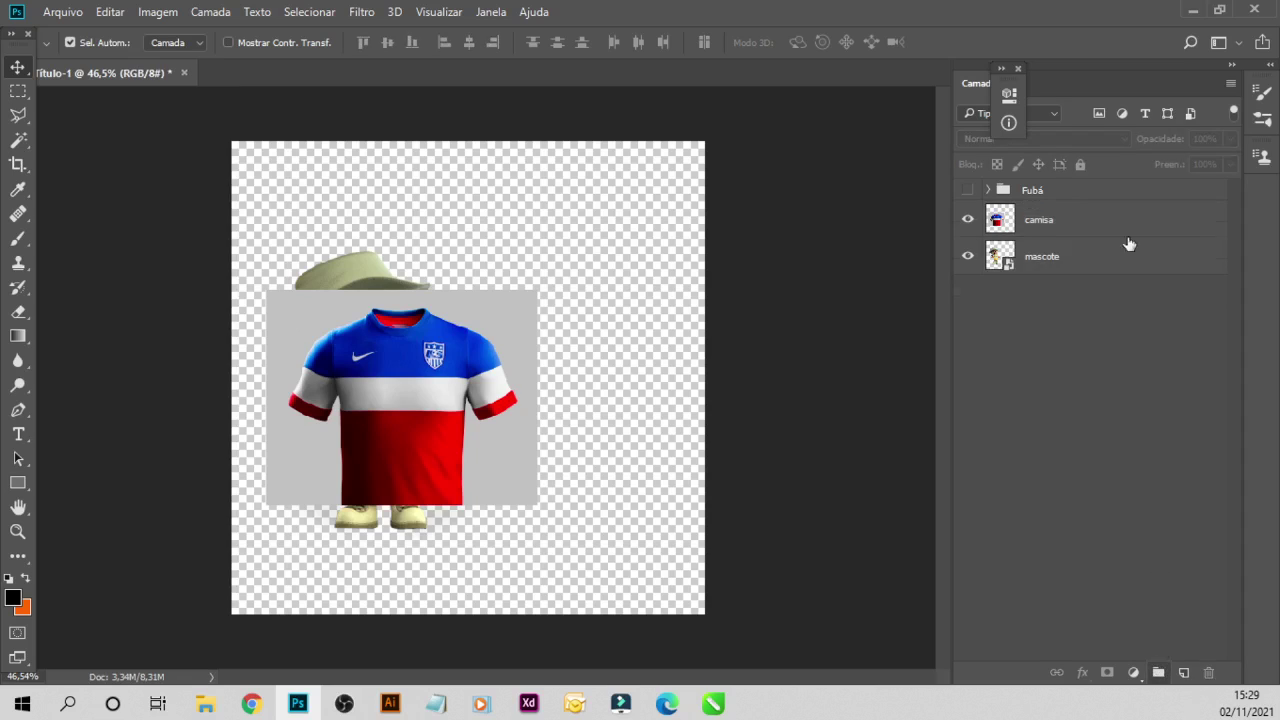
key(ctrl+g)
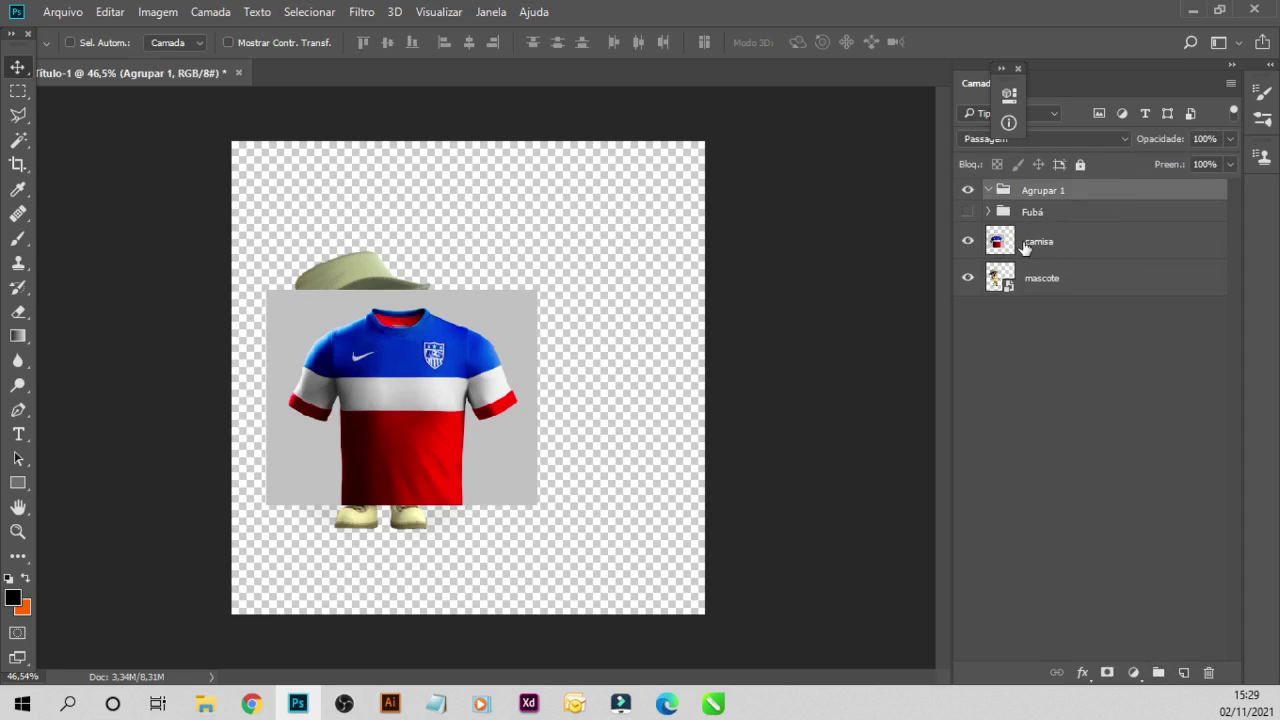
key(ctrl+z)
click(1026, 228)
ctrl+click(1040, 265)
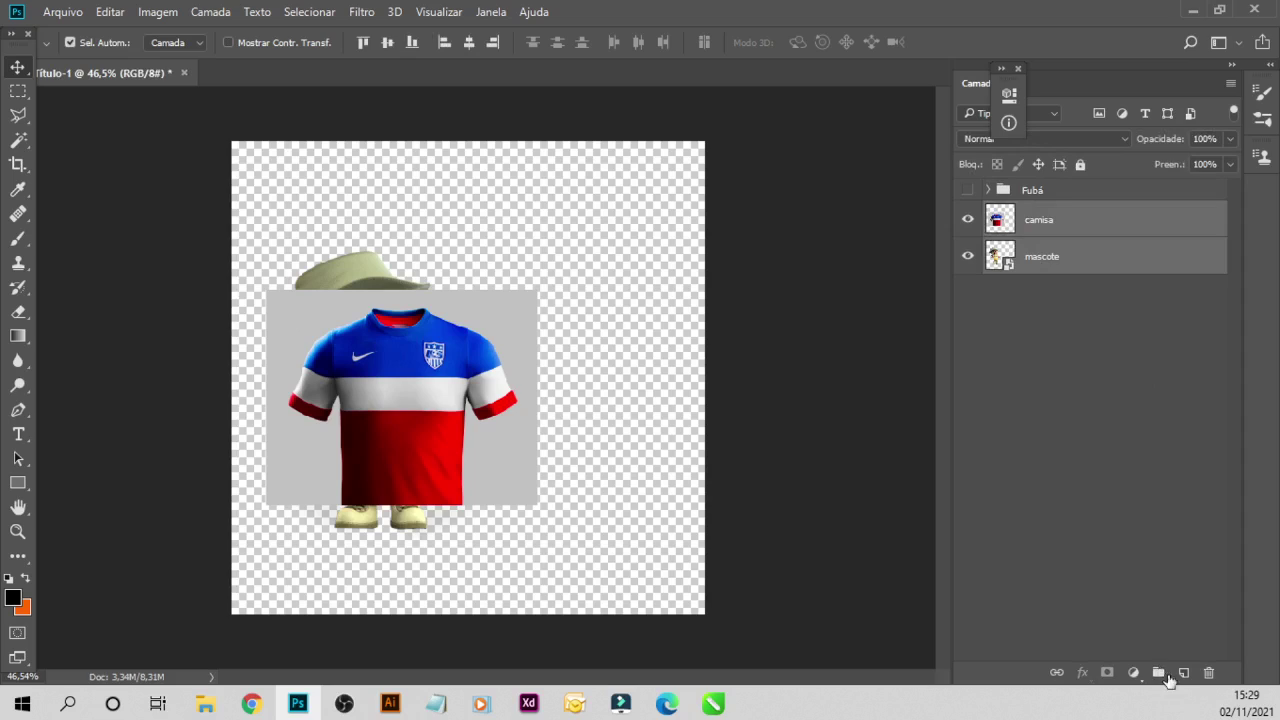
click(1160, 674)
double_click(1043, 211)
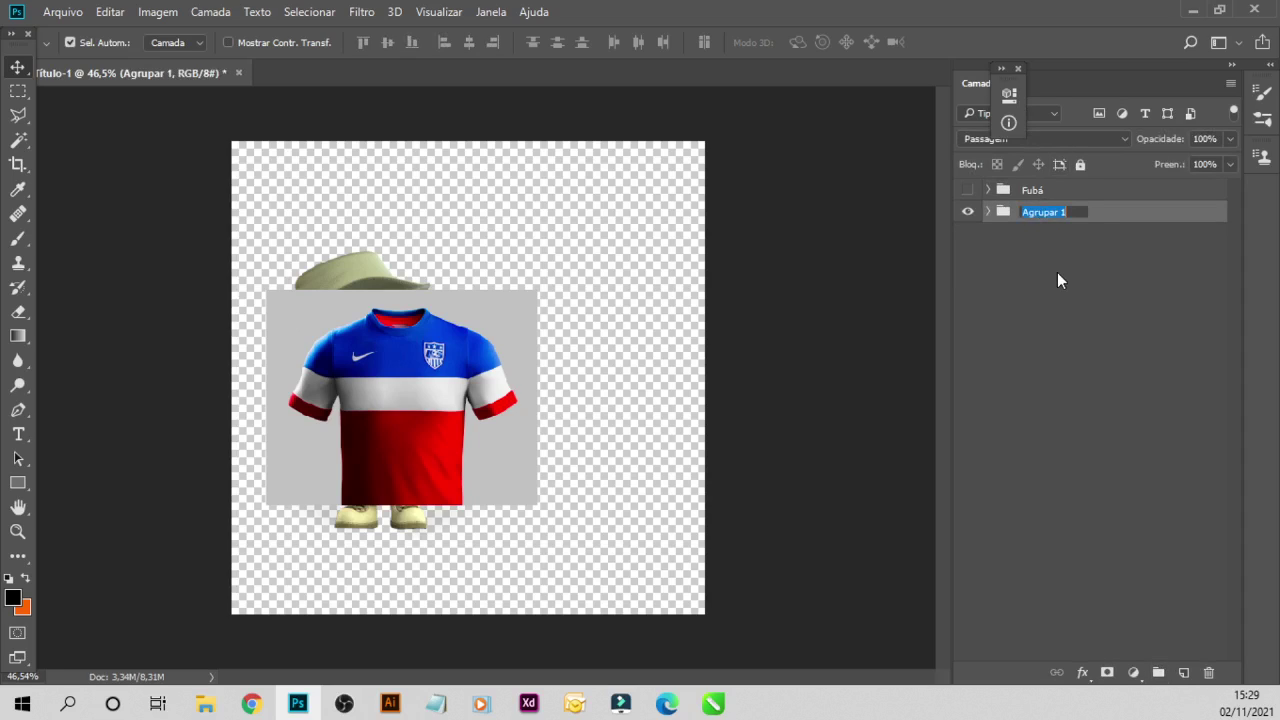
text(Max)
text(scote)
key(Return)
- Nudge the camisa jersey photo up about 23 px over the mascot's body
click(988, 211)
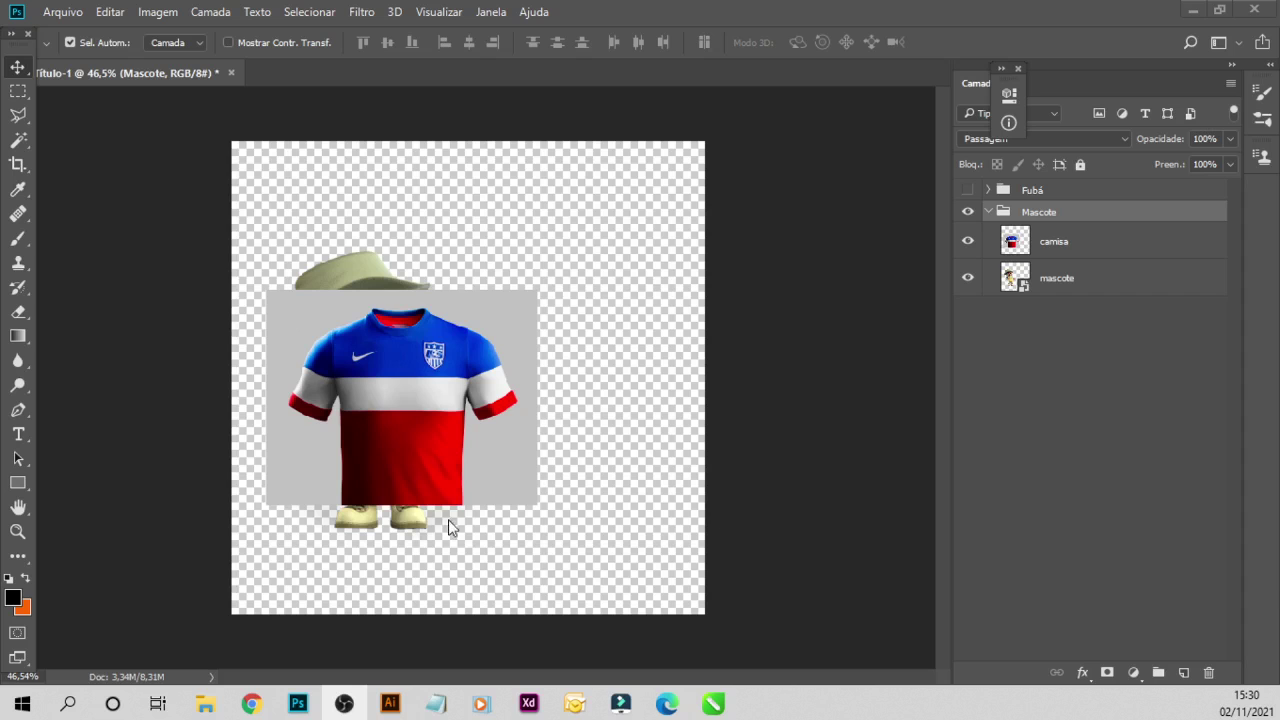
scroll(253, 455, up, 1)
scroll(292, 453, up, 1)
scroll(289, 463, up, 1)
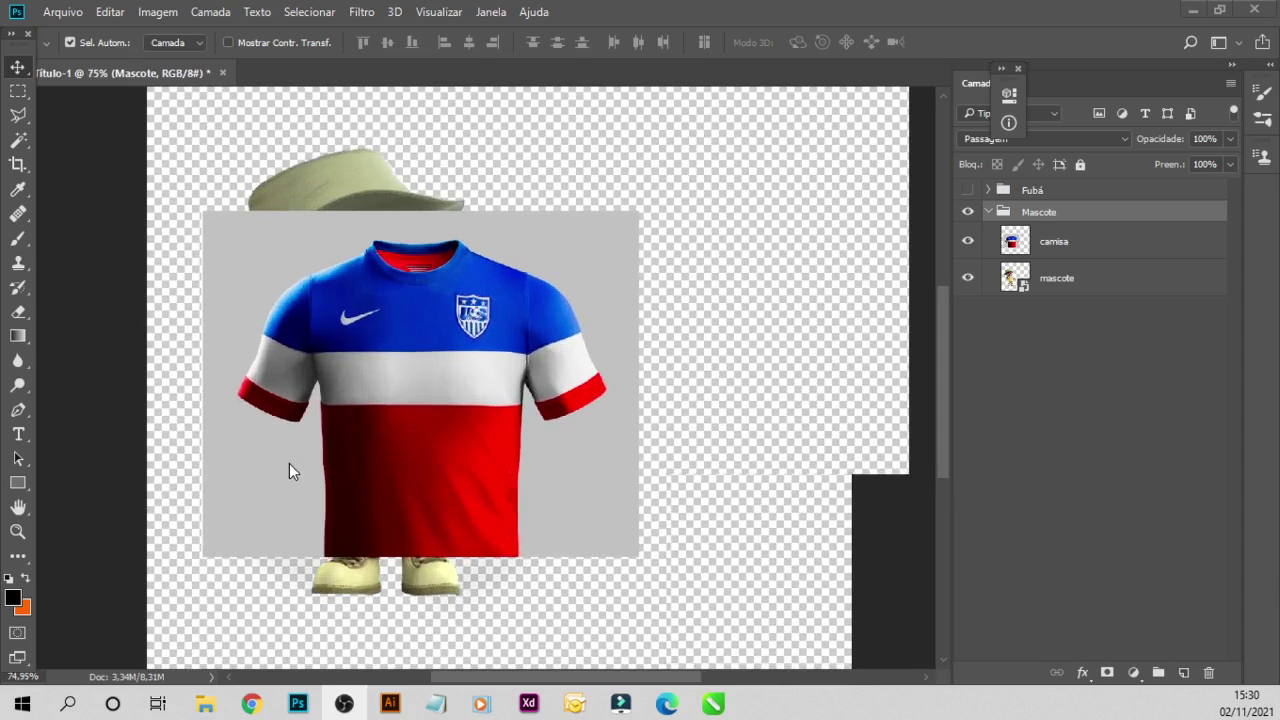
scroll(291, 470, up, 2)
scroll(291, 470, up, 1)
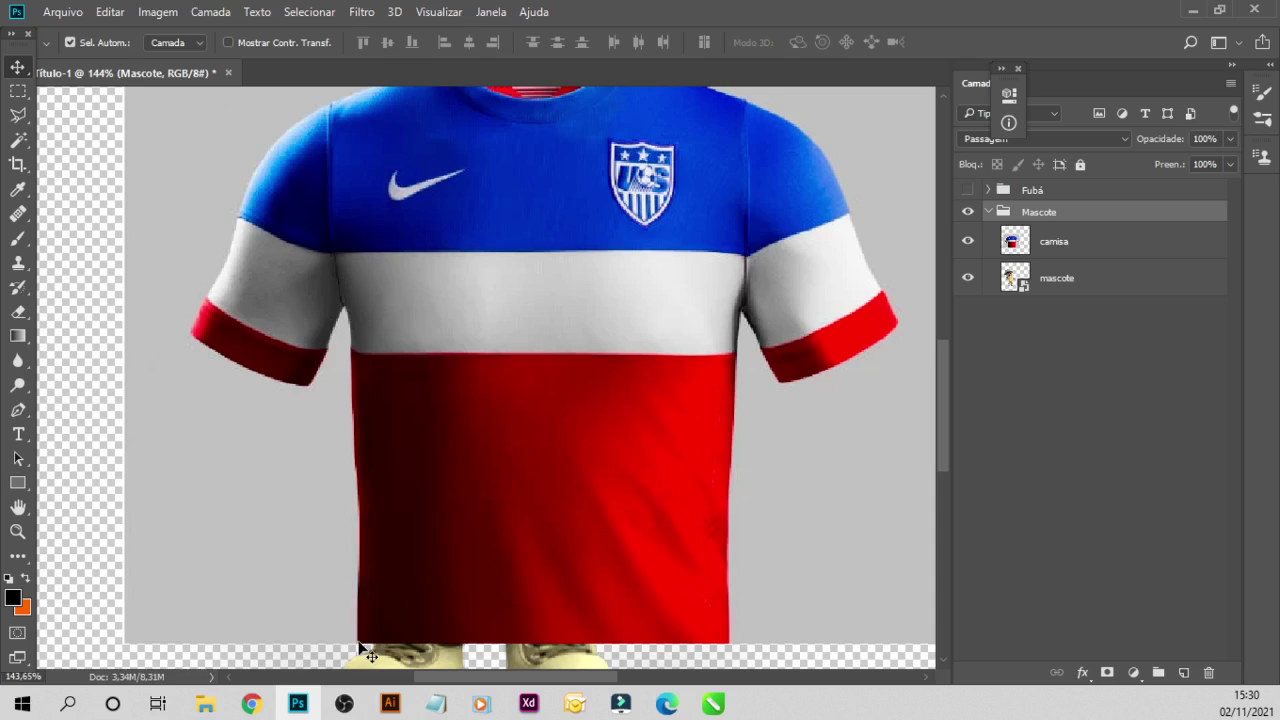
click(371, 528)
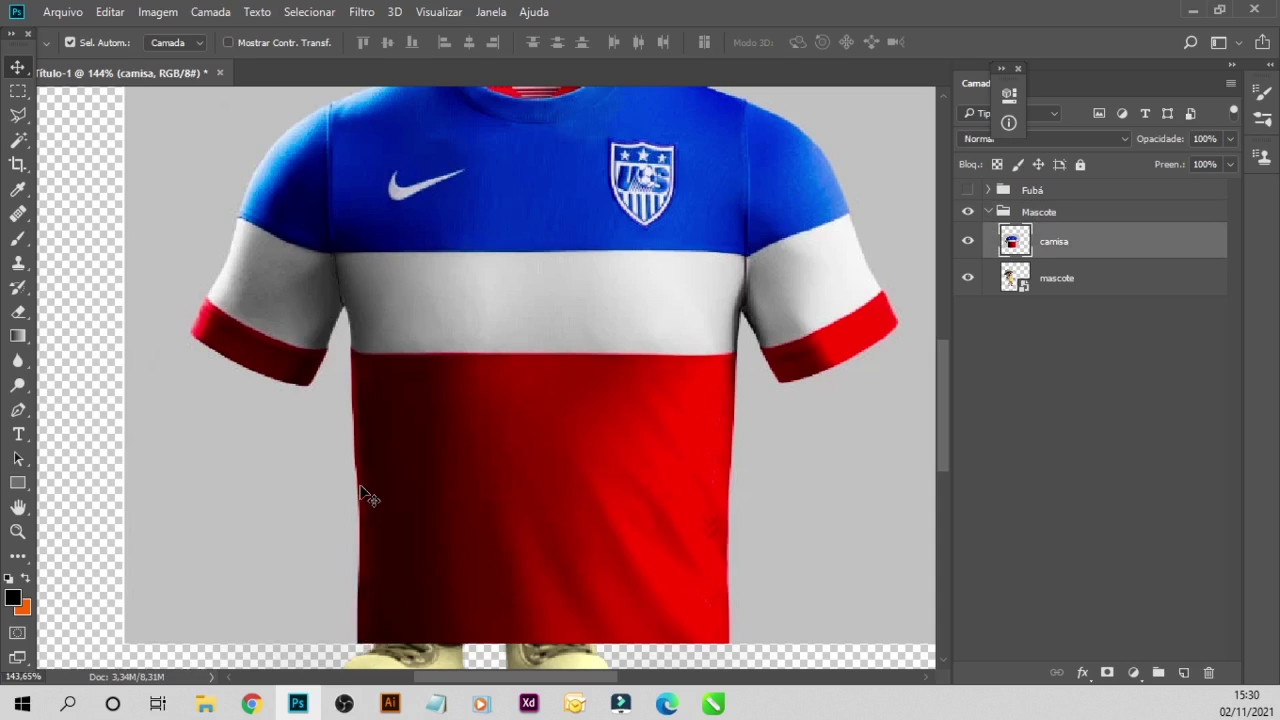
drag(366, 497, 366, 474)
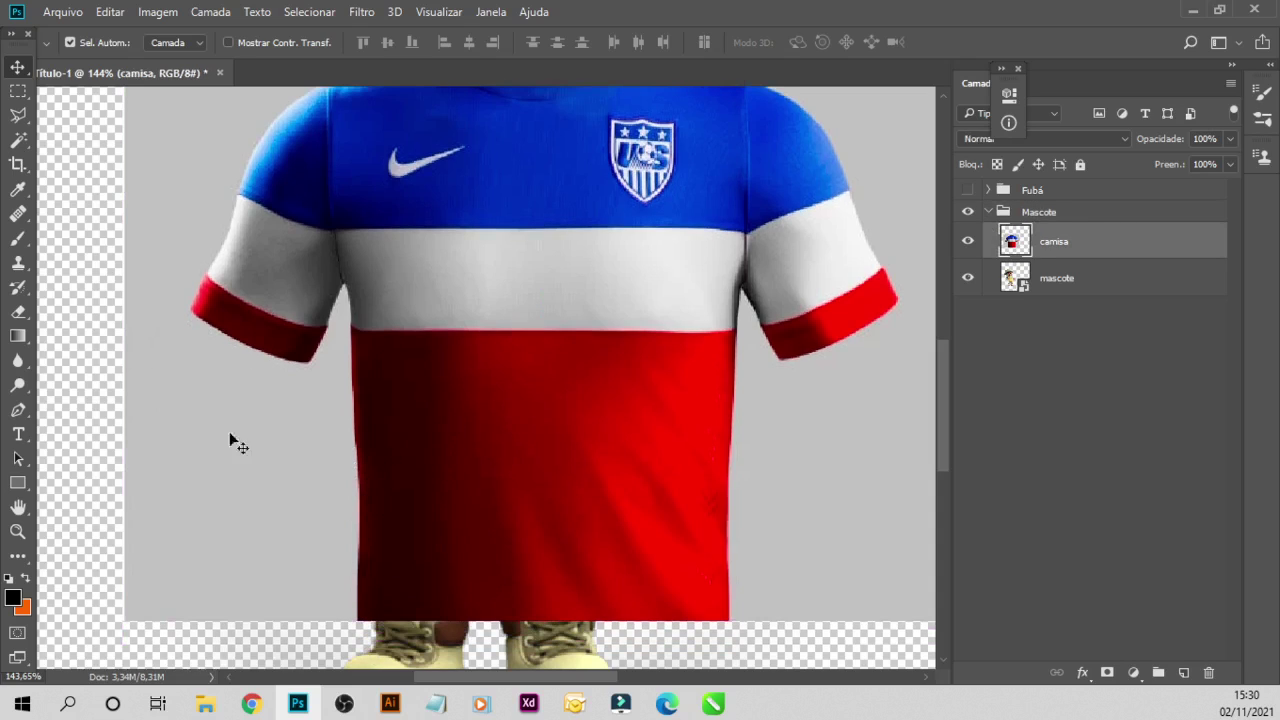
- Start a Pen shape path up the jersey's left side to the armpit and under the sleeve
click(18, 410)
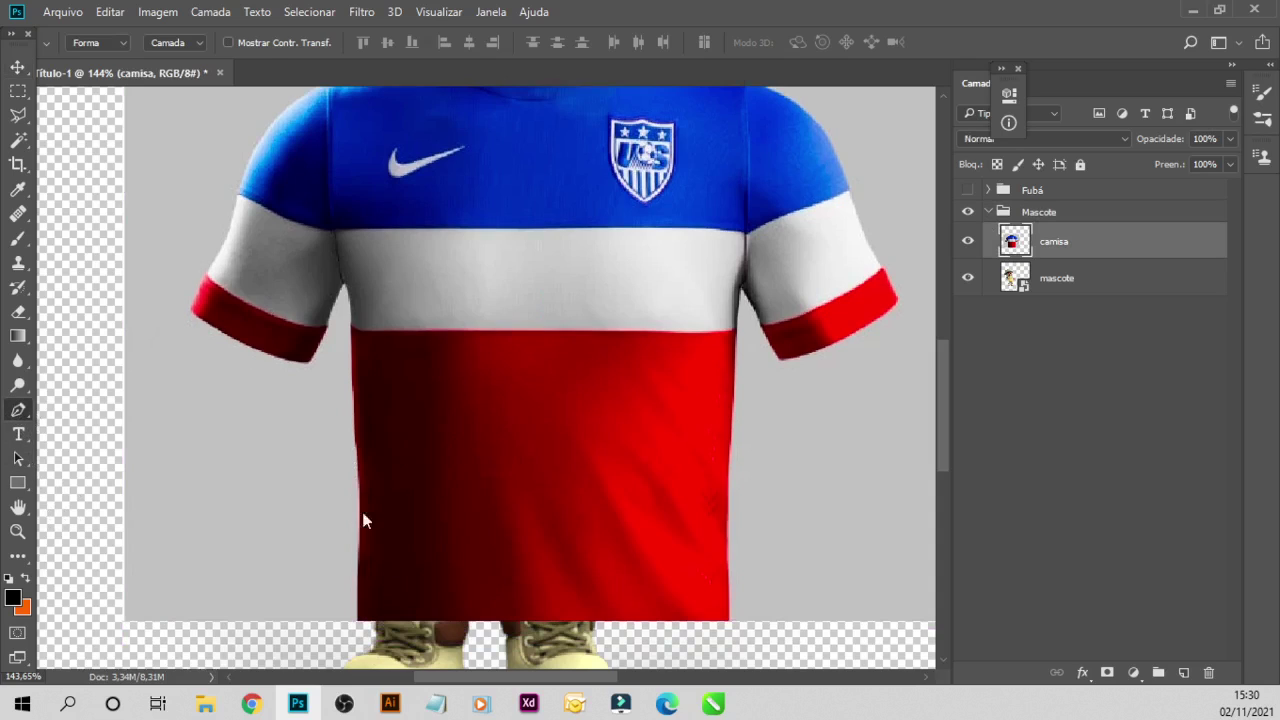
click(362, 449)
drag(357, 440, 349, 381)
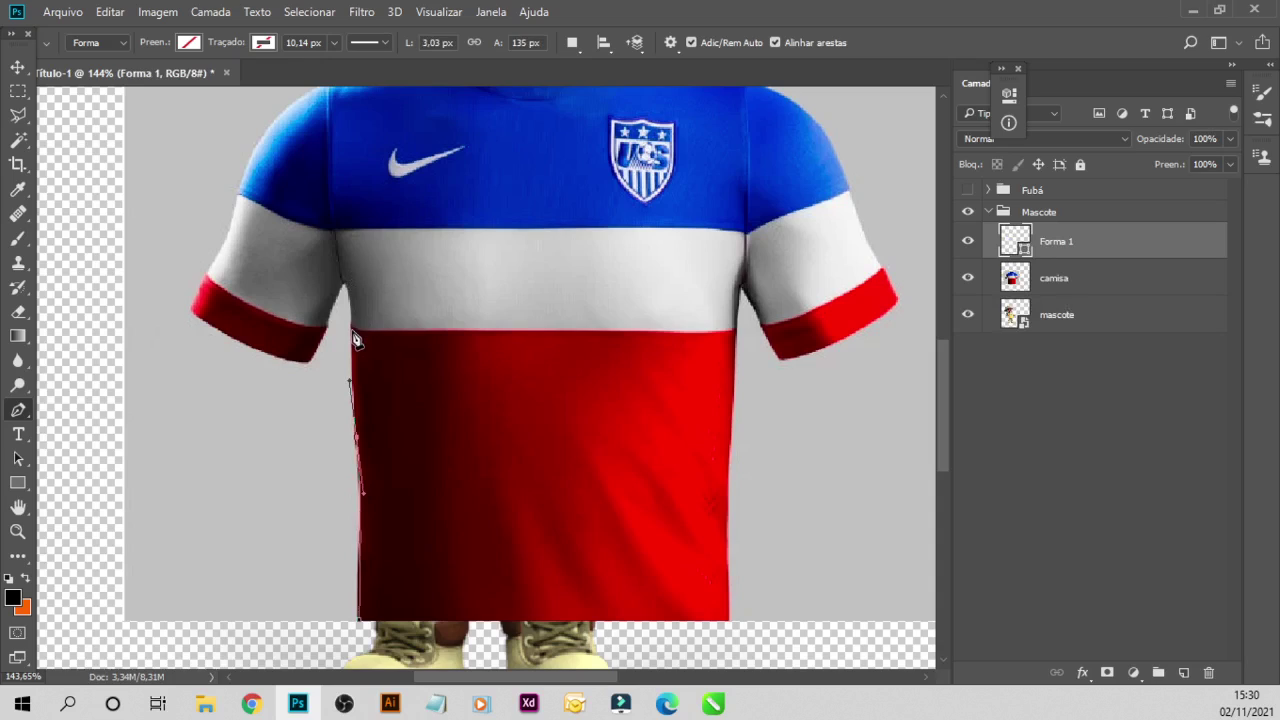
click(354, 330)
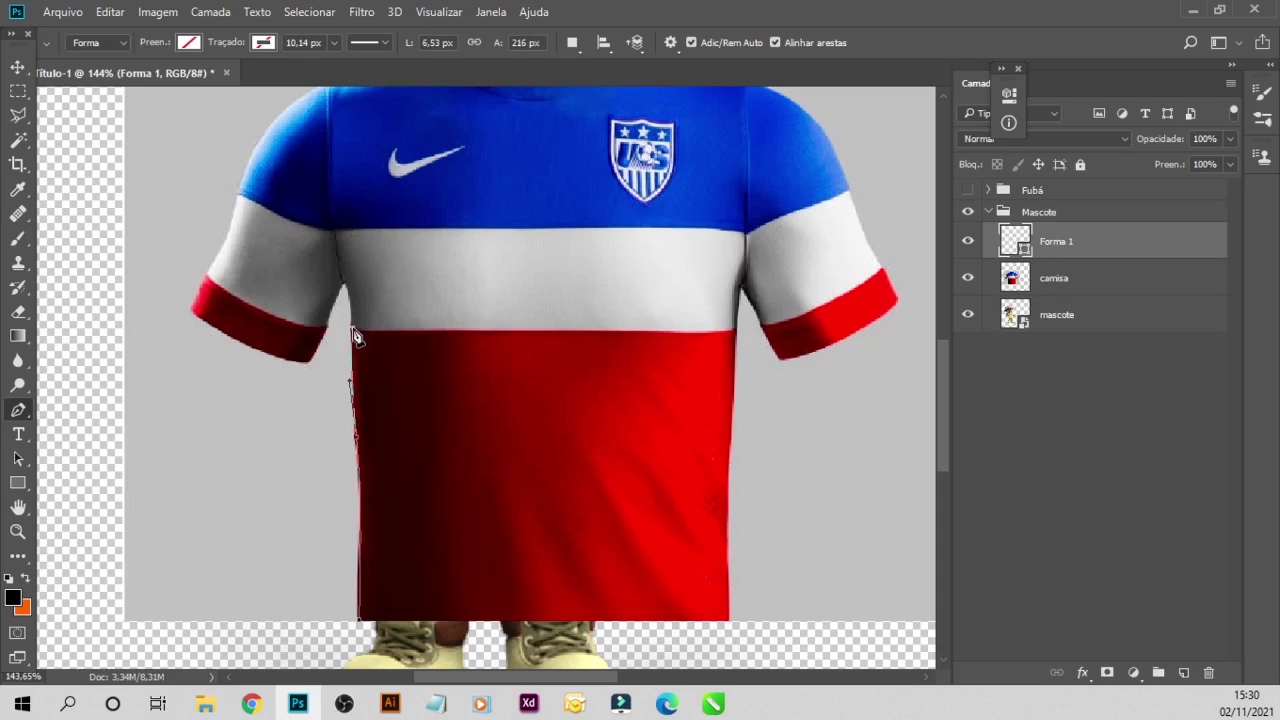
click(345, 280)
click(335, 268)
drag(327, 325, 331, 292)
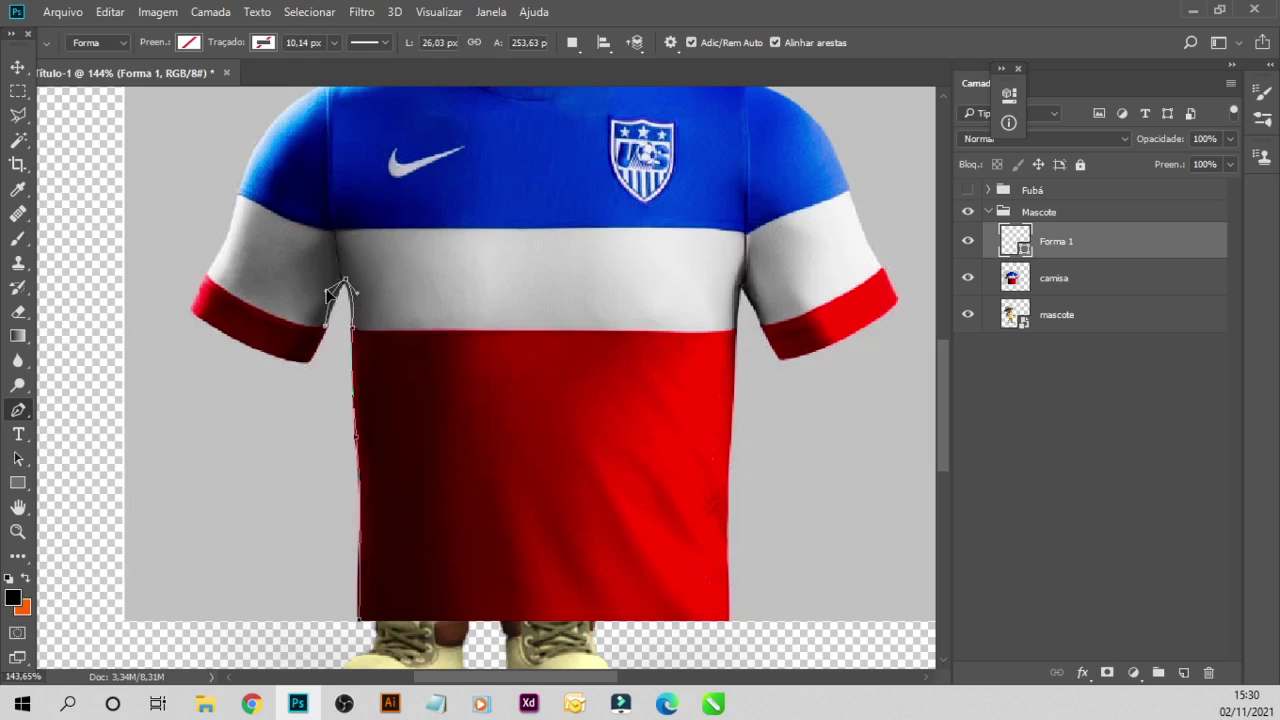
drag(338, 295, 326, 324)
- Continue the path around the left sleeve's cuff and up its outer edge
click(310, 362)
drag(192, 309, 241, 357)
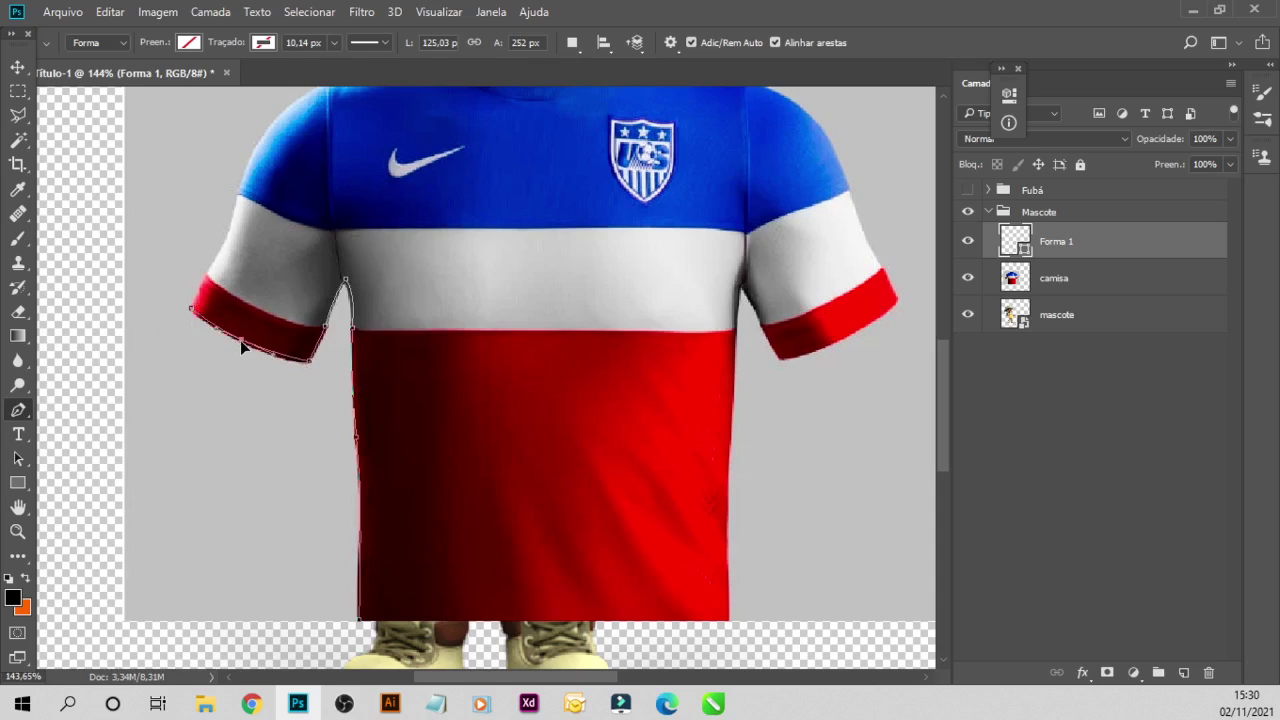
click(240, 341)
click(221, 250)
click(240, 198)
drag(237, 175, 248, 178)
scroll(286, 226, up, 3)
scroll(326, 234, up, 2)
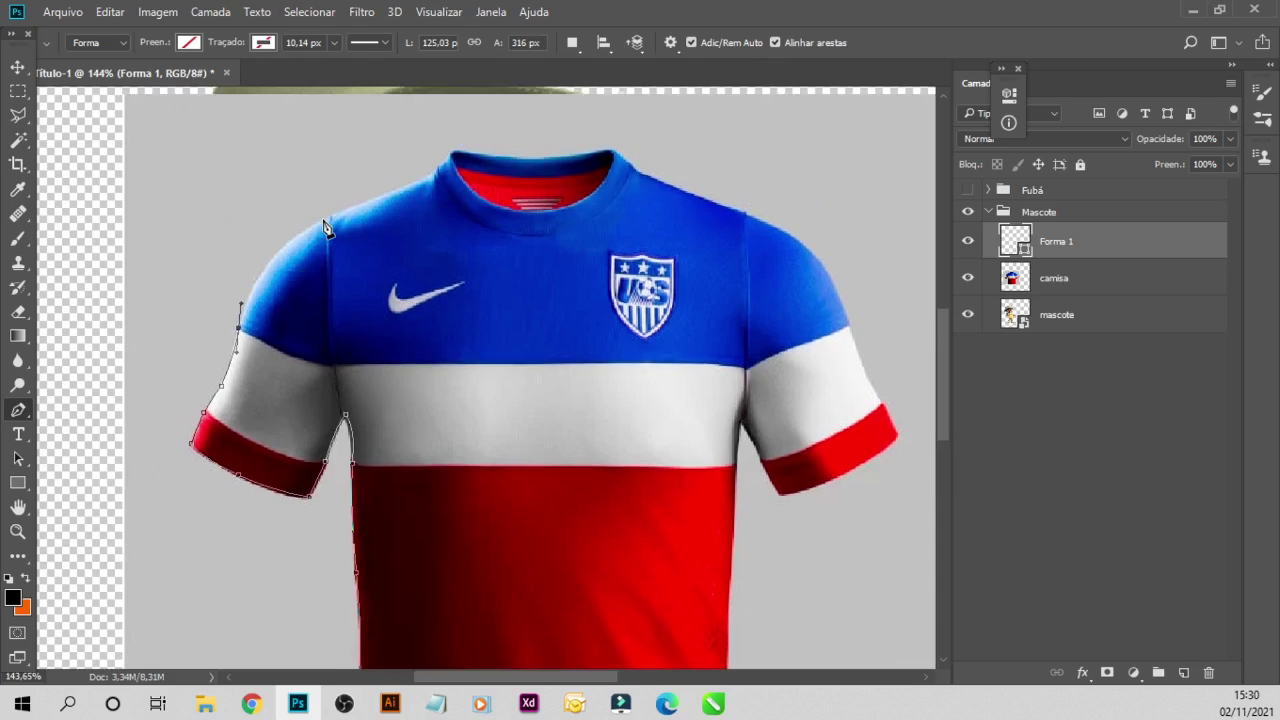
- Trace along the left shoulder and curve the path around the collar neckline
mouse_move(324, 220)
mouse_down()
mouse_move(365, 189)
mouse_move(364, 200)
mouse_up()
click(437, 172)
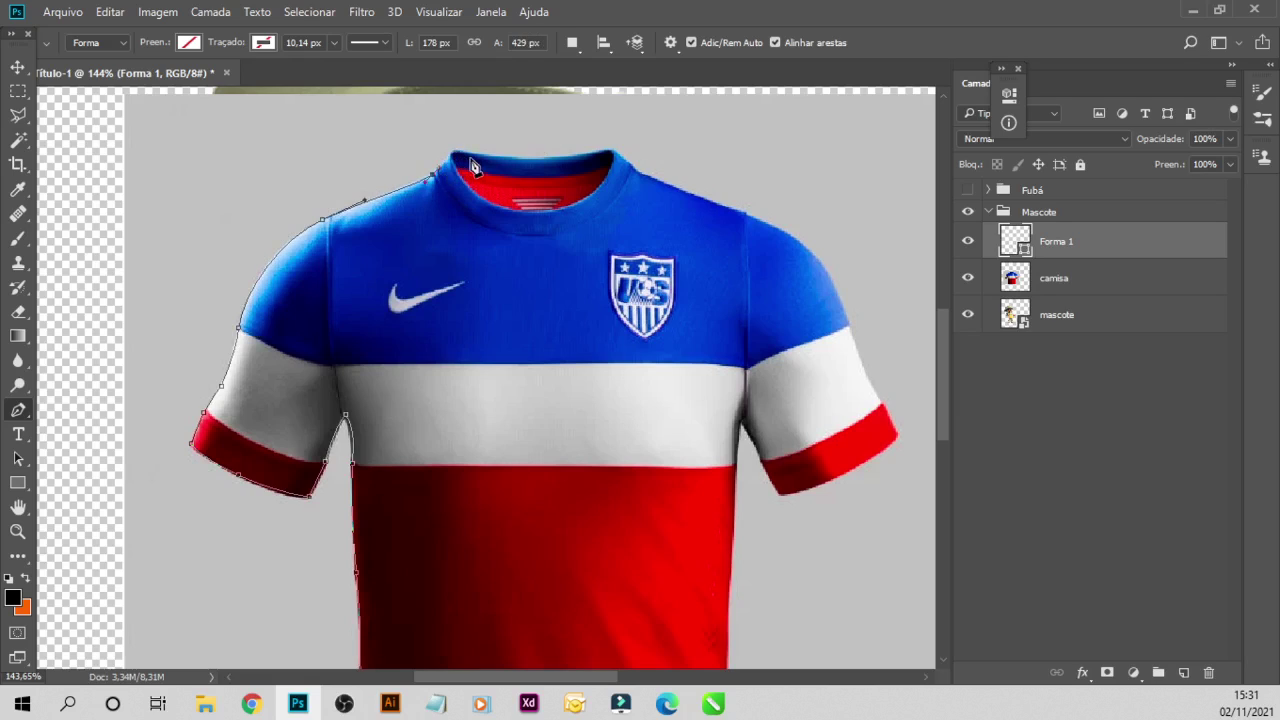
click(449, 155)
click(615, 161)
drag(530, 208, 533, 215)
drag(613, 209, 608, 209)
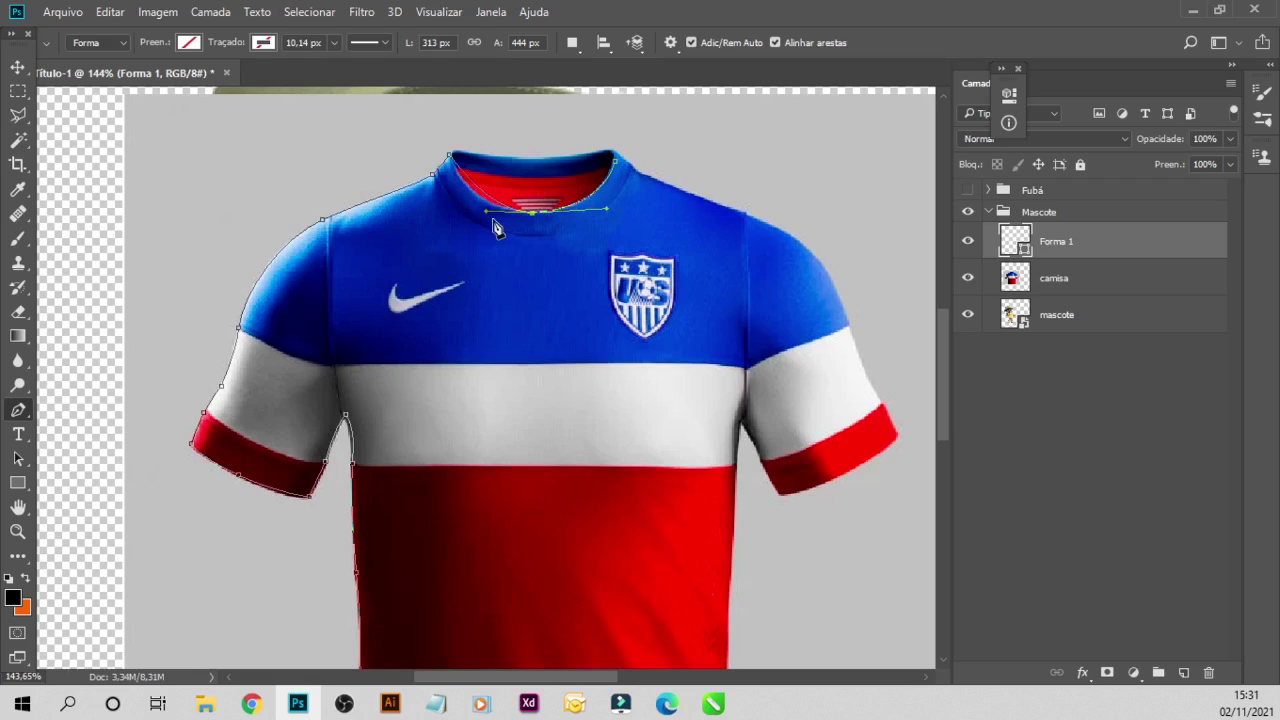
drag(484, 214, 452, 212)
- Extend the path along the right shoulder and down the right sleeve
click(635, 171)
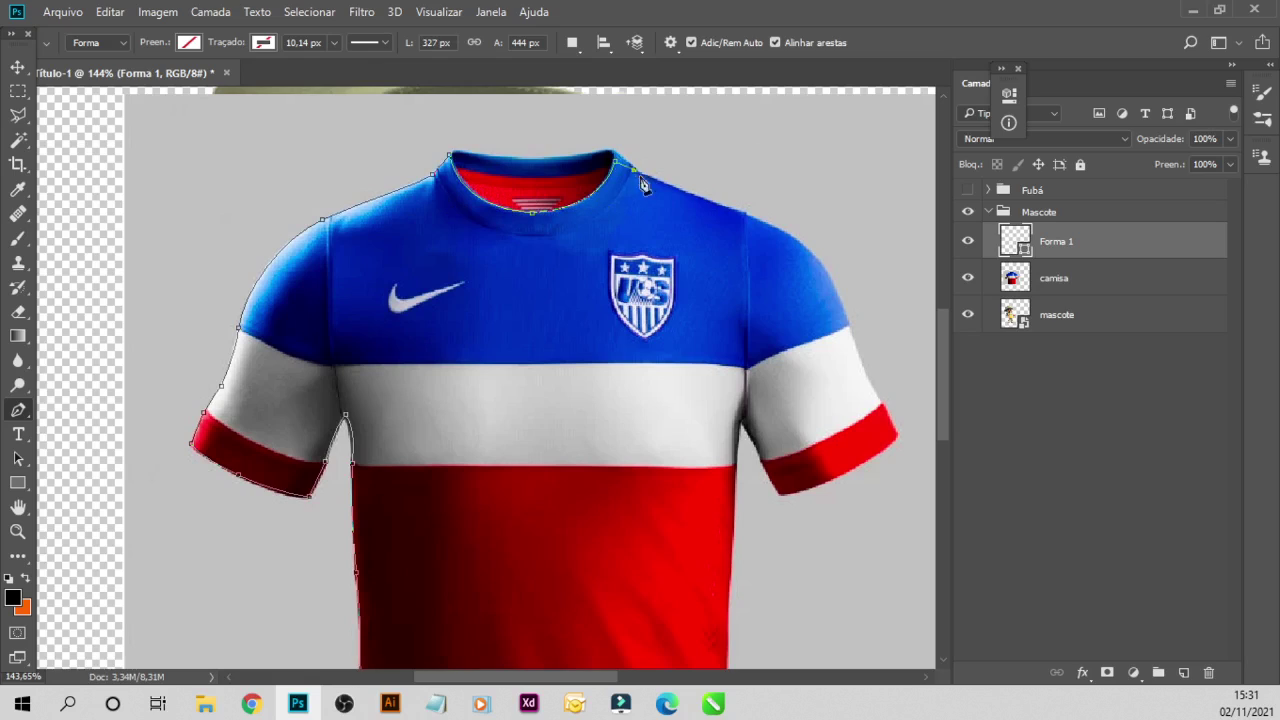
click(742, 213)
drag(680, 199, 678, 195)
click(822, 268)
drag(805, 263, 806, 250)
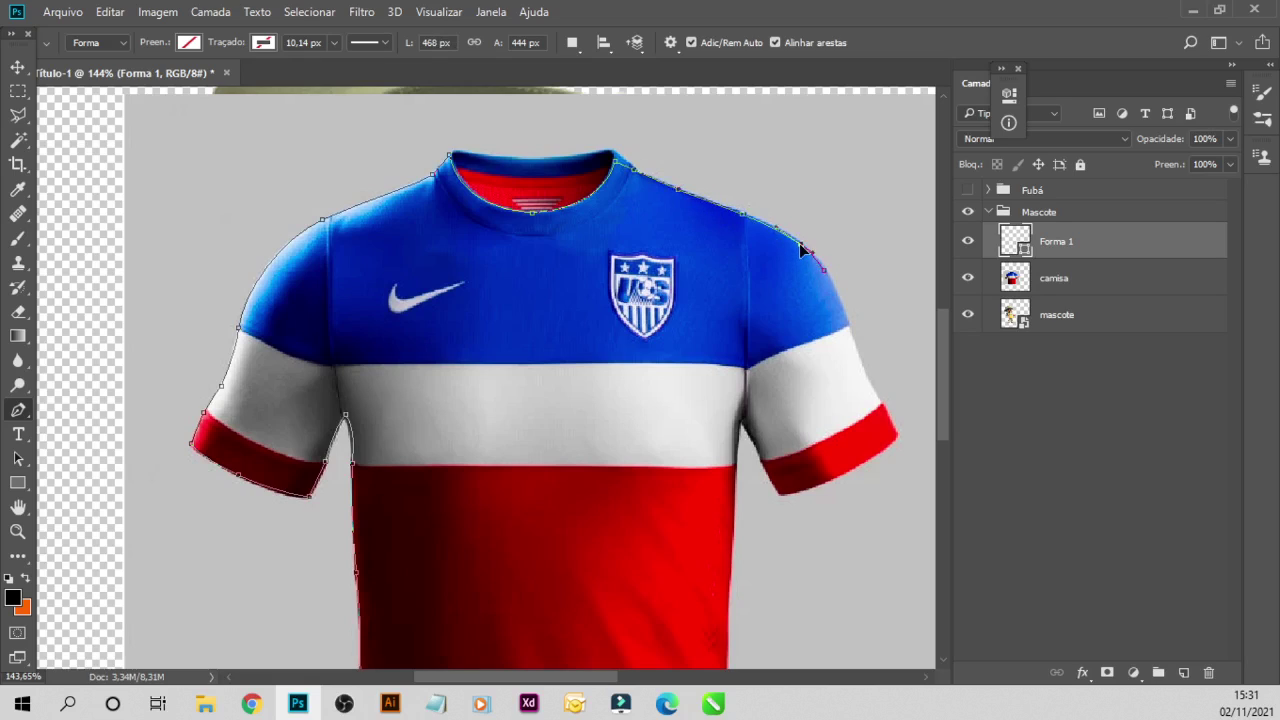
click(862, 364)
drag(866, 384, 872, 406)
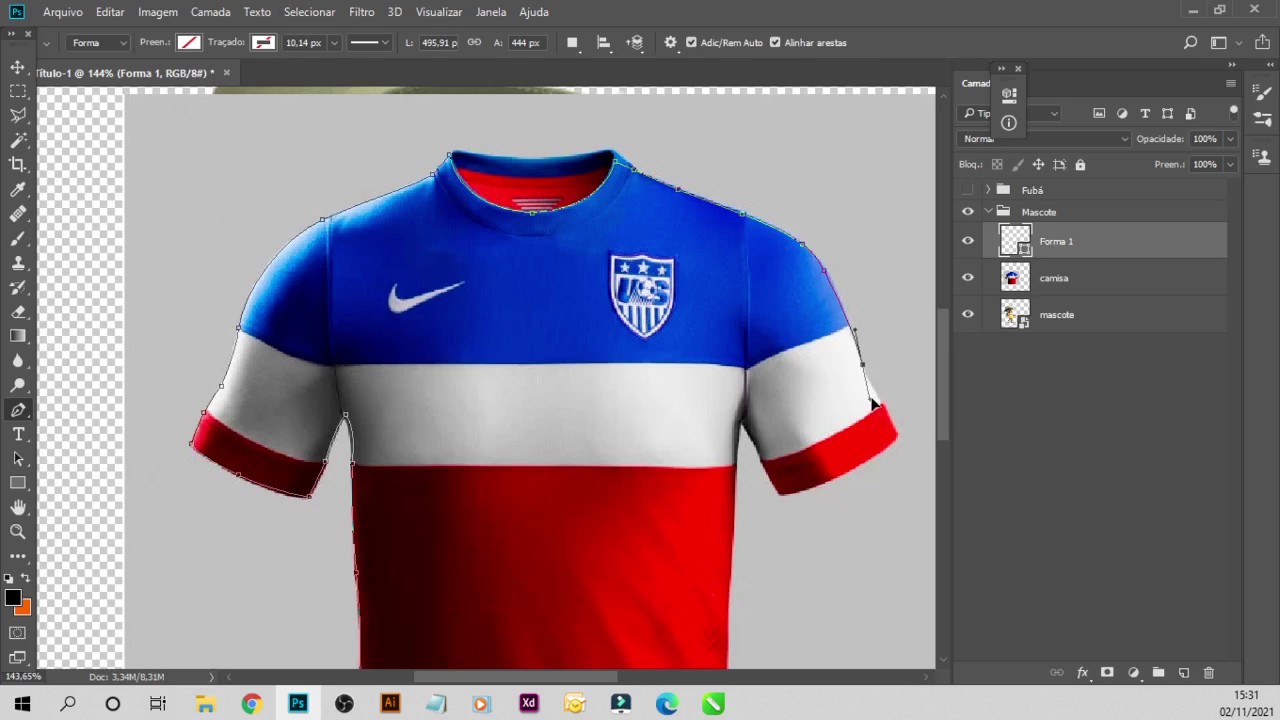
- Trace around the right cuff, bending its edge to match the sleeve hem
click(898, 435)
click(778, 494)
drag(849, 460, 848, 470)
key(ctrl+z)
drag(846, 464, 843, 476)
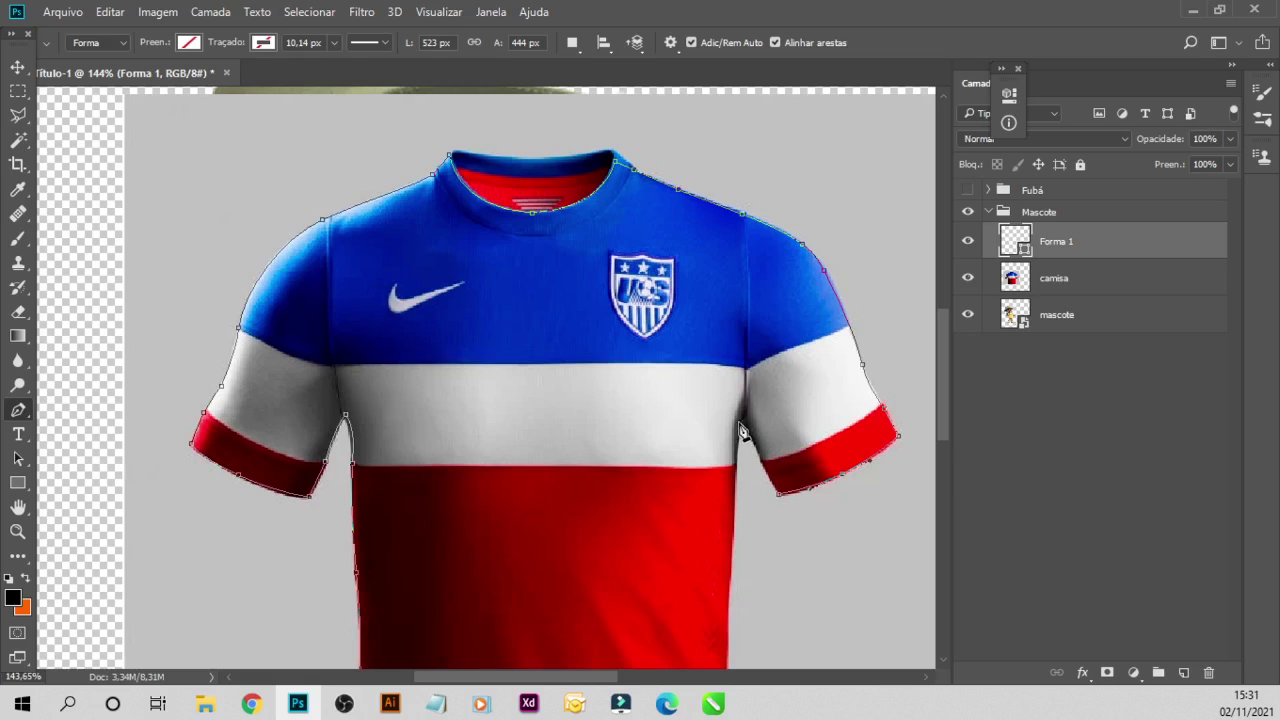
scroll(745, 460, down, 3)
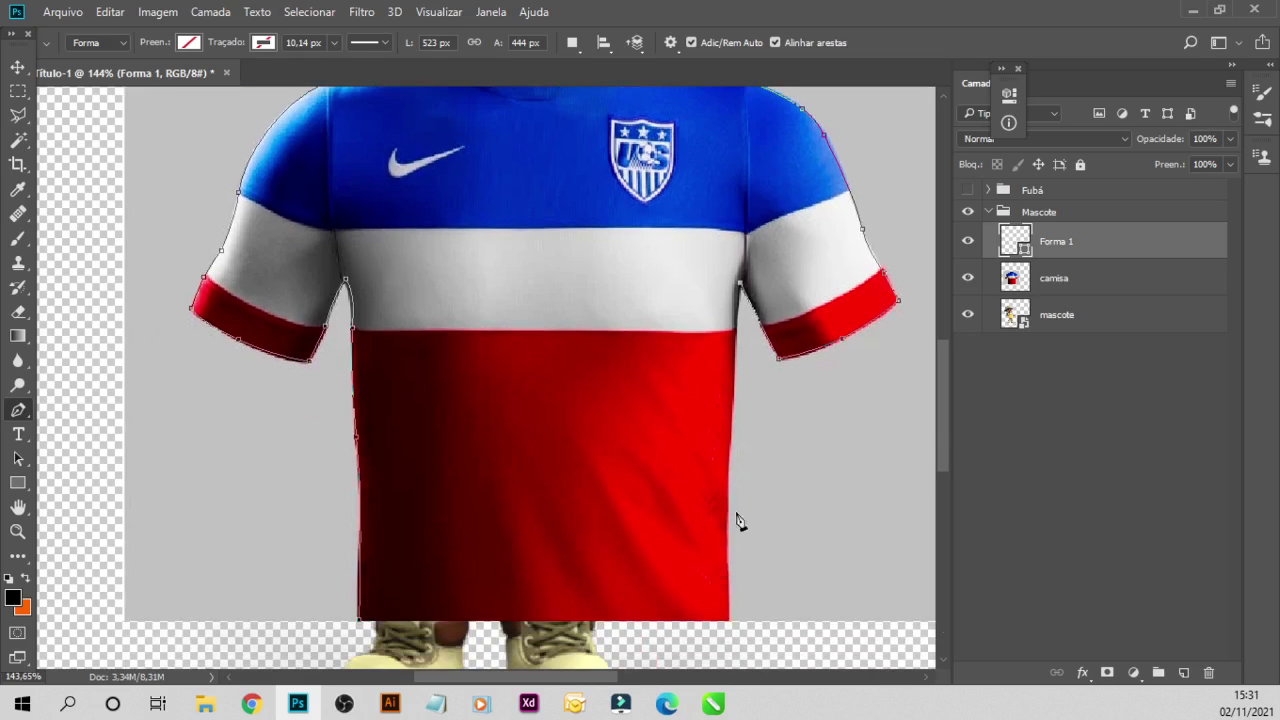
- Close the path down the right side and along the hem, then load it as a selection
click(726, 500)
click(359, 620)
click(725, 621)
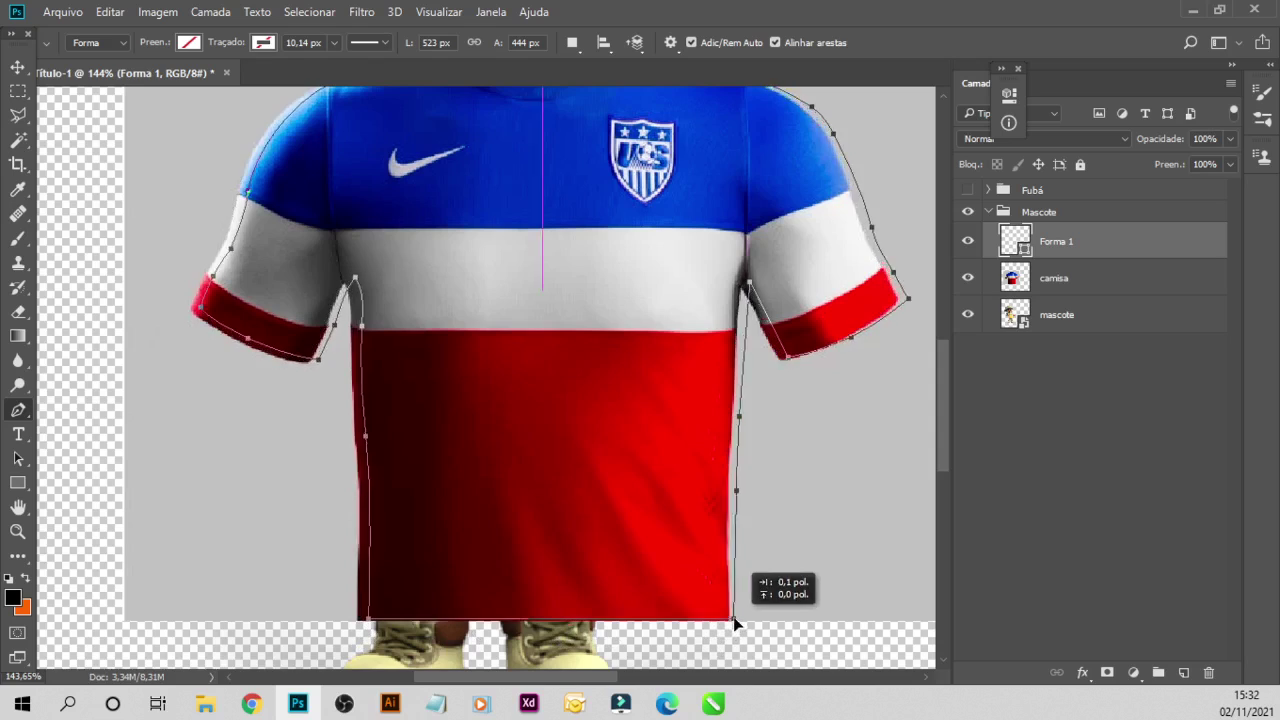
ctrl+click(1015, 241)
- Copy the selected jersey to a new layer, deleting Forma 1 and the original camisa layer
click(1048, 277)
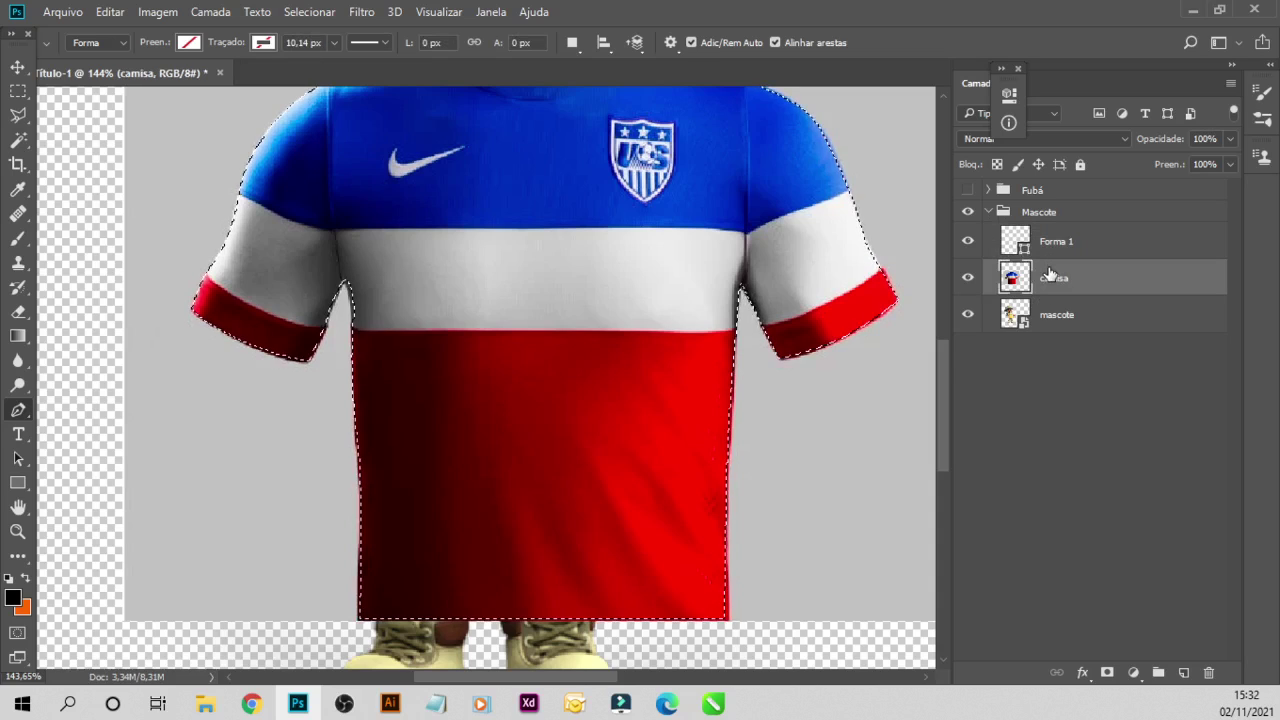
key(ctrl+j)
click(1081, 242)
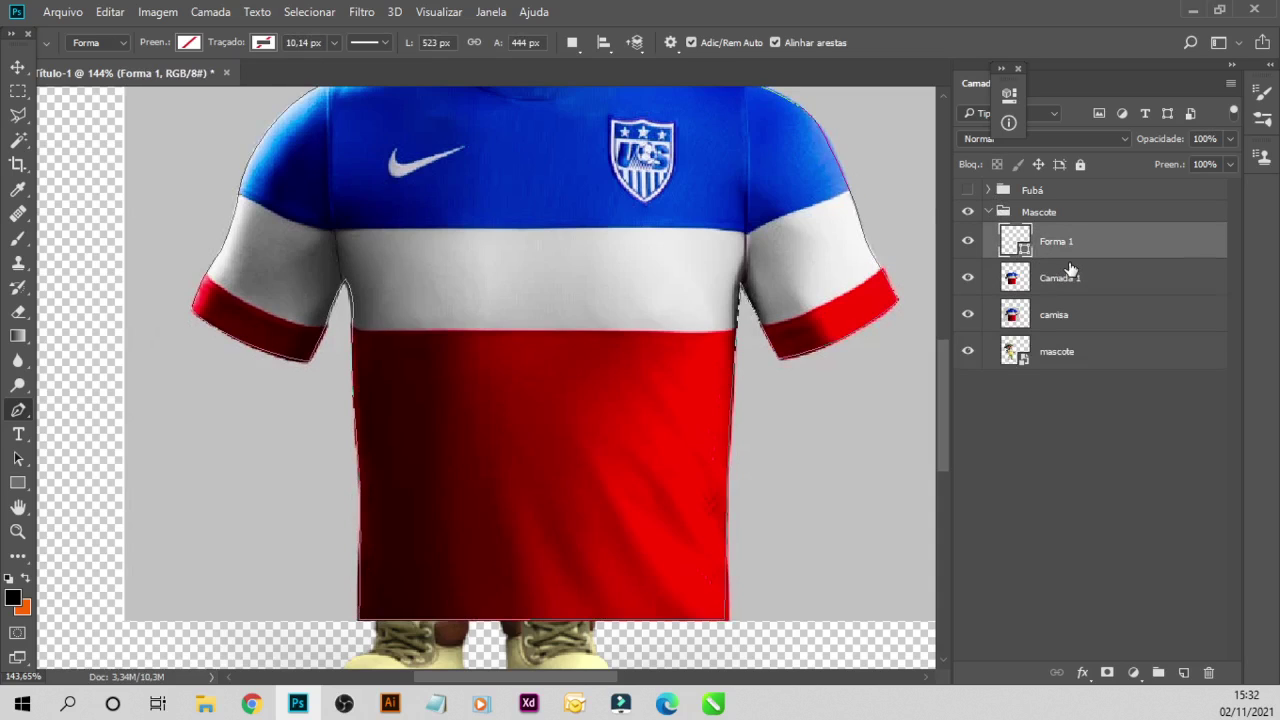
key(Delete)
click(1051, 280)
key(Delete)
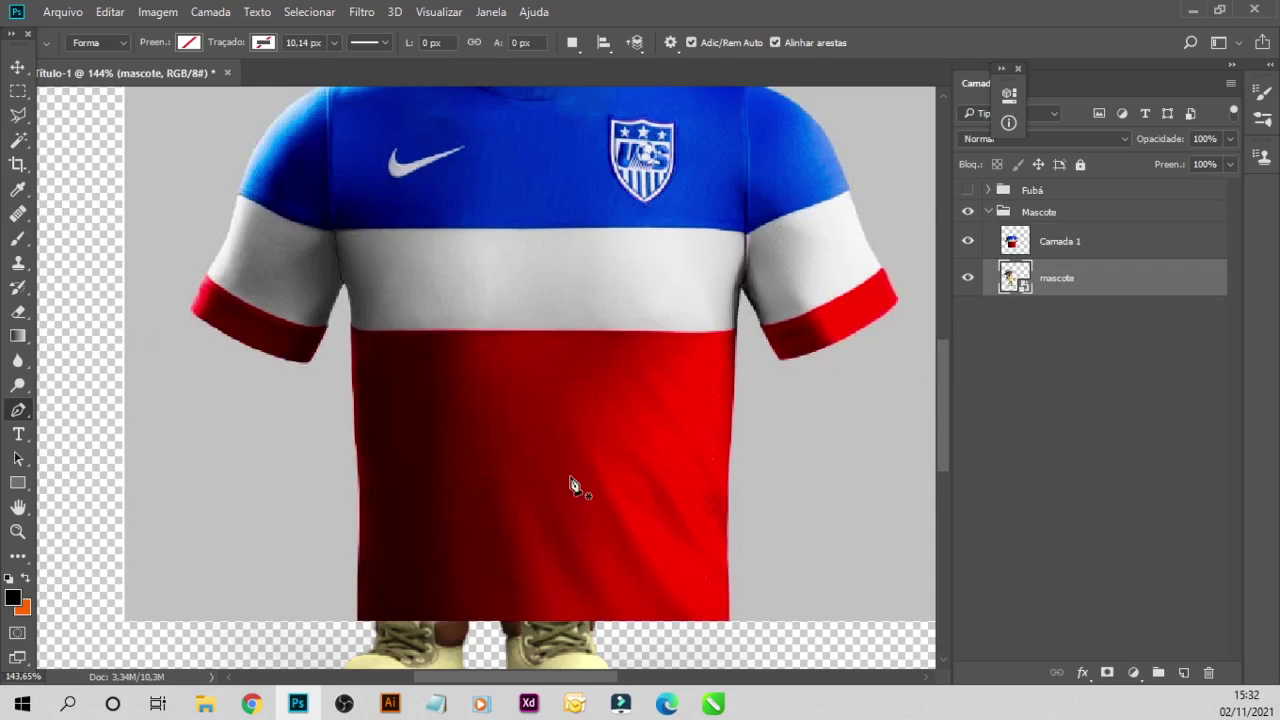
- Zoom out and test-resize the layer with free transform, then undo and cancel it
scroll(619, 513, up, 2)
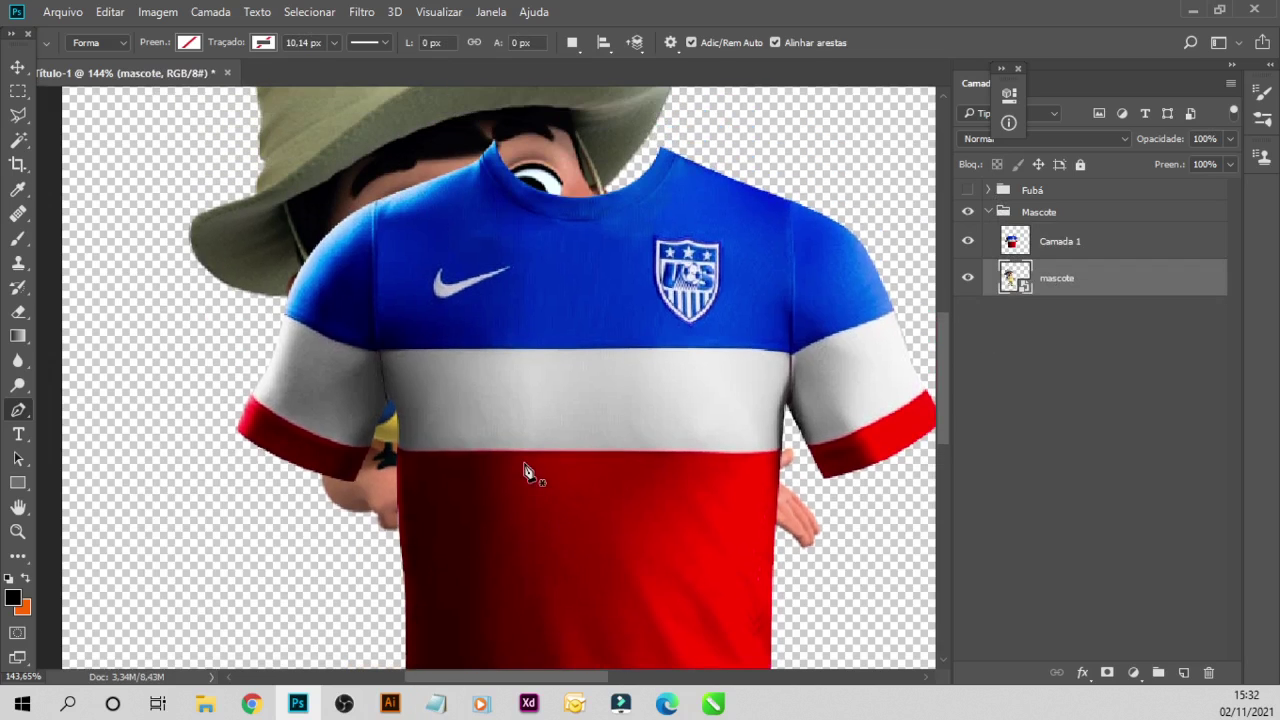
key(ctrl+t)
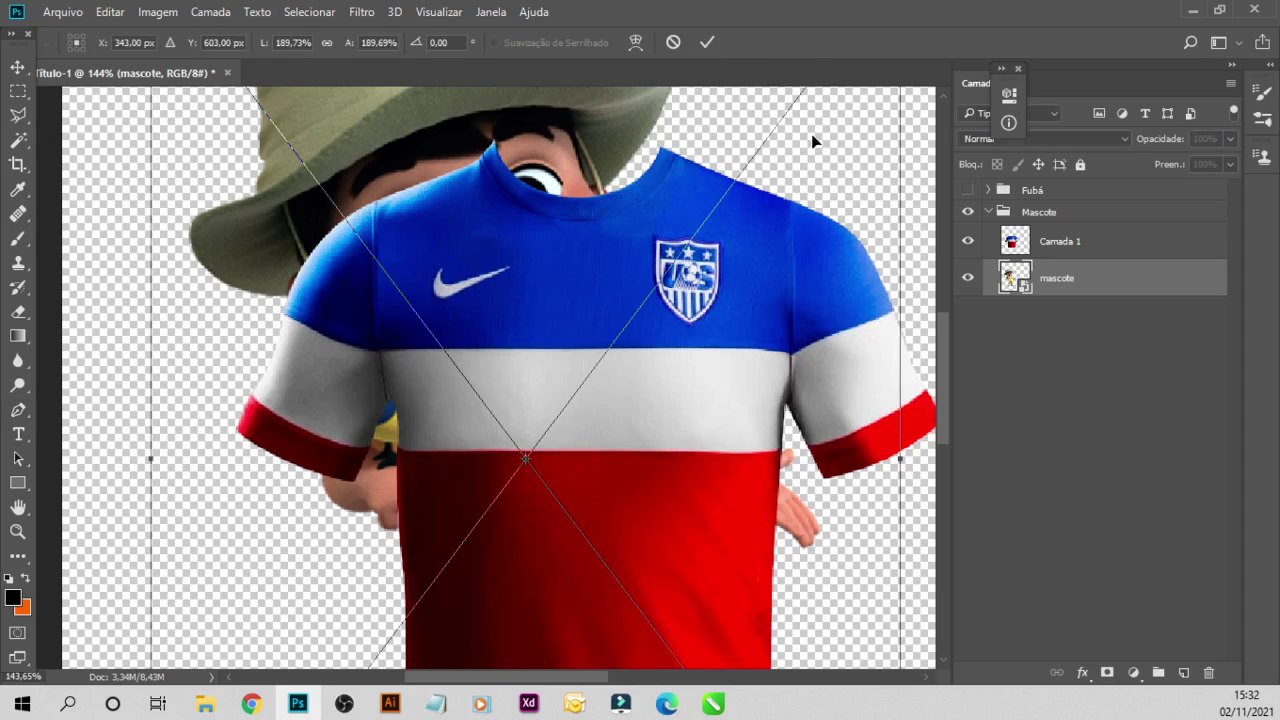
key(ctrl+minus)
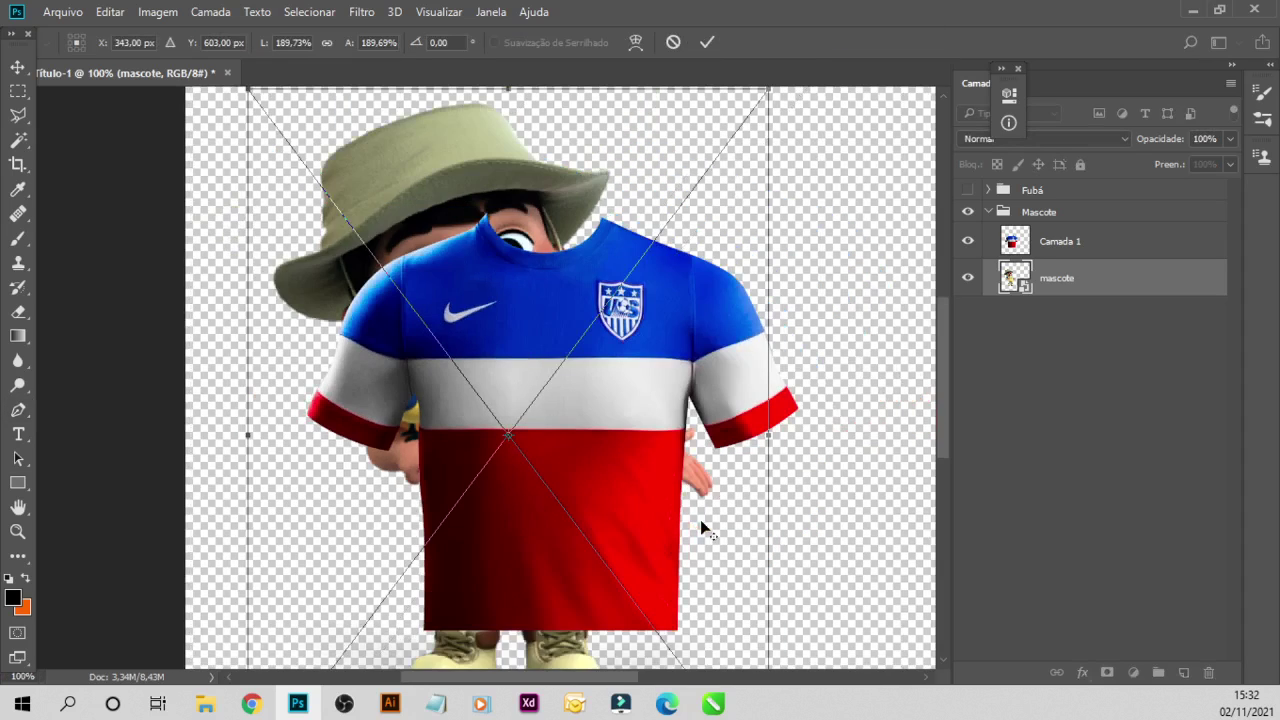
key(ctrl+minus)
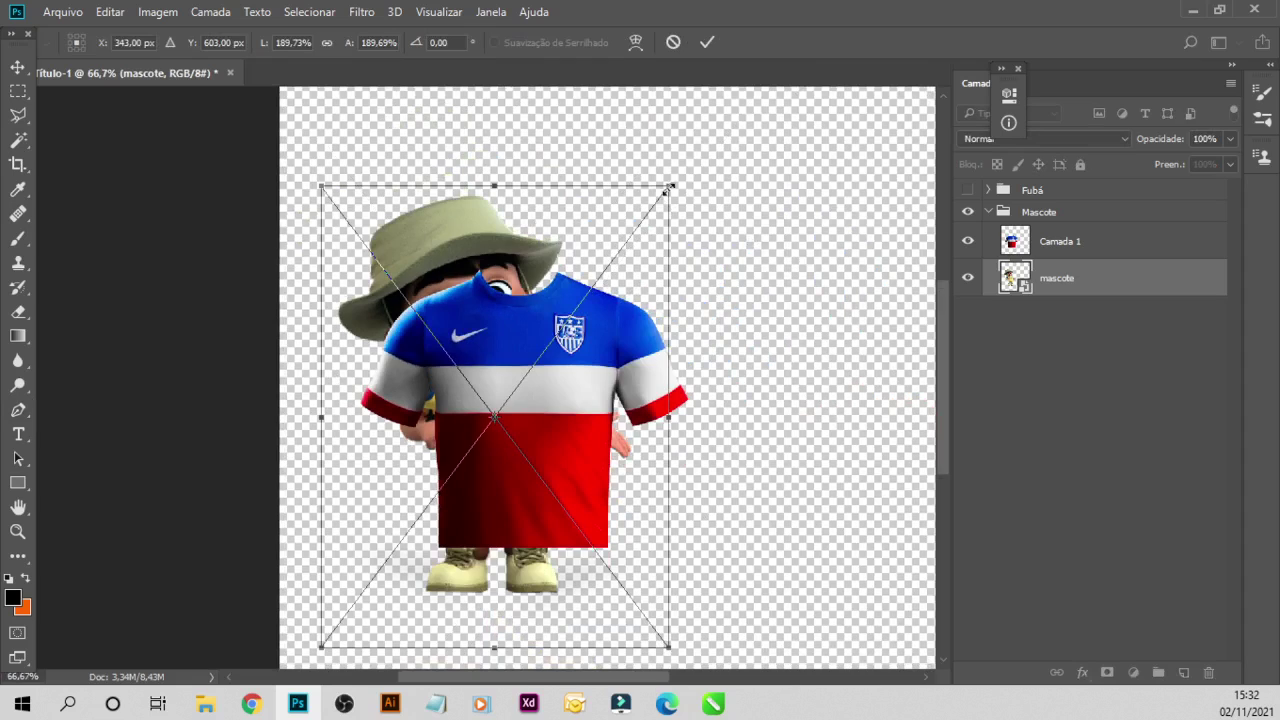
drag(670, 188, 657, 245)
key(ctrl+z)
key(Return)
- Rename the copied jersey layer to camisa
double_click(1062, 240)
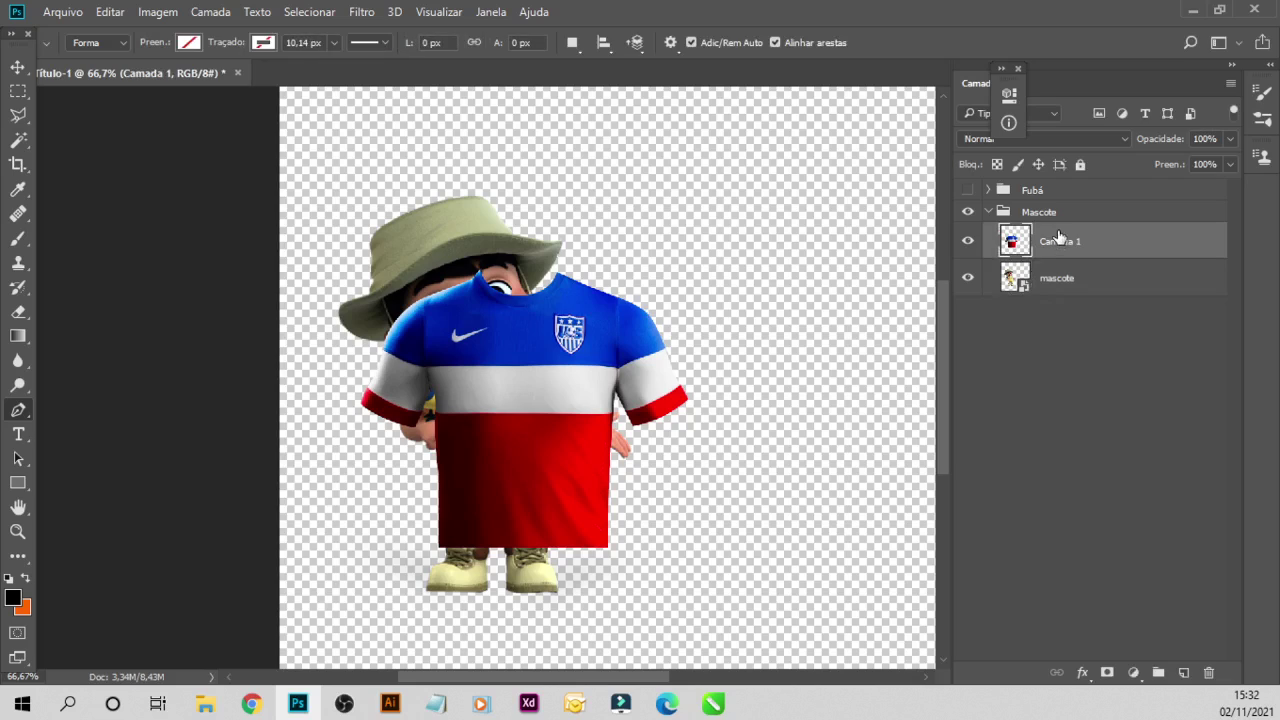
text(camisa)
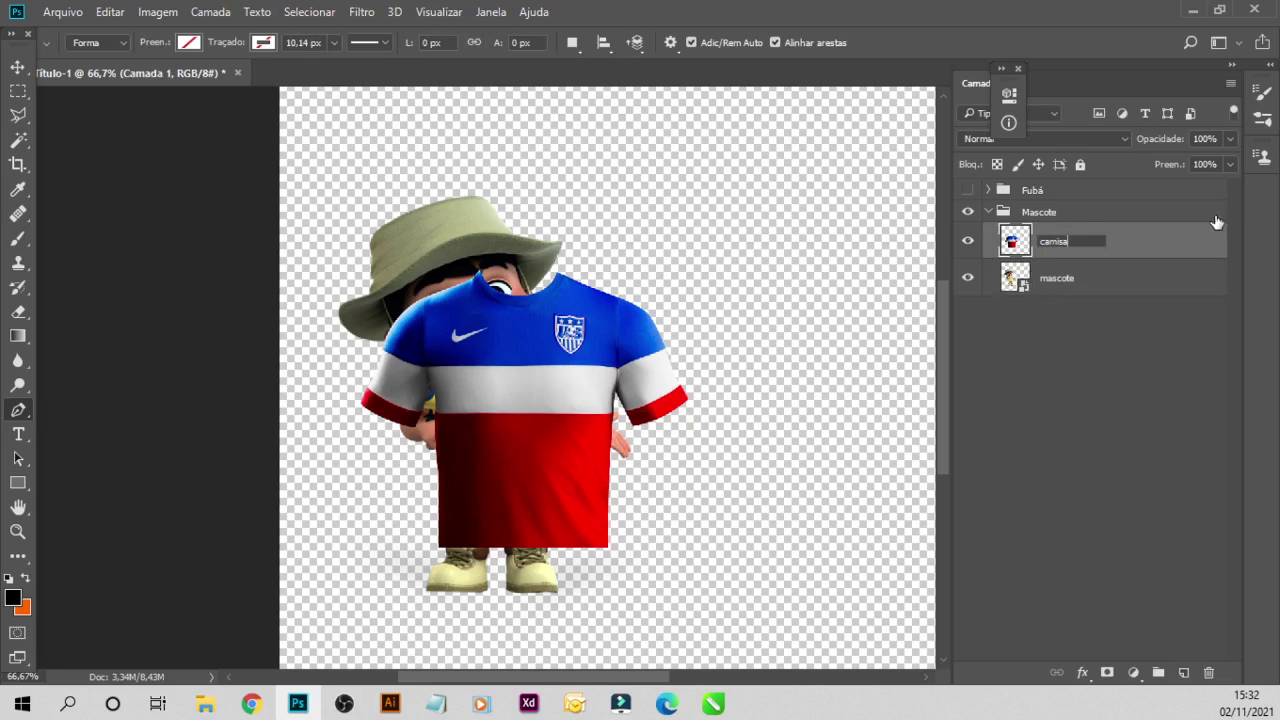
key(Return)
- Scale the camisa jersey to about 50.67% by 45.27% and place it over the mascot's torso
key(ctrl+t)
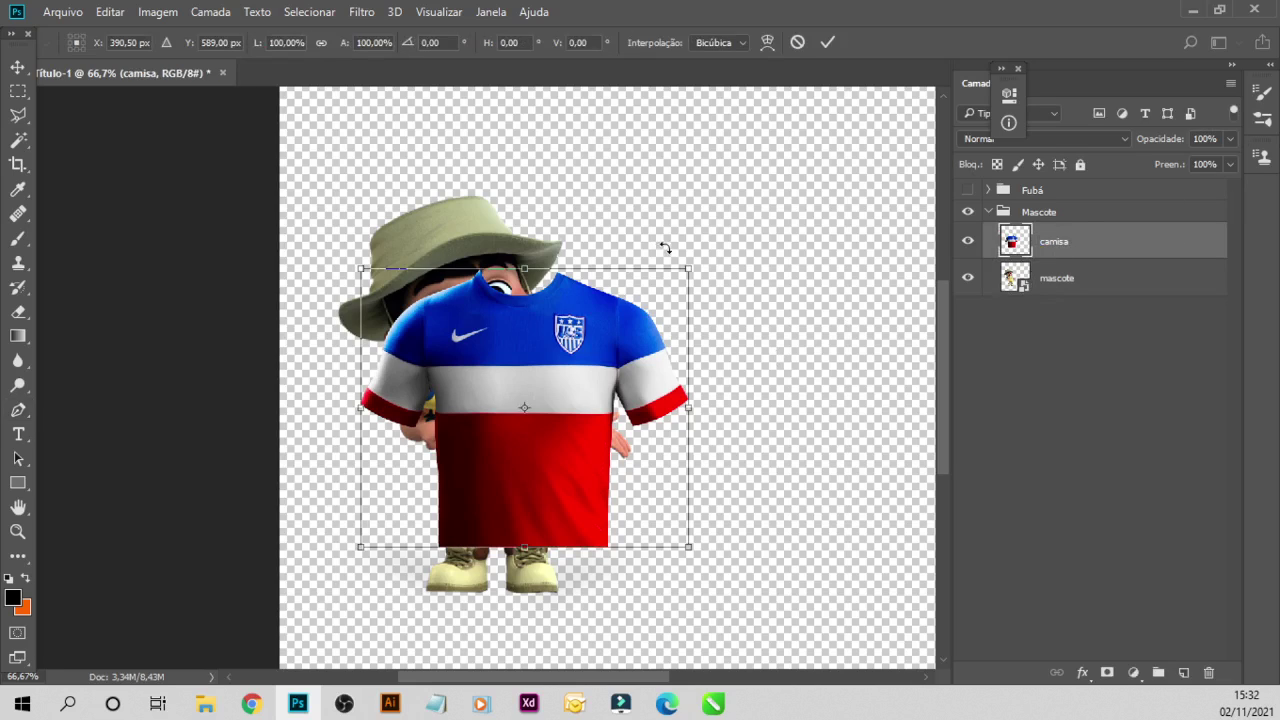
drag(689, 269, 605, 392)
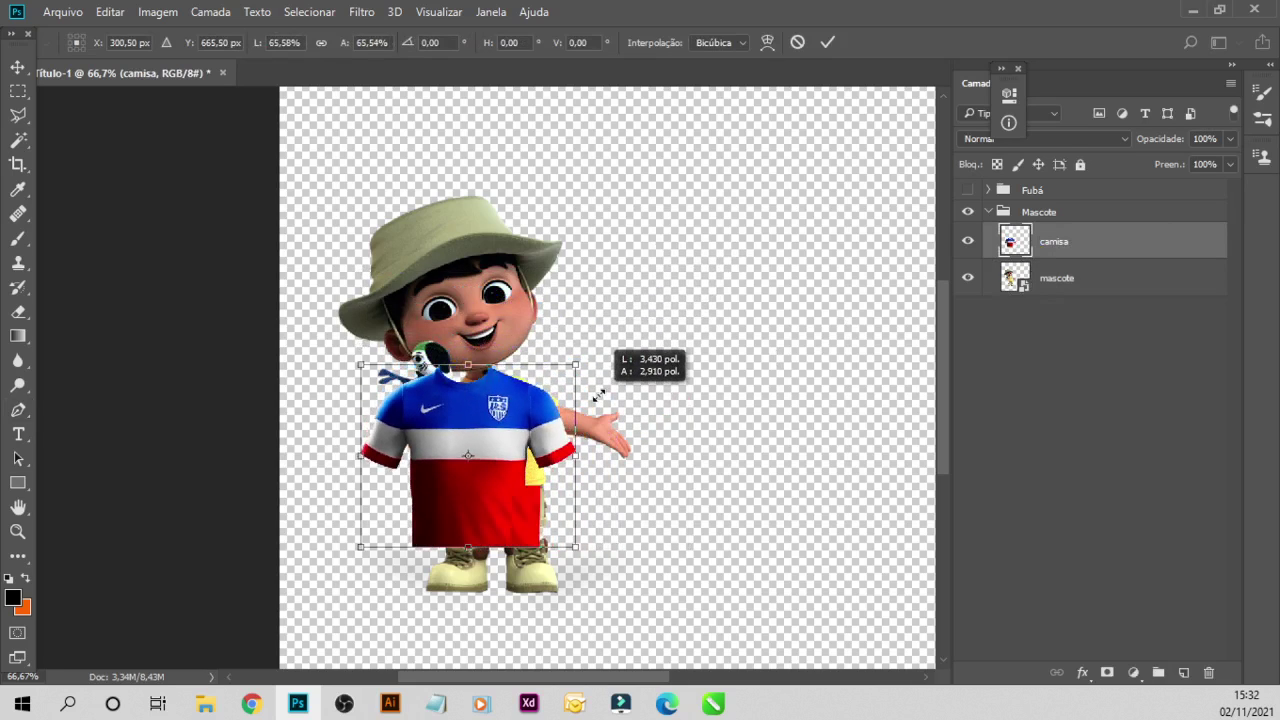
drag(605, 392, 585, 378)
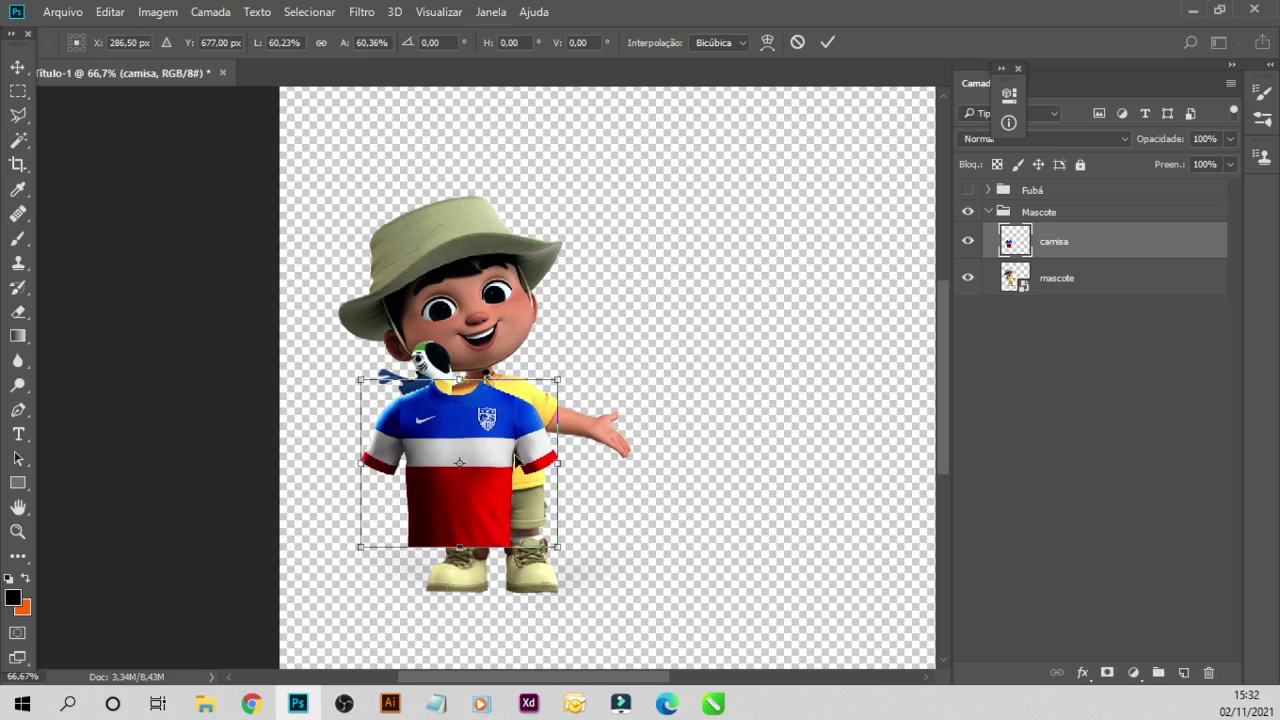
drag(512, 457, 566, 447)
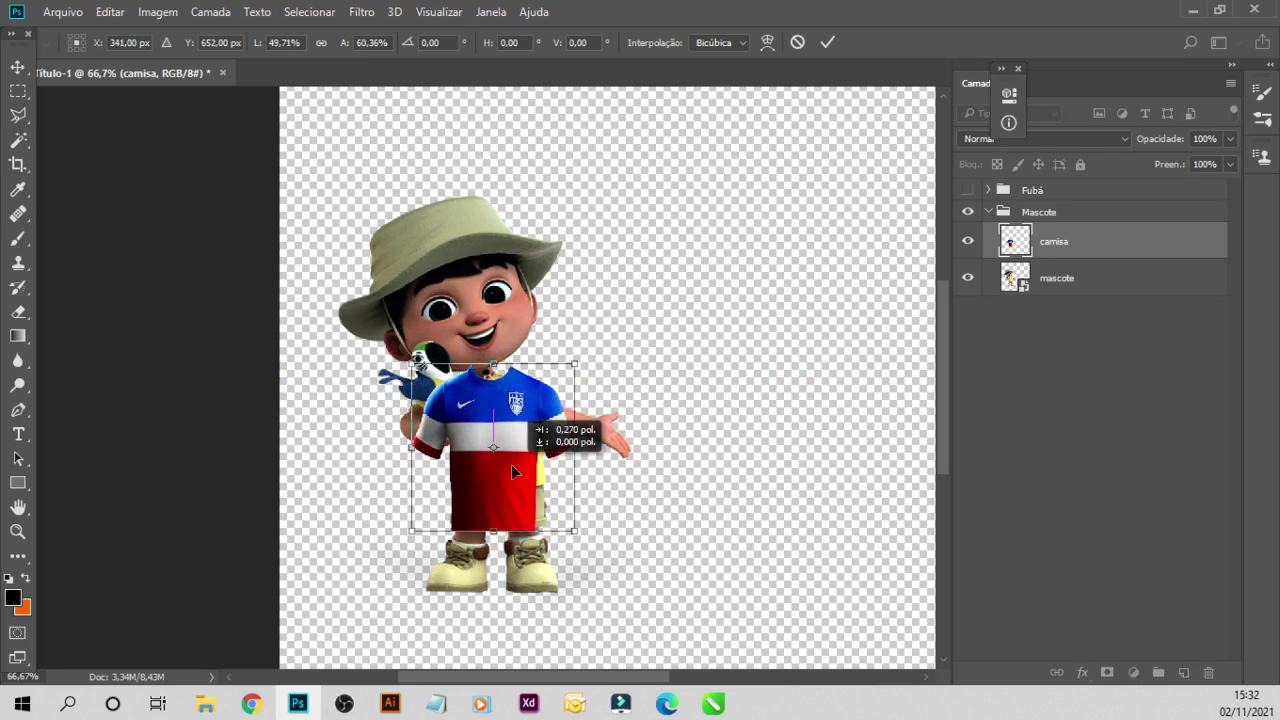
drag(500, 474, 507, 476)
drag(490, 535, 496, 493)
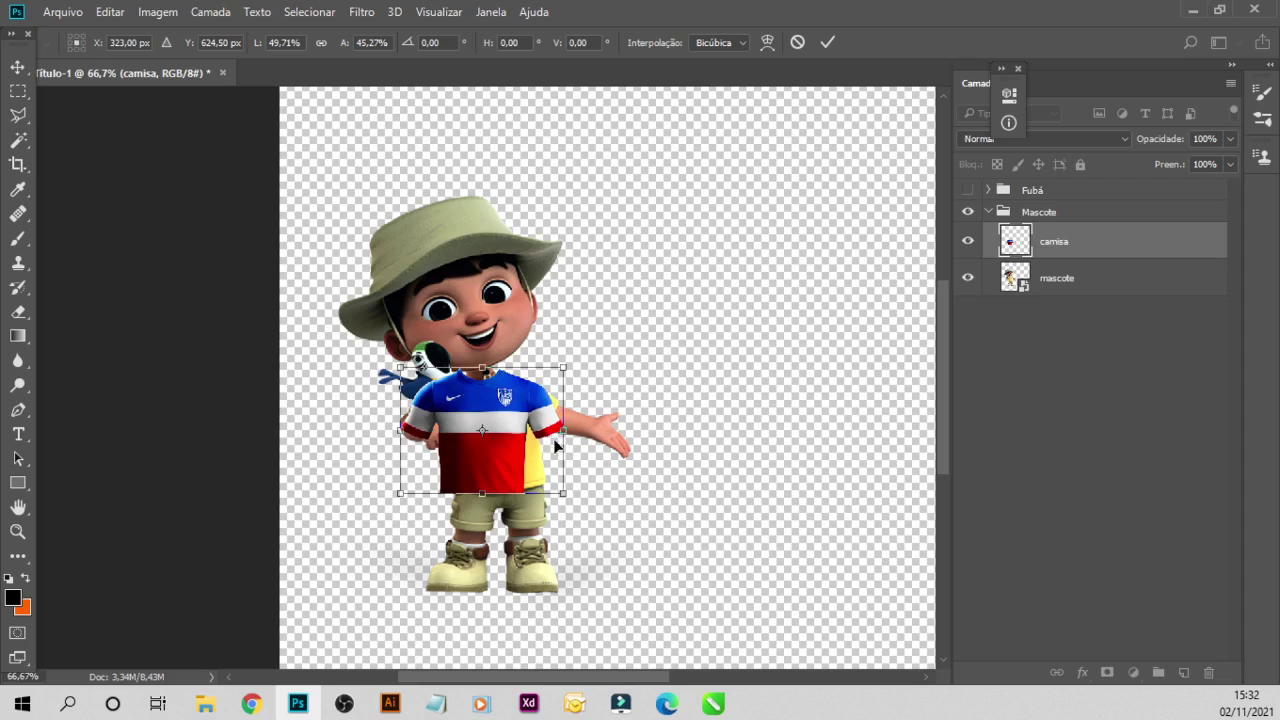
drag(566, 432, 511, 460)
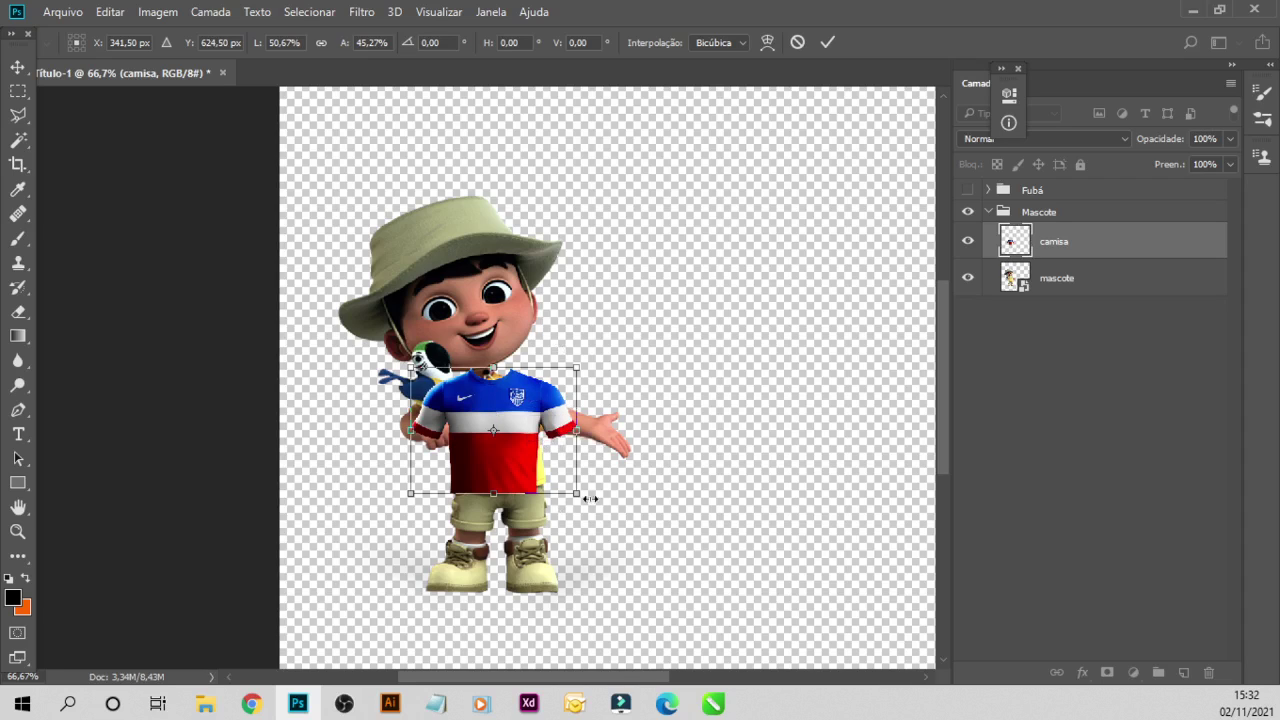
- Commit the jersey resize and pan the view around the dressed mascot
key(p)
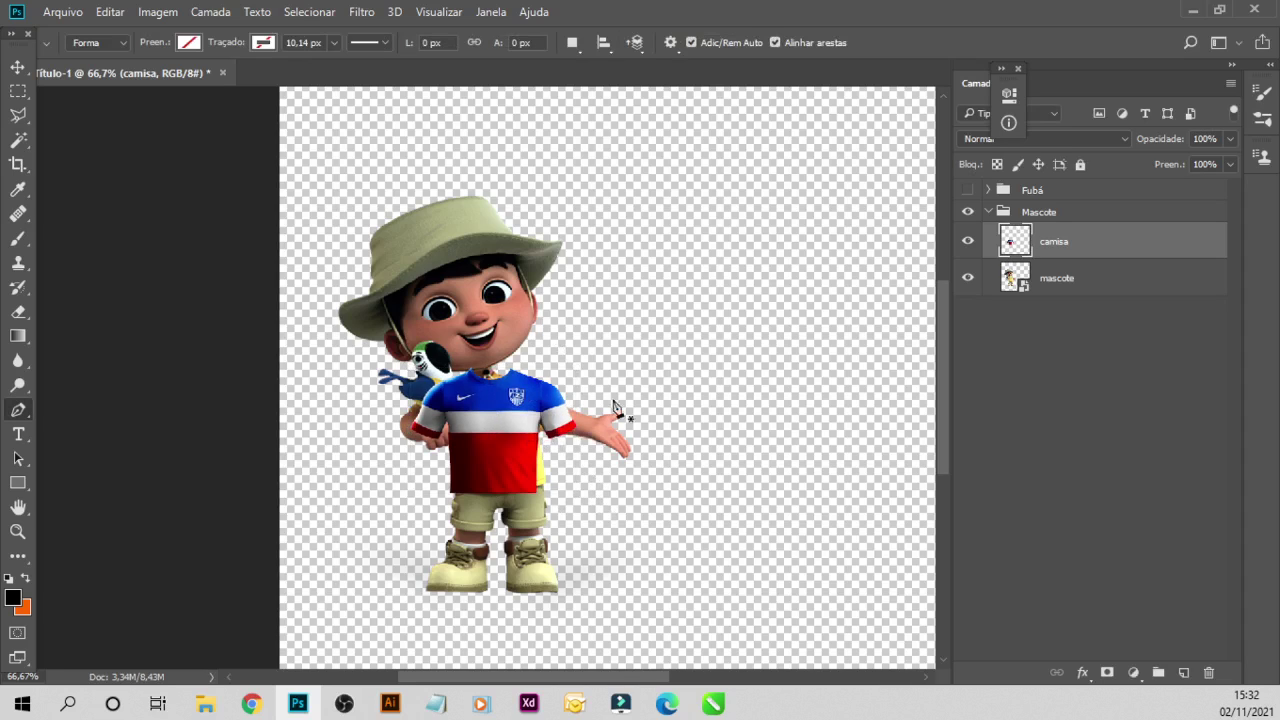
scroll(560, 418, up, 5)
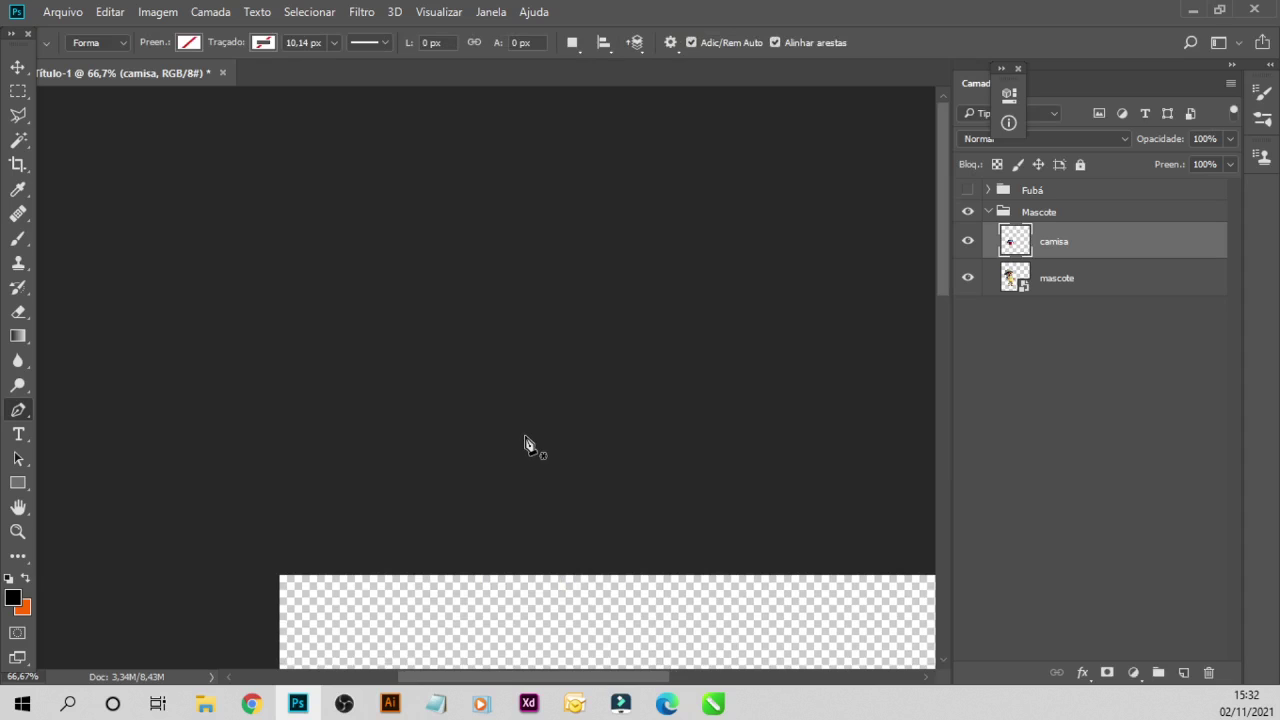
scroll(530, 445, down, 1)
scroll(511, 423, down, 2)
scroll(540, 460, down, 2)
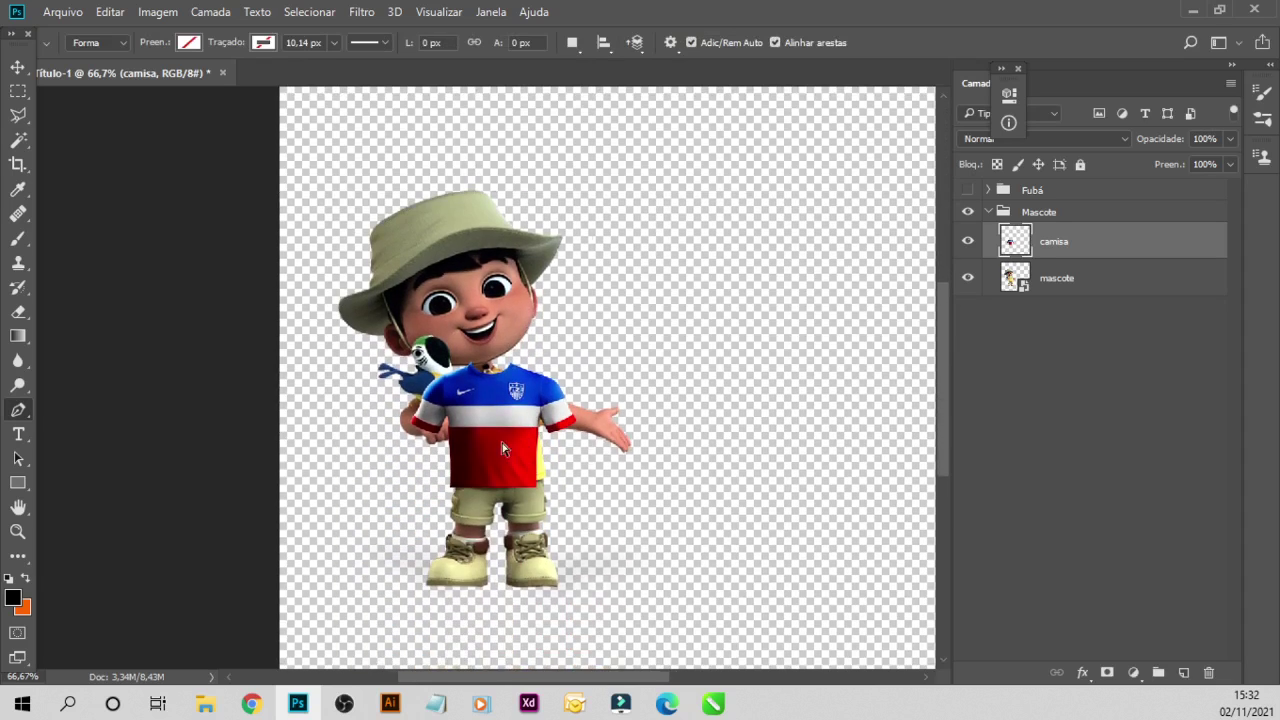
scroll(625, 478, left, 1)
scroll(626, 474, up, 5)
scroll(600, 500, down, 2)
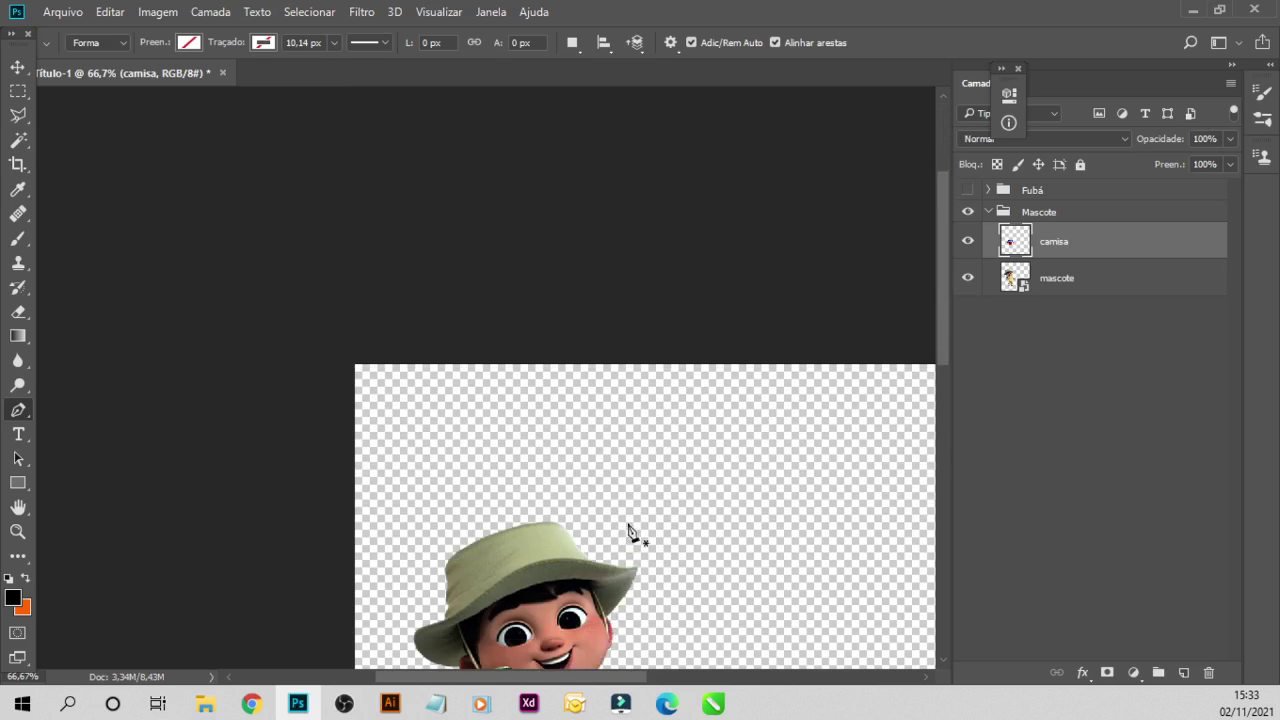
scroll(629, 530, down, 2)
scroll(654, 486, down, 2)
scroll(640, 440, up, 2)
scroll(616, 427, up, 2)
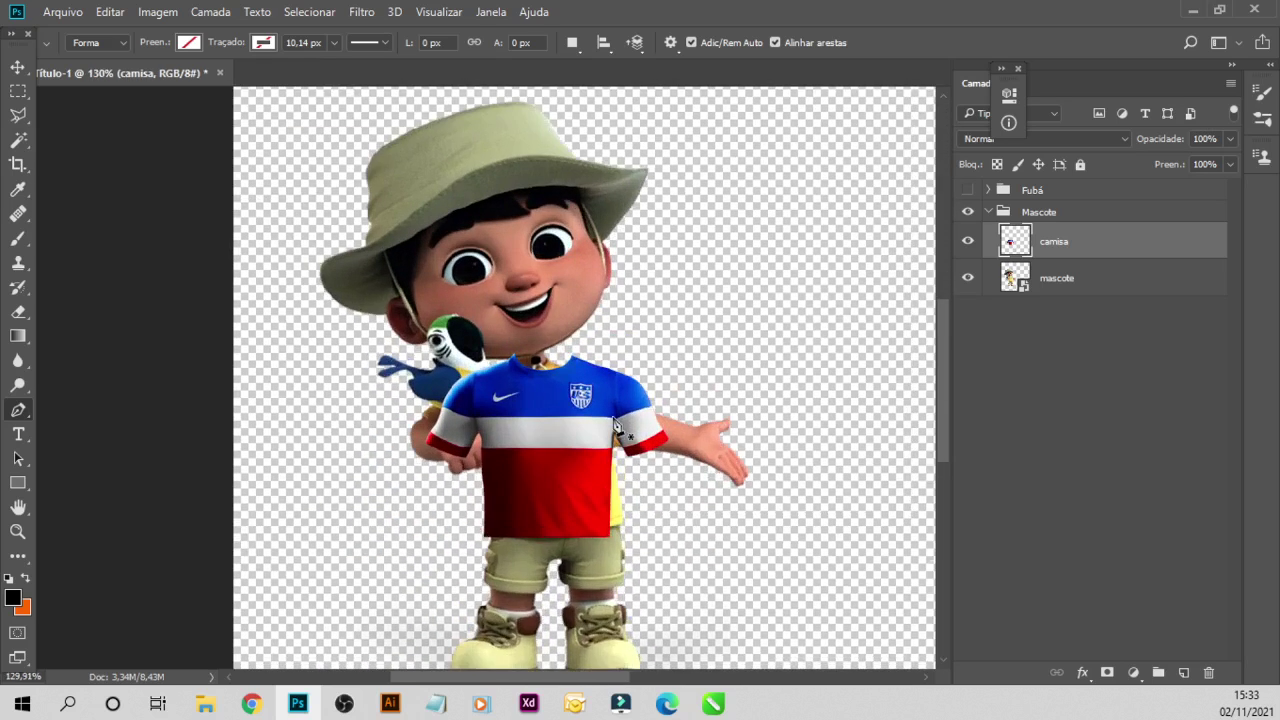
scroll(616, 427, up, 1)
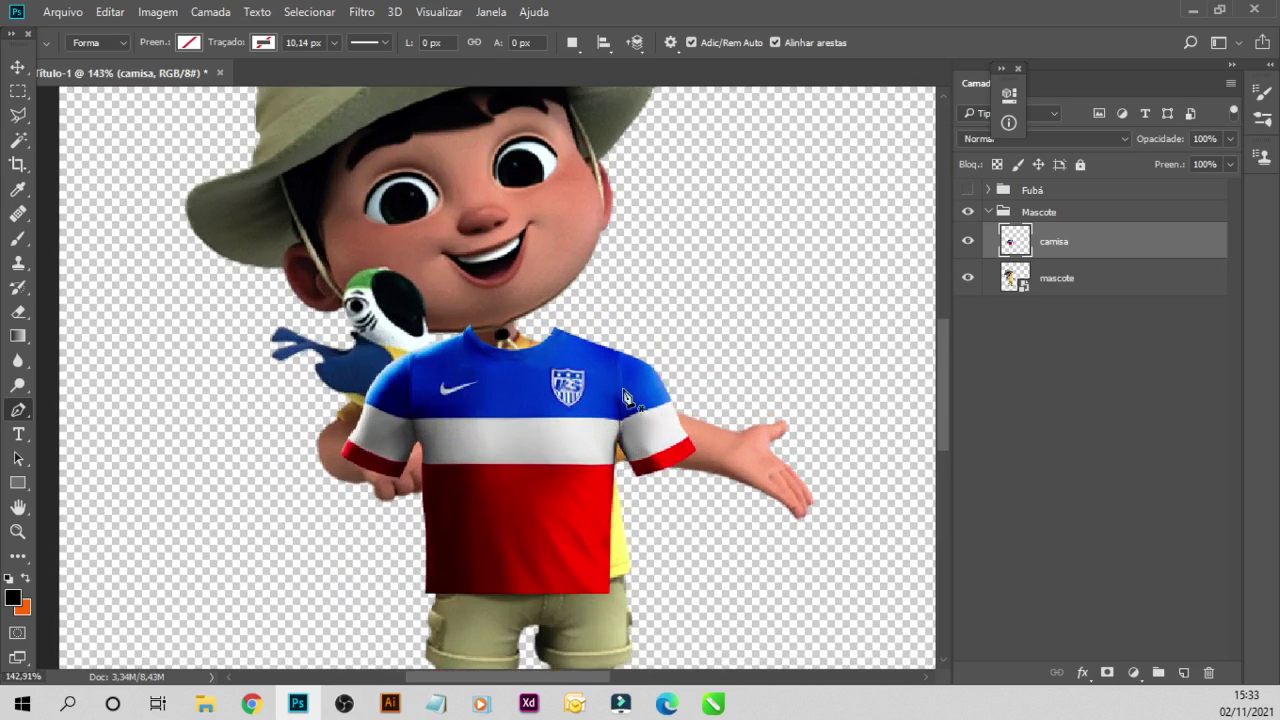
- Polygonal-lasso the right-hand sleeve and copy it to a new layer, checking the result
click(13, 118)
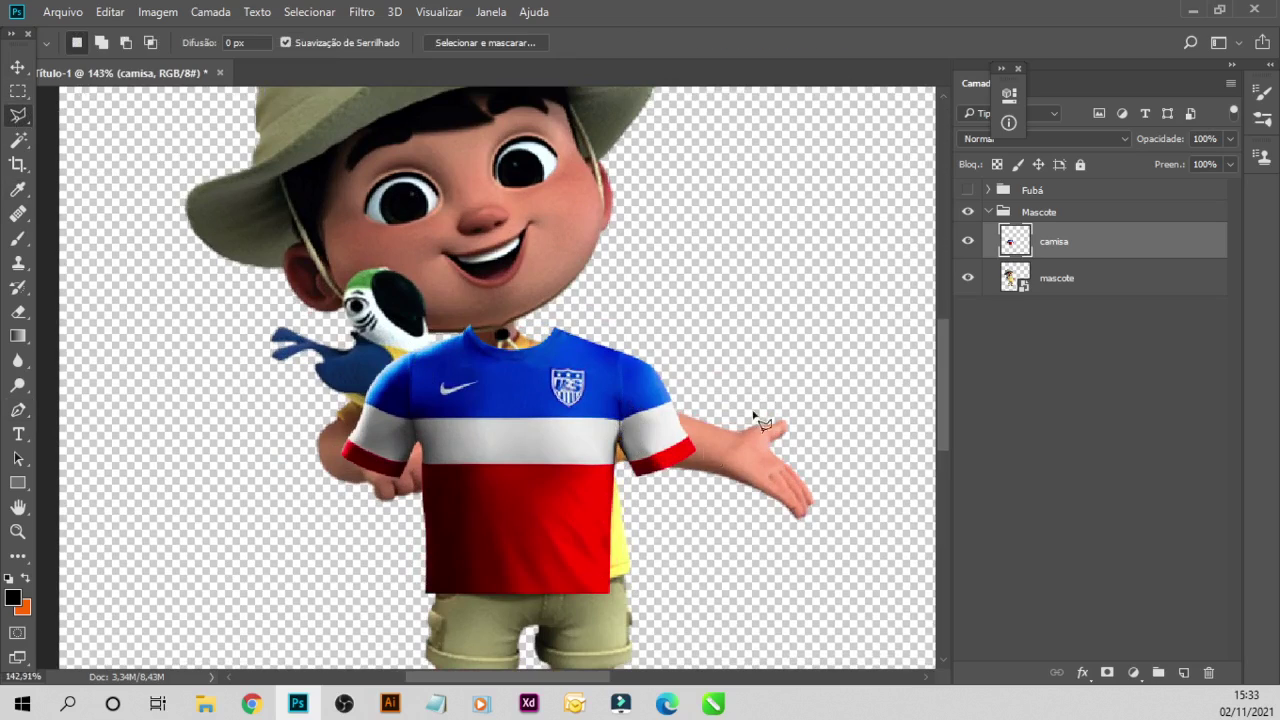
click(622, 341)
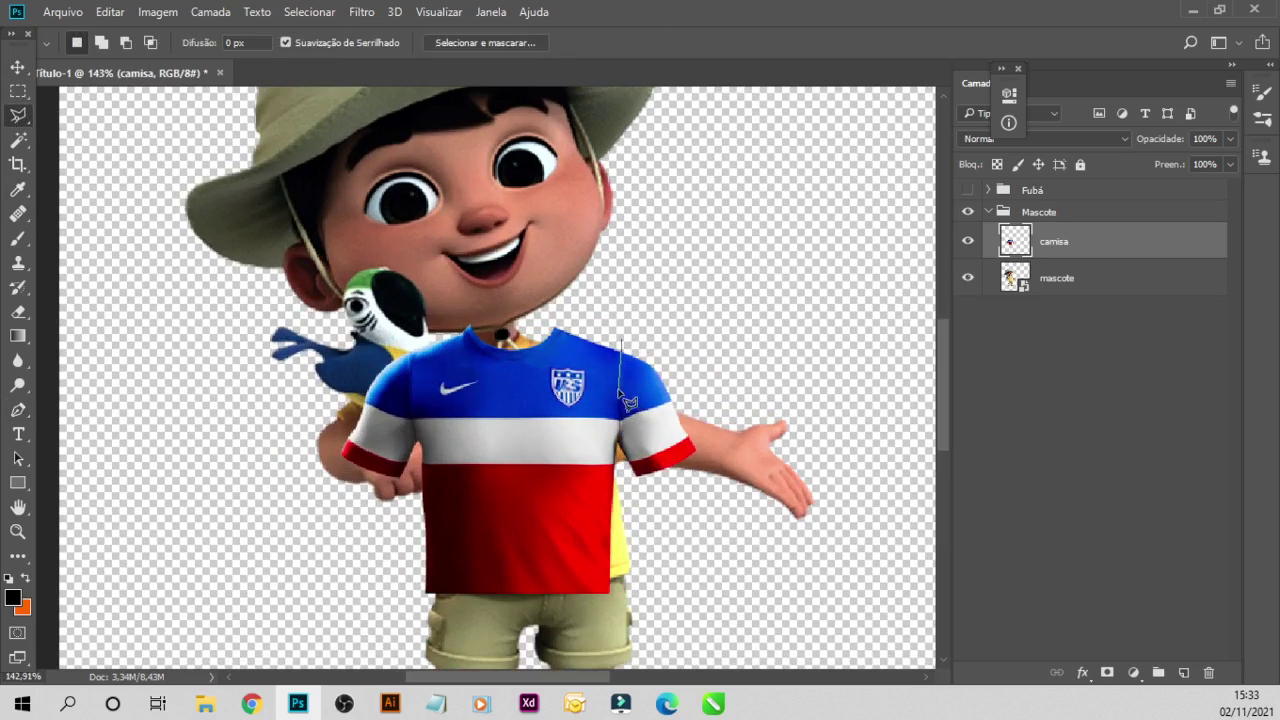
click(622, 460)
click(683, 546)
click(726, 476)
click(704, 364)
click(621, 346)
key(ctrl+j)
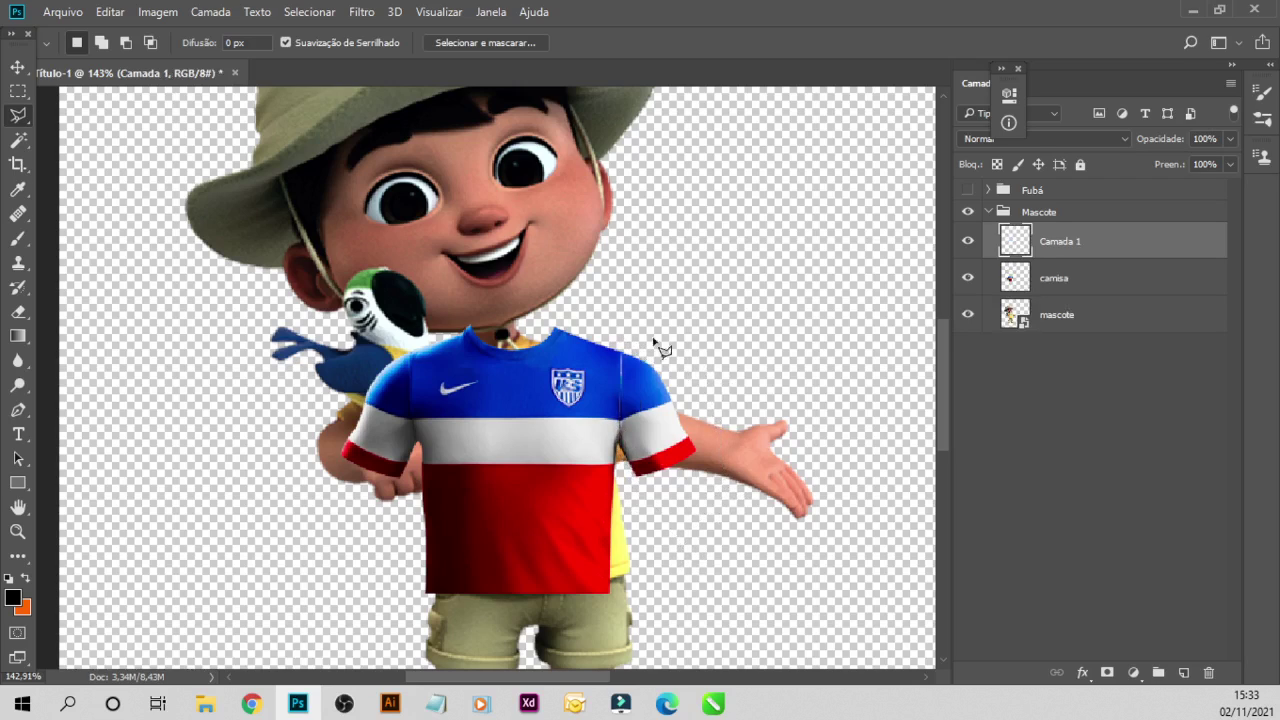
click(968, 279)
click(969, 280)
click(968, 243)
click(968, 243)
- Lasso the left-hand sleeve on camisa and copy it to its own layer
click(410, 354)
click(417, 452)
click(405, 500)
click(308, 501)
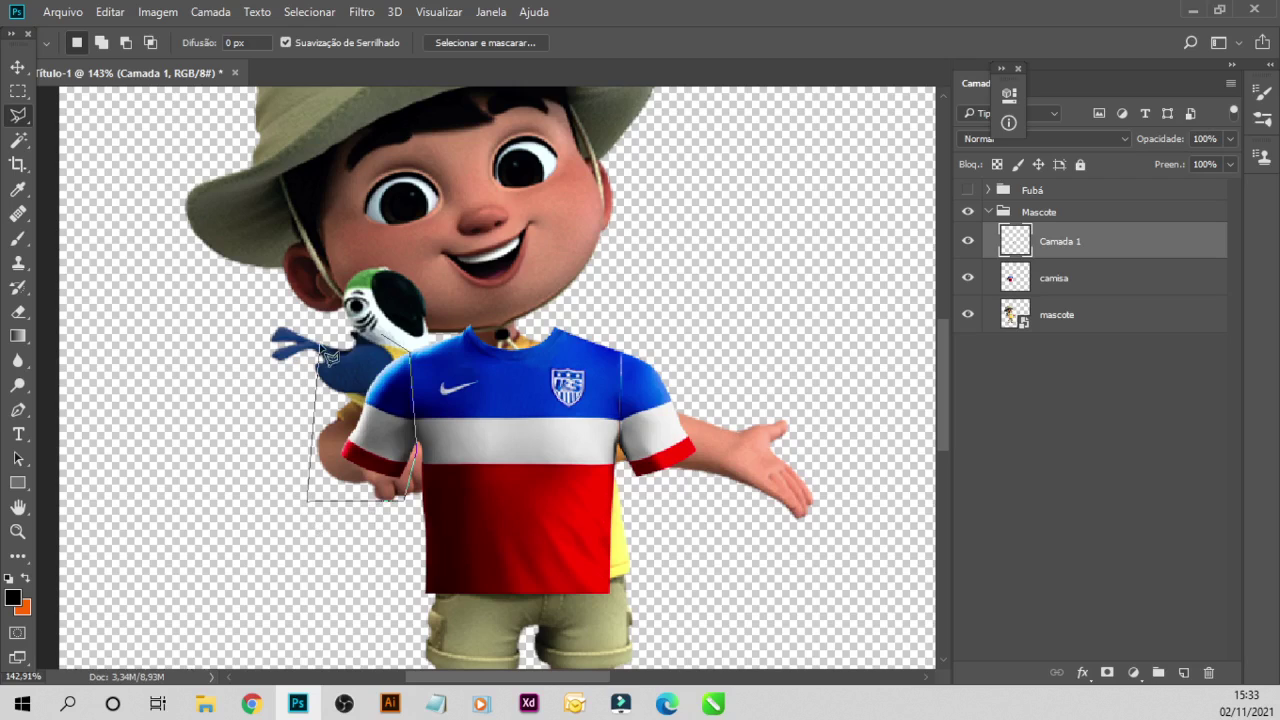
click(315, 350)
click(405, 350)
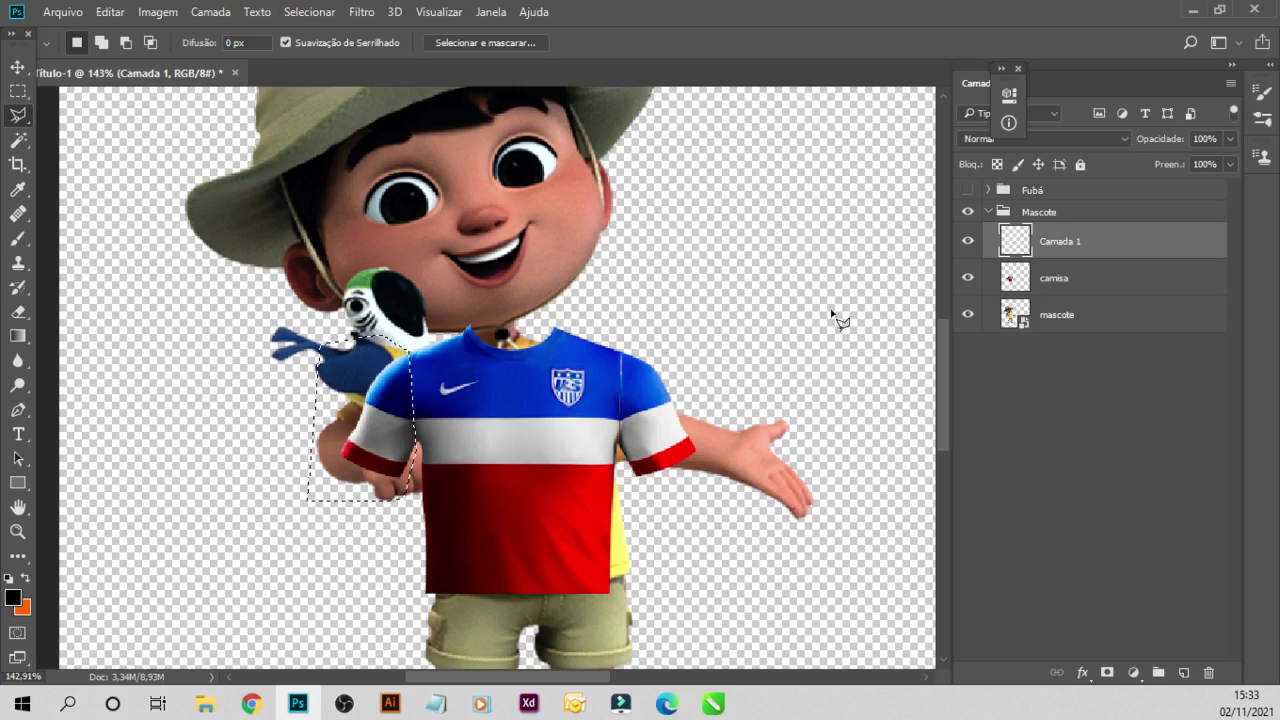
click(1091, 278)
key(ctrl+j)
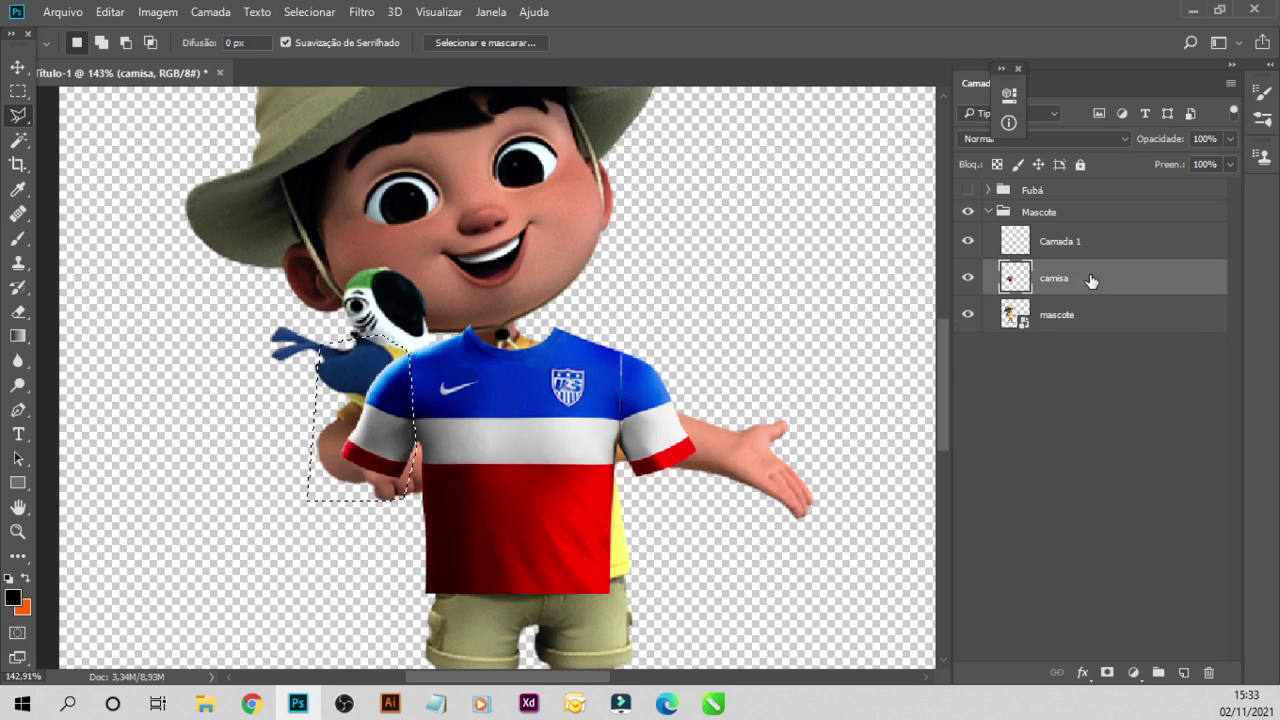
key(ctrl+z)
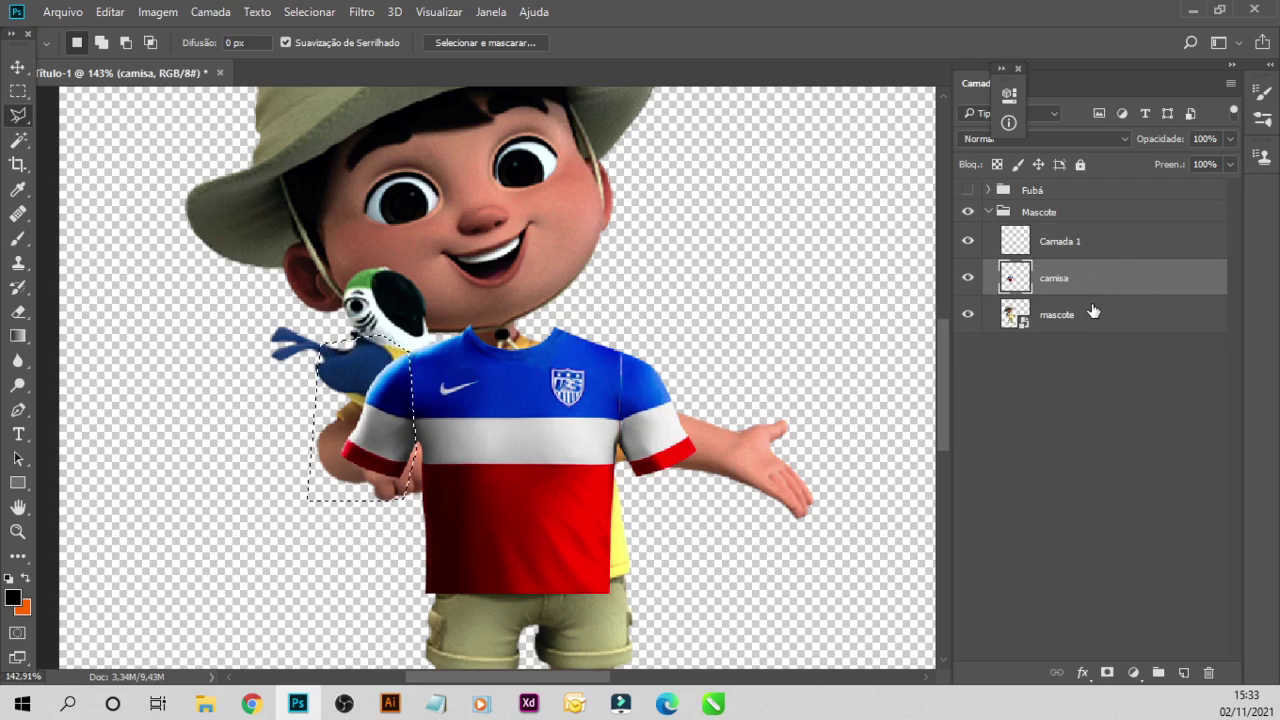
key(ctrl+j)
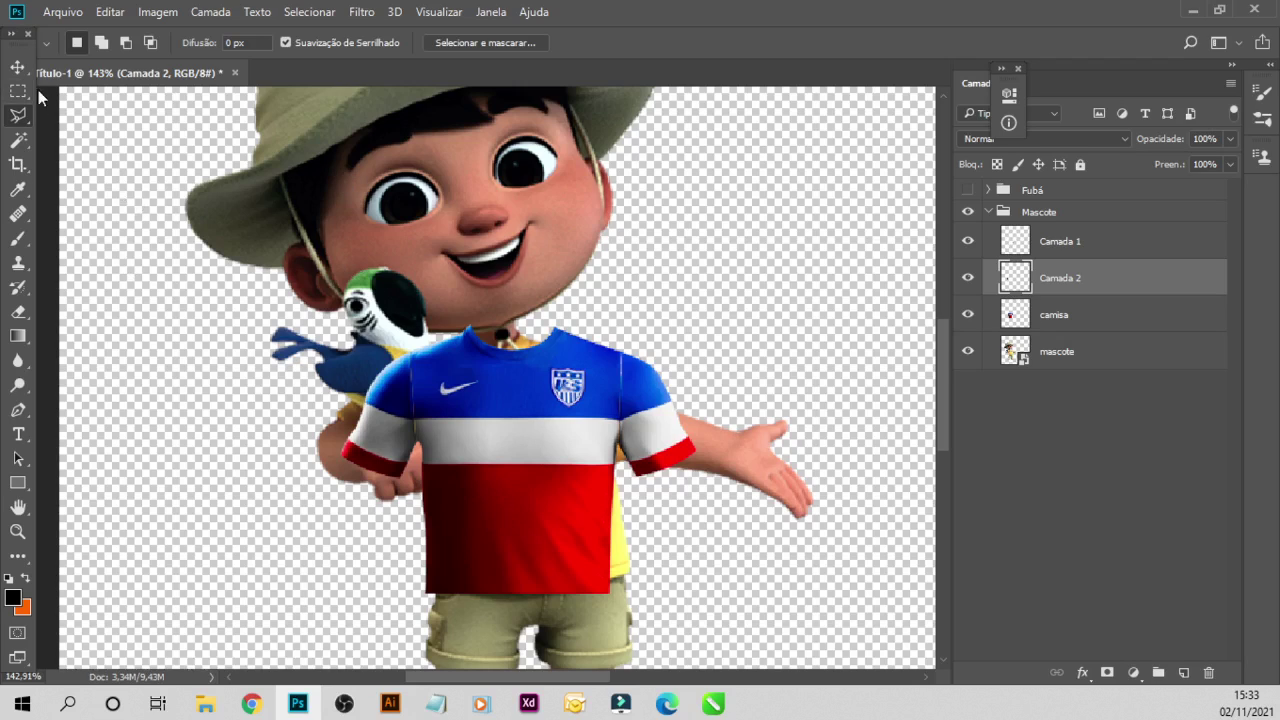
- Rename Camada 2 to 'Manga direita' and Camada 1 to 'manga esquerda'
click(968, 278)
click(968, 278)
double_click(1060, 280)
text(Manga direita)
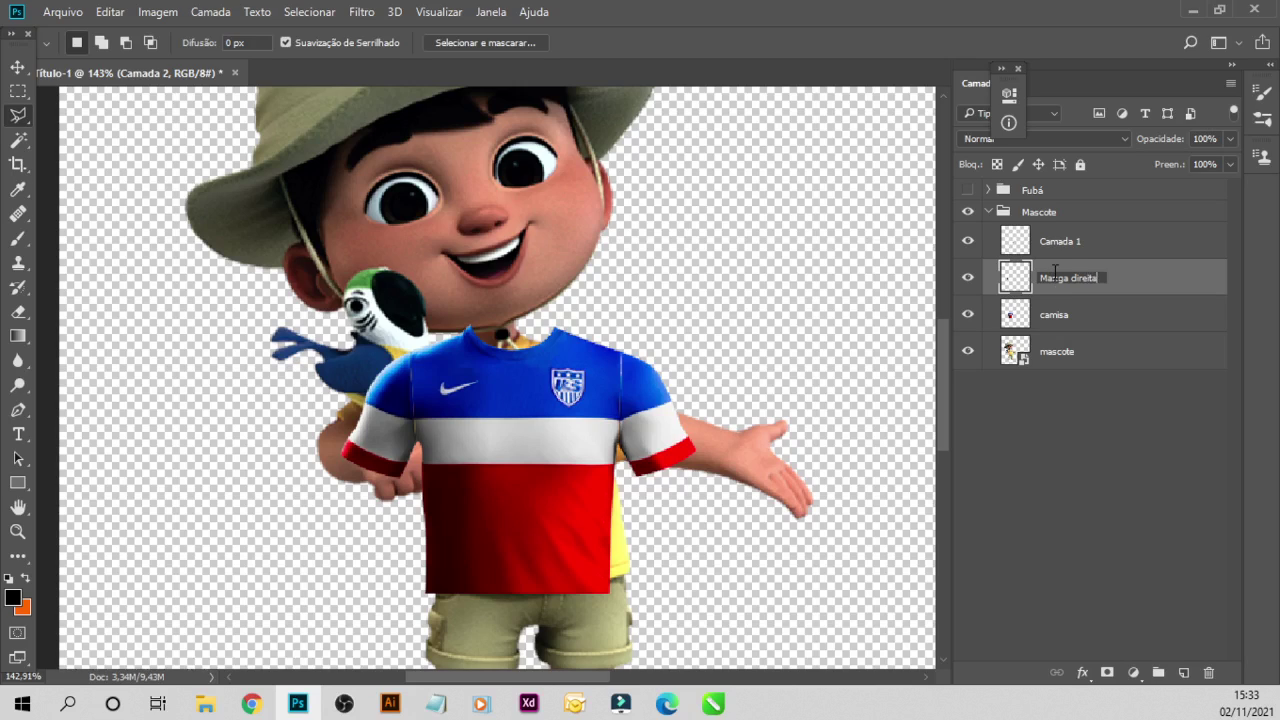
double_click(1054, 243)
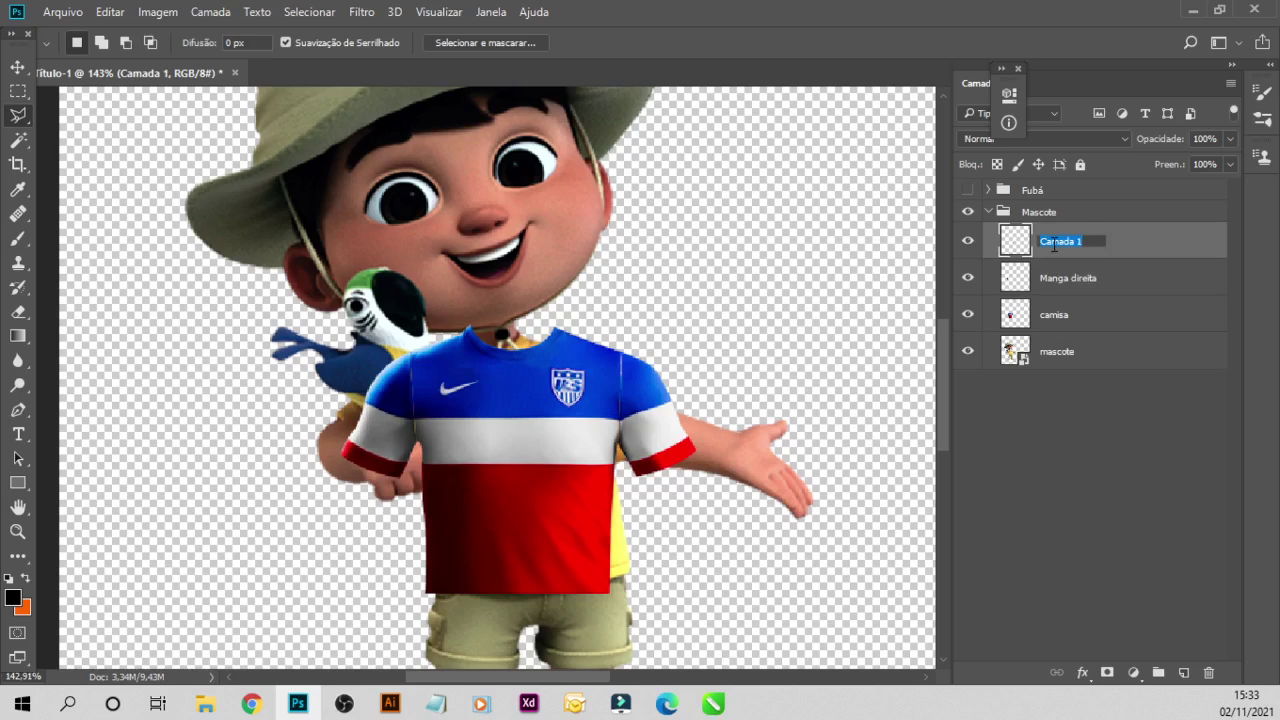
text(manga esquer)
click(1070, 315)
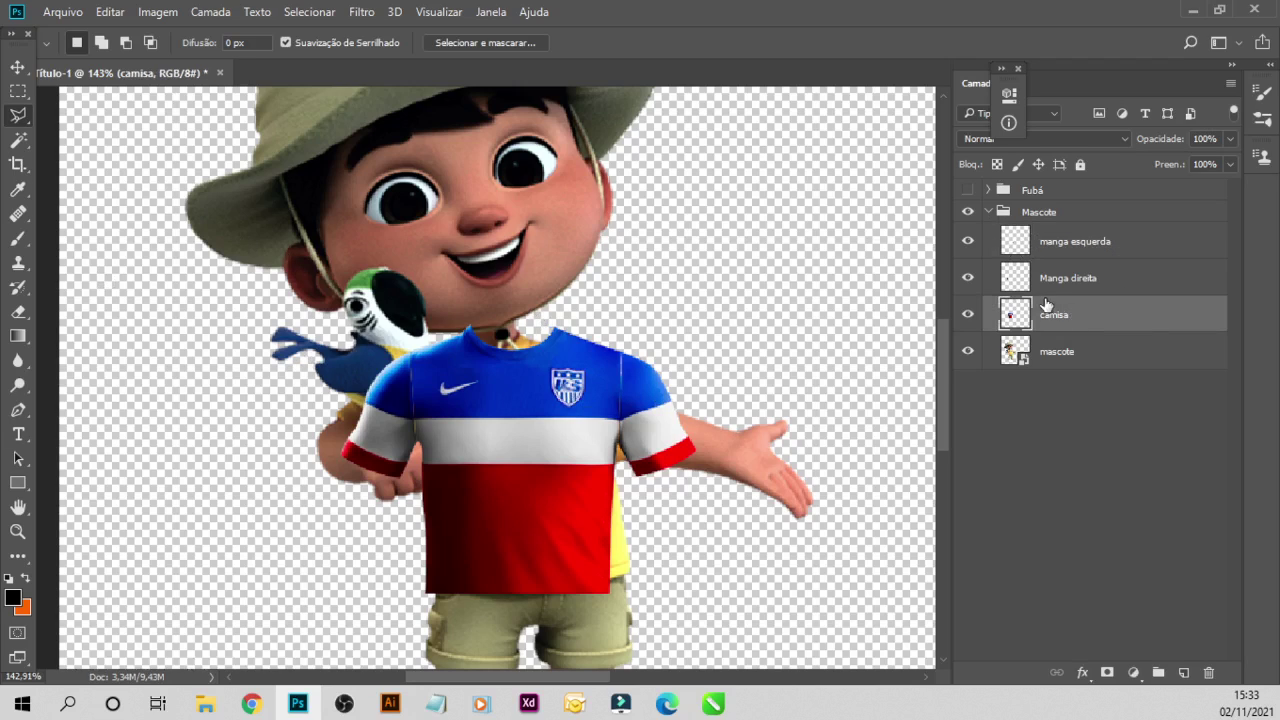
- Hide both sleeve layers and set the camisa layer opacity to 50%
click(967, 280)
click(967, 241)
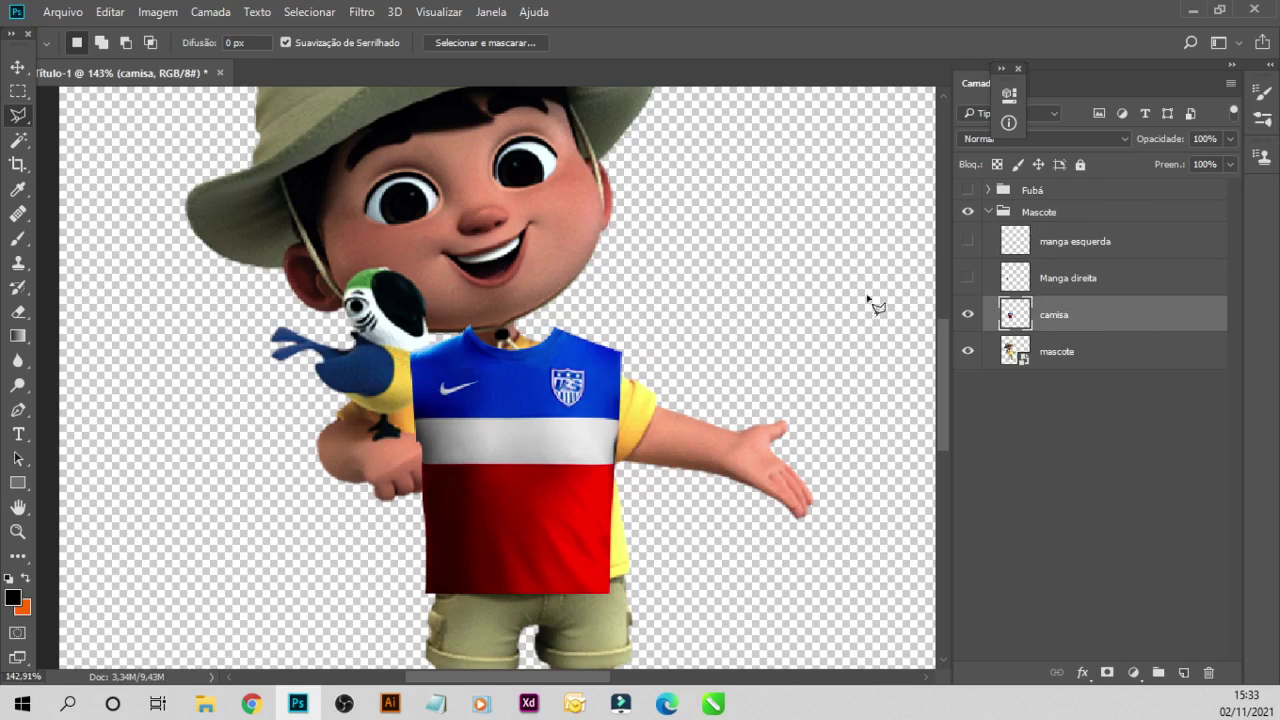
click(1230, 140)
drag(1191, 161, 1188, 161)
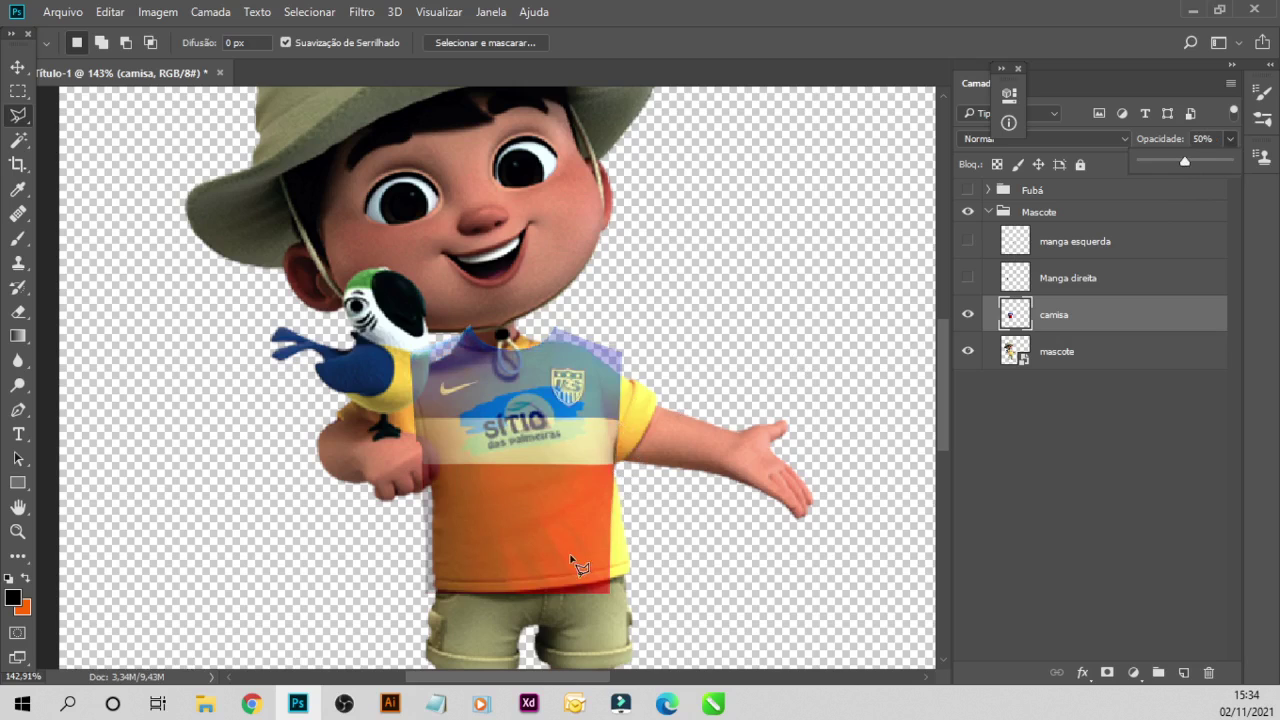
- Convert the camisa layer into a smart object via Converter em objeto inteligente
right_click(1057, 322)
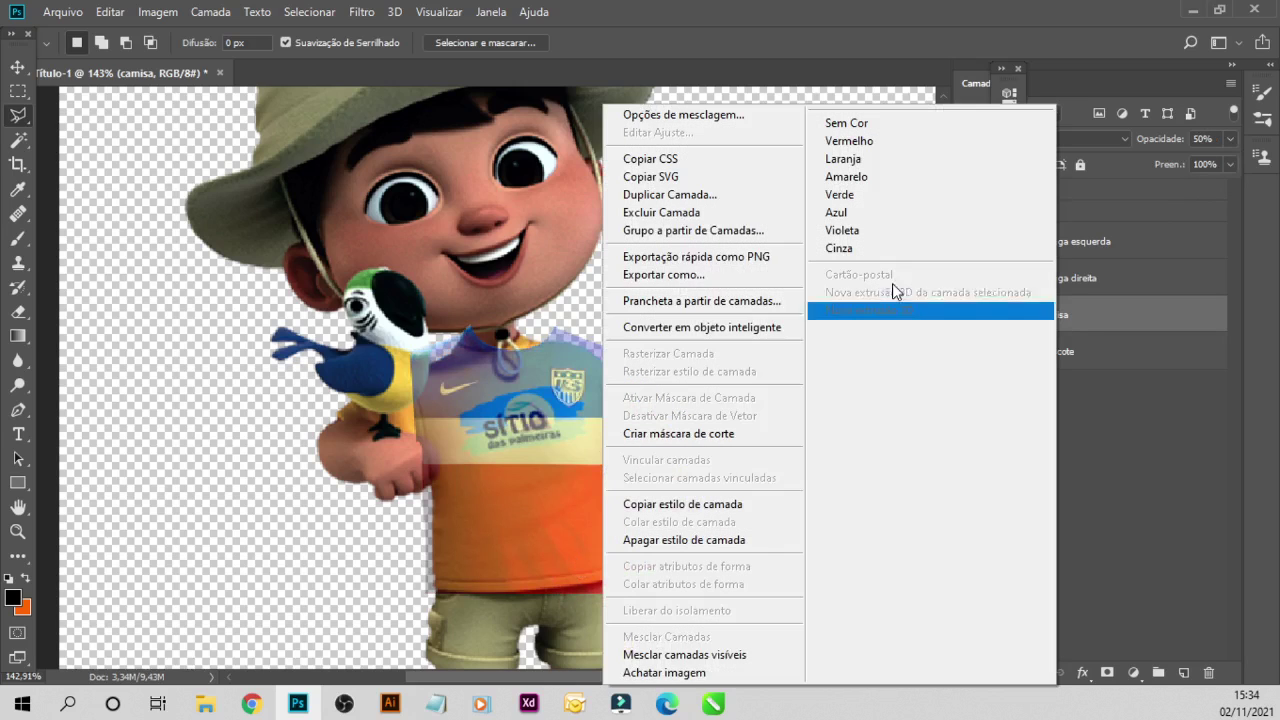
click(737, 331)
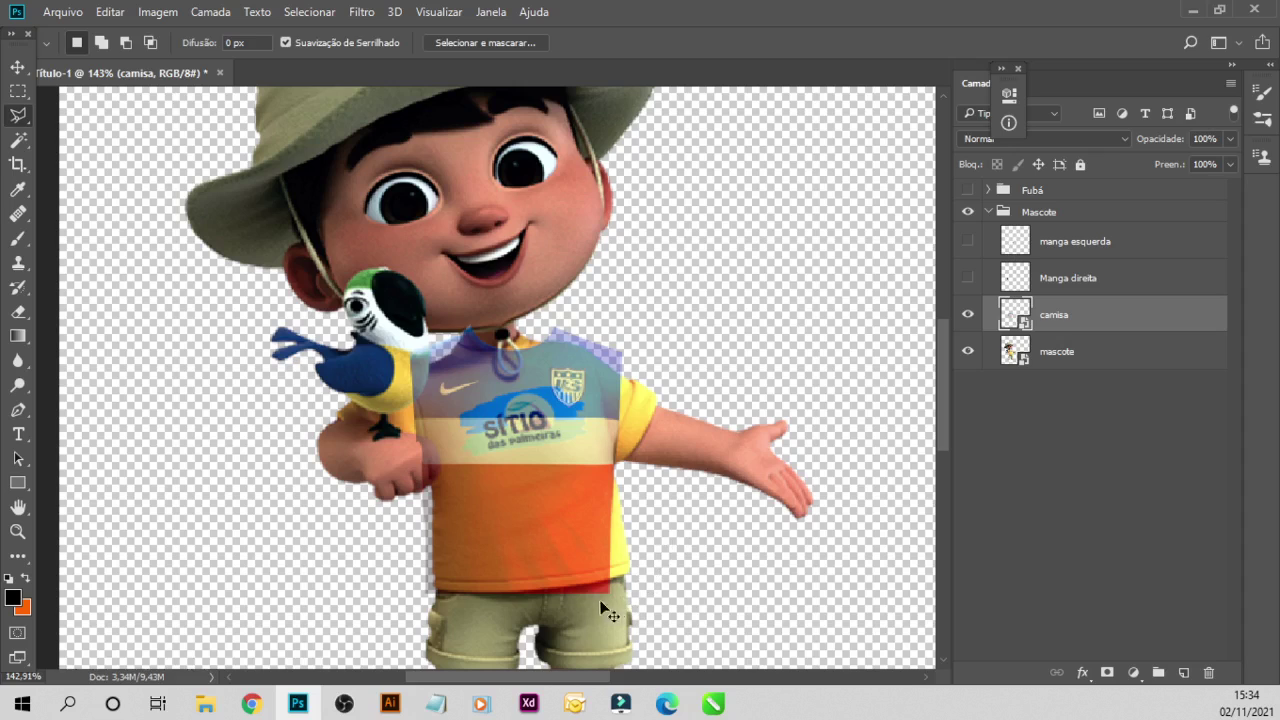
key(ctrl+t)
- Drag the jersey's corners to tilt it -5.61°, widen to 108% and shorten to 93.14%
drag(622, 596, 641, 572)
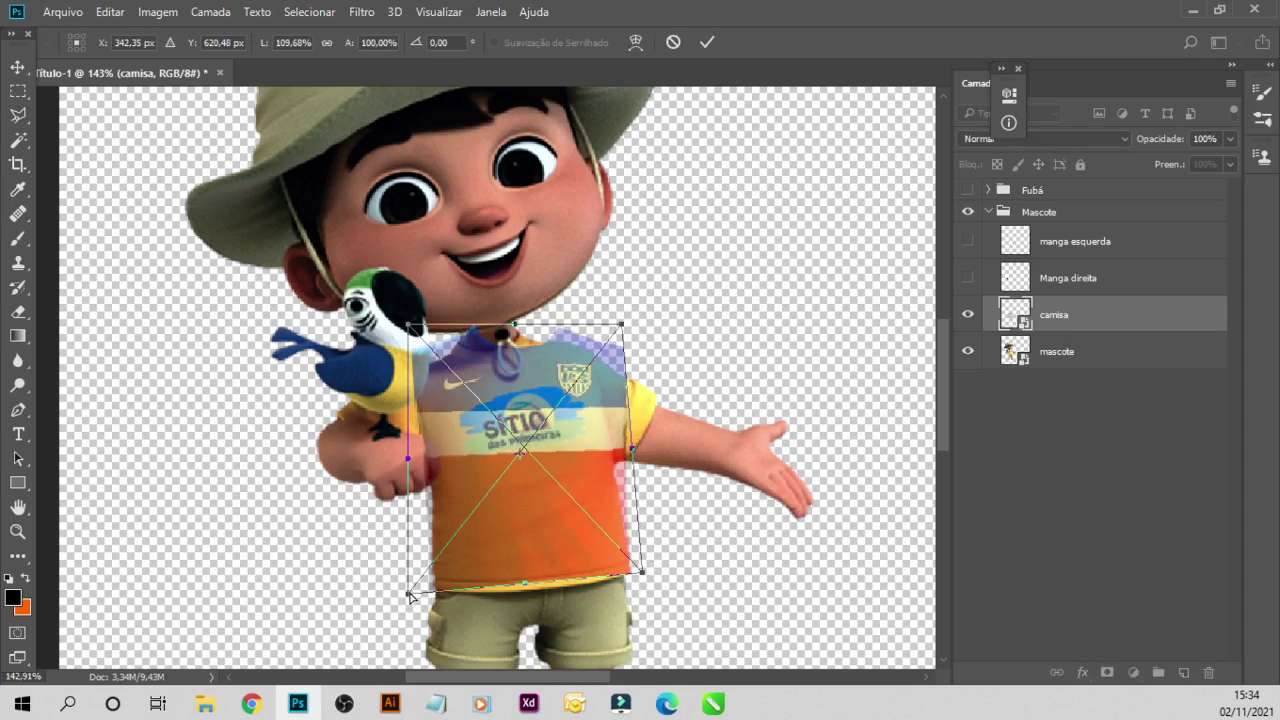
drag(409, 596, 412, 595)
drag(411, 325, 412, 341)
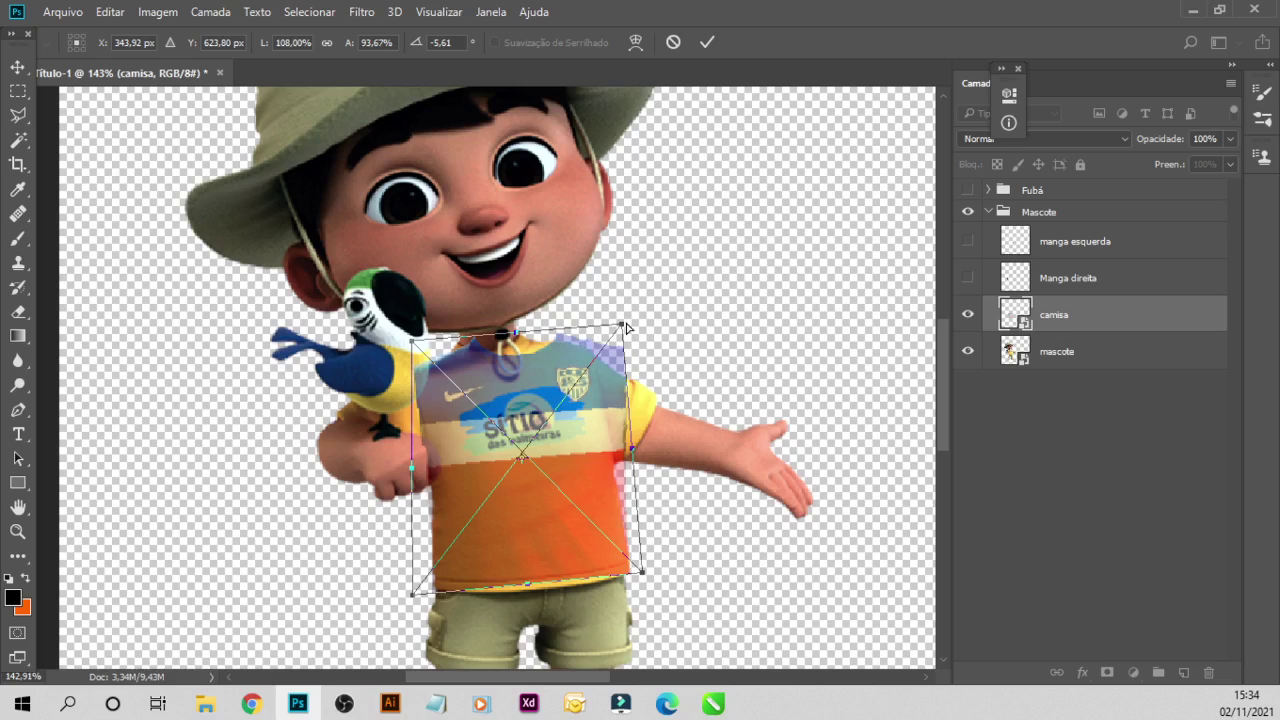
drag(622, 325, 569, 327)
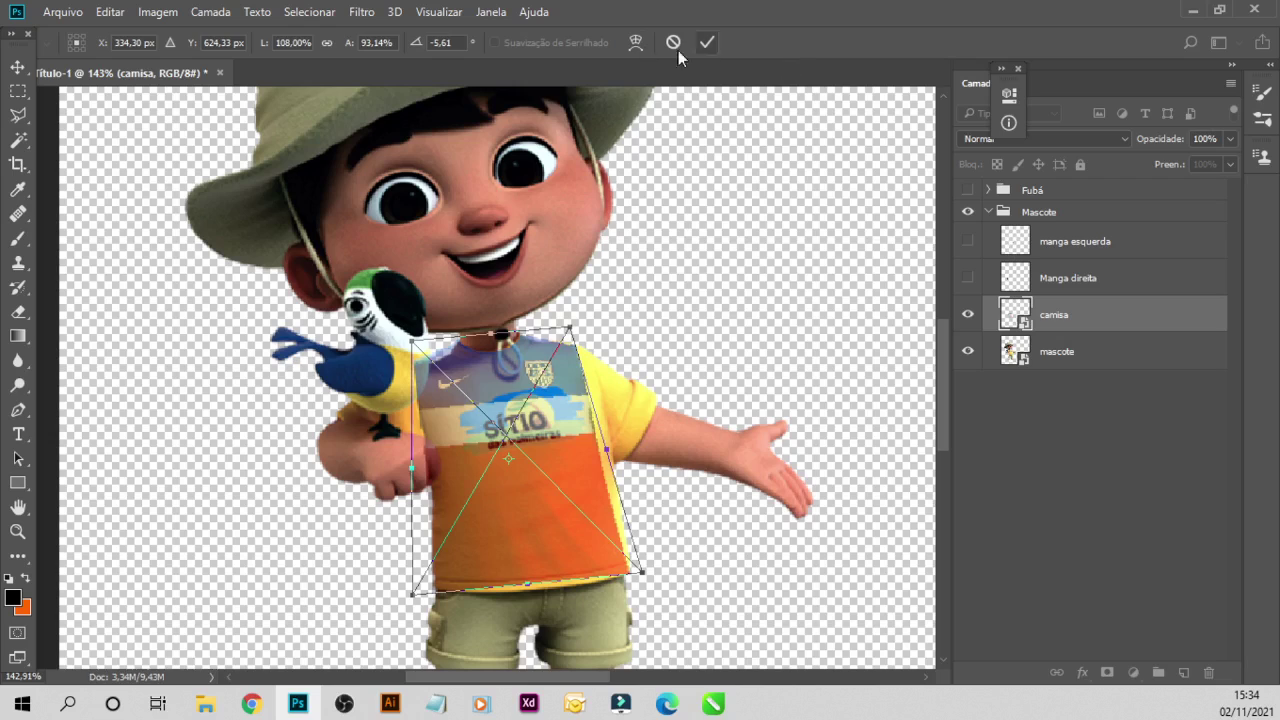
click(635, 42)
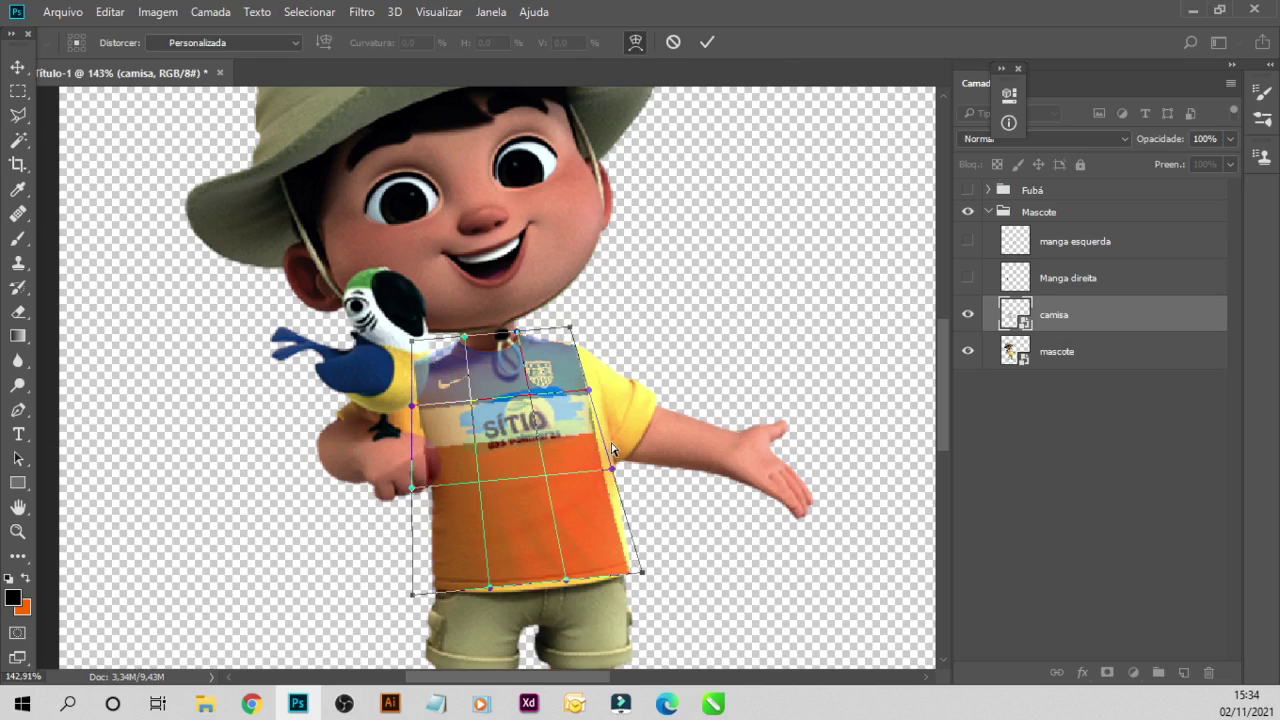
- Warp the jersey mesh to bulge the right side, pull the hem down and bend the left edge
drag(612, 470, 622, 462)
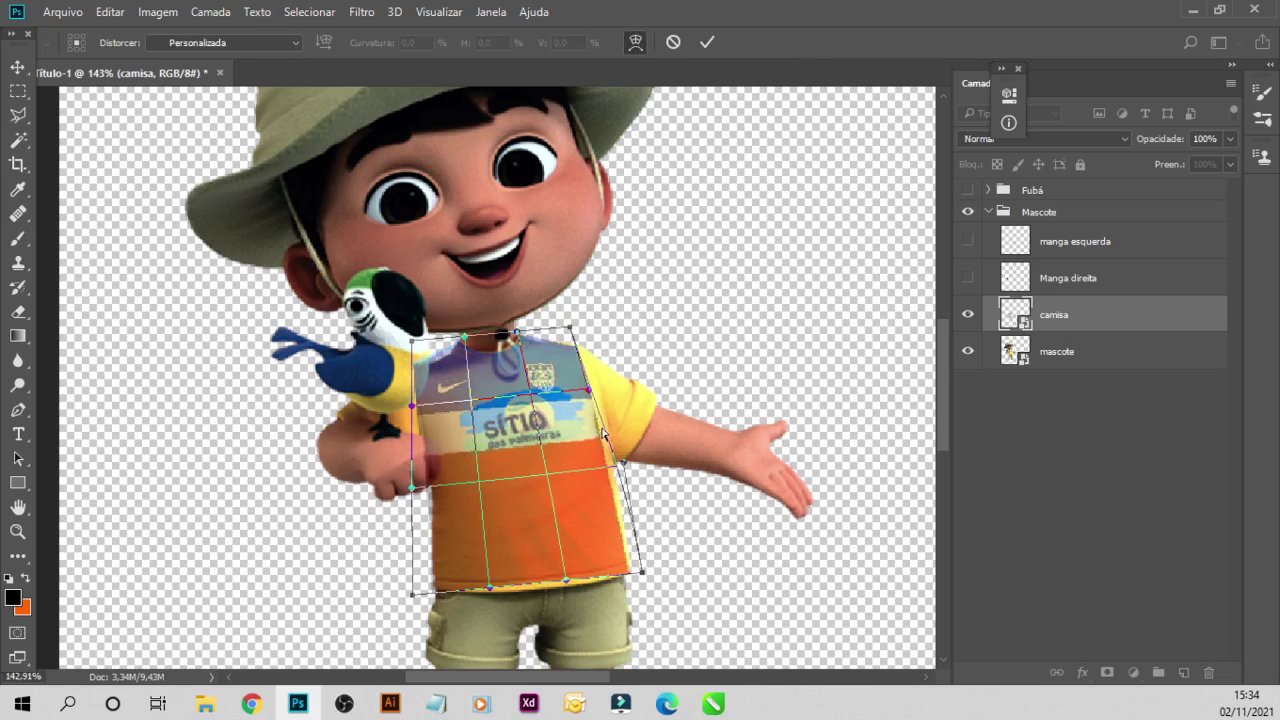
drag(589, 390, 617, 398)
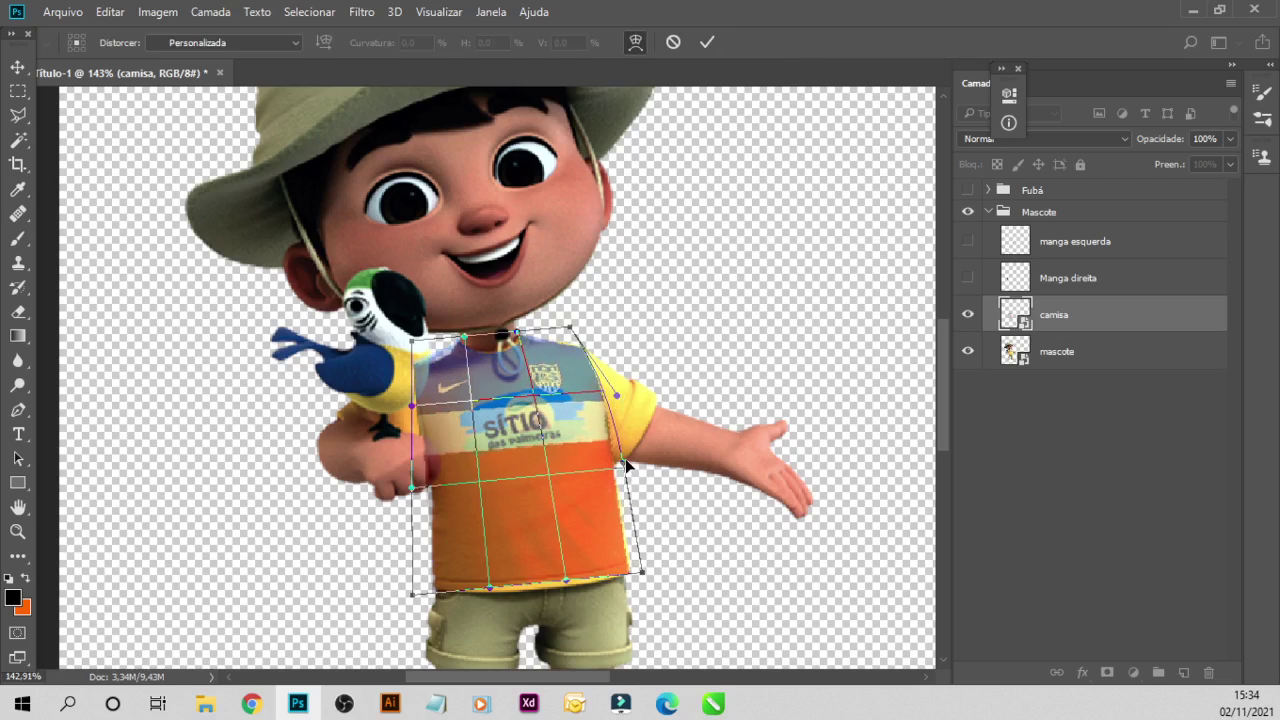
mouse_move(566, 581)
mouse_down()
mouse_move(560, 600)
mouse_move(494, 593)
mouse_up()
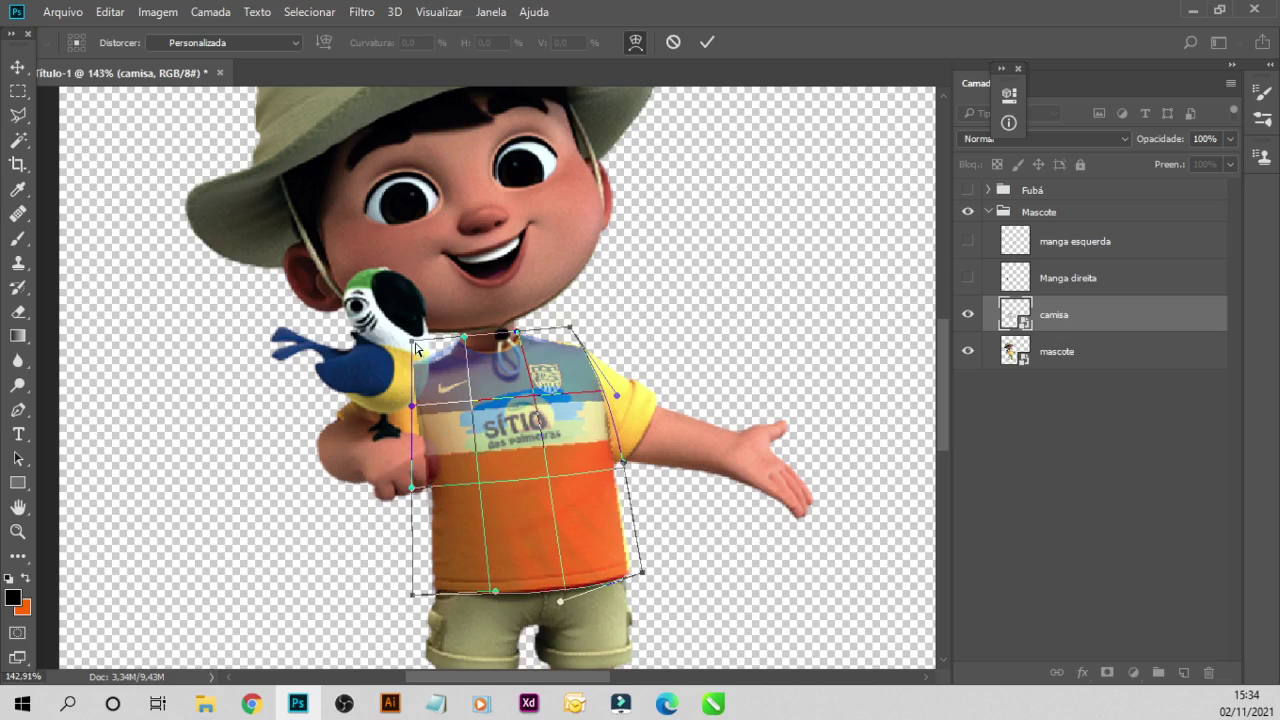
drag(417, 347, 414, 347)
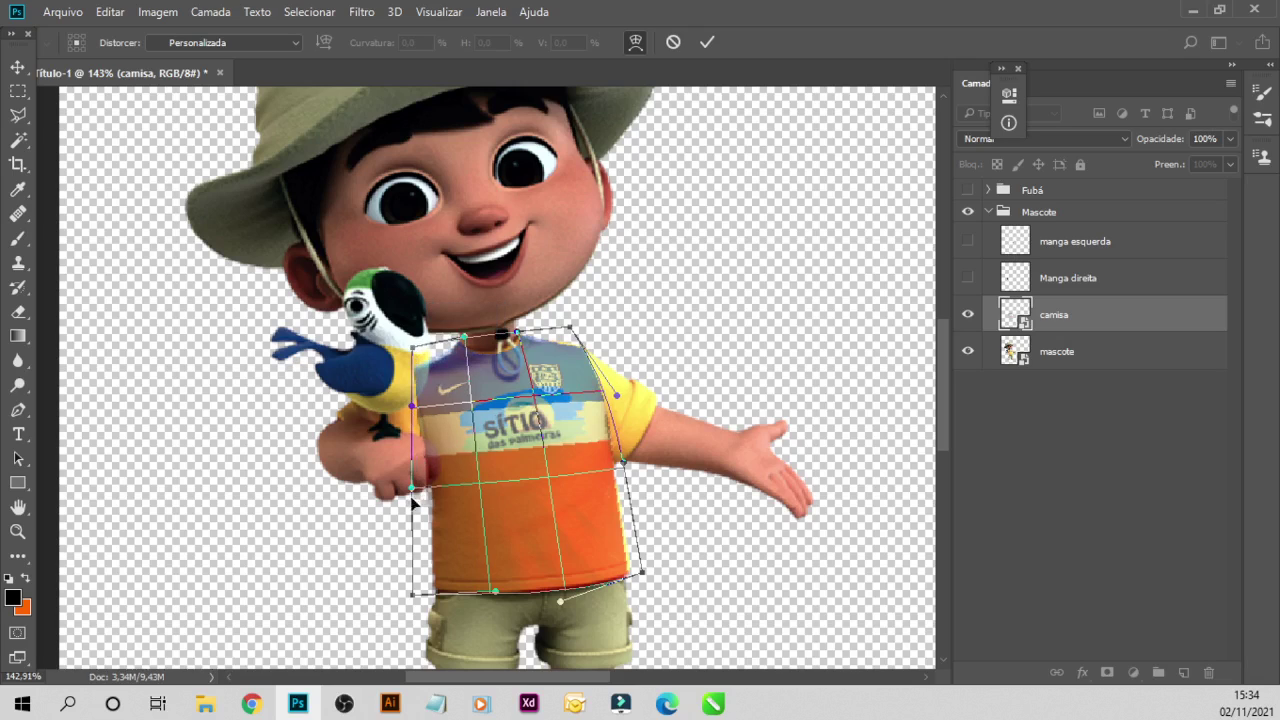
drag(415, 491, 449, 481)
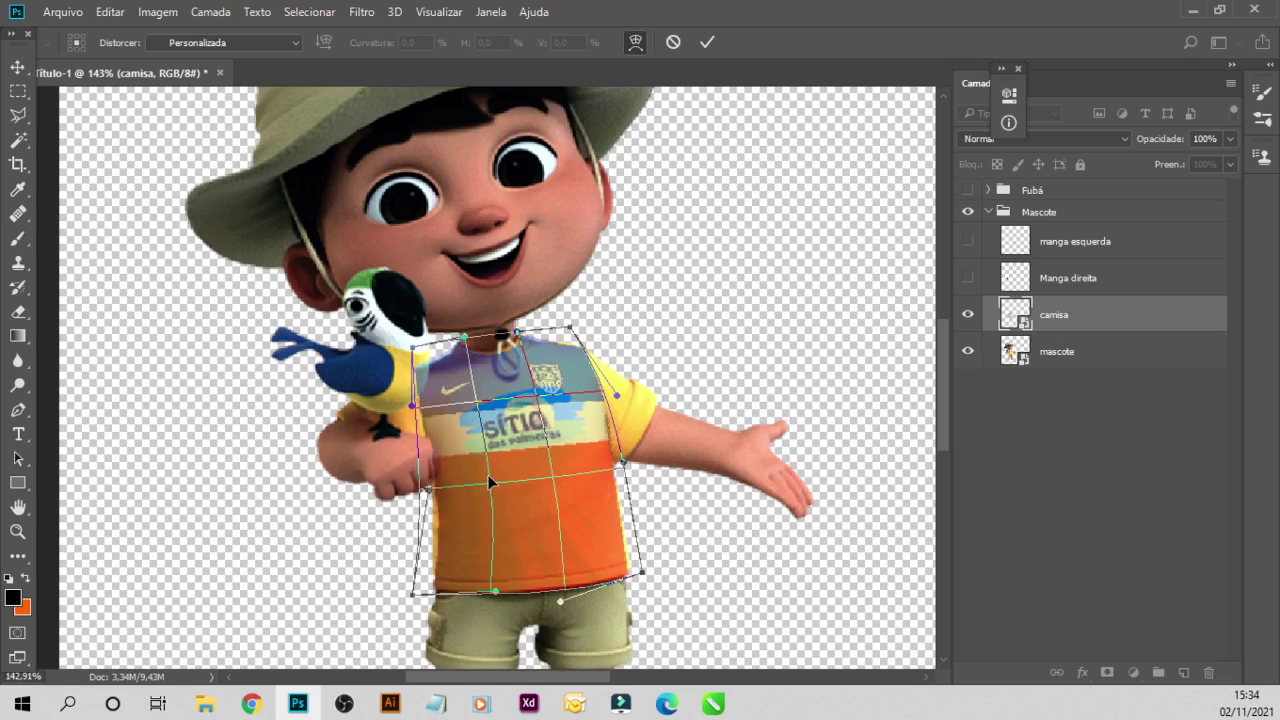
mouse_move(483, 484)
mouse_down()
mouse_move(497, 481)
mouse_move(418, 500)
mouse_up()
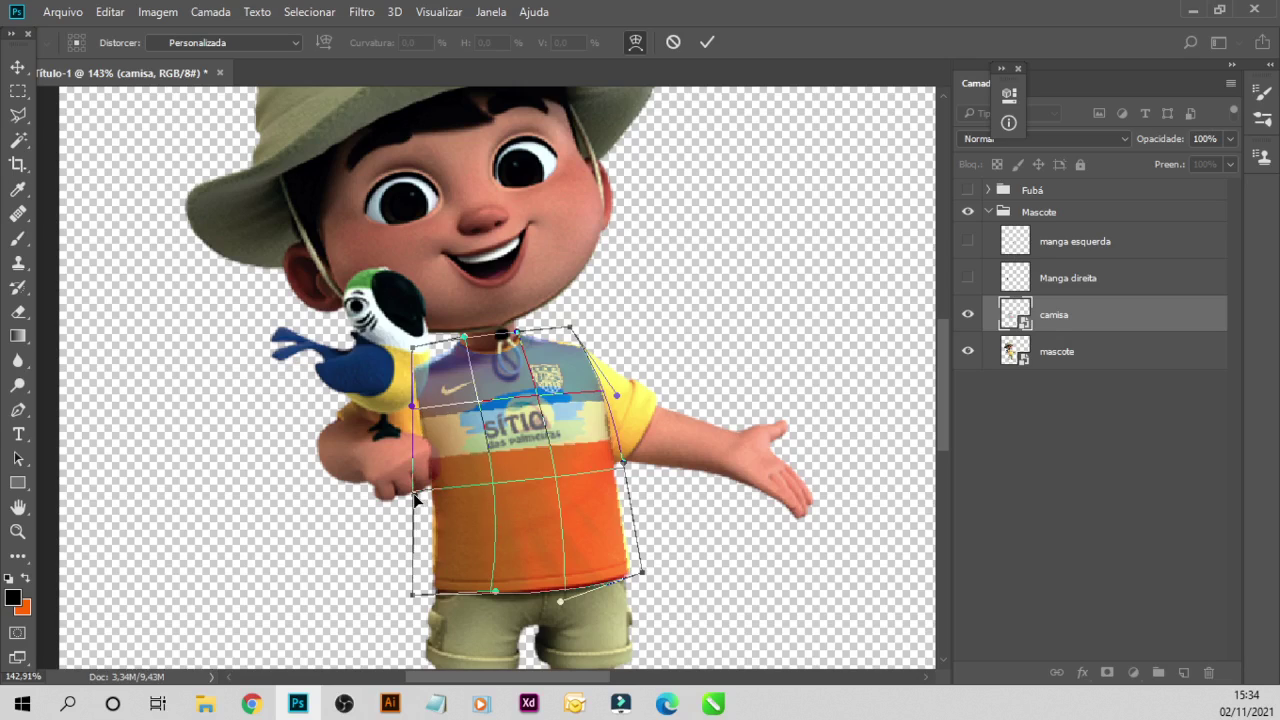
- Refine the right side, add a warp point on the top edge, and apply the warp
drag(547, 439, 551, 439)
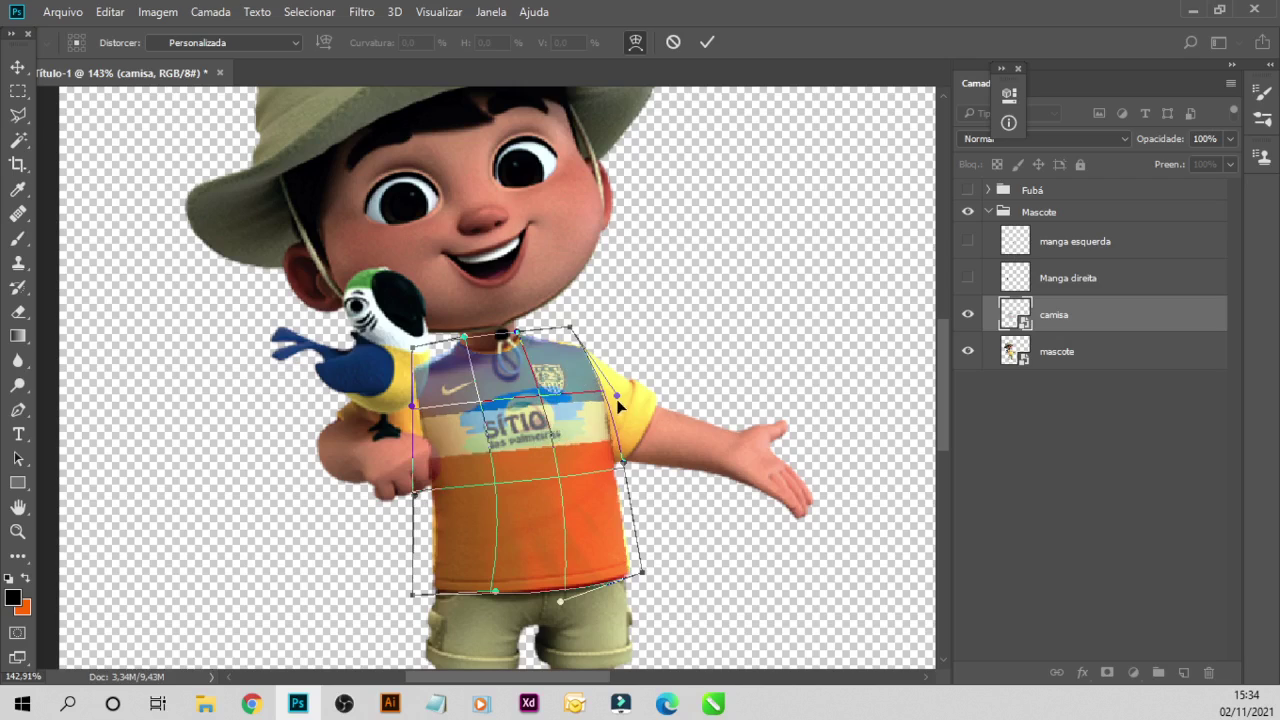
drag(613, 394, 605, 380)
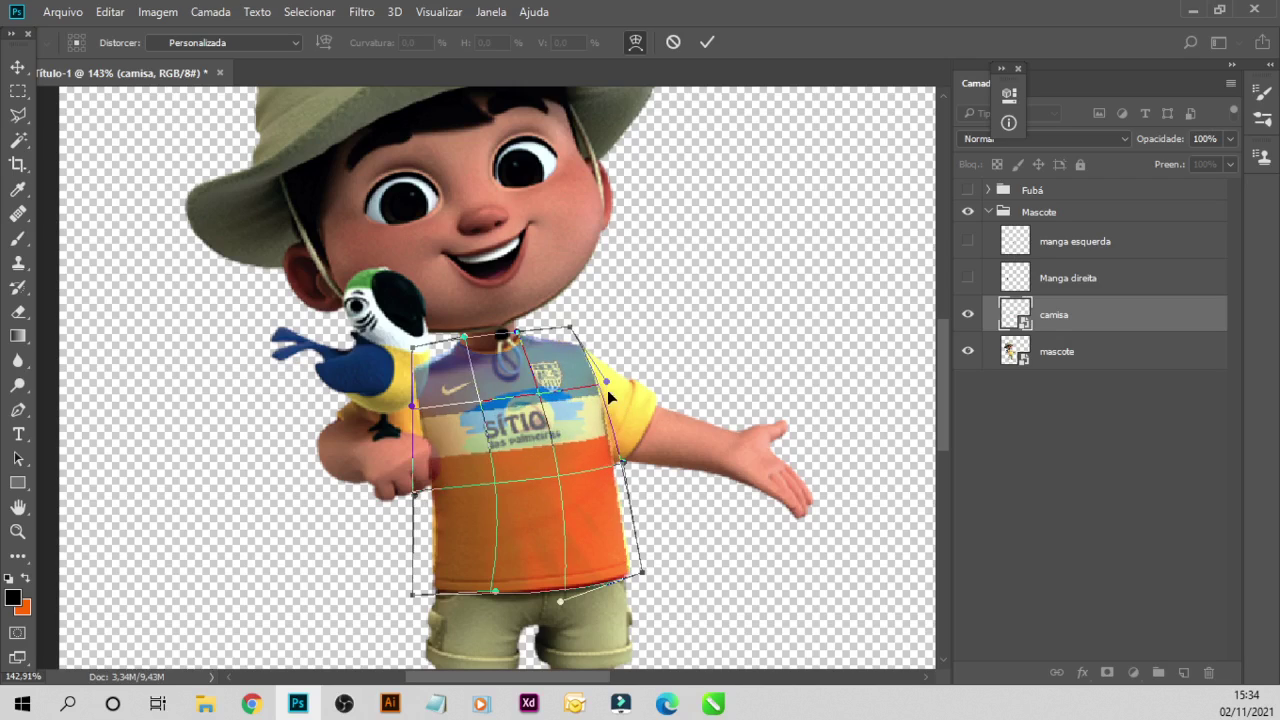
drag(622, 466, 627, 462)
click(512, 331)
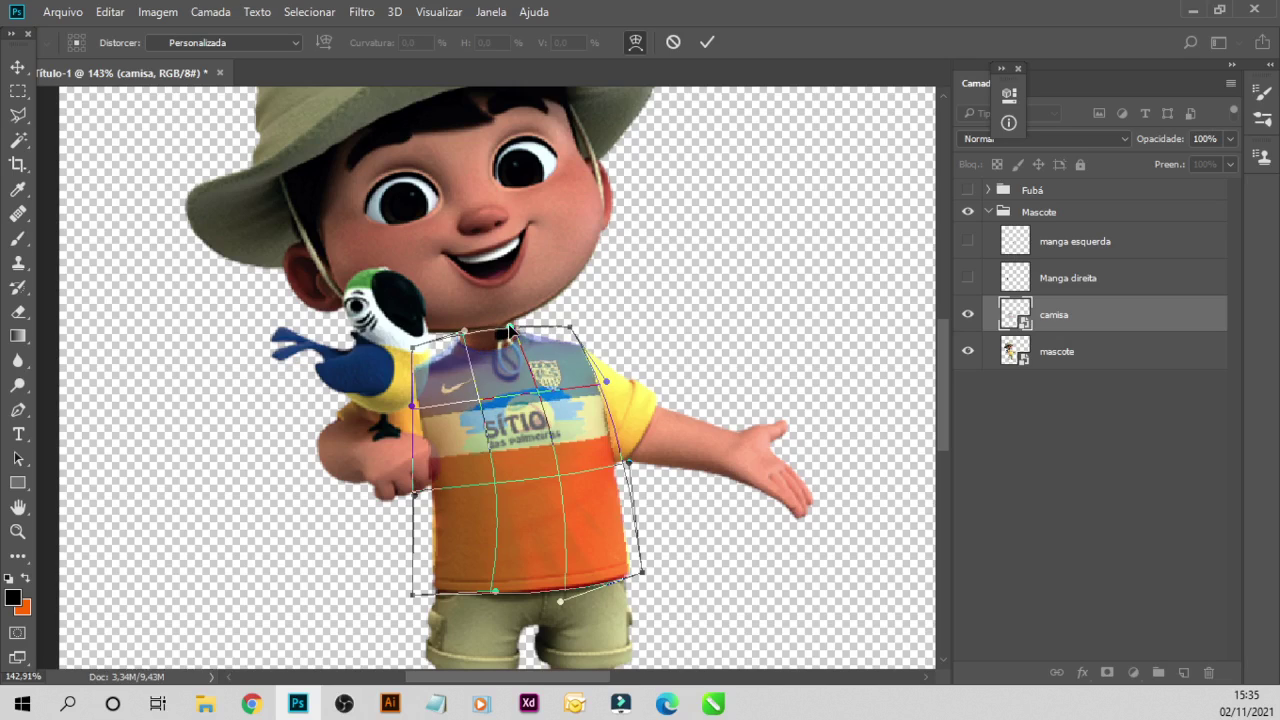
key(Return)
key(l)
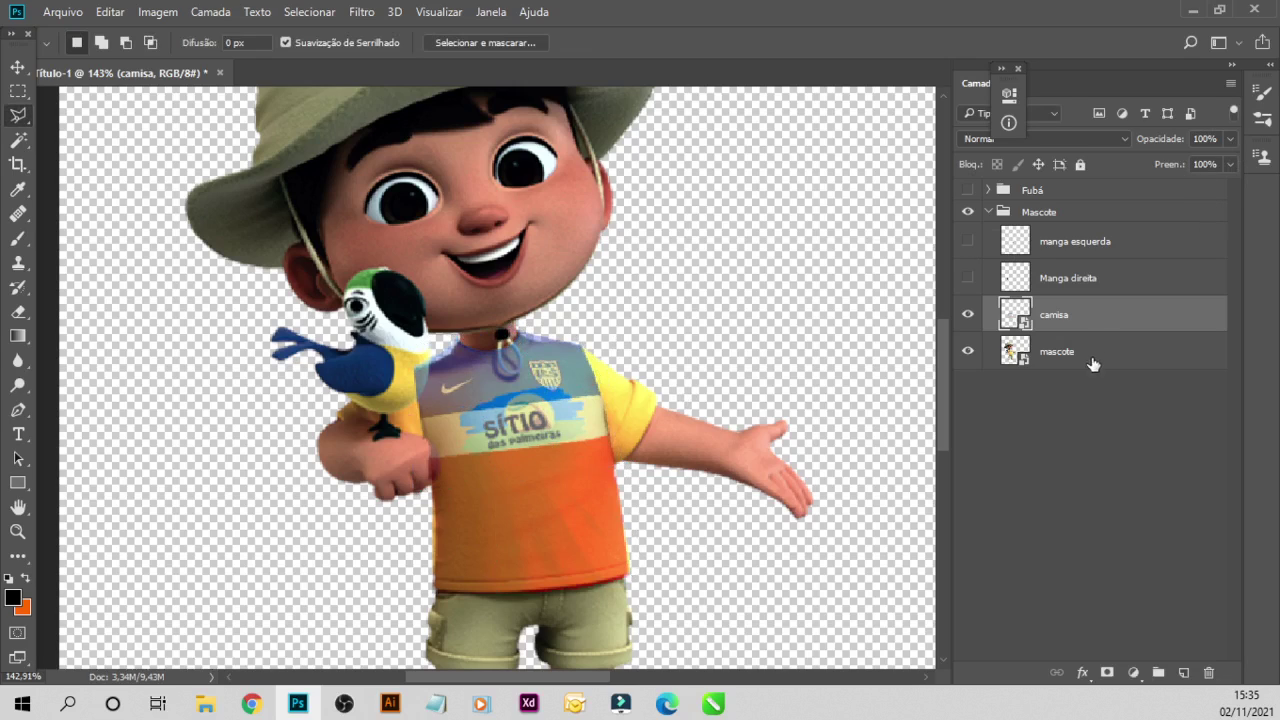
- Toggle the camisa layer's visibility and opacity to compare the fit
click(968, 315)
click(968, 315)
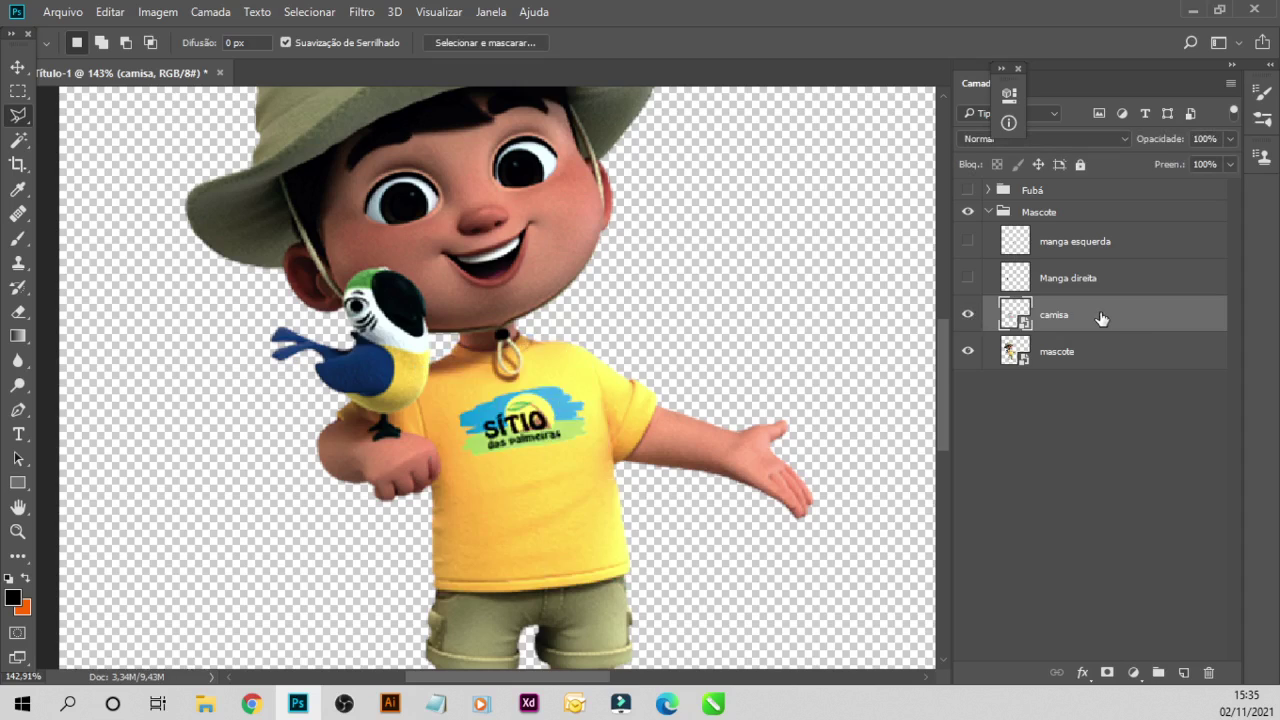
click(1230, 139)
mouse_move(1228, 163)
mouse_down()
mouse_move(1116, 170)
mouse_move(1274, 184)
mouse_up()
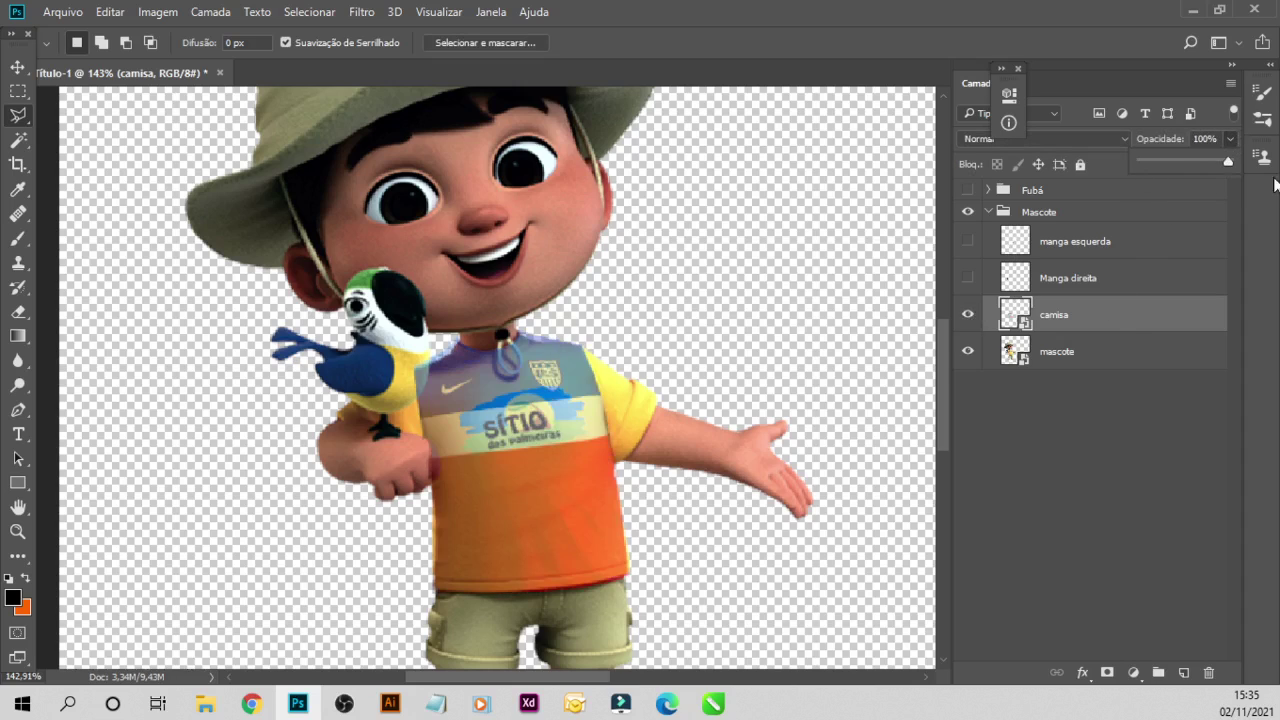
- Set the camisa.psb contents to 100% opacity, then close and save it back
double_click(1014, 316)
click(744, 503)
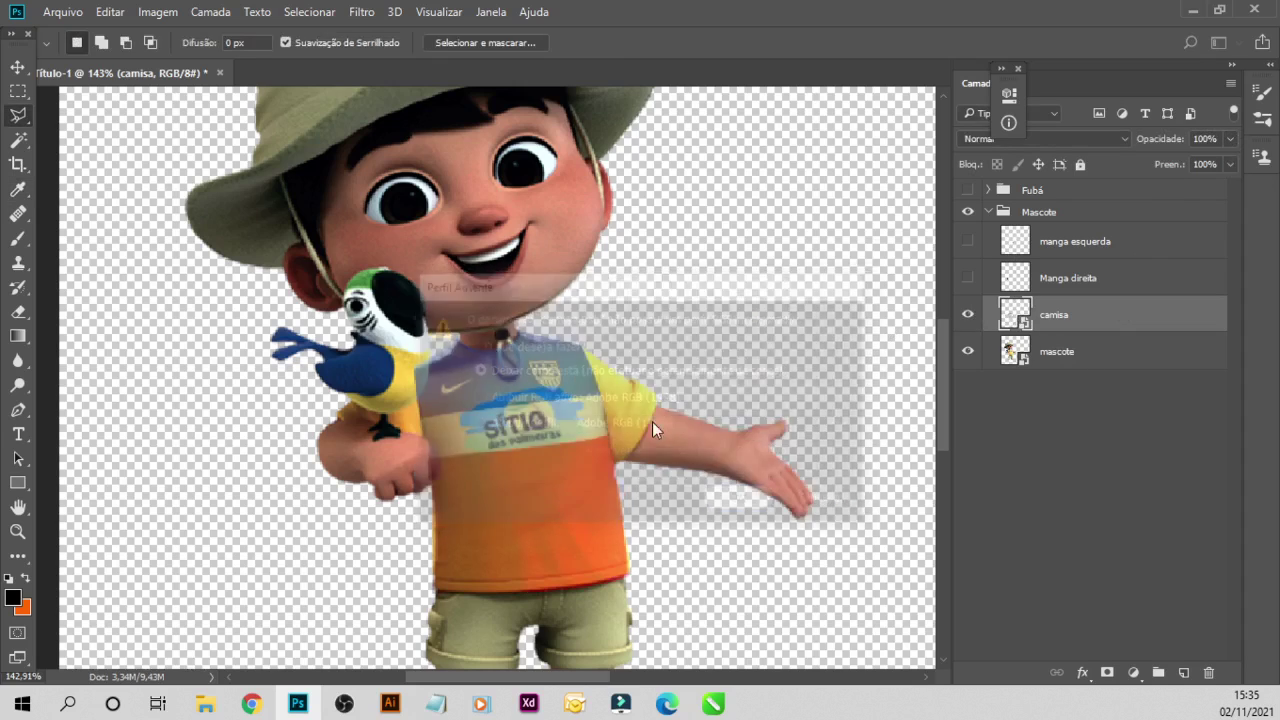
click(1229, 141)
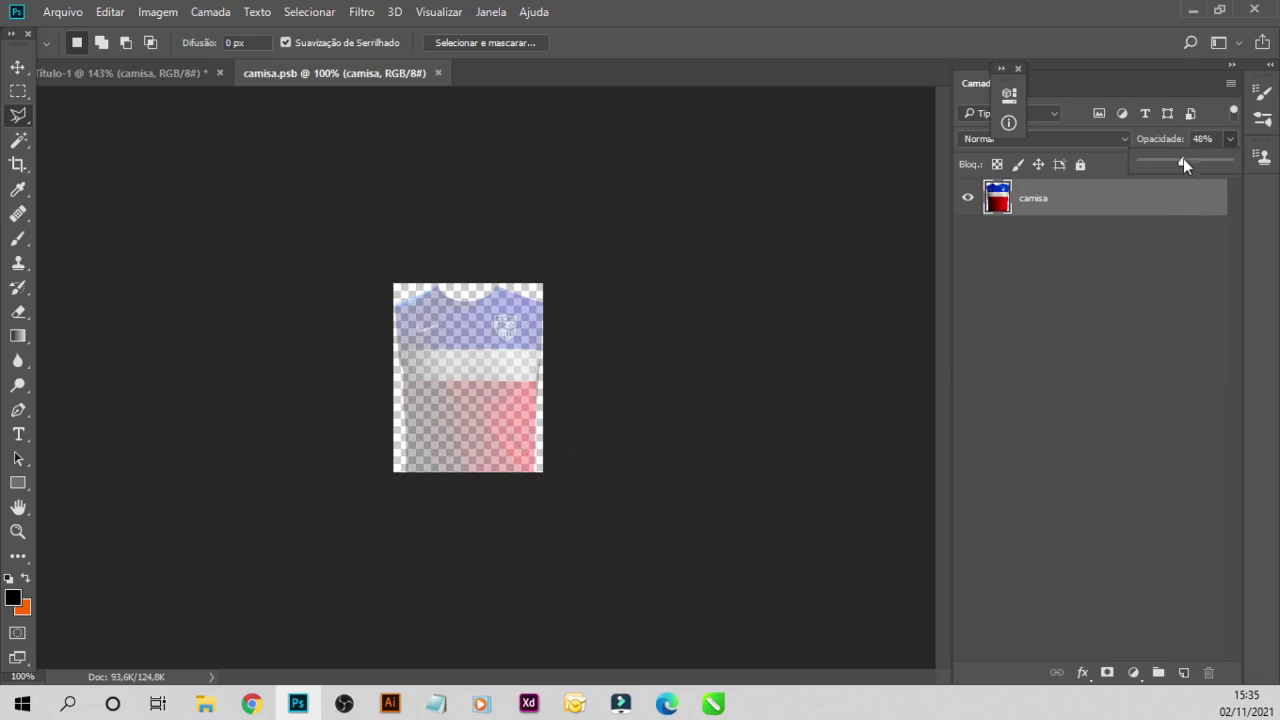
drag(1183, 158, 1235, 162)
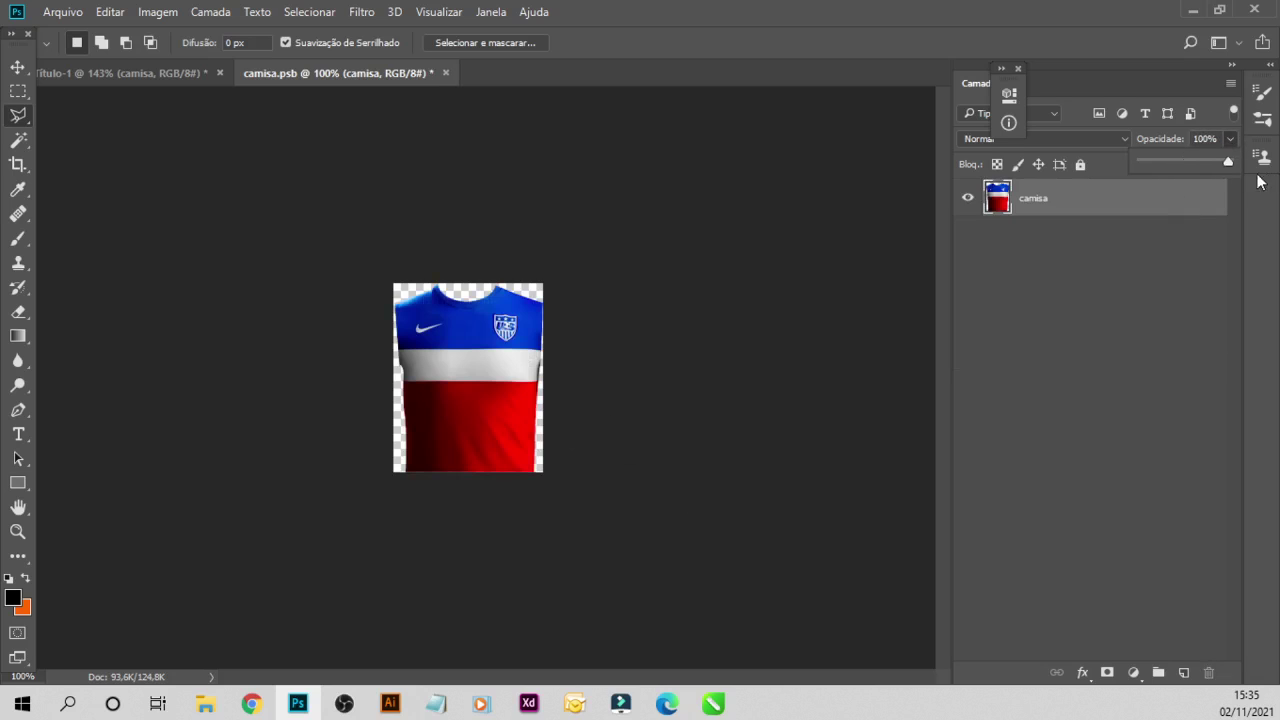
click(445, 73)
click(585, 278)
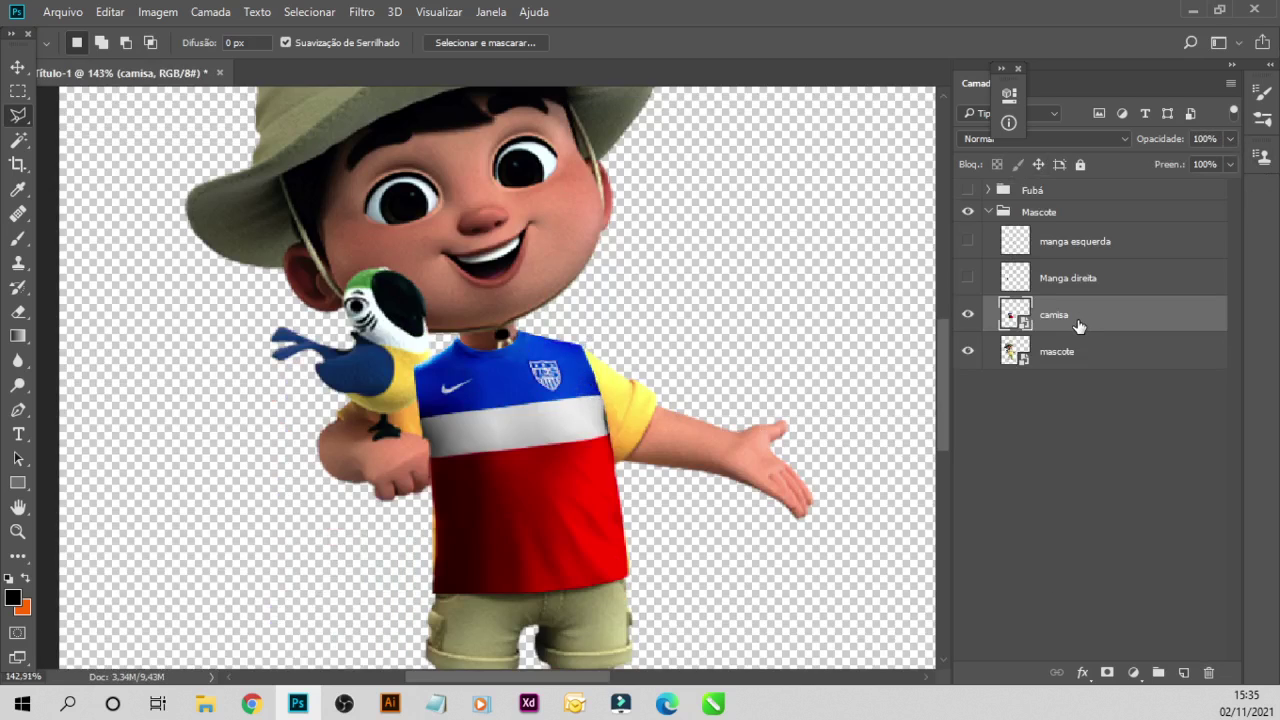
- Fade the camisa jersey layer to 36% opacity so the body shows through
click(1232, 139)
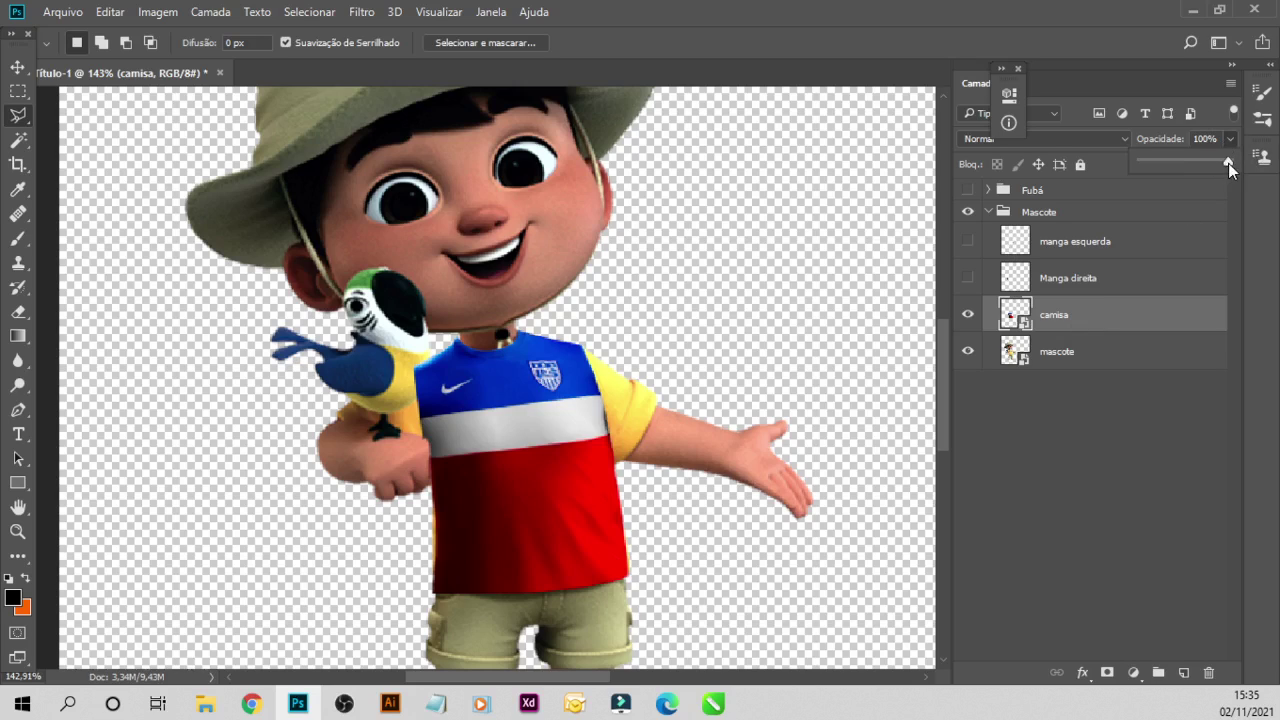
drag(1176, 163, 1229, 162)
drag(1180, 162, 1173, 161)
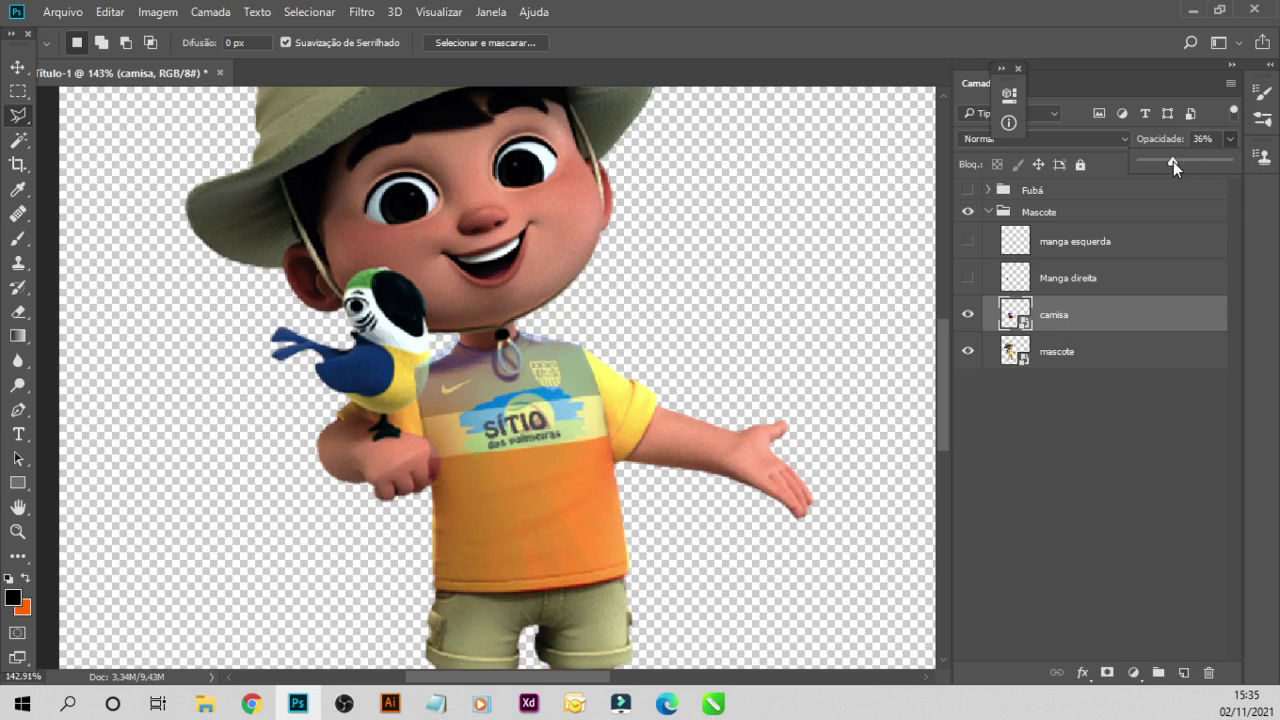
- Make the Manga direita sleeve layer visible and apply a quick free transform
click(966, 281)
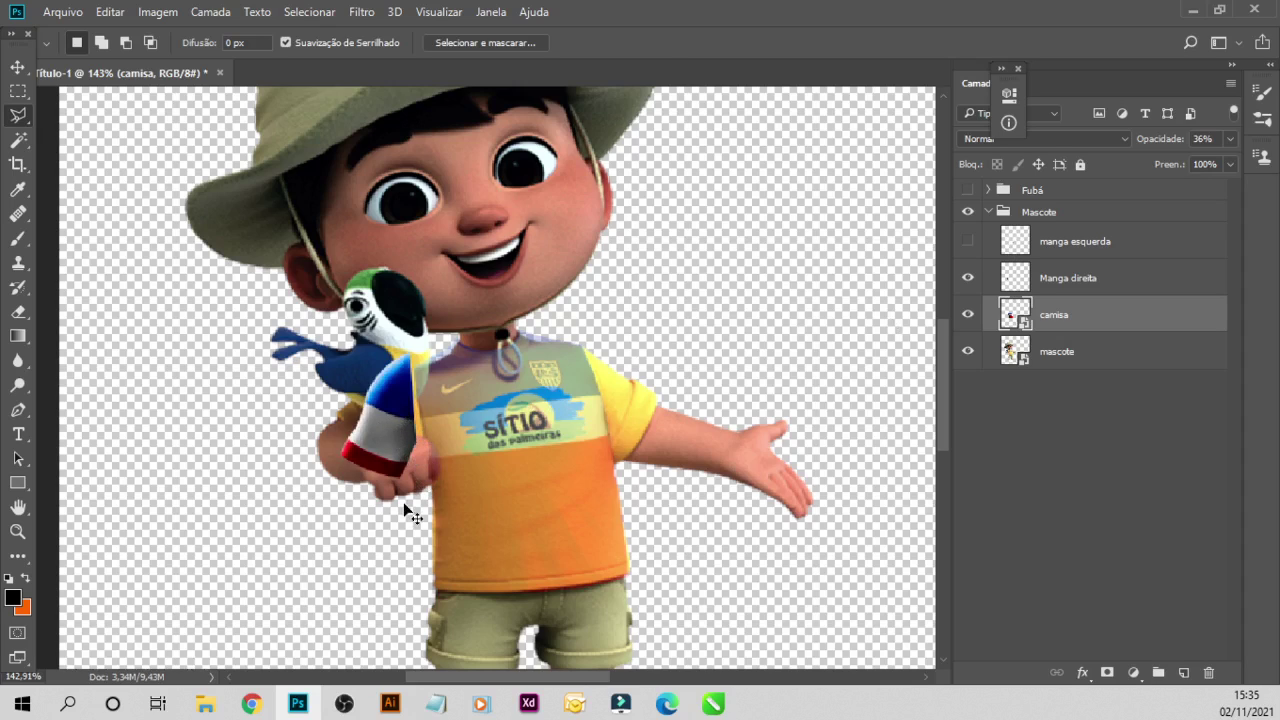
key(ctrl+t)
key(Return)
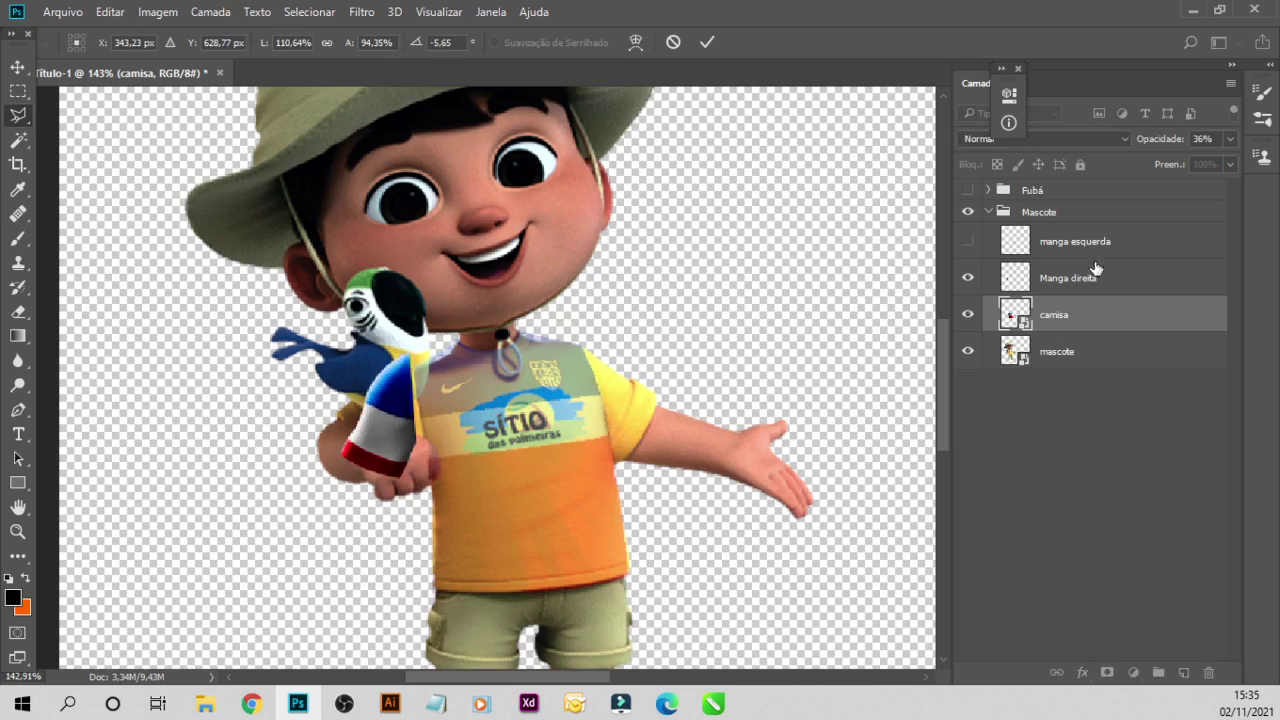
- Convert the Manga direita sleeve layer to a Smart Object and show rulers
key(l)
right_click(1080, 278)
click(713, 330)
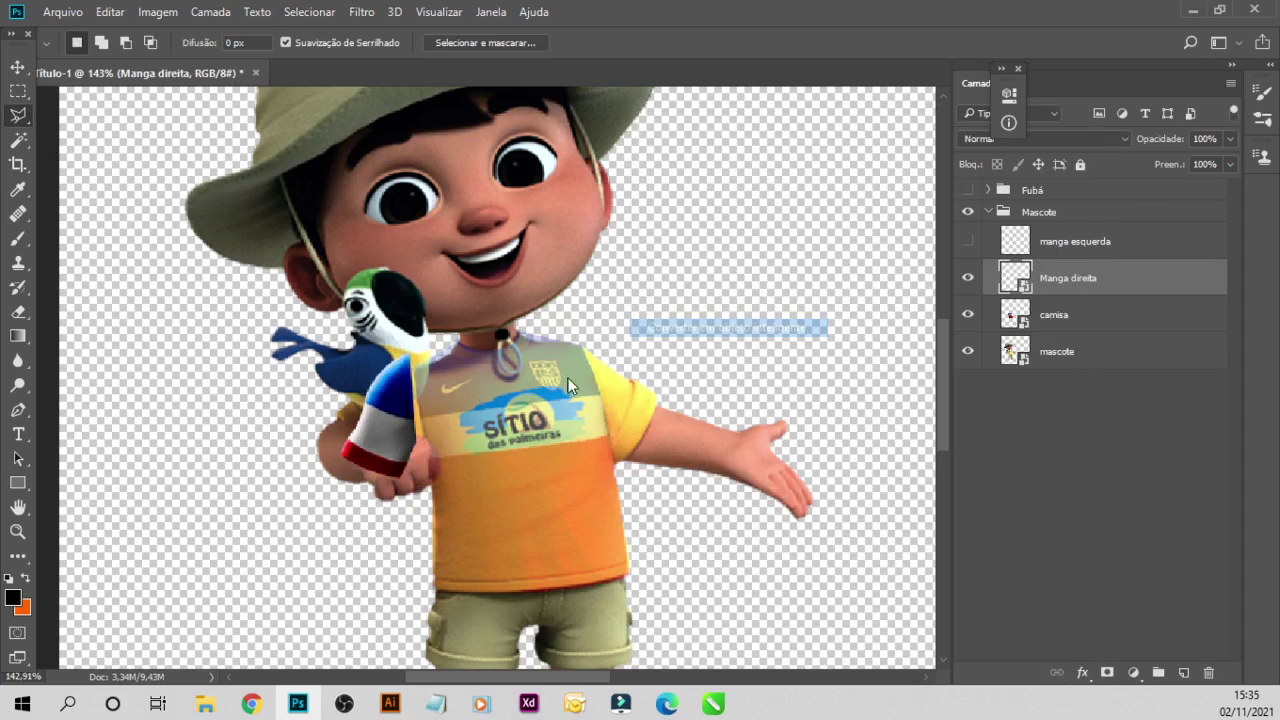
key(ctrl+r)
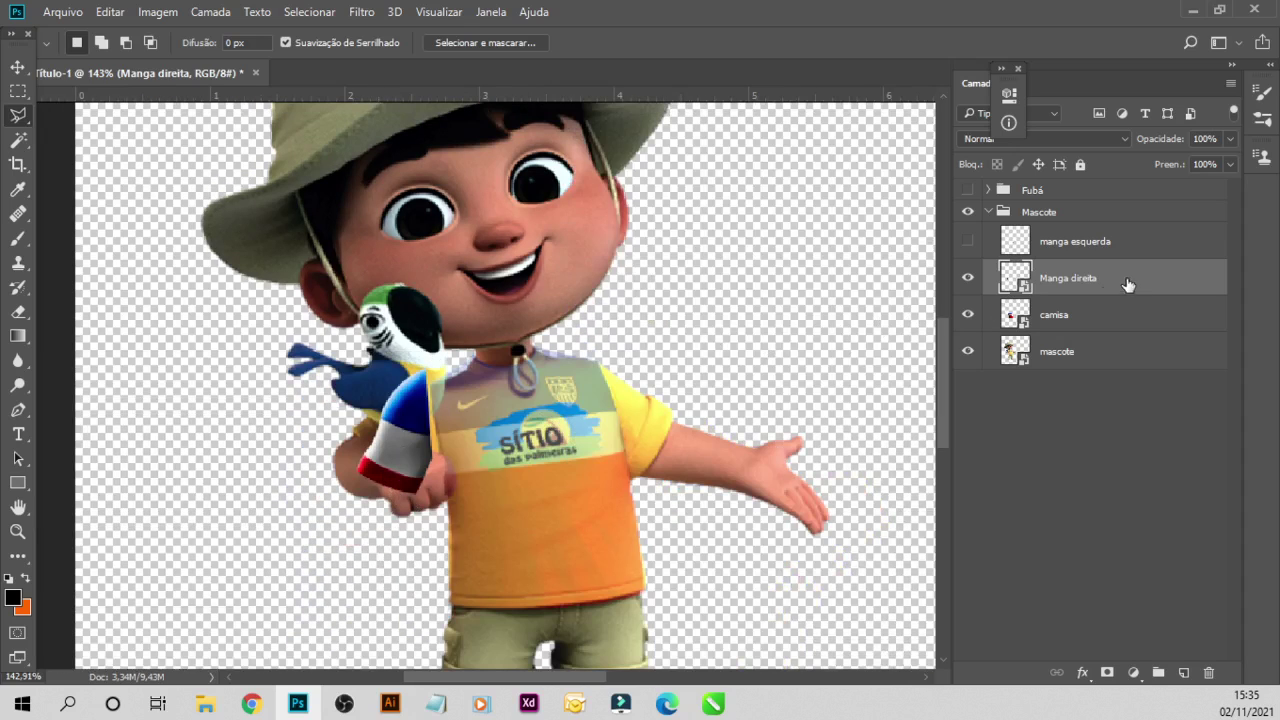
- Distort, skew and rotate the sleeve to fit over the boy's raised arm
key(ctrl+t)
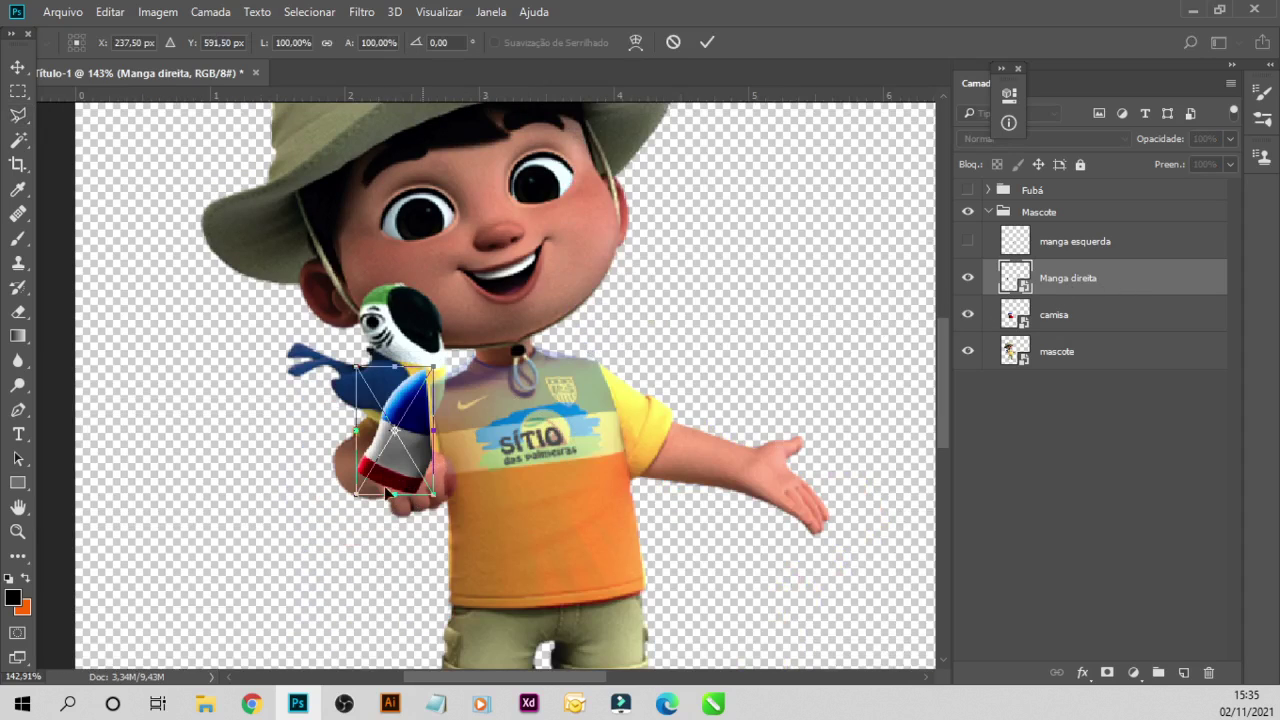
drag(433, 374, 441, 368)
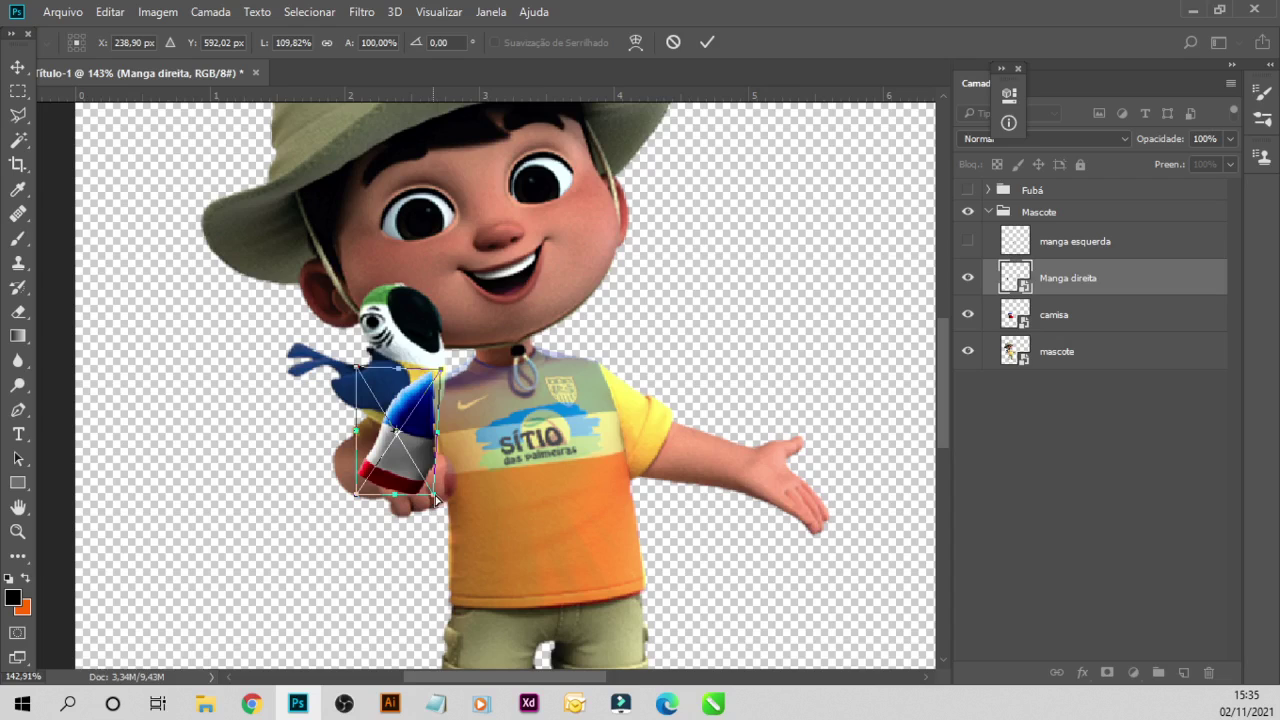
drag(437, 500, 439, 496)
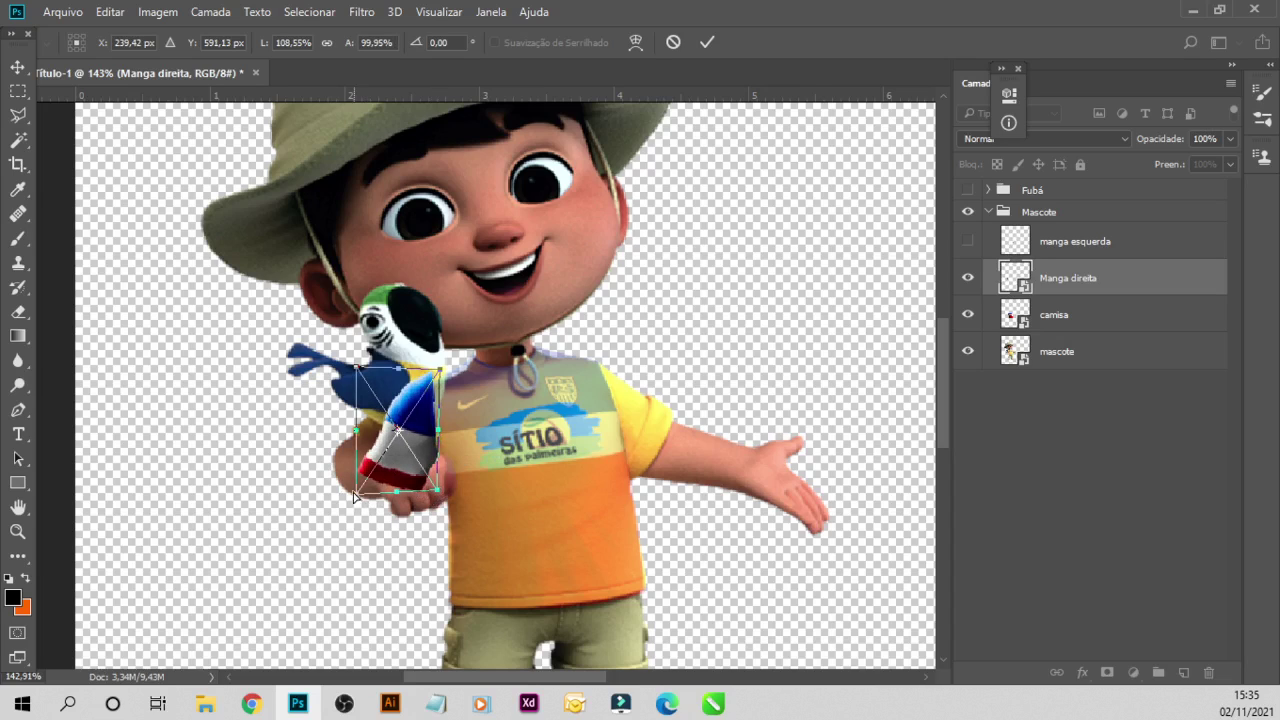
drag(354, 494, 355, 432)
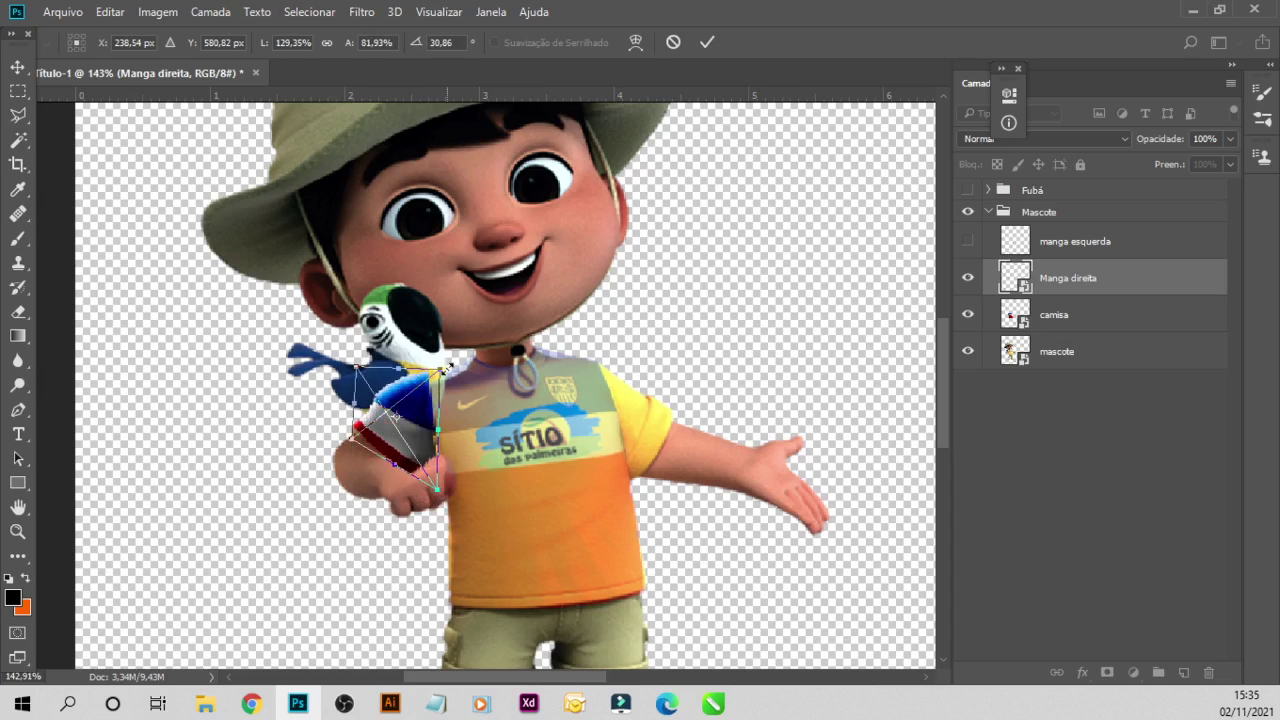
drag(446, 370, 448, 379)
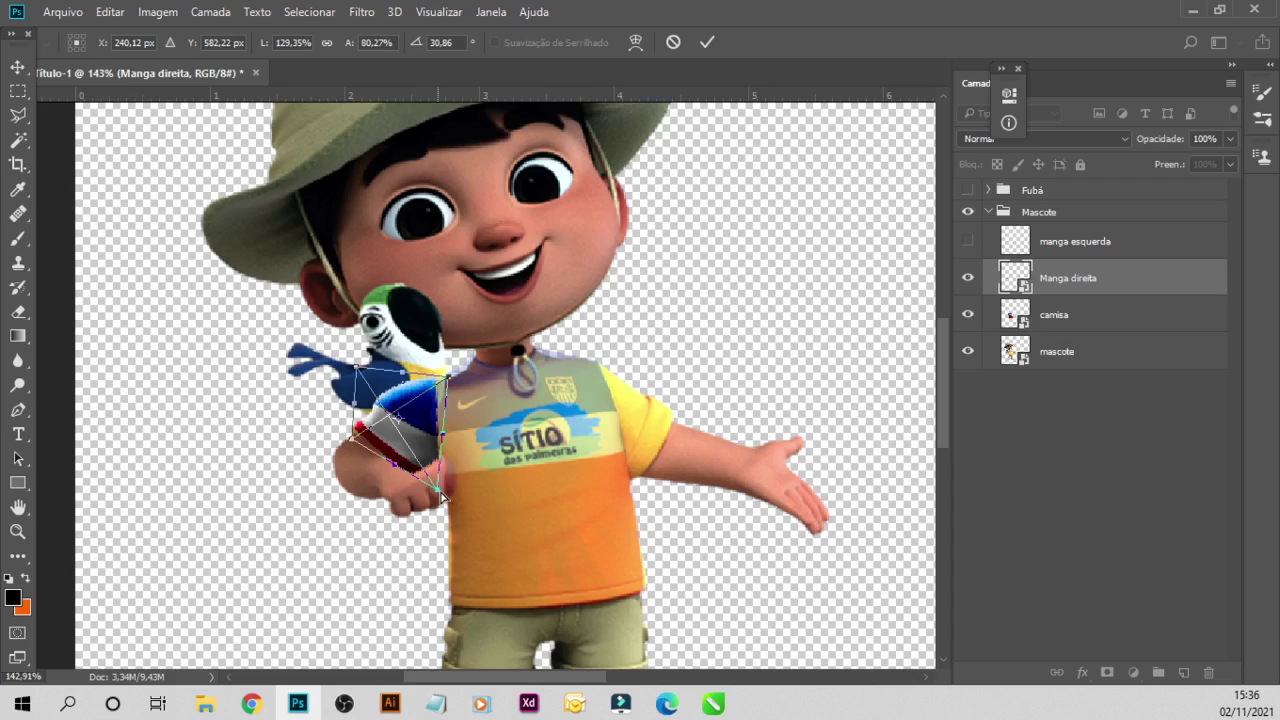
drag(443, 496, 440, 487)
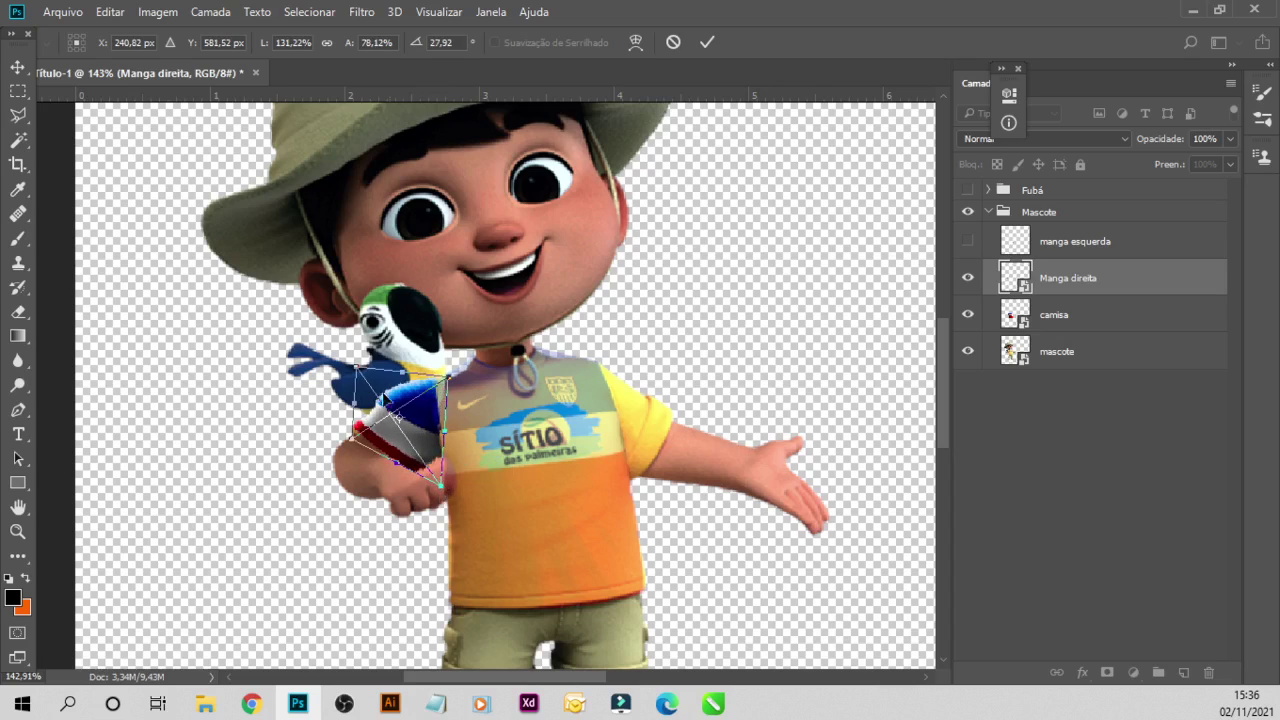
drag(347, 444, 362, 440)
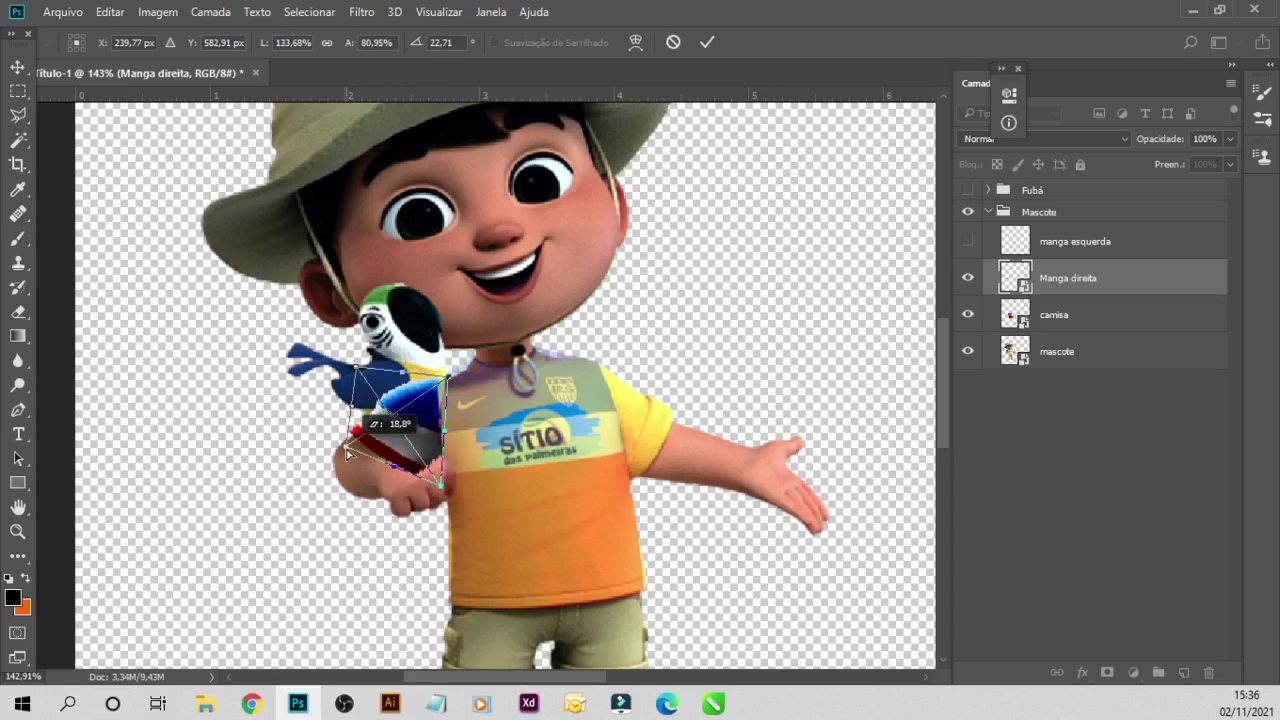
drag(362, 440, 352, 450)
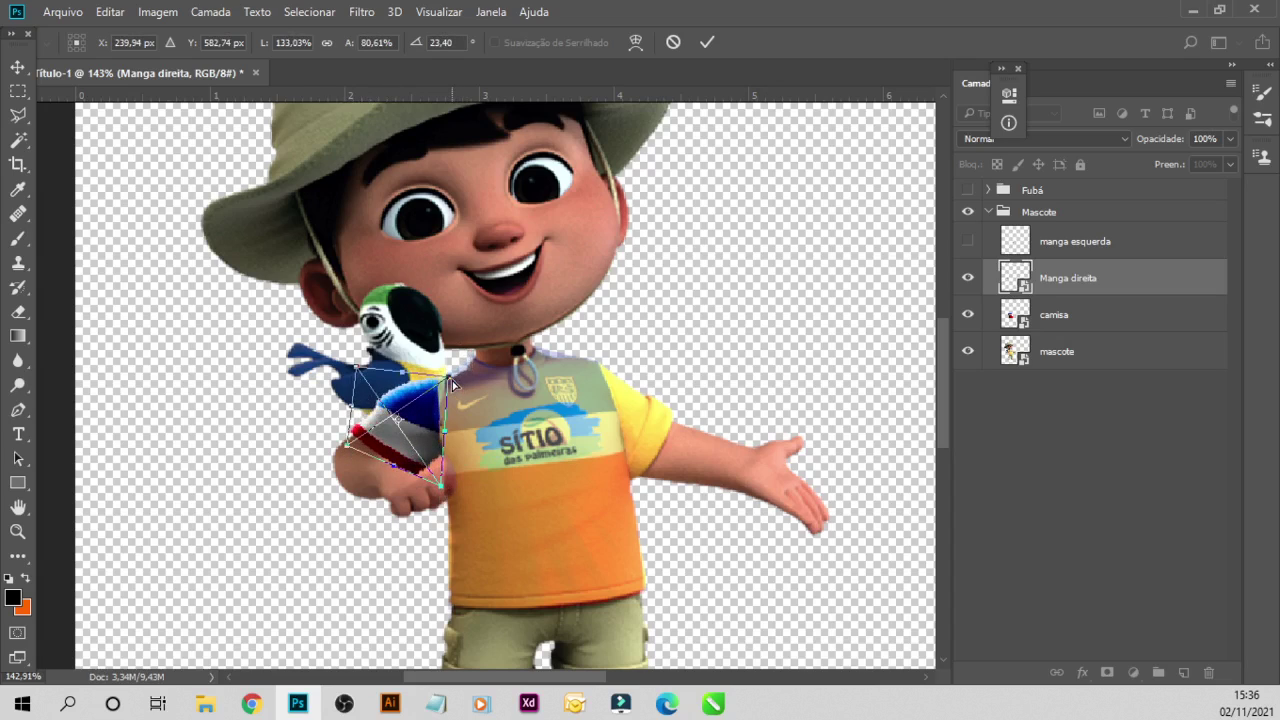
drag(451, 383, 457, 378)
key(Return)
- Restore the camisa jersey layer to 100% opacity
key(l)
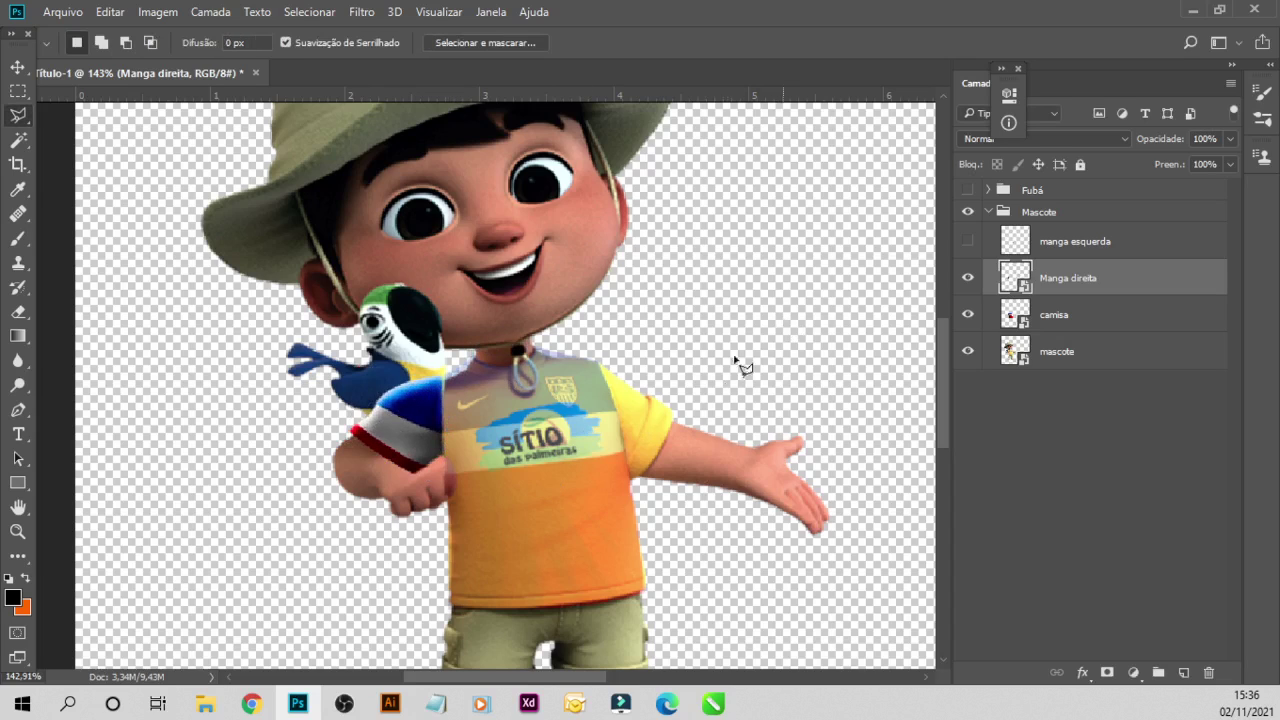
click(998, 315)
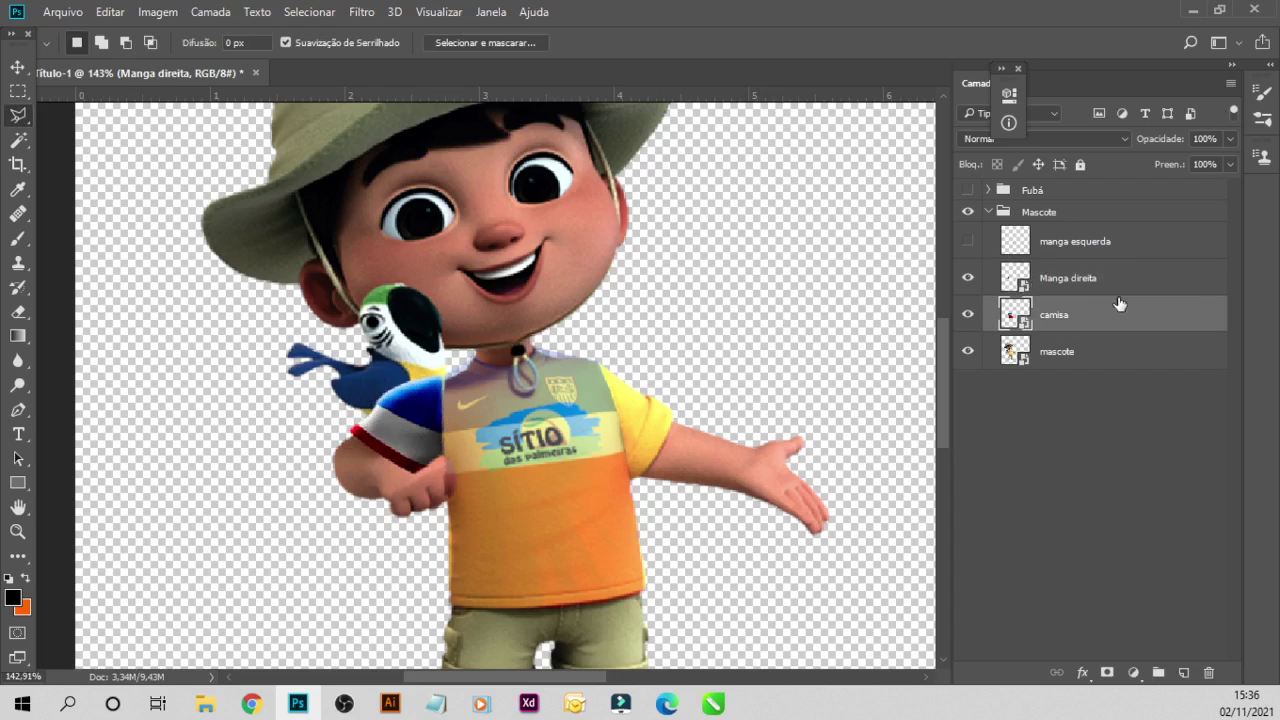
mouse_move(1230, 139)
mouse_down()
mouse_move(1167, 175)
mouse_move(1247, 183)
mouse_up()
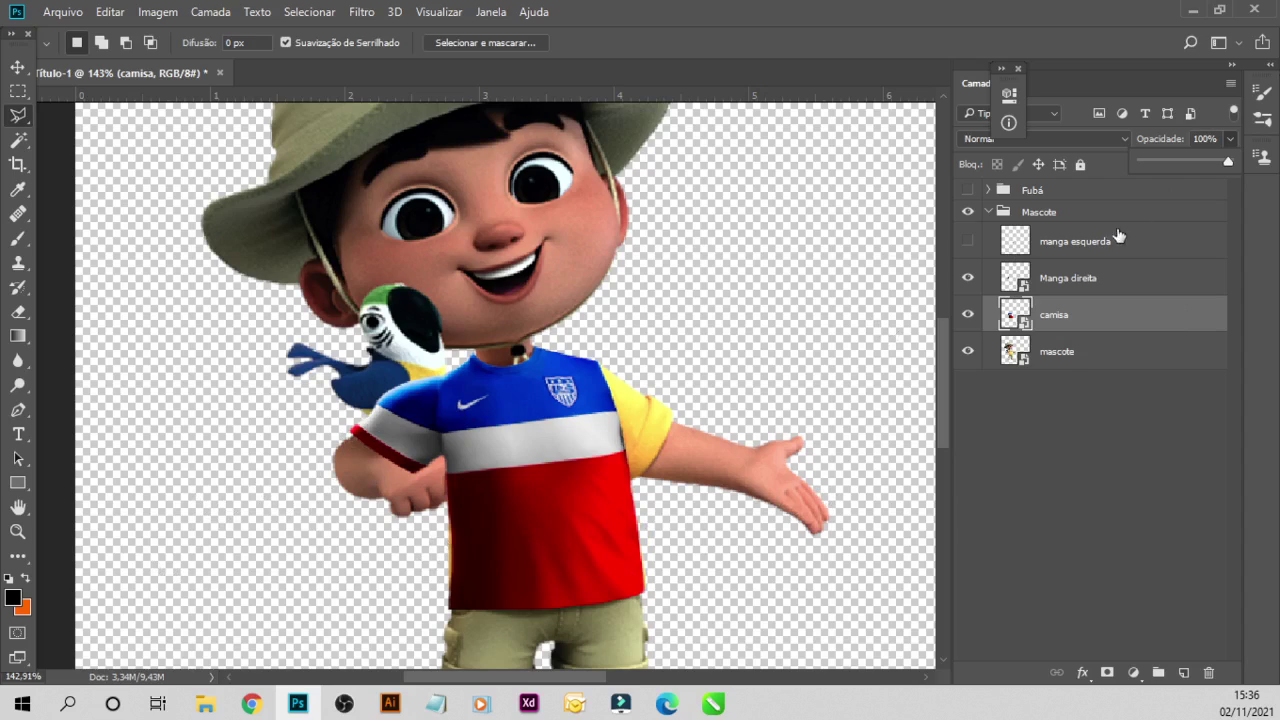
- Show the hidden 'manga esquerda' sleeve layer and convert it to a smart object
click(1065, 241)
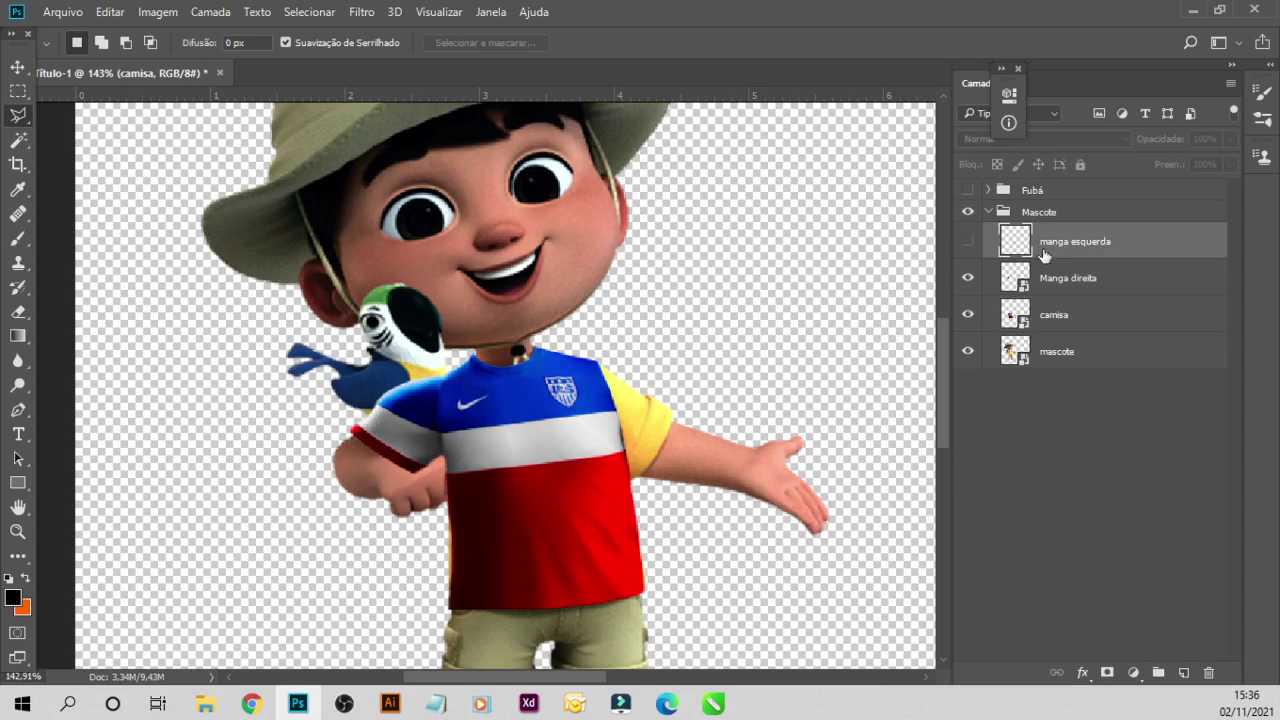
click(967, 241)
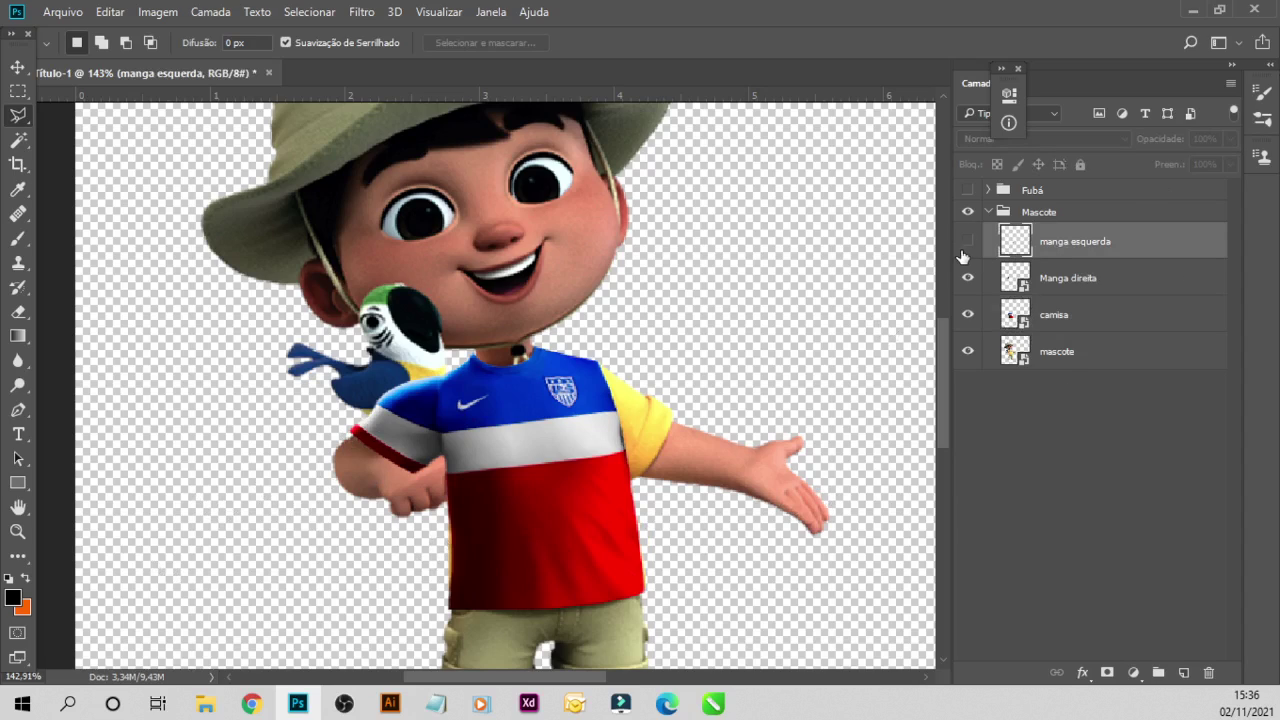
right_click(1067, 255)
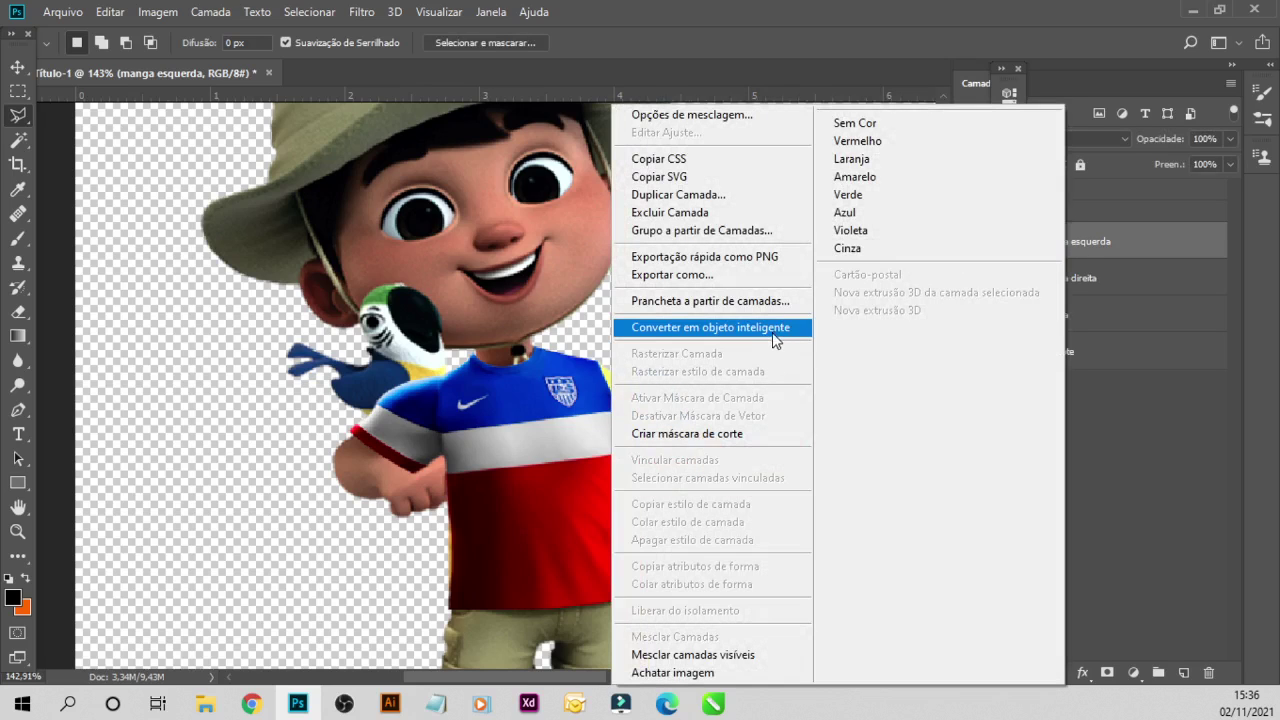
click(770, 328)
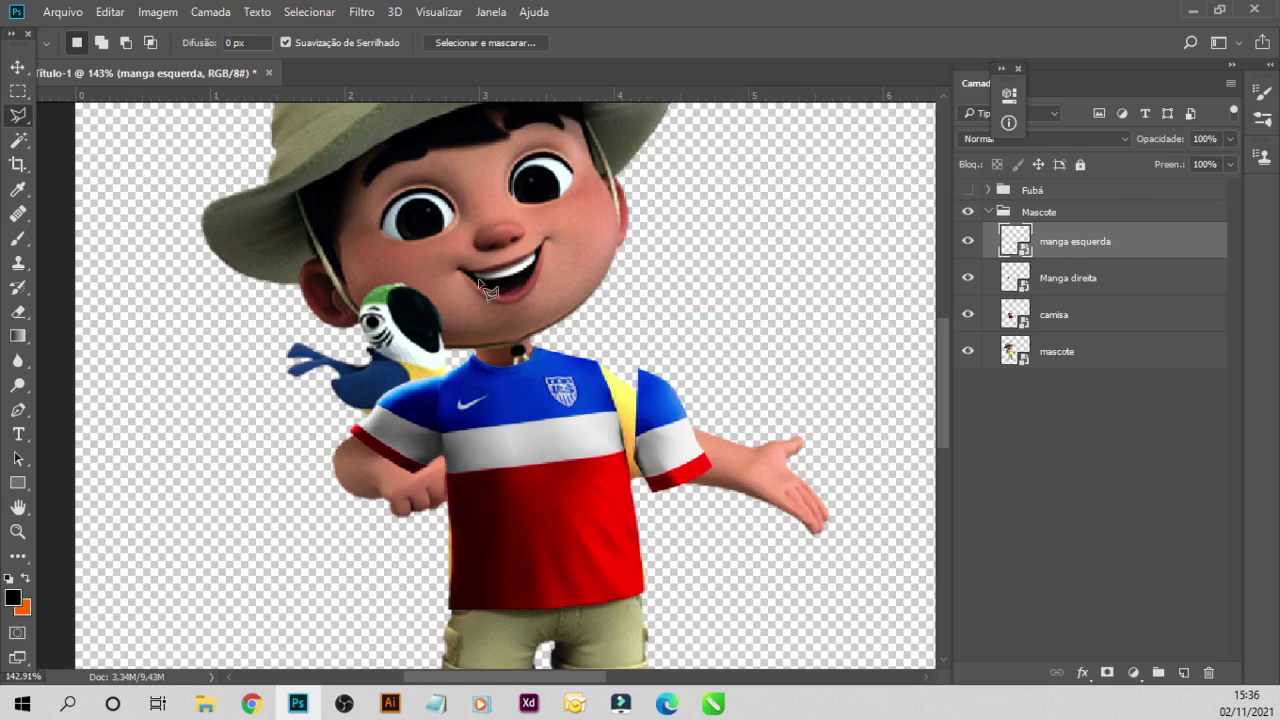
- Free-transform the left sleeve, rotating, skewing and scaling it to follow the arm
key(ctrl+t)
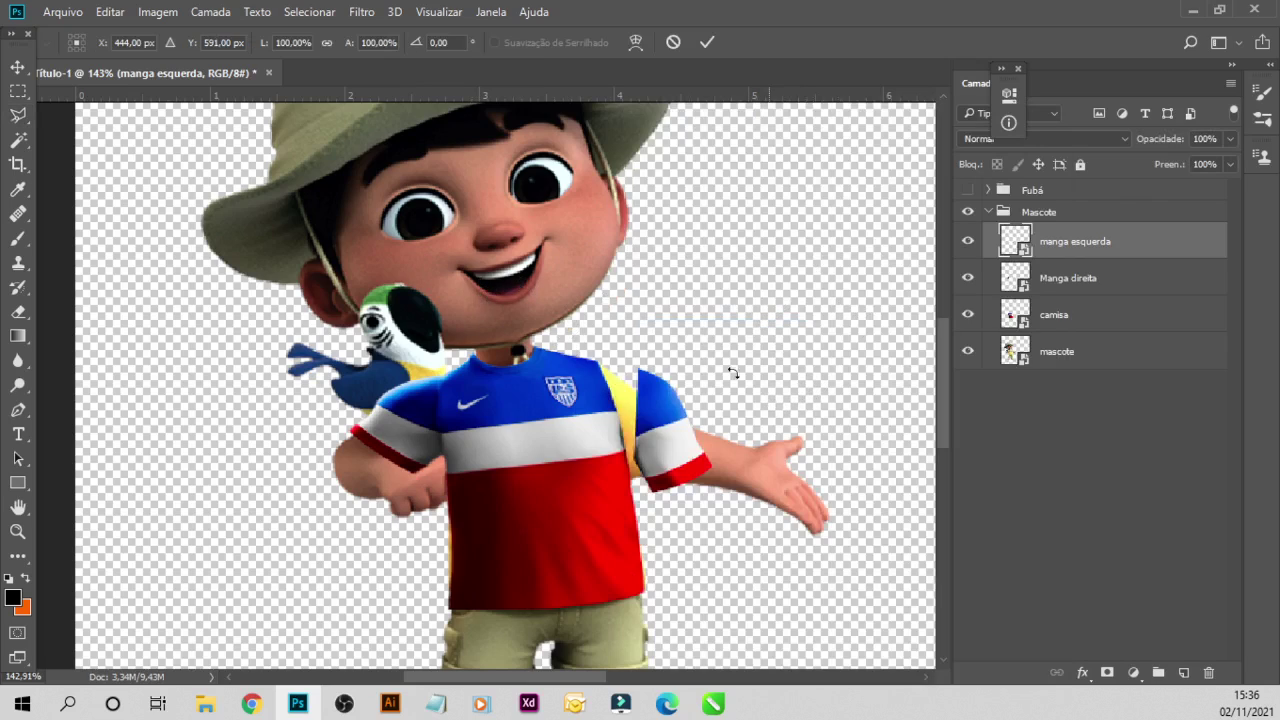
drag(726, 354, 700, 345)
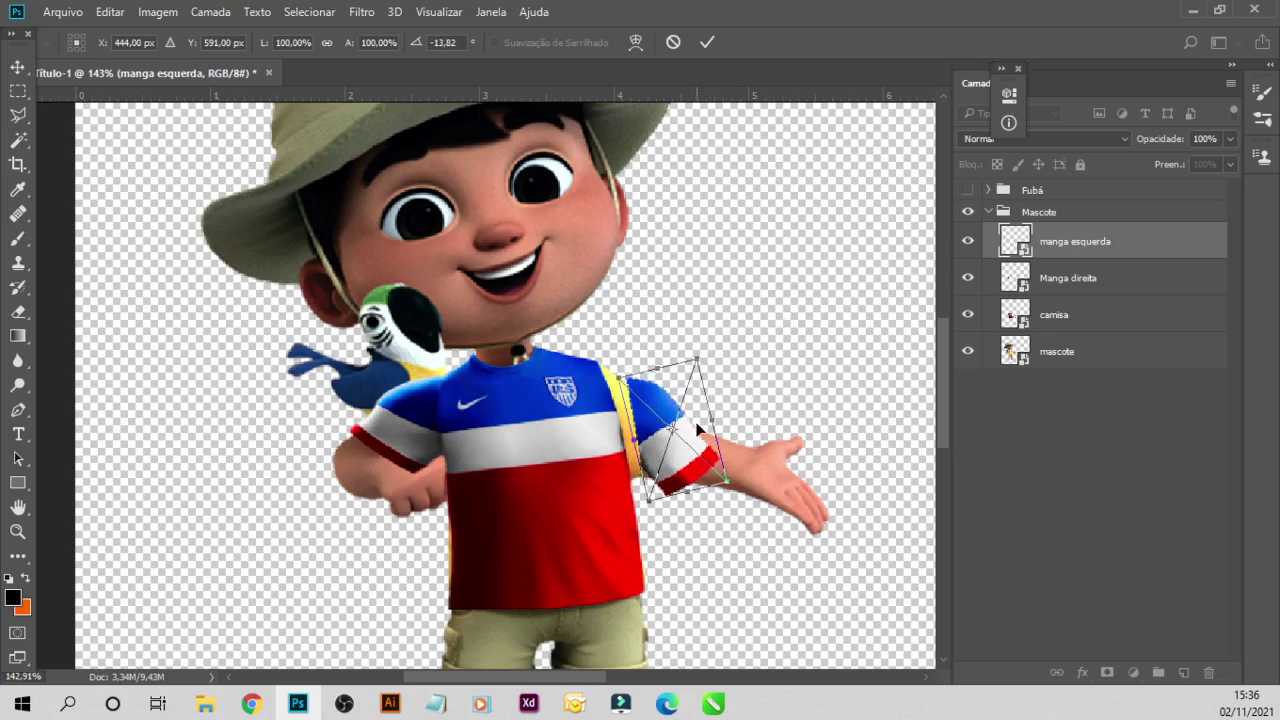
drag(688, 437, 668, 426)
drag(620, 483, 631, 492)
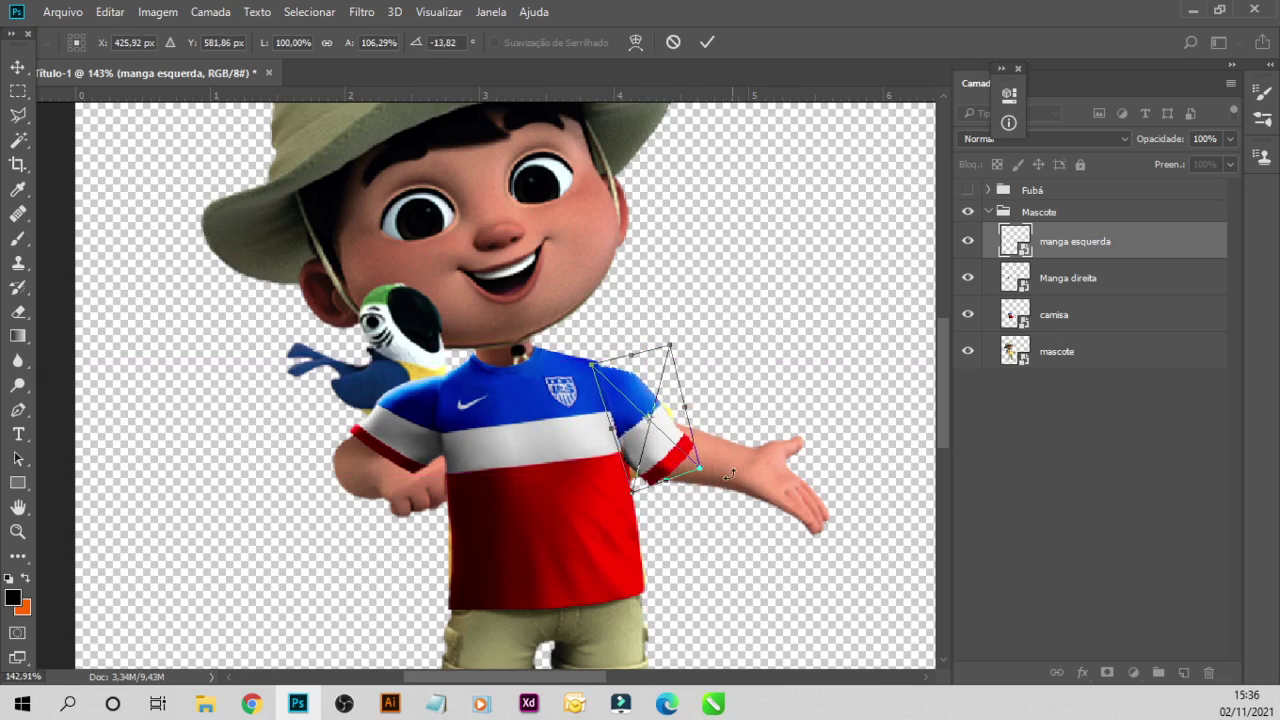
drag(702, 472, 672, 430)
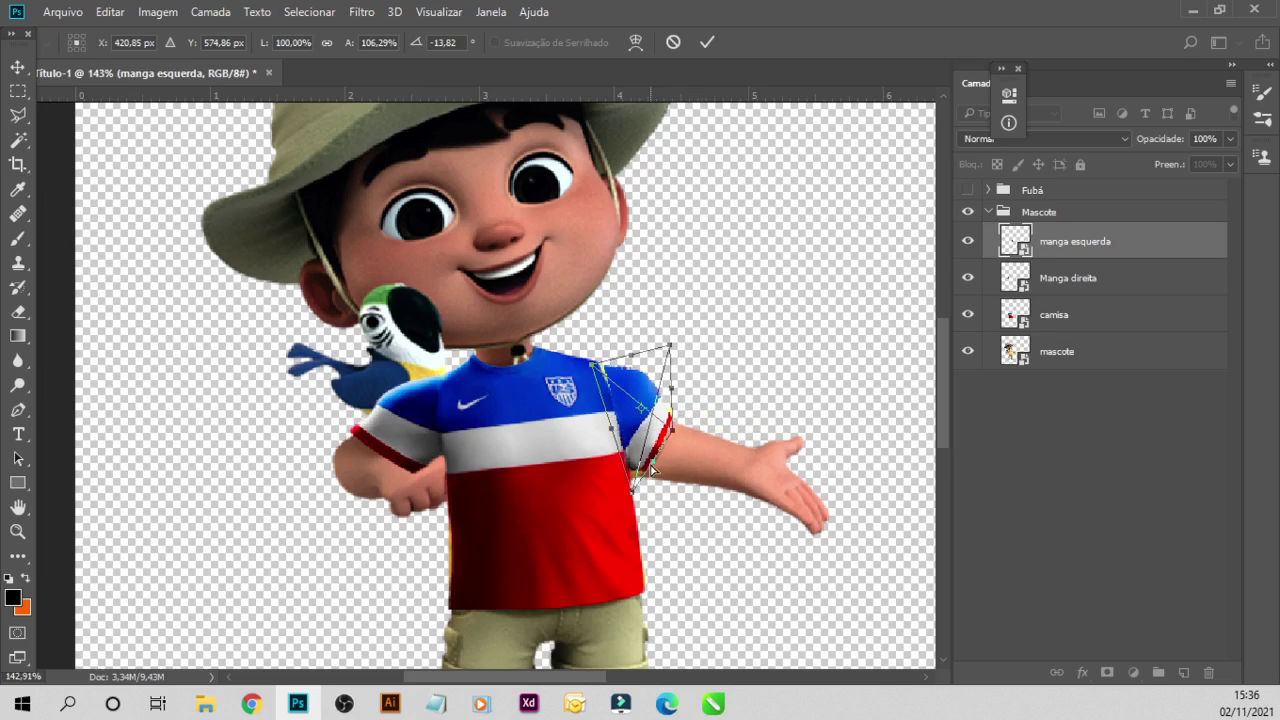
mouse_move(634, 497)
mouse_down()
mouse_move(619, 452)
mouse_move(650, 455)
mouse_up()
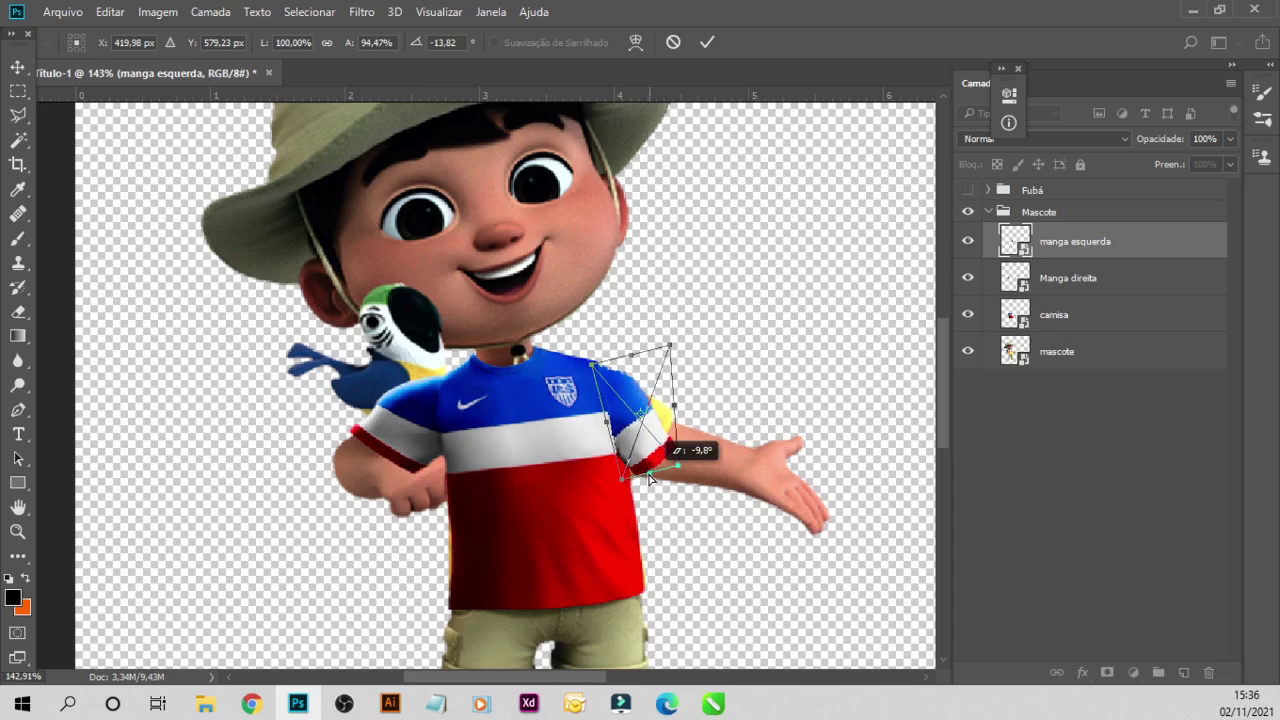
drag(650, 455, 648, 470)
drag(675, 408, 686, 400)
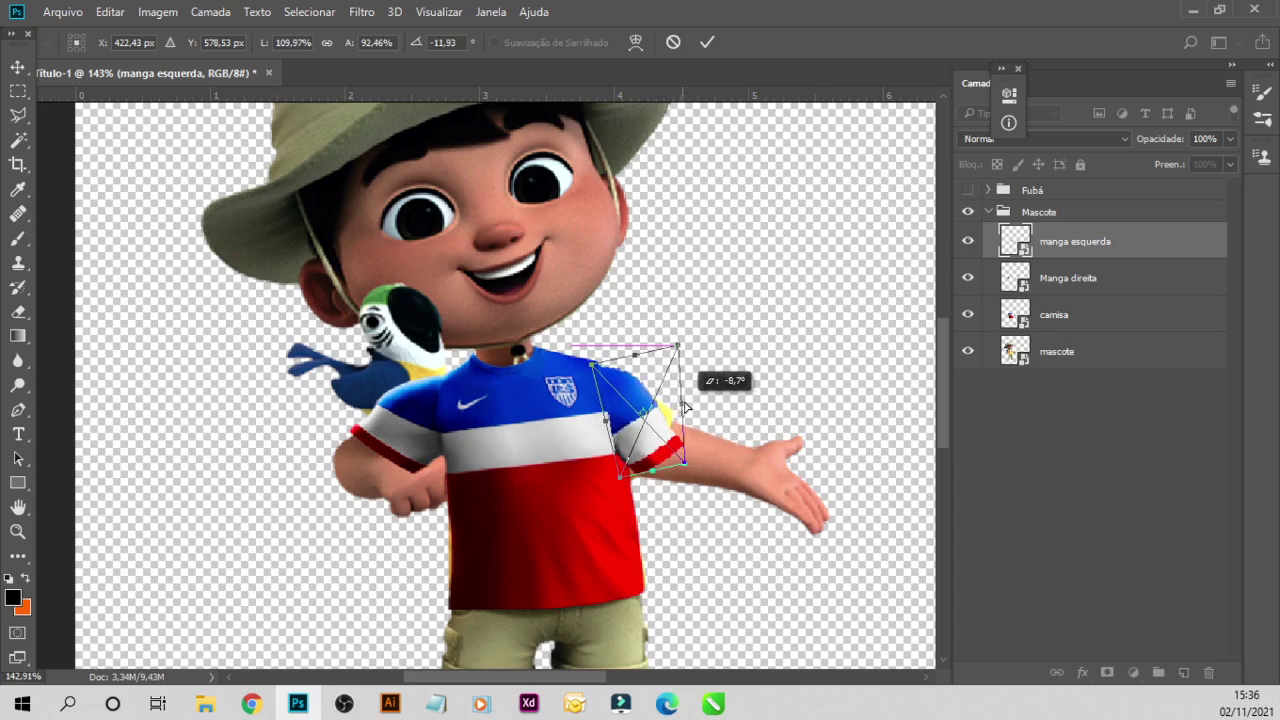
- Warp the sleeve's corners and hem to curve around the arm, then commit
click(635, 42)
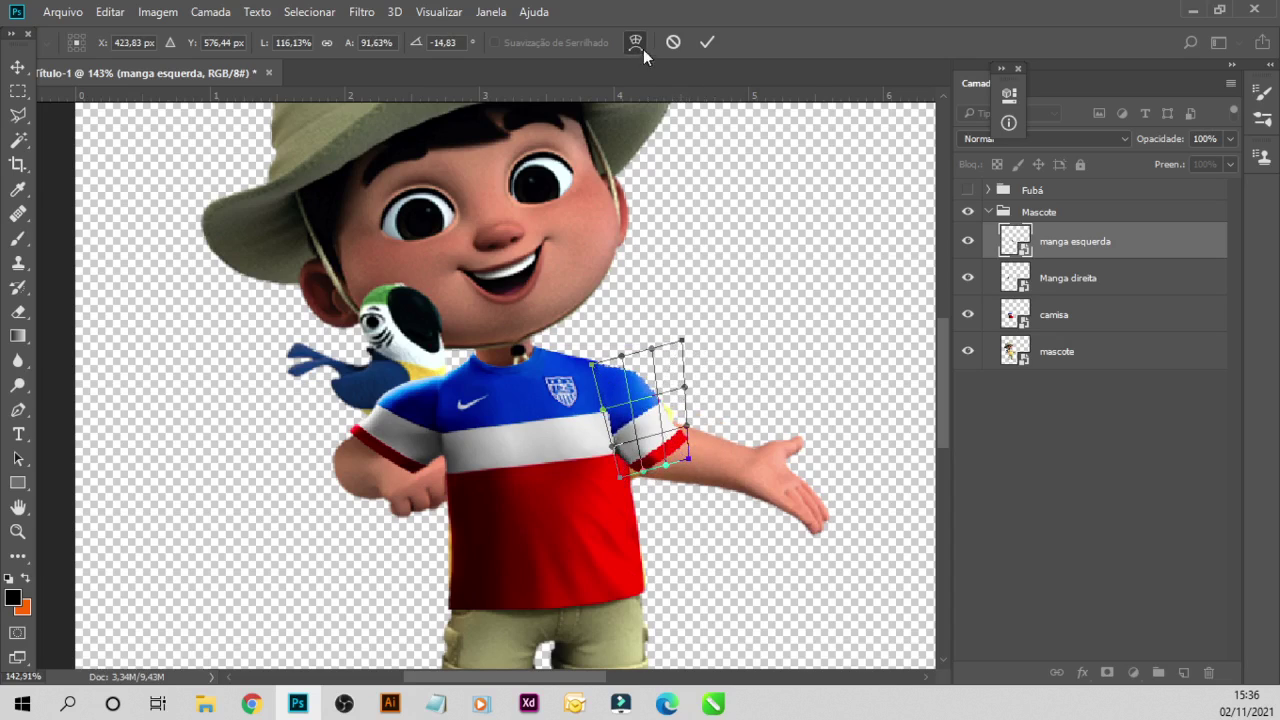
mouse_move(691, 465)
mouse_down()
mouse_move(617, 495)
mouse_move(603, 385)
mouse_up()
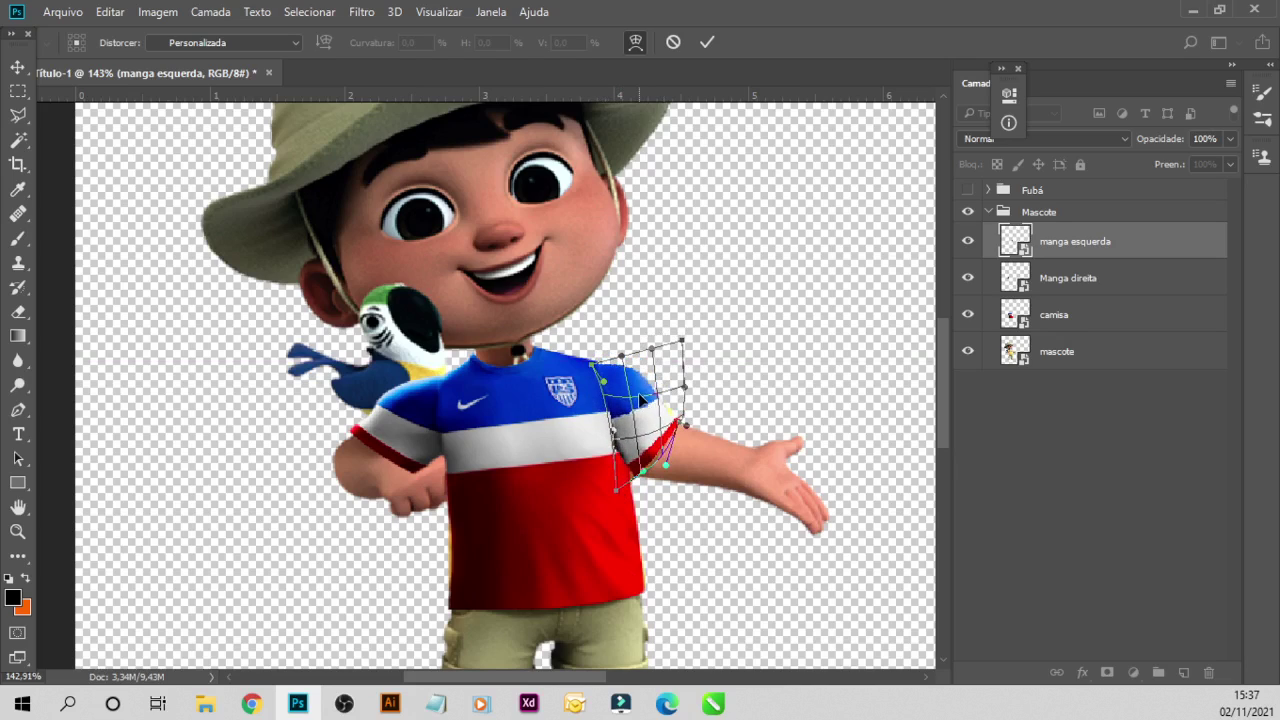
mouse_move(641, 398)
mouse_down()
mouse_move(630, 405)
mouse_move(636, 480)
mouse_up()
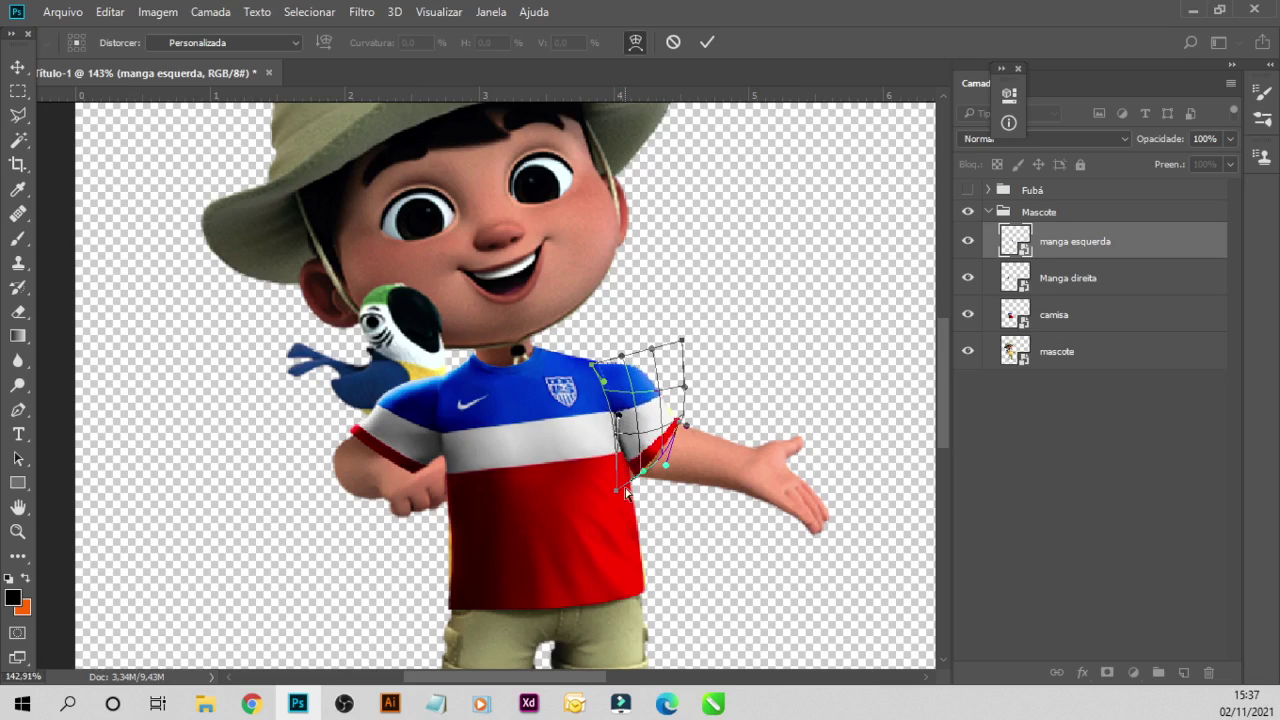
drag(618, 500, 611, 500)
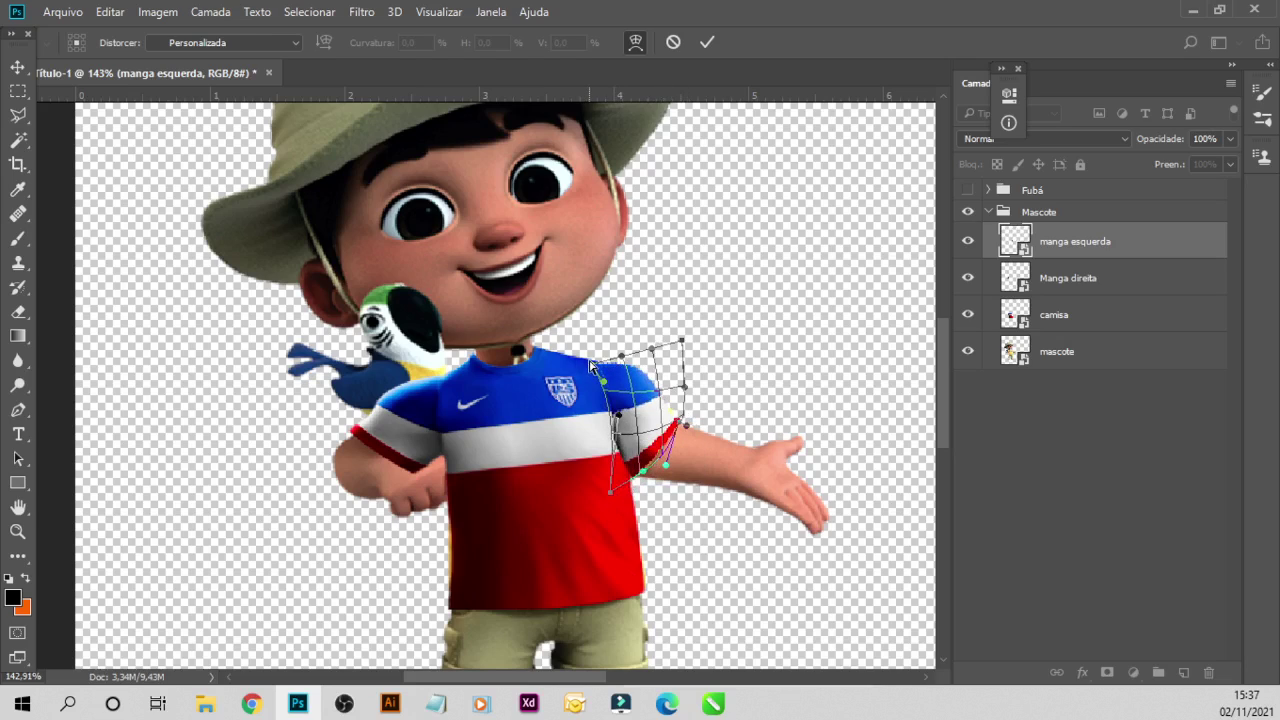
drag(591, 368, 593, 360)
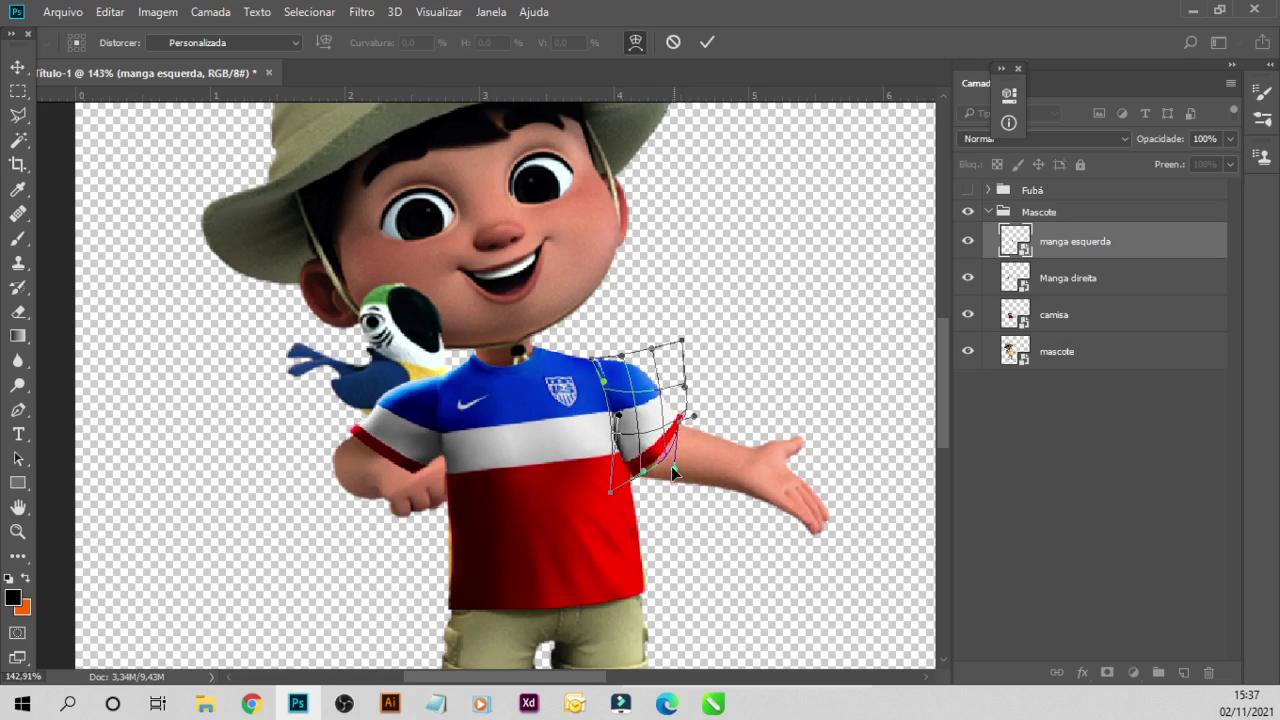
drag(645, 470, 640, 478)
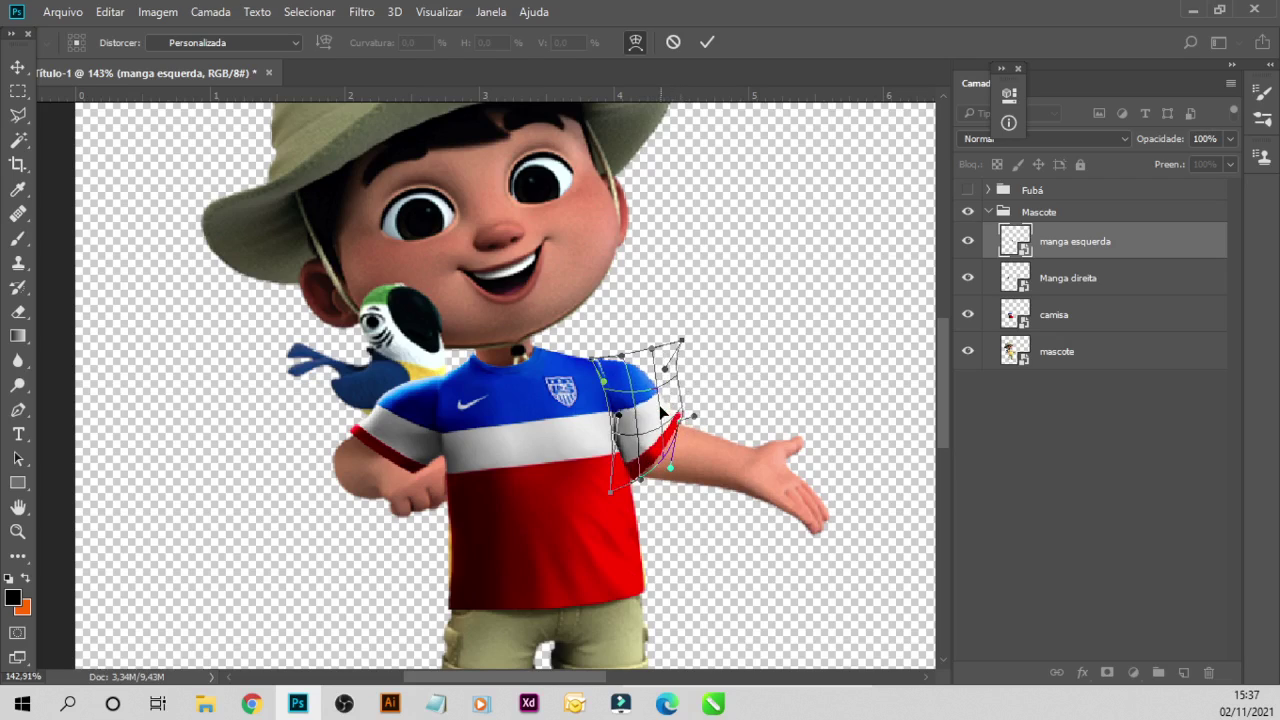
drag(666, 412, 656, 396)
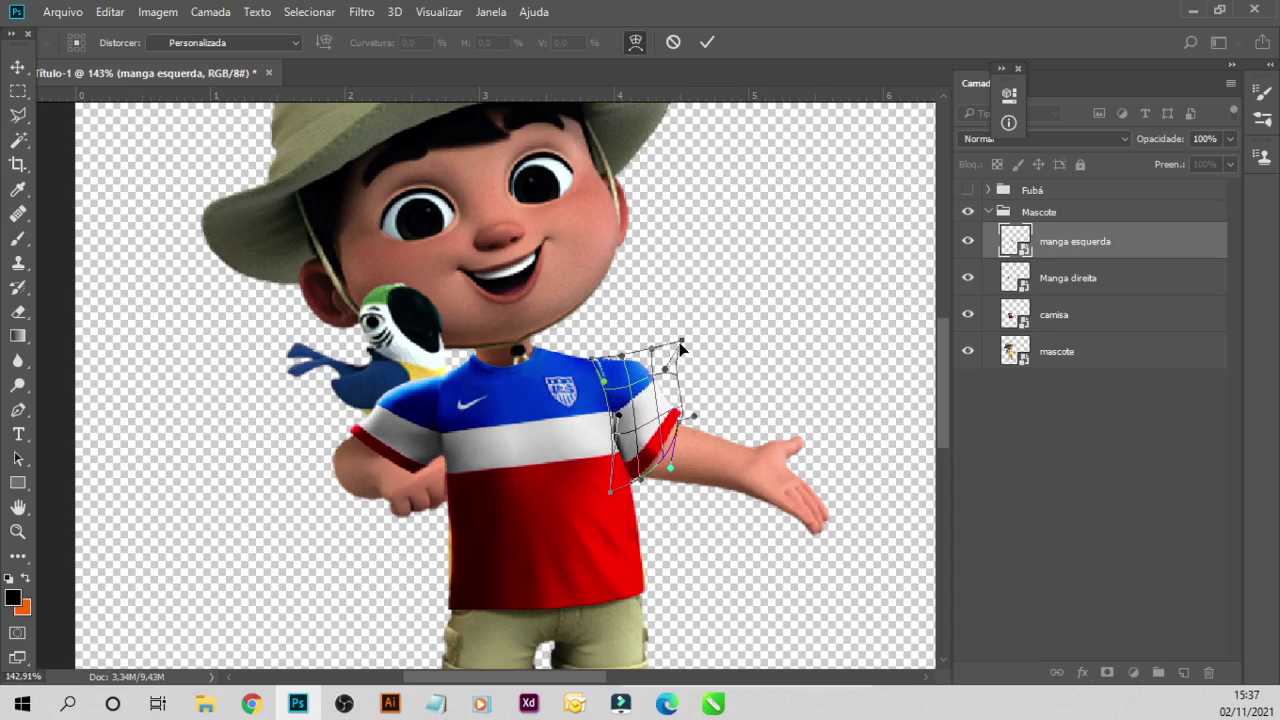
drag(680, 341, 676, 347)
drag(590, 366, 590, 368)
key(Return)
key(l)
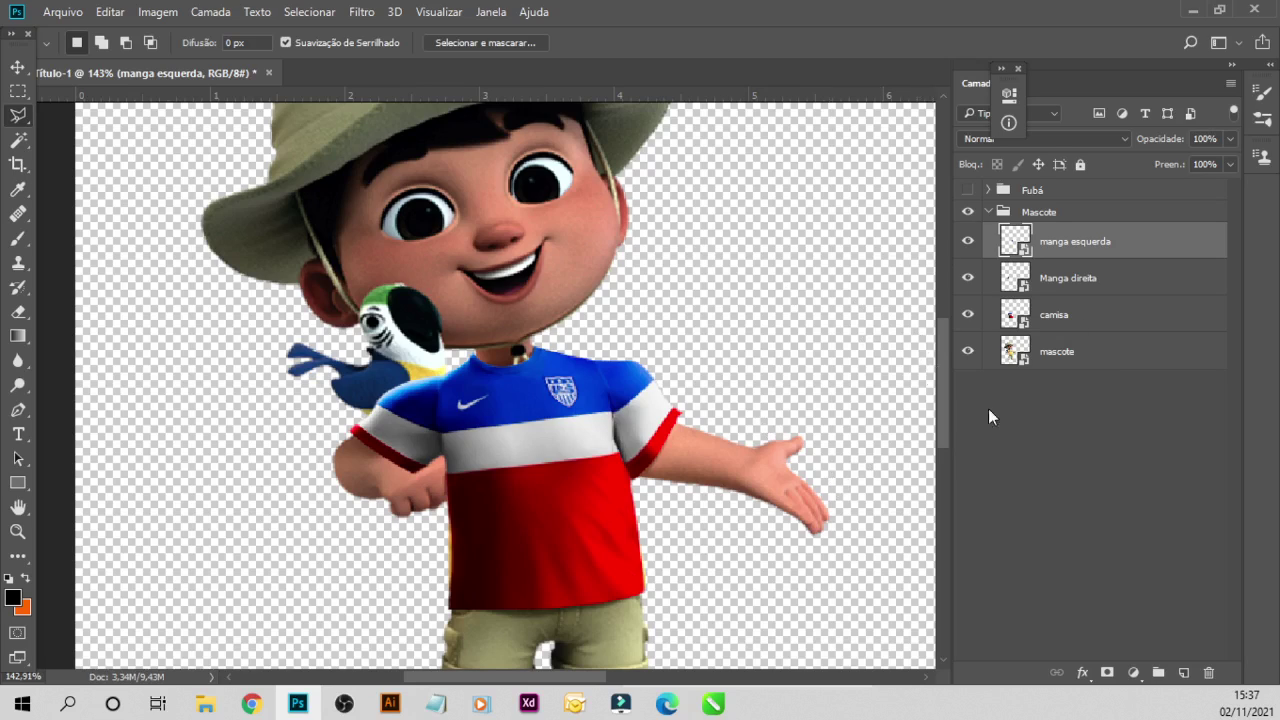
- Group the shirt and both sleeves as 'camisa do mascote' at 50% opacity
shift+click(1095, 320)
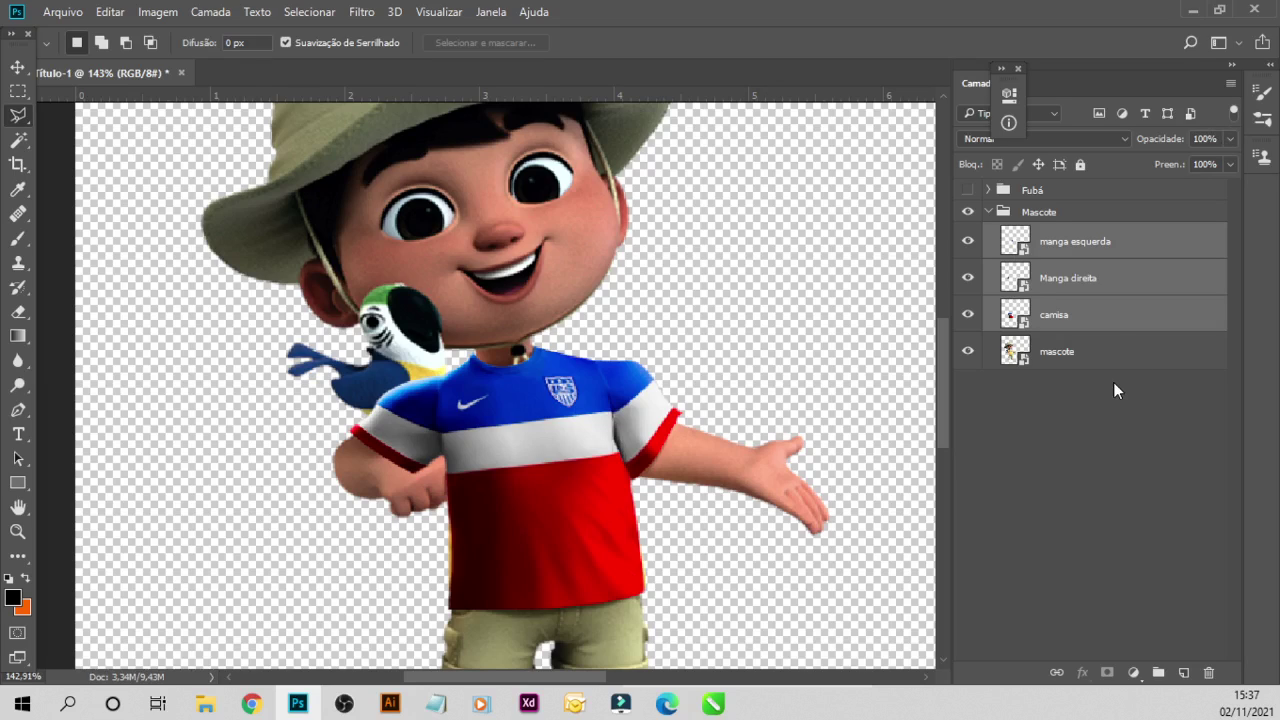
key(ctrl+g)
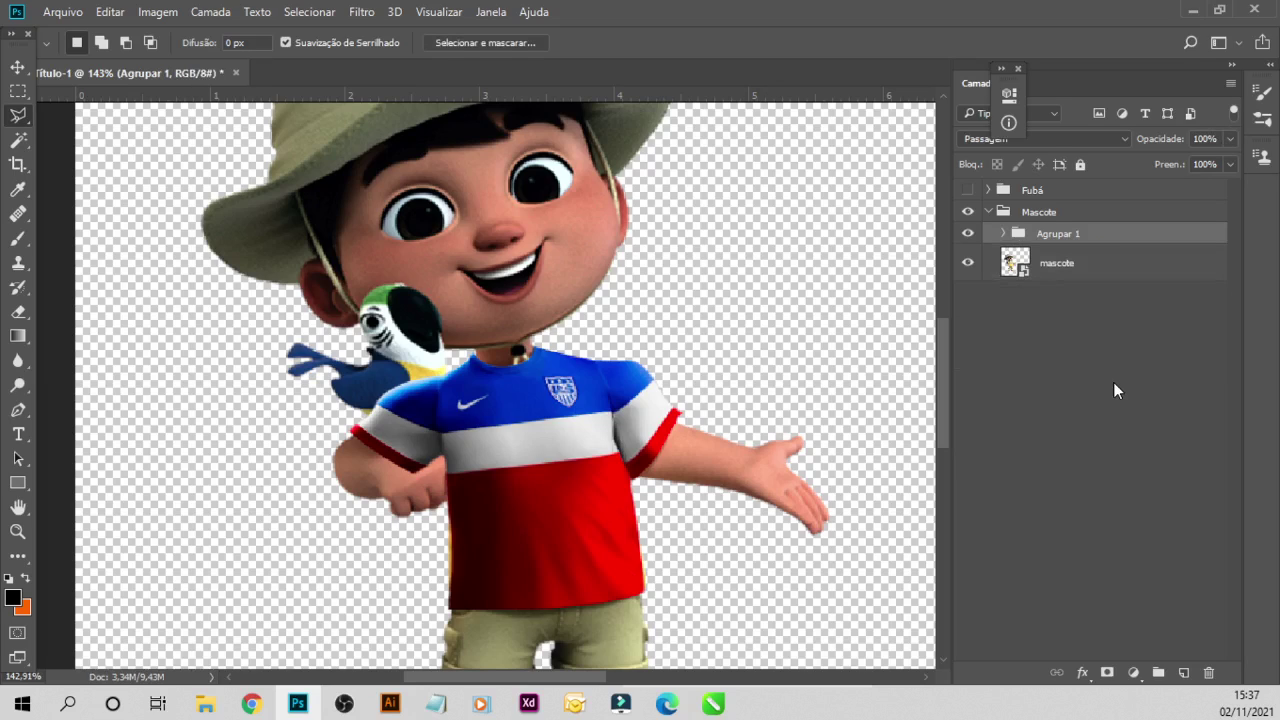
key(s)
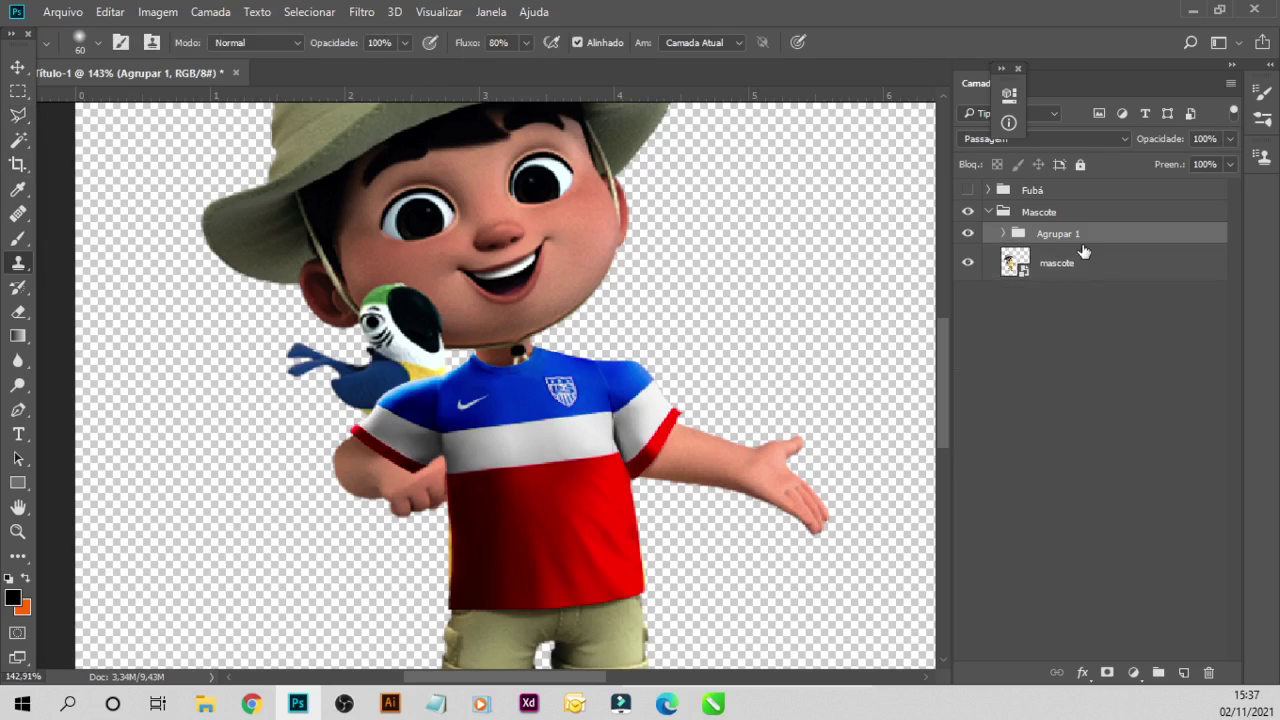
double_click(1072, 238)
text(camisa do amscote)
key(Return)
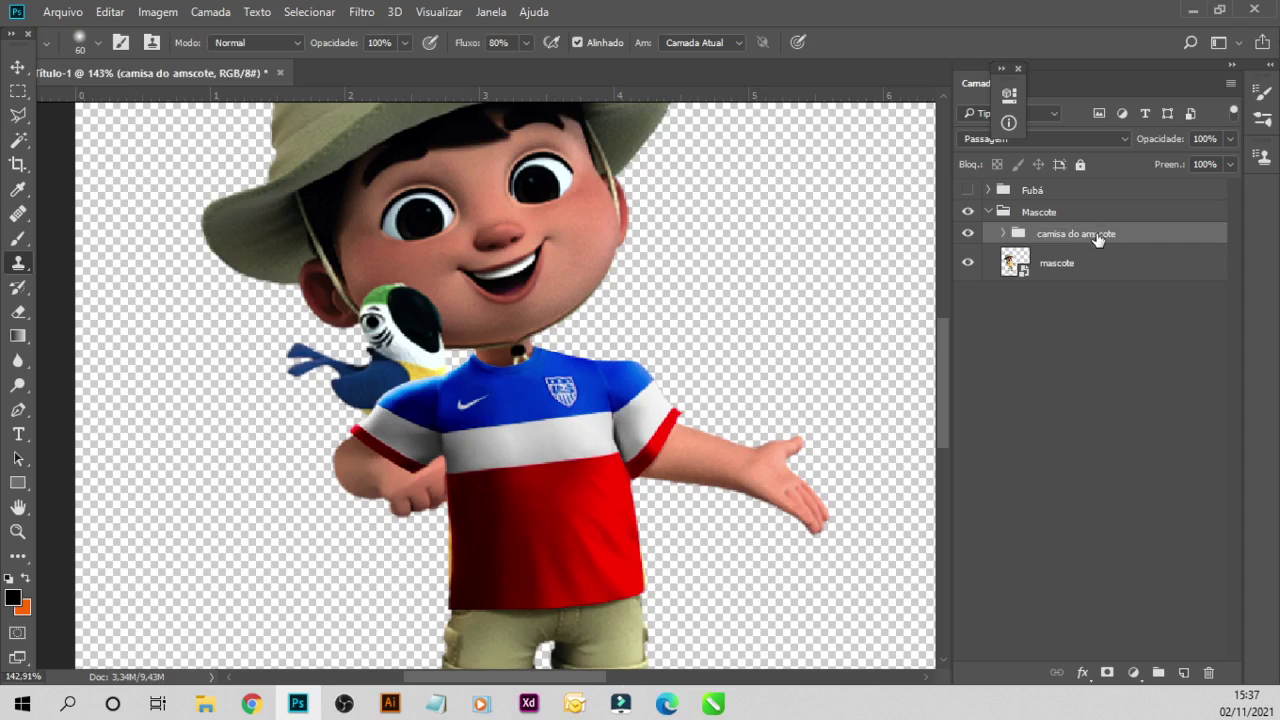
double_click(1087, 234)
click(1095, 234)
text(ma)
key(Return)
drag(1225, 141, 1182, 163)
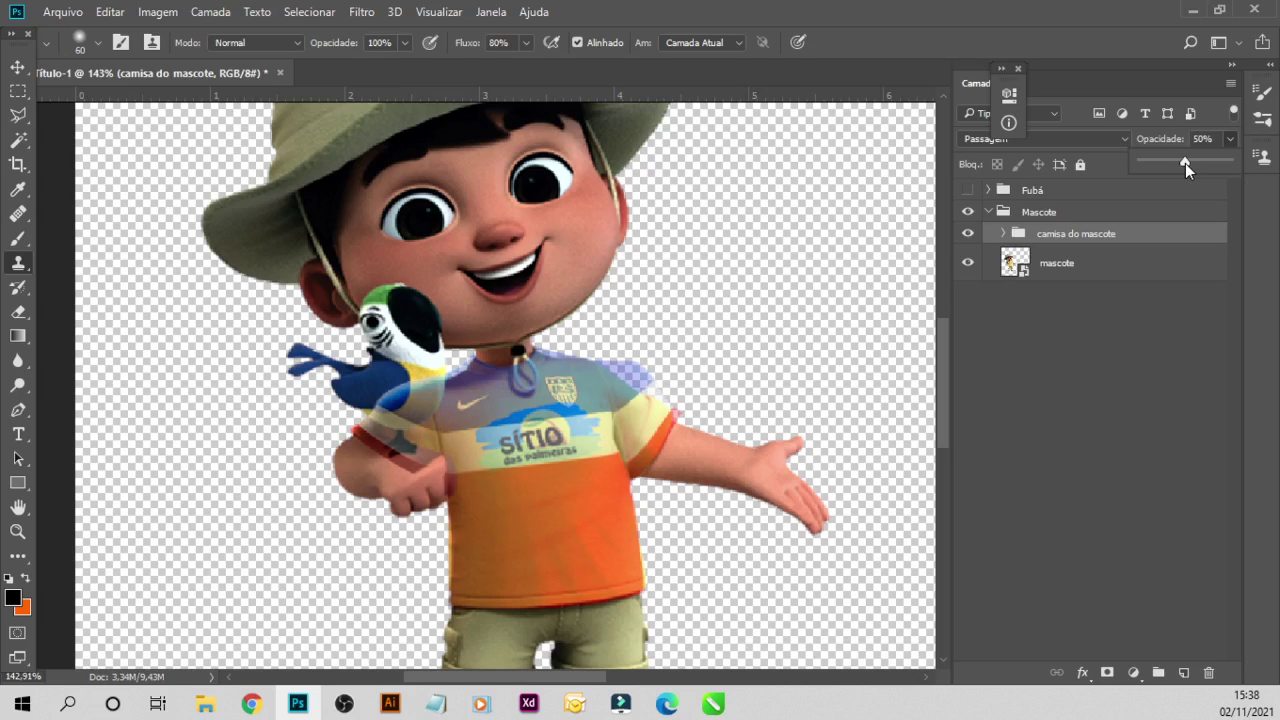
- Magic-wand select the transparent area around the mascot on the mascote layer
click(1060, 263)
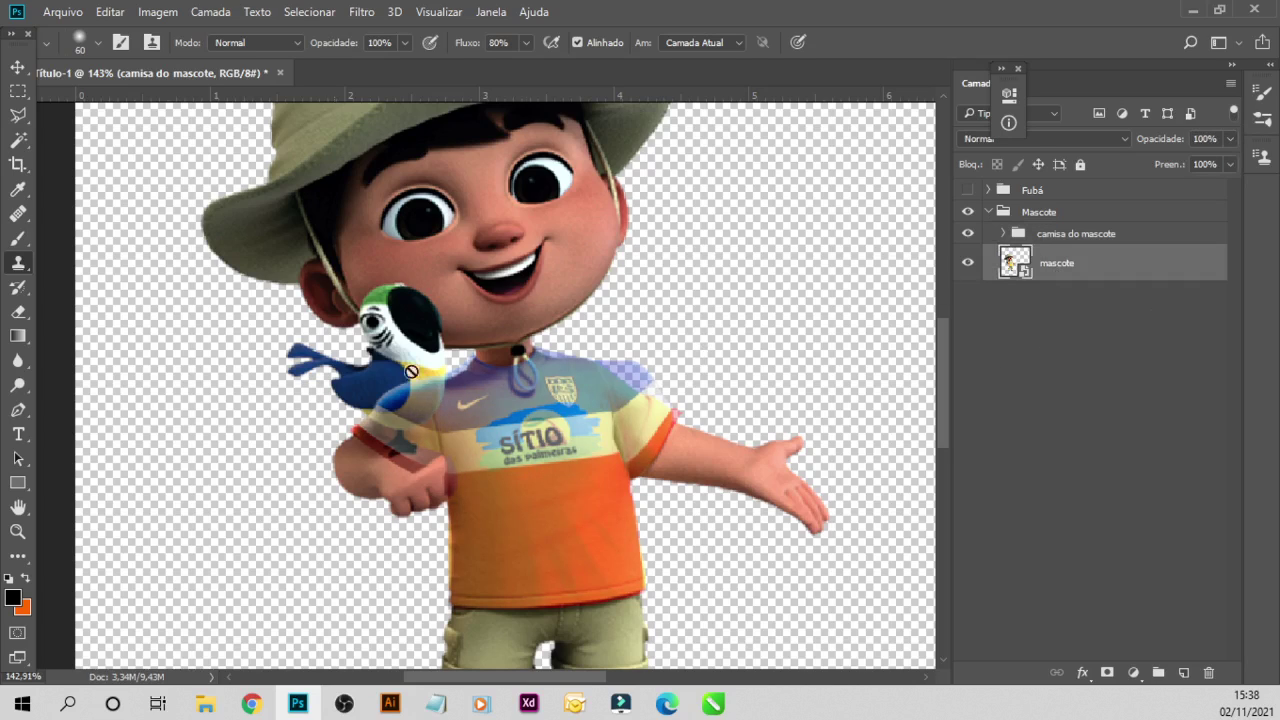
click(18, 141)
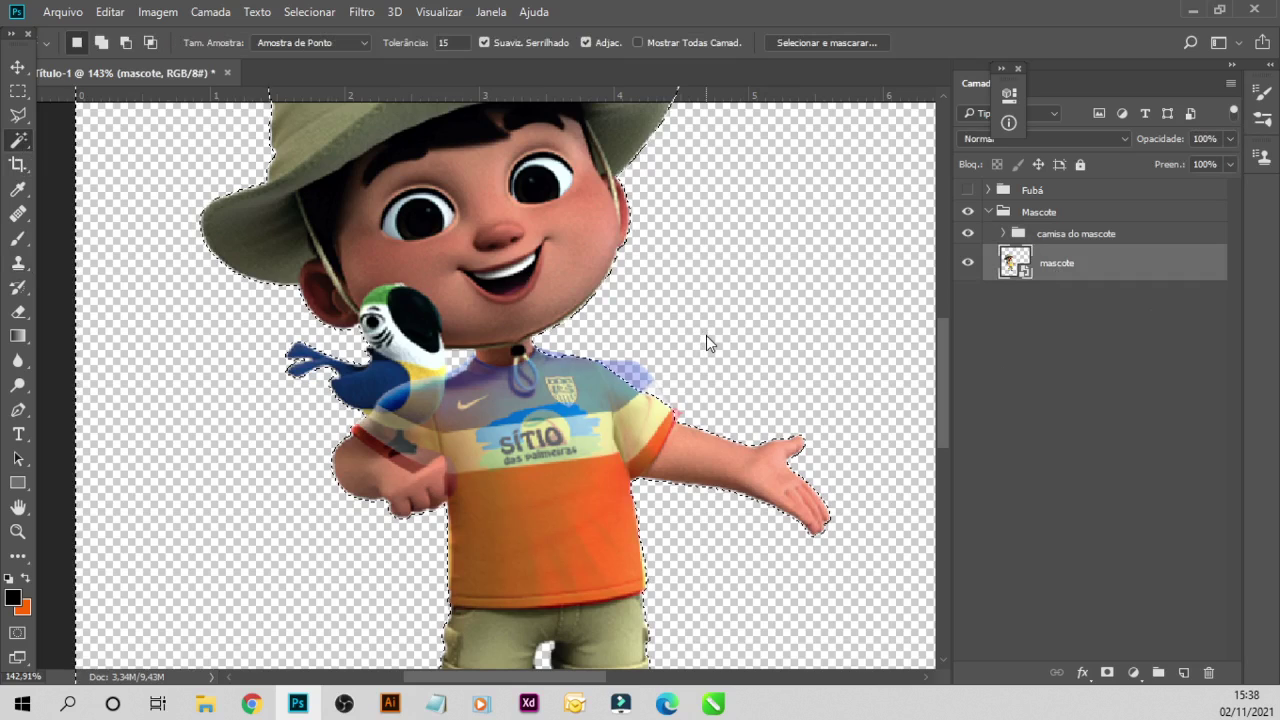
click(788, 376)
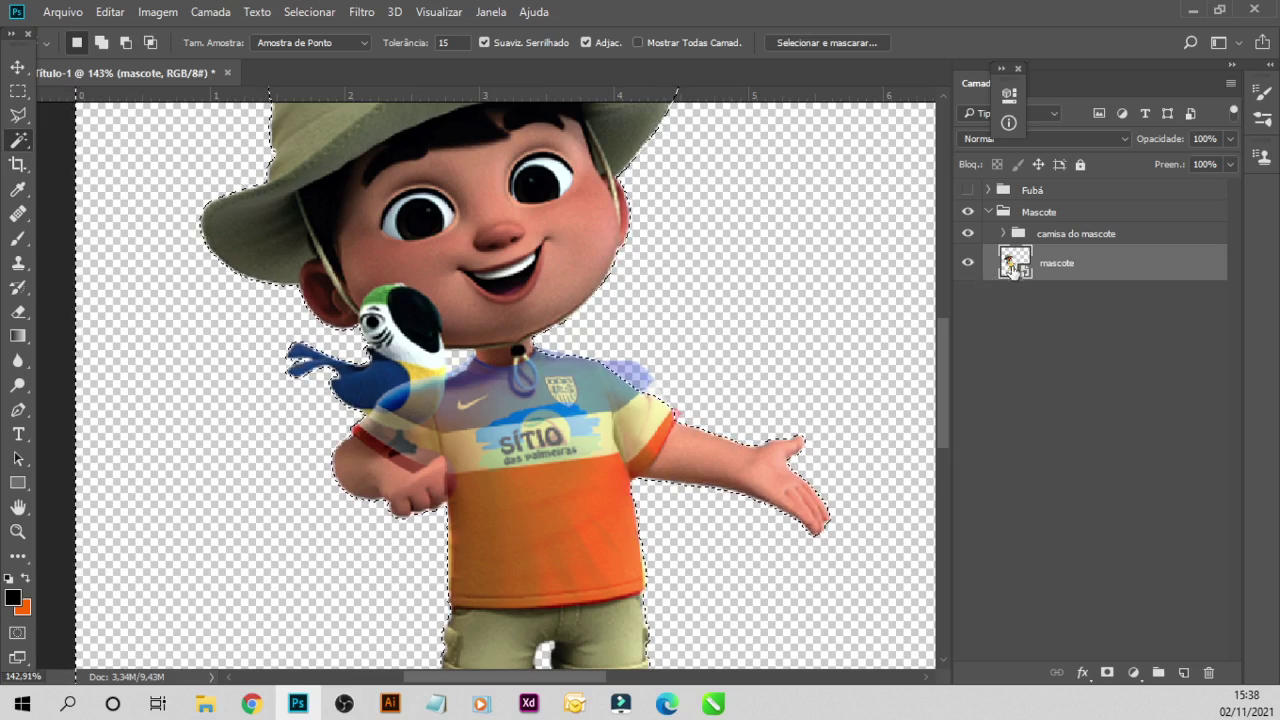
click(1003, 233)
- Rasterize the Manga direita layer through the Eraser prompt, then clear the selection
click(1110, 310)
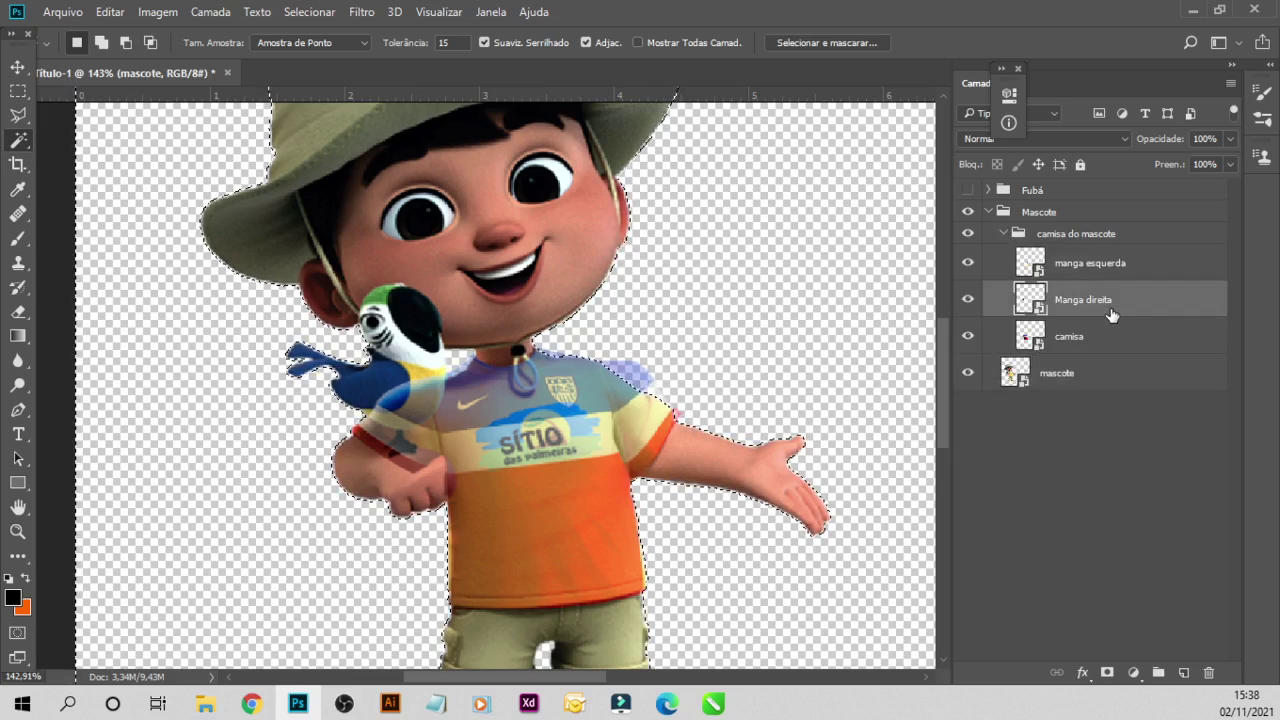
click(18, 311)
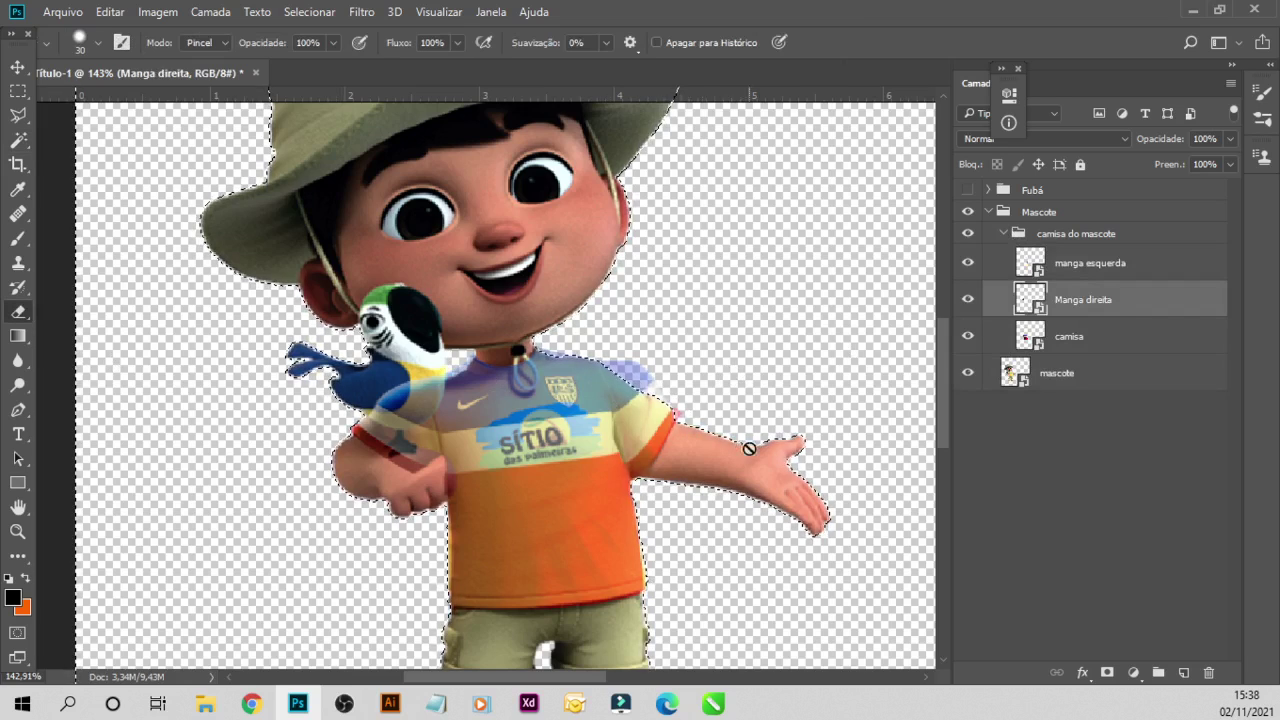
click(638, 374)
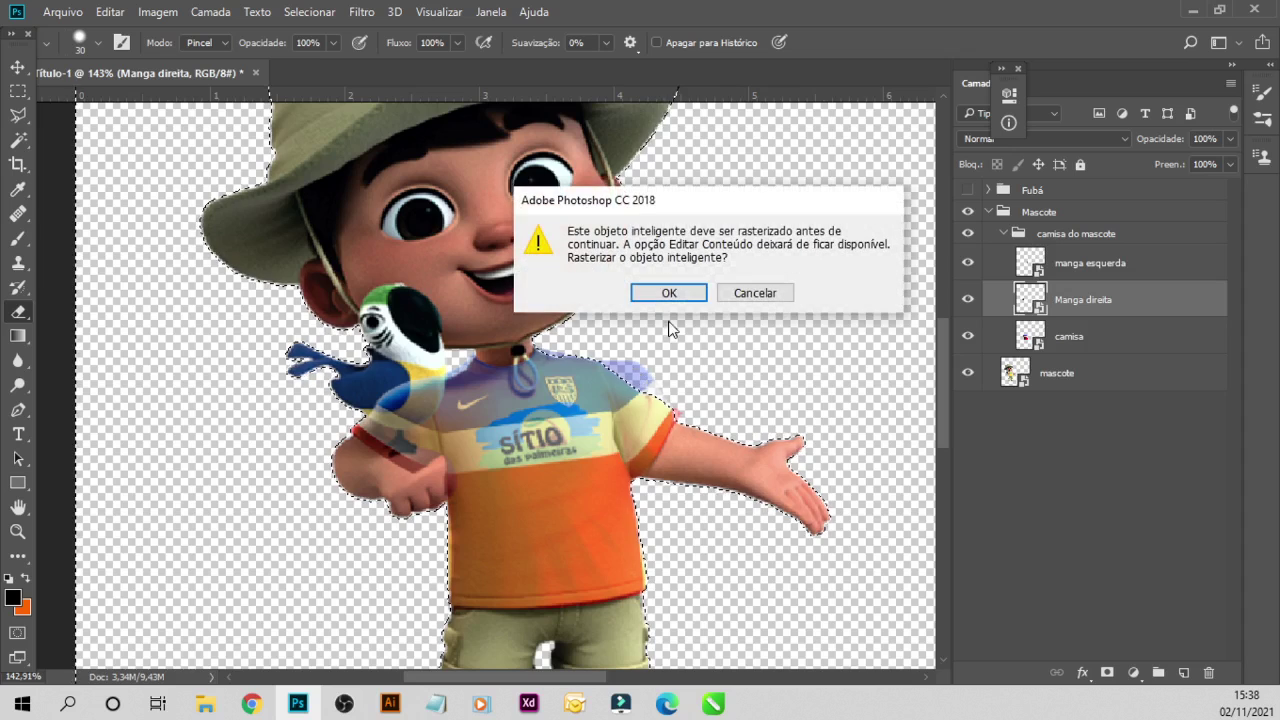
click(669, 292)
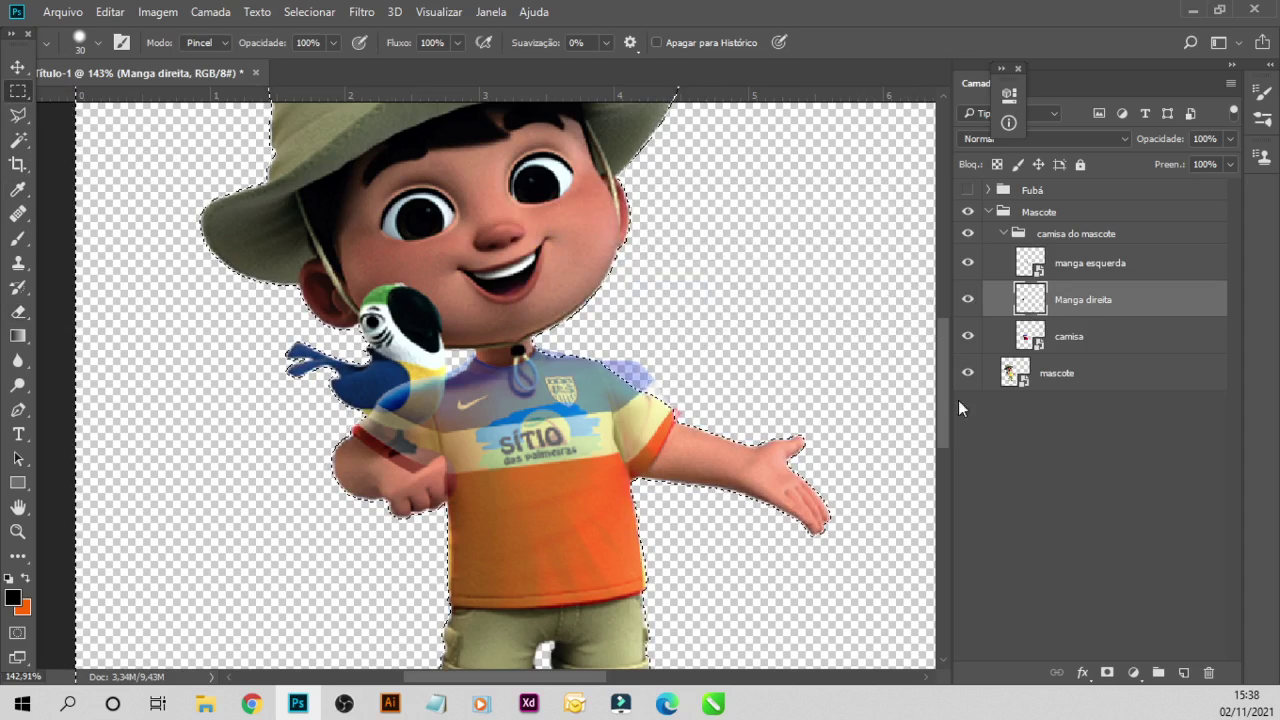
click(18, 90)
click(668, 358)
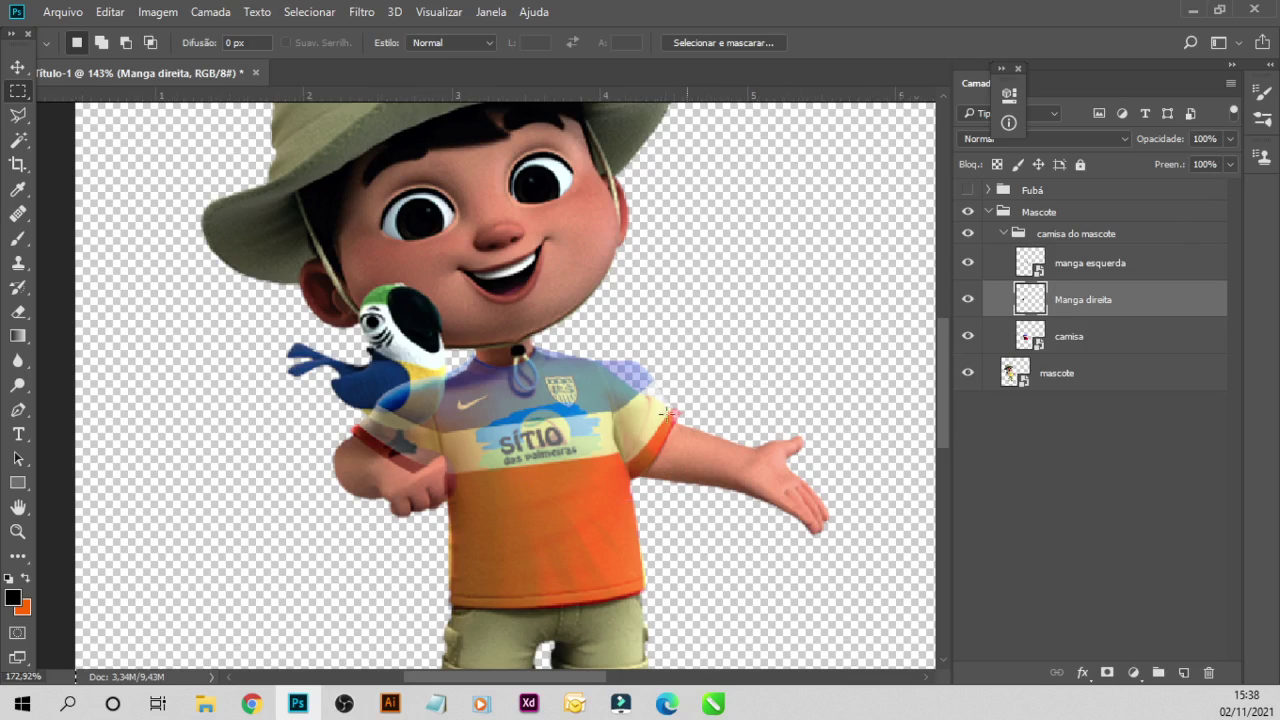
- Zoom in and raise the camisa do mascote group opacity to 100%
scroll(650, 440, up, 2)
scroll(620, 400, up, 2)
scroll(596, 360, up, 2)
scroll(596, 360, up, 2)
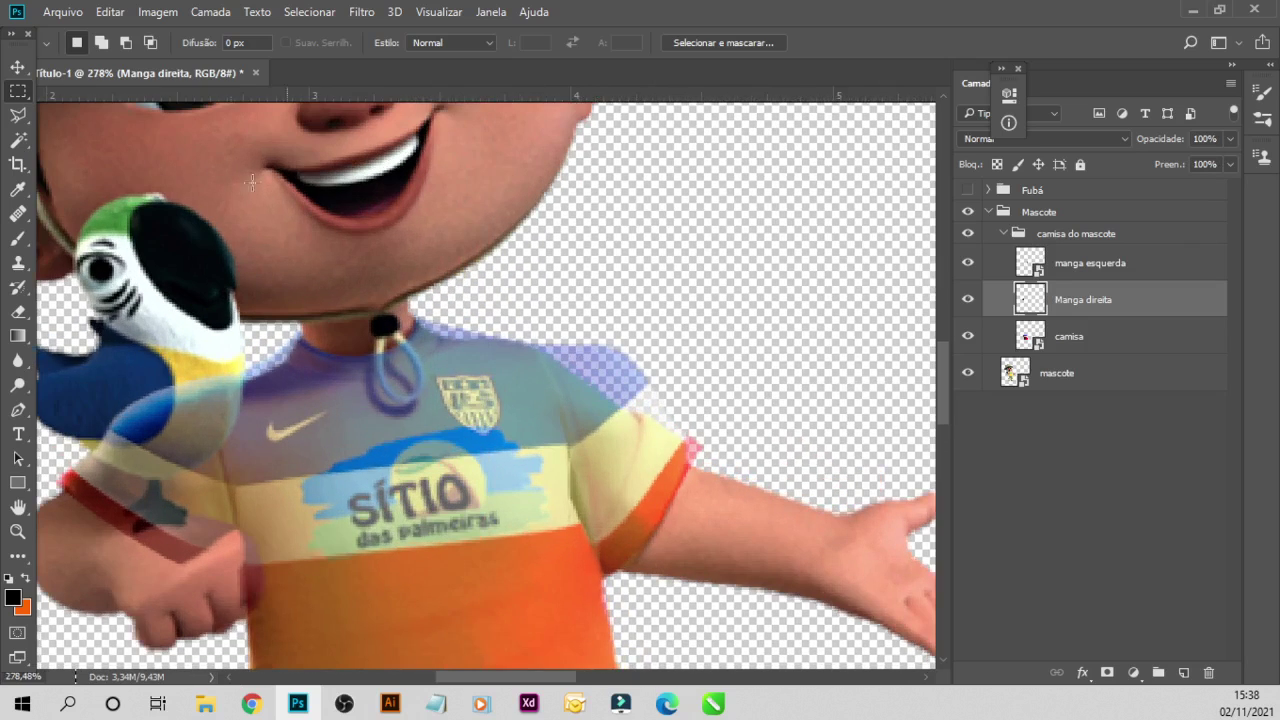
click(18, 335)
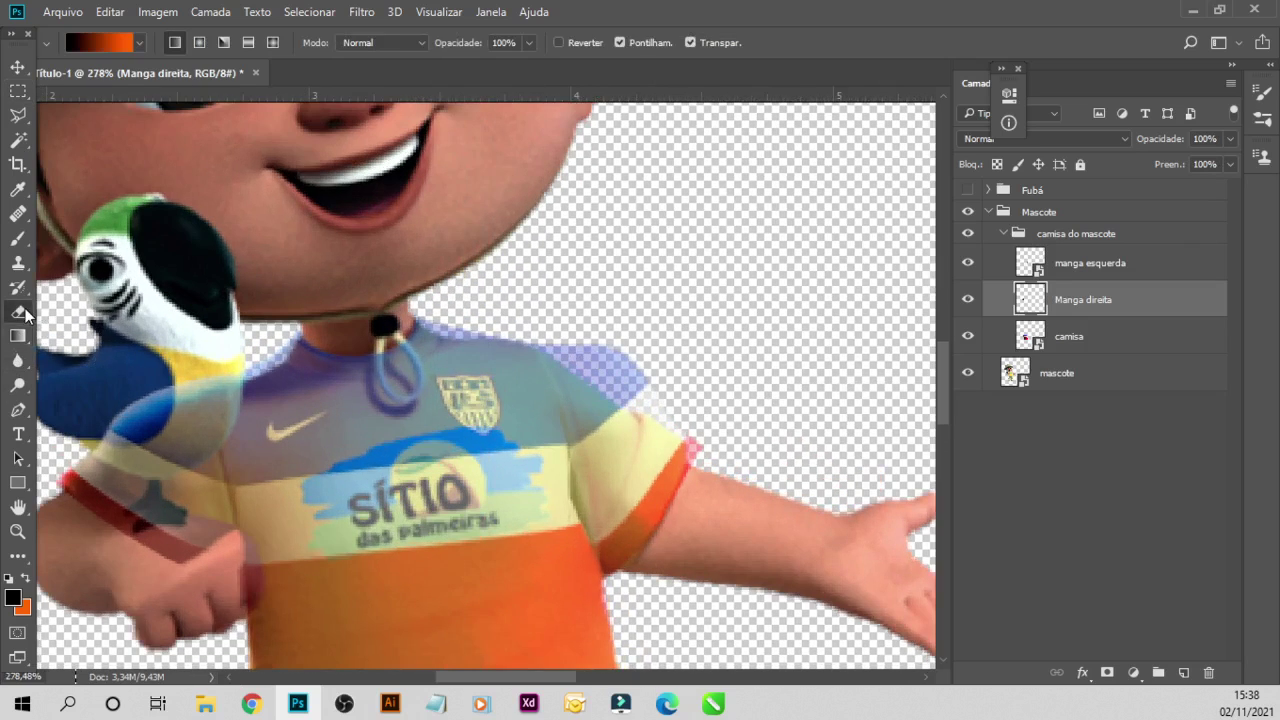
click(18, 311)
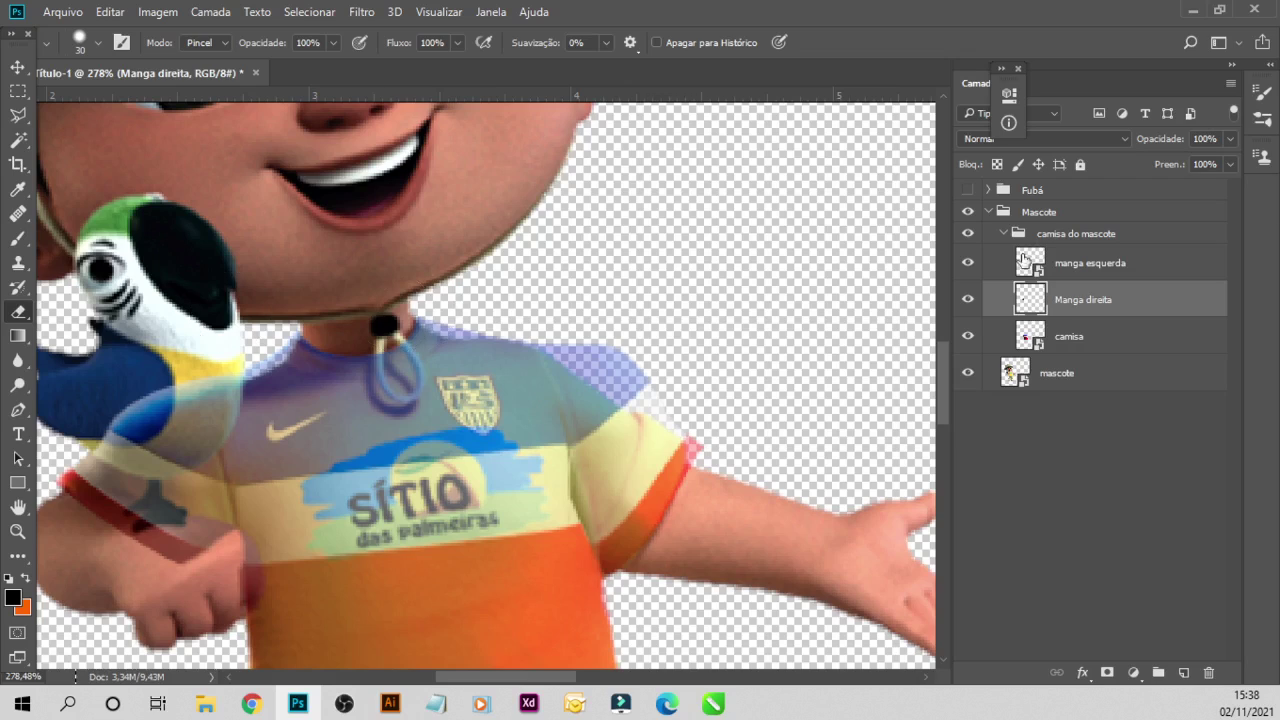
click(1231, 141)
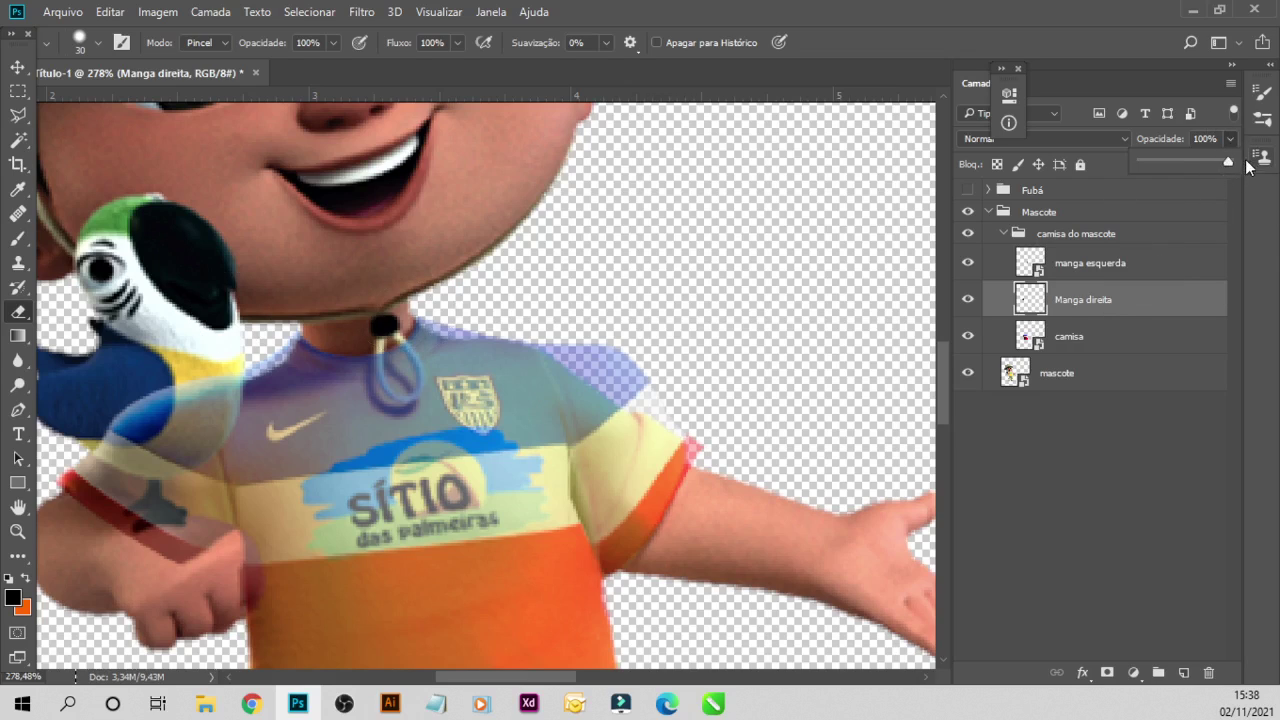
click(1160, 242)
click(1160, 242)
click(1232, 142)
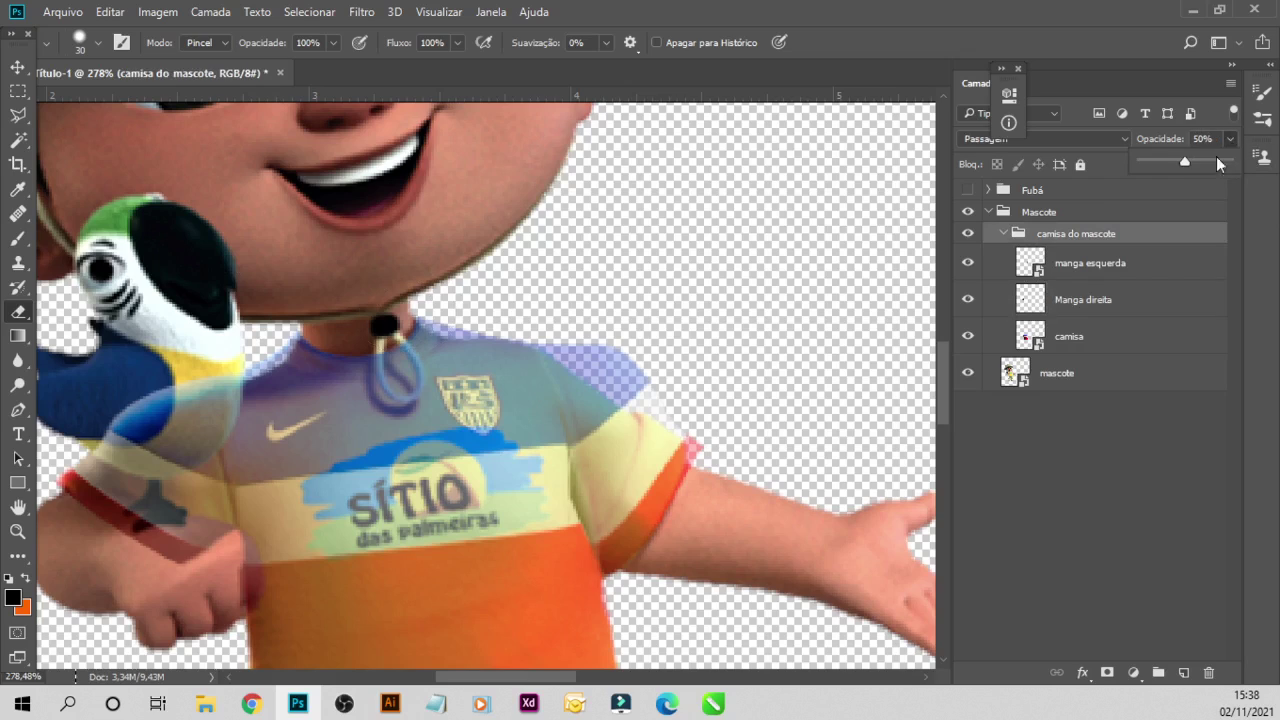
drag(1189, 162, 1234, 162)
click(1127, 305)
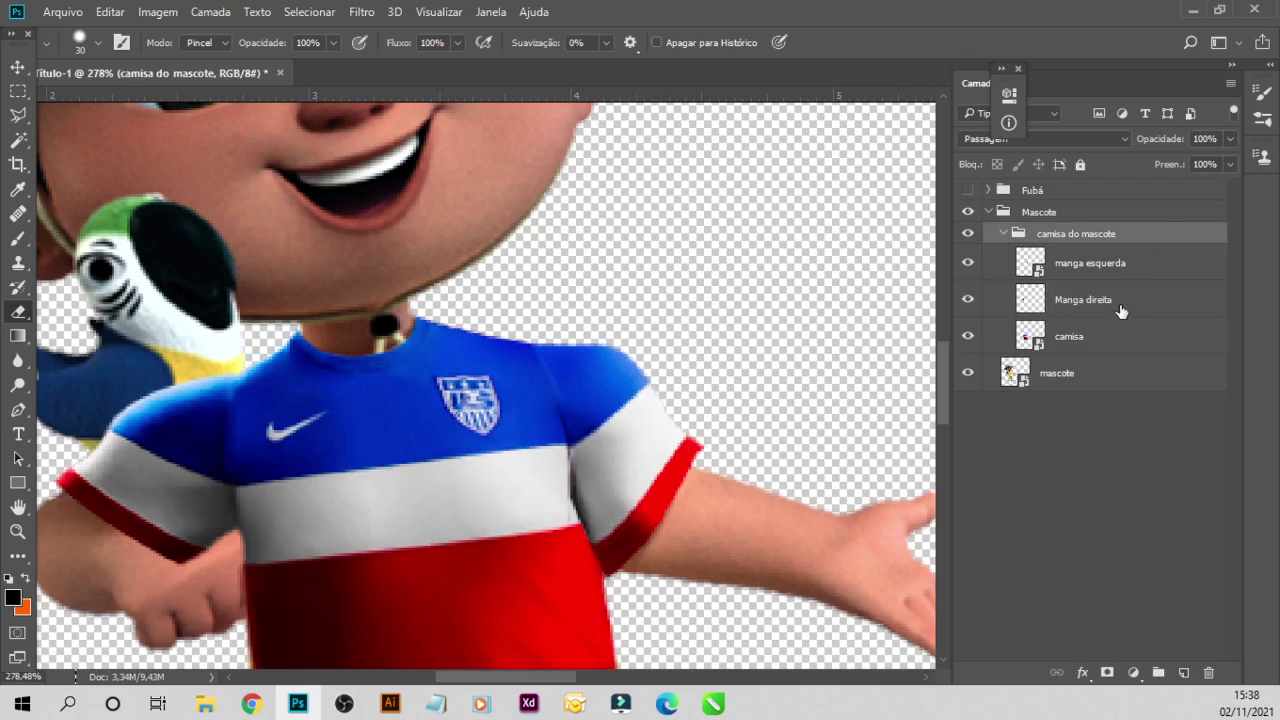
- Drag Manga direita below the mascote layer, then back above camisa
click(1095, 307)
drag(1095, 307, 1079, 418)
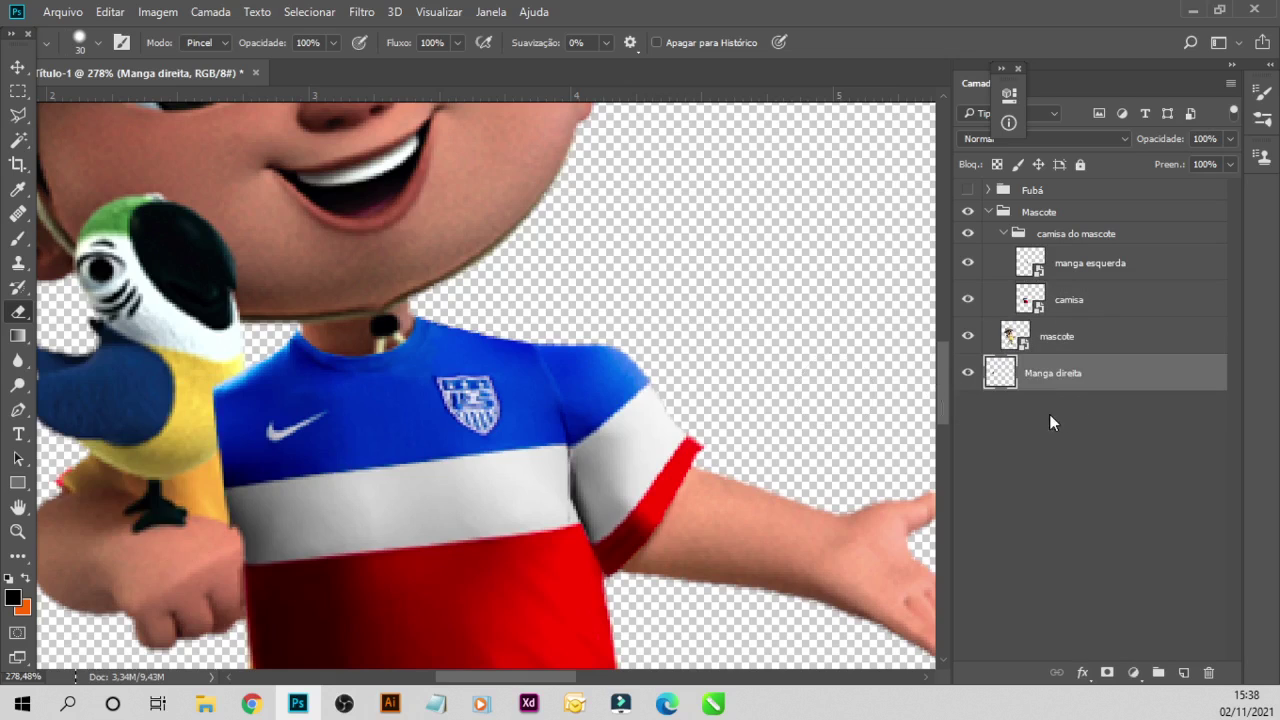
mouse_move(1087, 338)
mouse_down()
mouse_move(1092, 290)
mouse_move(1089, 400)
mouse_up()
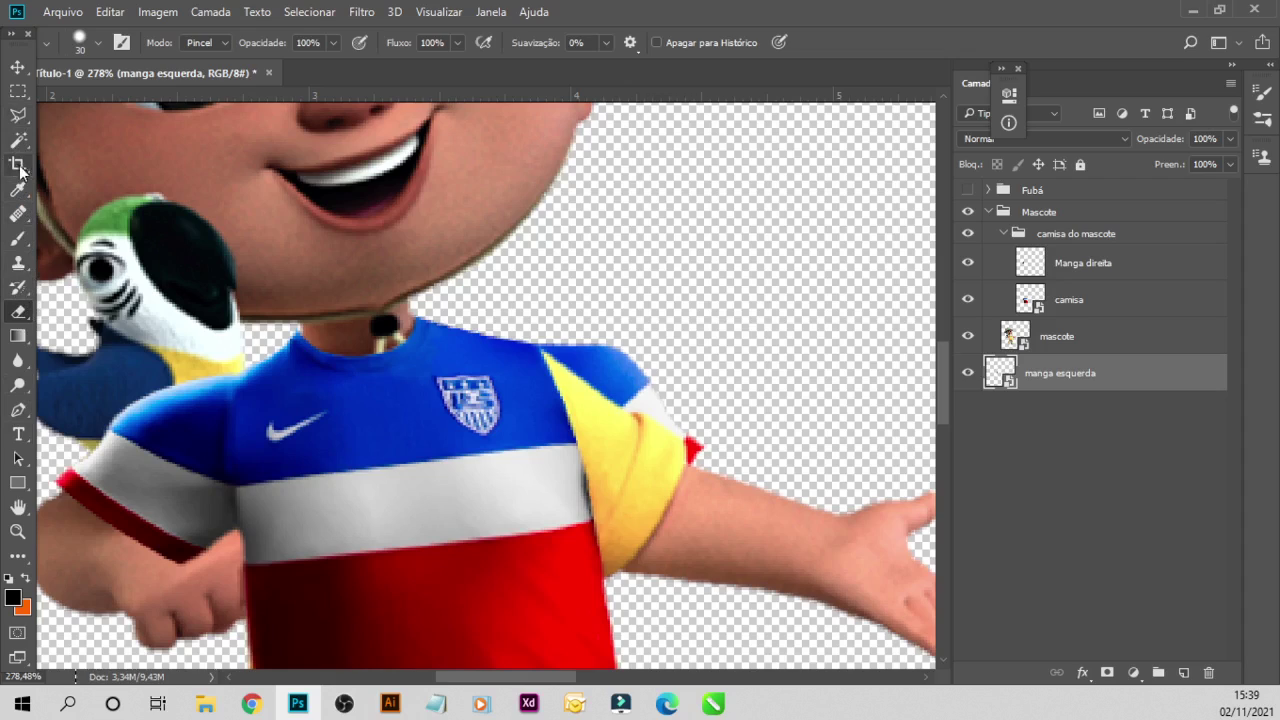
- Trace a Magnetic Lasso selection around the shoulder and sleeve area
click(18, 115)
click(529, 324)
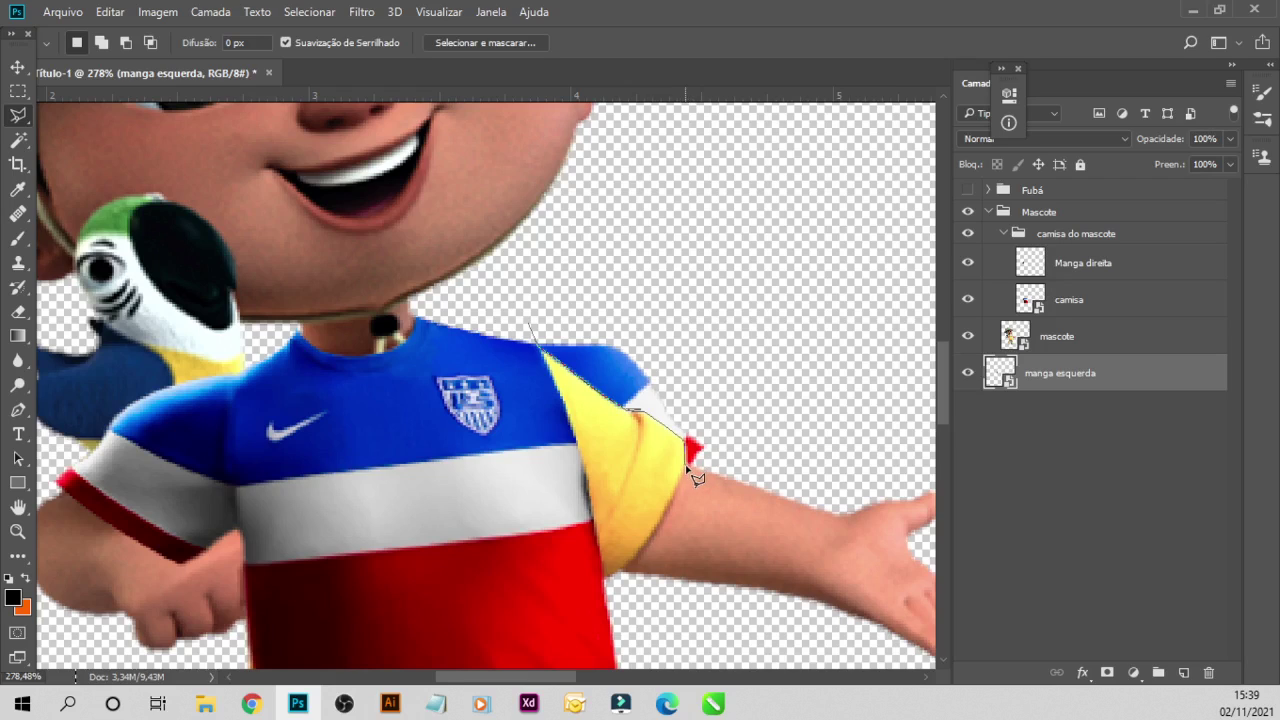
click(706, 522)
click(760, 457)
click(738, 310)
click(615, 268)
click(532, 324)
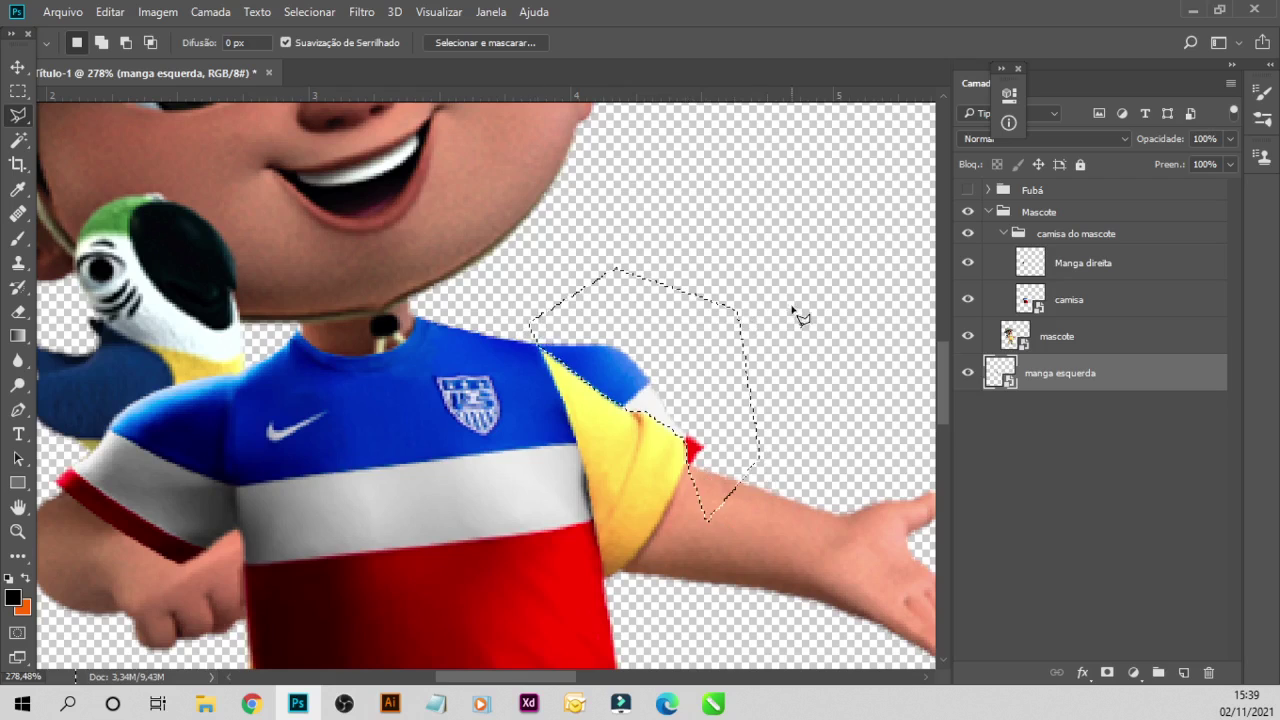
- Rasterize manga esquerda, delete the selected blue shoulder and red patch, then deselect
click(1088, 273)
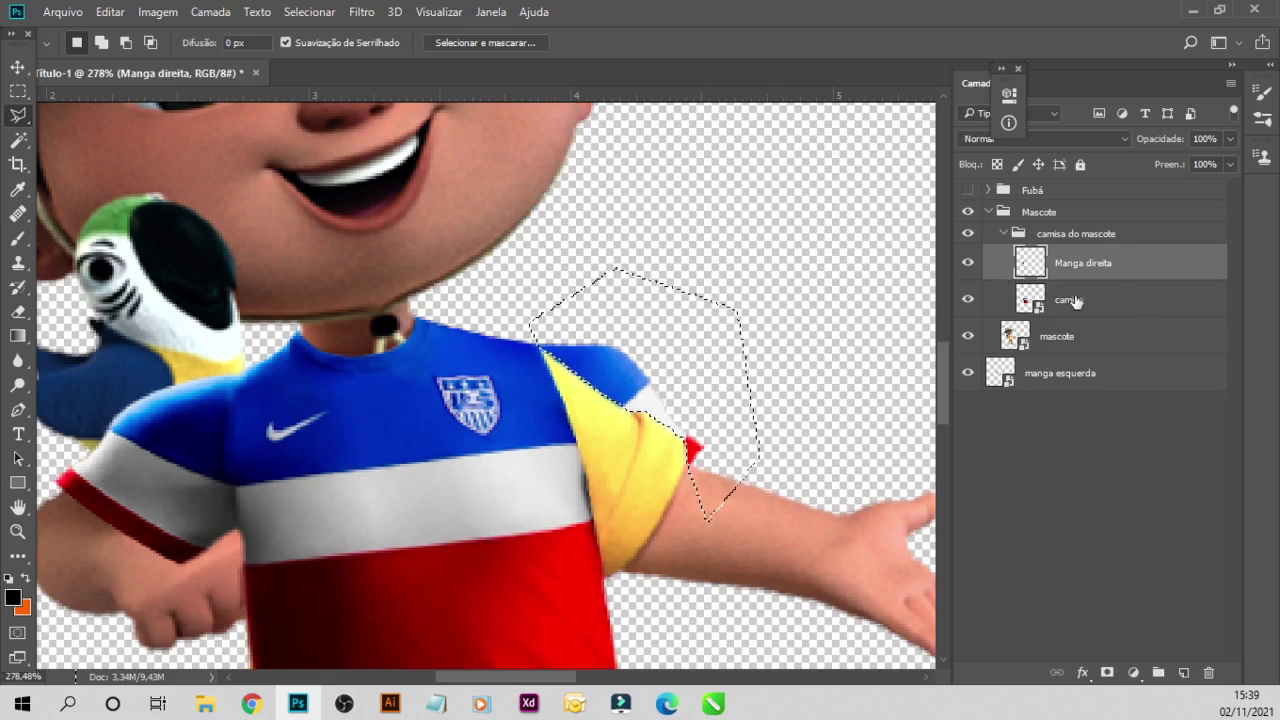
click(1066, 374)
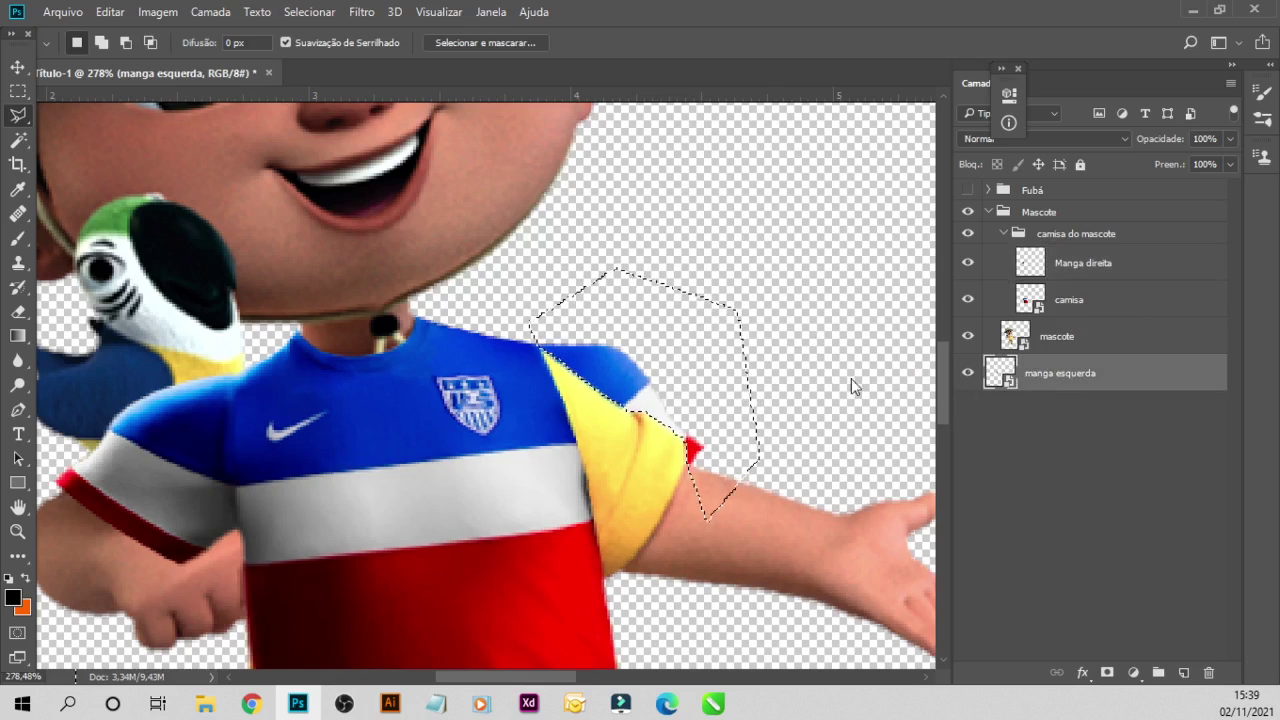
key(Delete)
click(674, 294)
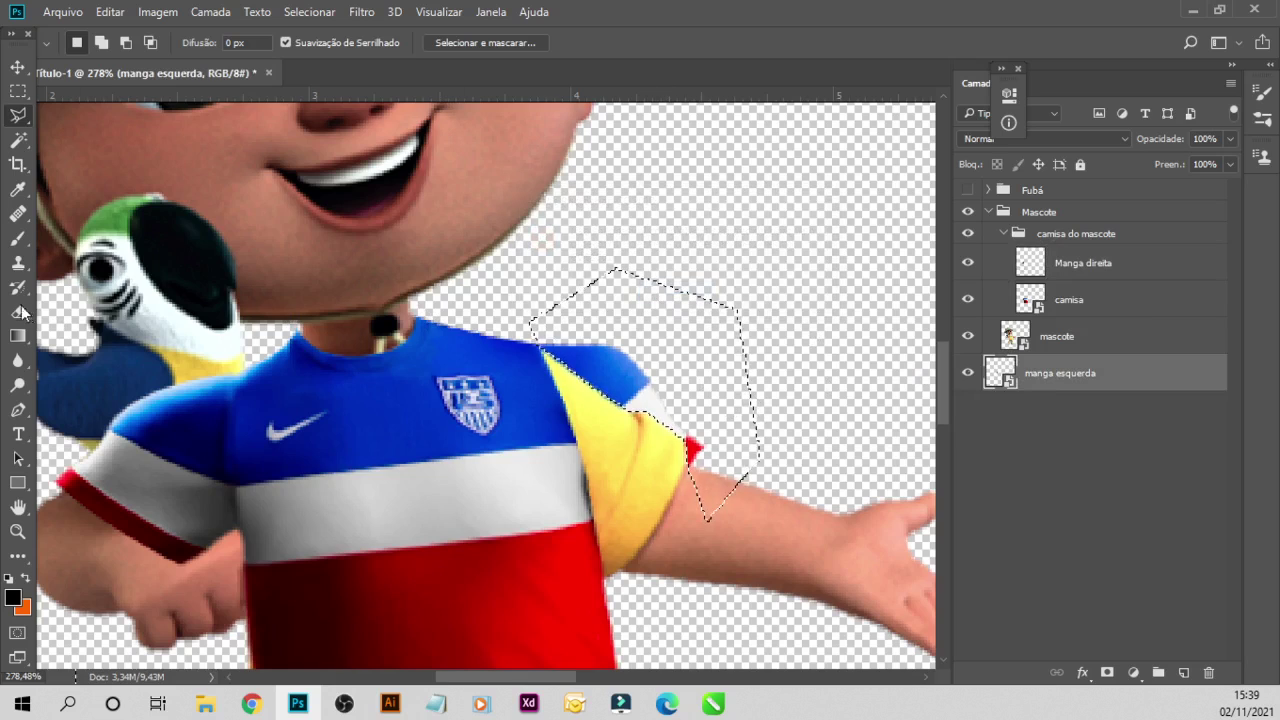
key(e)
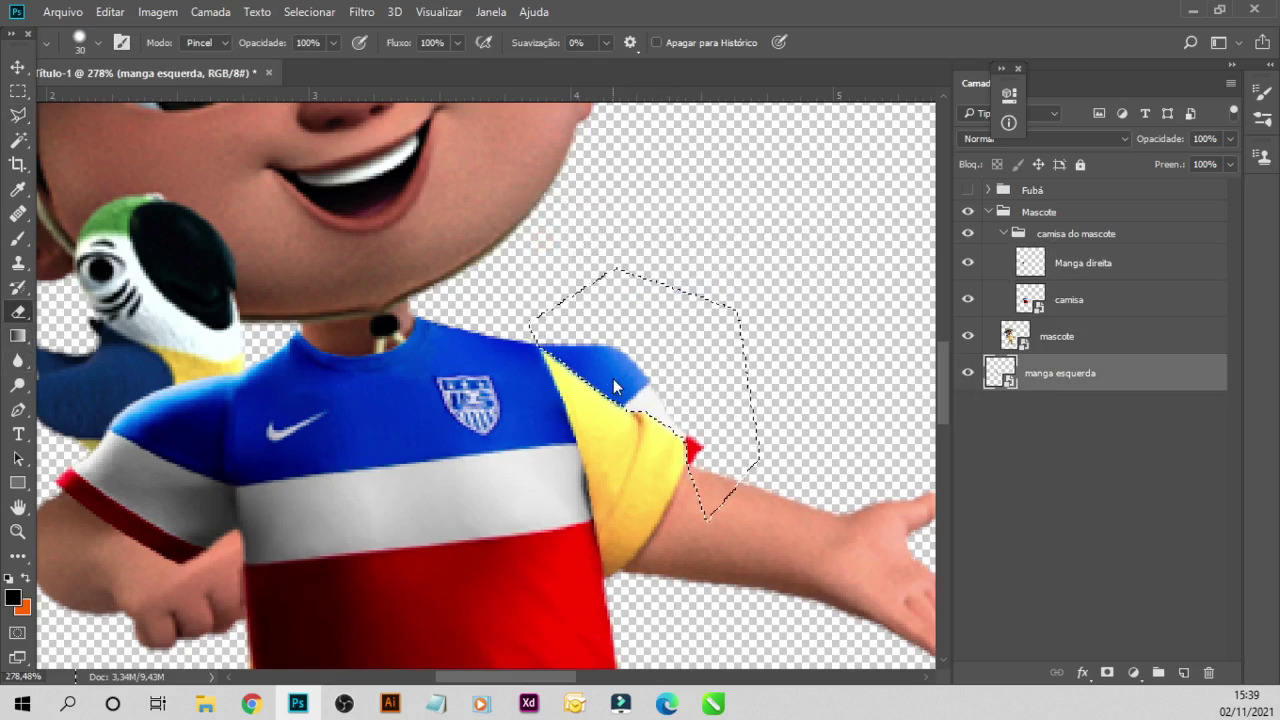
click(615, 387)
click(685, 292)
key(Delete)
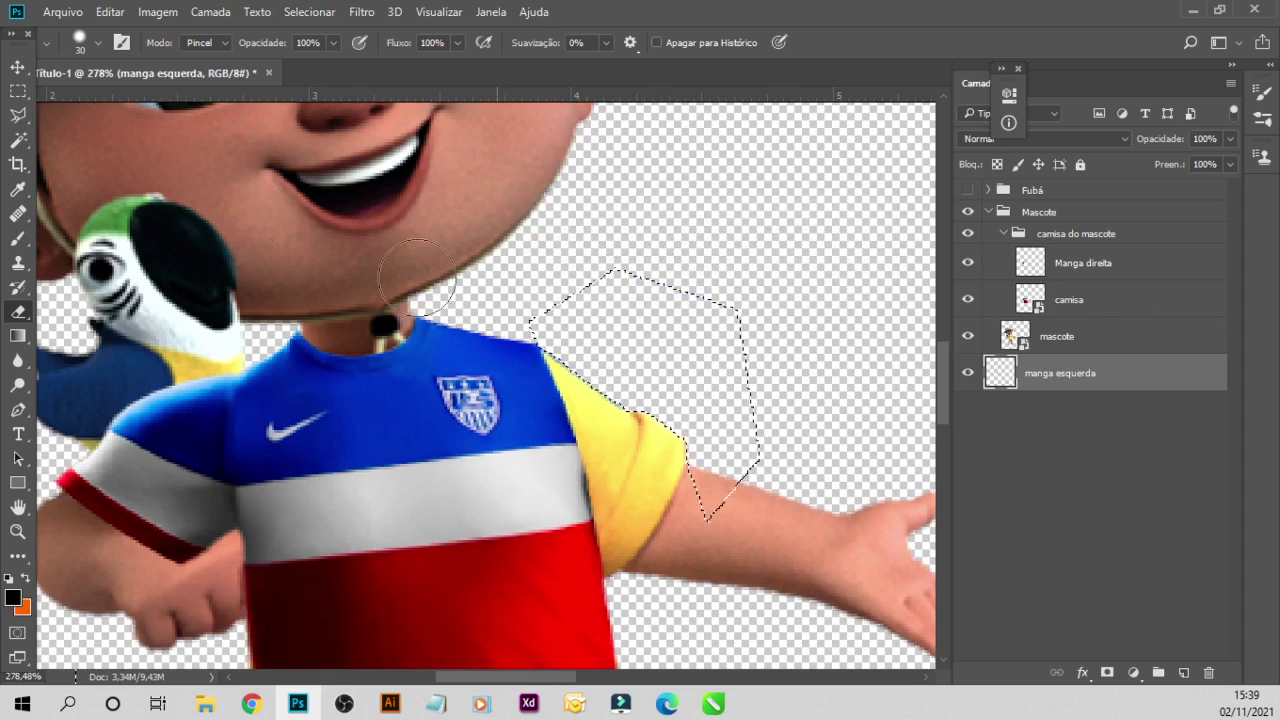
click(17, 93)
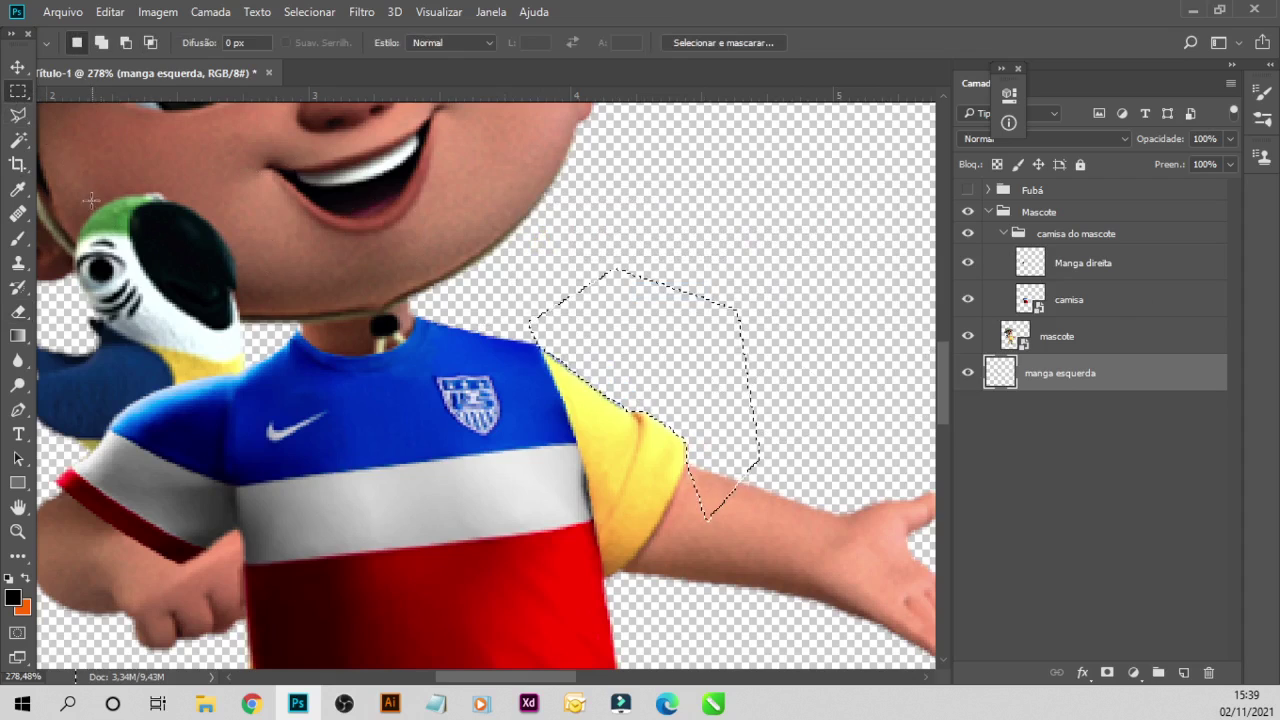
click(18, 140)
key(ctrl+d)
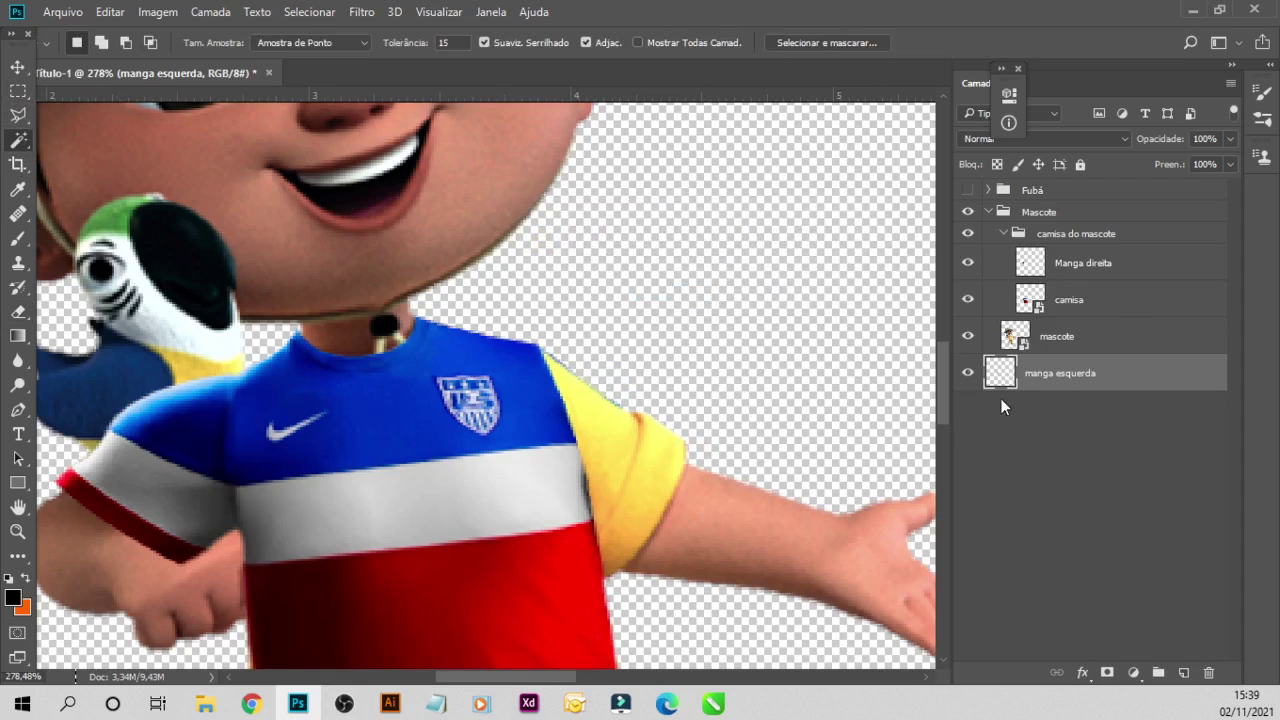
- Move the manga esquerda layer above the mascote layer
drag(1006, 375, 1062, 318)
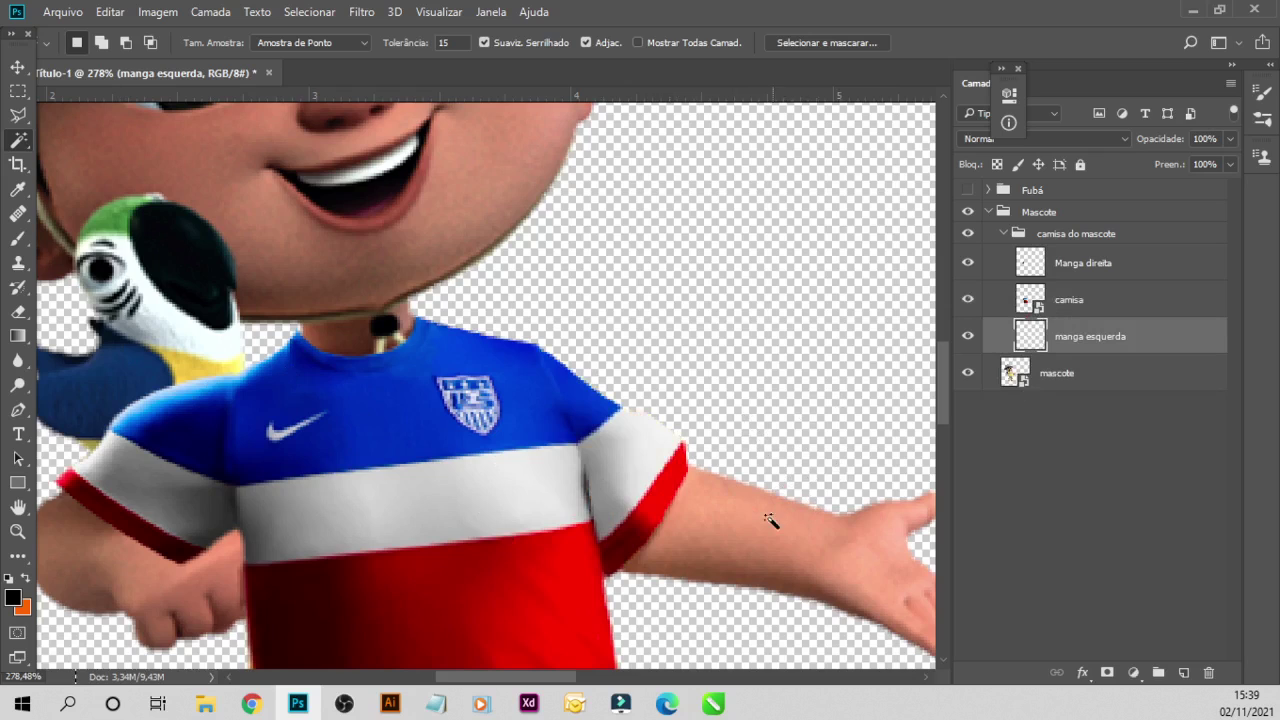
scroll(741, 333, down, 3)
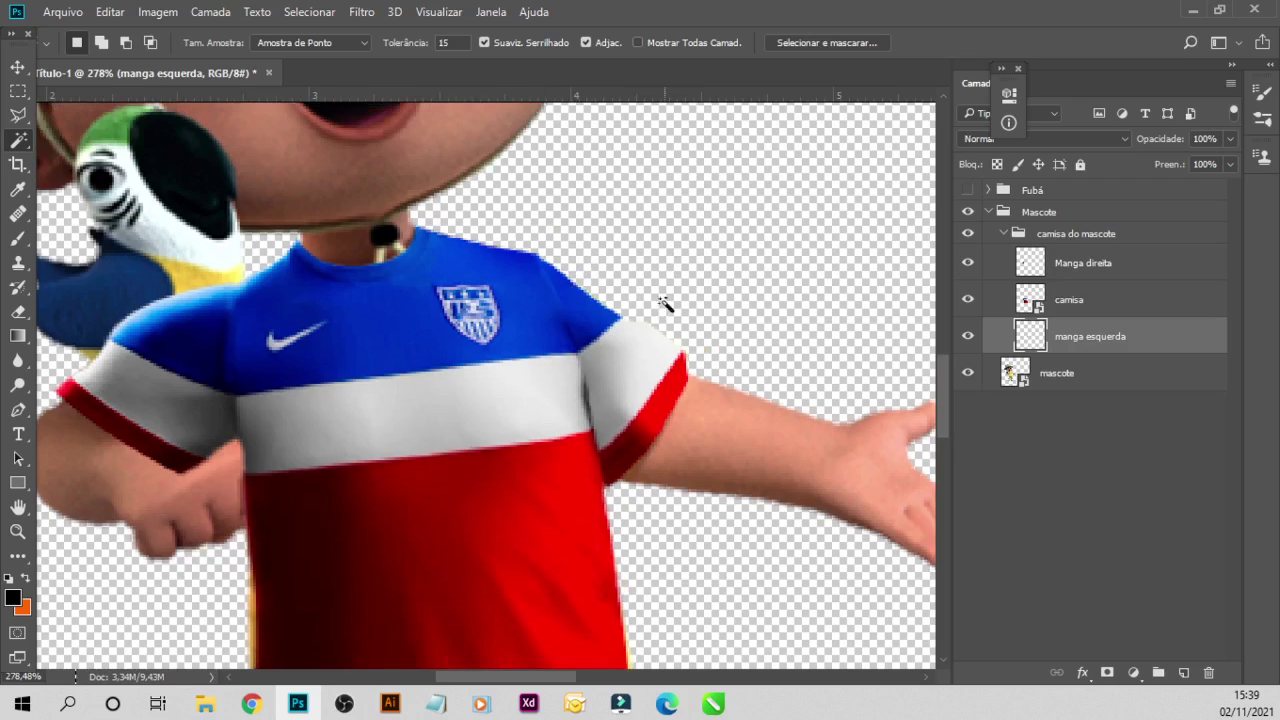
click(18, 360)
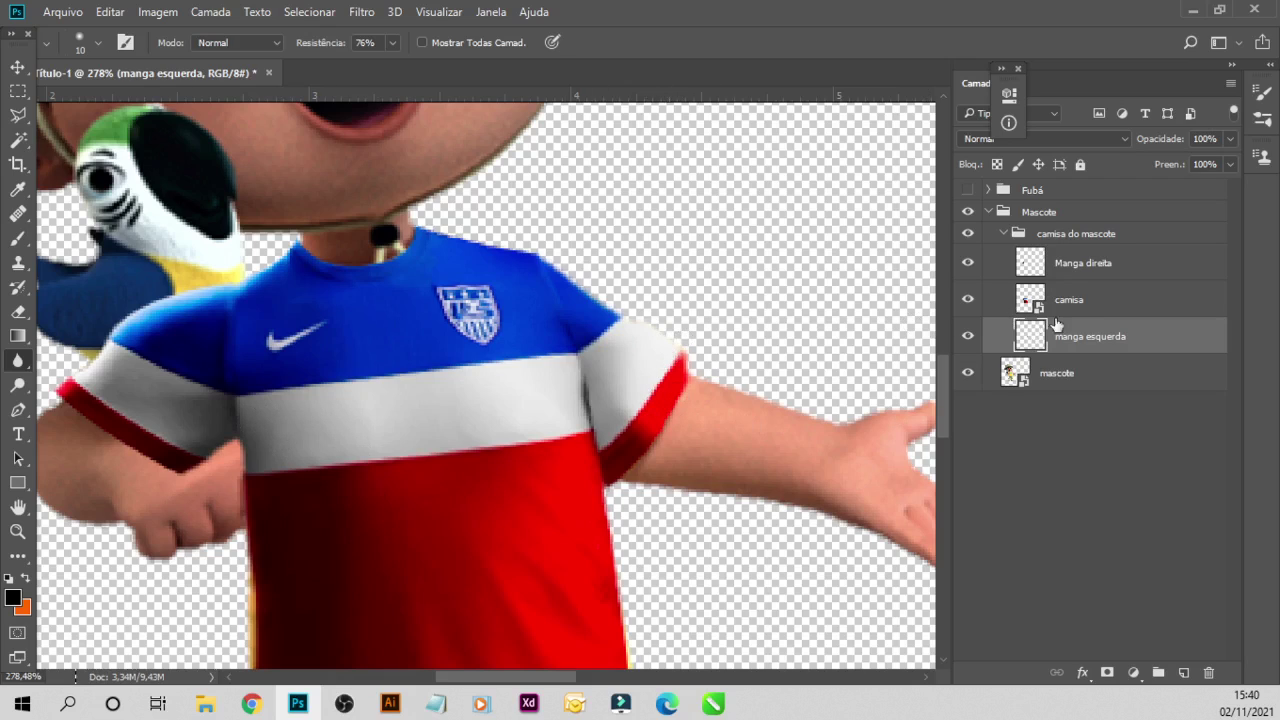
- Hide the Manga direita layer and move camisa beneath the mascote layer
click(1081, 302)
click(1086, 268)
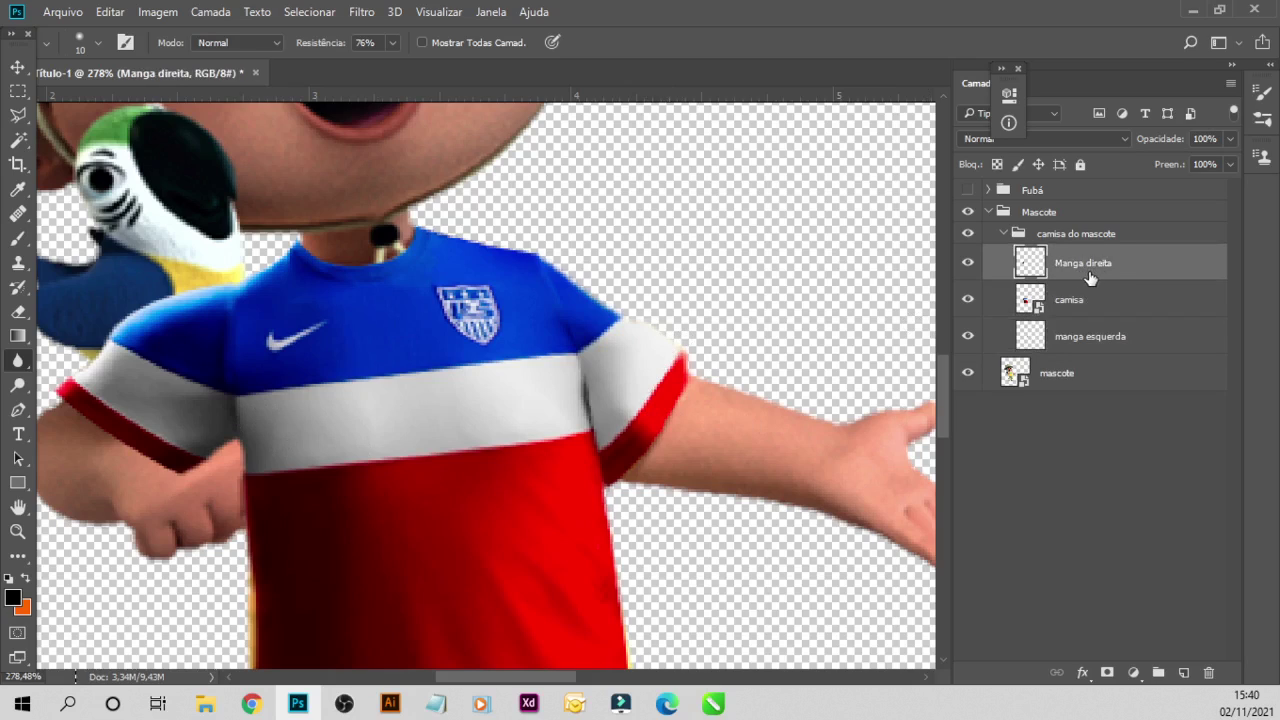
click(968, 266)
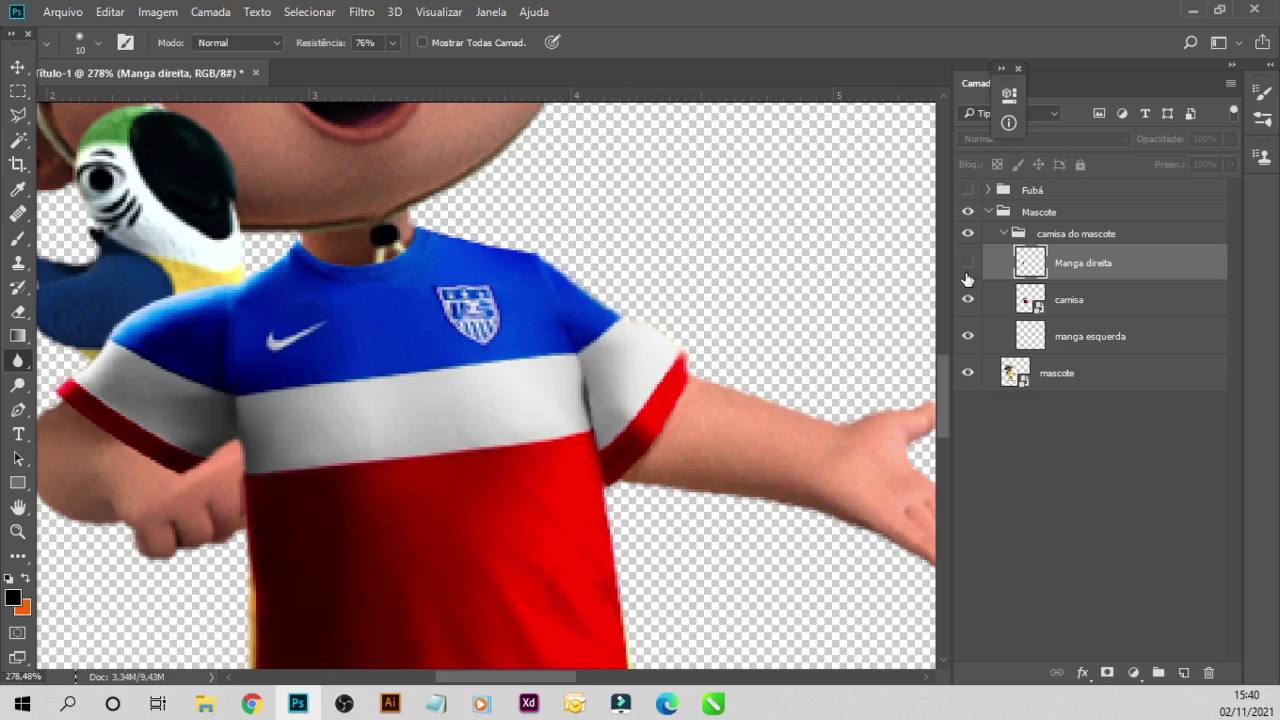
click(968, 266)
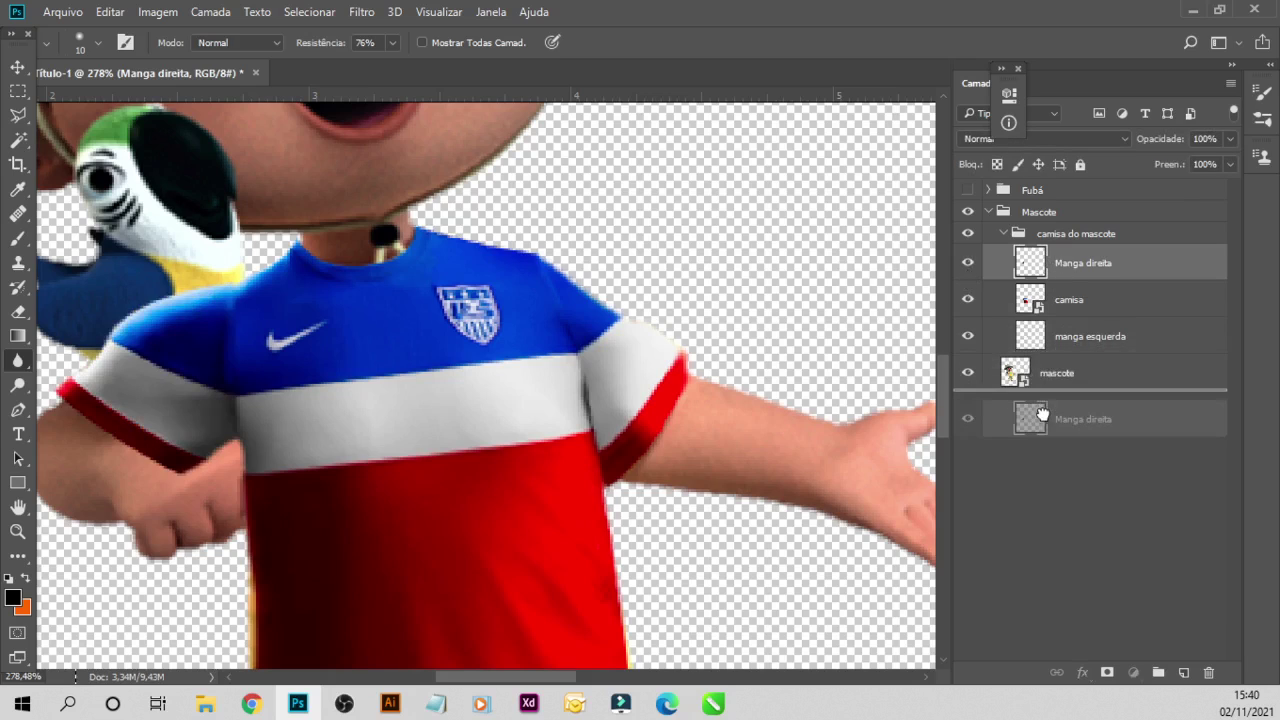
mouse_move(1063, 262)
mouse_down()
mouse_move(1057, 392)
mouse_move(1063, 250)
mouse_up()
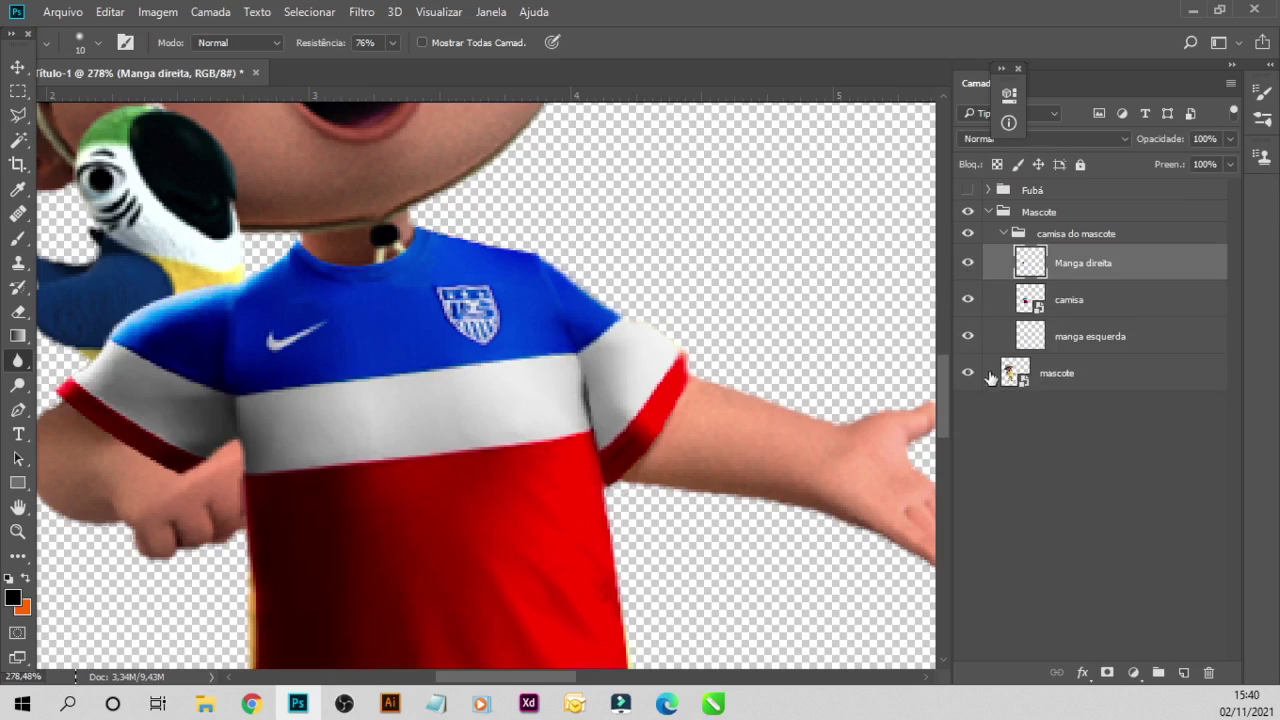
click(968, 264)
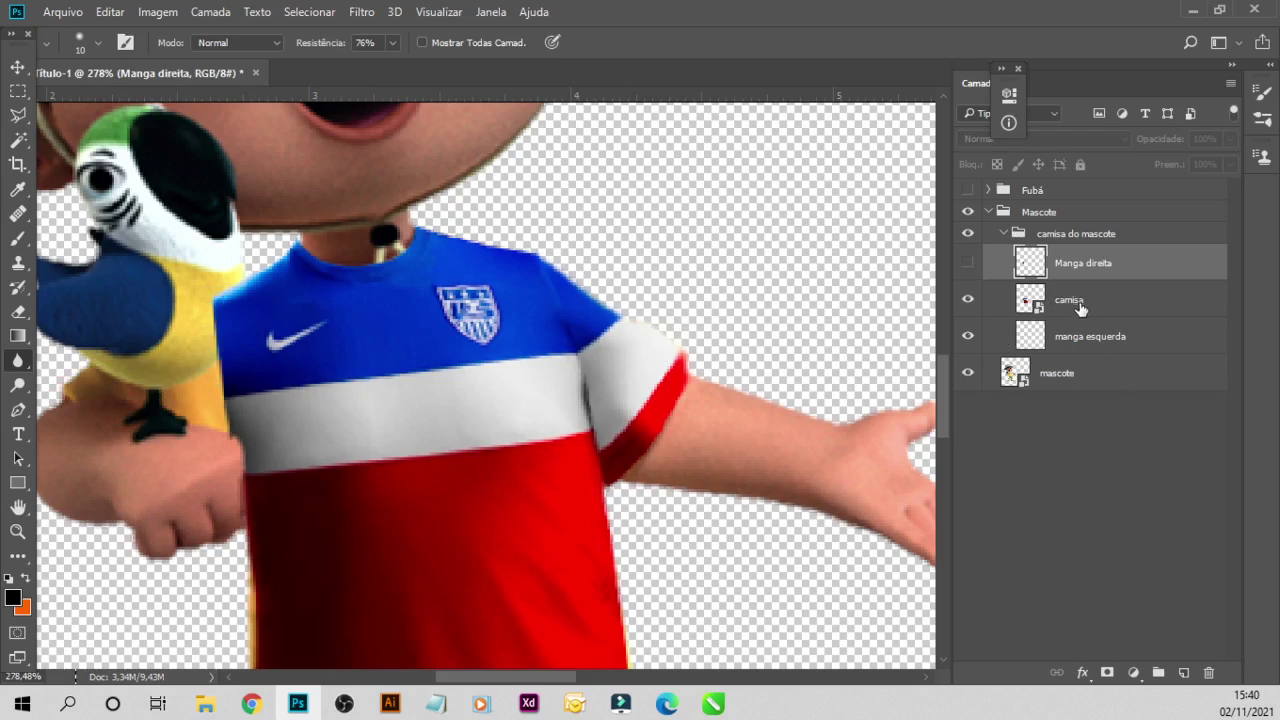
drag(1080, 313, 1005, 388)
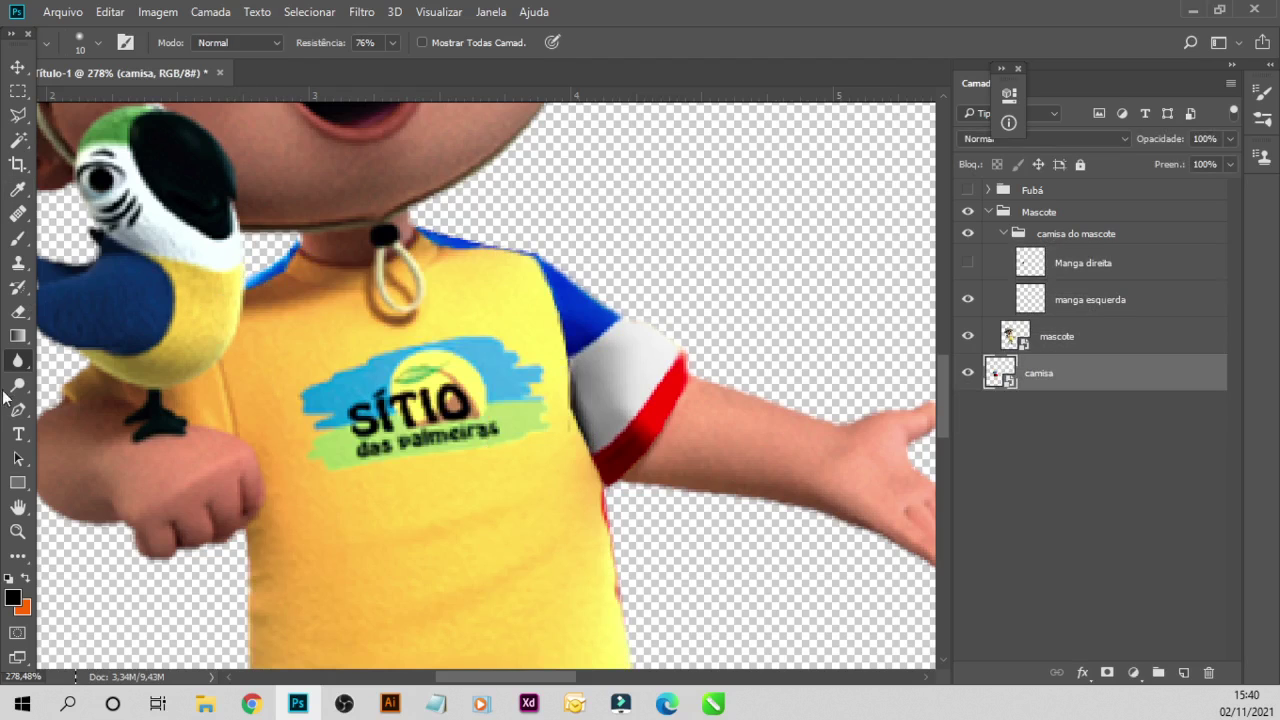
- Rasterize the camisa layer and lasso-select the collar and shoulder area above the neck
click(20, 313)
click(271, 269)
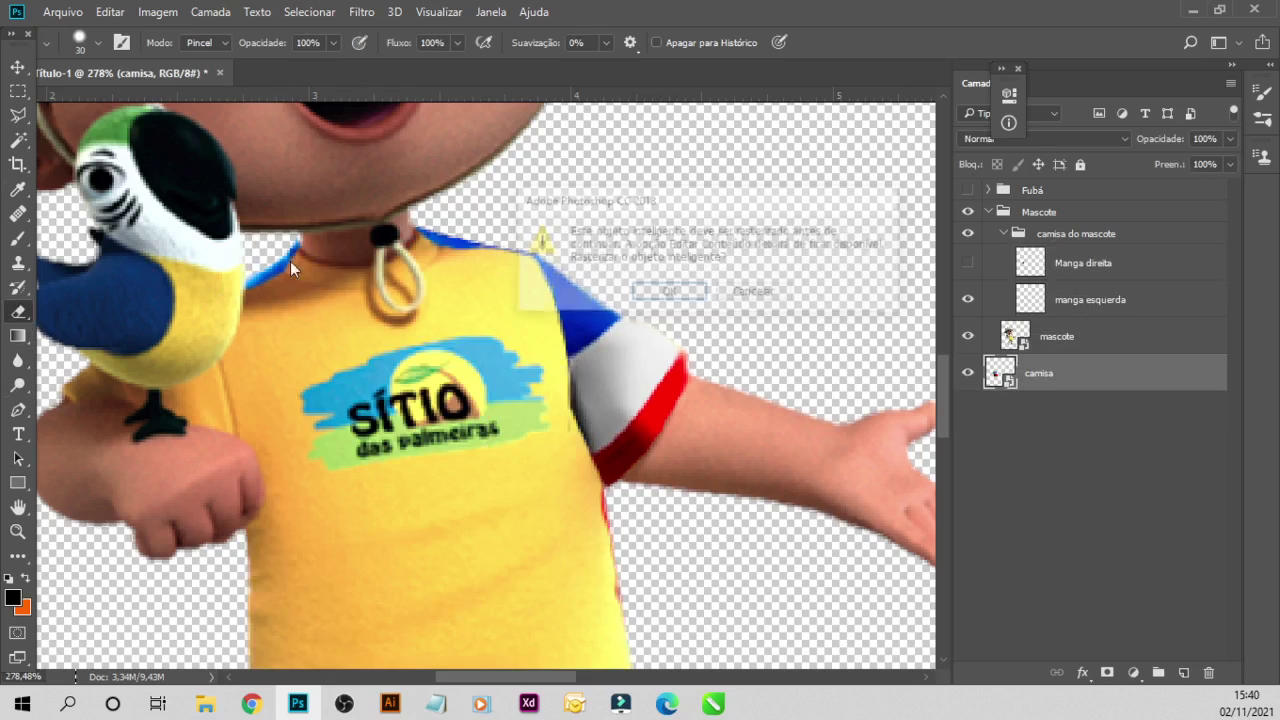
click(670, 293)
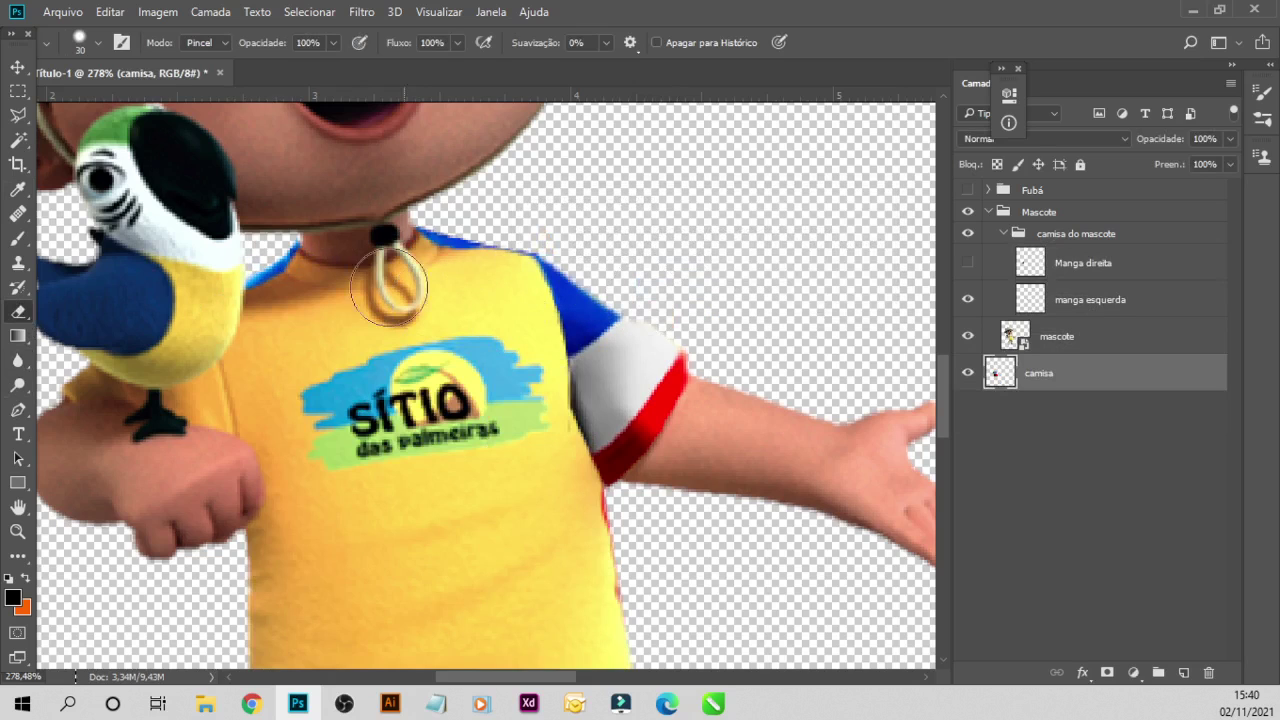
click(18, 115)
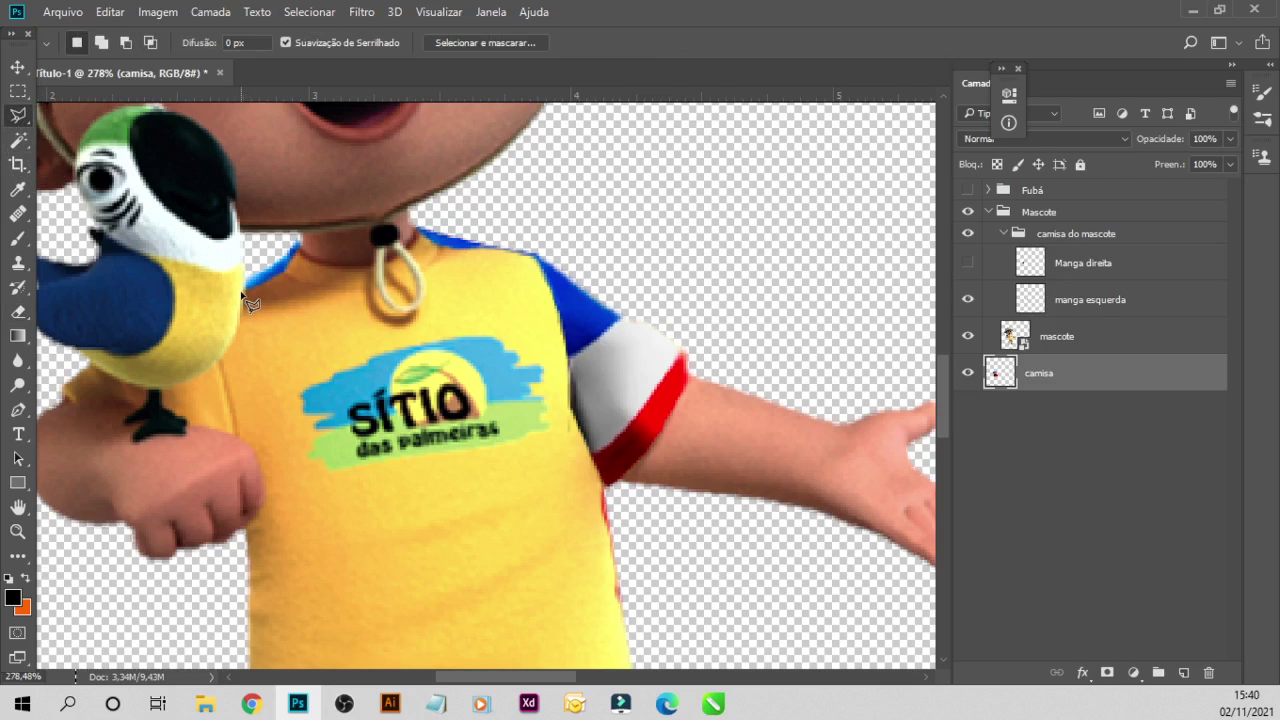
click(303, 243)
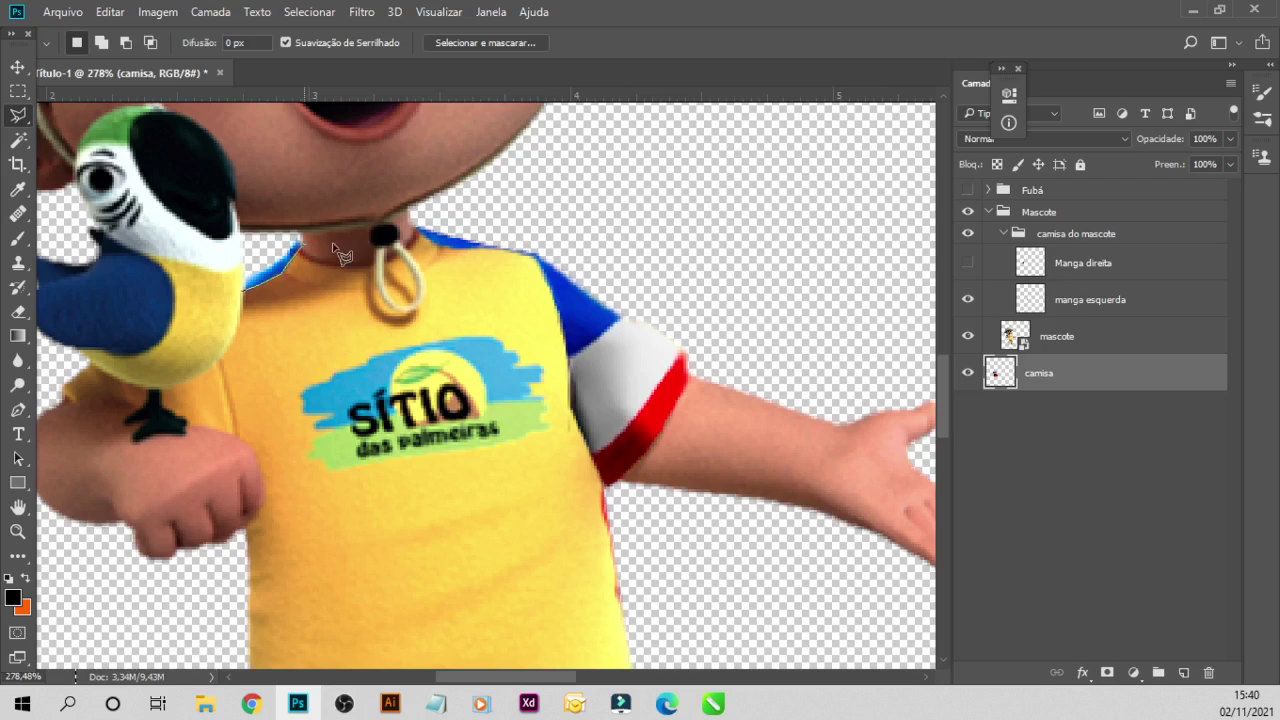
click(417, 230)
click(530, 252)
click(514, 211)
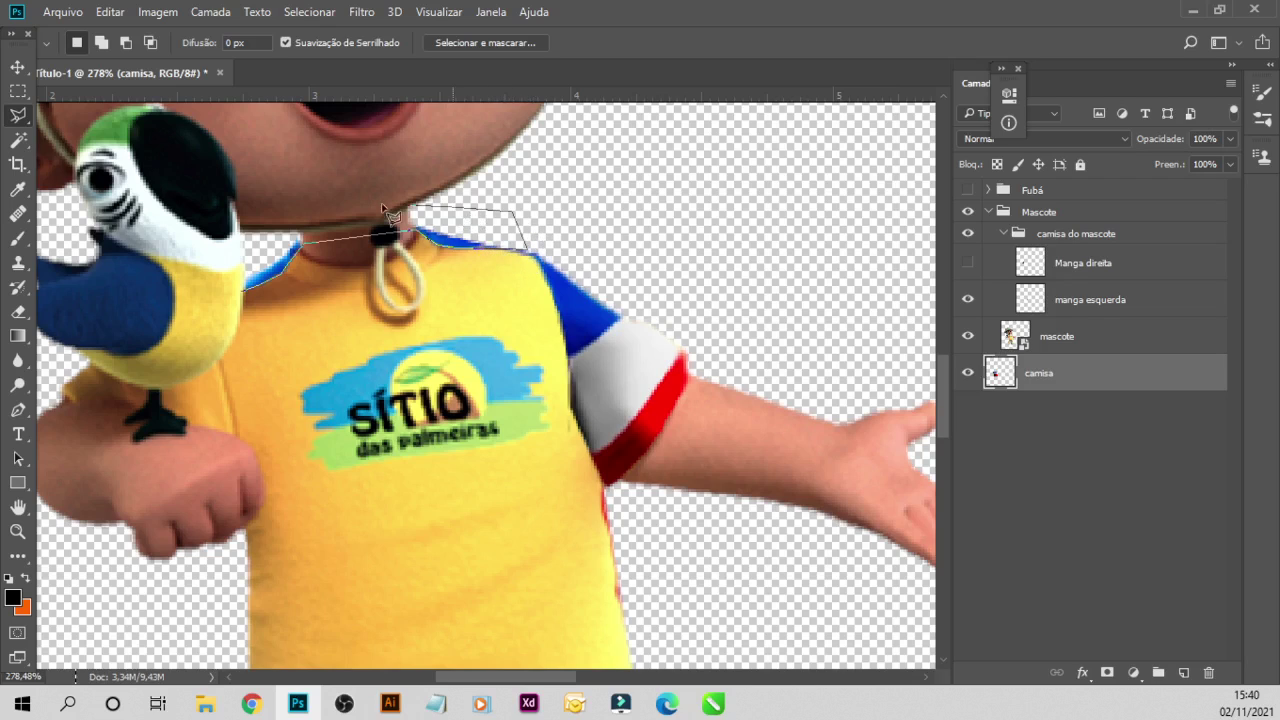
click(267, 180)
click(189, 225)
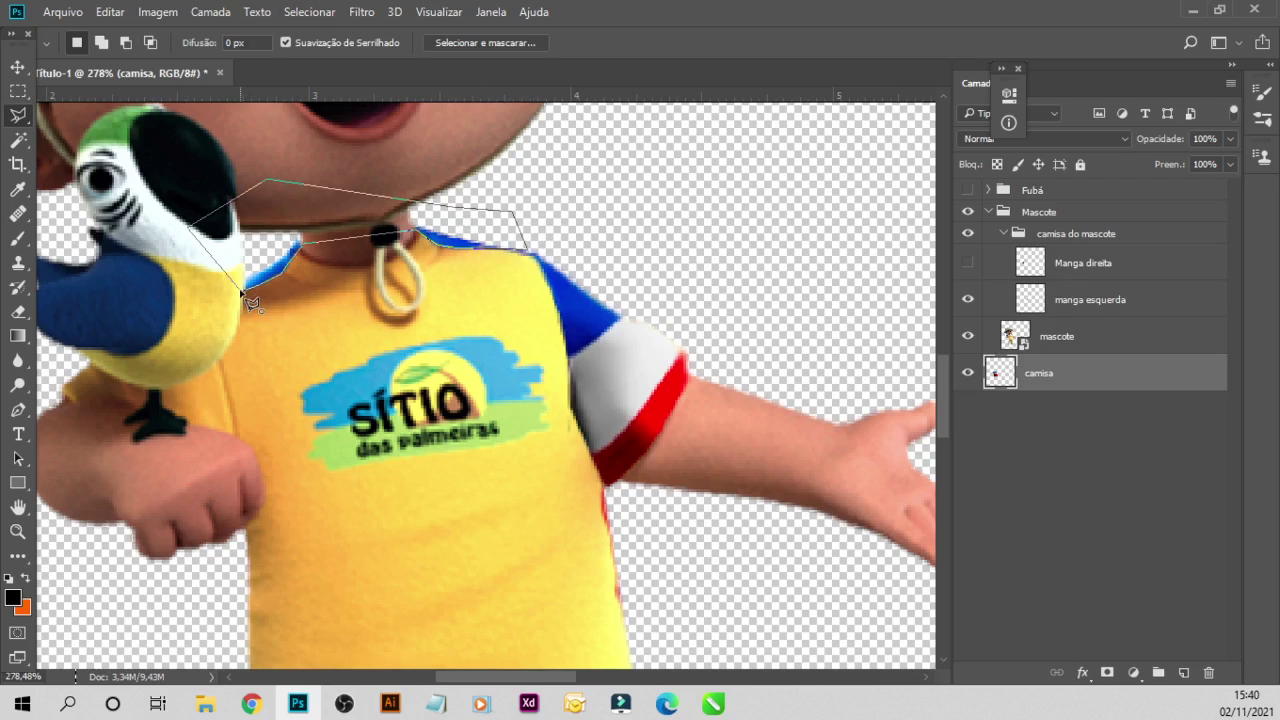
click(240, 291)
- Delete the selected collar pixels, deselect, and move camisa above the mascote layer
key(Delete)
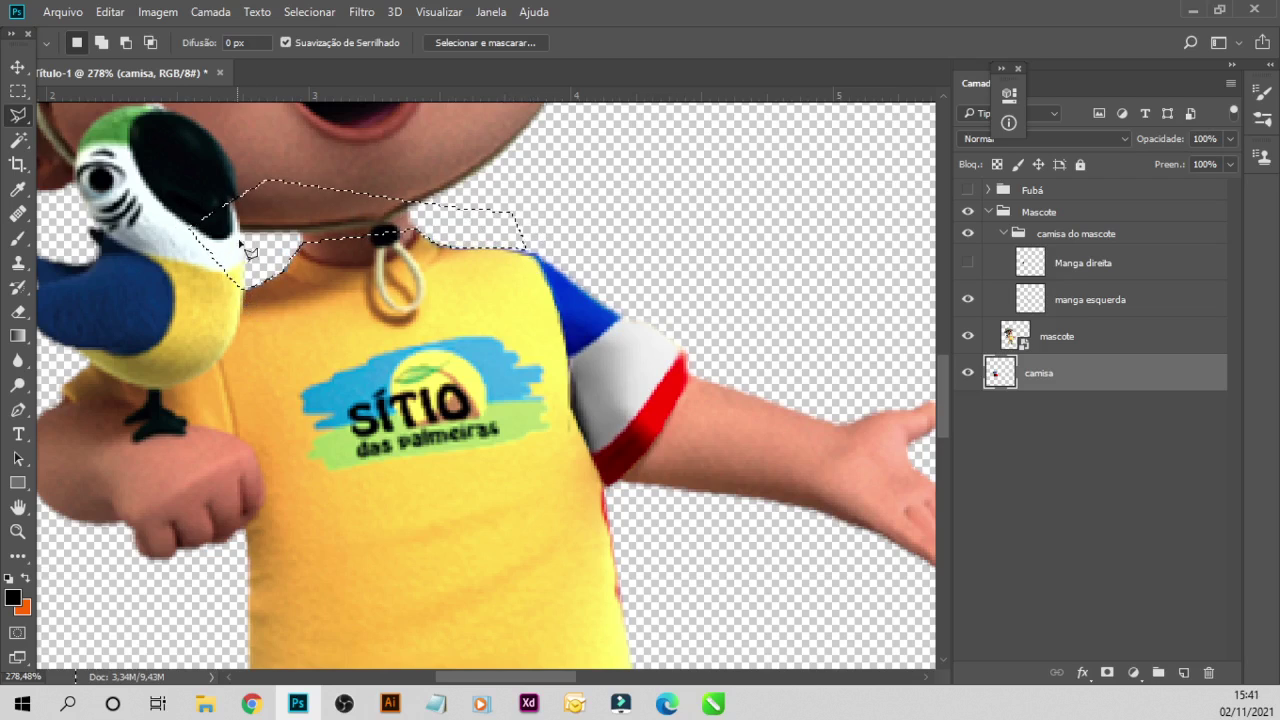
key(ctrl+d)
drag(1001, 372, 1032, 336)
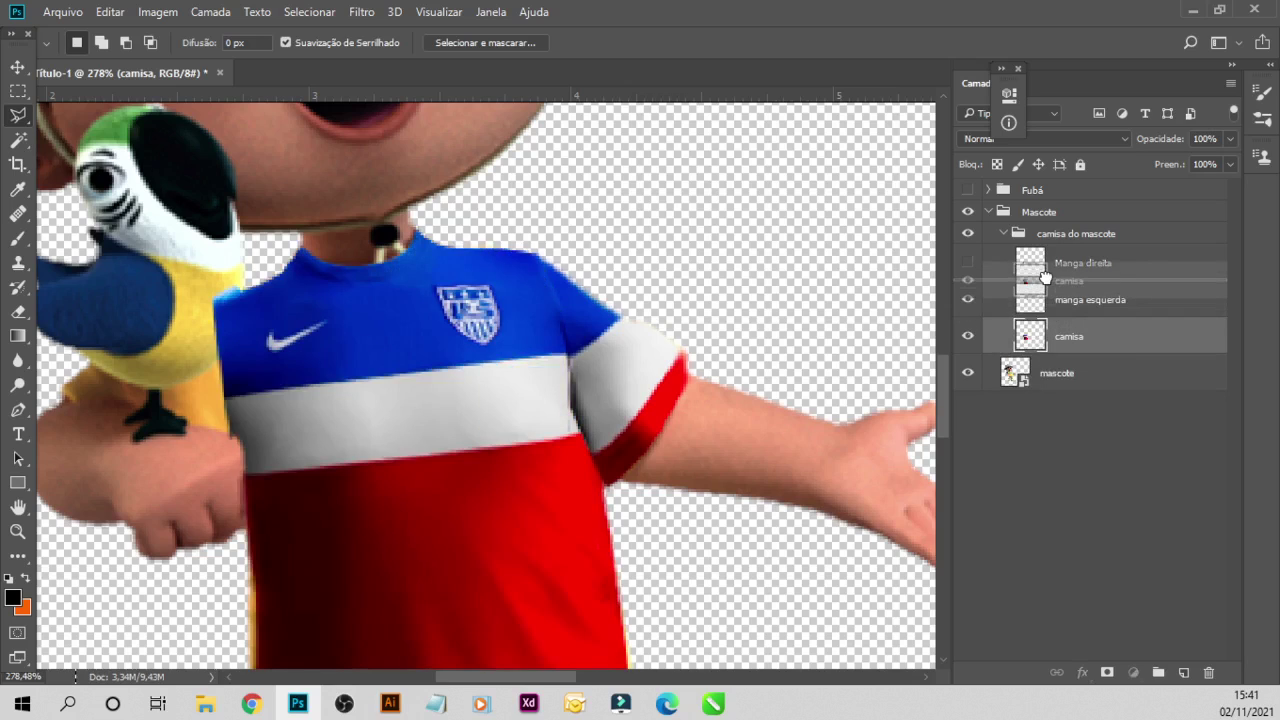
drag(1028, 333, 1052, 333)
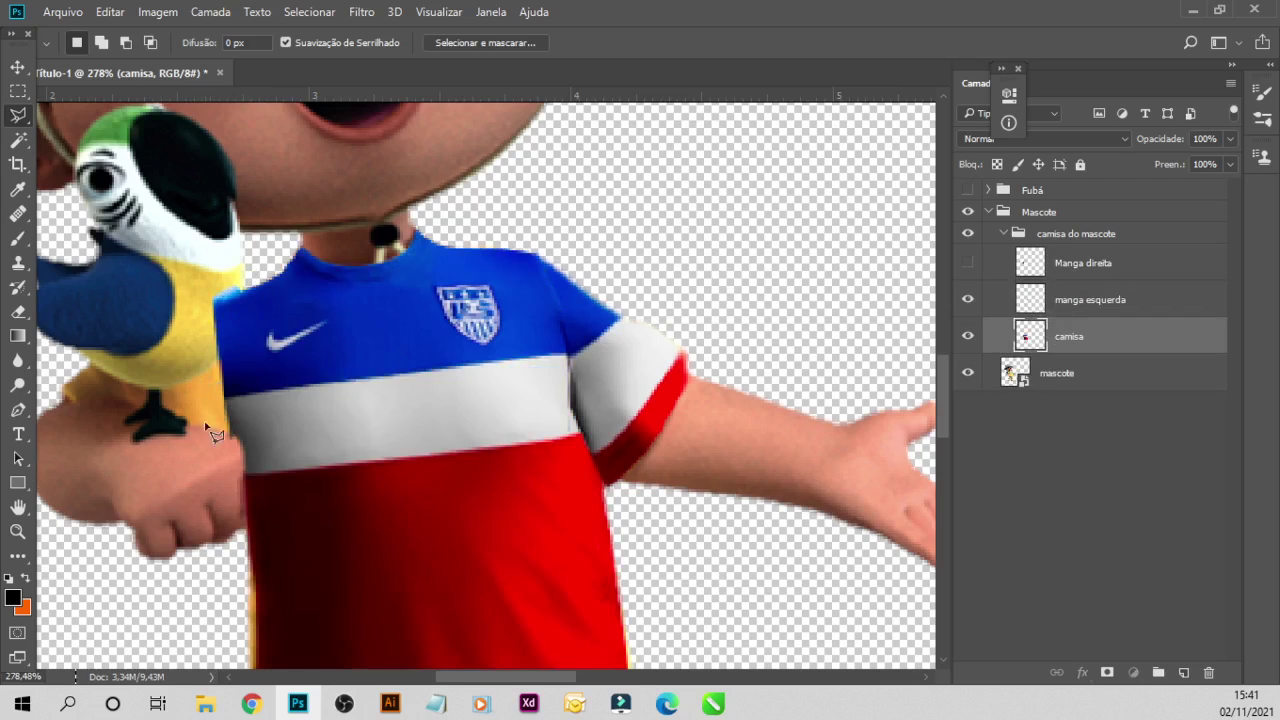
- Hide the camisa layer and zoom in on the parrot
click(967, 338)
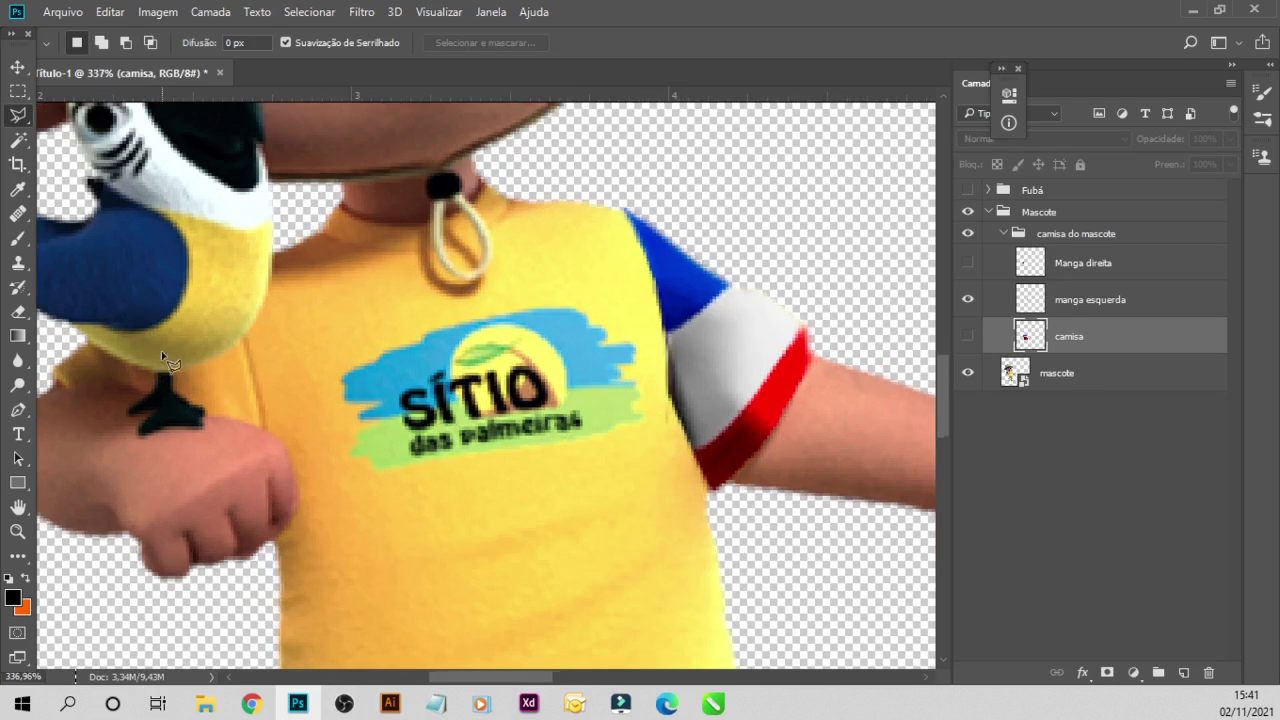
scroll(112, 468, up, 1)
scroll(163, 420, up, 2)
scroll(170, 400, up, 2)
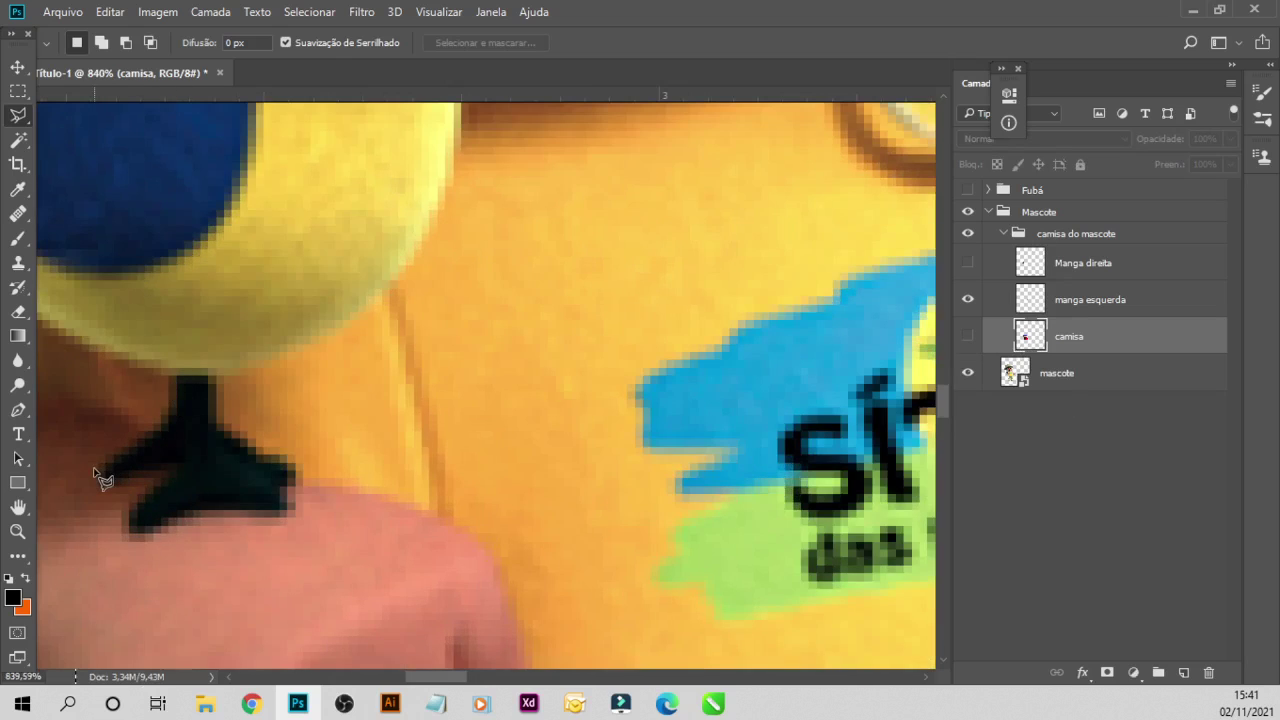
- Outline the parrot's body and feet, then copy them from mascote onto a new layer
click(233, 516)
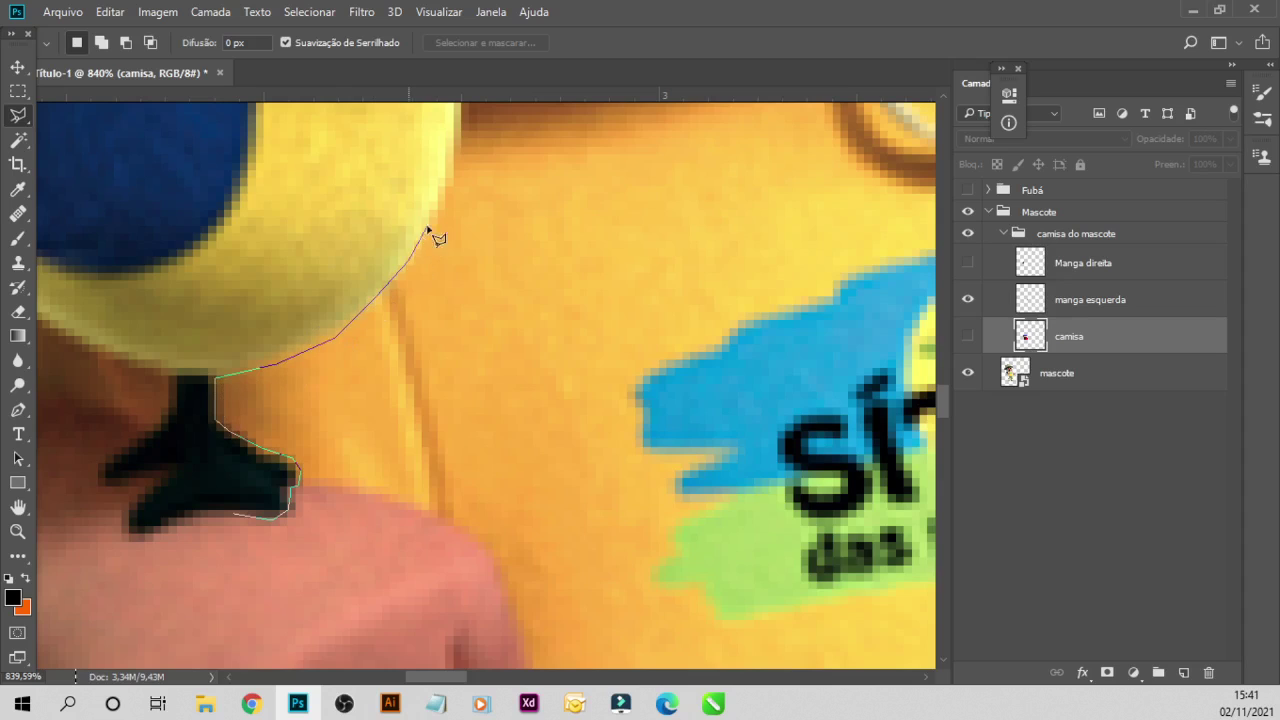
scroll(460, 192, up, 3)
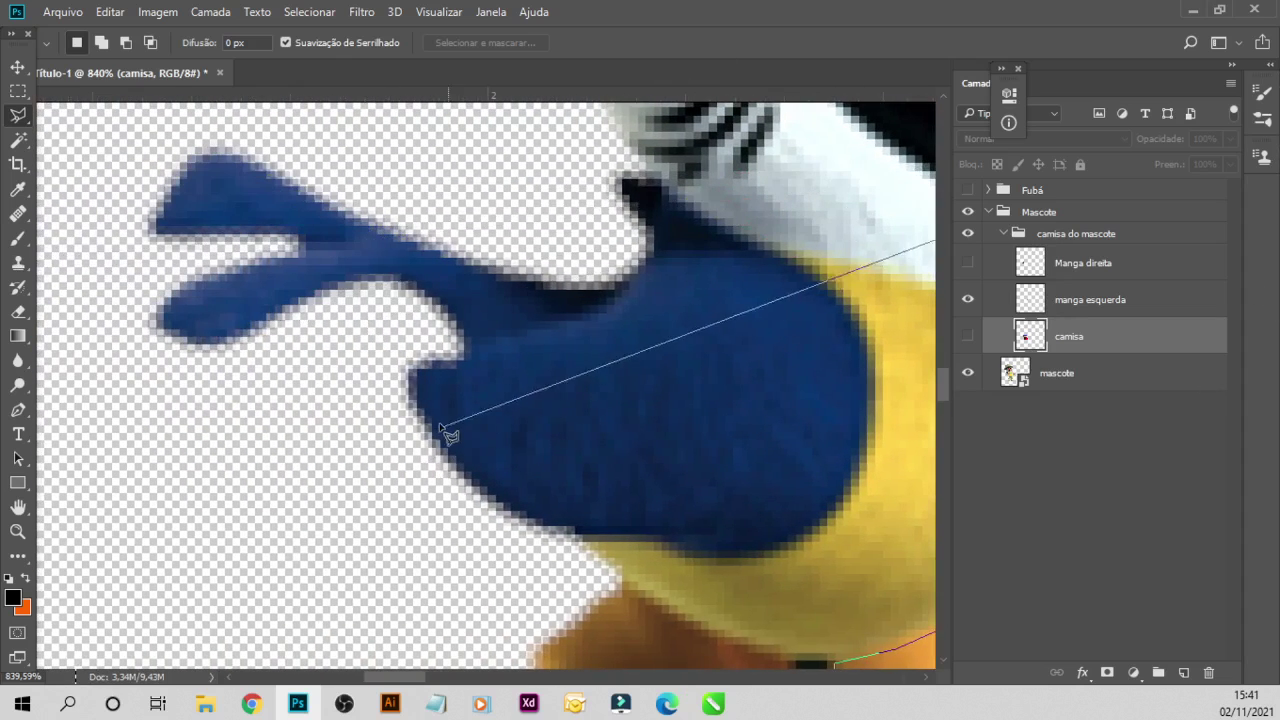
click(432, 398)
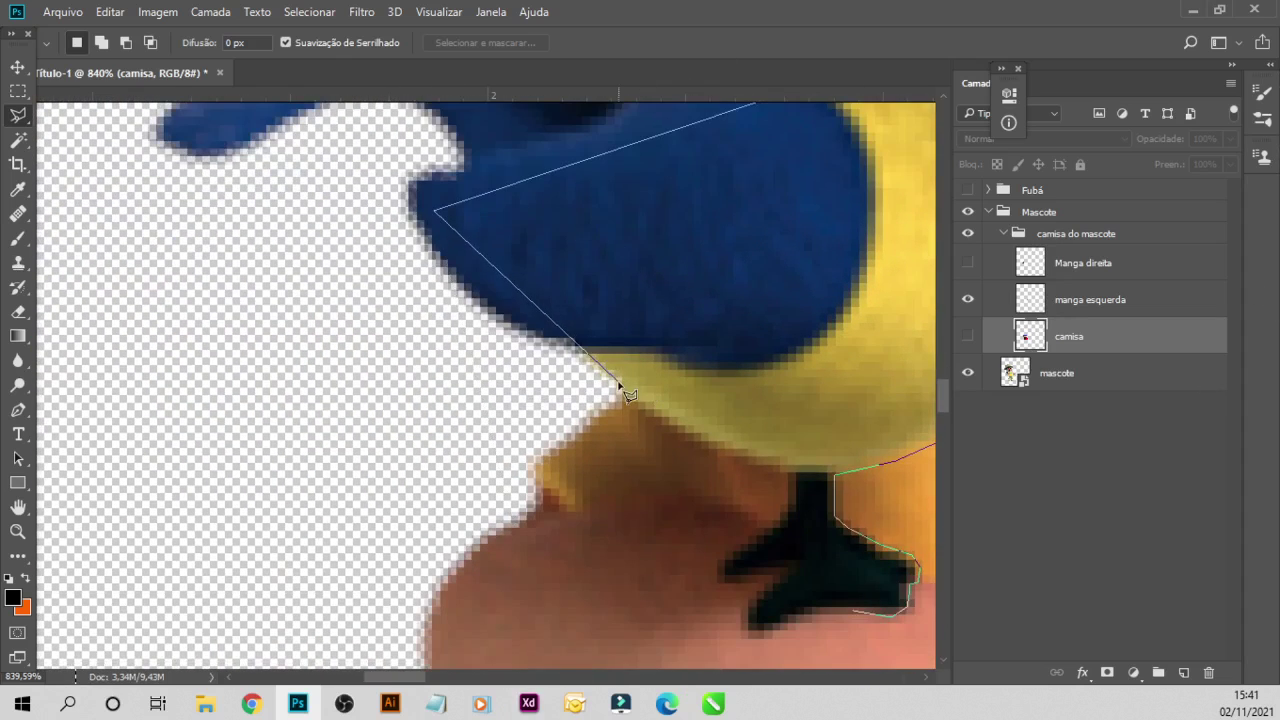
click(640, 405)
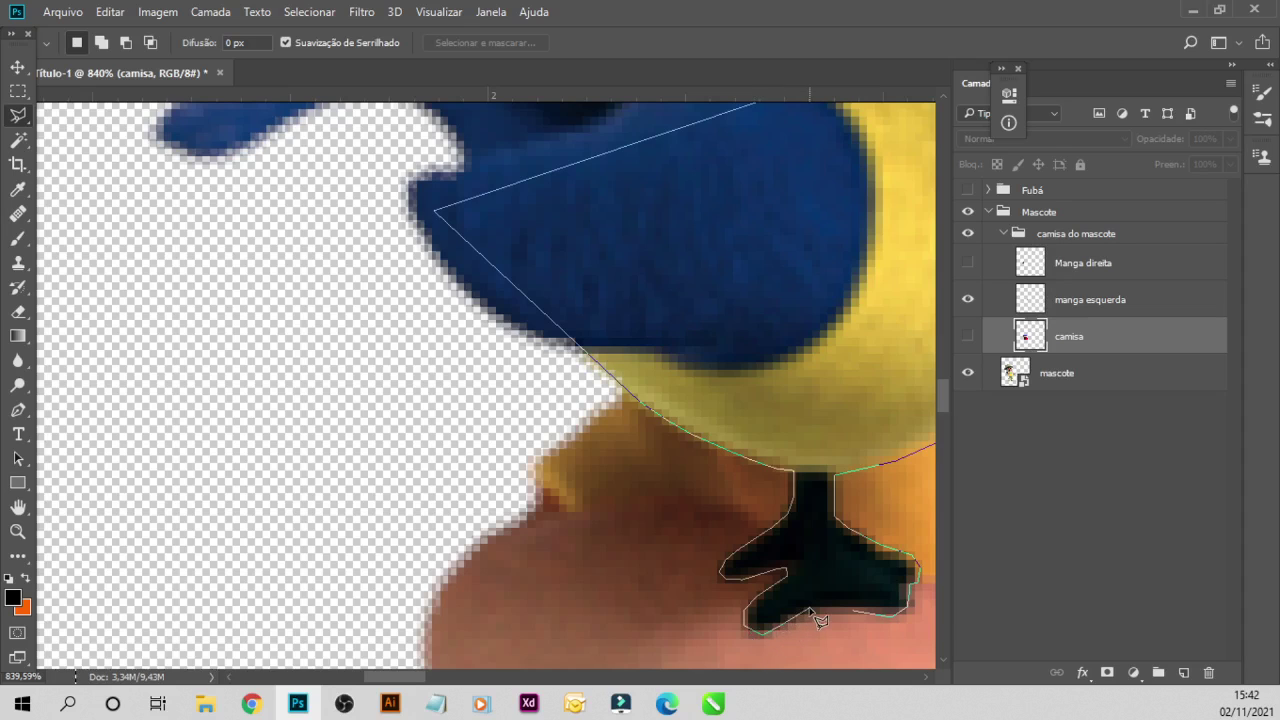
double_click(852, 611)
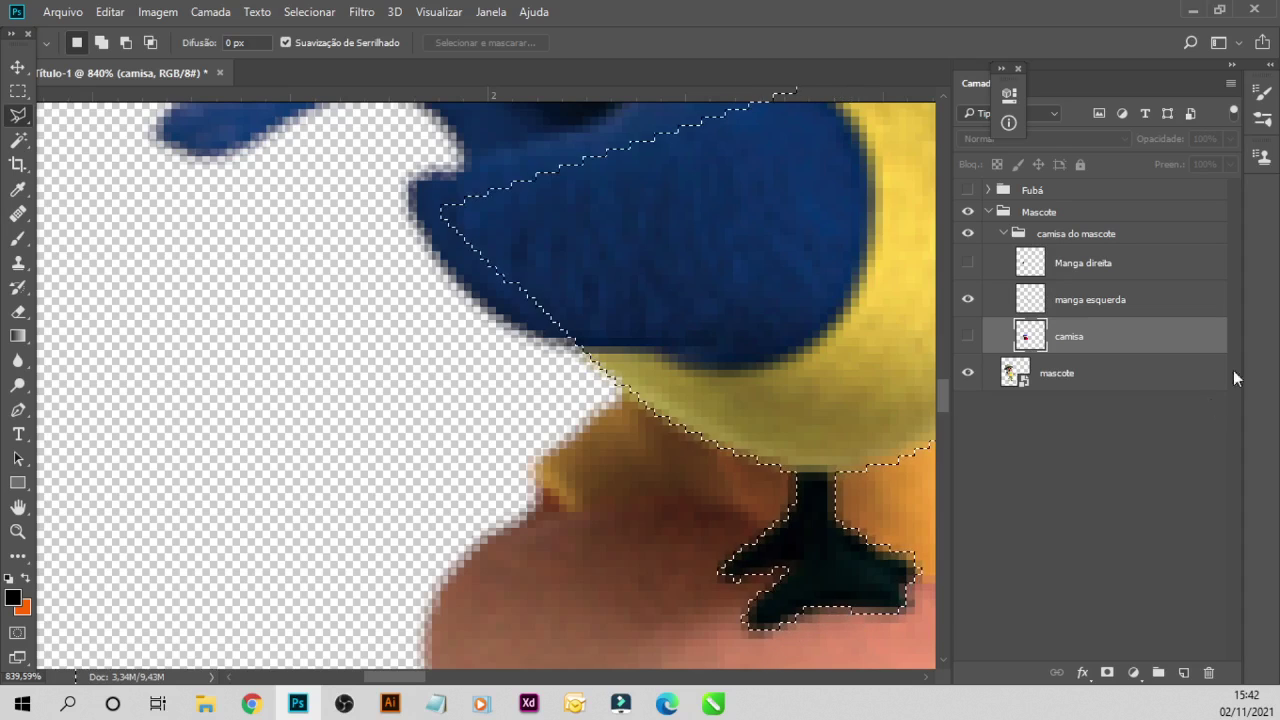
click(1058, 375)
key(ctrl+j)
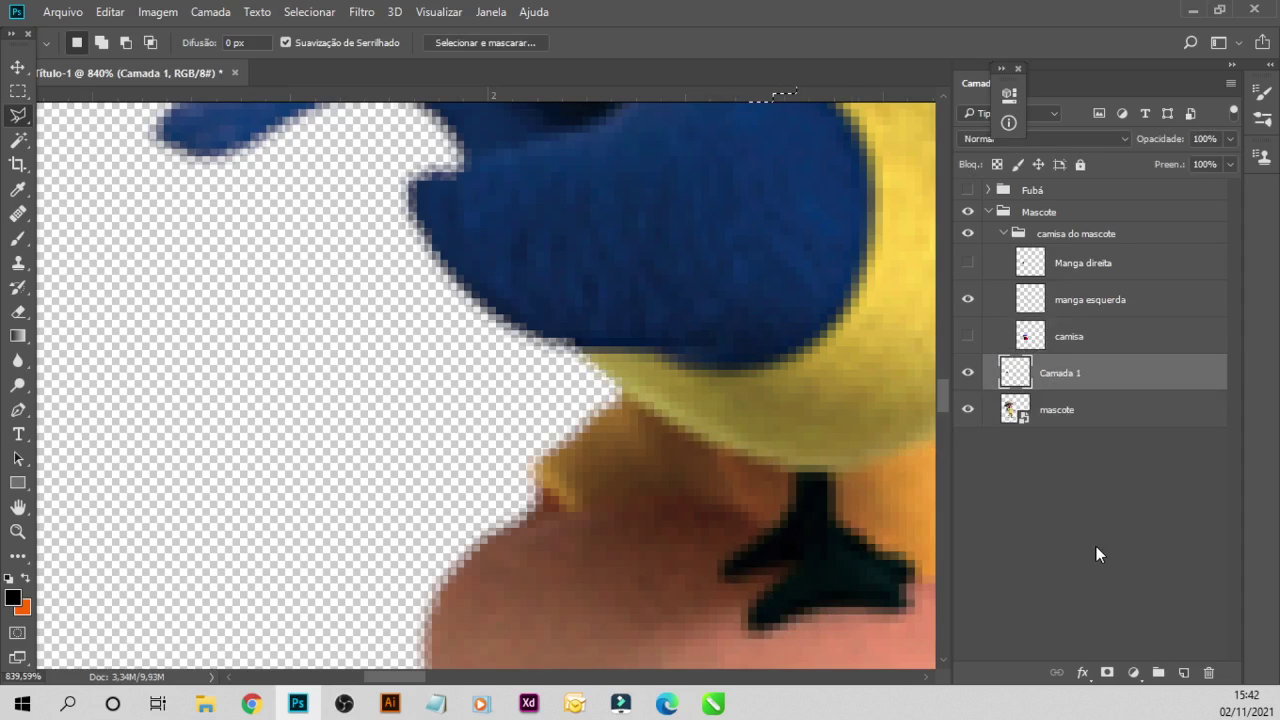
- Rename Camada 1 to 'pássaro' and drag it to the top of the camisa do mascote group
double_click(1072, 373)
text(P)
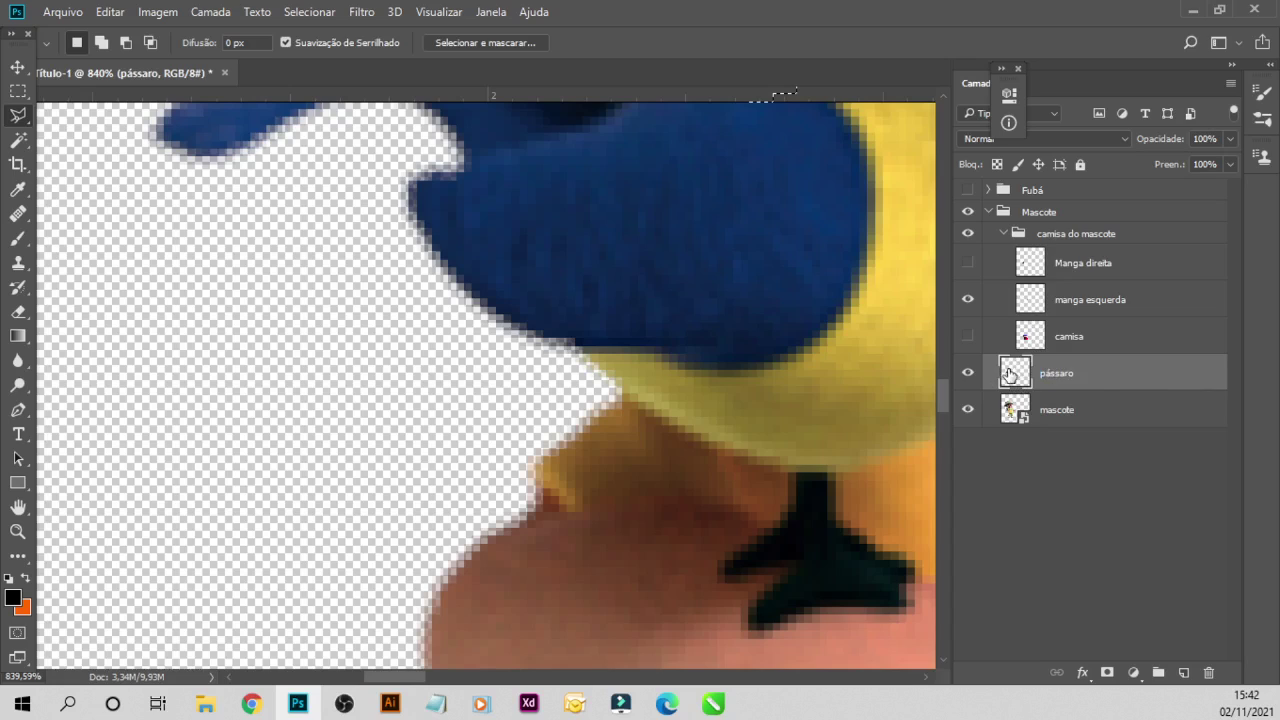
drag(1009, 373, 1060, 245)
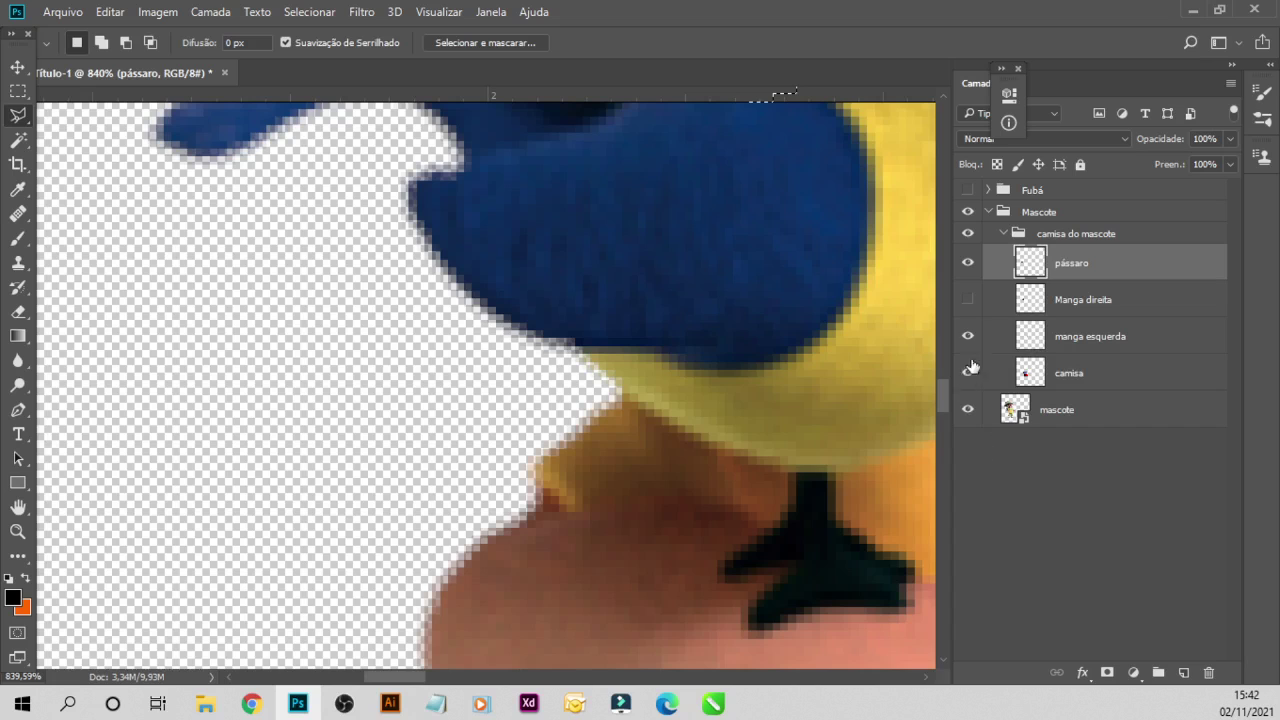
- Turn the hidden shirt layers back on and inspect the parrot against the jersey
click(967, 302)
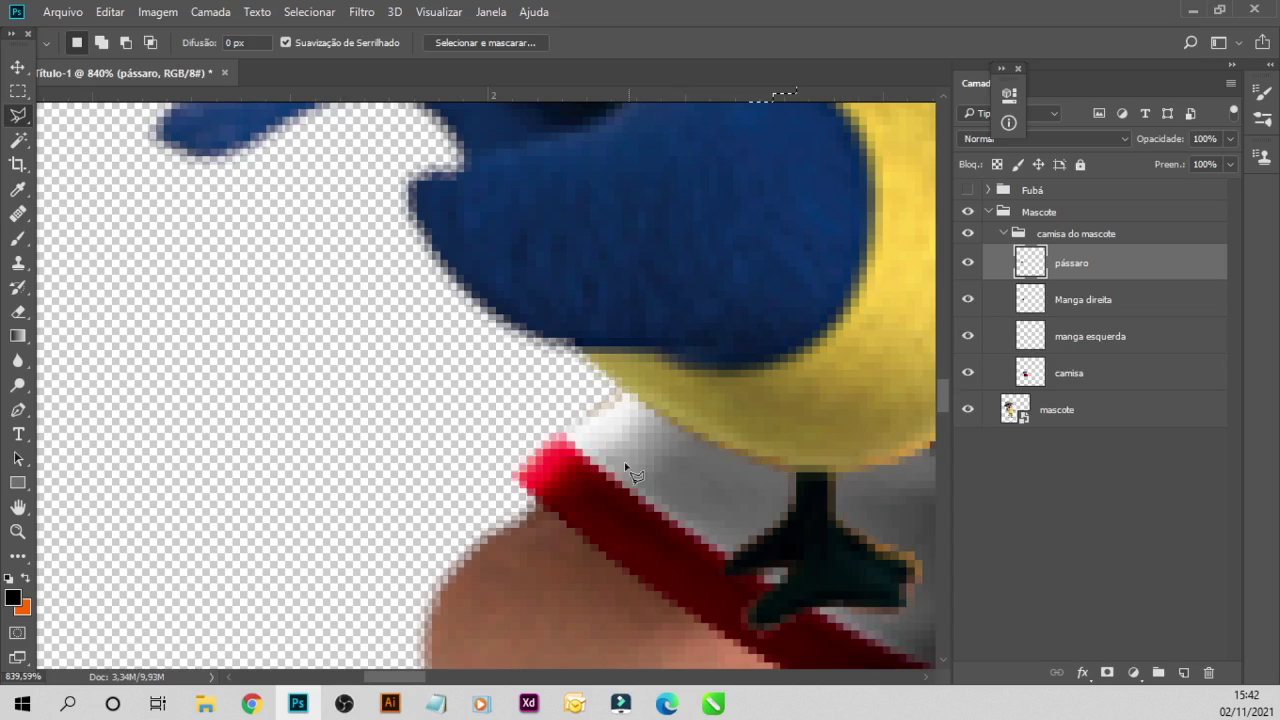
scroll(600, 470, down, 5)
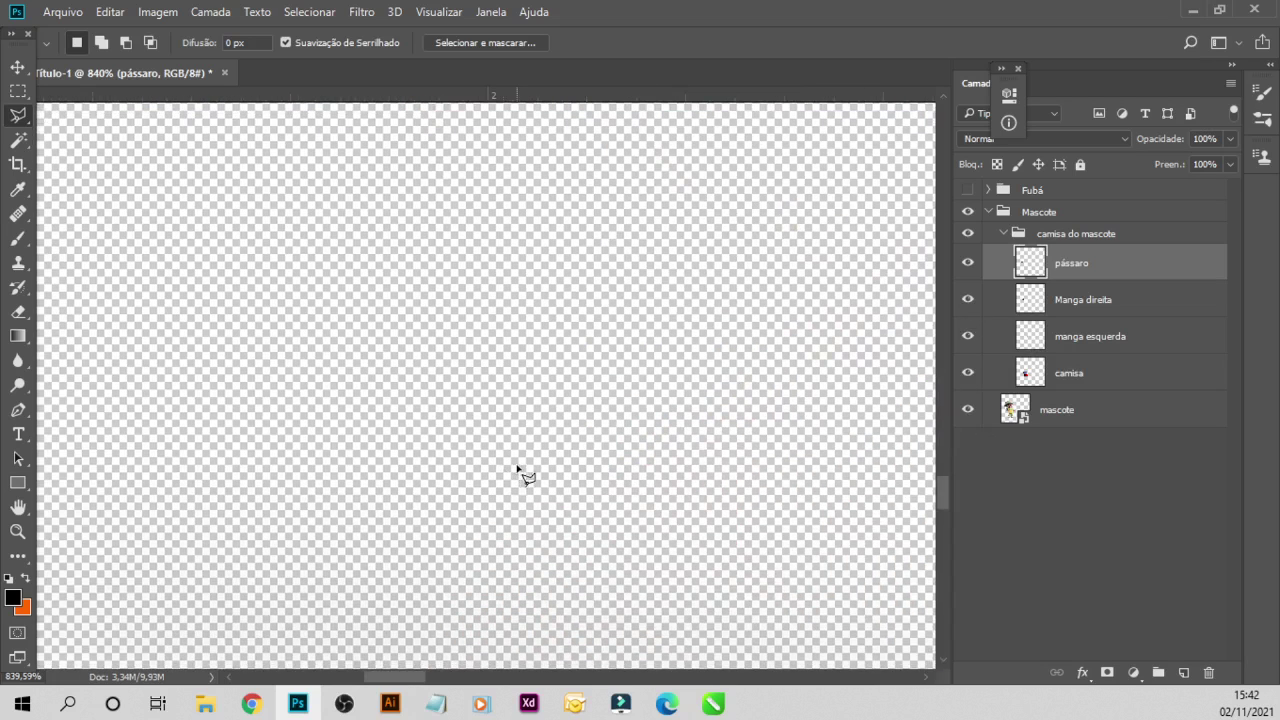
scroll(517, 471, down, 2)
scroll(526, 437, down, 1)
scroll(514, 431, down, 1)
scroll(508, 440, down, 1)
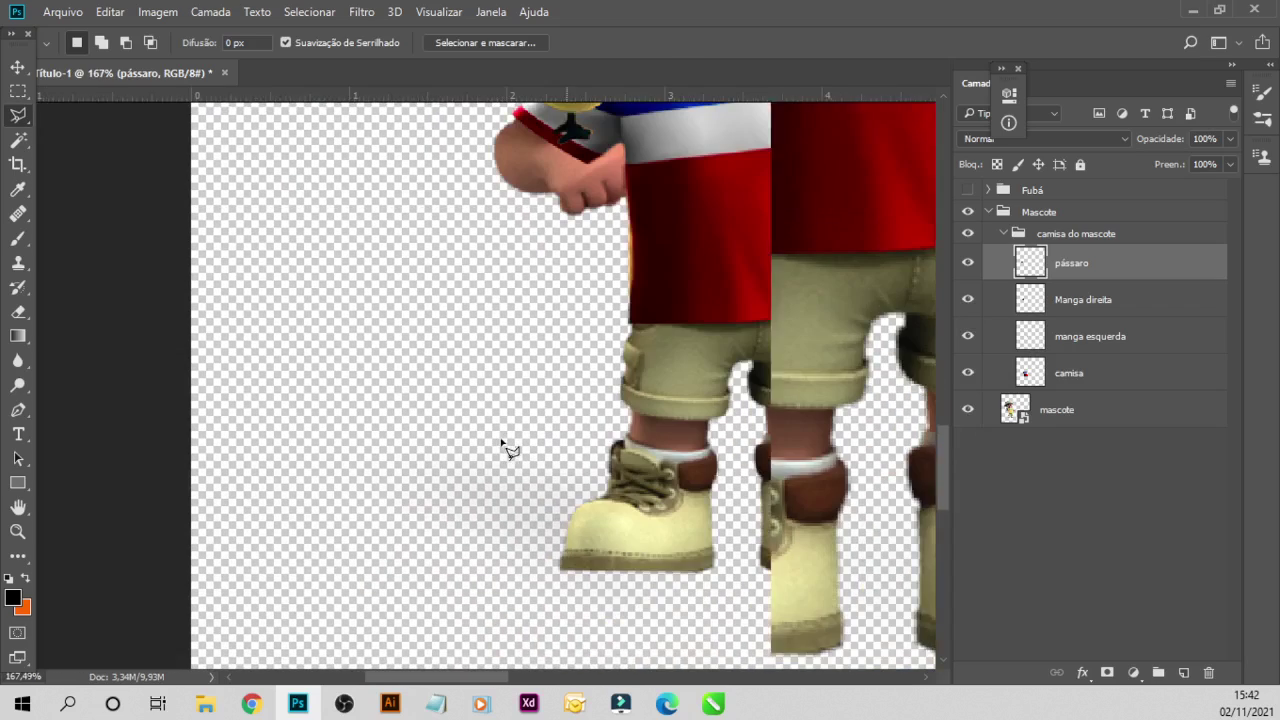
scroll(520, 440, down, 1)
scroll(770, 370, up, 2)
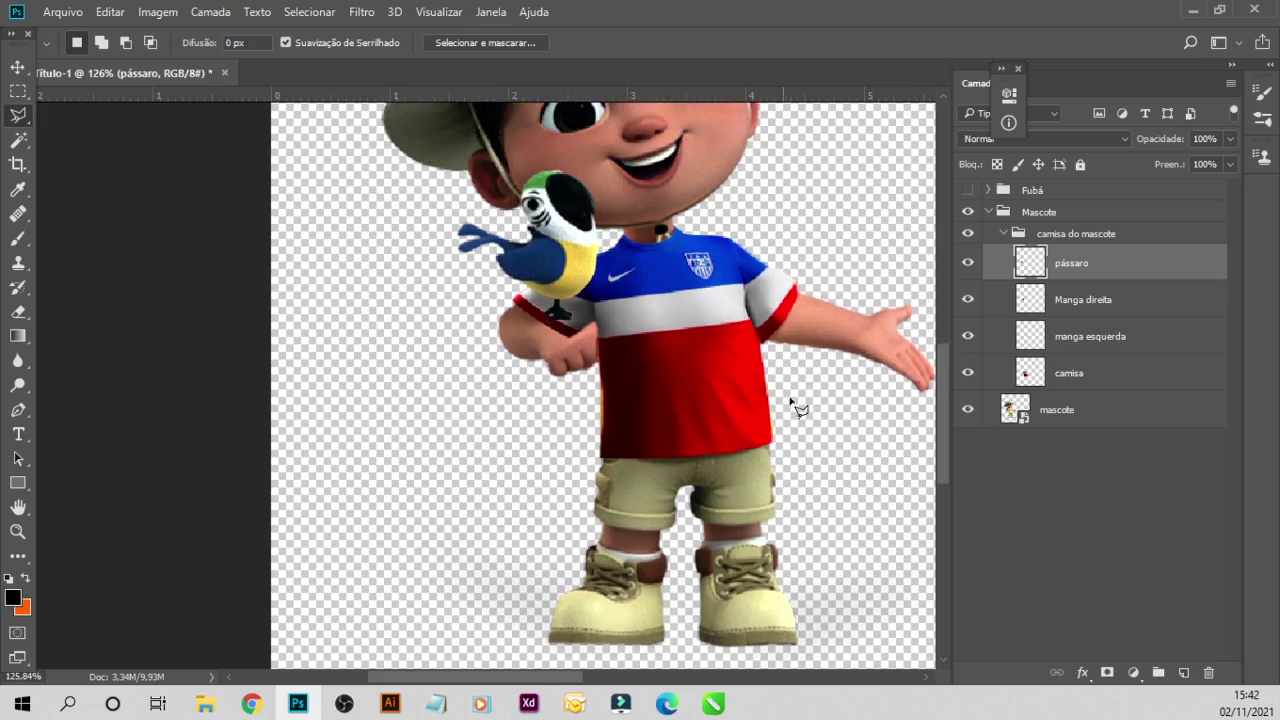
scroll(820, 410, up, 2)
scroll(900, 450, up, 1)
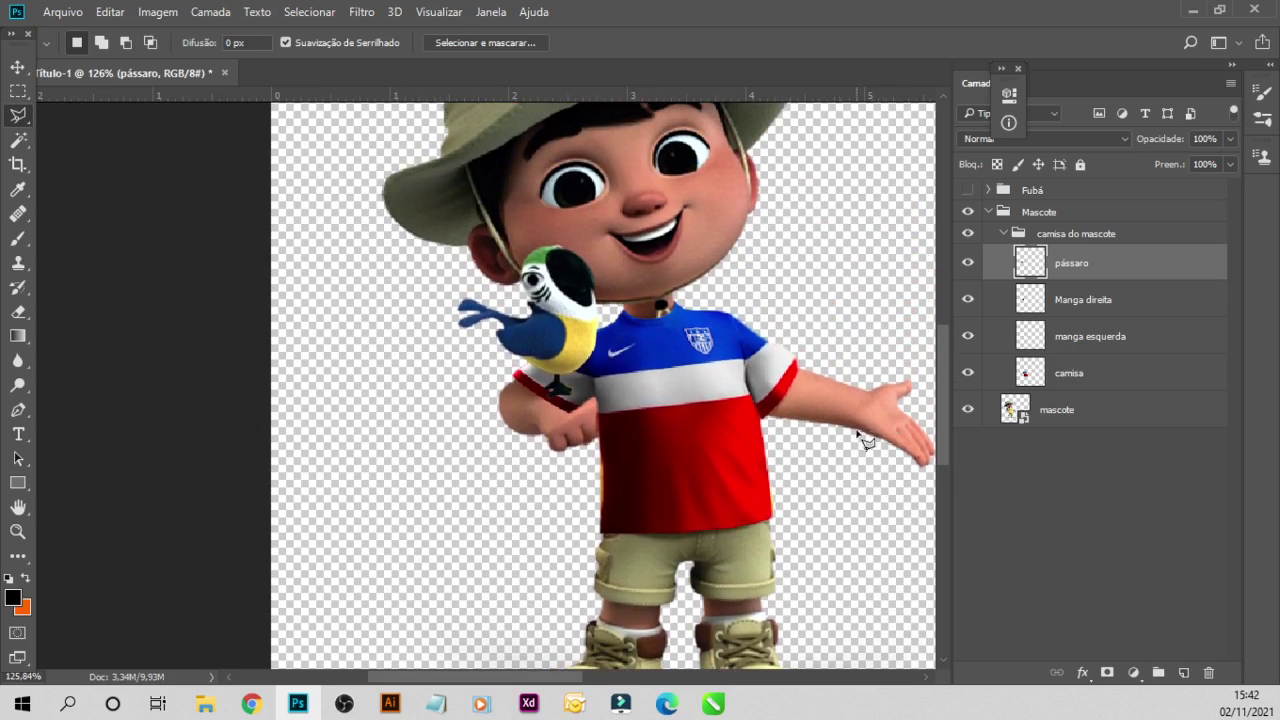
scroll(837, 403, up, 3)
scroll(843, 412, up, 5)
scroll(517, 403, down, 1)
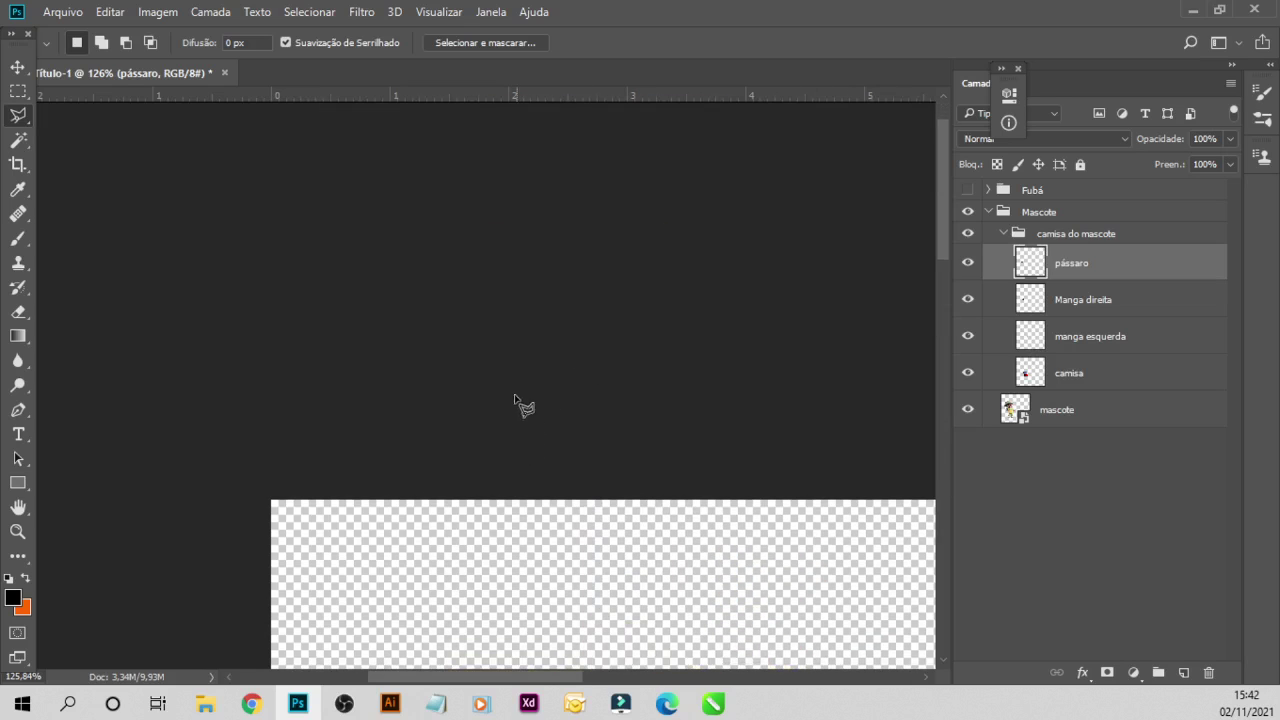
scroll(483, 449, down, 2)
scroll(466, 440, down, 2)
scroll(491, 347, down, 2)
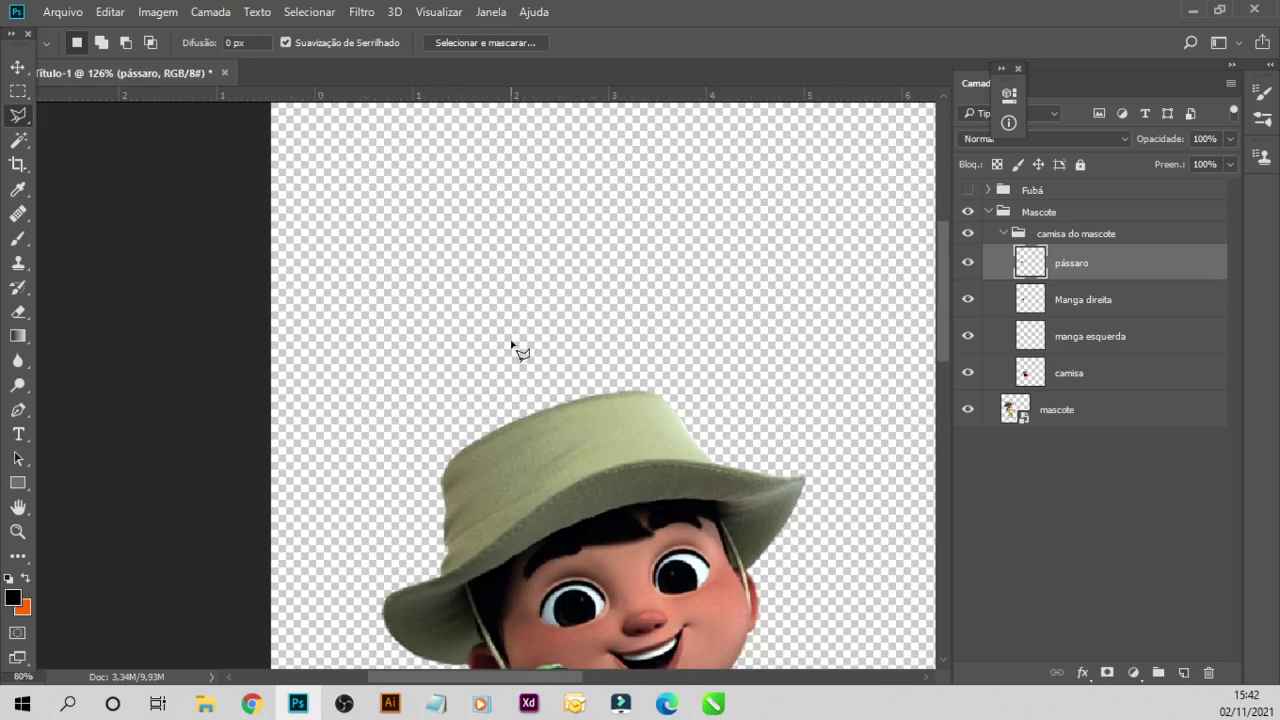
scroll(514, 349, down, 4)
scroll(361, 429, up, 1)
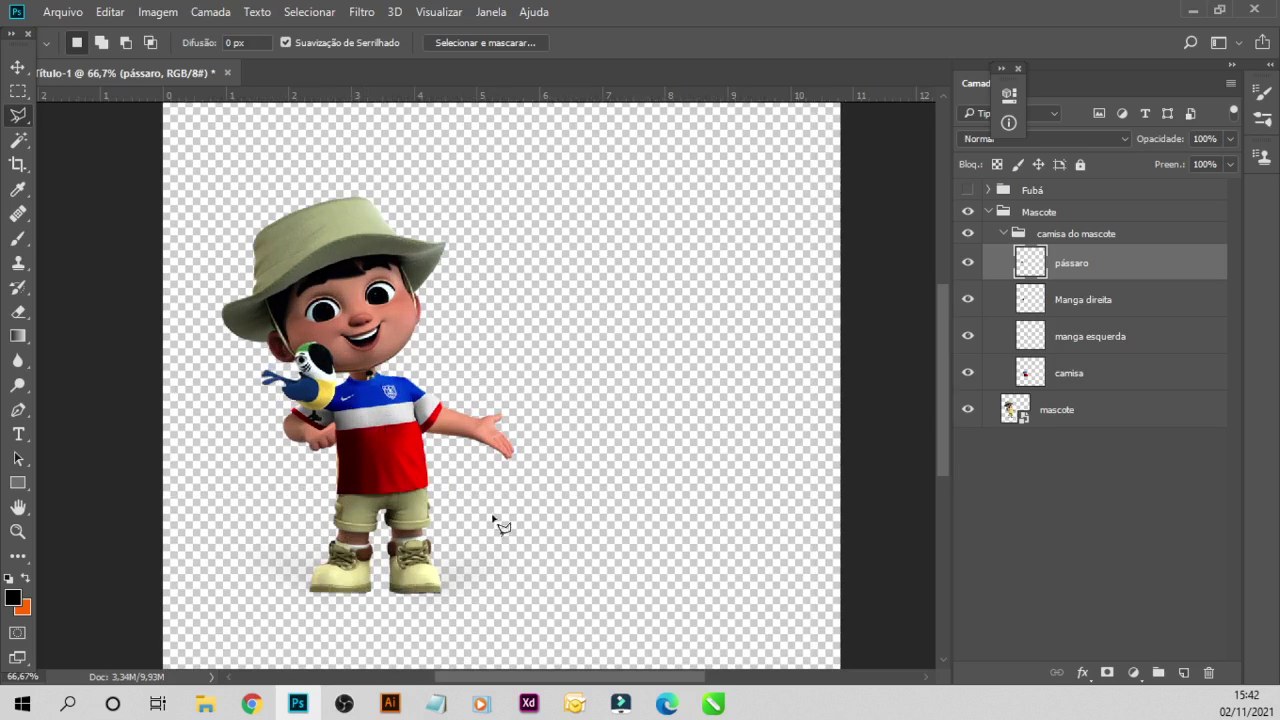
- Toggle the pássaro layer off and on to compare, then hide the right sleeve layer
click(968, 264)
click(968, 264)
click(968, 300)
scroll(462, 420, up, 5)
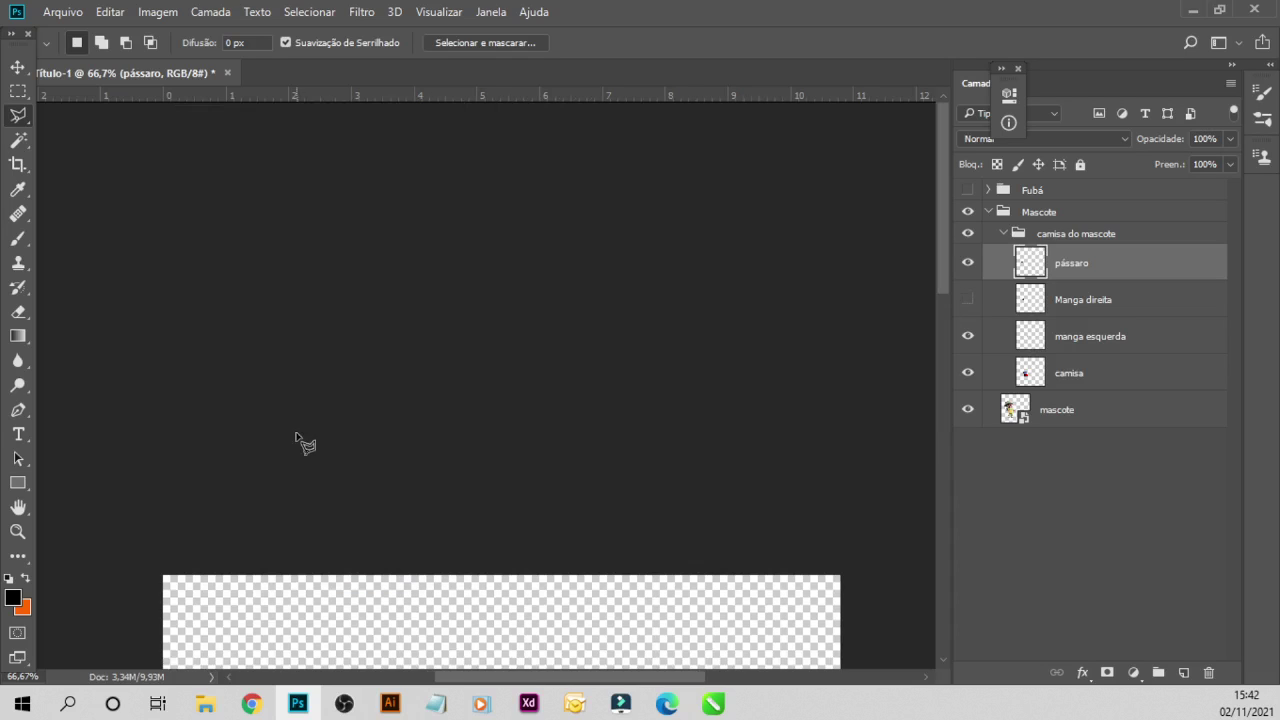
scroll(449, 471, down, 1)
scroll(583, 449, down, 2)
scroll(540, 470, down, 3)
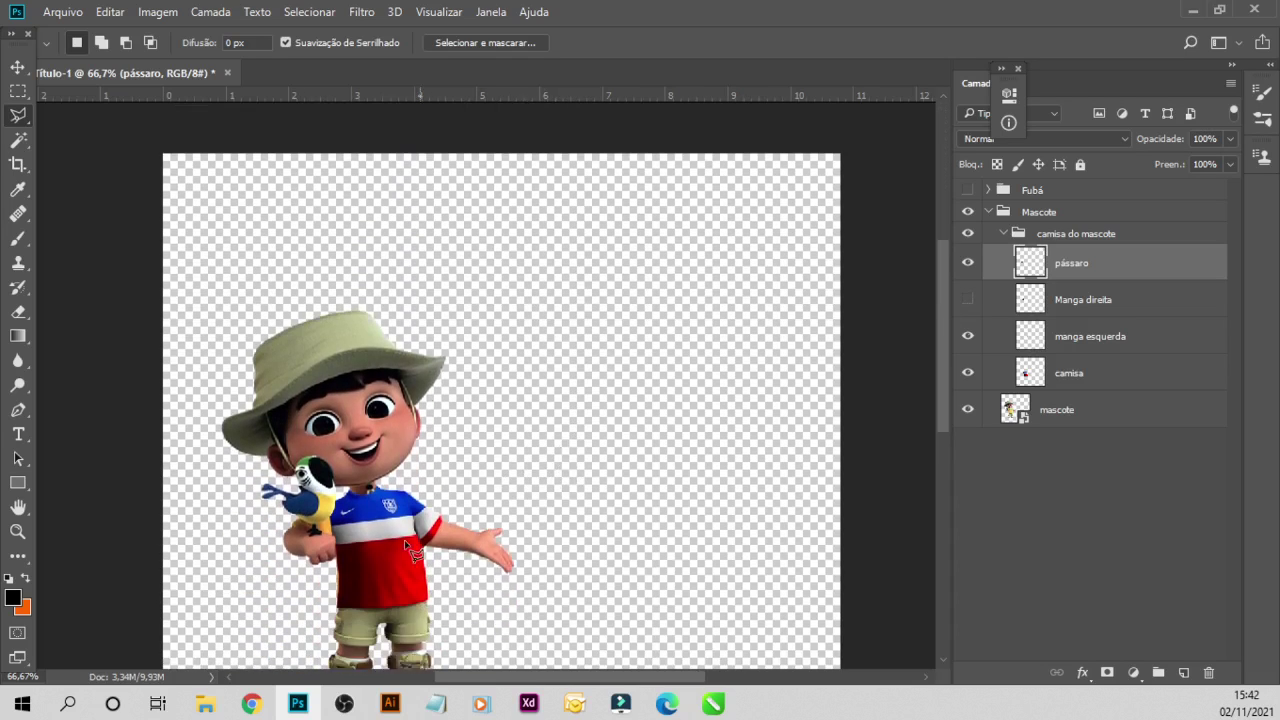
scroll(400, 470, down, 1)
scroll(300, 450, up, 1)
scroll(318, 424, up, 2)
scroll(318, 424, up, 1)
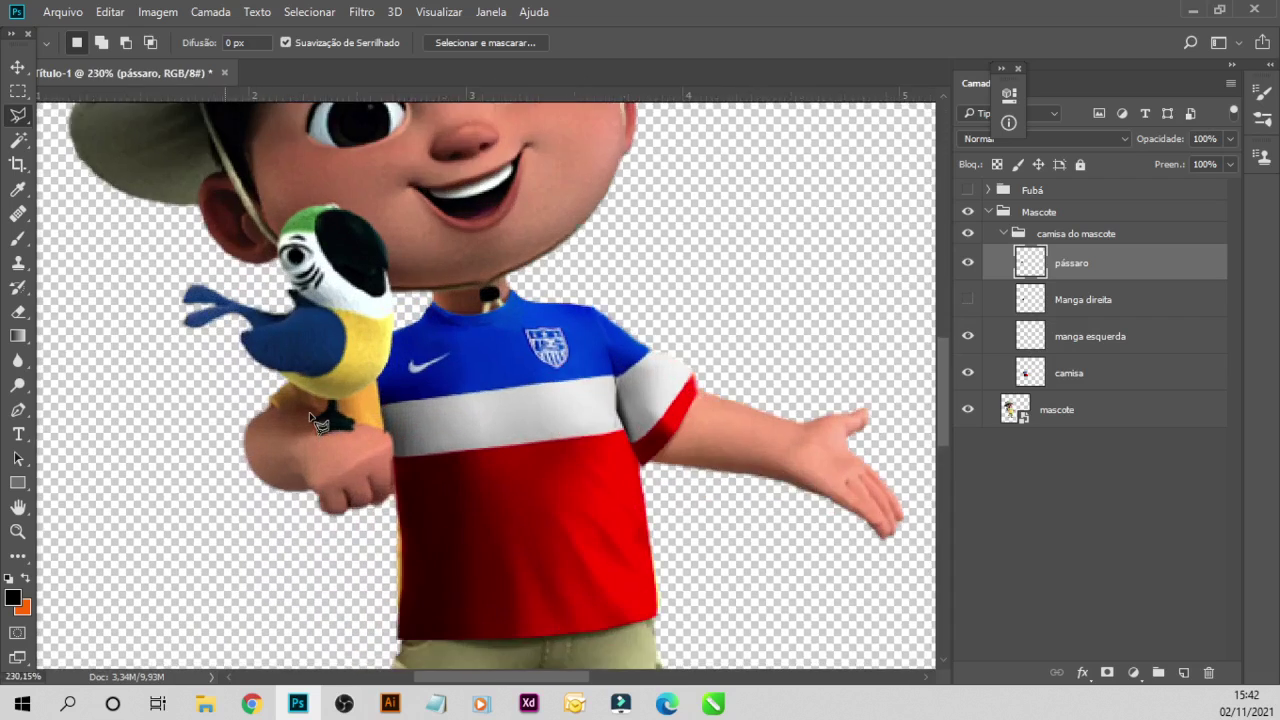
scroll(318, 424, up, 1)
scroll(300, 440, up, 1)
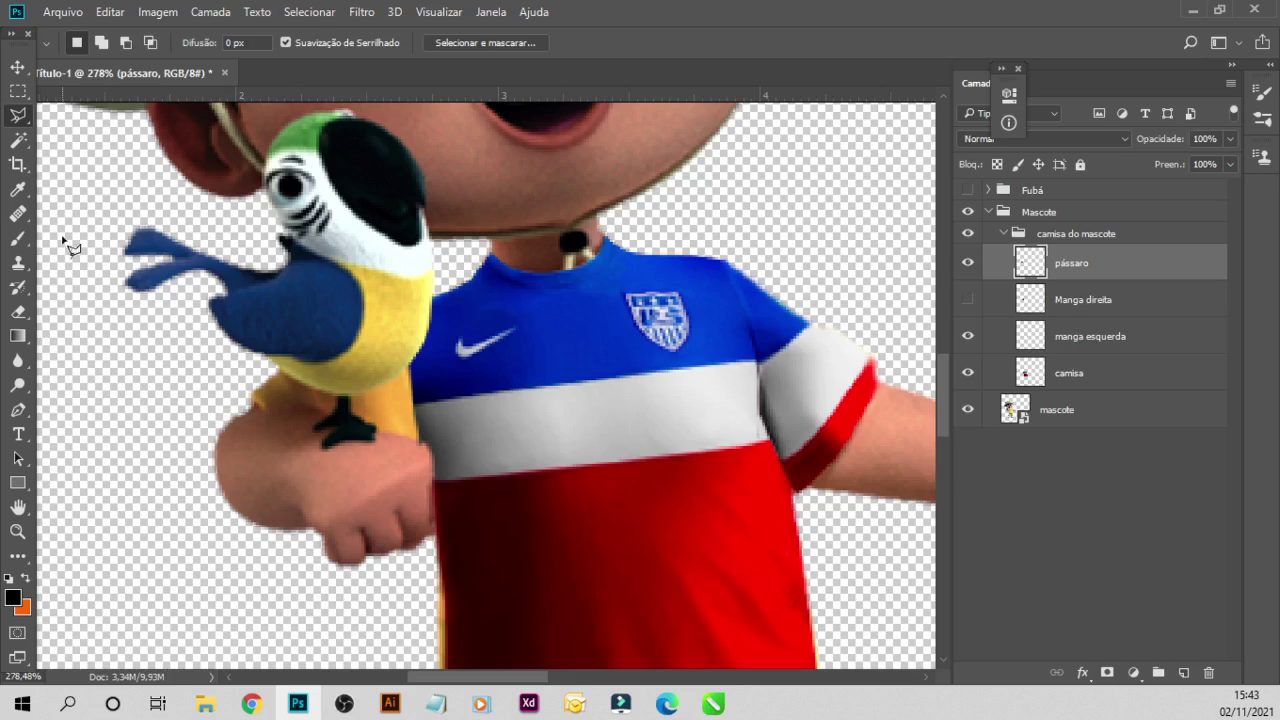
- Outline the forearm and delete the right-sleeve pixels covering it
click(257, 406)
click(301, 411)
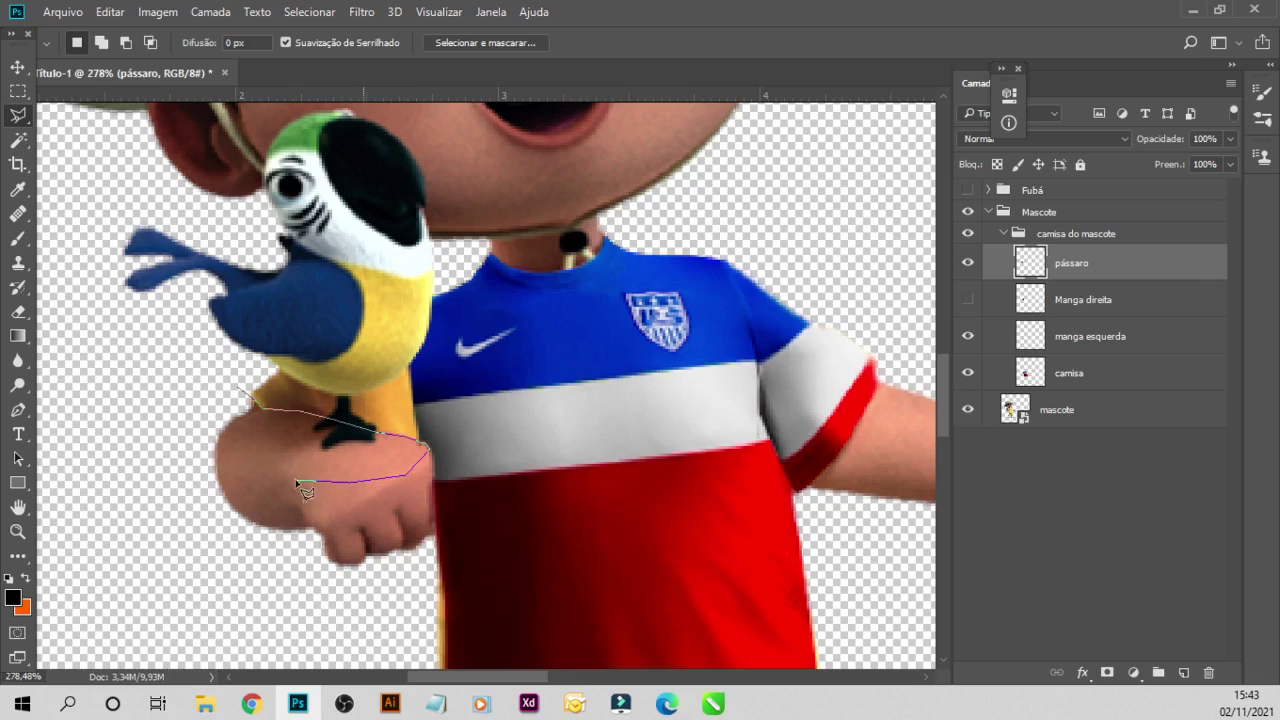
click(172, 476)
click(242, 390)
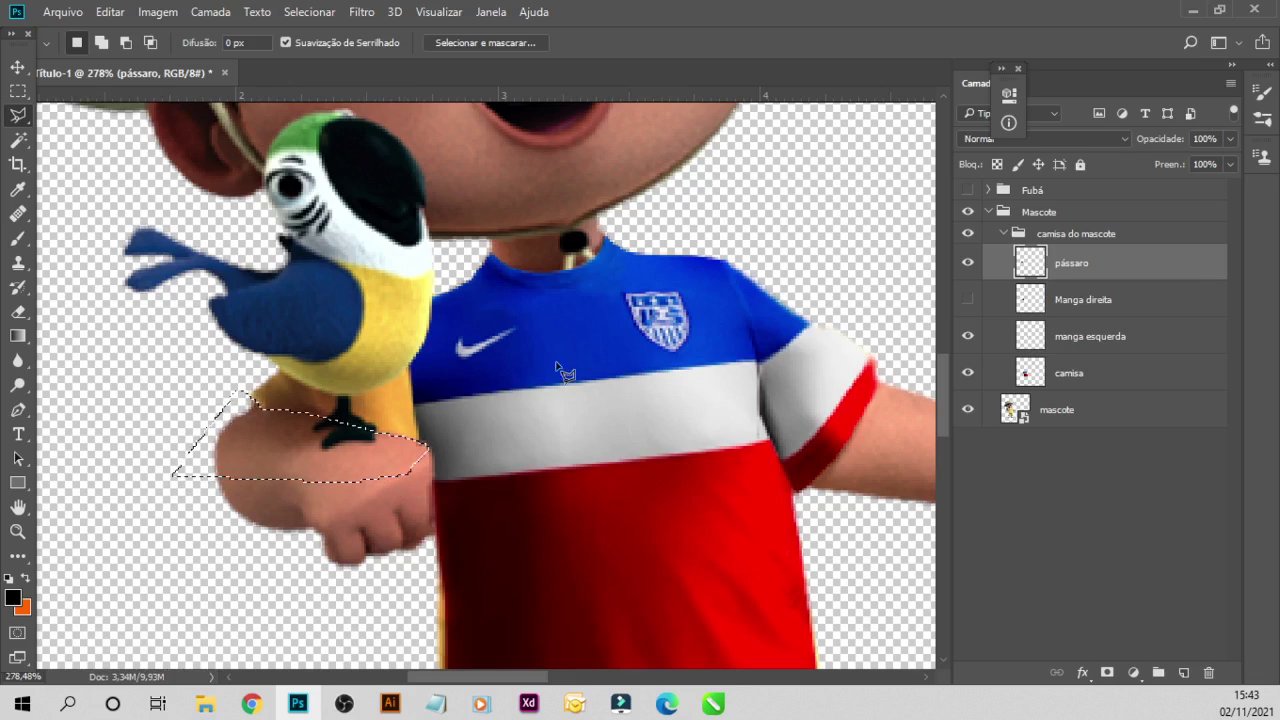
click(975, 378)
drag(971, 374, 975, 297)
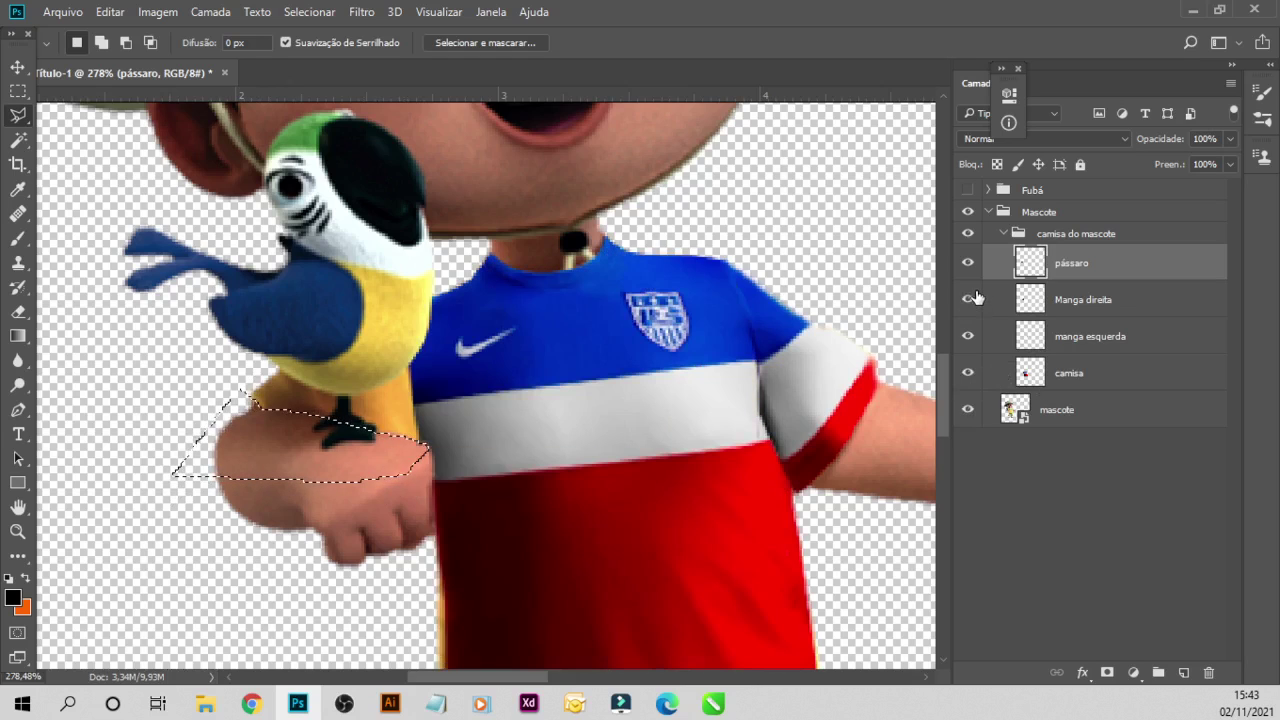
click(1068, 302)
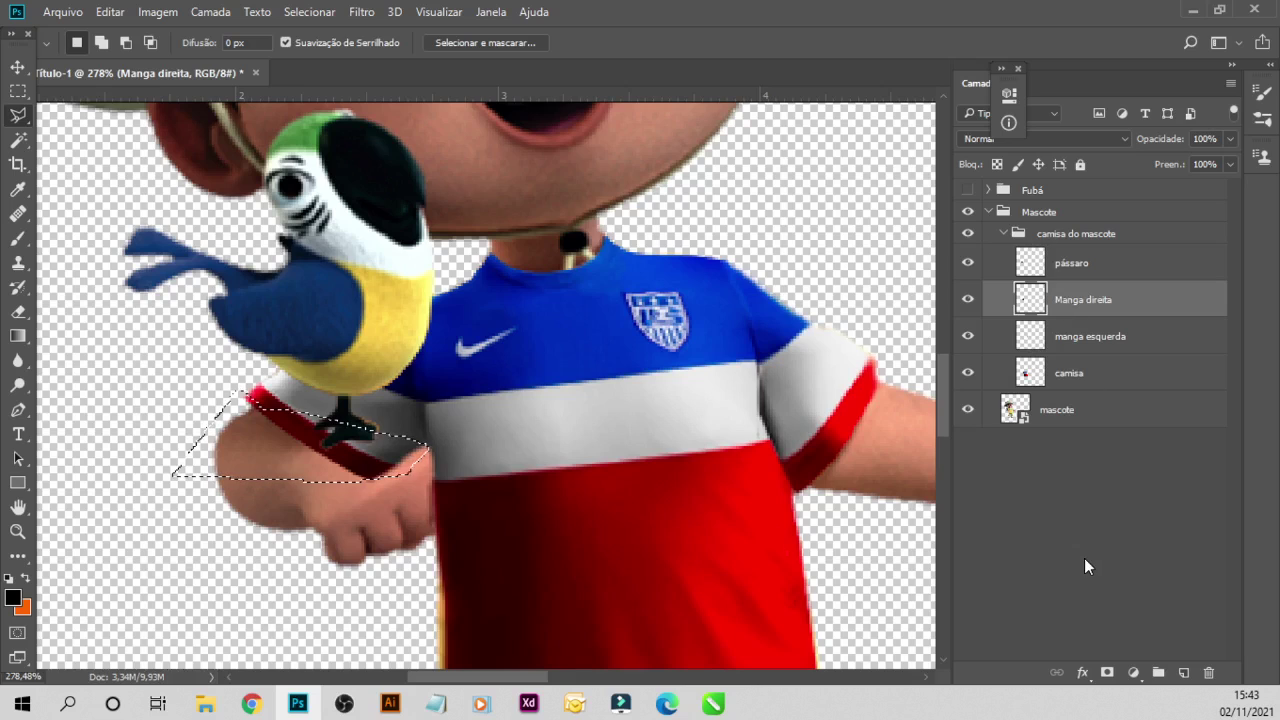
key(Delete)
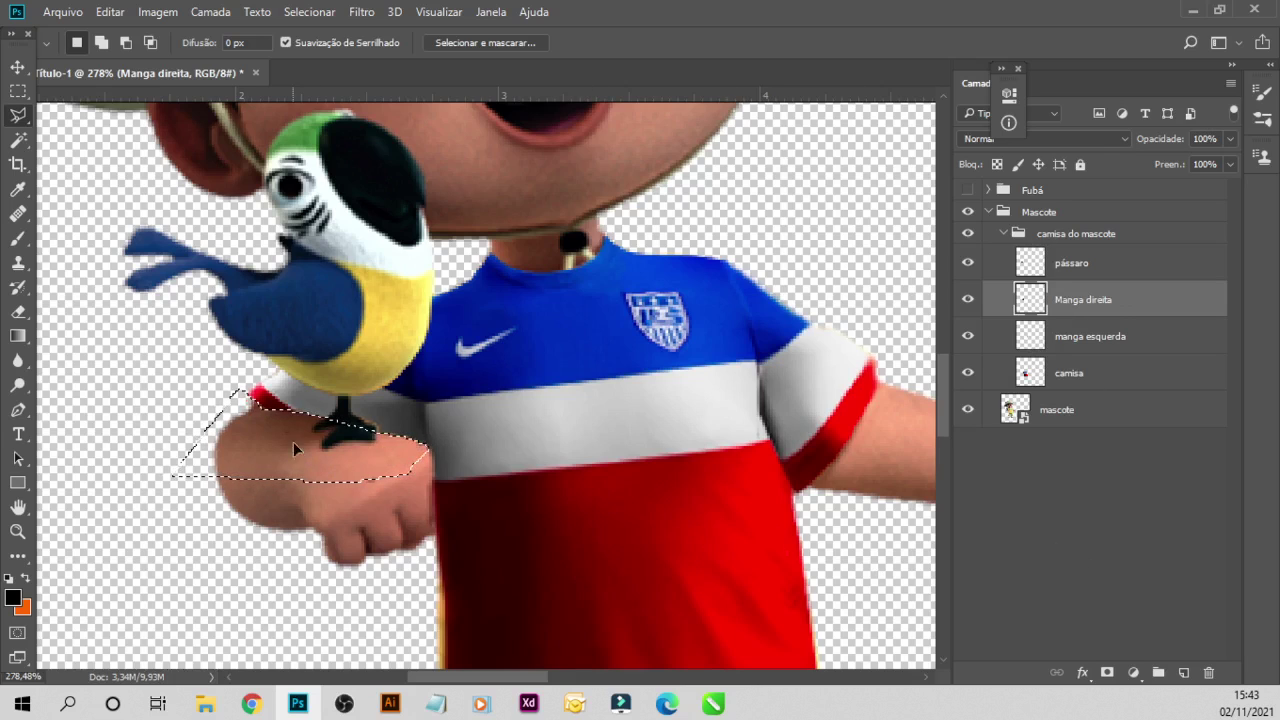
- Outline another part of the arm and dismiss the warning message
click(192, 436)
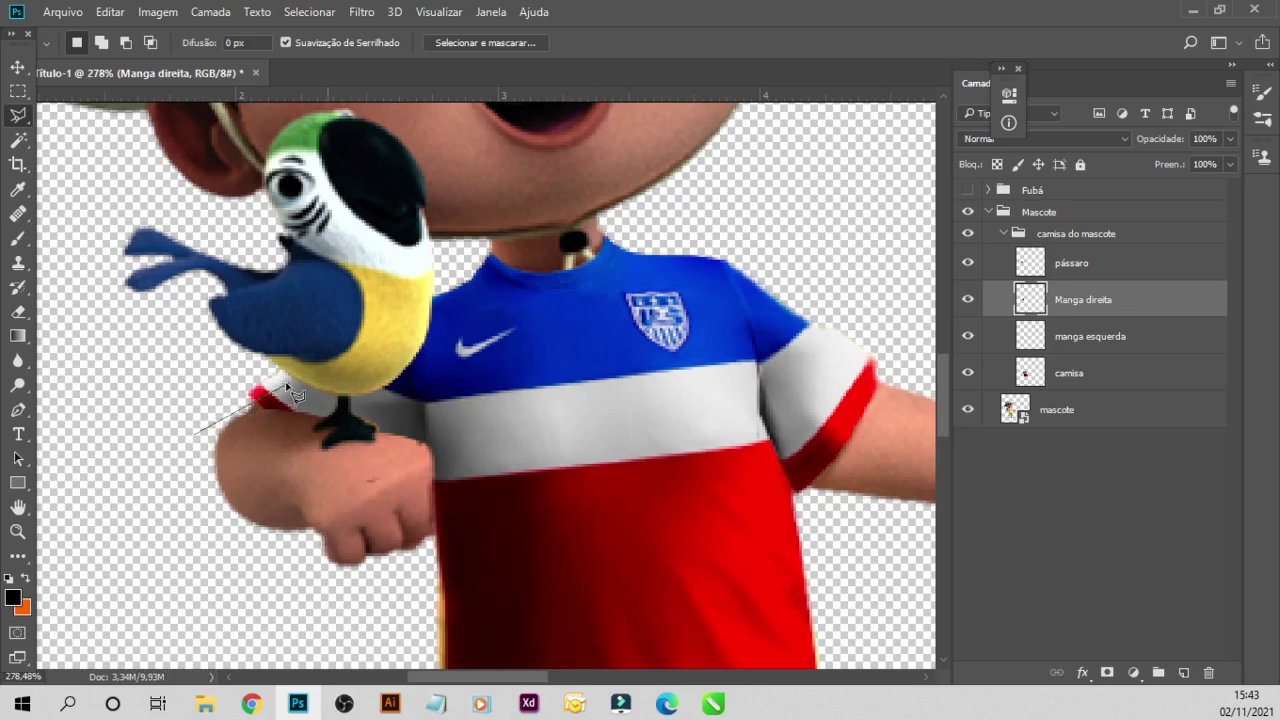
double_click(152, 426)
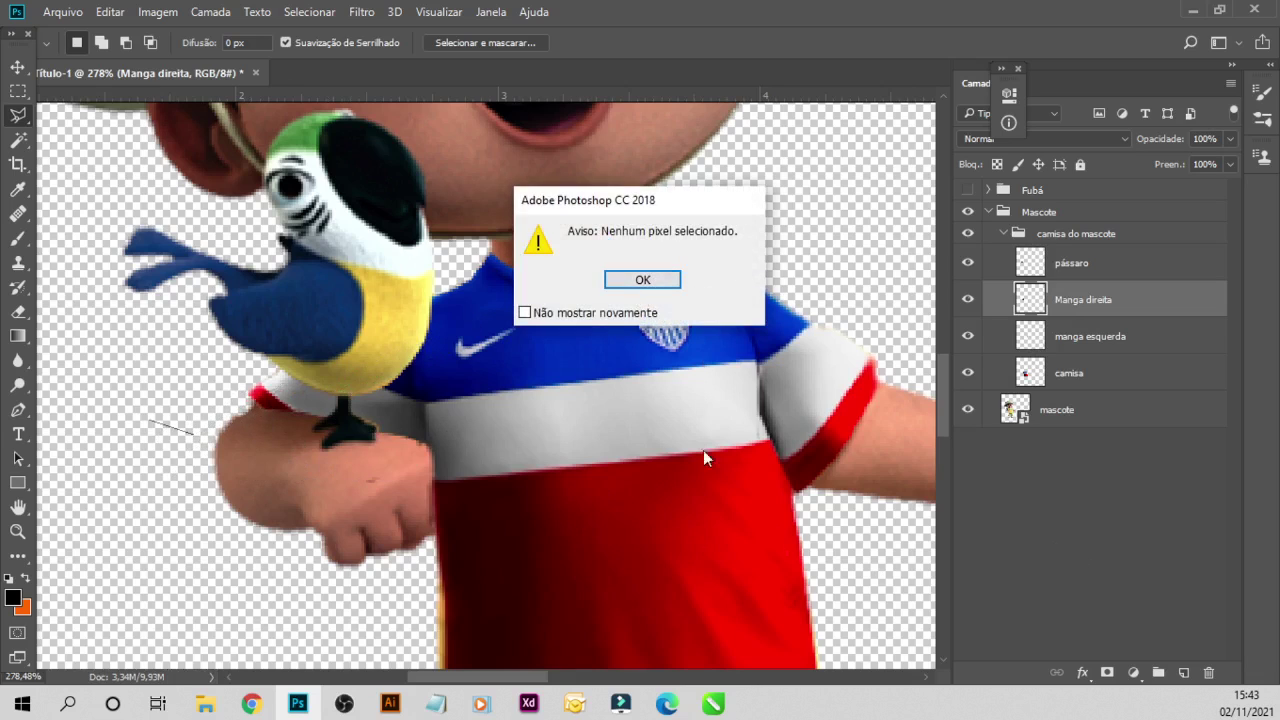
click(641, 281)
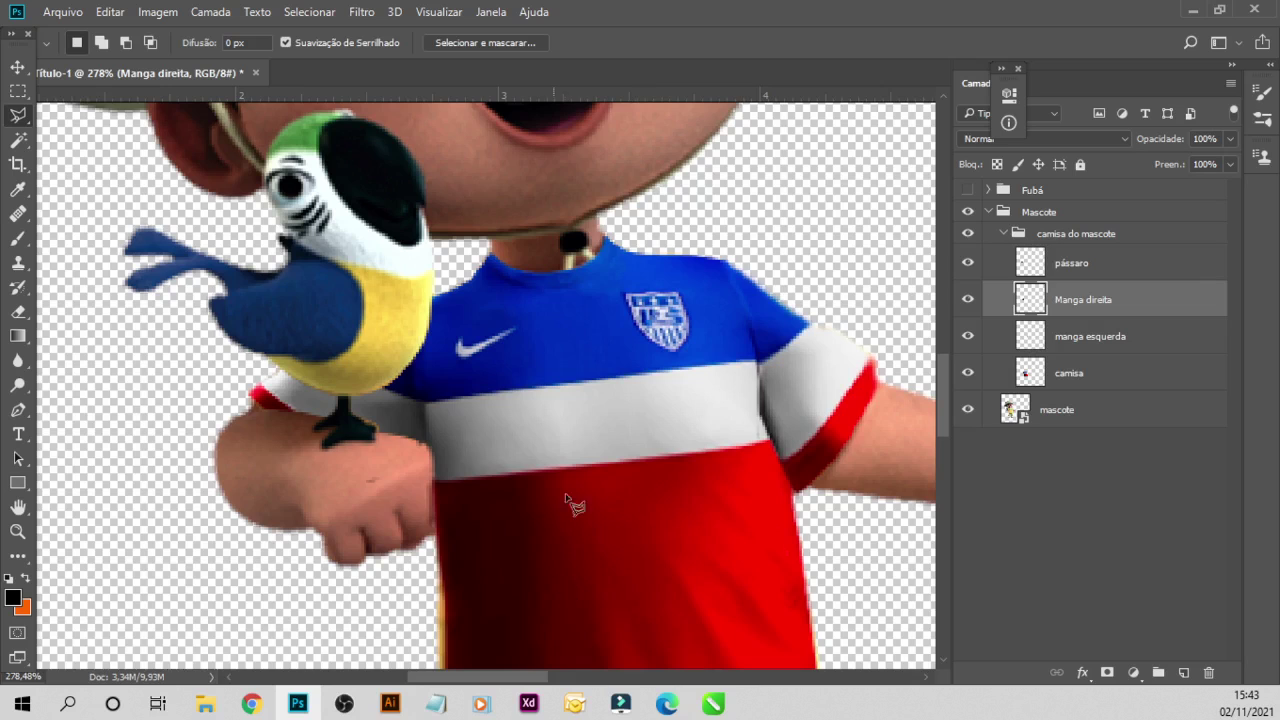
- Select the manga esquerda layer, turn pássaro back on, and zoom in on the parrot's foot
click(1087, 345)
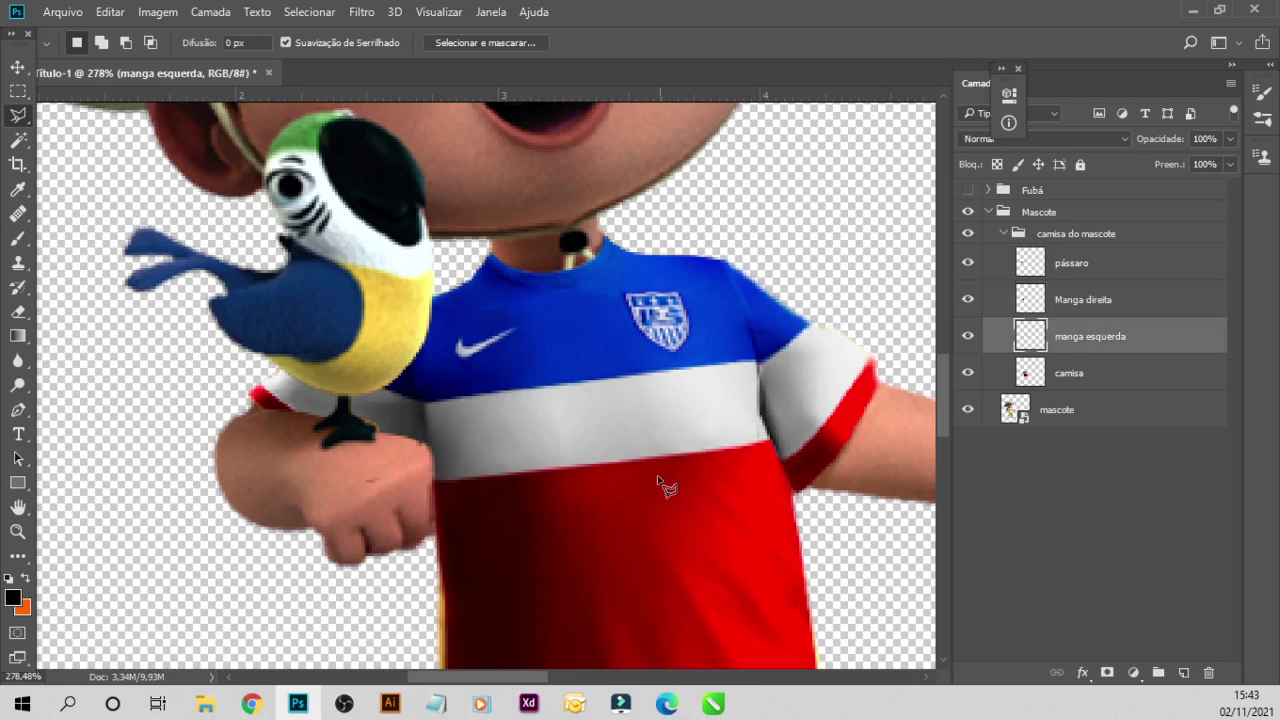
scroll(463, 445, up, 5)
scroll(672, 463, down, 2)
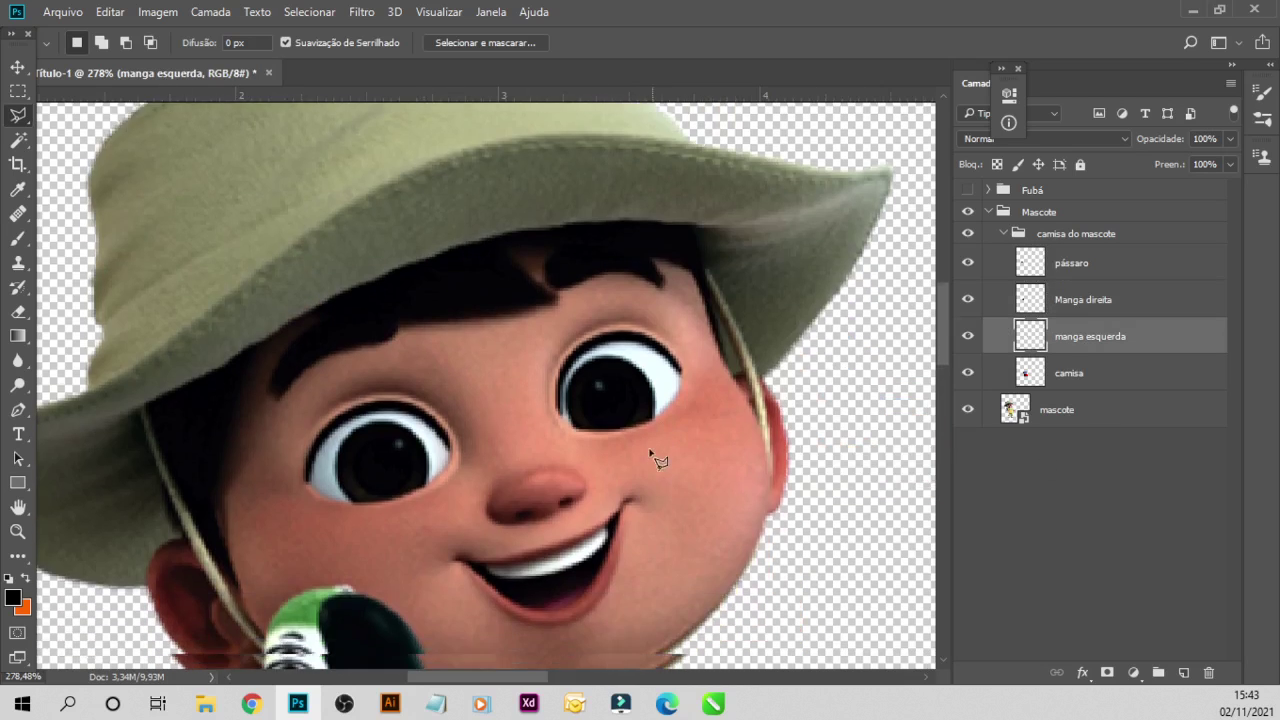
scroll(657, 457, down, 2)
scroll(600, 470, down, 3)
scroll(450, 490, down, 3)
scroll(393, 460, down, 5)
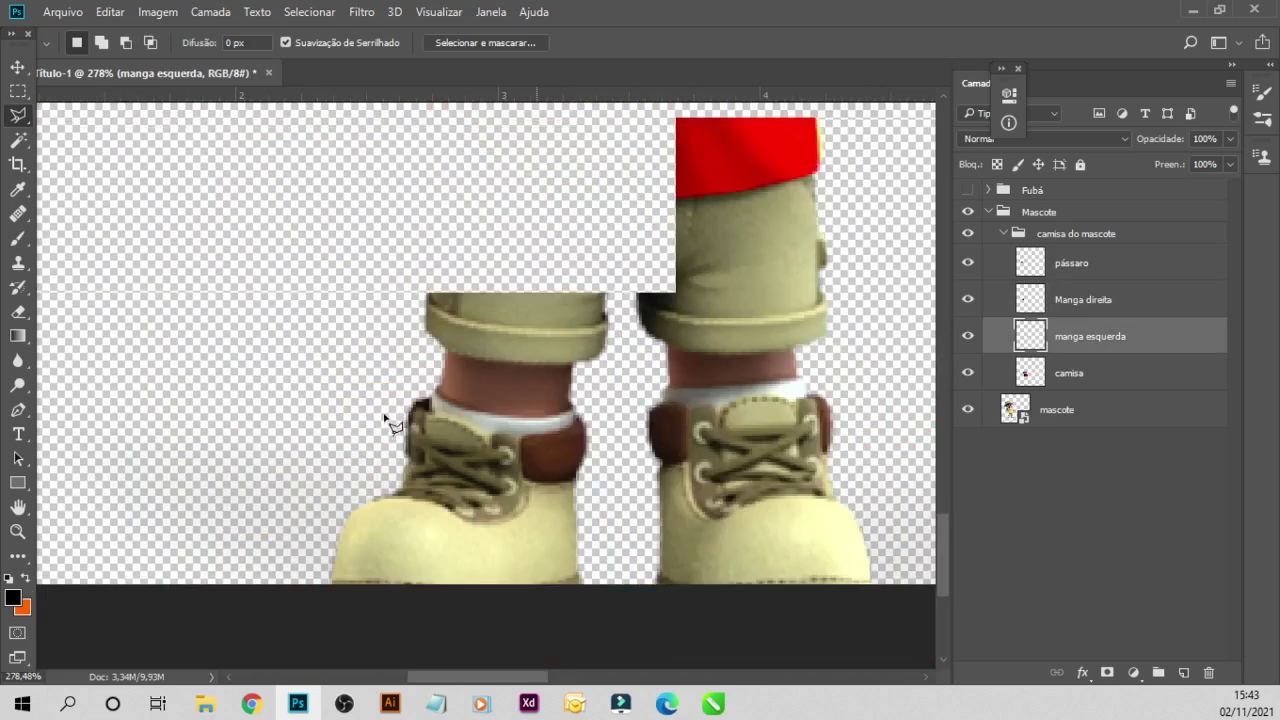
scroll(400, 425, down, 4)
scroll(514, 429, up, 5)
scroll(549, 418, up, 4)
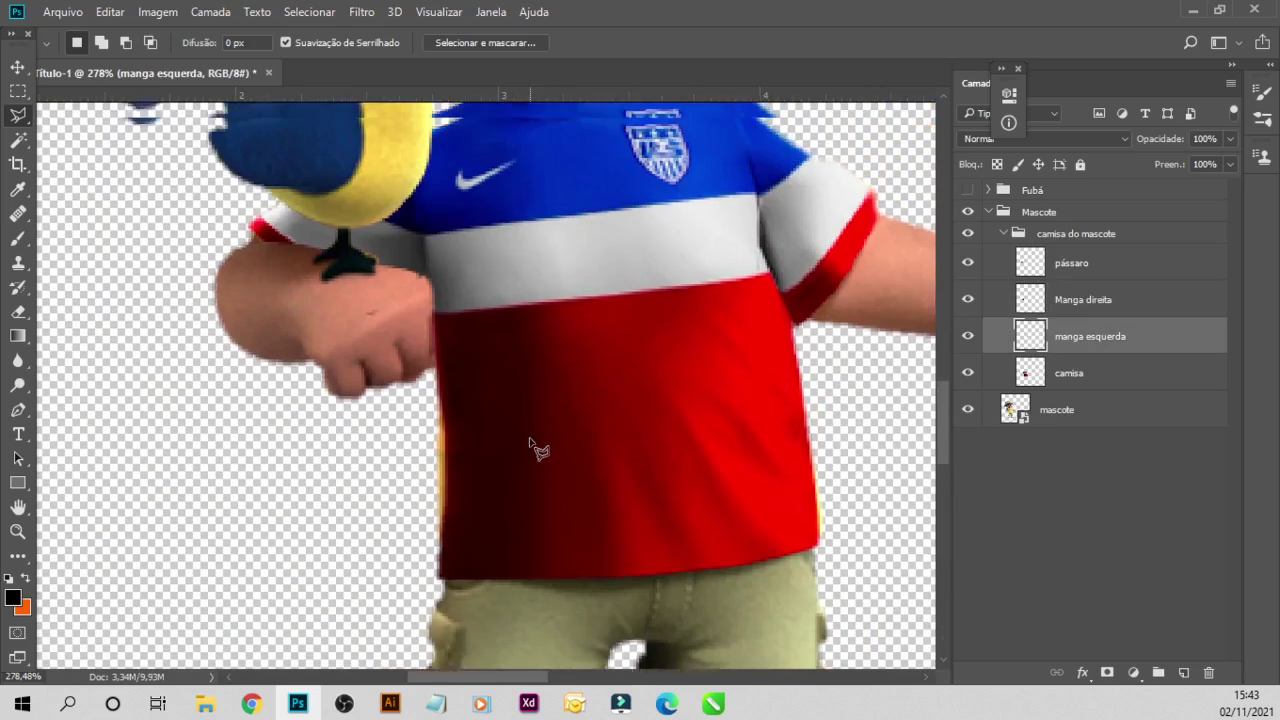
scroll(531, 448, up, 2)
click(970, 266)
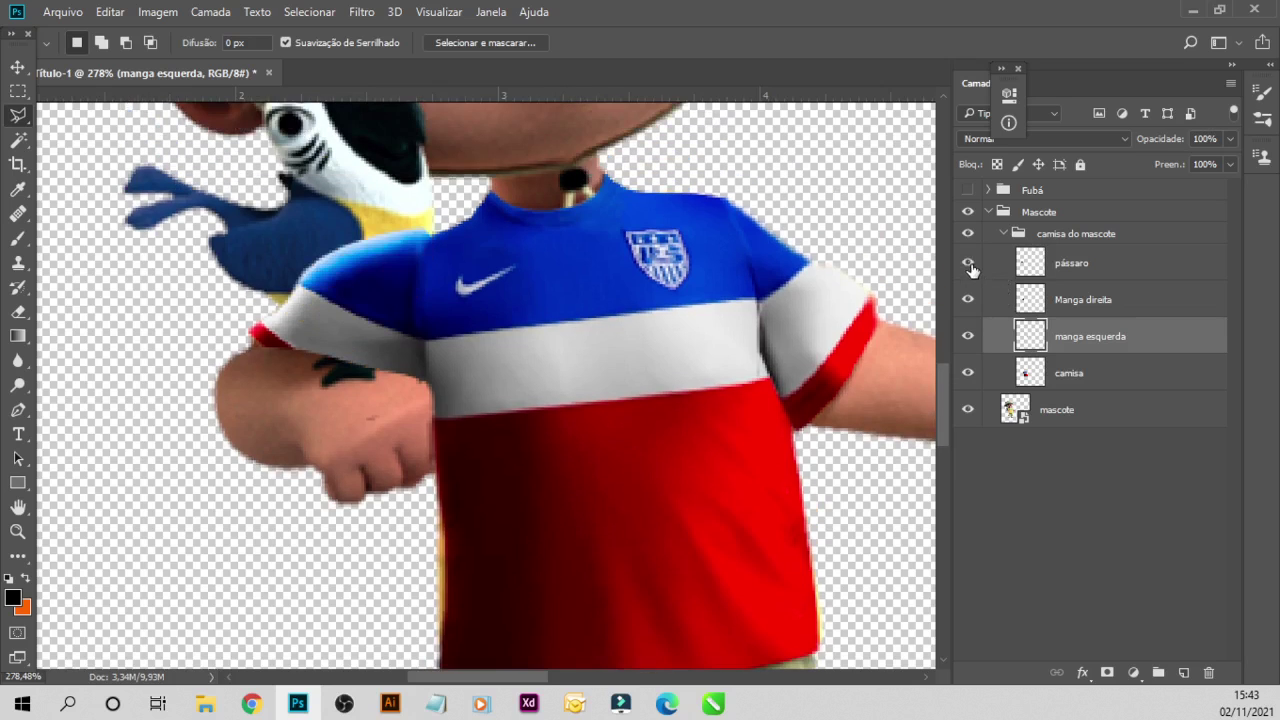
scroll(365, 385, up, 1)
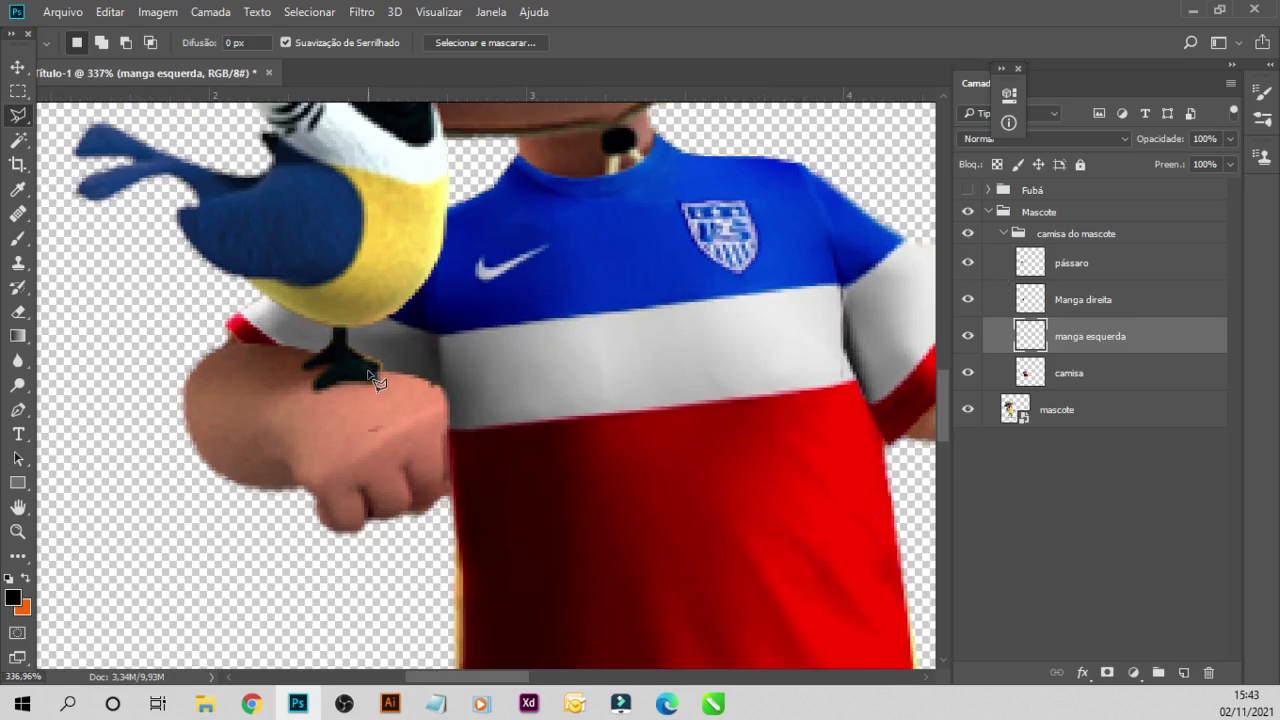
scroll(368, 395, up, 2)
scroll(370, 405, up, 2)
scroll(420, 400, up, 2)
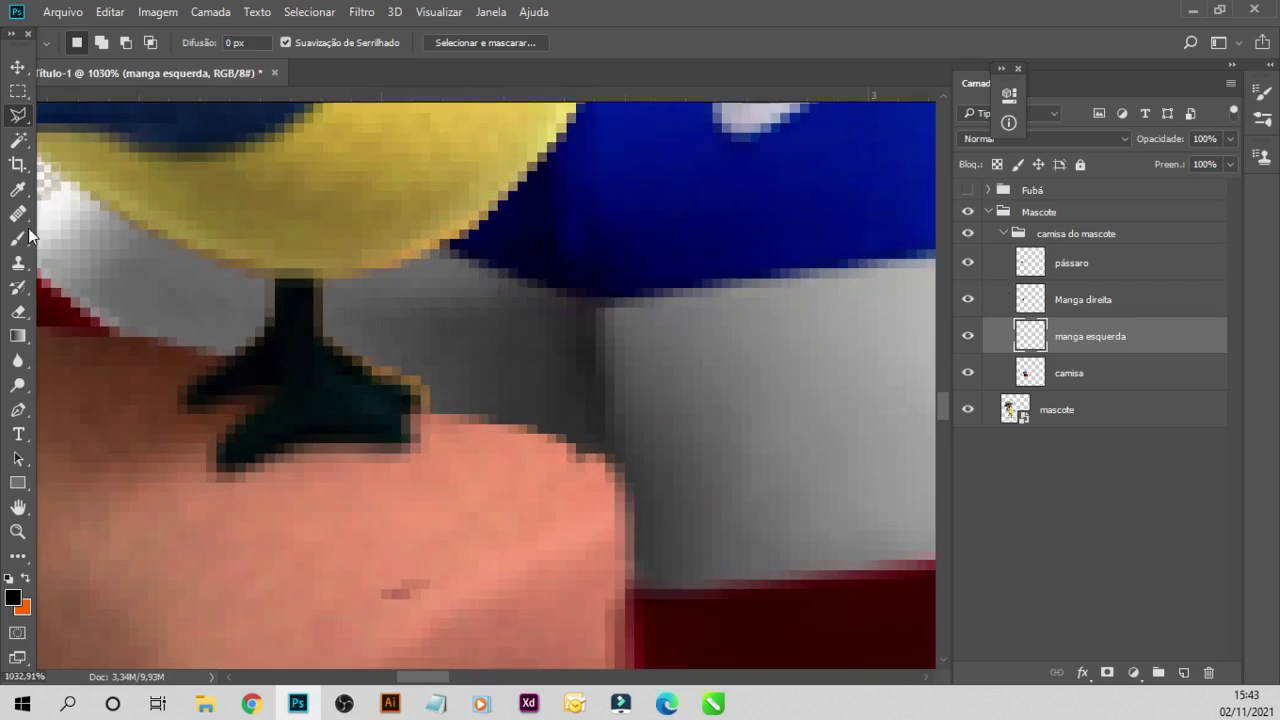
- Erase the tan fringe at the parrot's foot tip on the pássaro layer with a smaller Eraser brush
click(18, 311)
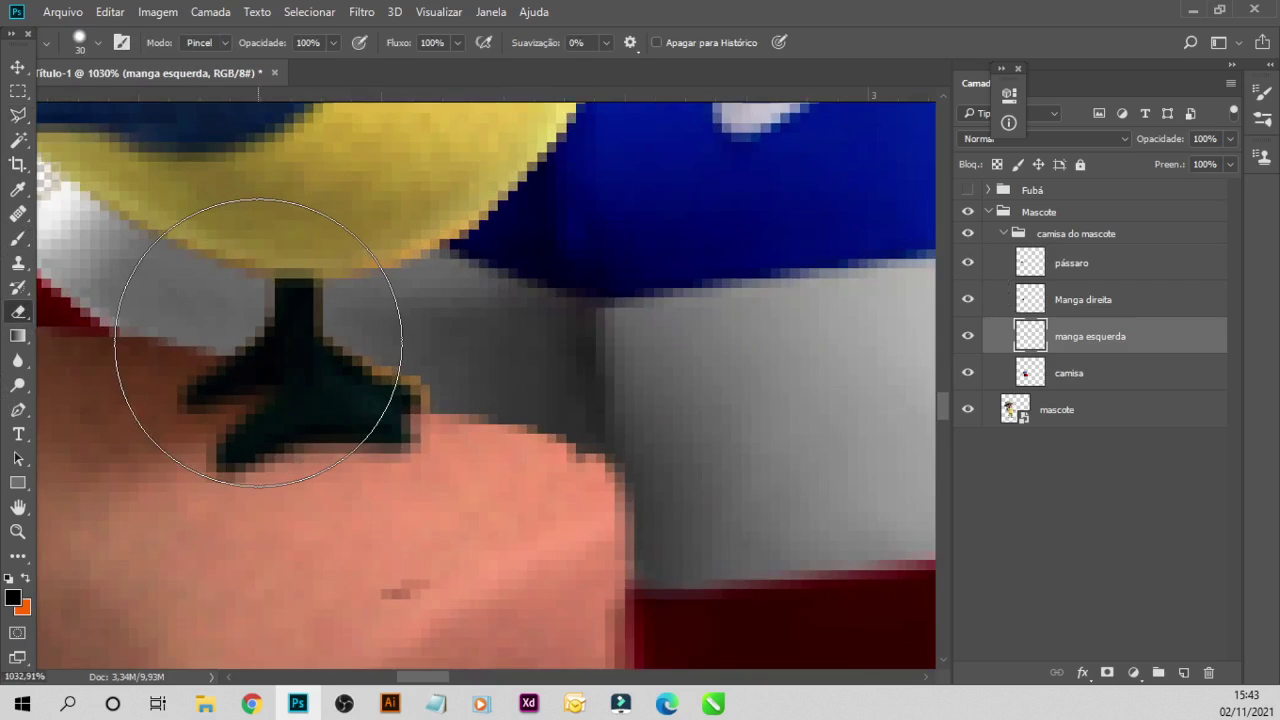
key(bracketleft)
key(bracketleft)
key(bracketleft)
key(bracketleft)
key(bracketleft)
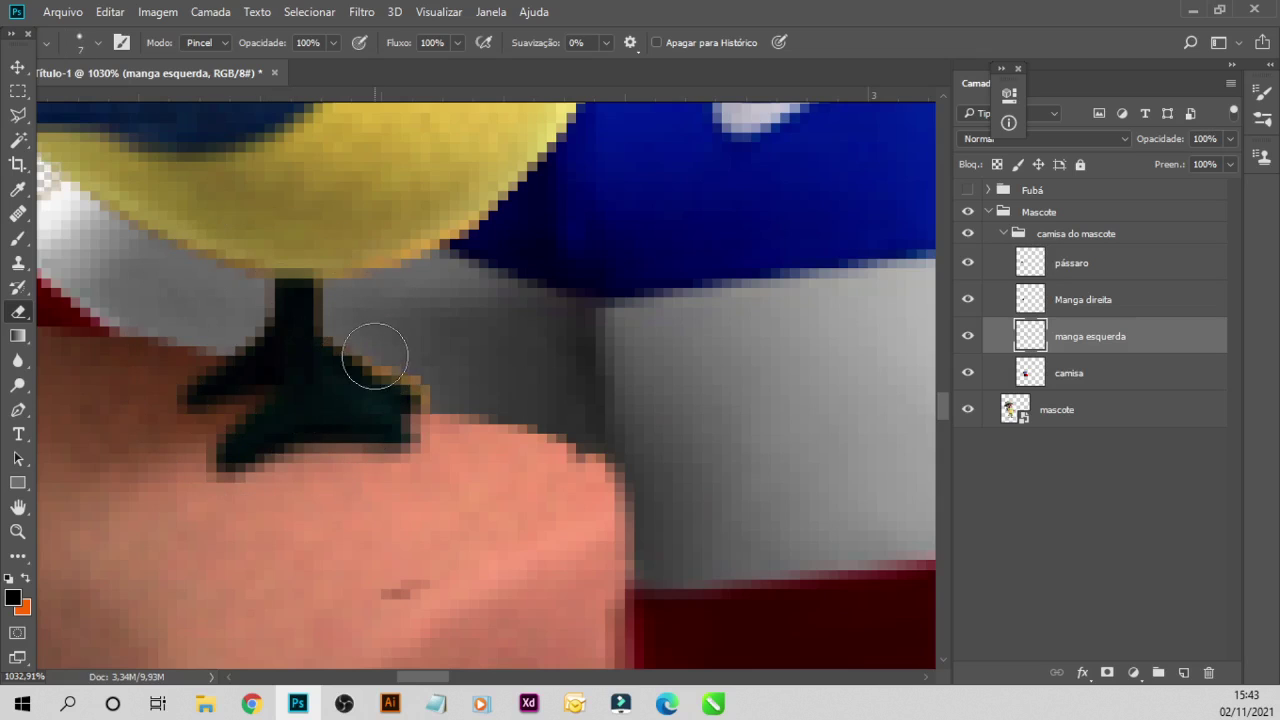
key(bracketleft)
key(bracketleft)
key(bracketleft)
key(bracketleft)
key(bracketleft)
click(1085, 265)
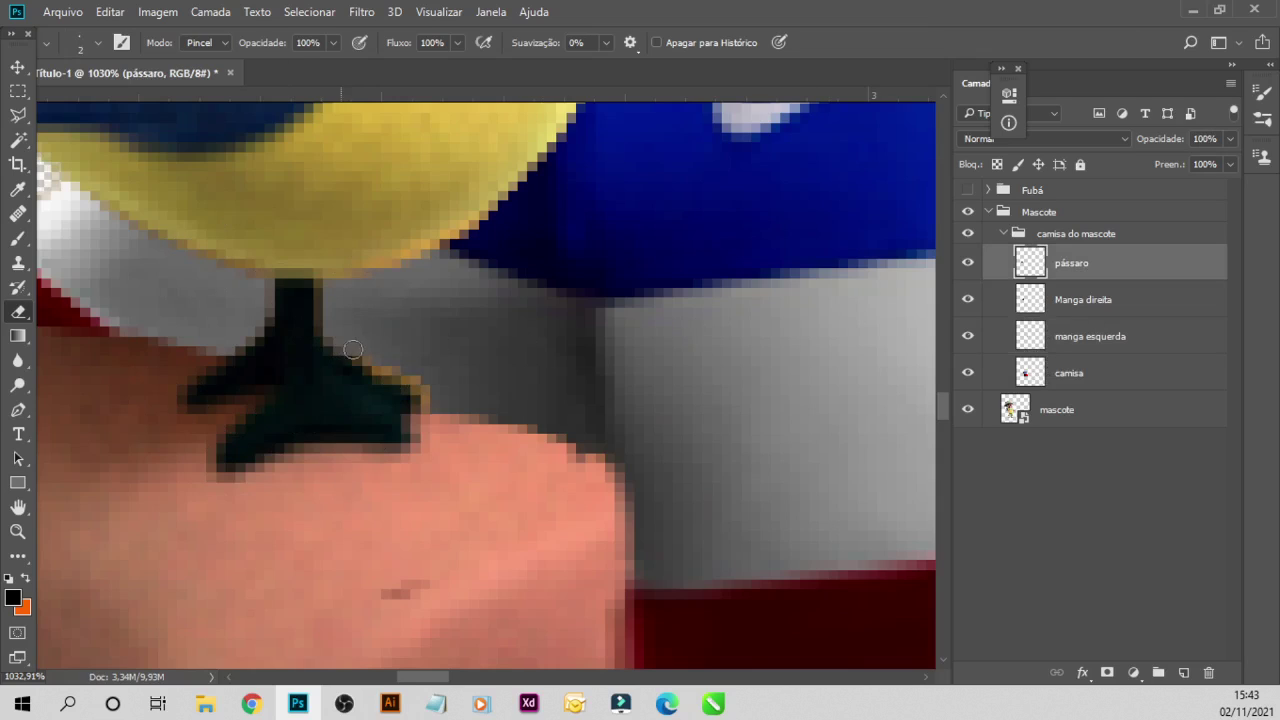
drag(390, 367, 395, 379)
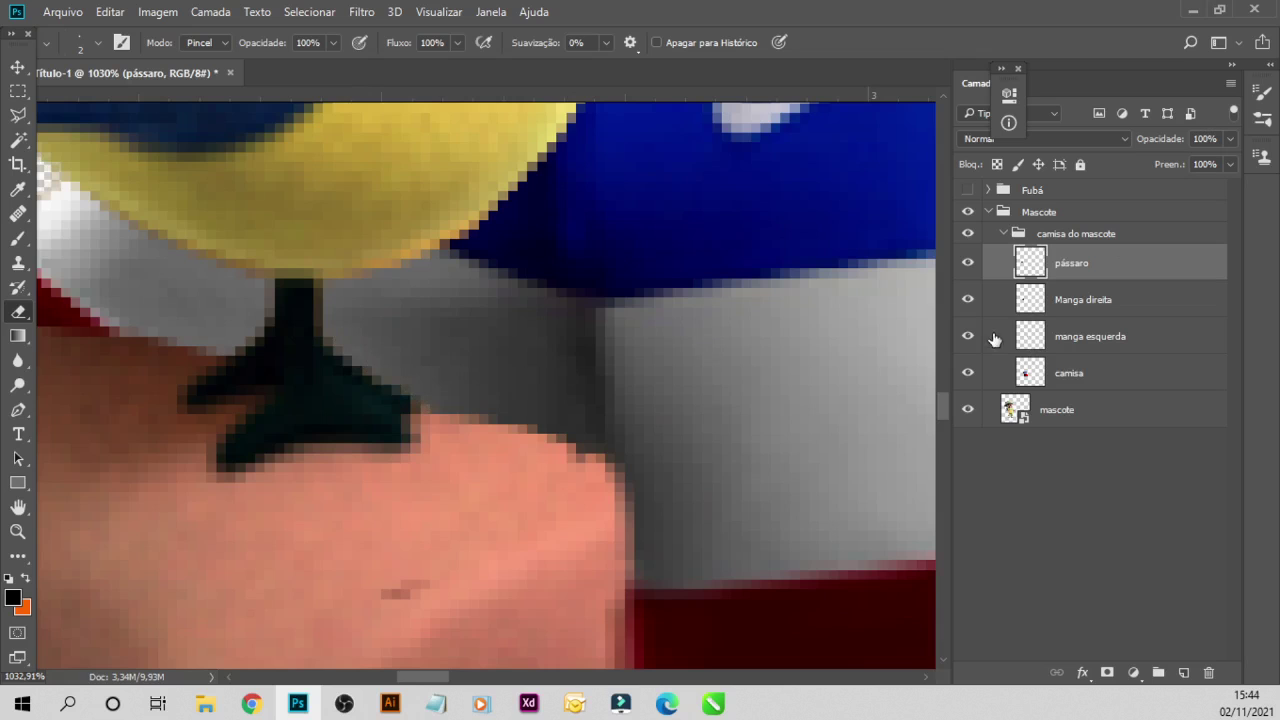
scroll(608, 312, down, 2)
scroll(580, 340, down, 3)
scroll(550, 370, down, 3)
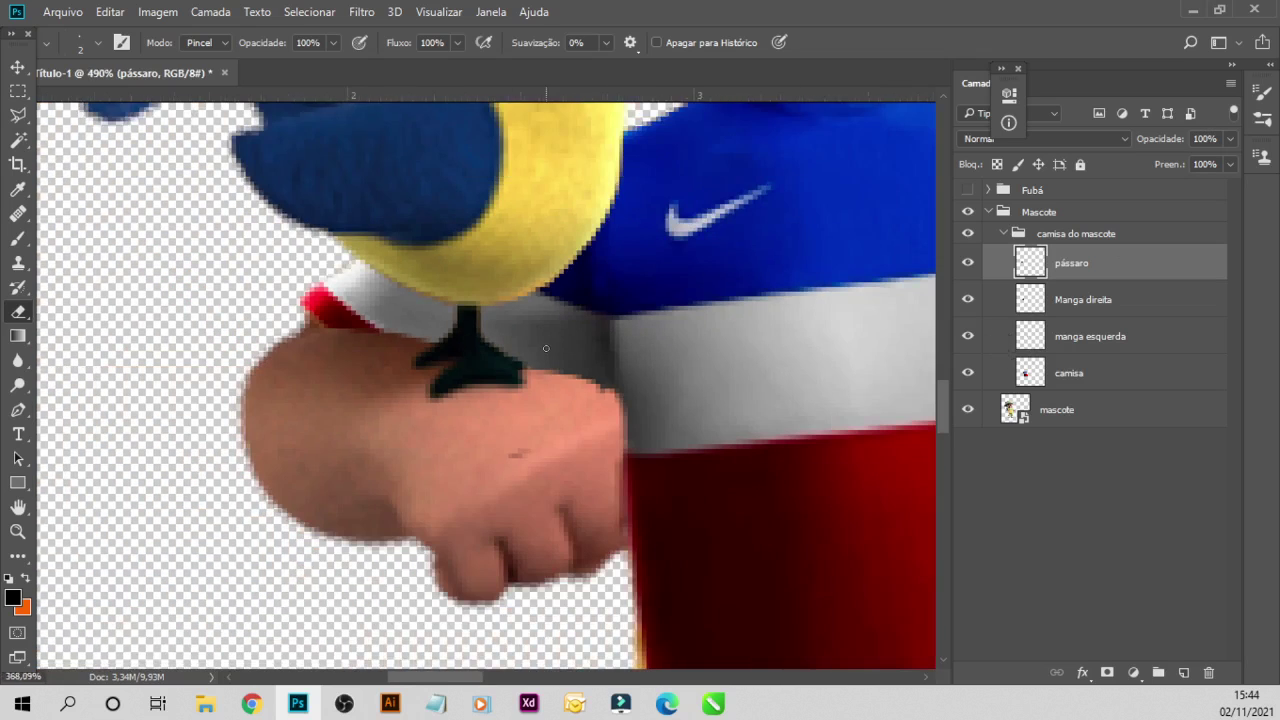
scroll(518, 390, down, 3)
scroll(537, 362, down, 1)
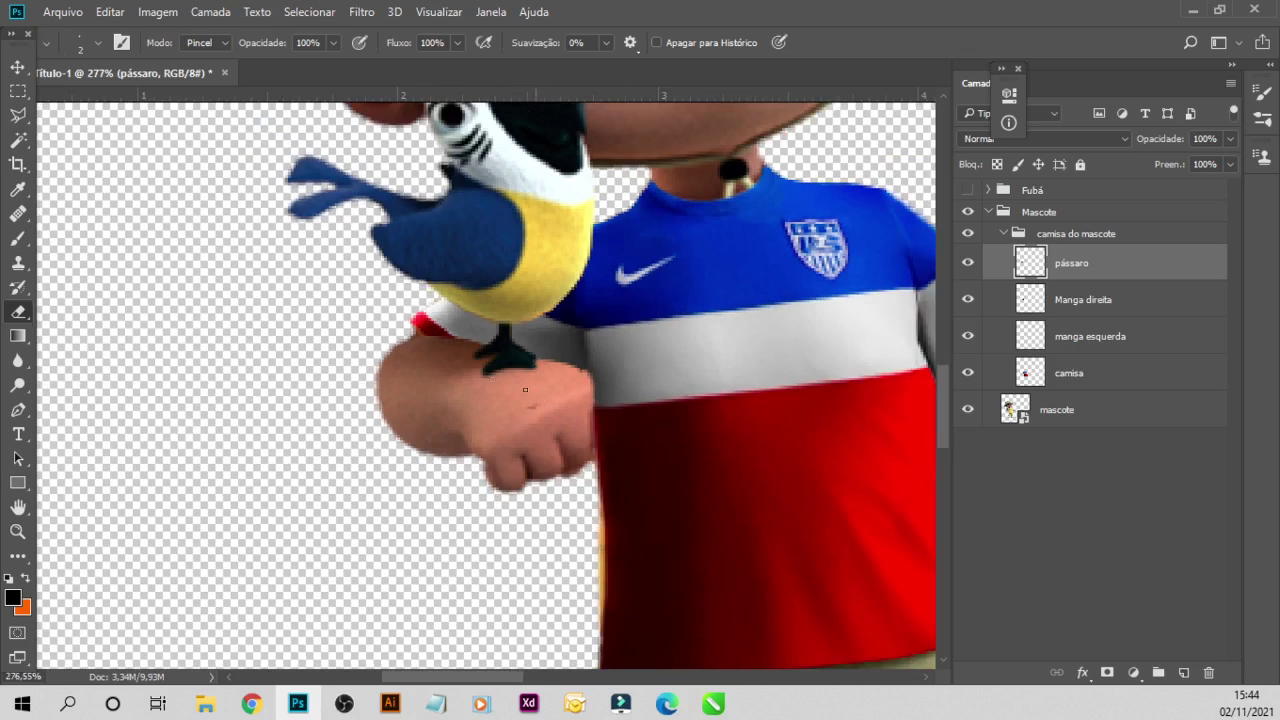
scroll(545, 410, down, 1)
scroll(538, 410, down, 1)
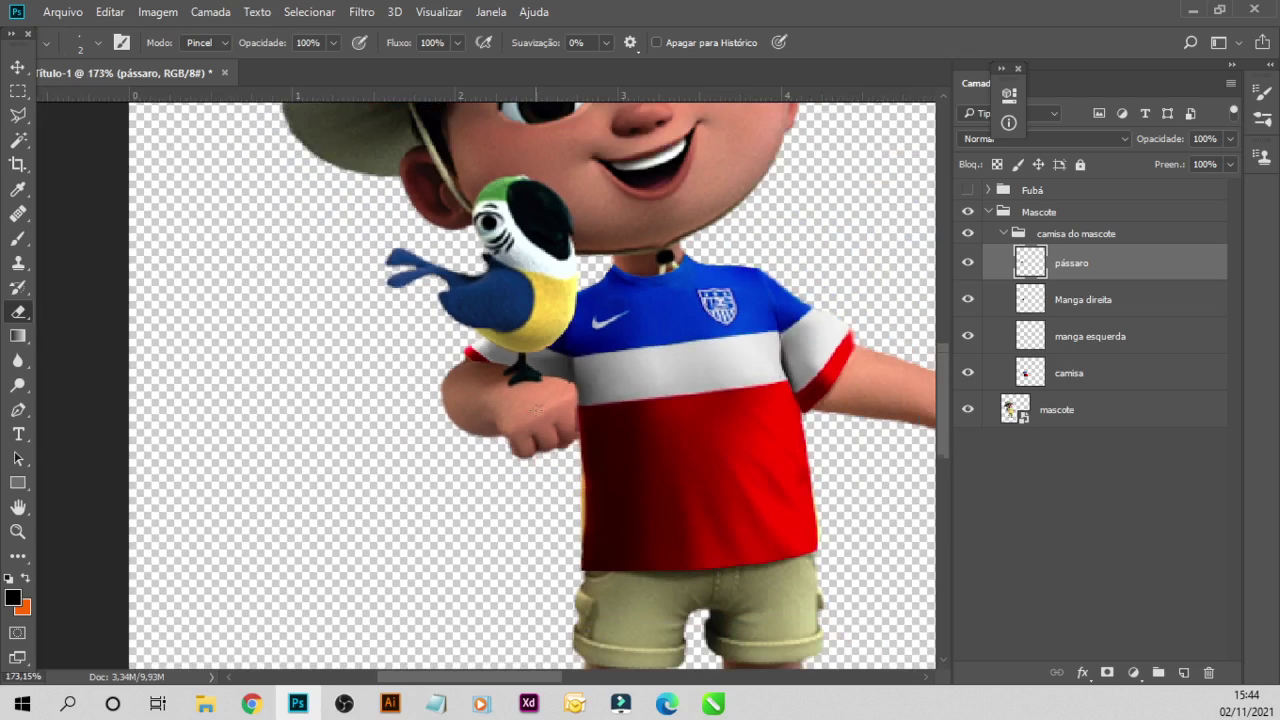
scroll(529, 402, down, 1)
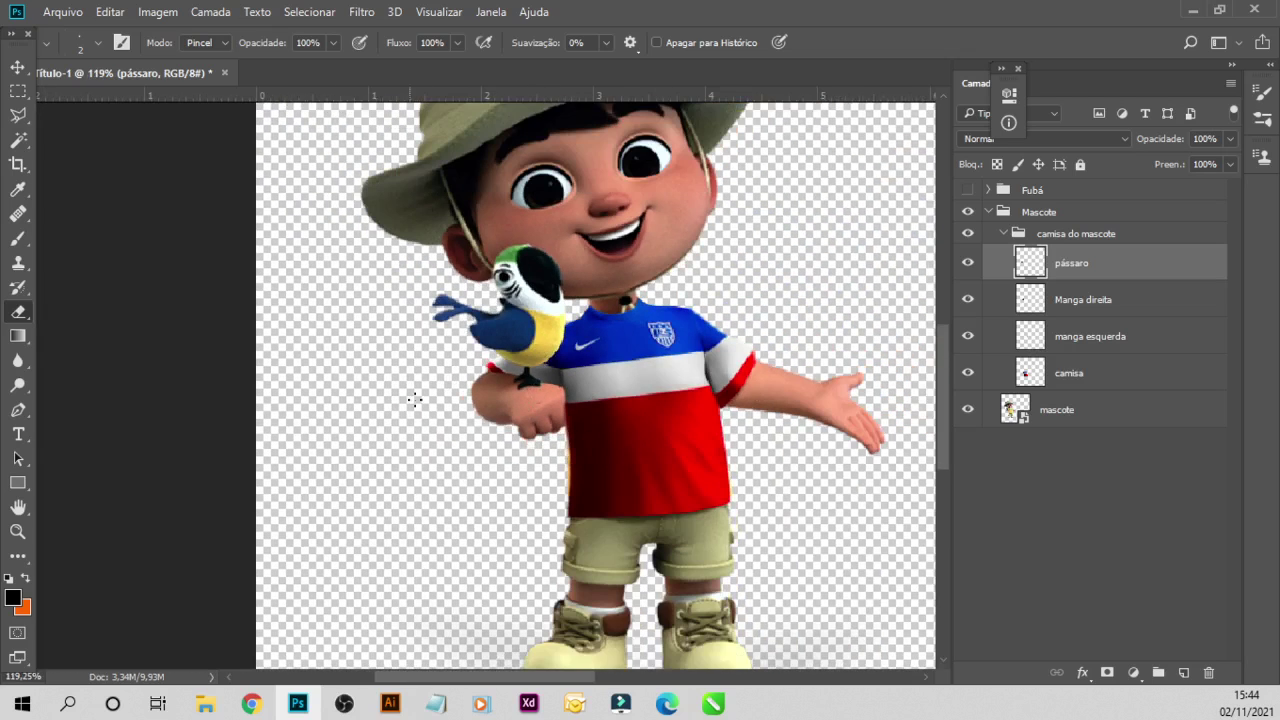
scroll(475, 401, down, 1)
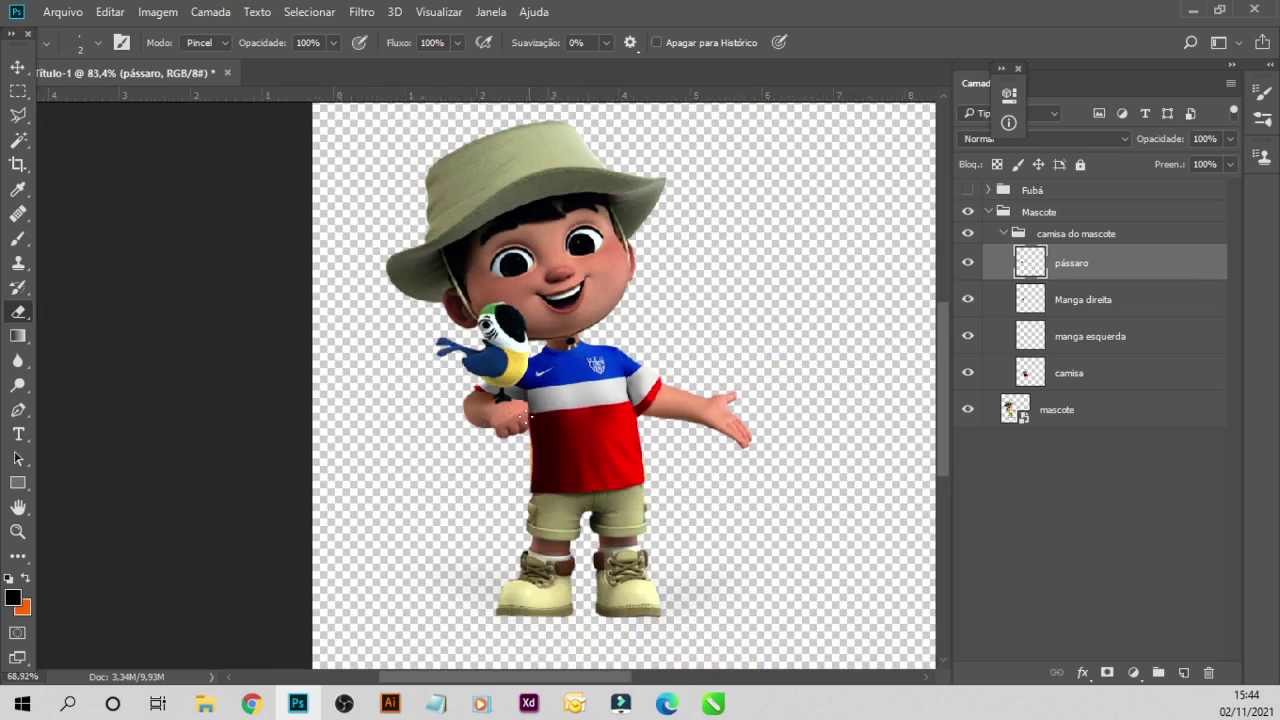
scroll(543, 443, down, 1)
scroll(540, 432, down, 1)
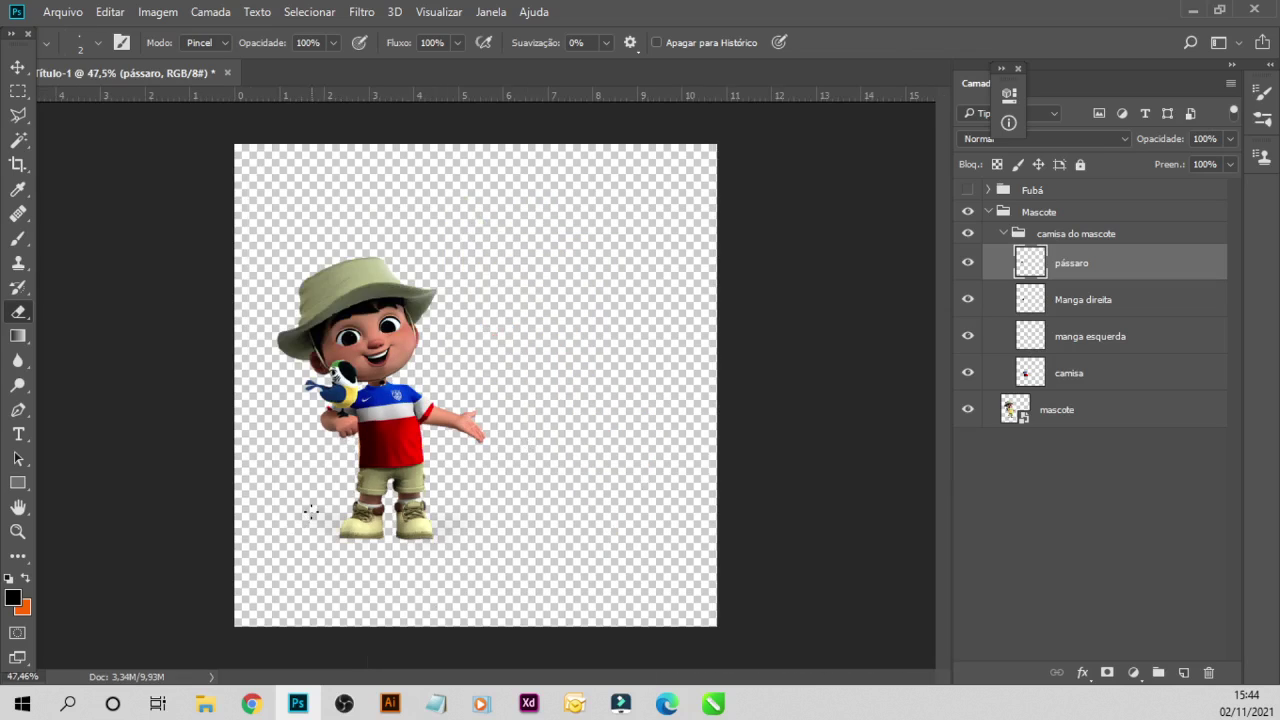
scroll(360, 470, up, 1)
scroll(380, 455, up, 1)
scroll(400, 438, up, 2)
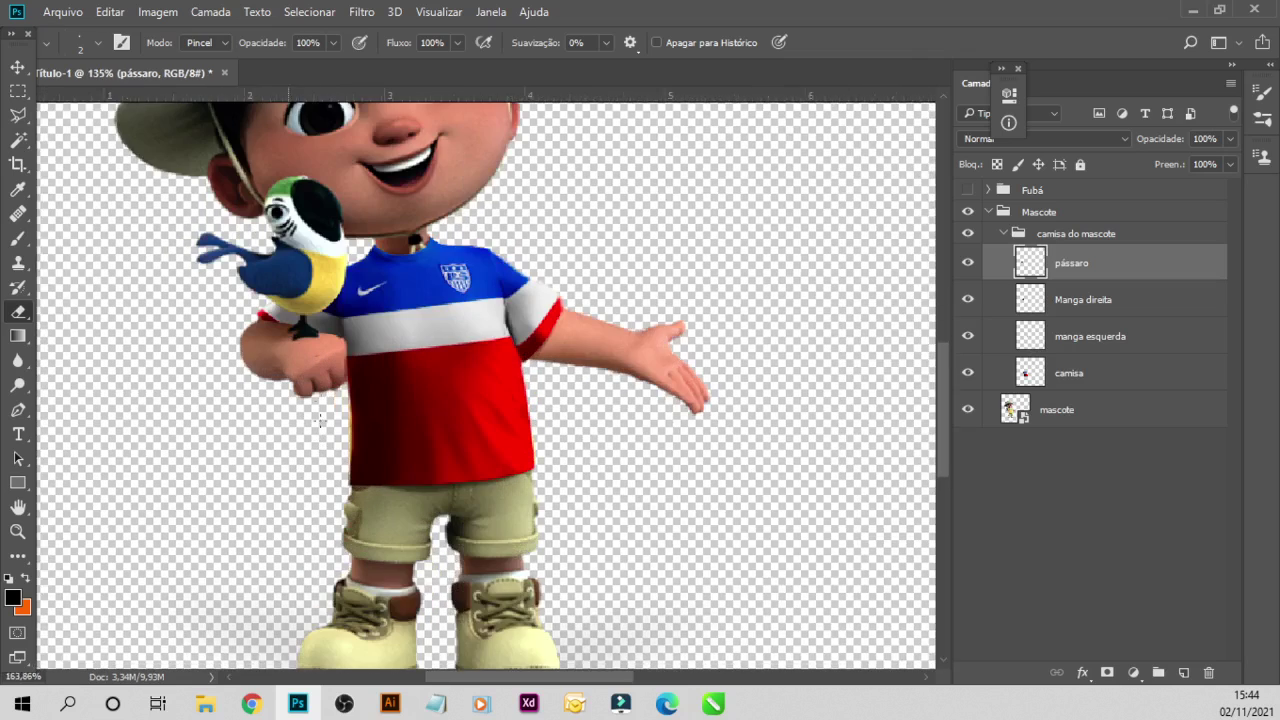
scroll(420, 421, up, 1)
scroll(420, 421, up, 1)
scroll(390, 423, up, 1)
scroll(350, 425, up, 1)
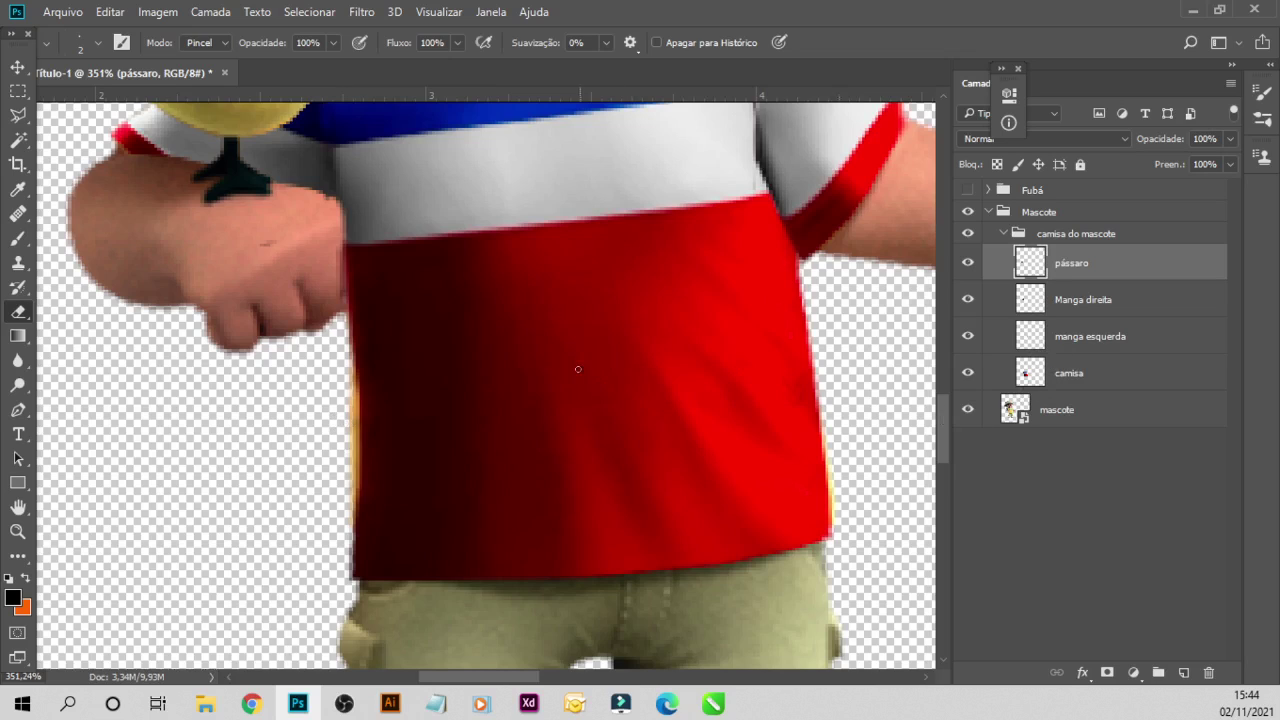
- Warp the camisa layer, pushing its left-middle point outward twice, and commit the warp
click(1088, 383)
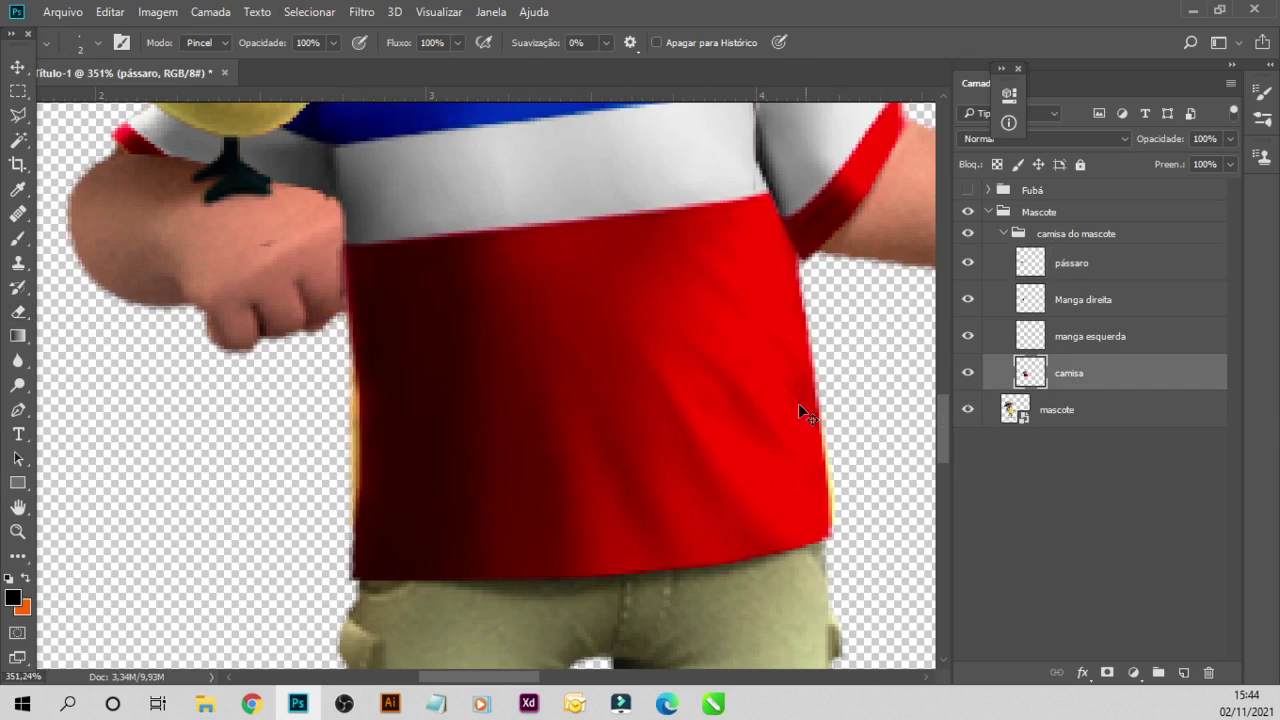
key(ctrl+t)
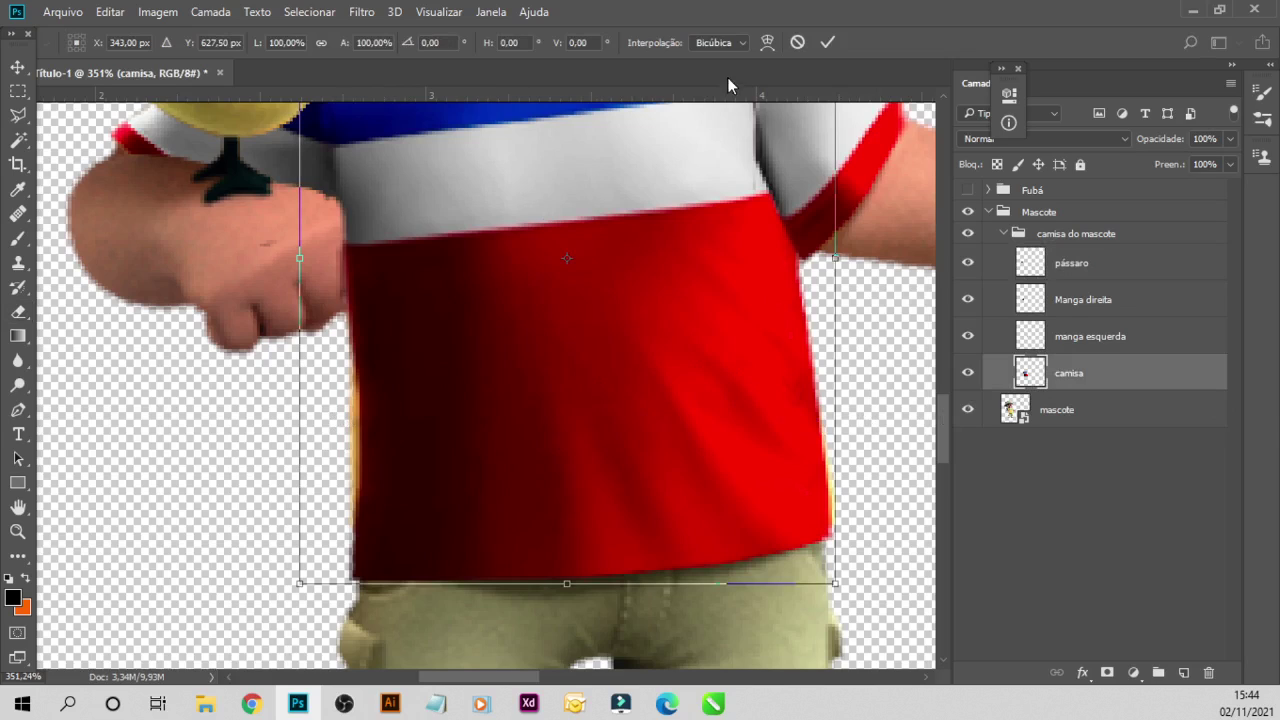
click(766, 43)
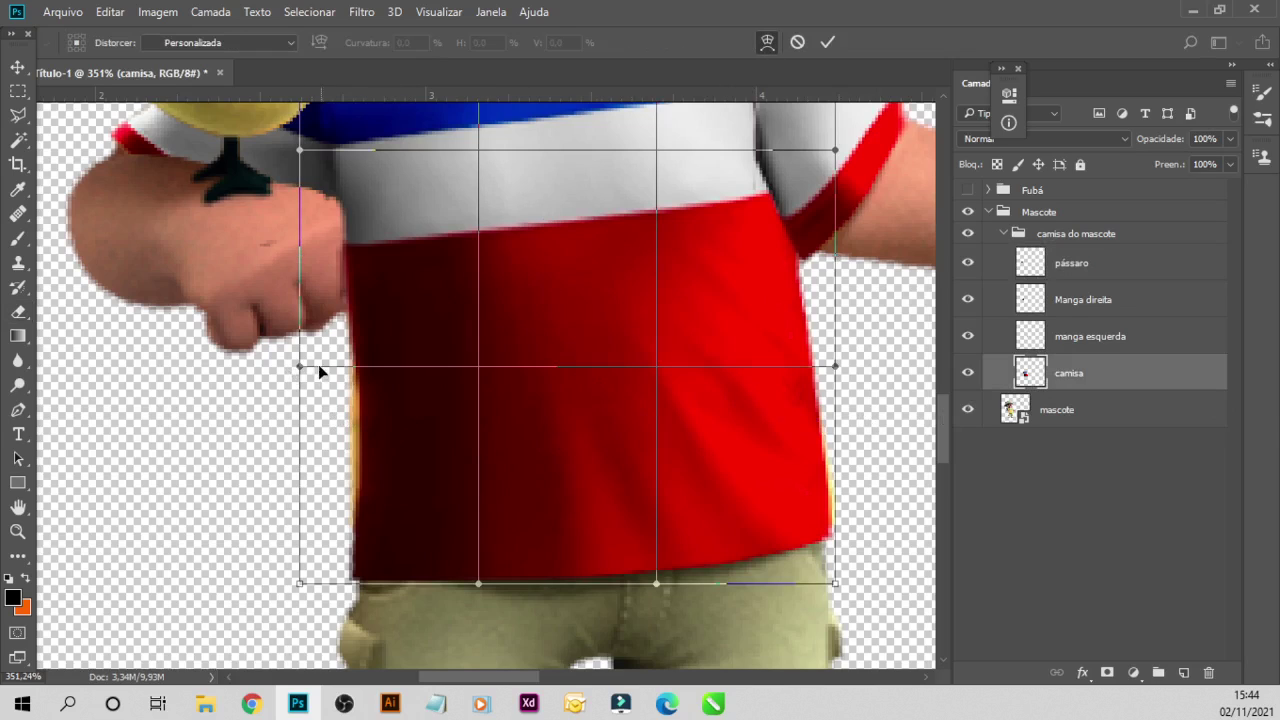
drag(299, 366, 281, 373)
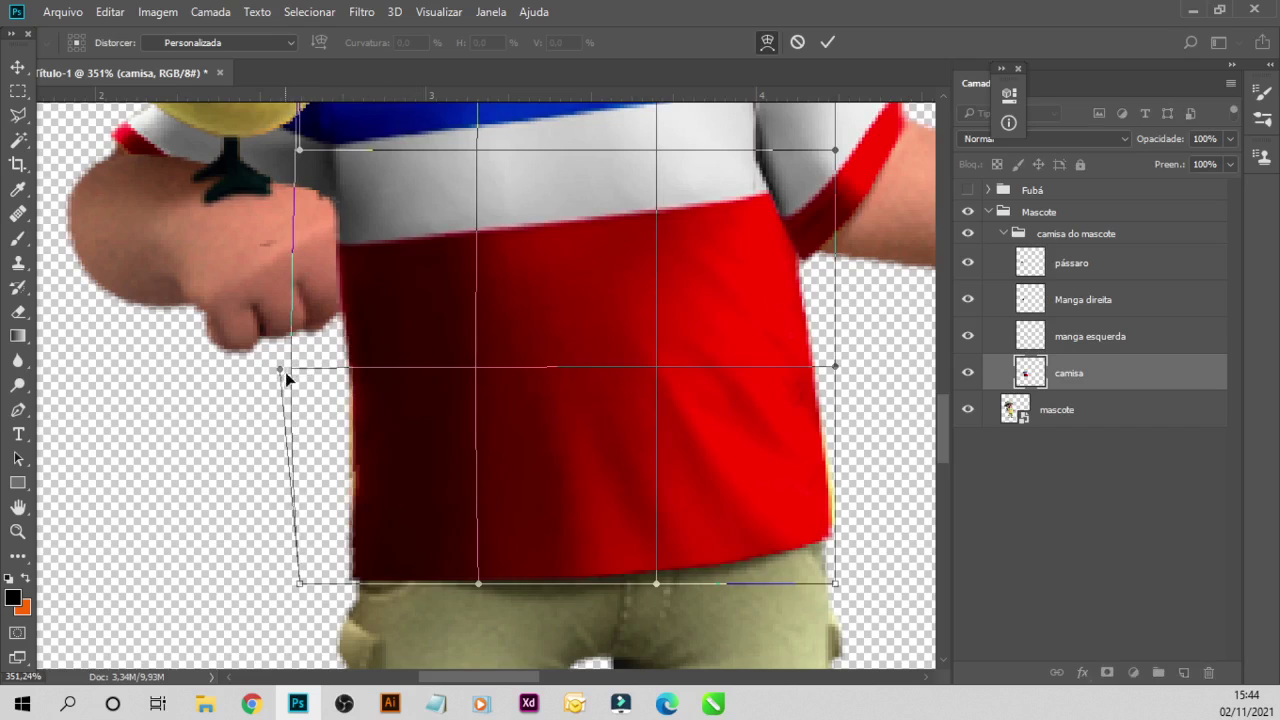
drag(280, 370, 273, 373)
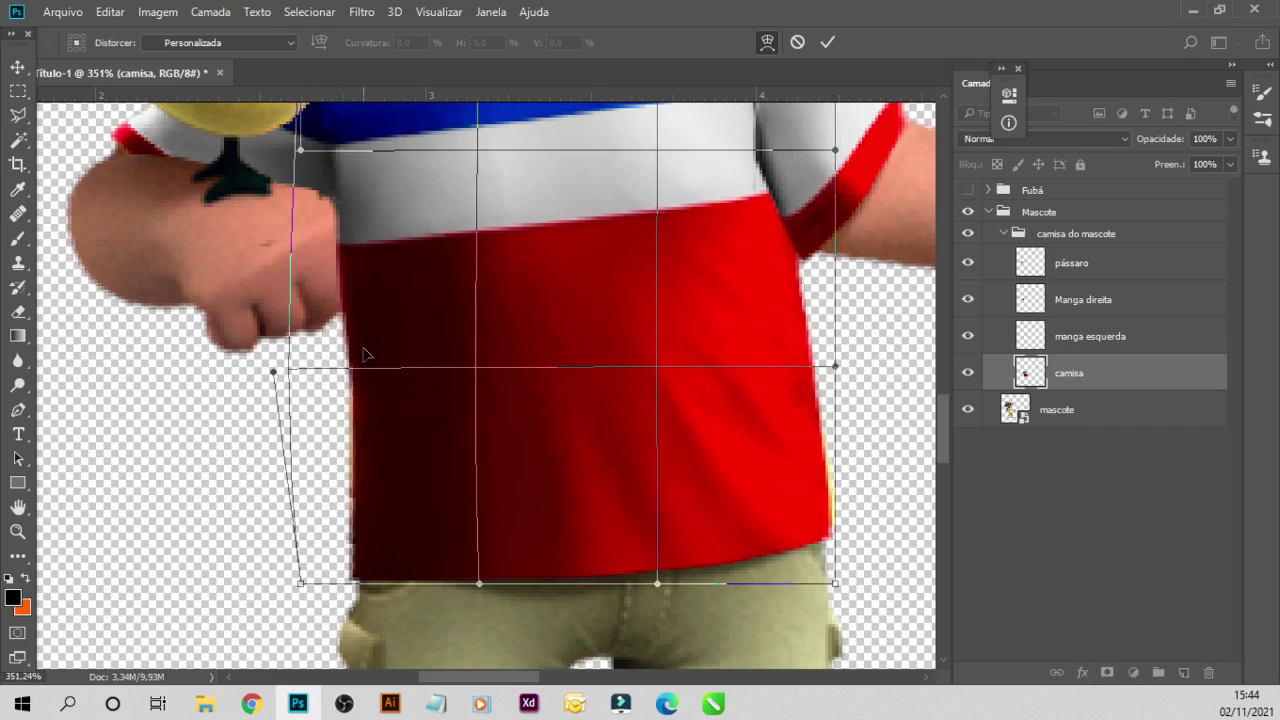
key(e)
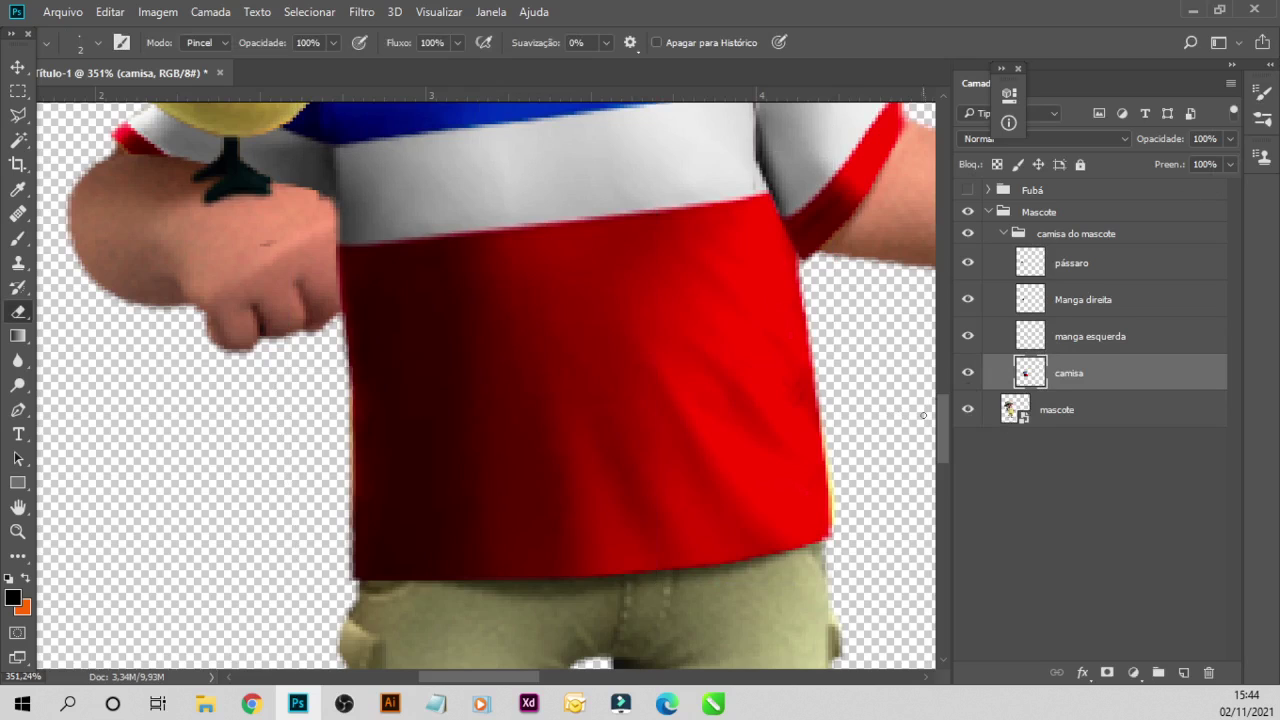
- With camisa hidden, lasso the fist's edge, then delete that shirt area and deselect
click(967, 373)
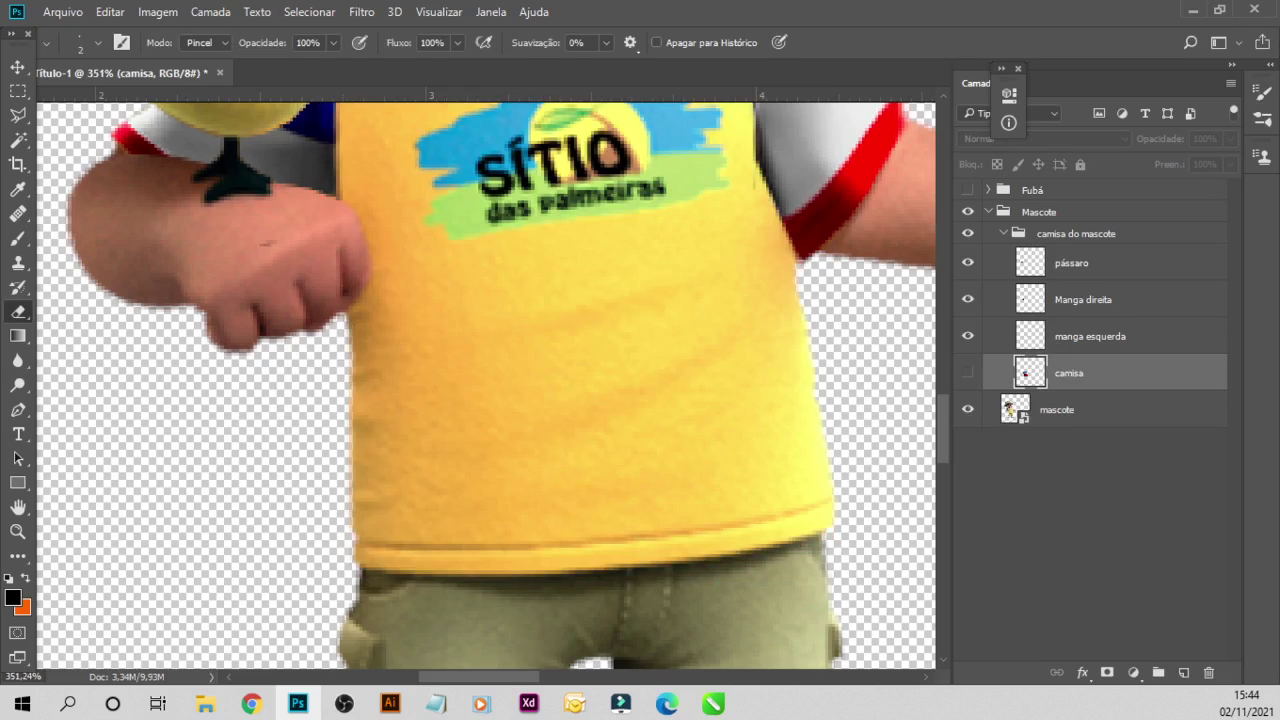
scroll(355, 230, up, 1)
scroll(337, 197, up, 1)
key(l)
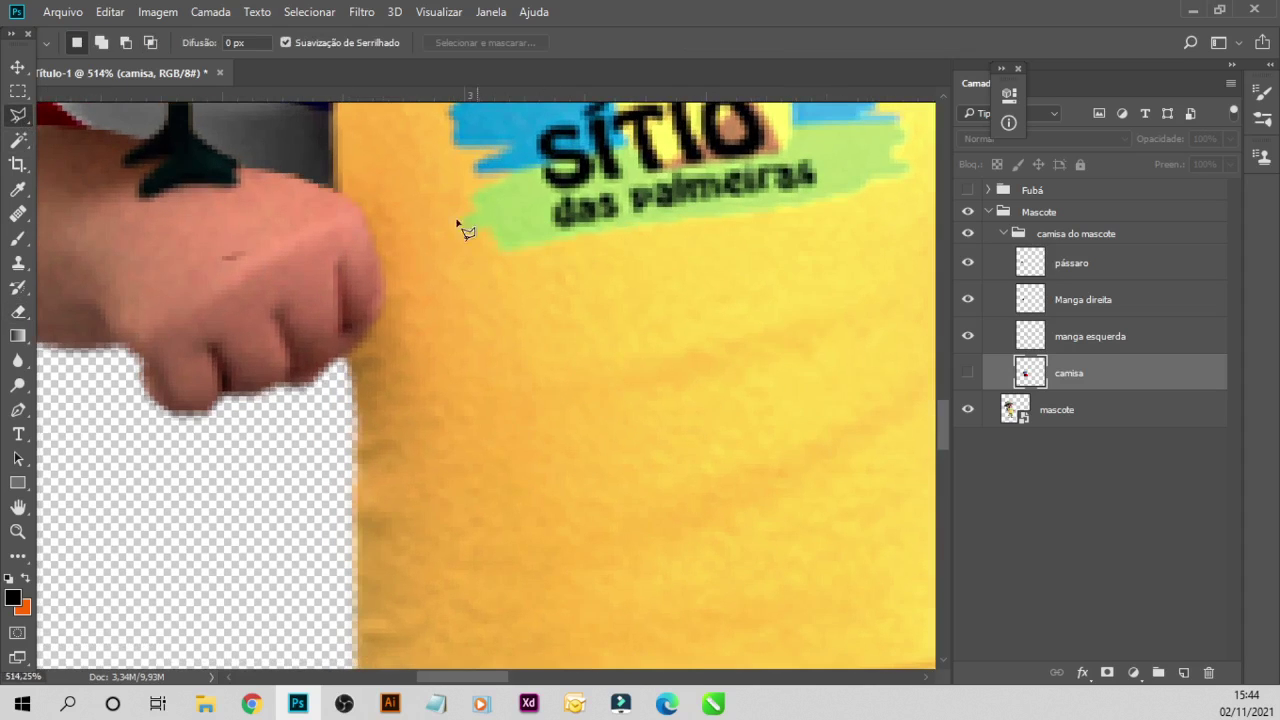
click(324, 185)
mouse_move(356, 208)
mouse_down()
mouse_move(390, 320)
mouse_move(297, 386)
mouse_move(274, 337)
mouse_move(322, 192)
mouse_up()
click(967, 373)
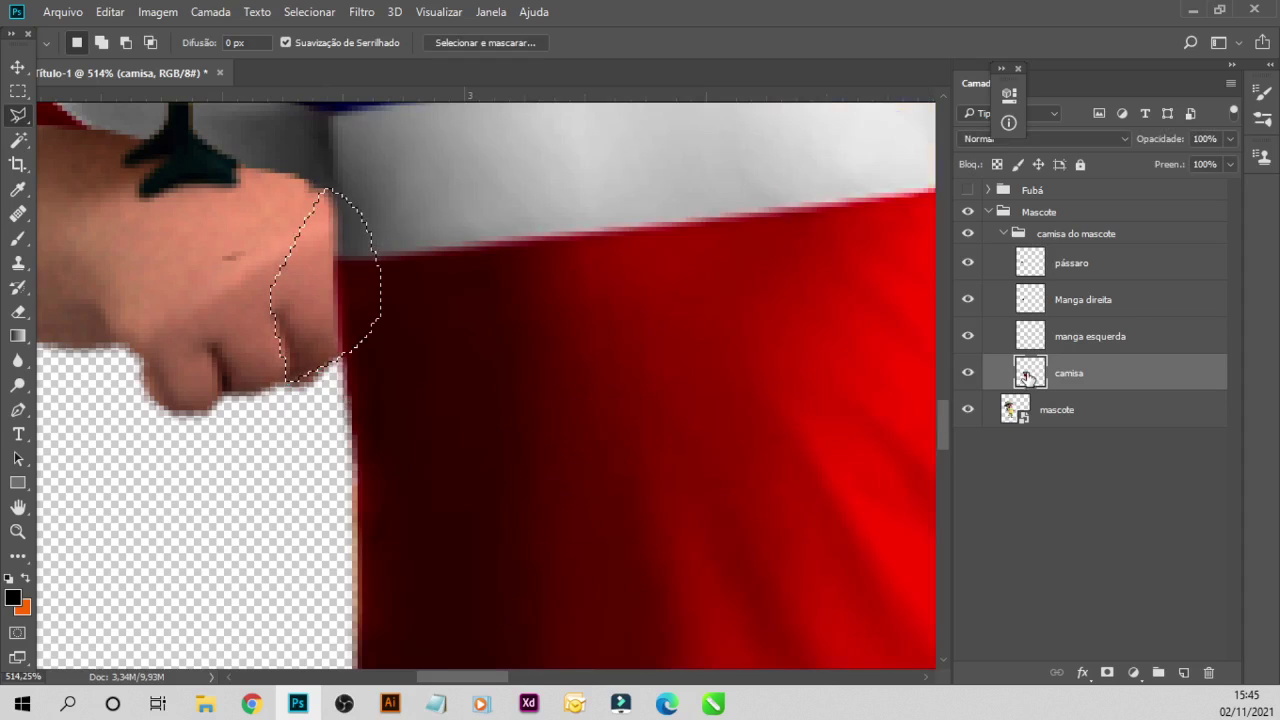
key(Delete)
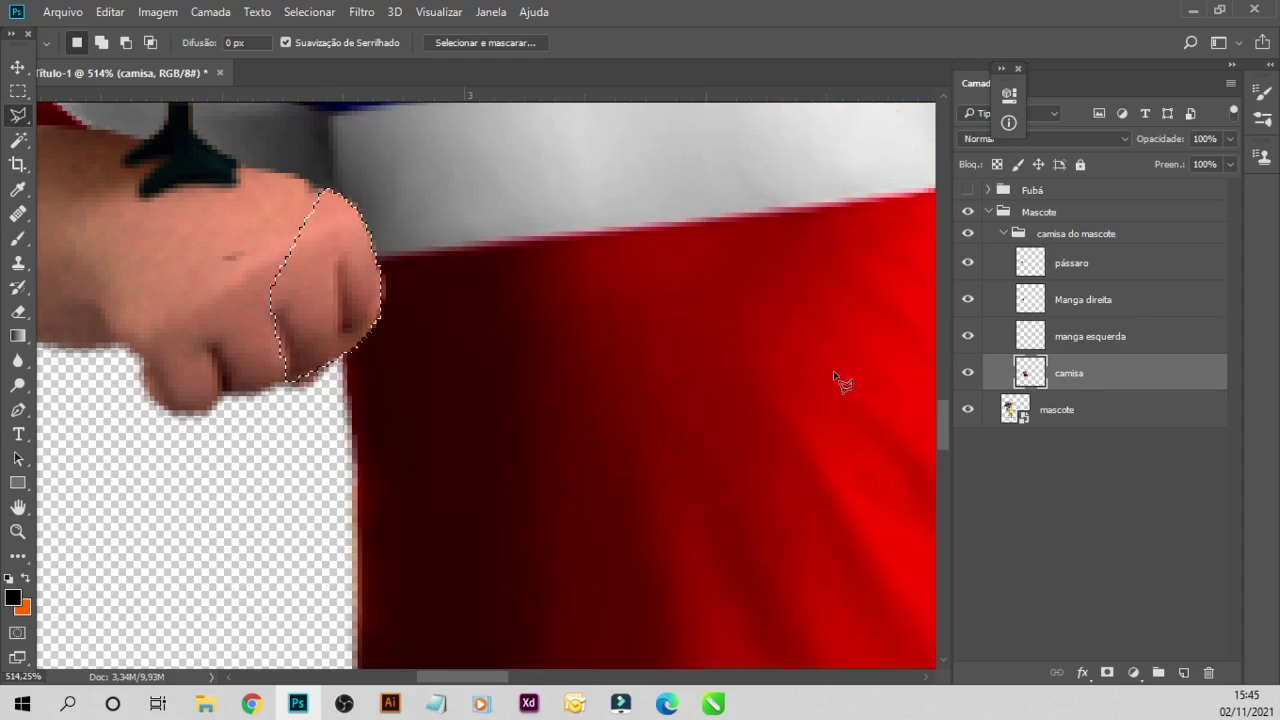
key(ctrl+d)
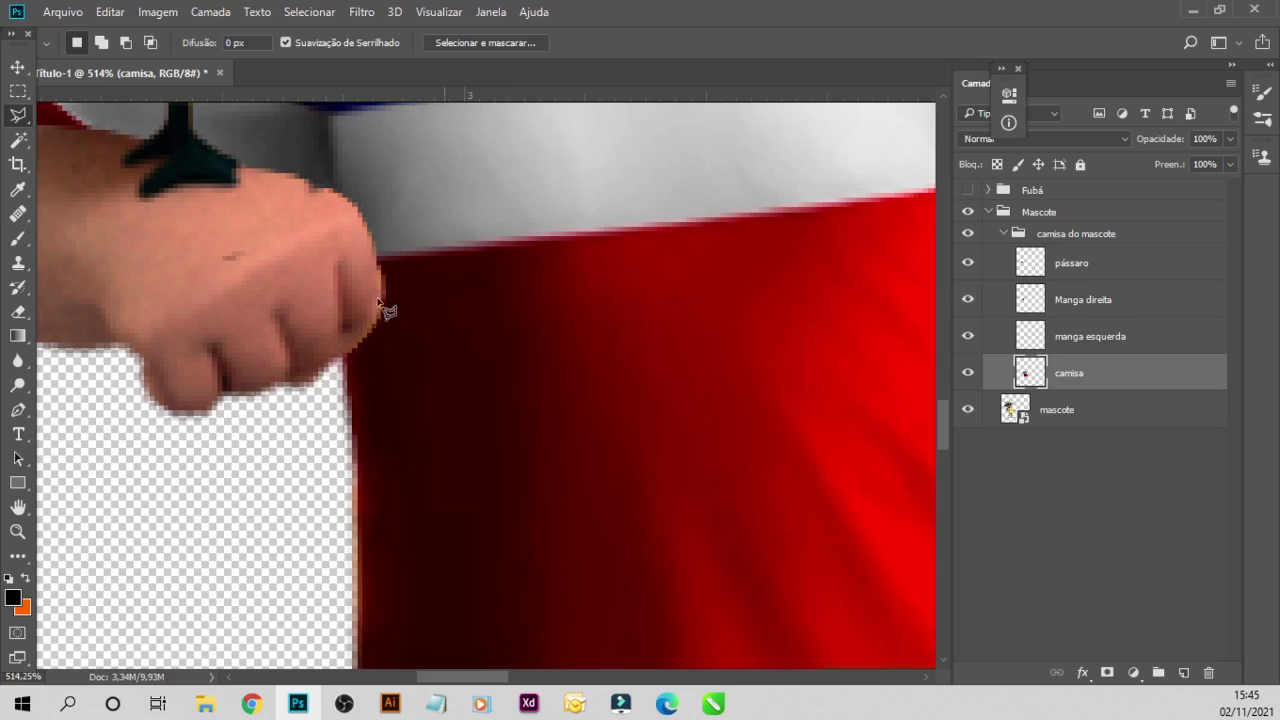
- Make the camisa layer the active layer again
click(18, 311)
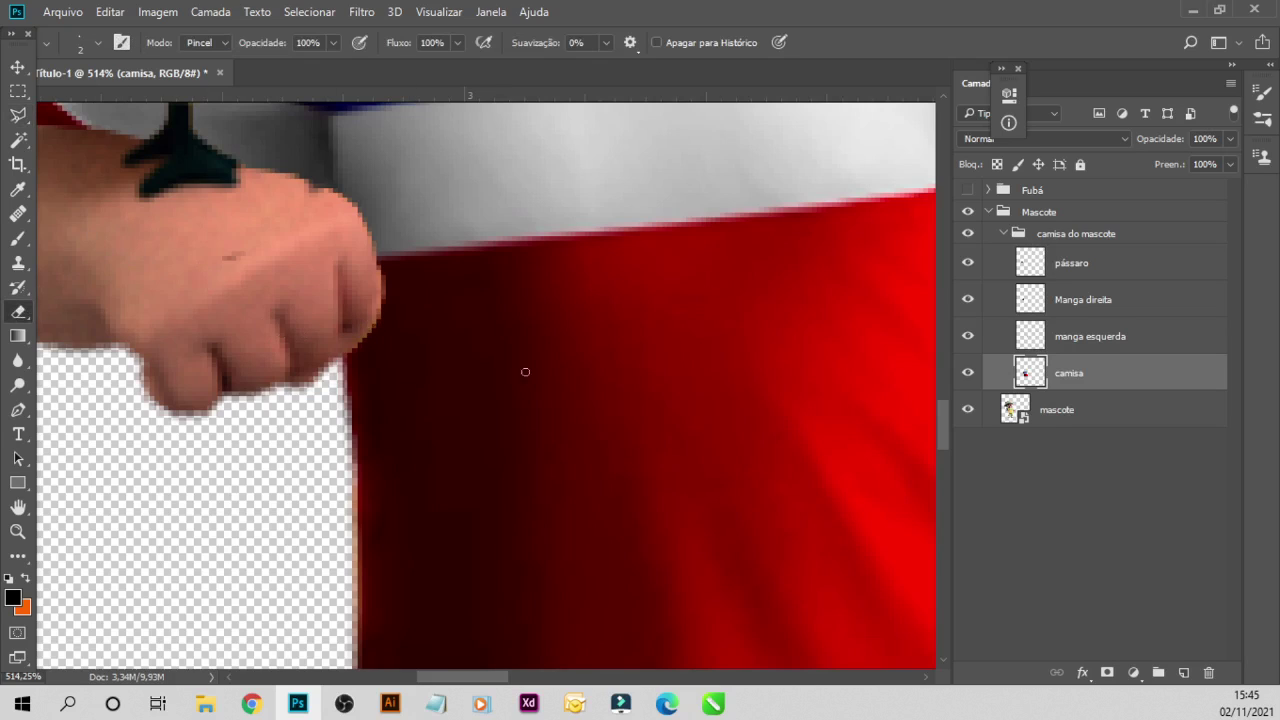
scroll(352, 352, up, 1)
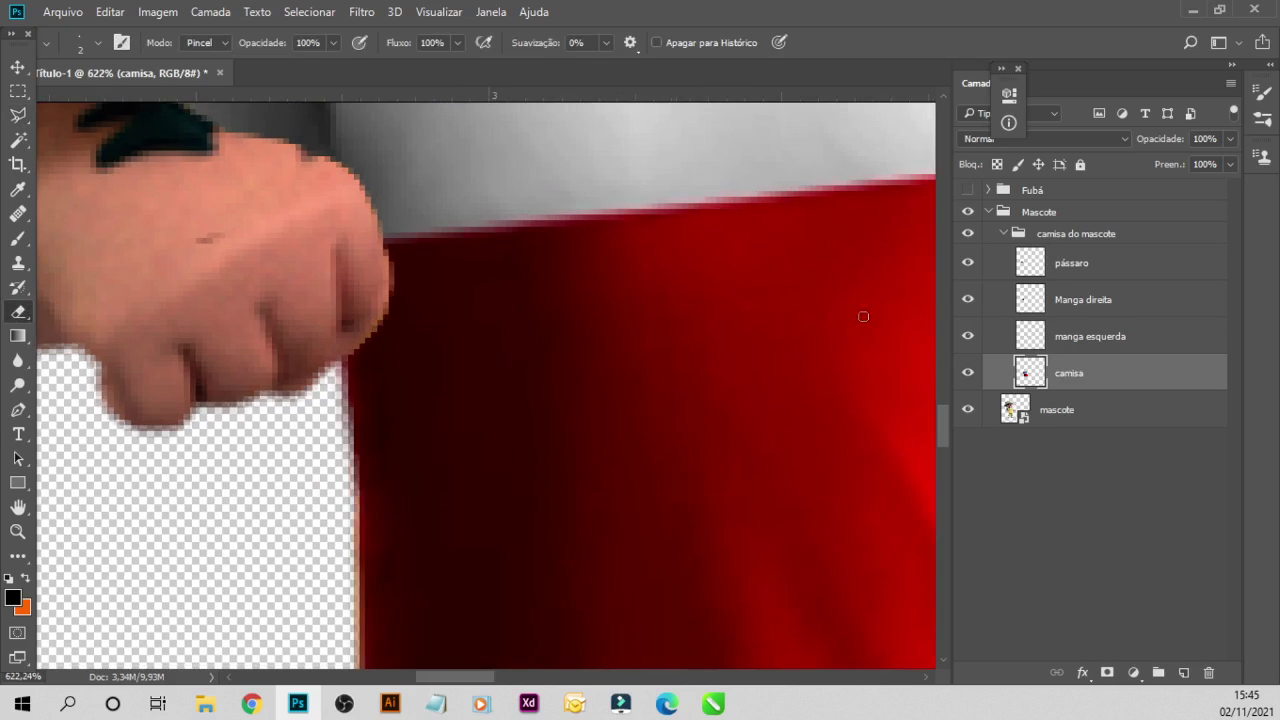
click(1008, 410)
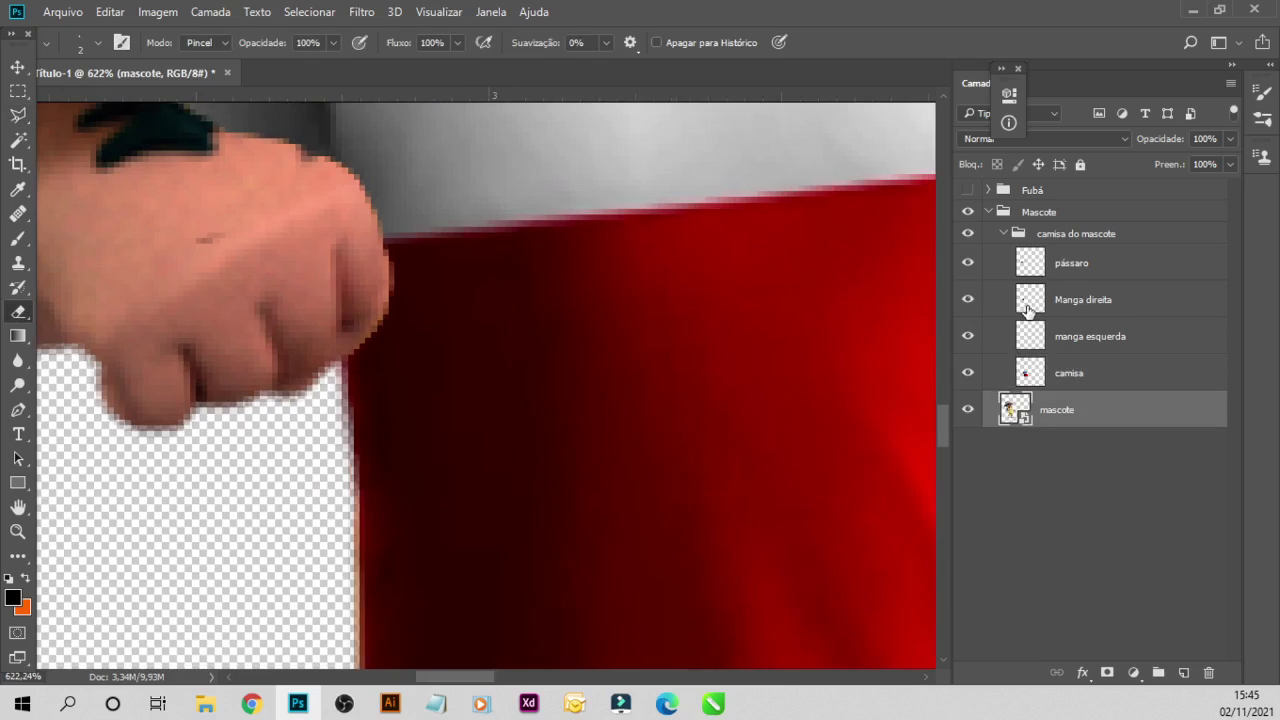
click(1030, 377)
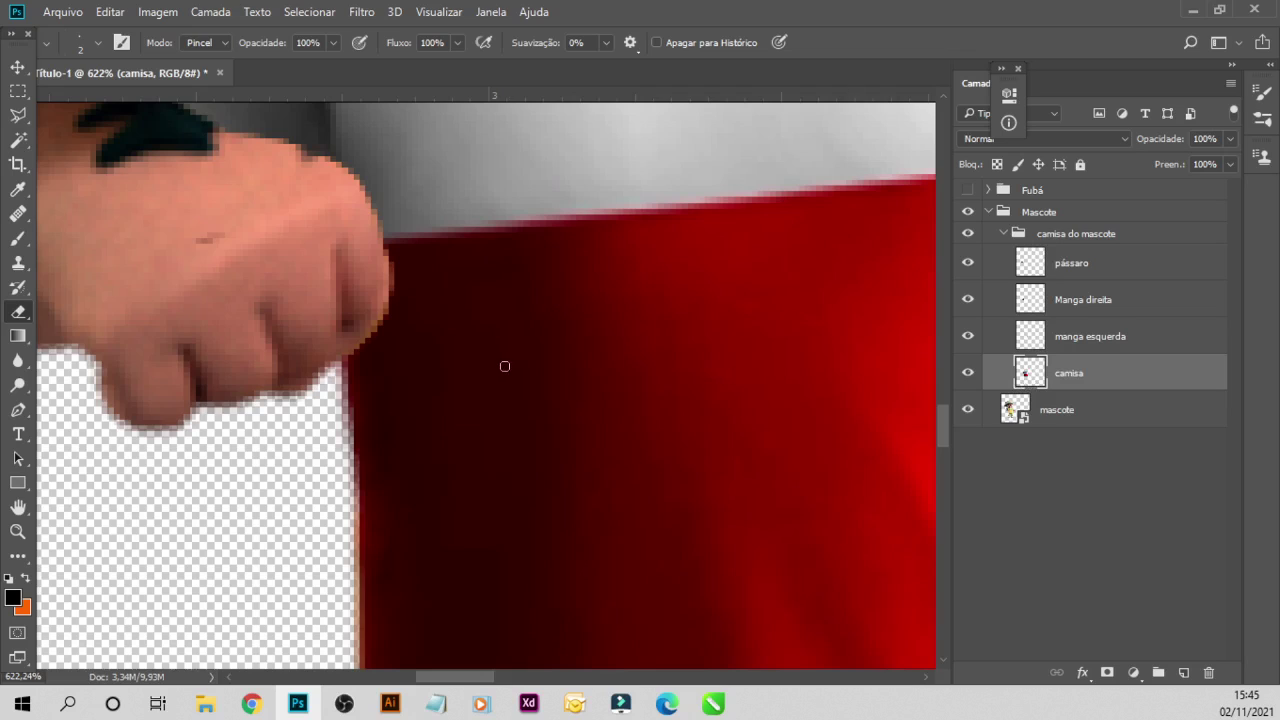
- With a smaller Clone Stamp brush, paint cloned shirt red along the fist edge
click(18, 263)
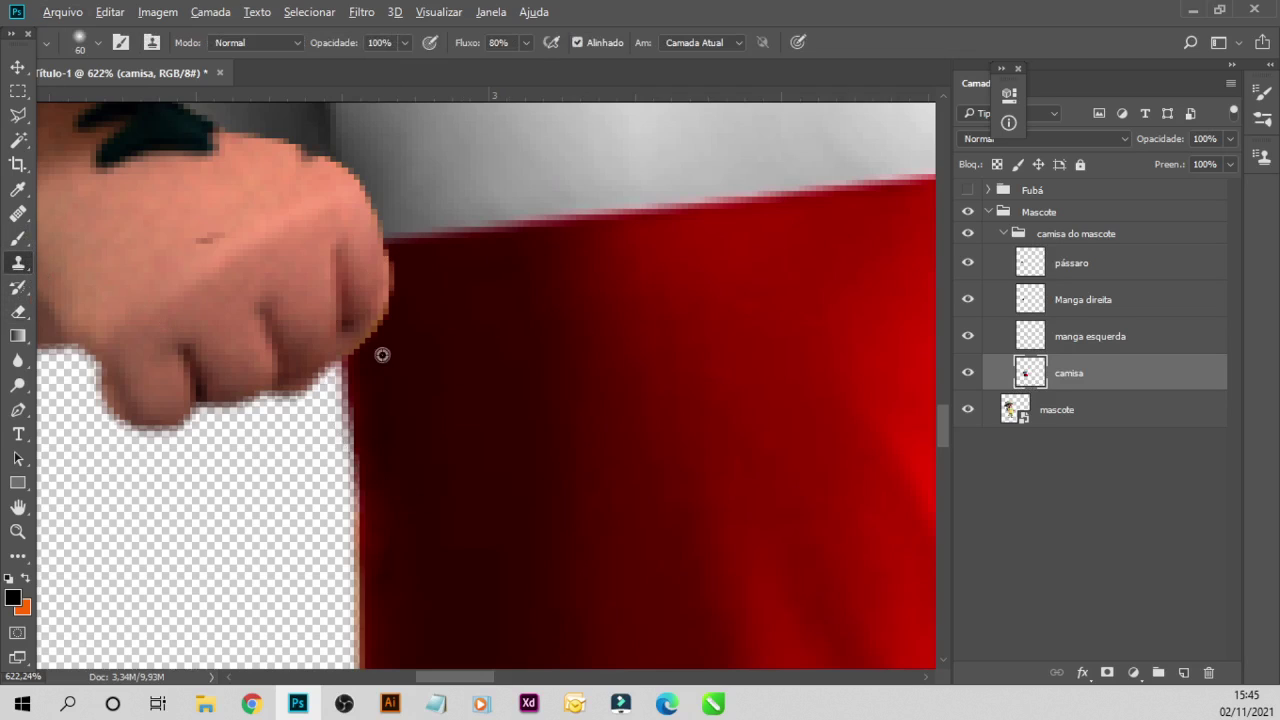
key(bracketleft)
key(bracketleft)
key(bracketleft)
key(bracketleft)
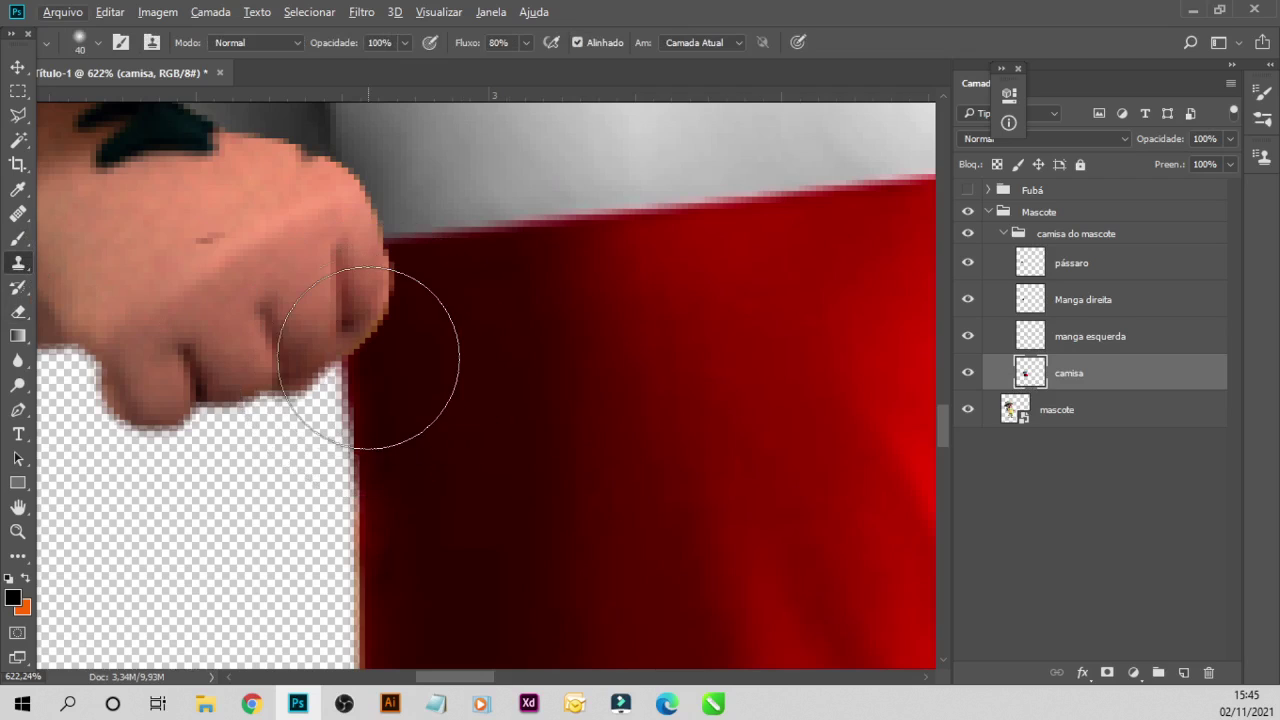
key(bracketleft)
key(bracketleft)
key(bracketleft)
key(bracketleft)
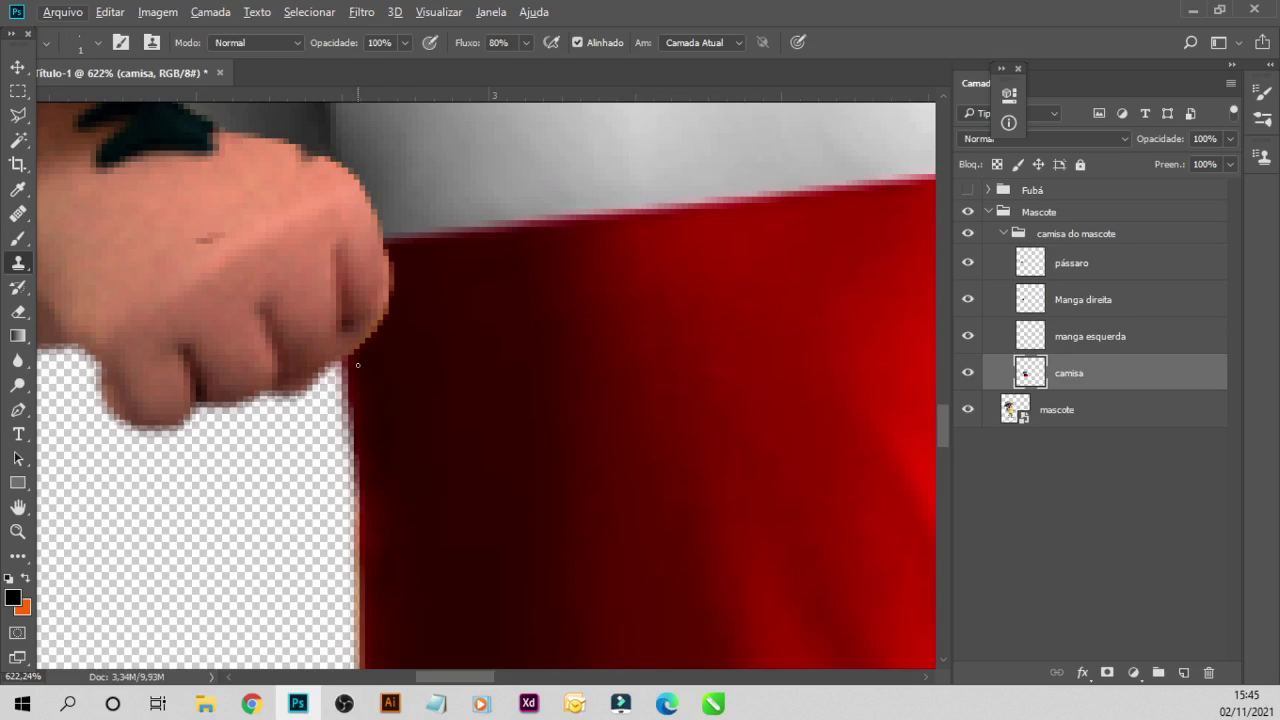
click(107, 37)
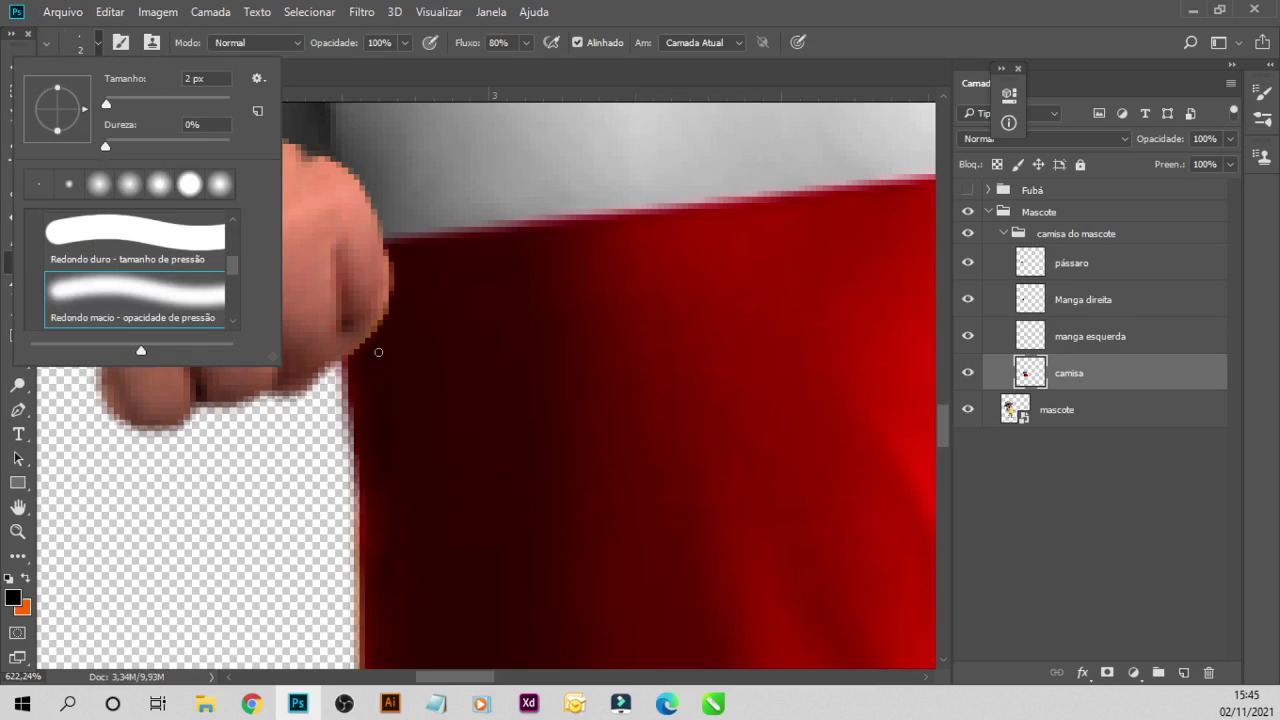
click(378, 352)
click(728, 329)
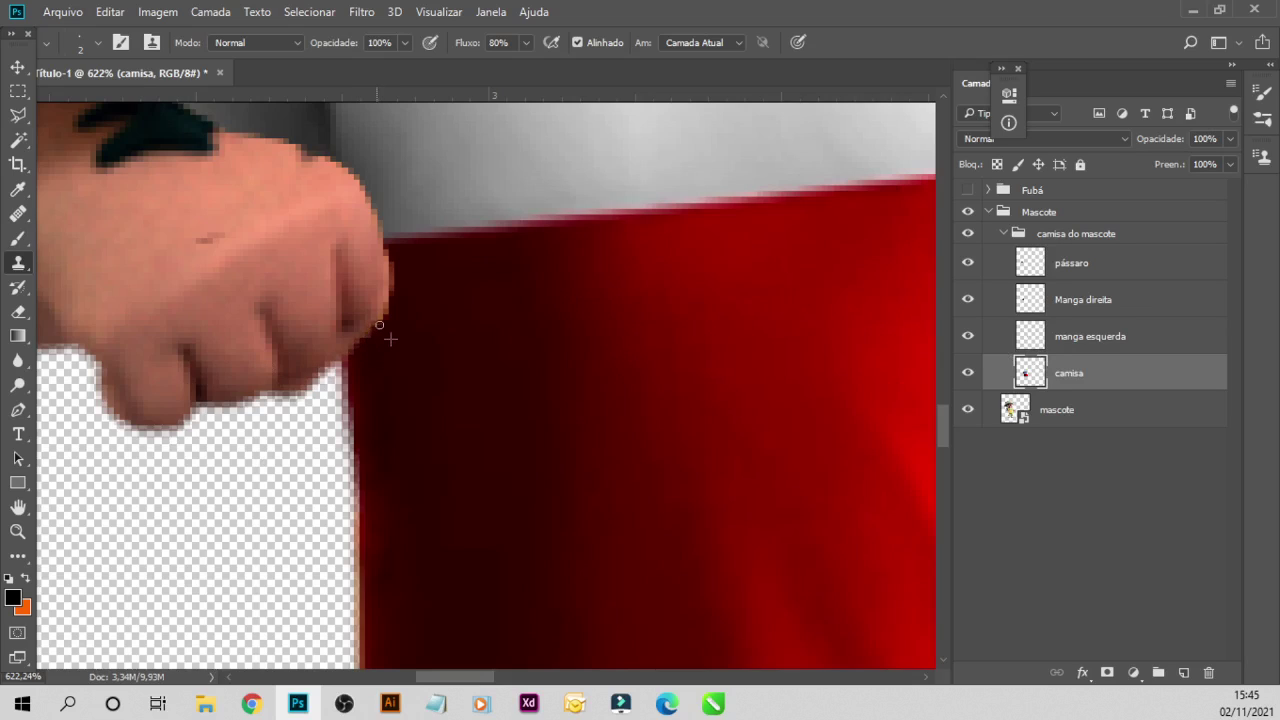
mouse_move(391, 297)
mouse_down()
mouse_move(392, 275)
mouse_move(357, 344)
mouse_up()
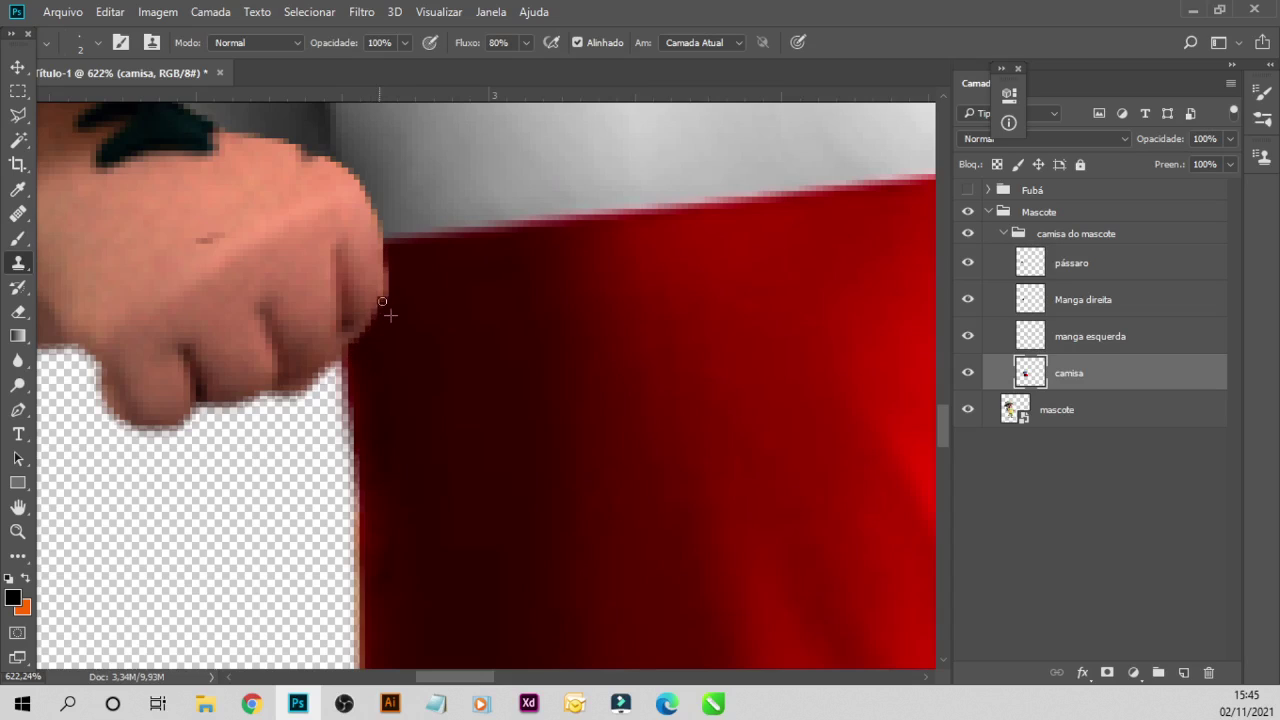
drag(389, 273, 380, 307)
- Switch to the Move tool and toggle the pássaro layer to locate it
scroll(504, 430, down, 1)
scroll(389, 423, down, 5)
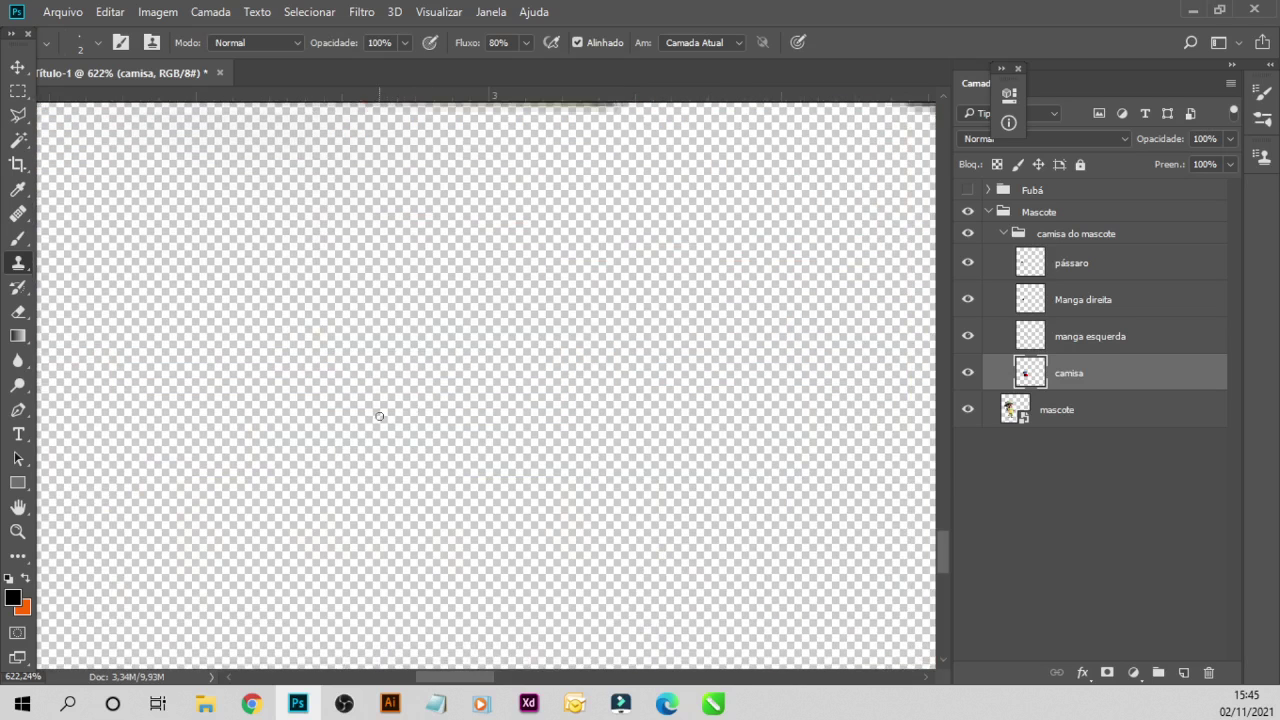
scroll(389, 440, down, 3)
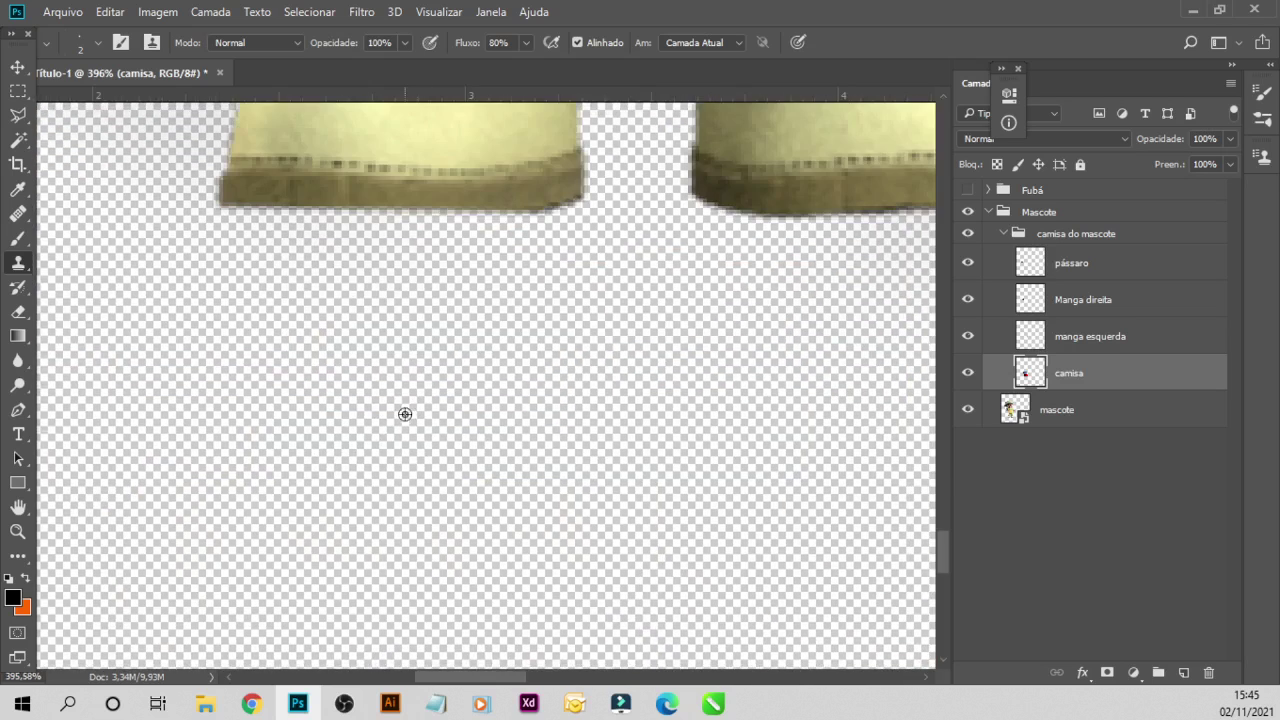
scroll(403, 414, down, 2)
scroll(380, 360, down, 1)
scroll(397, 403, down, 2)
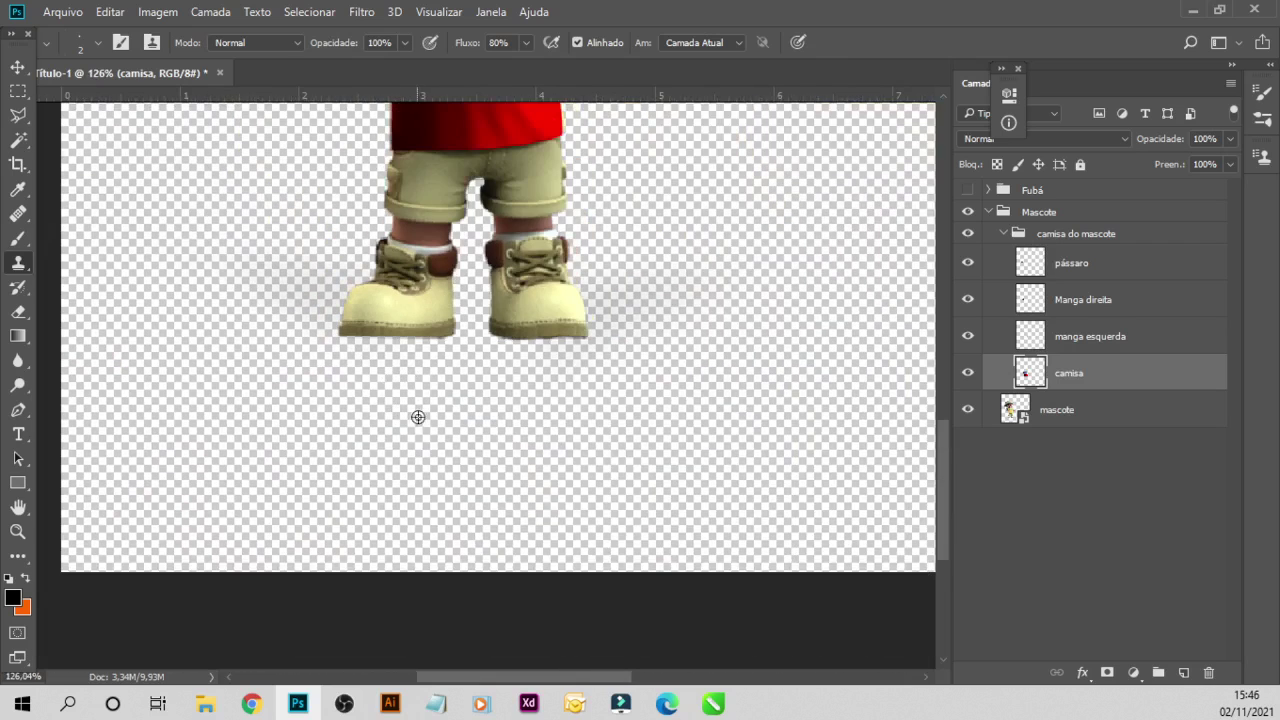
scroll(417, 417, down, 3)
scroll(411, 243, up, 2)
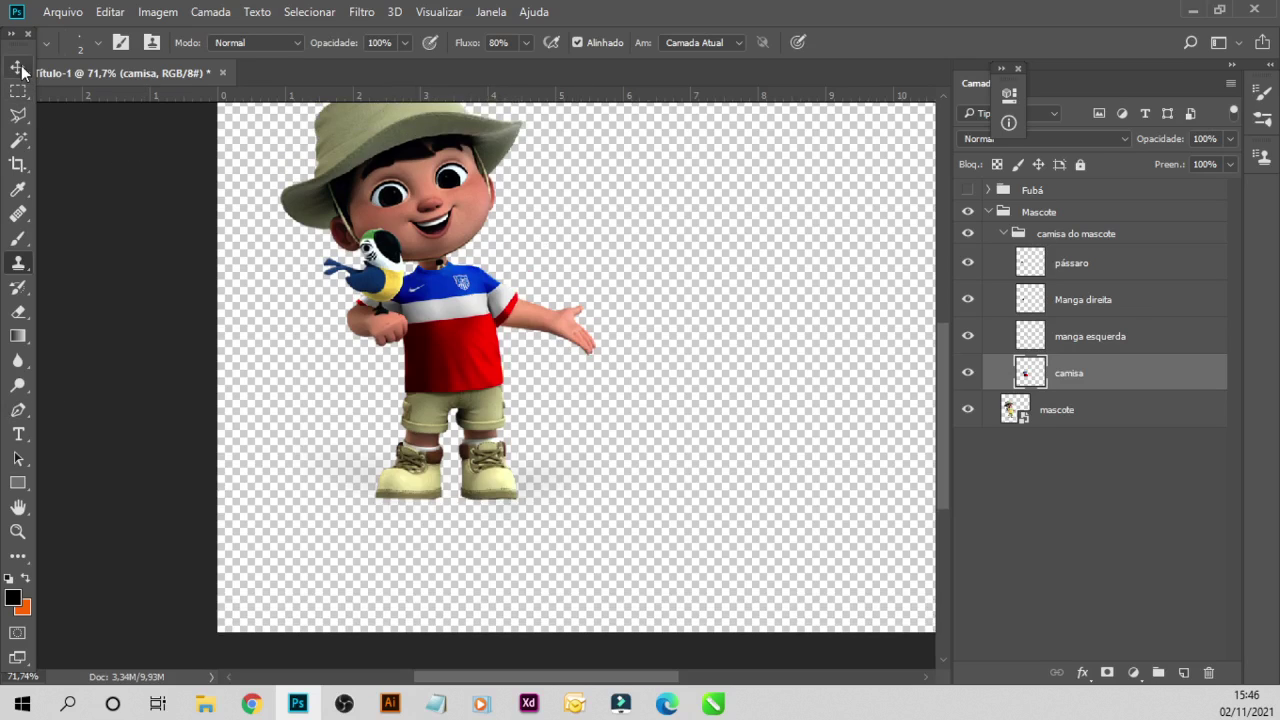
click(17, 66)
scroll(541, 401, up, 2)
scroll(541, 401, up, 1)
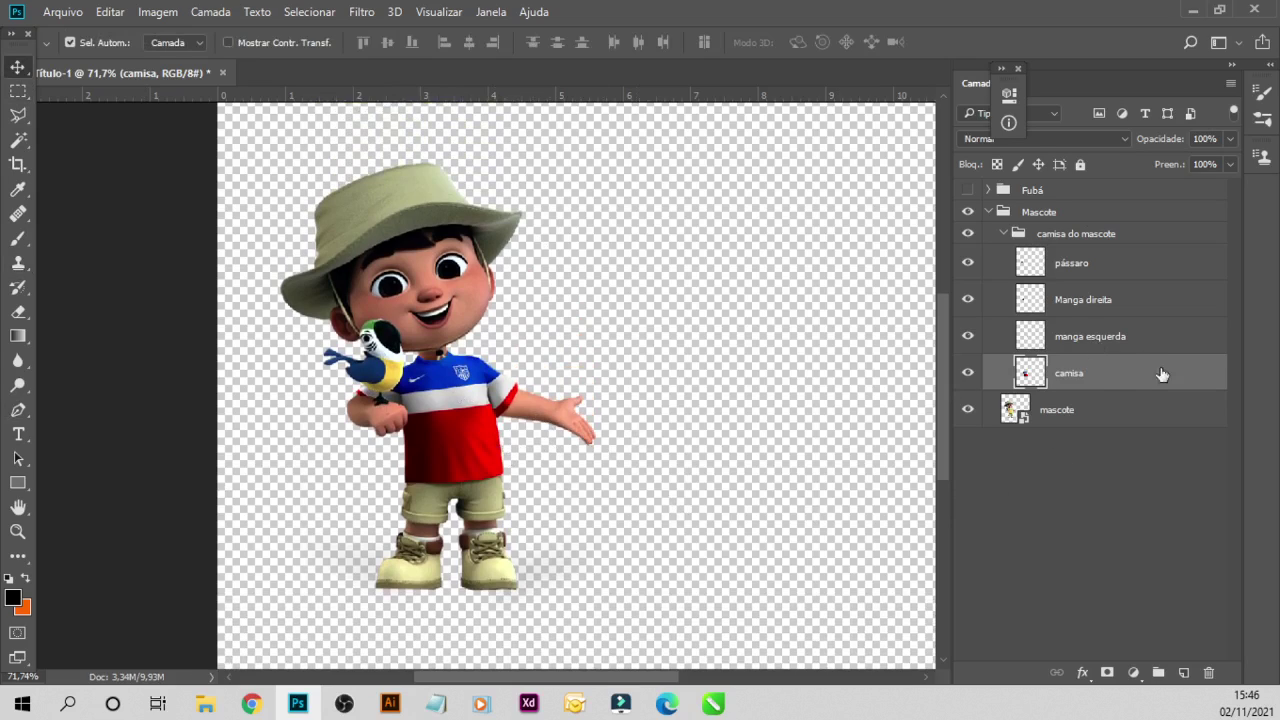
click(968, 265)
click(968, 265)
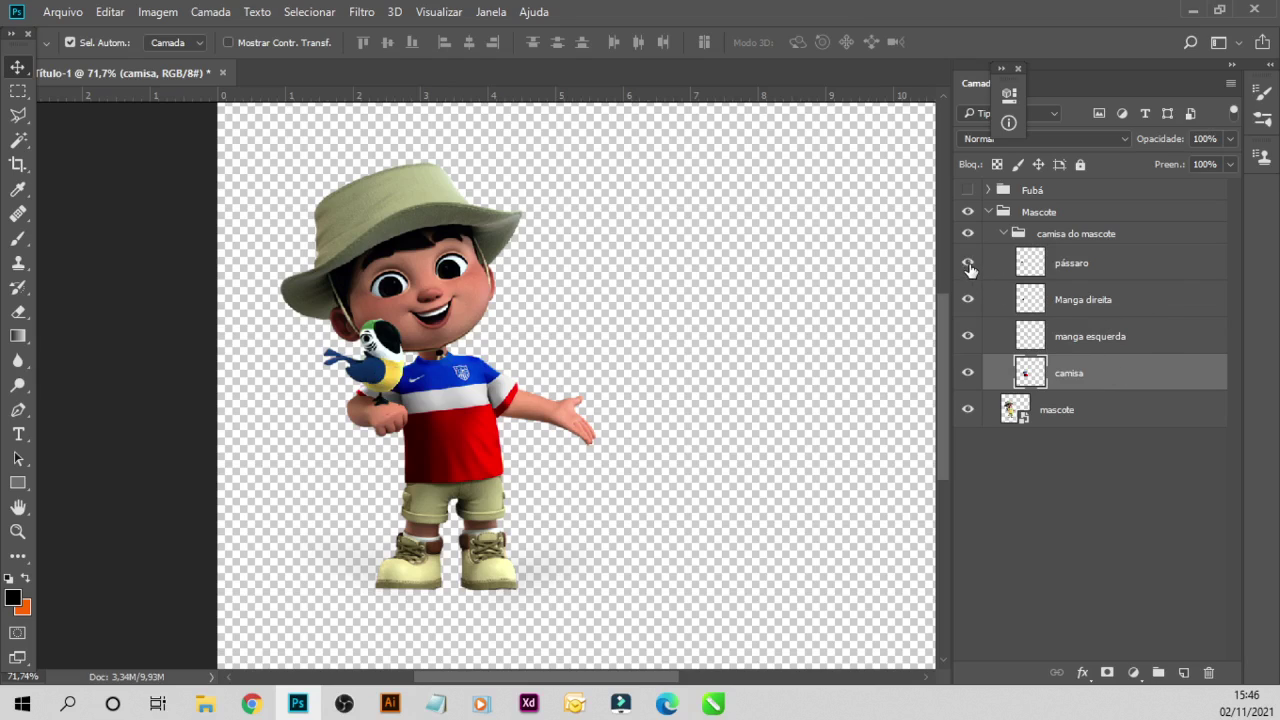
- Drag pássaro above the camisa do mascote group, then collapse that group and open its layer menu
click(1055, 300)
shift+click(1068, 378)
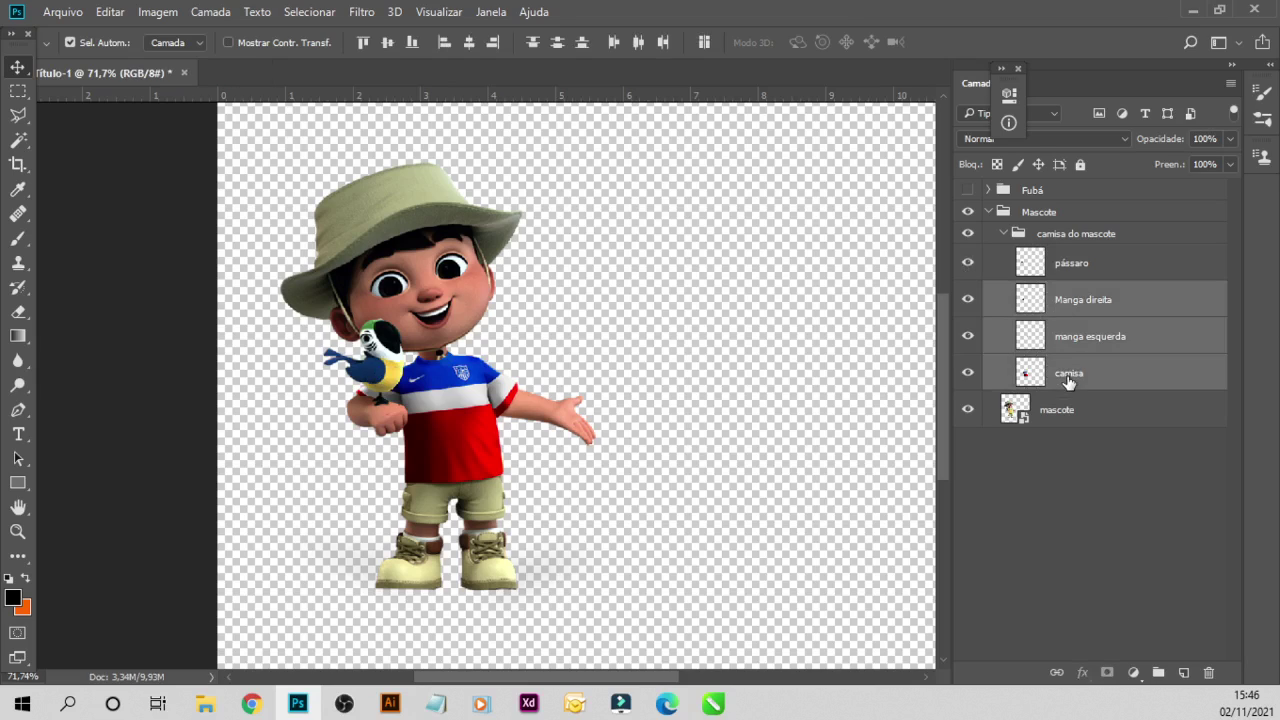
click(1028, 238)
drag(1038, 272, 1048, 220)
click(1003, 270)
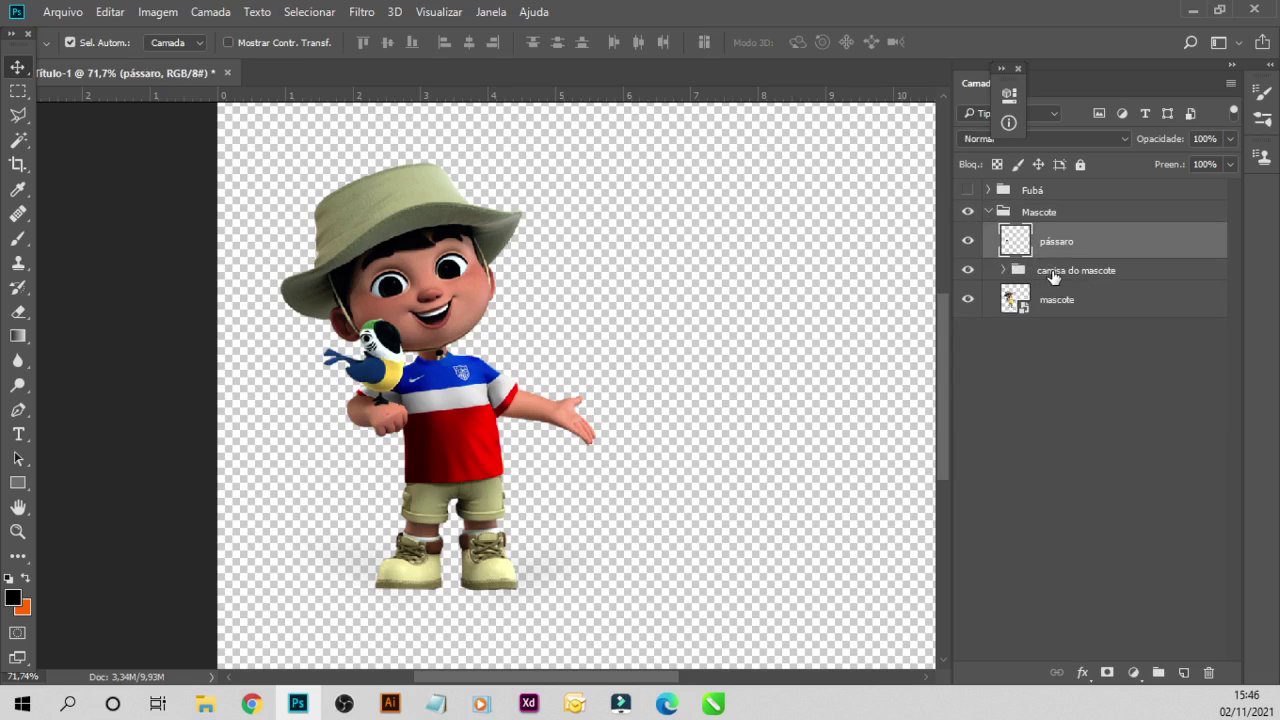
click(1053, 277)
right_click(1051, 270)
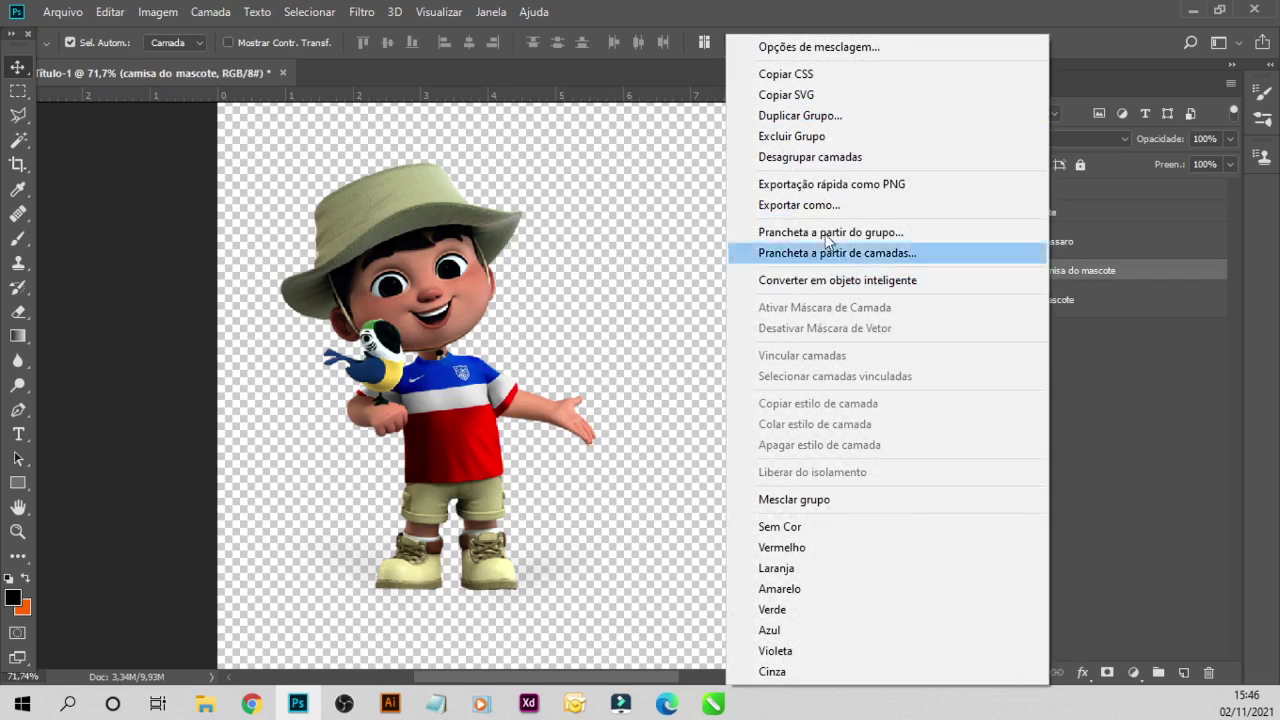
- Convert the 'camisa do mascote' group to a smart object and apply Brilho/Contraste -24, 3
click(838, 282)
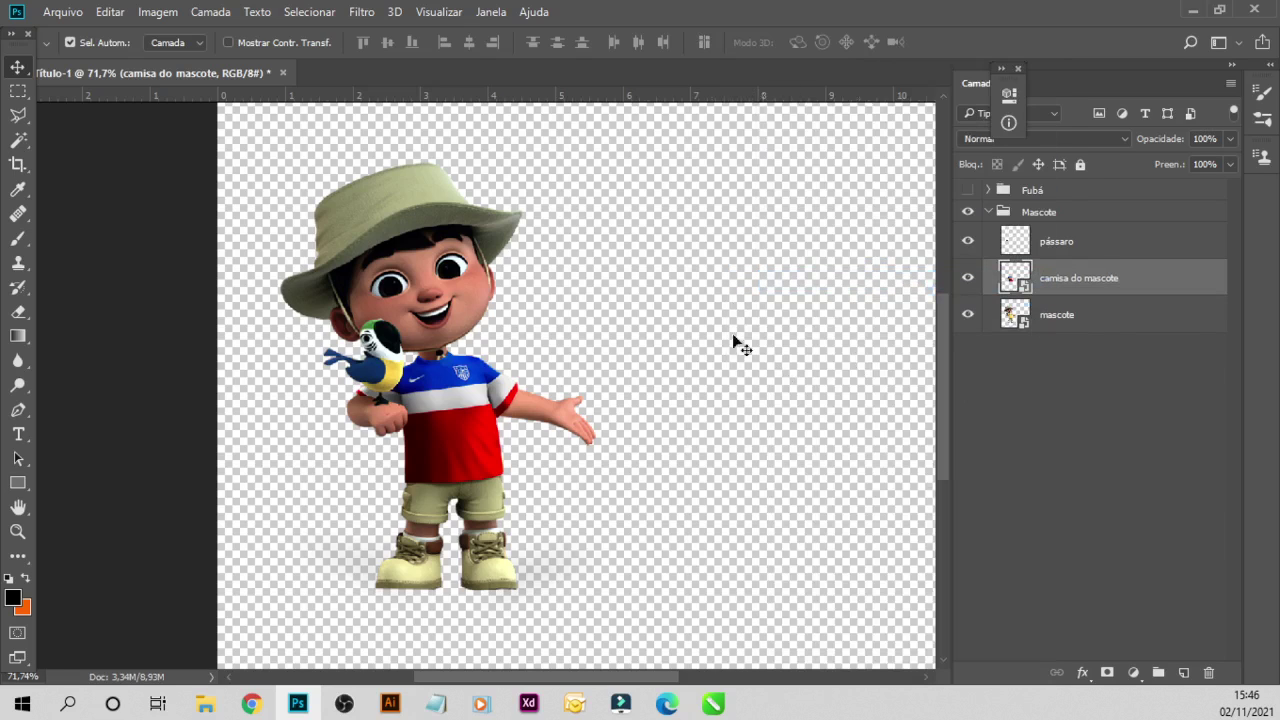
click(158, 12)
mouse_move(168, 60)
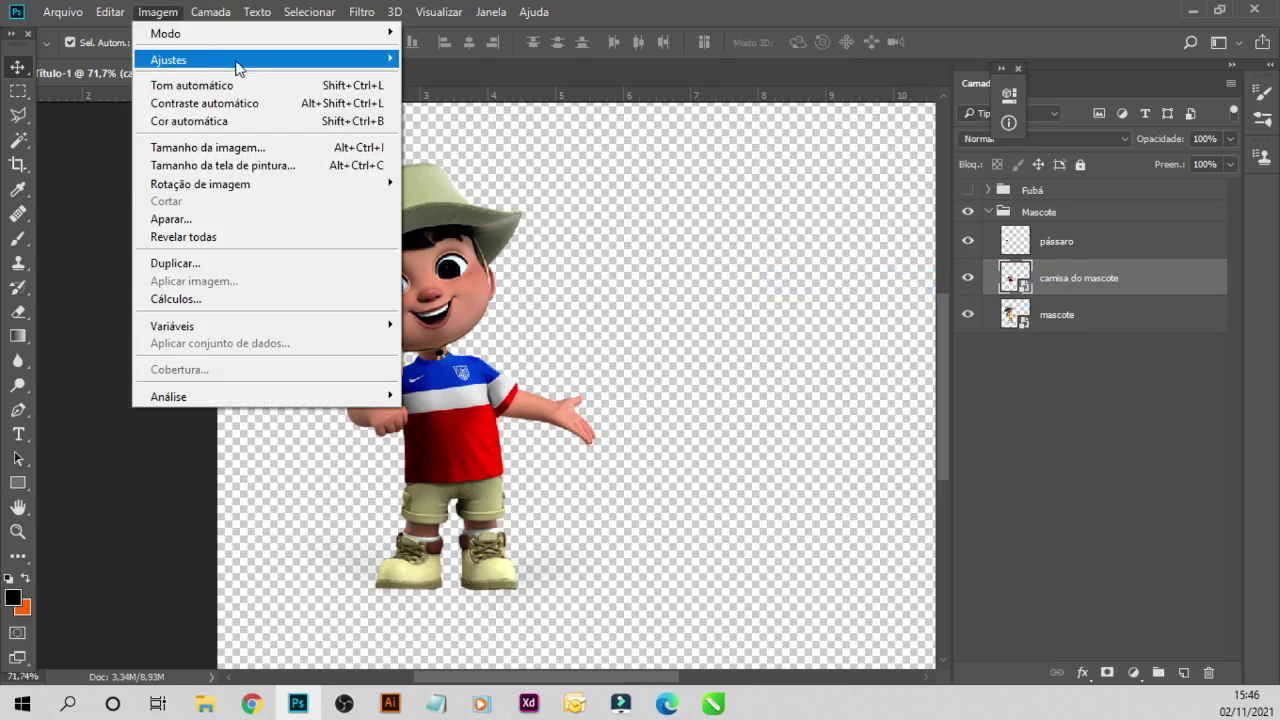
click(473, 62)
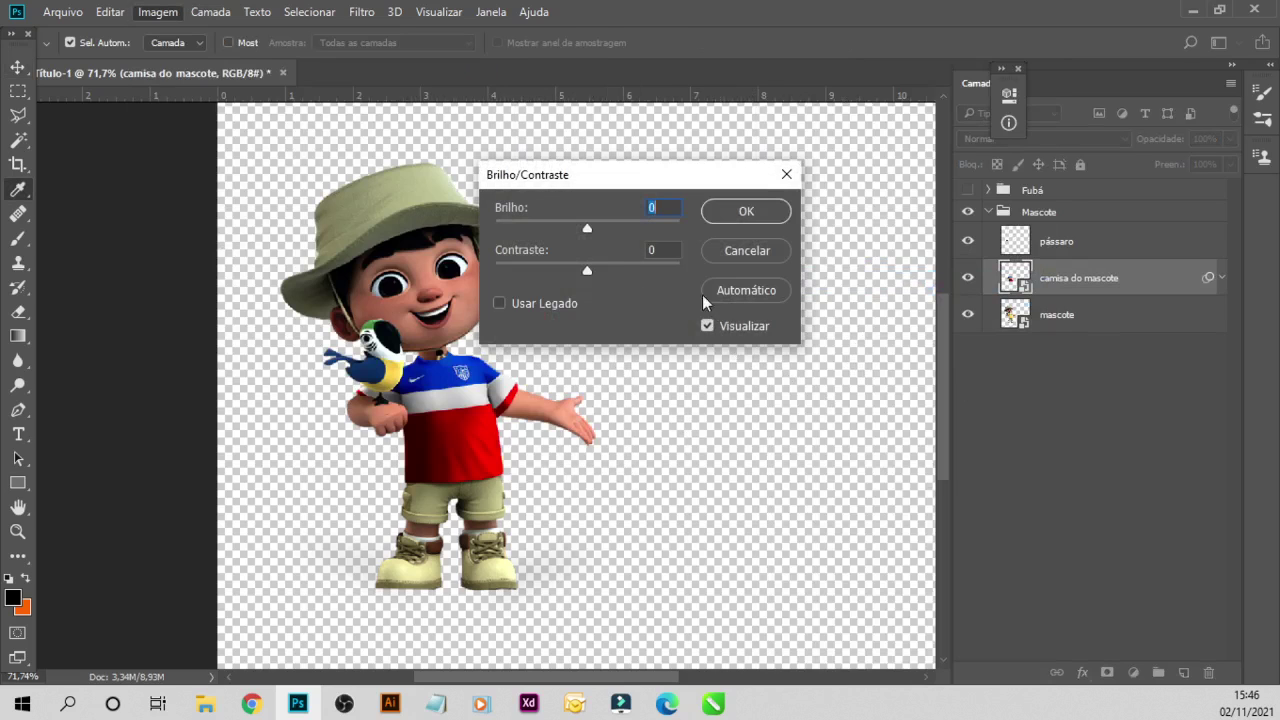
drag(588, 230, 572, 228)
mouse_move(586, 272)
mouse_down()
mouse_move(621, 274)
mouse_move(589, 276)
mouse_up()
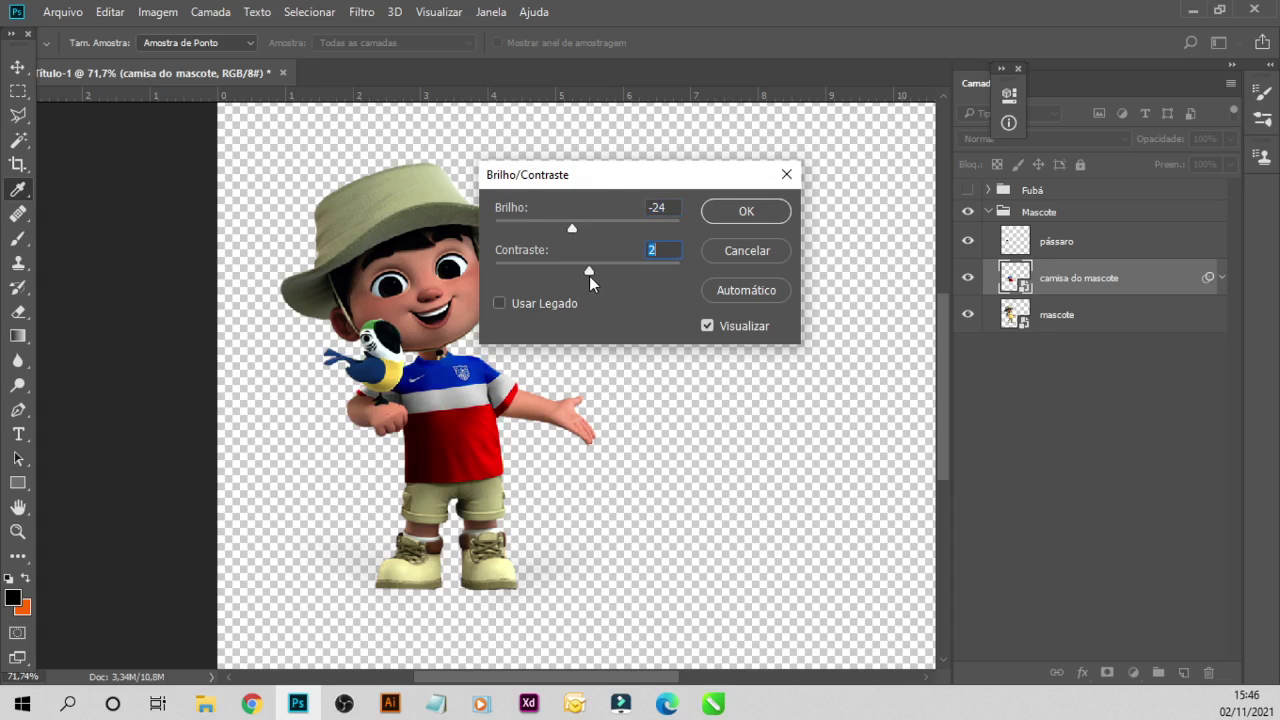
click(746, 211)
- Add a Vibratilidade smart filter with vibrance -13 and saturation +3
click(158, 11)
mouse_move(168, 60)
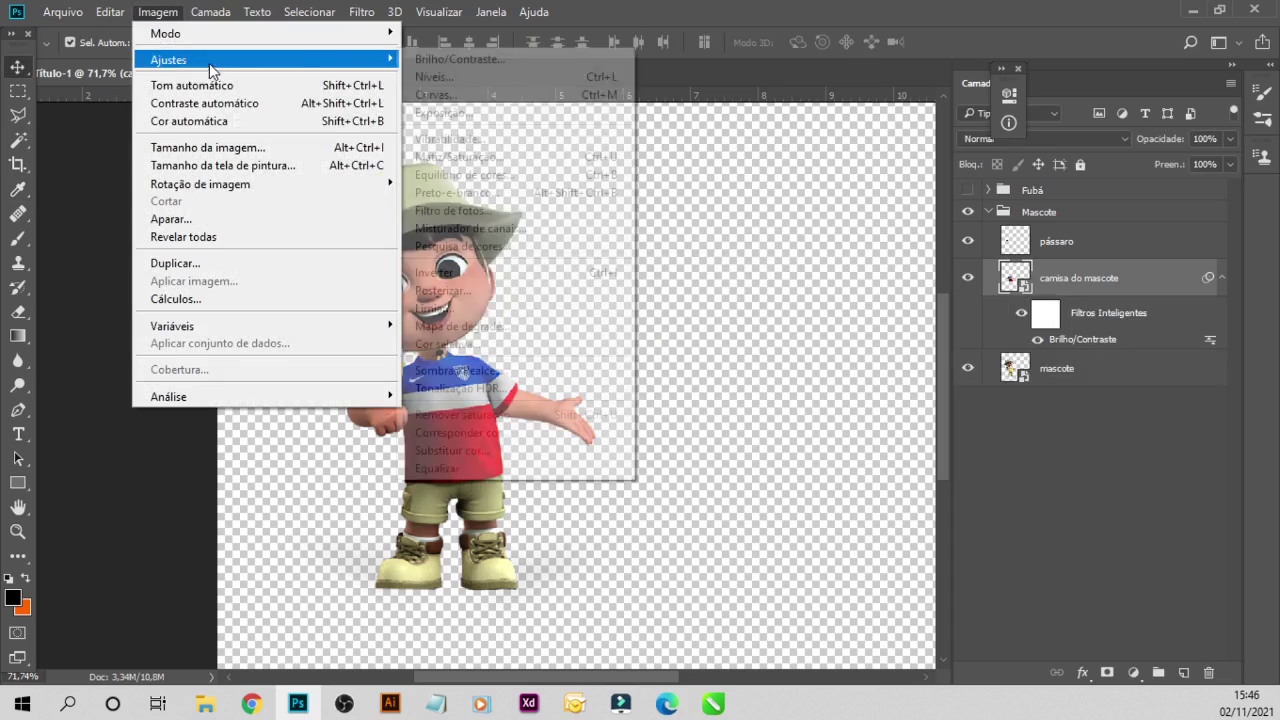
click(457, 140)
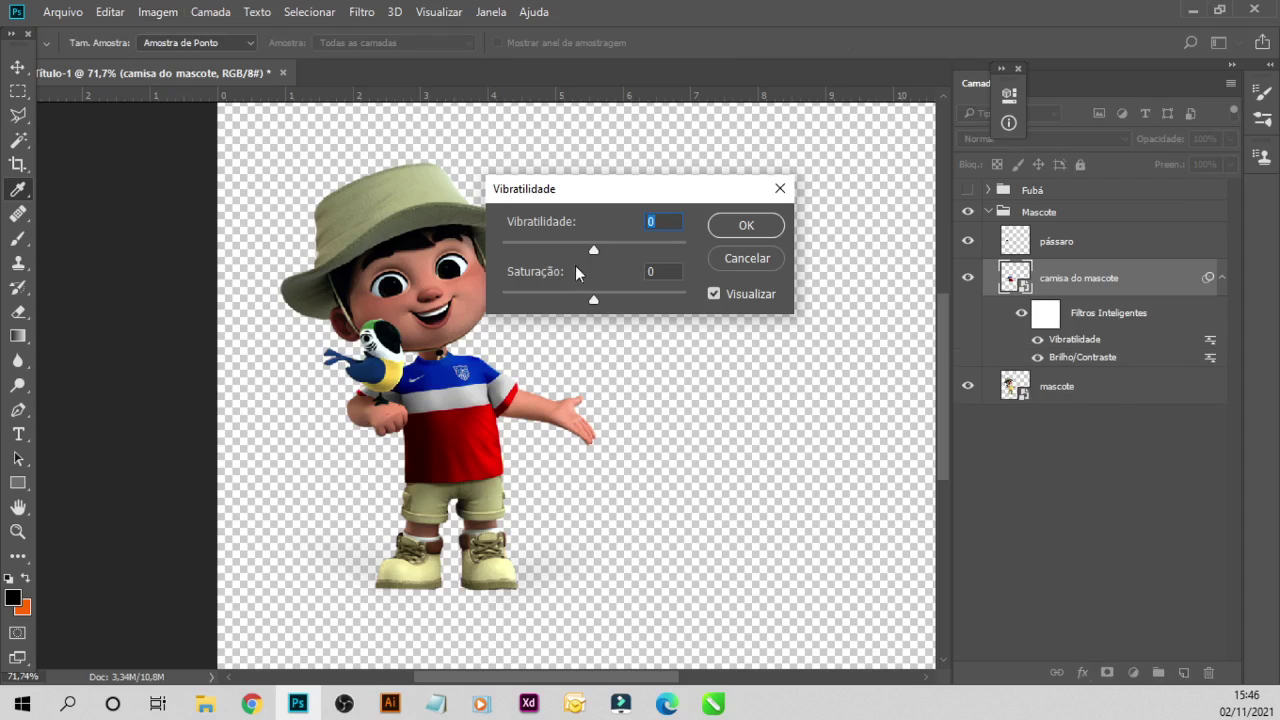
drag(594, 249, 587, 246)
mouse_move(596, 300)
mouse_down()
mouse_move(620, 300)
mouse_move(589, 309)
mouse_move(596, 300)
mouse_up()
drag(586, 248, 577, 247)
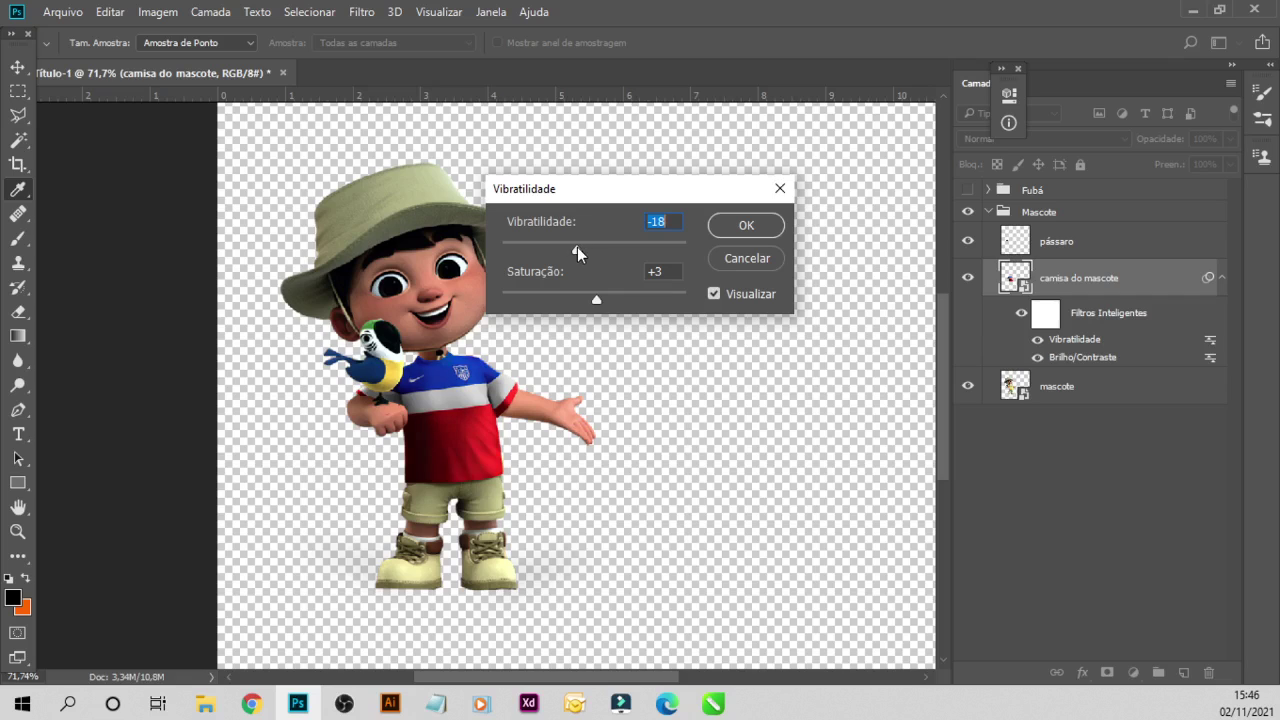
click(749, 224)
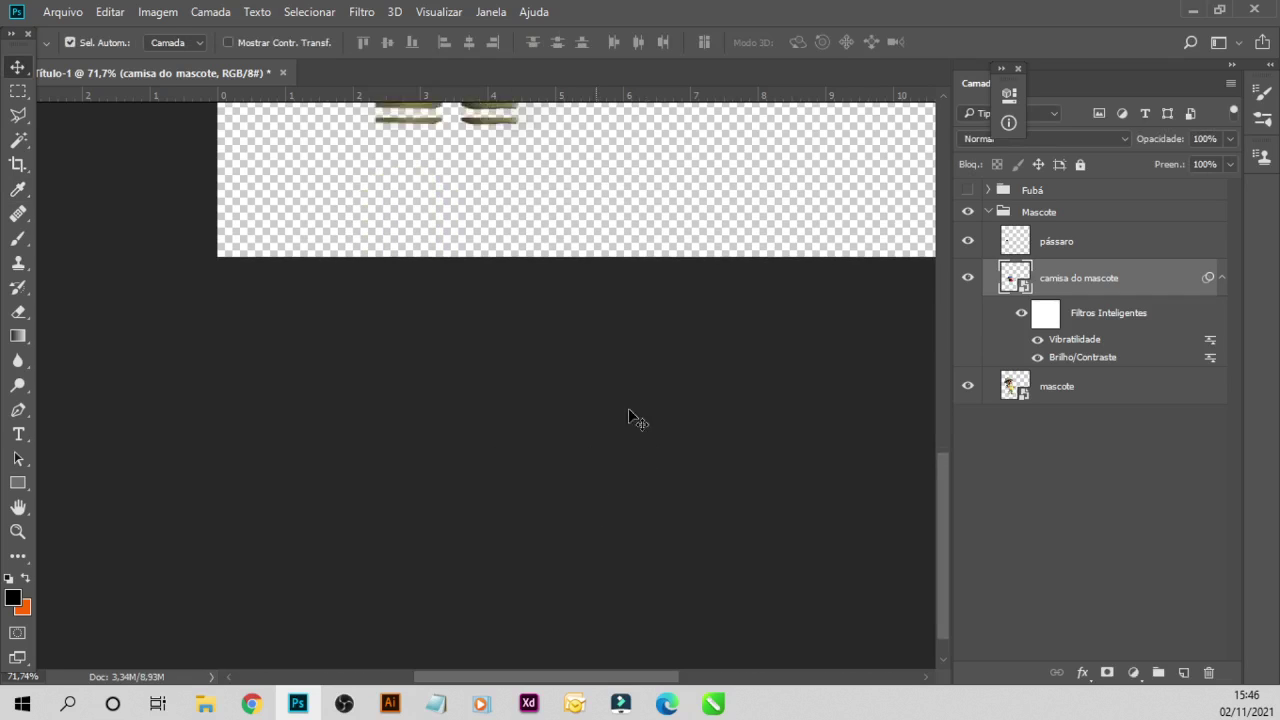
- Show the Fubá dog, shrink it to about 80%, and move it left closer to the boy
click(988, 211)
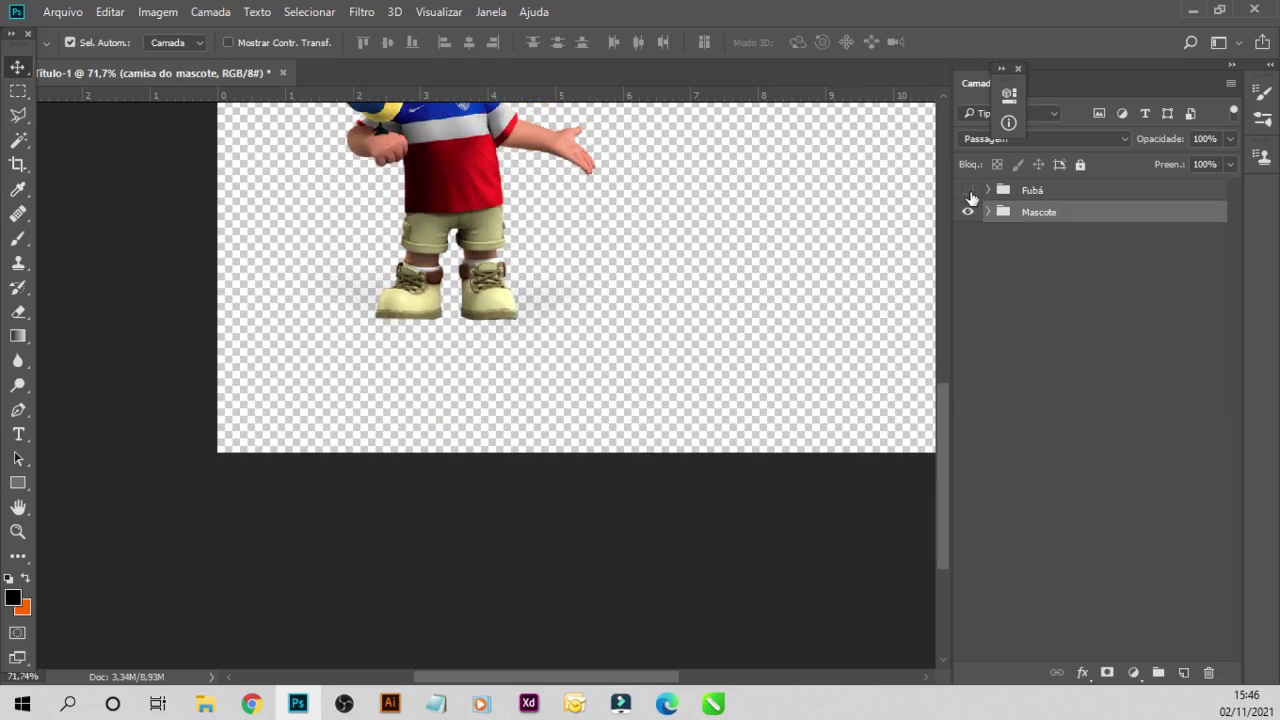
click(967, 190)
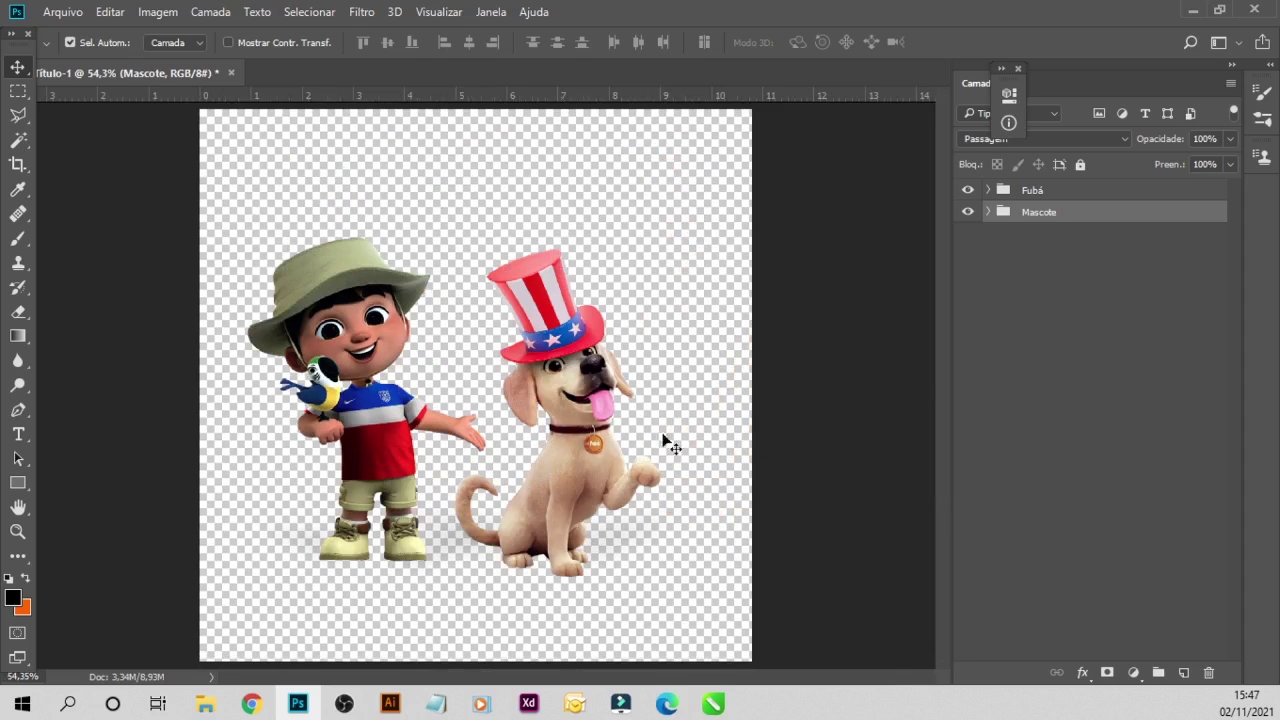
click(1055, 190)
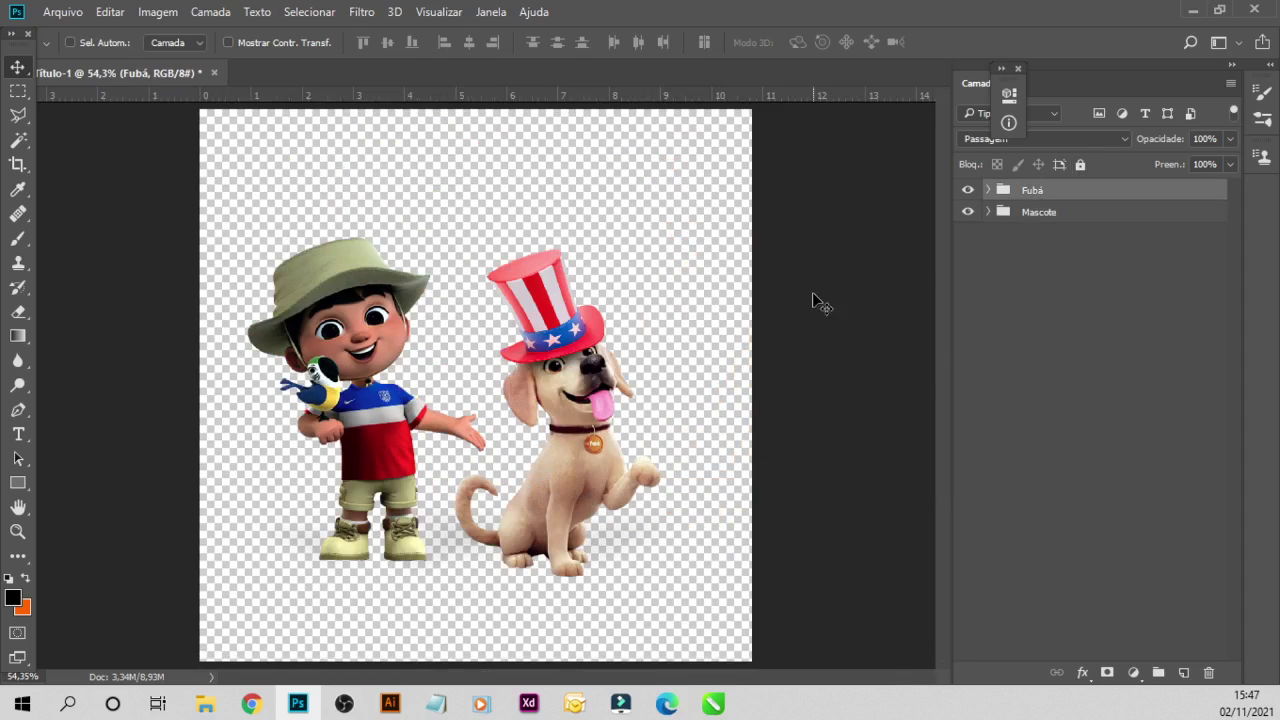
key(ctrl+t)
mouse_move(695, 251)
mouse_down()
mouse_move(636, 294)
mouse_move(623, 323)
mouse_up()
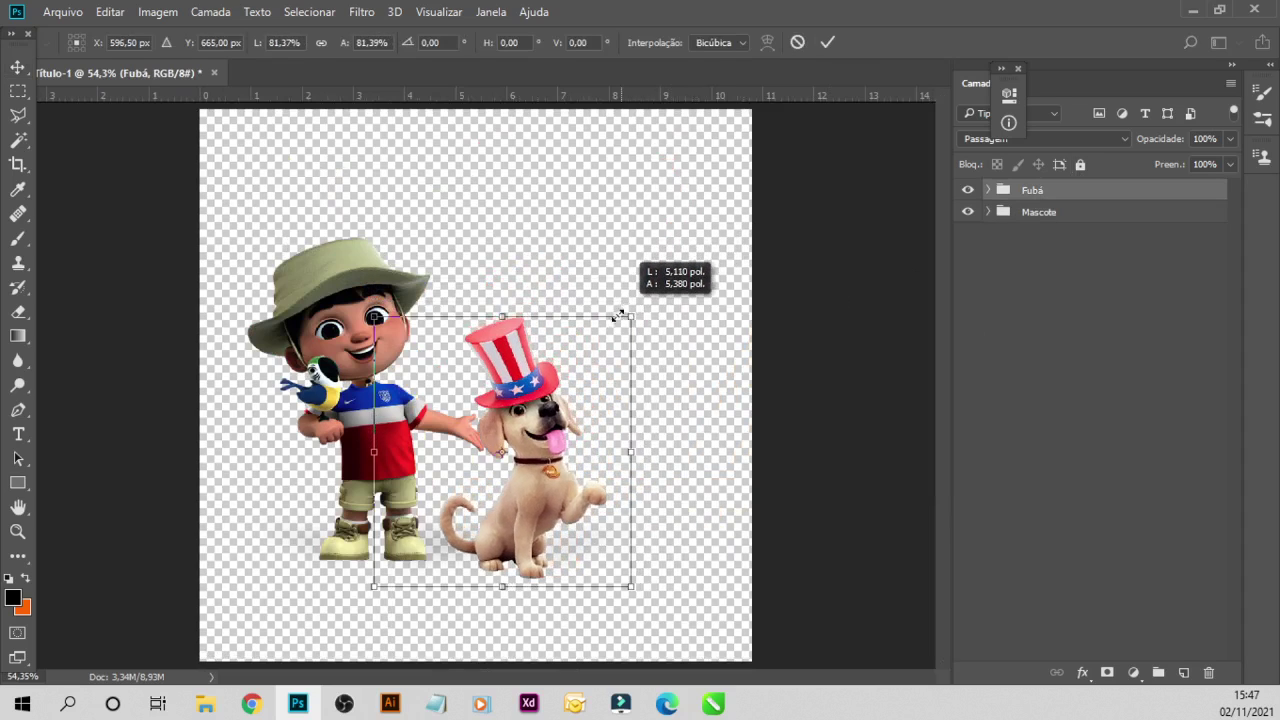
drag(542, 472, 503, 485)
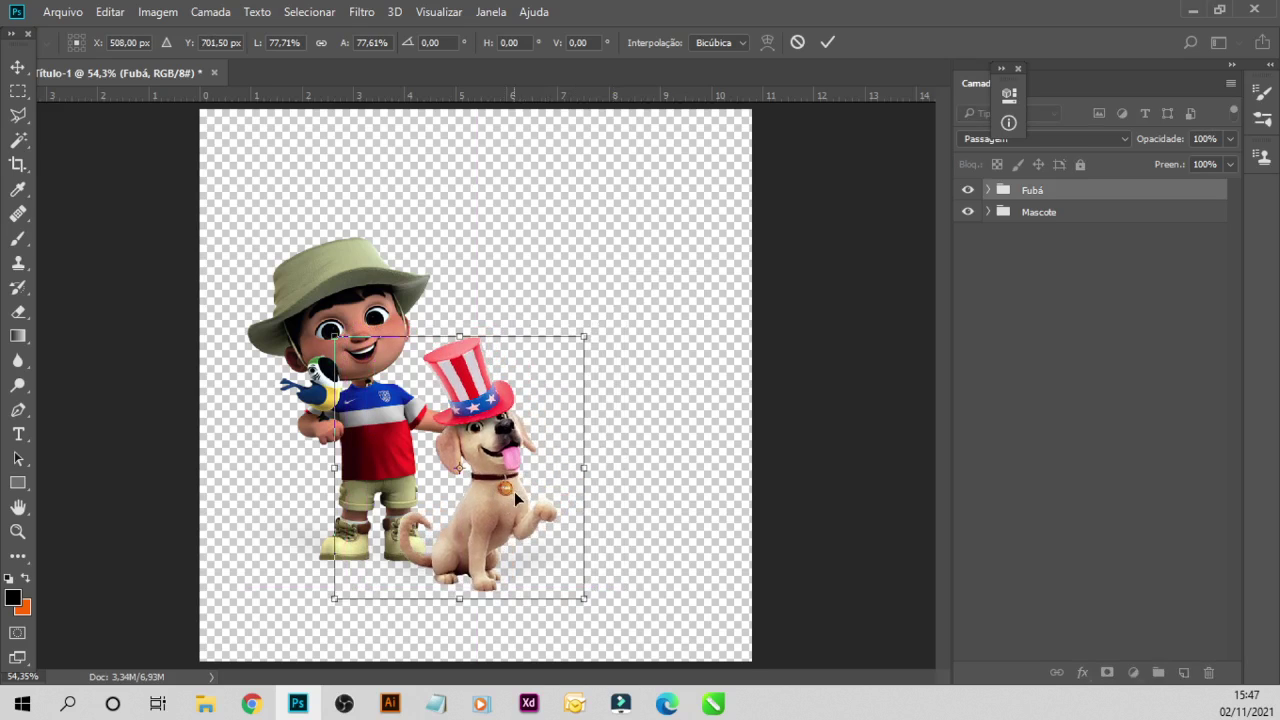
key(Return)
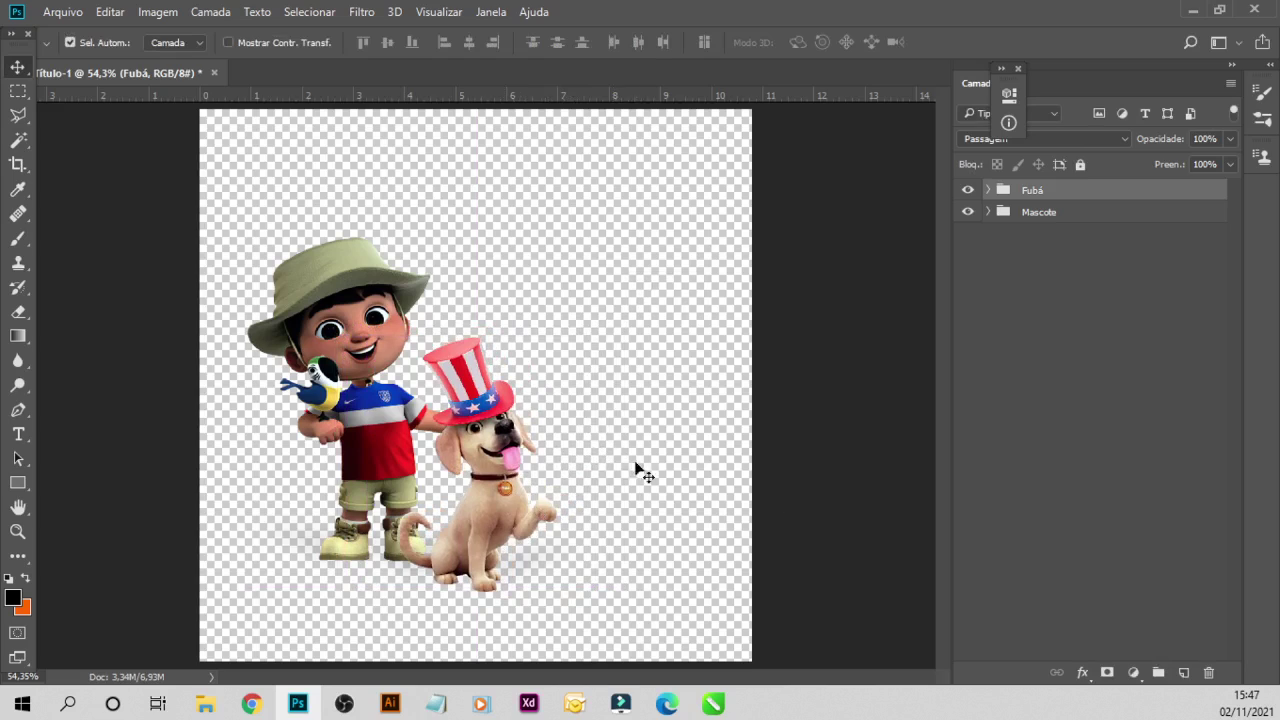
- Link Fubá and Mascote, move them up and right, and scale the pair to about 96%
shift+click(1046, 214)
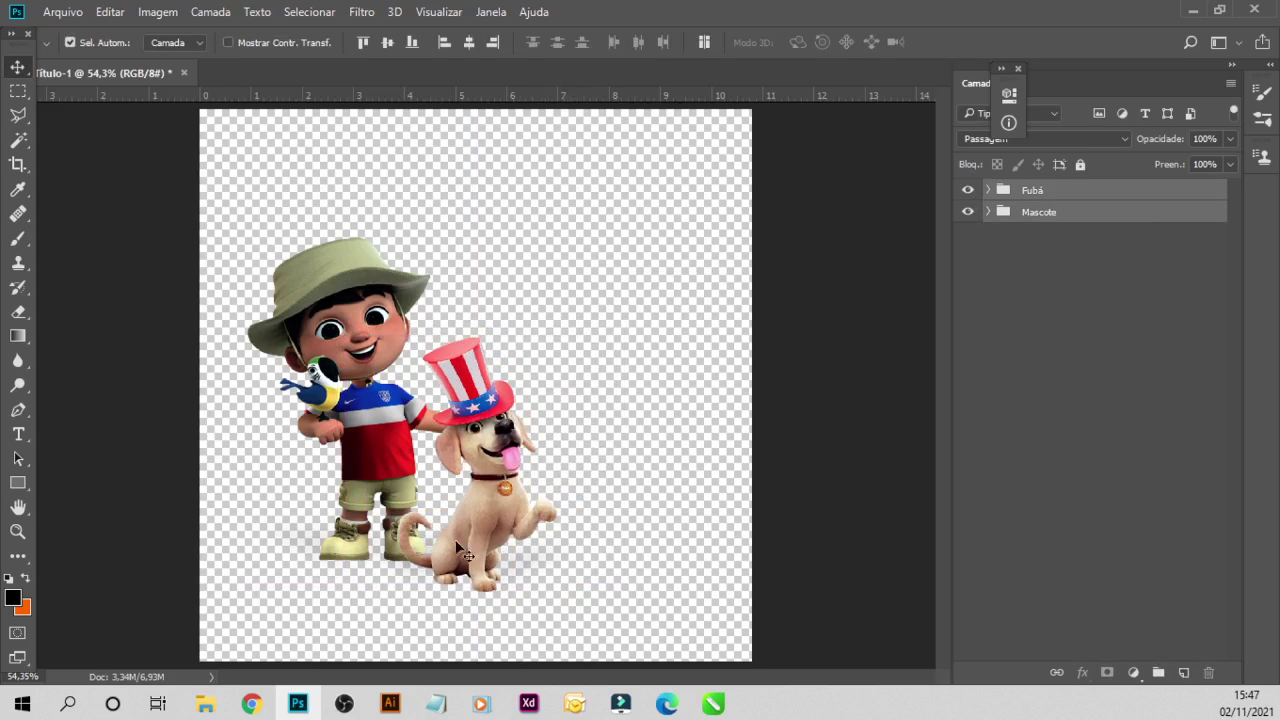
click(1056, 672)
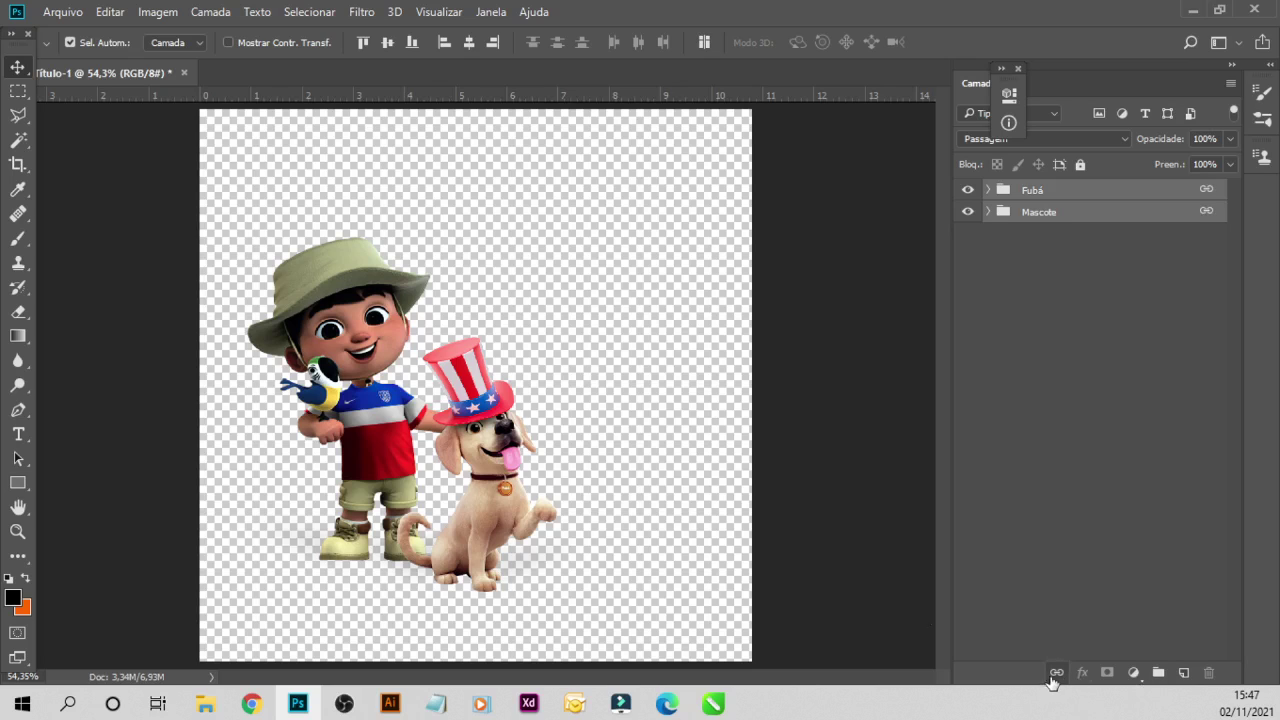
drag(491, 451, 552, 421)
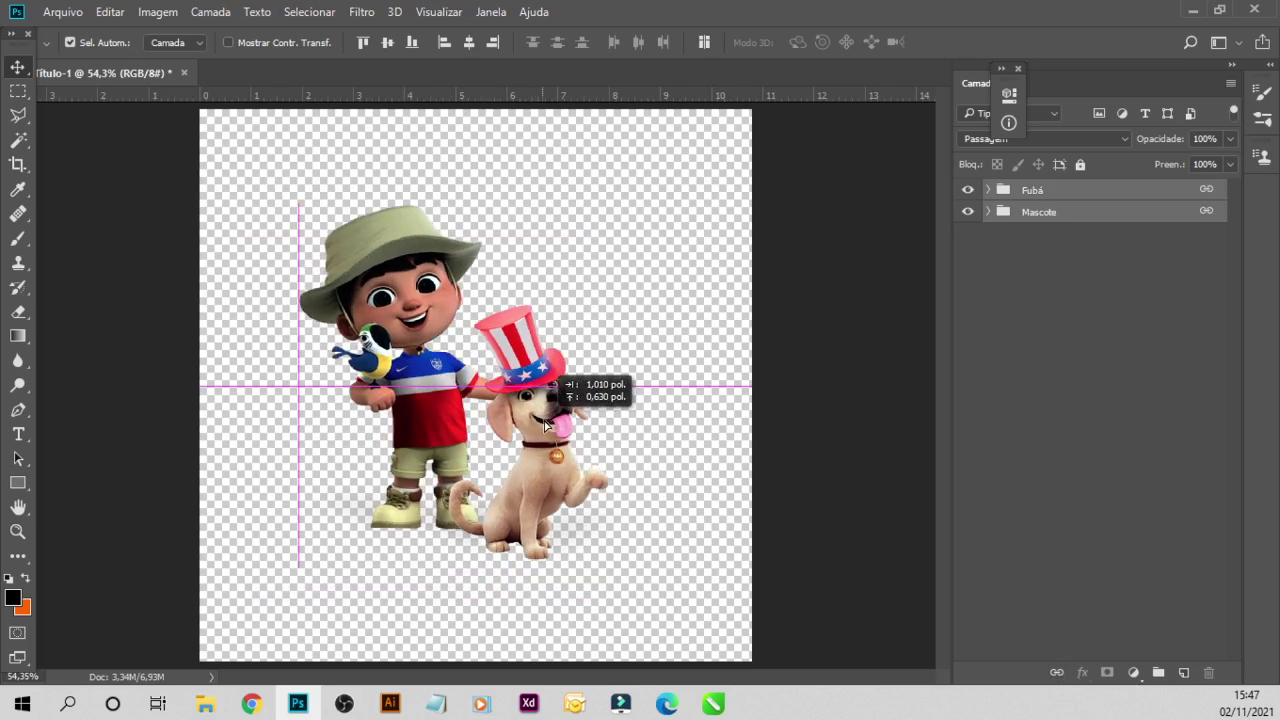
key(ctrl+t)
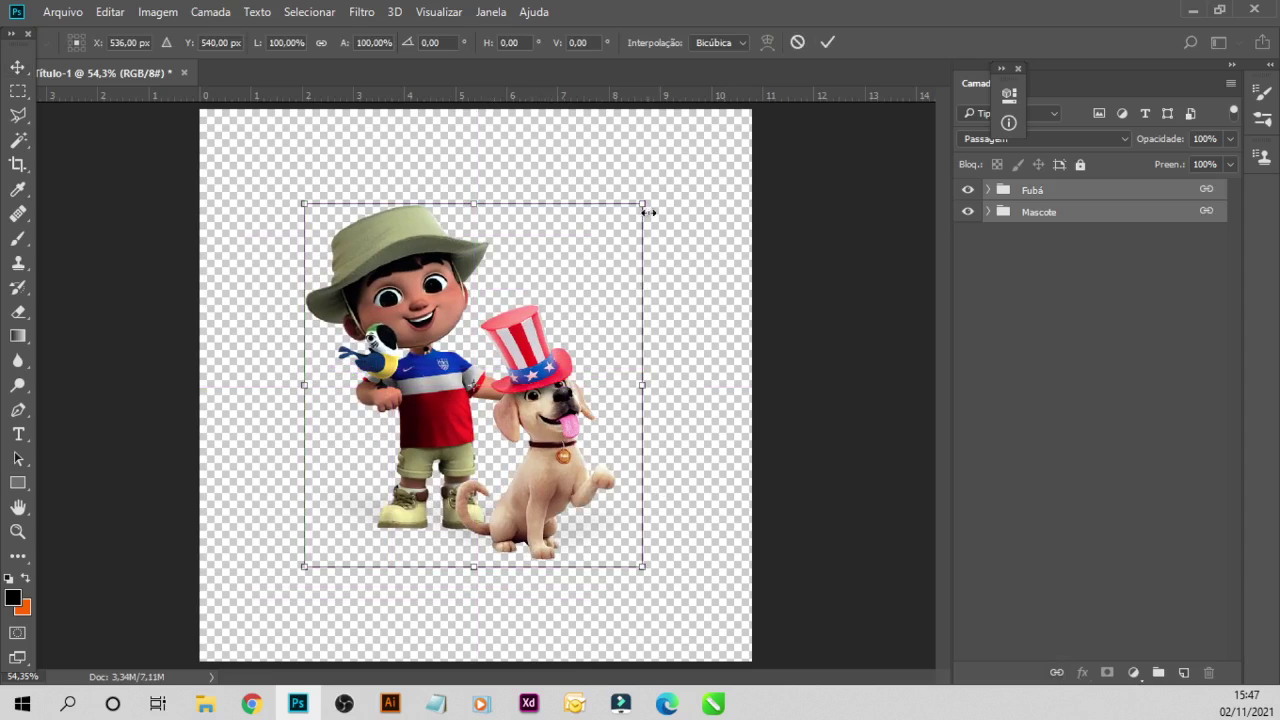
drag(645, 207, 630, 219)
drag(538, 412, 548, 405)
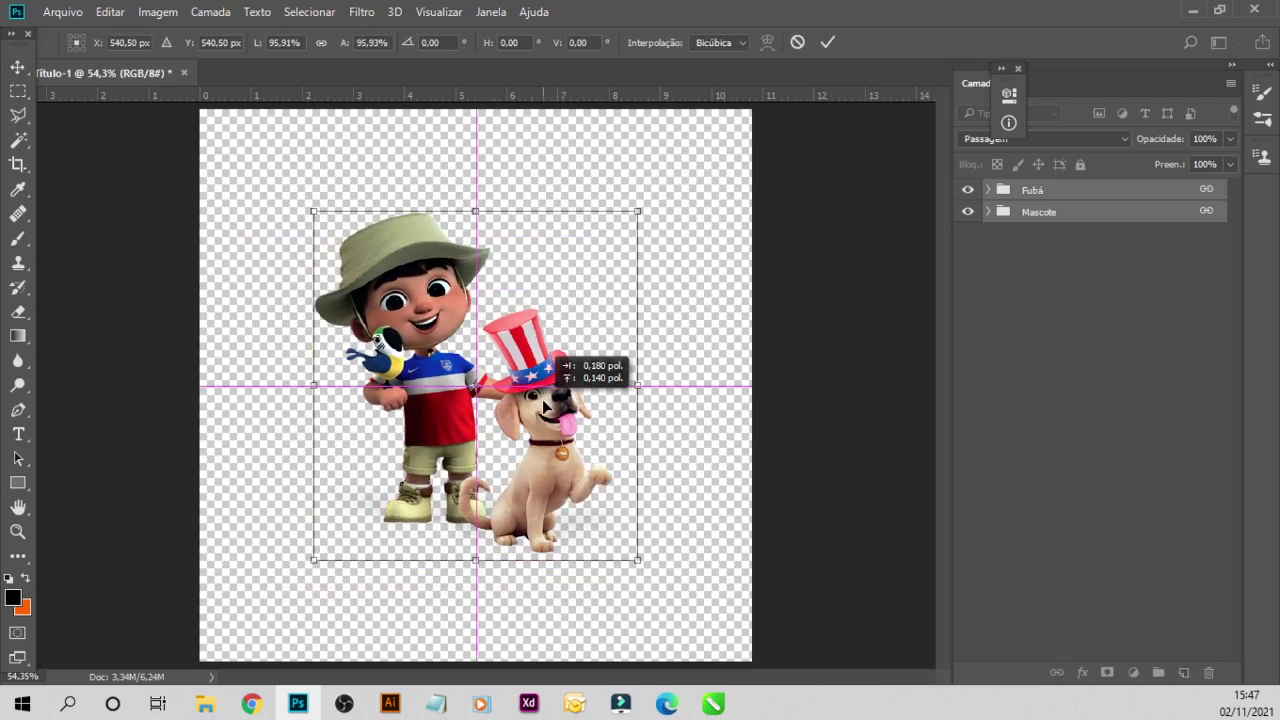
key(Return)
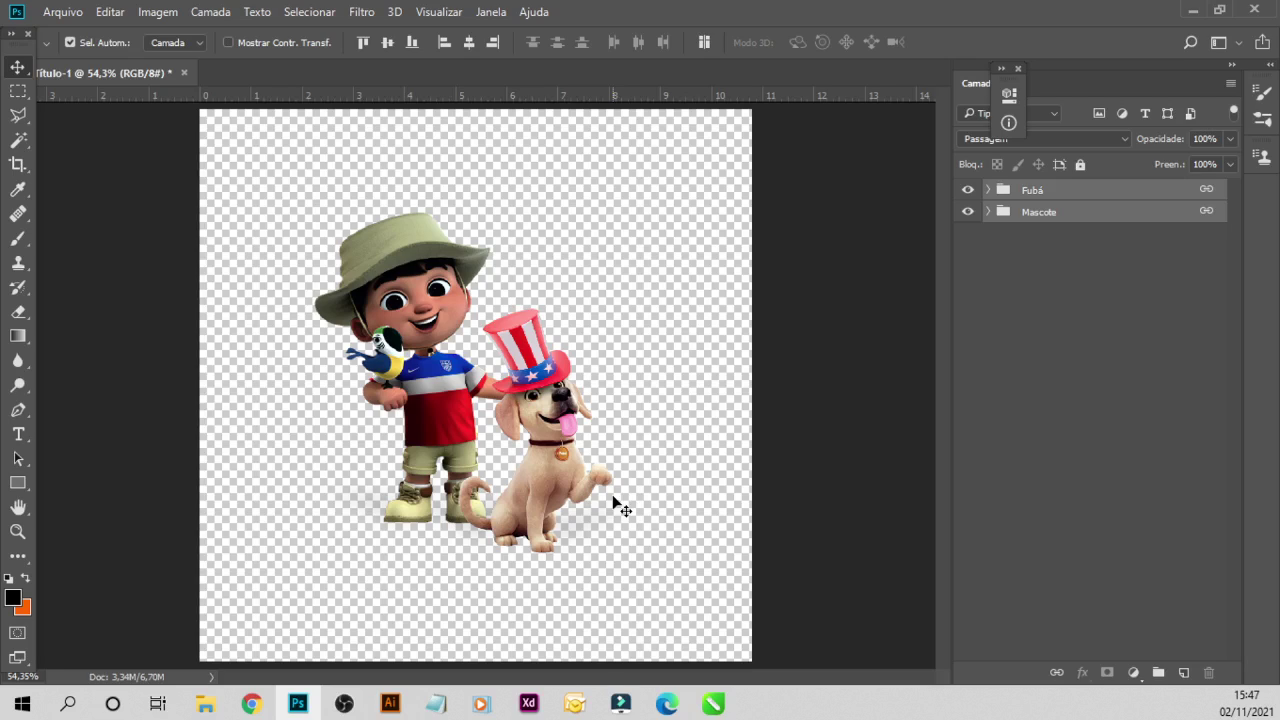
- Unlink Fubá and Mascote, expand the Mascote group, and toggle the shirt layer to compare
click(1057, 675)
click(988, 212)
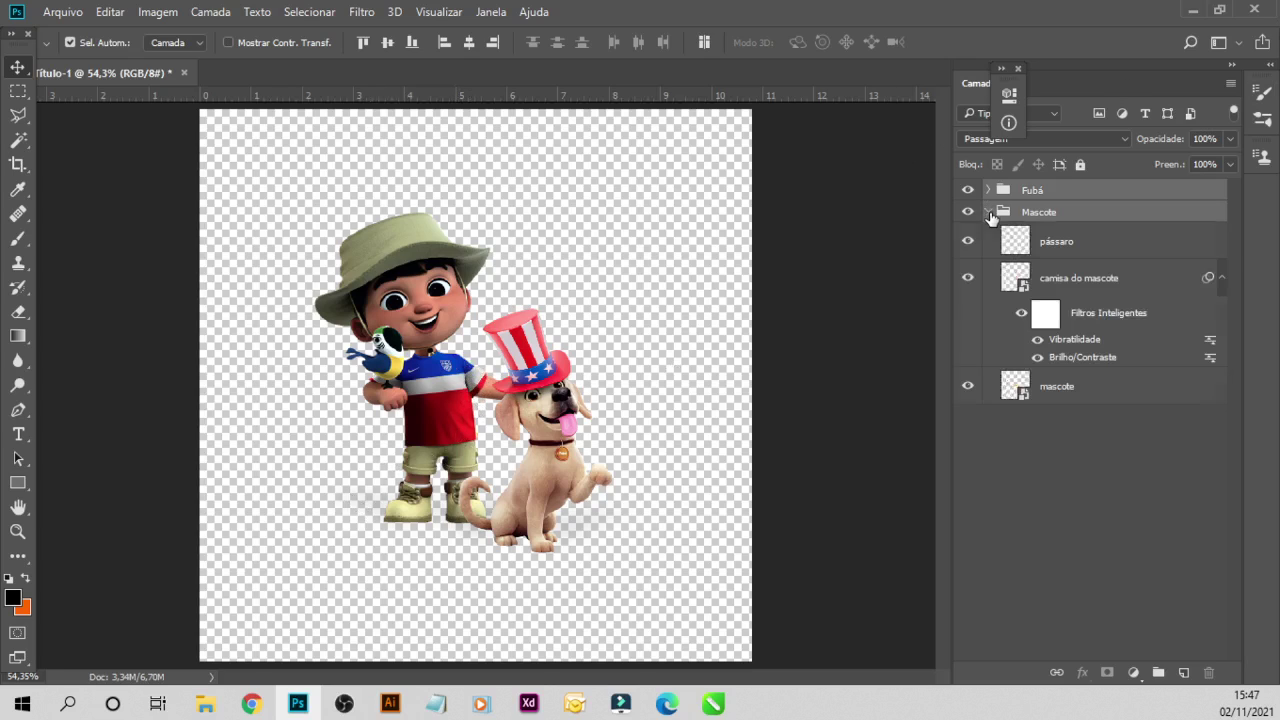
click(968, 279)
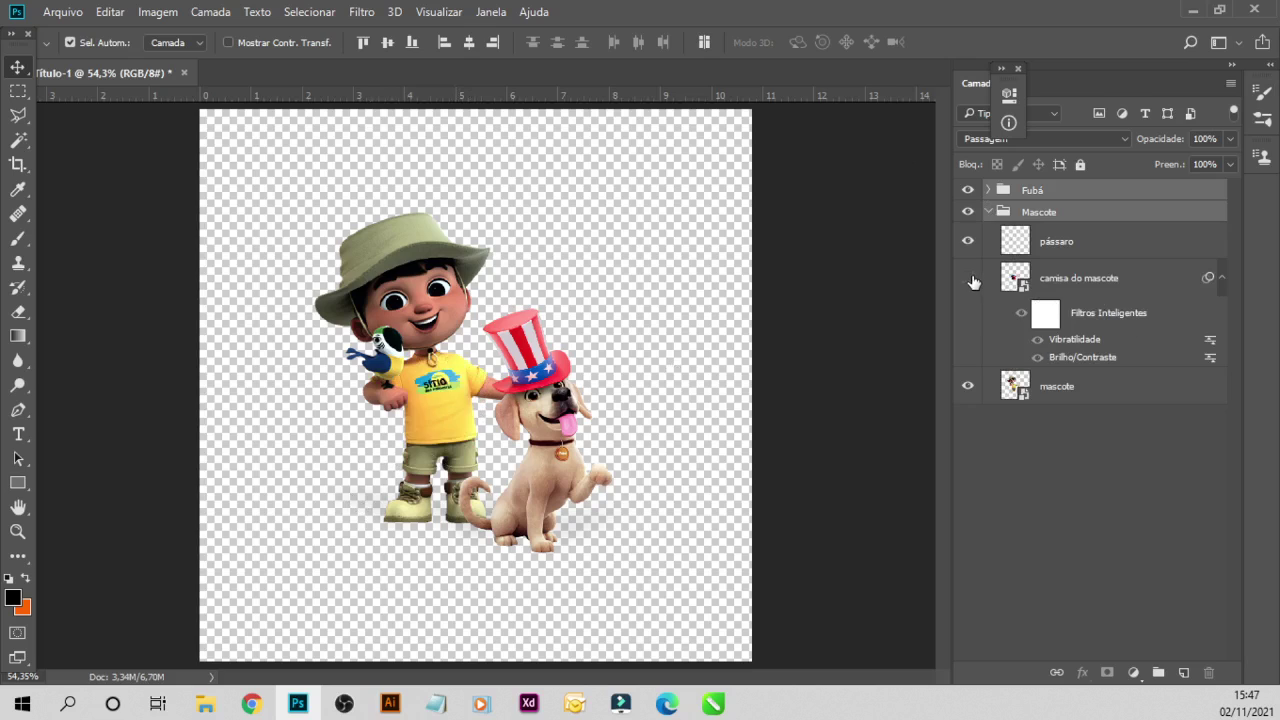
click(968, 279)
- Open the 'camisa do mascote' smart object without colour management and zoom in
double_click(1013, 281)
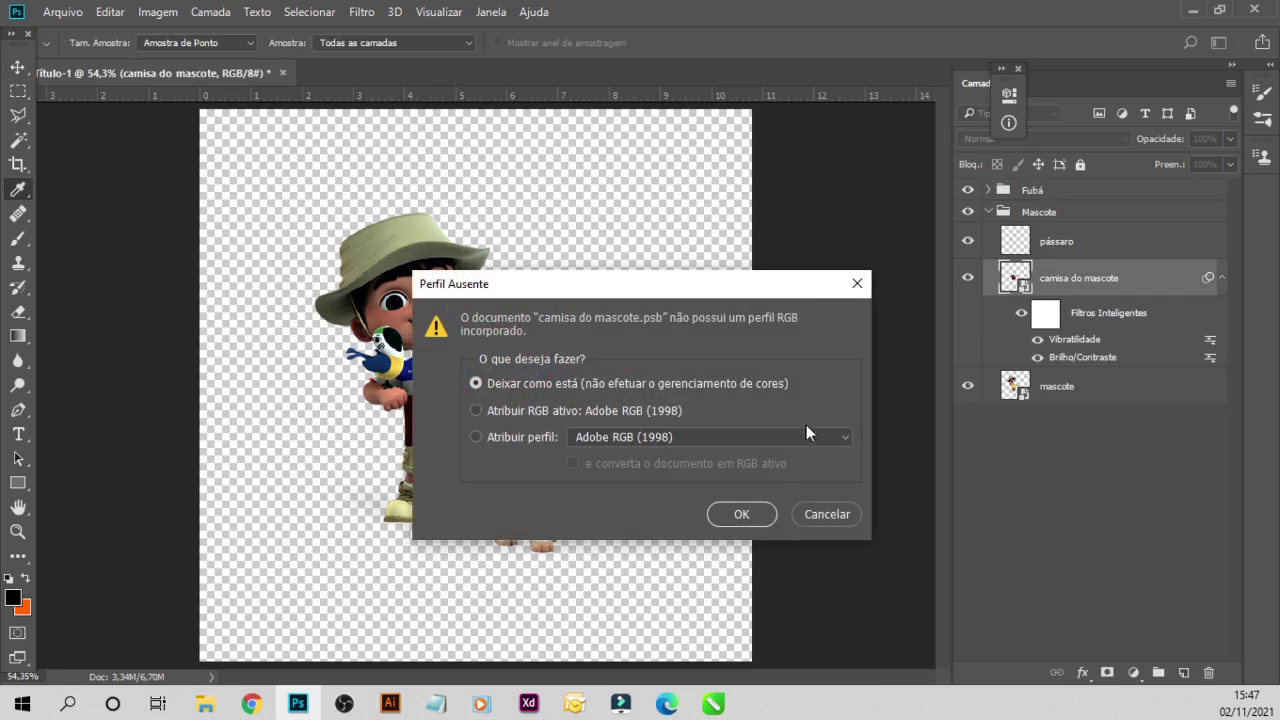
click(741, 514)
key(v)
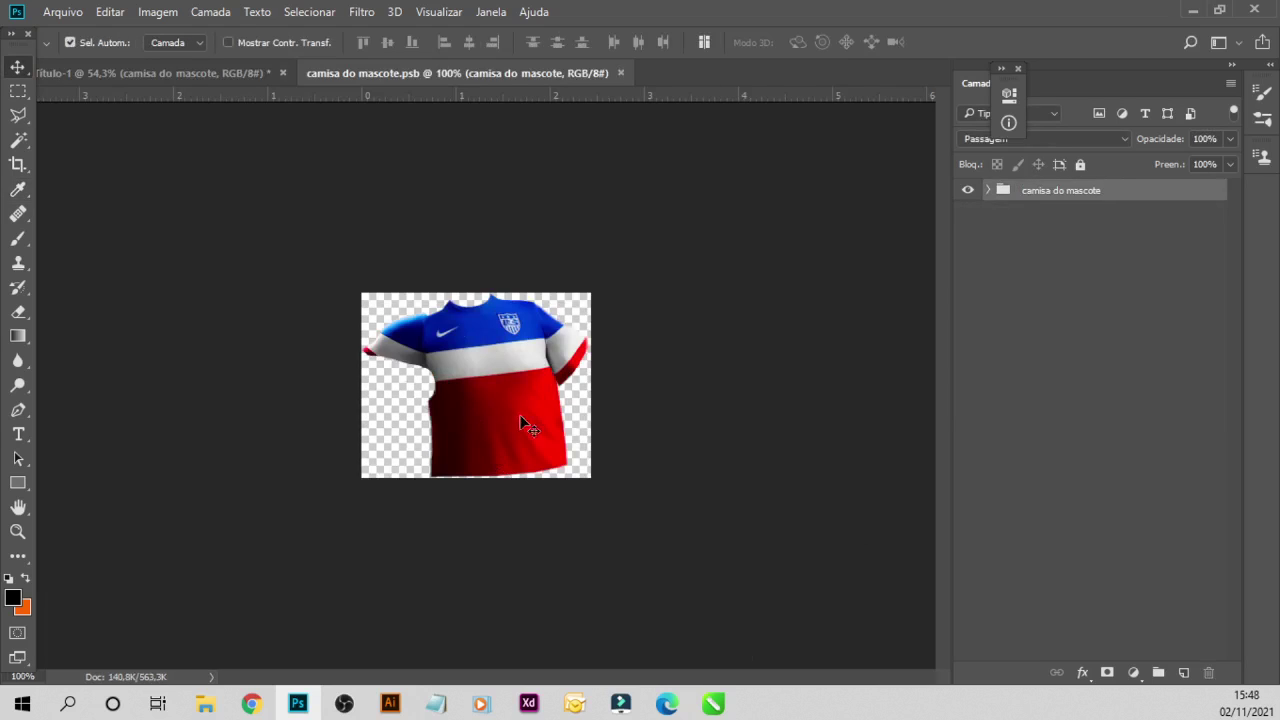
key(ctrl+plus)
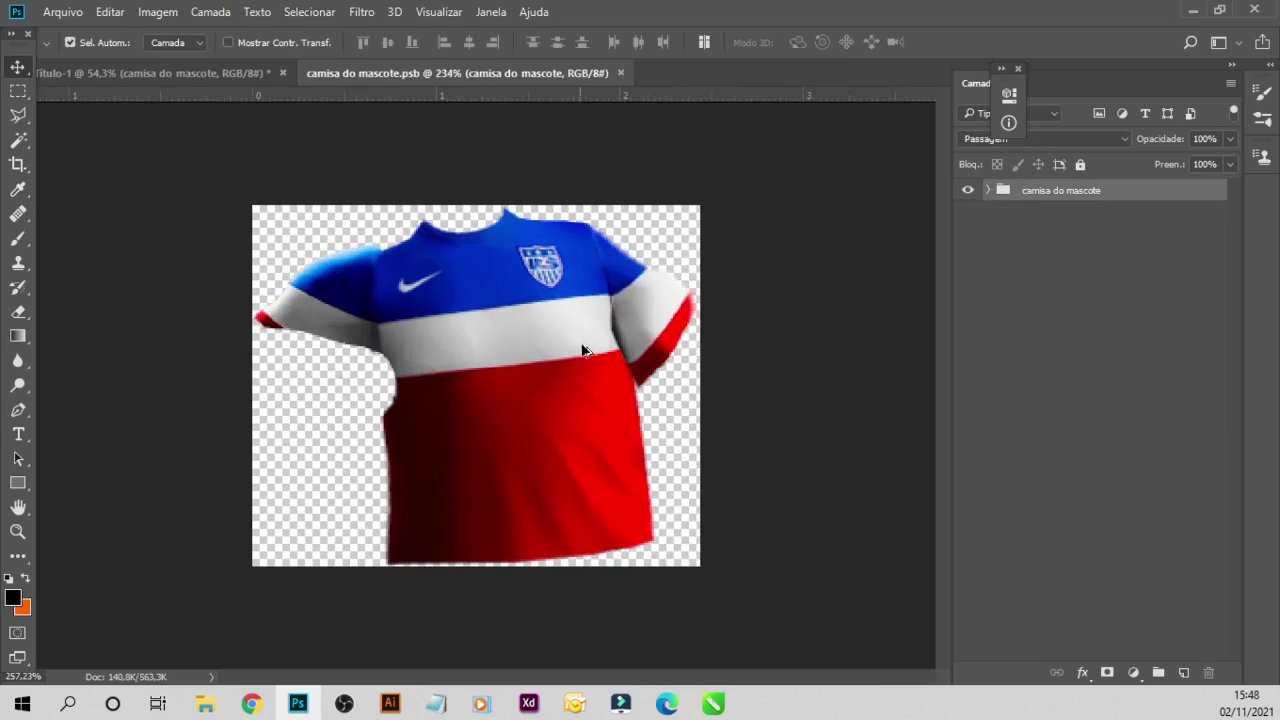
scroll(660, 262, up, 2)
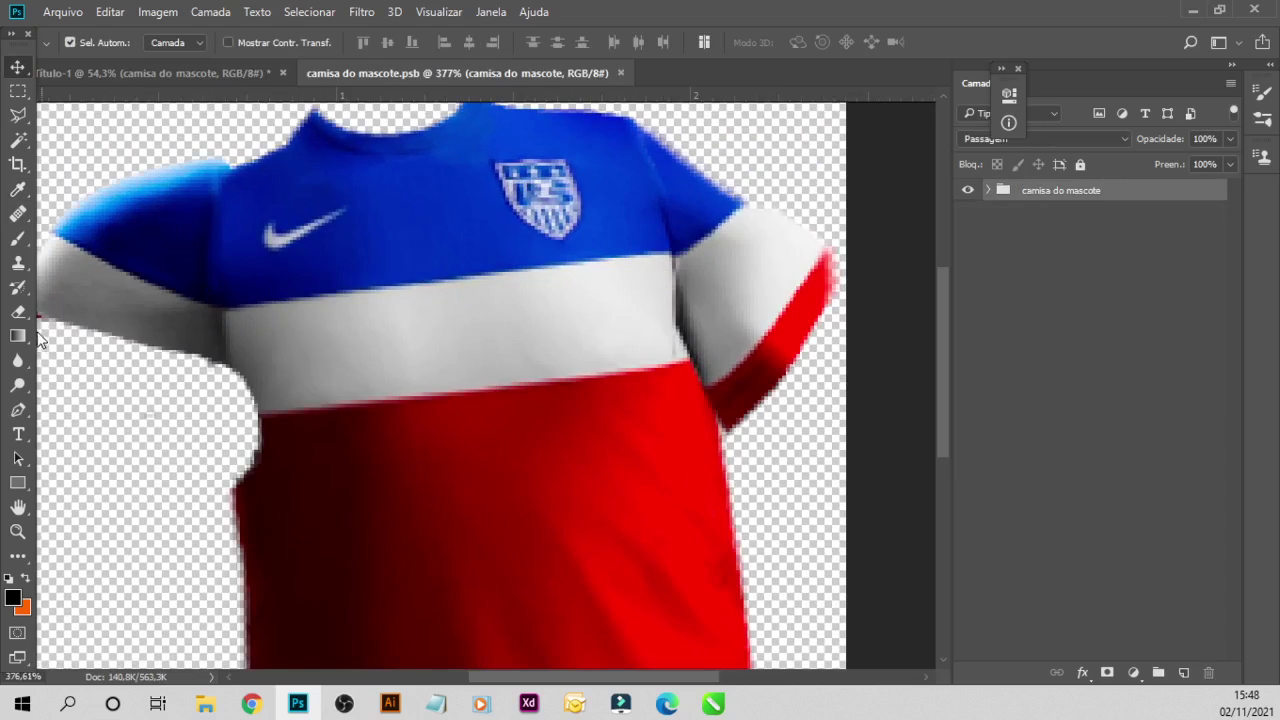
- Try erasing the dark seam between body and manga esquerda with a size 7 eraser, then undo it
click(18, 311)
click(987, 190)
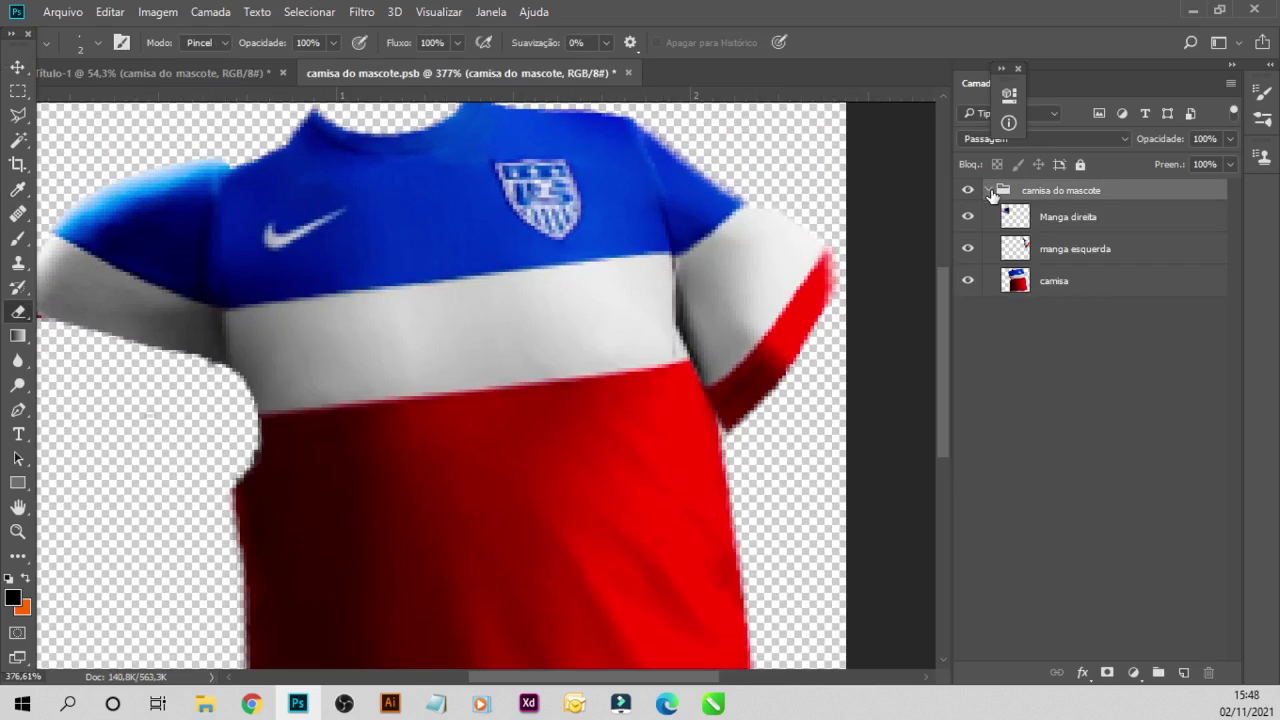
click(968, 250)
click(968, 252)
click(1050, 250)
key(ctrl+t)
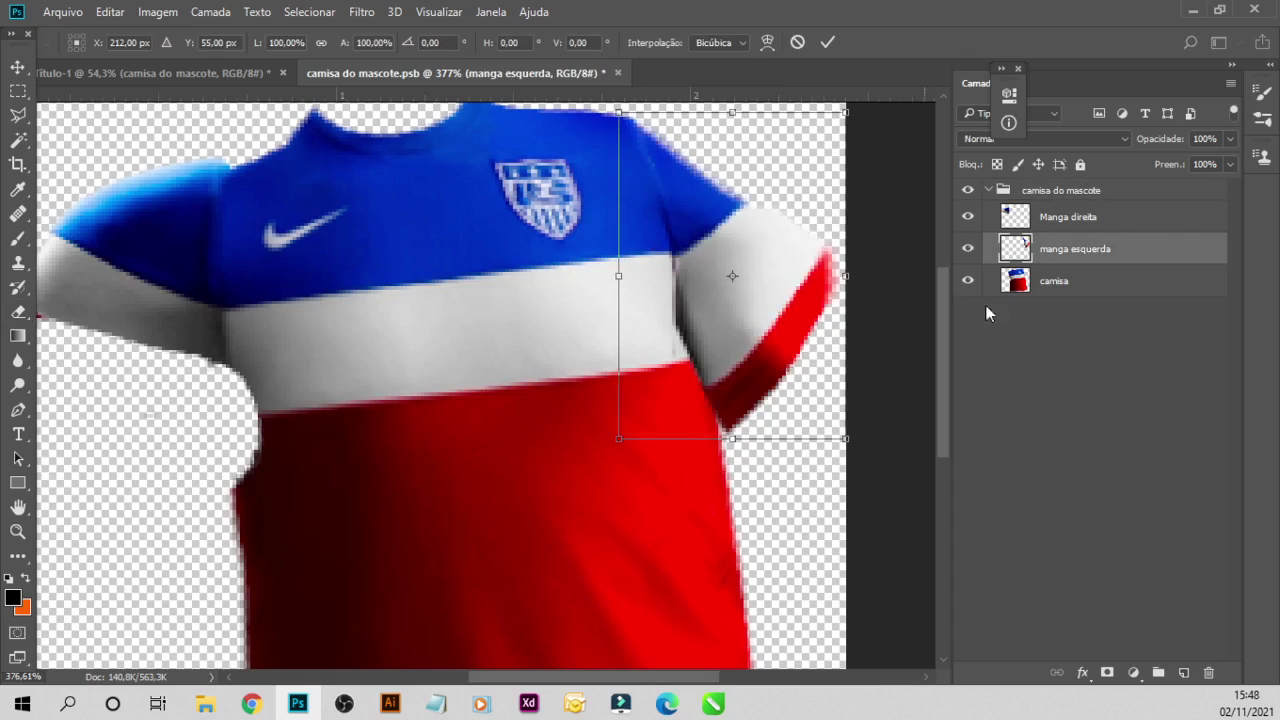
key(e)
click(17, 287)
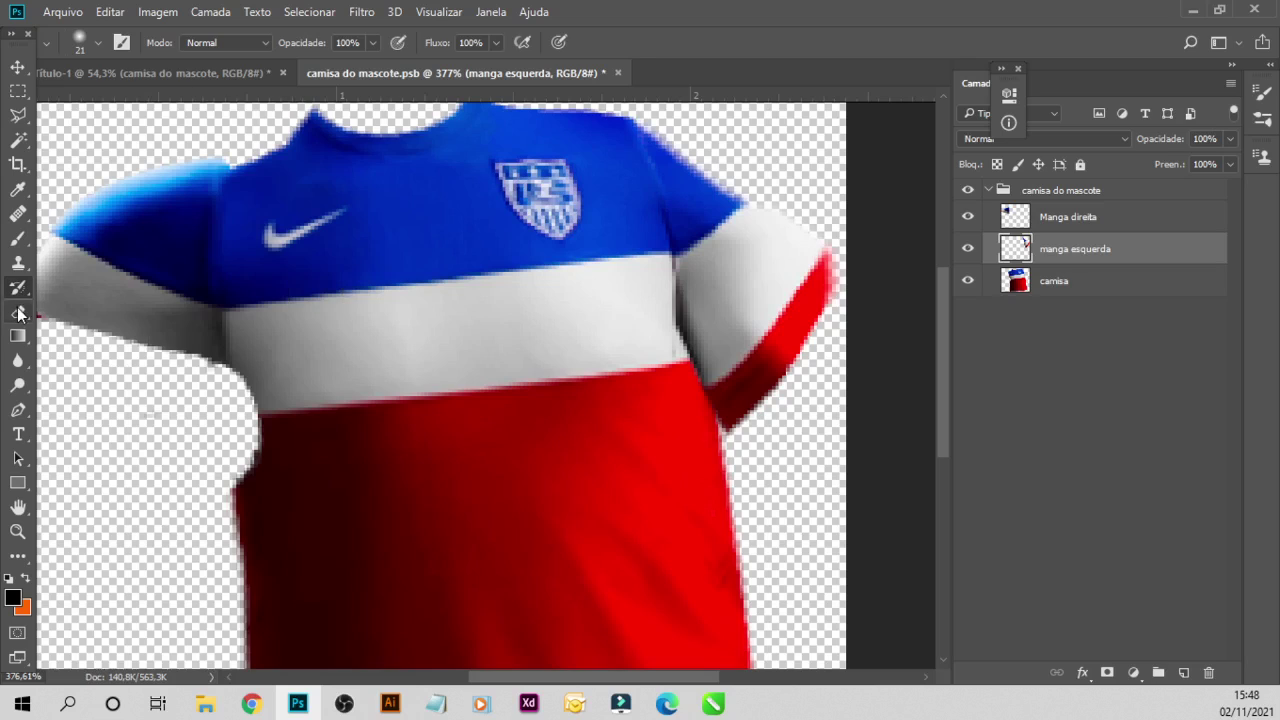
click(17, 311)
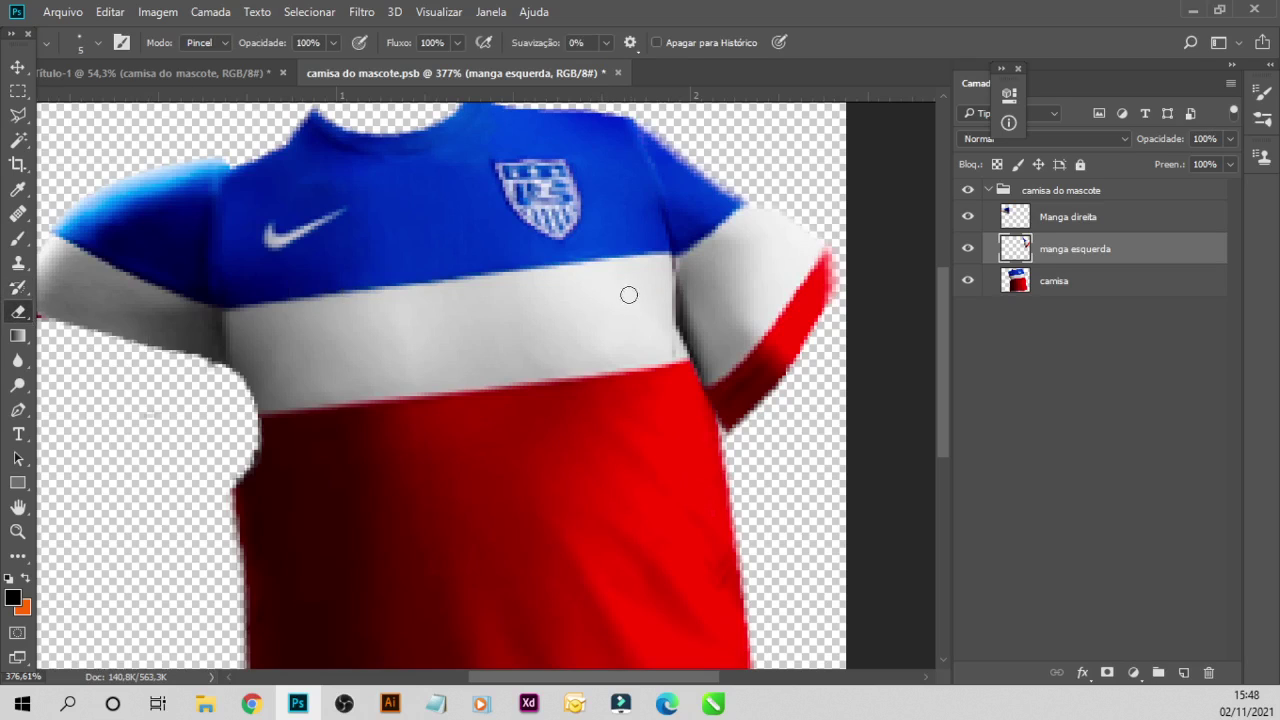
key(bracketright)
key(bracketright)
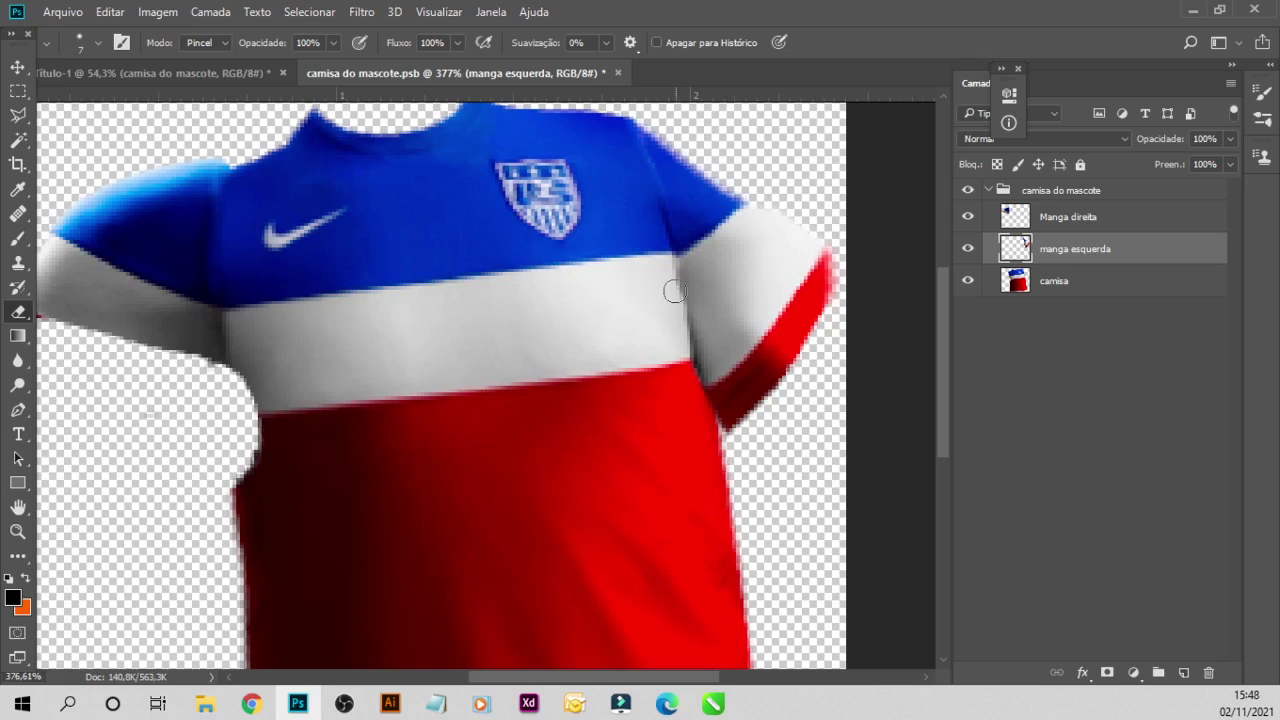
mouse_move(688, 296)
mouse_down()
mouse_move(688, 360)
mouse_move(660, 196)
mouse_move(700, 362)
mouse_up()
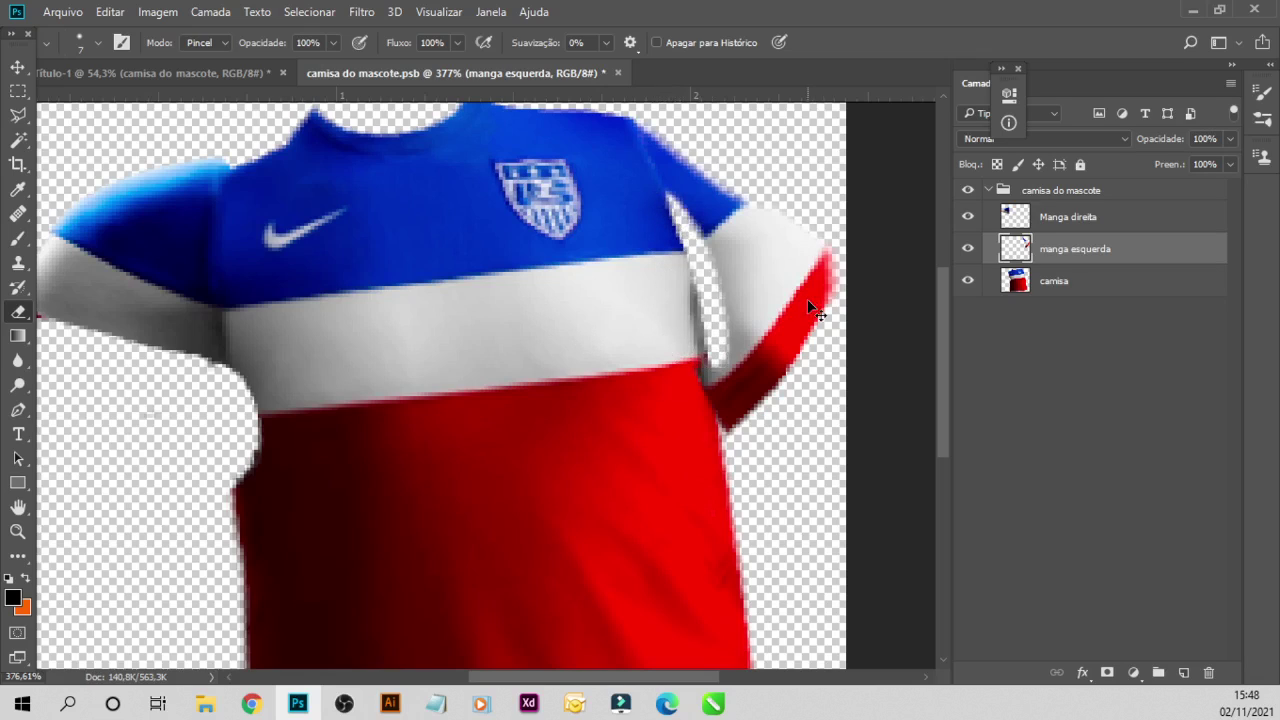
key(ctrl+z)
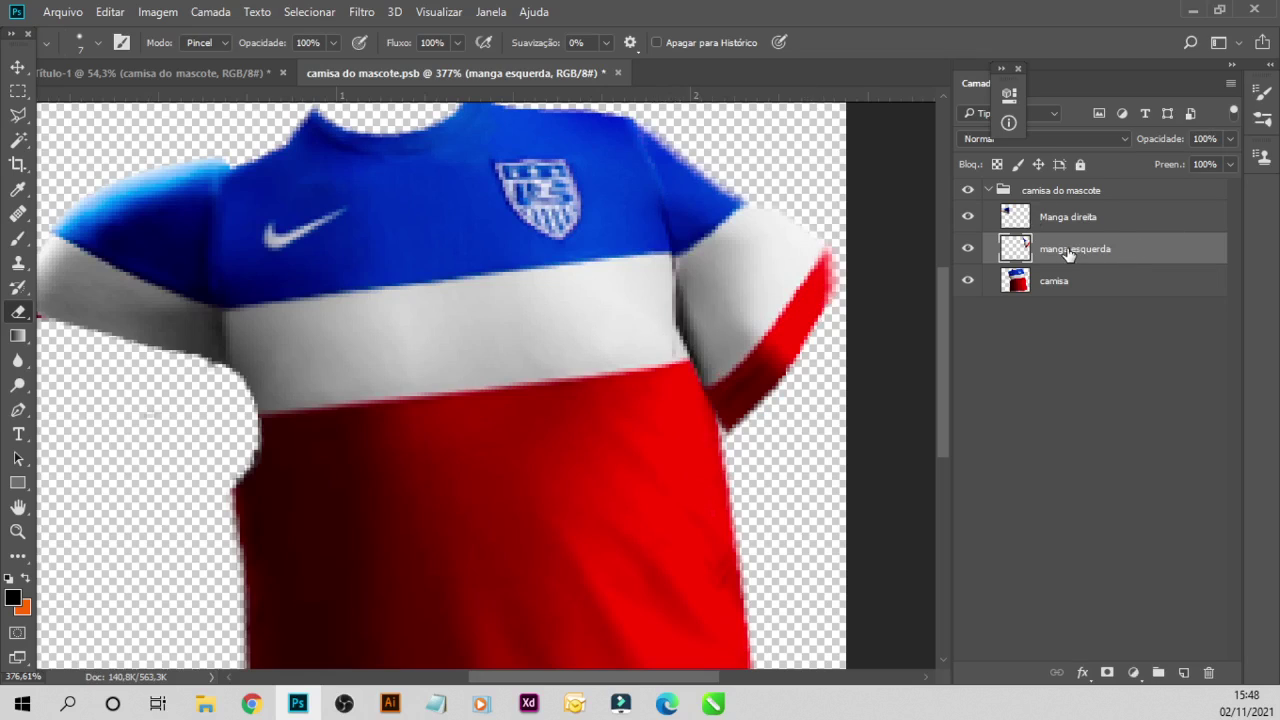
- Move manga esquerda beneath camisa, then close the smart object, saving the changes
drag(1116, 252, 1050, 298)
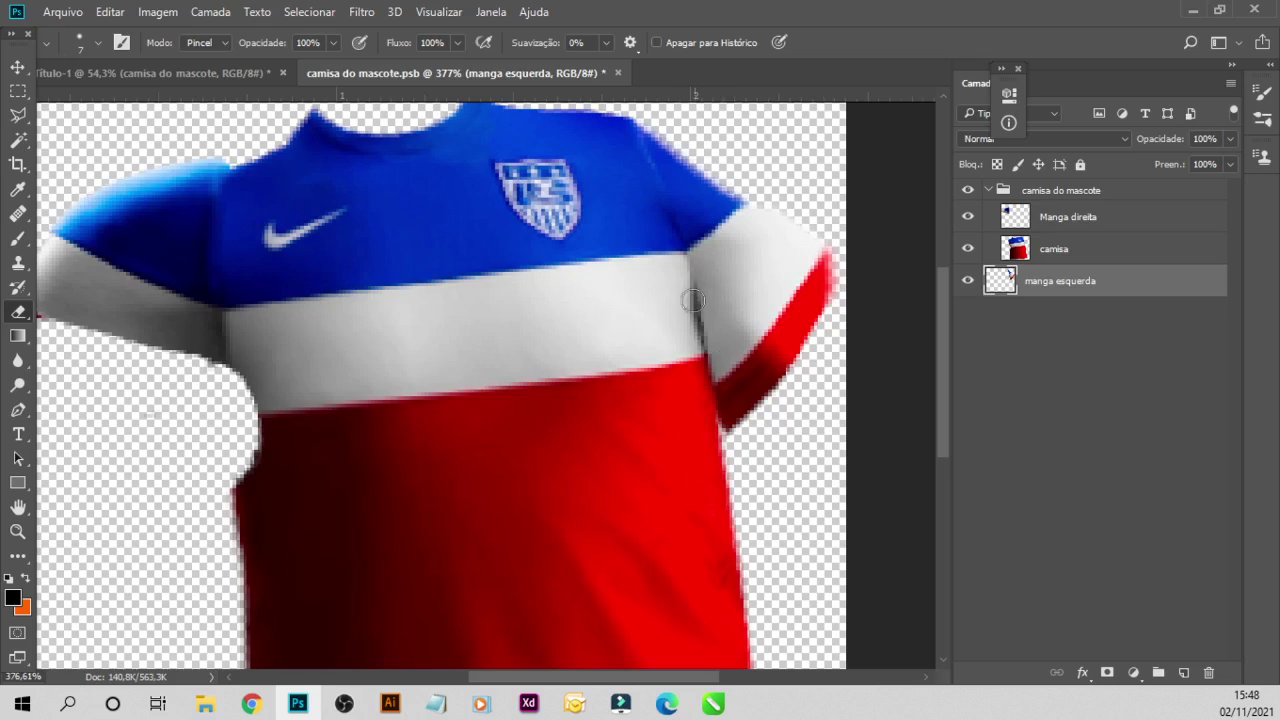
scroll(690, 373, up, 2)
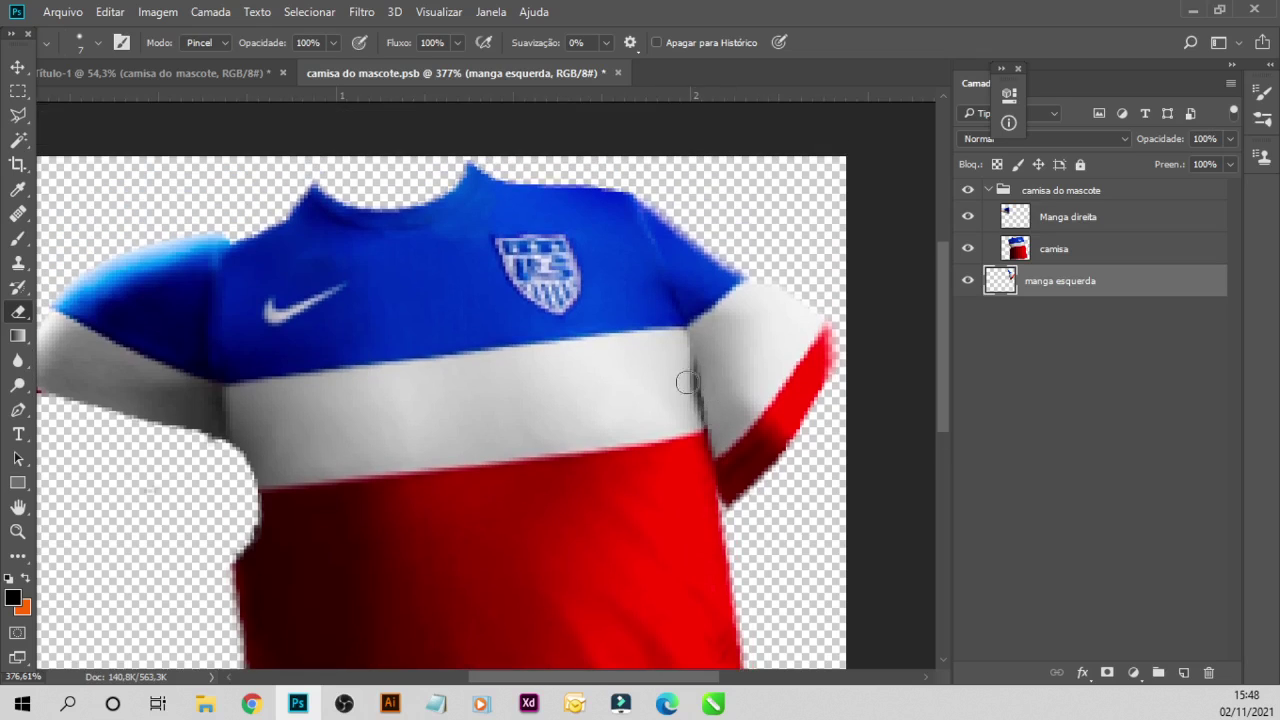
click(1053, 253)
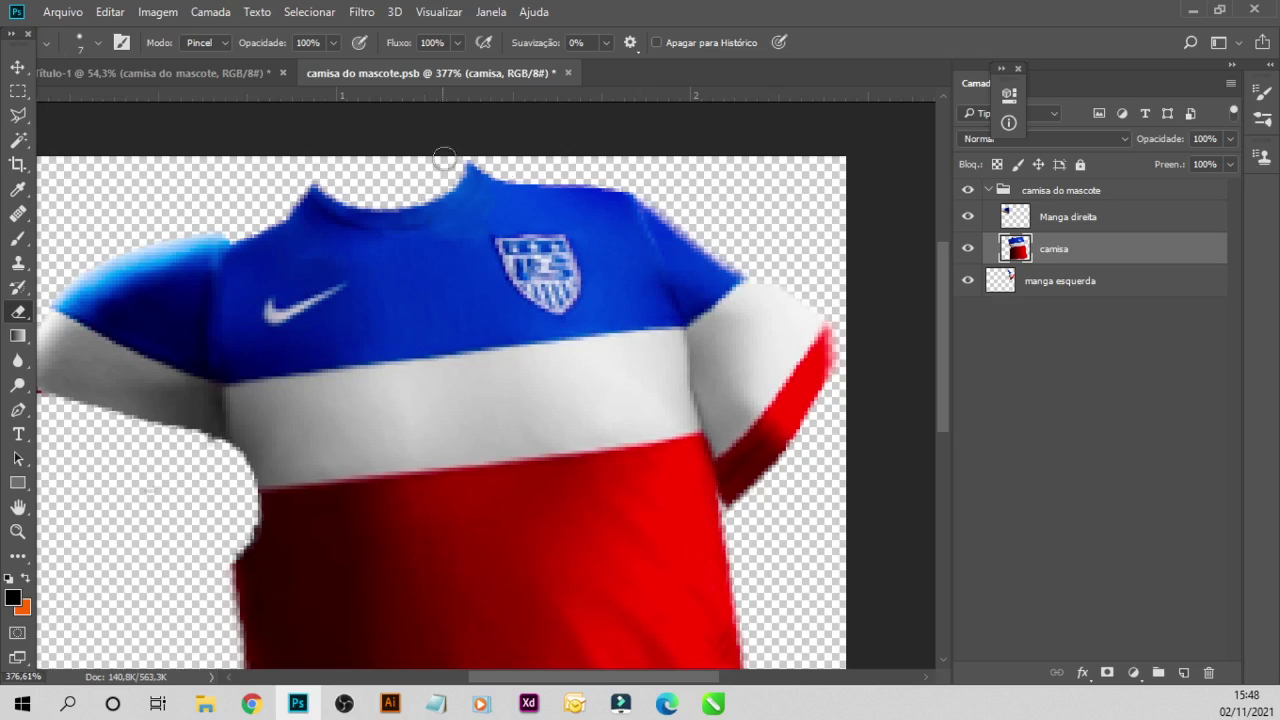
click(567, 73)
click(611, 280)
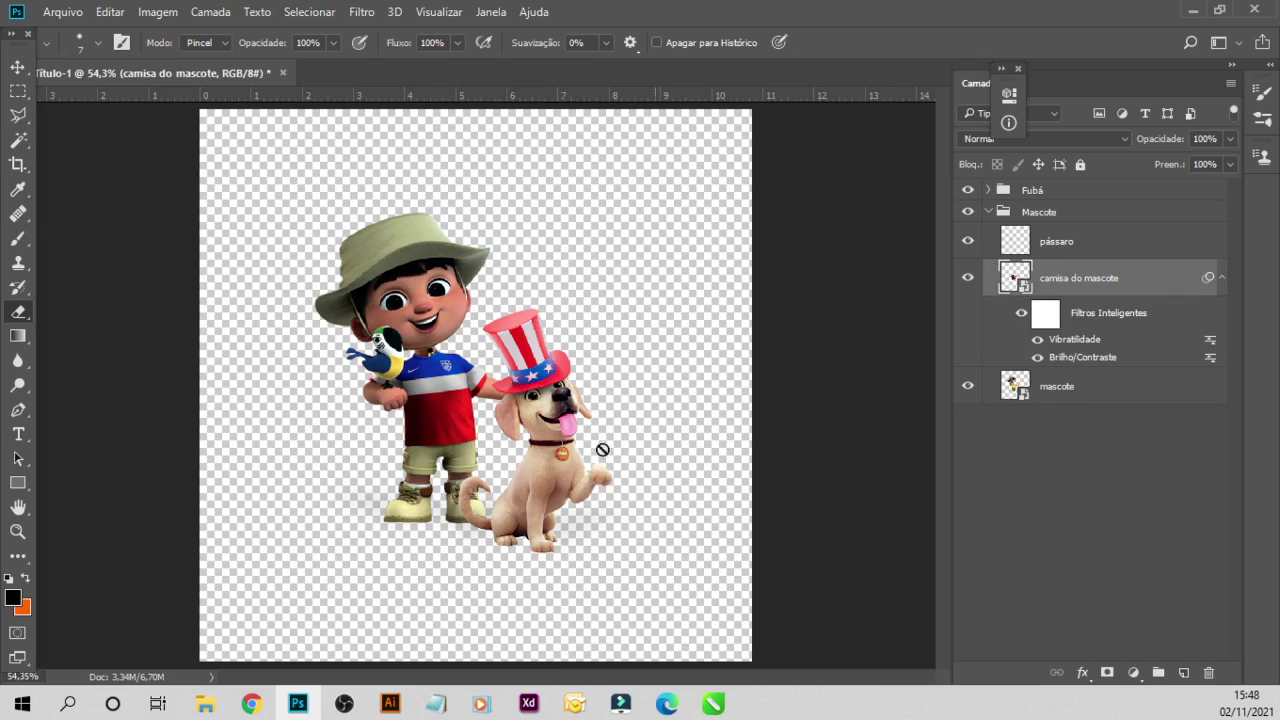
- Reopen the shirt smart object and drag manga esquerda back above camisa
double_click(1014, 278)
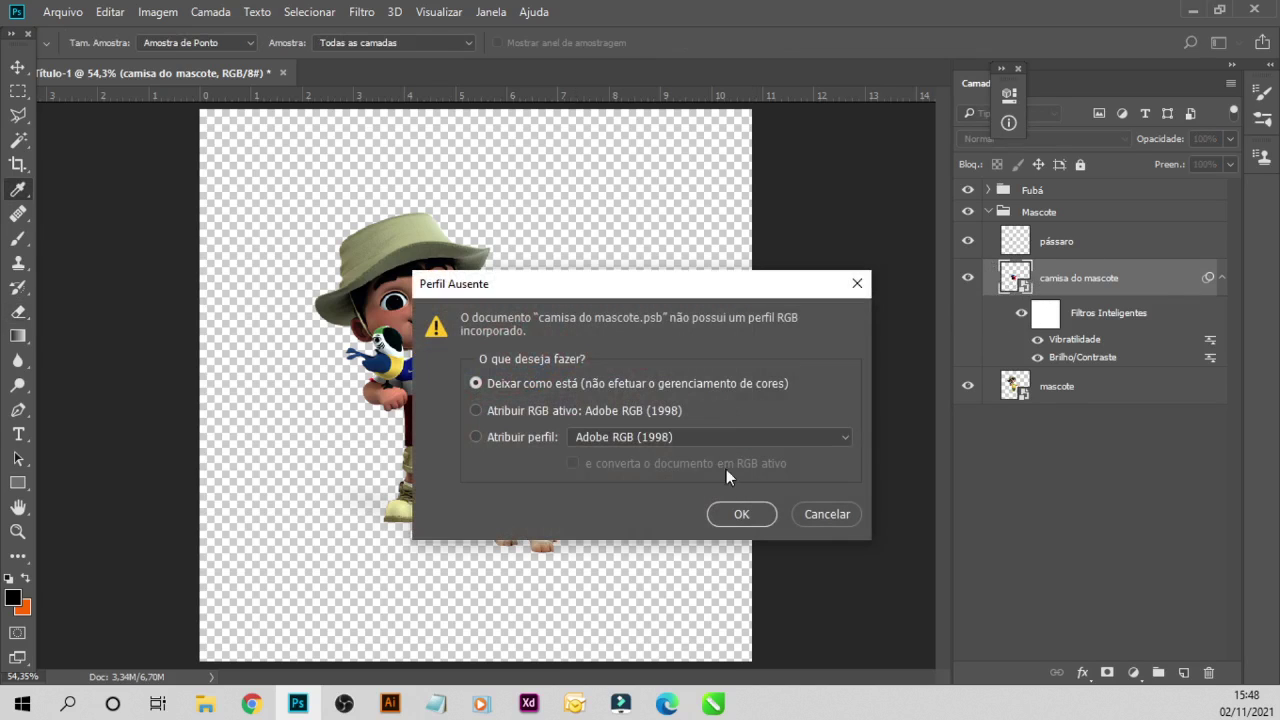
click(741, 514)
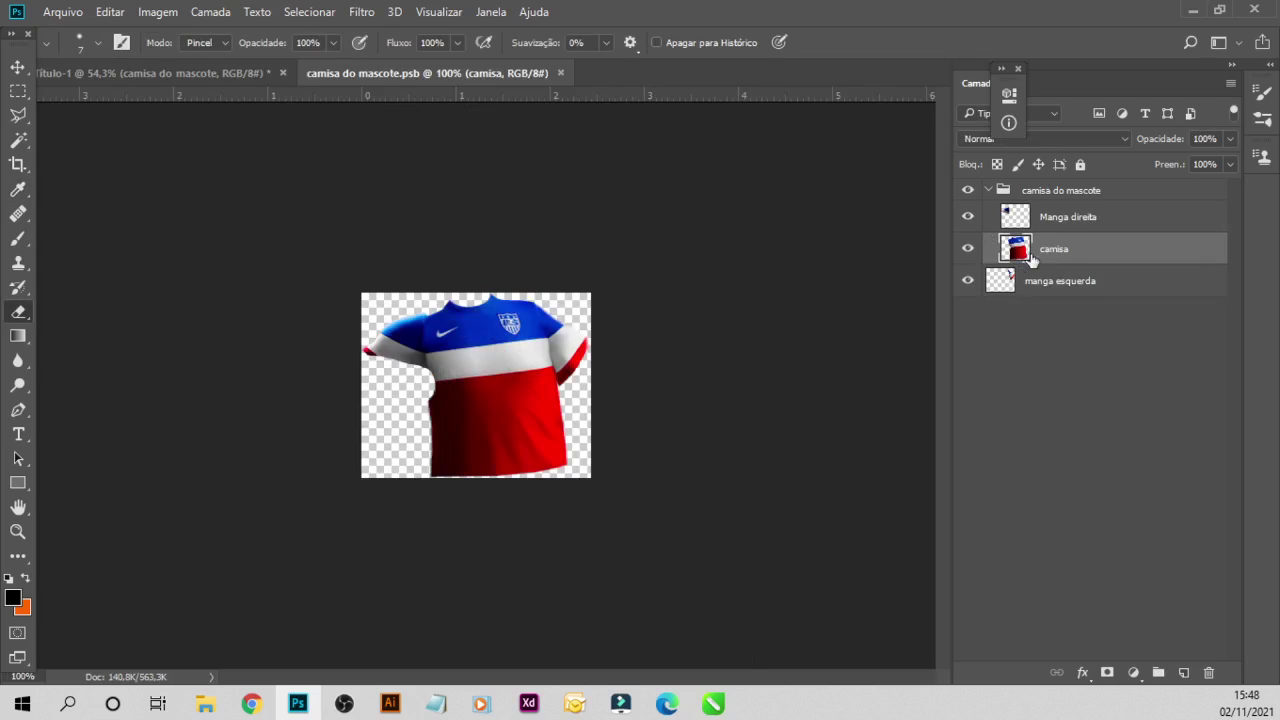
drag(1020, 283, 1026, 240)
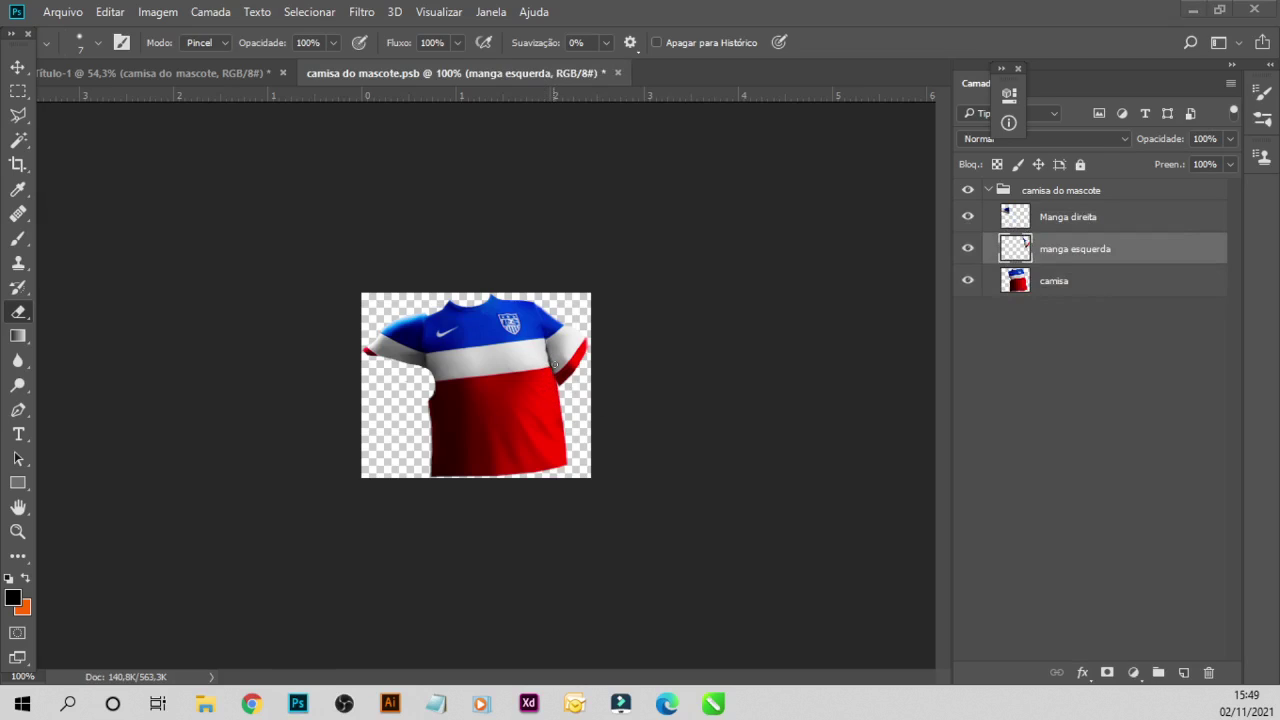
- Fit the view, enlarge the eraser brush, then close 'camisa do mascote.psb' saving into the mascot
key(ctrl+0)
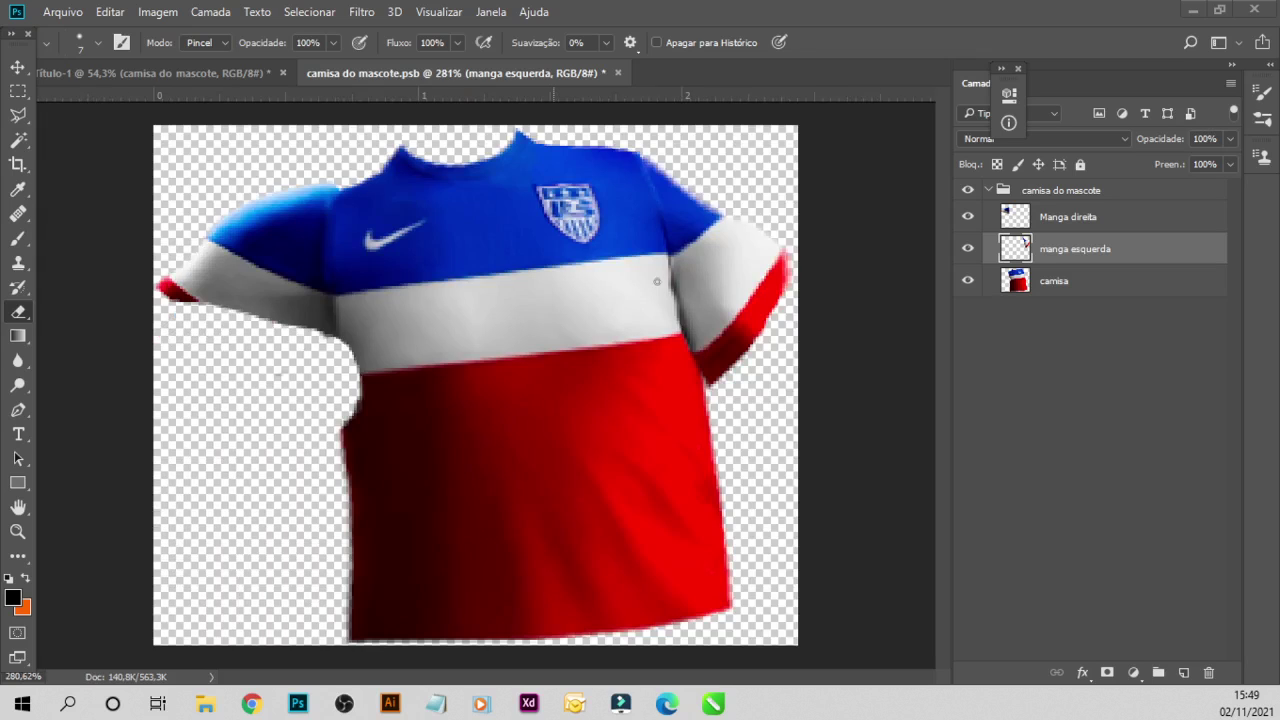
key(bracketright)
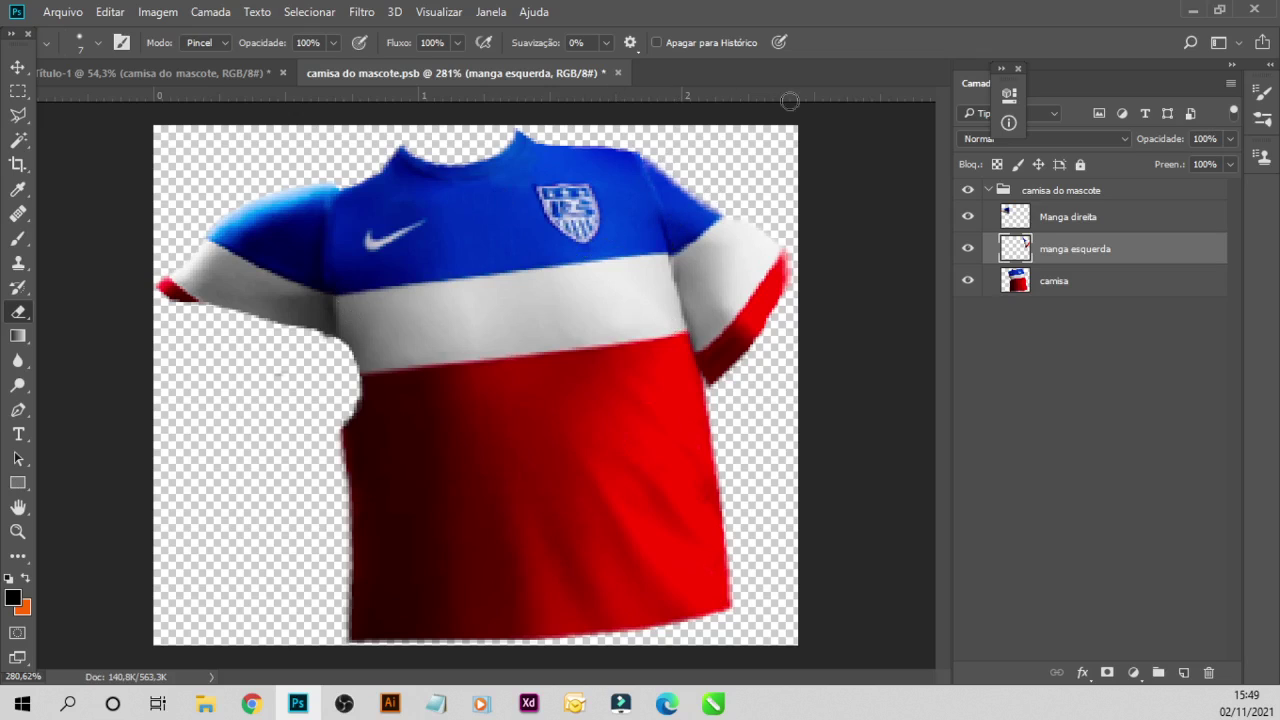
click(618, 73)
click(598, 280)
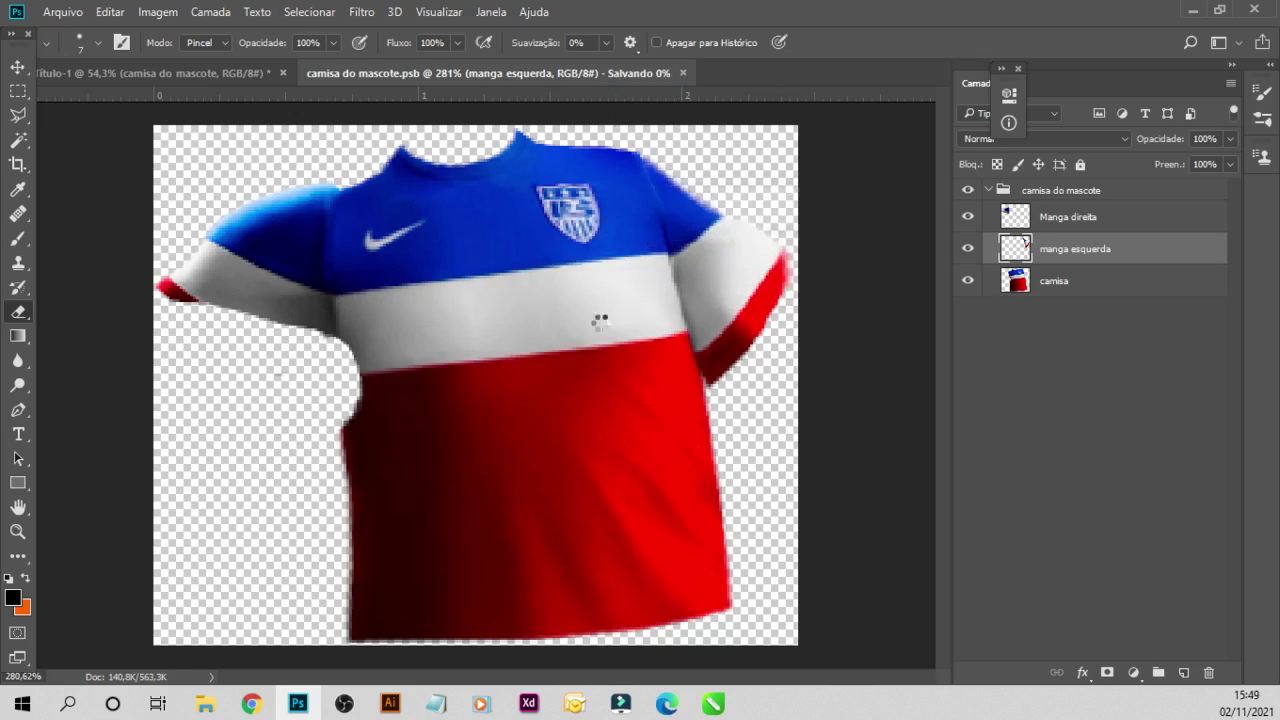